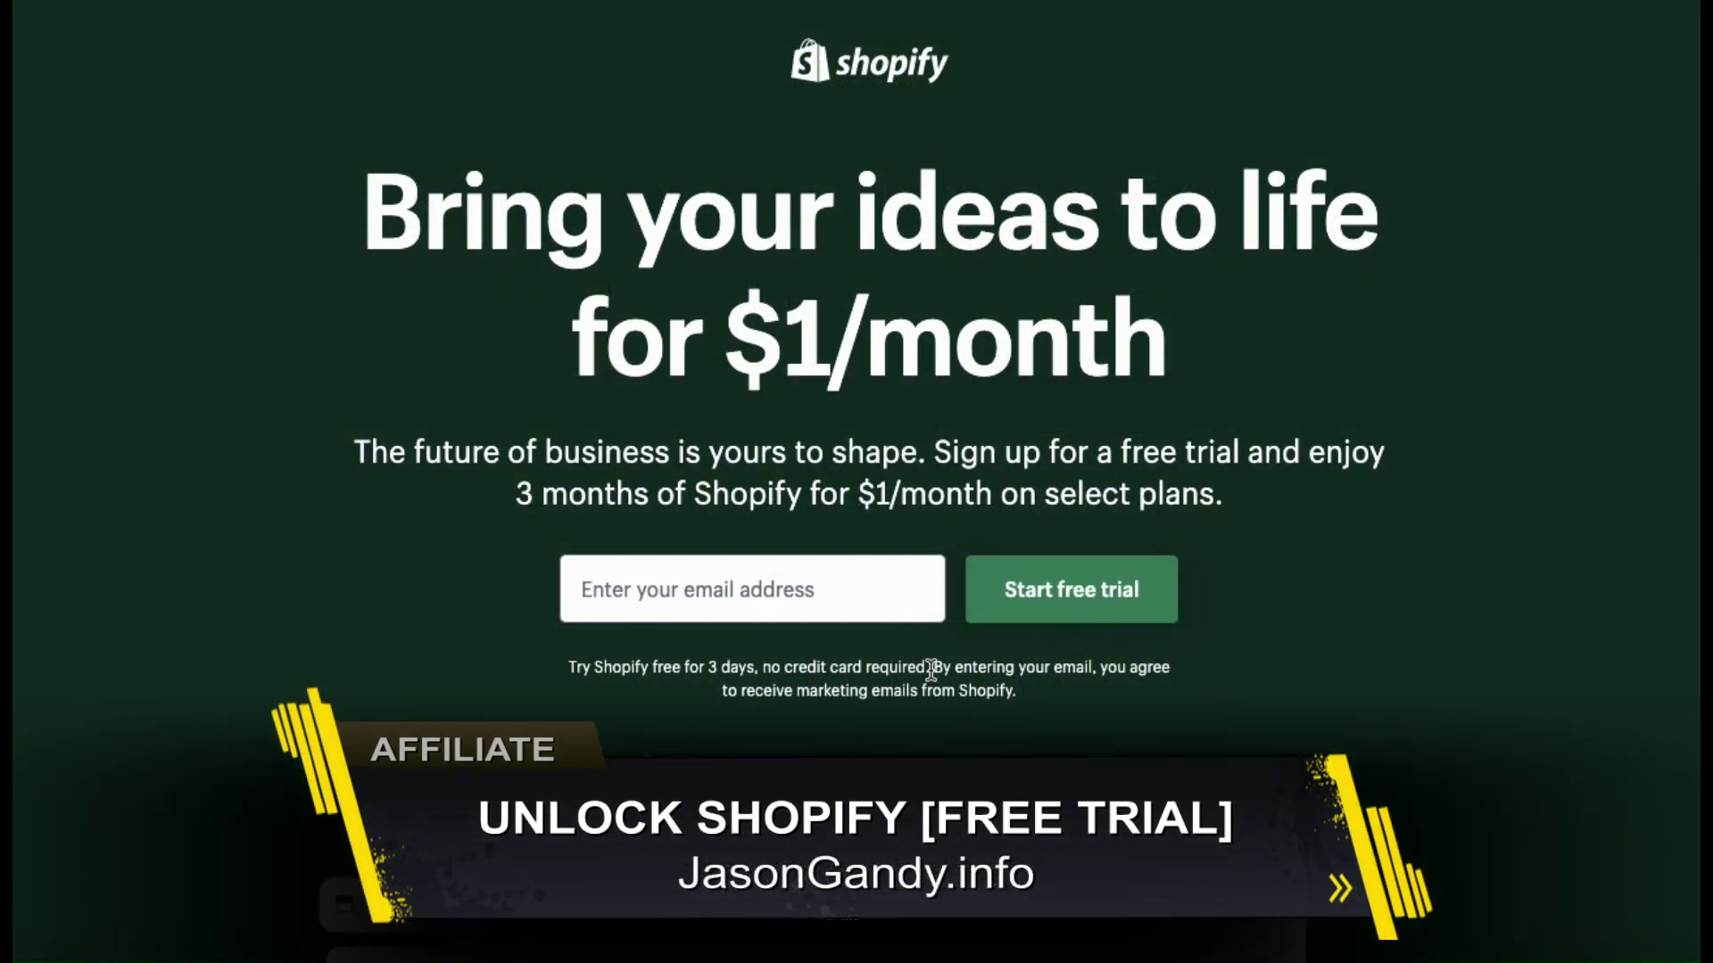
drag(929, 667, 763, 666)
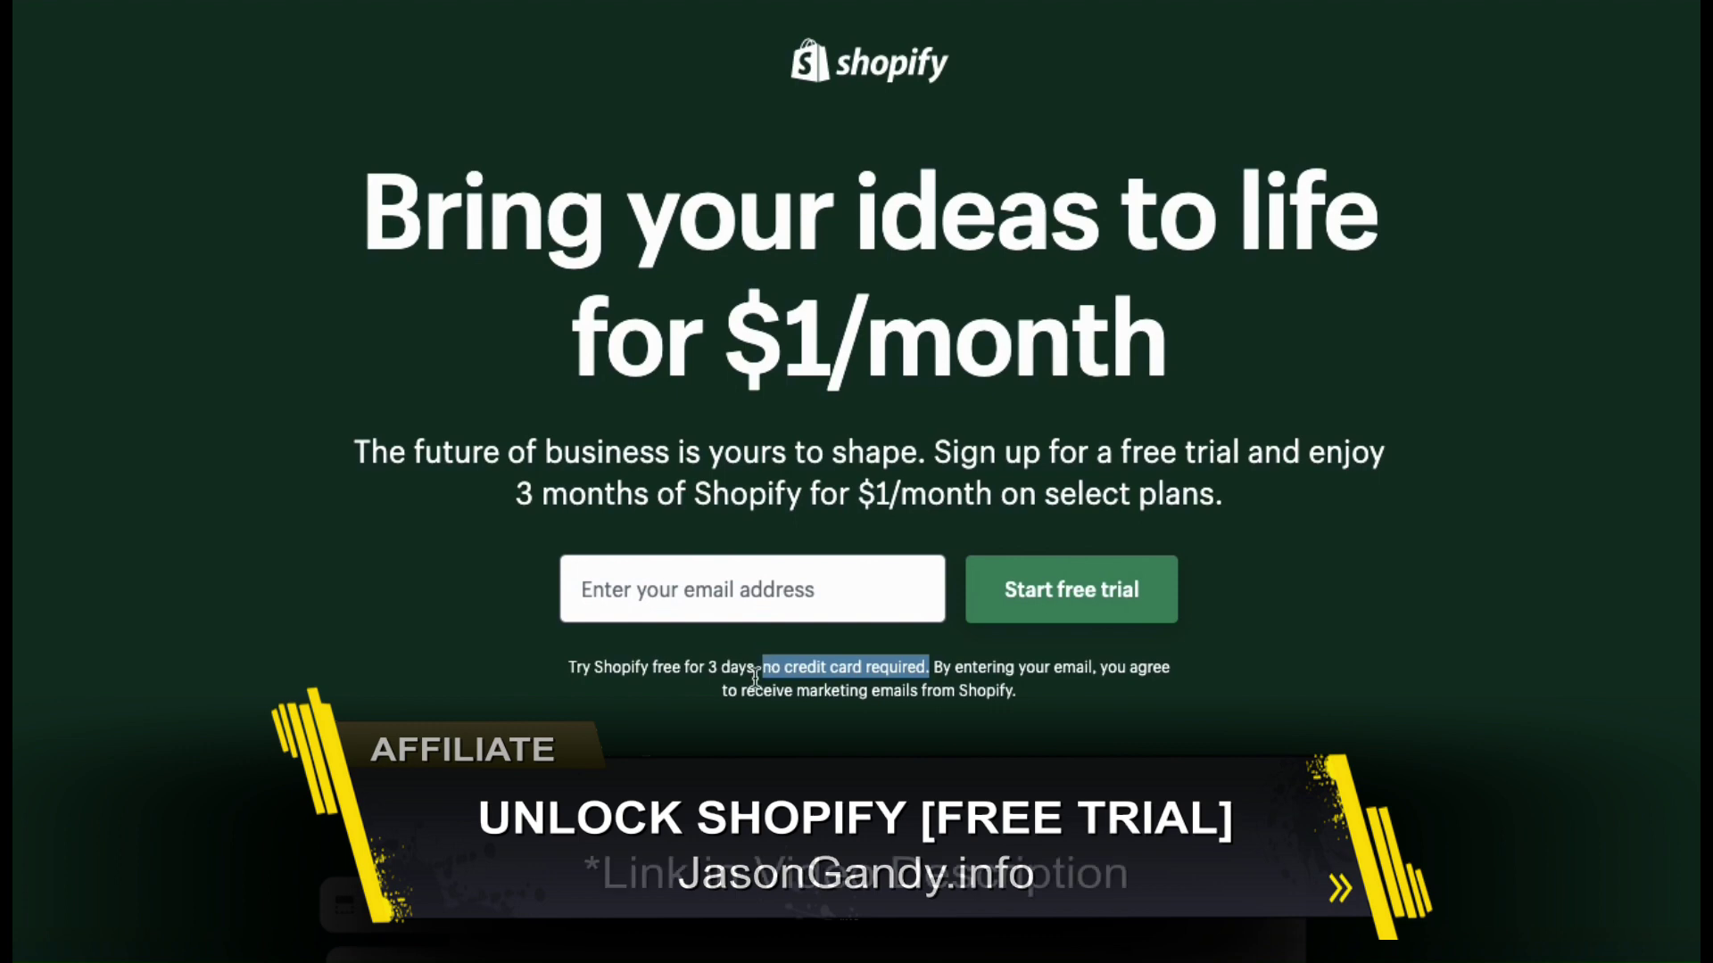
click(738, 752)
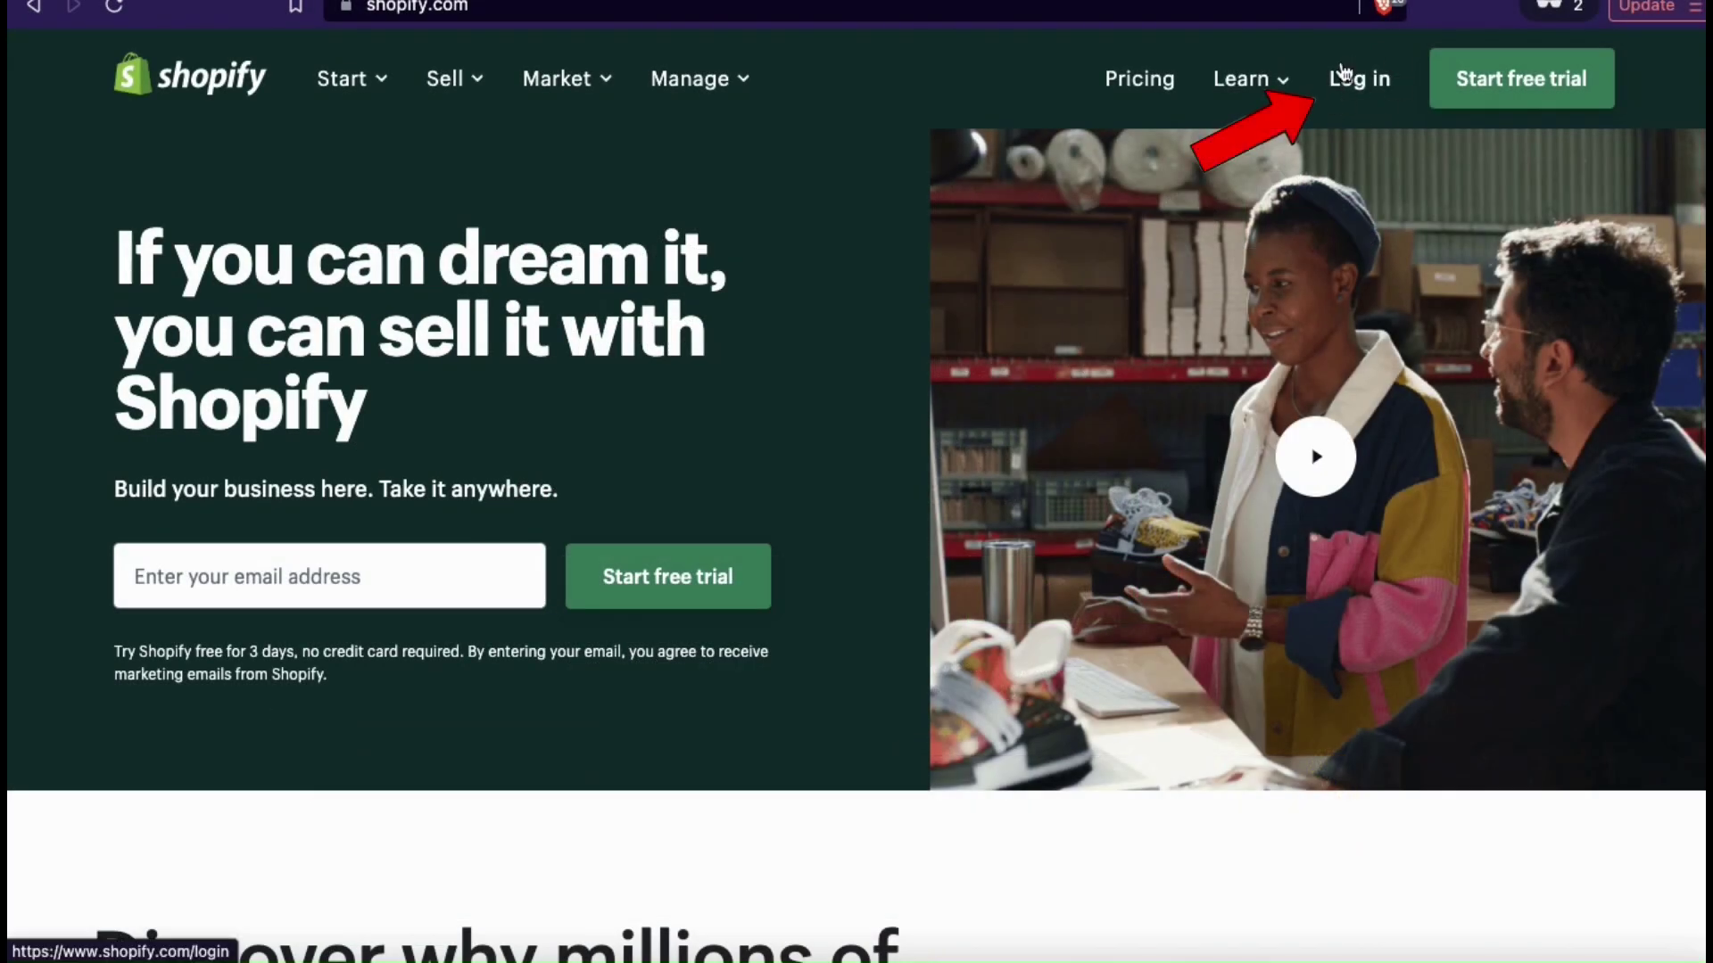
Step: Go to the Shopify login, then open the Men's Classic Tee product from the store's product list
click(1363, 89)
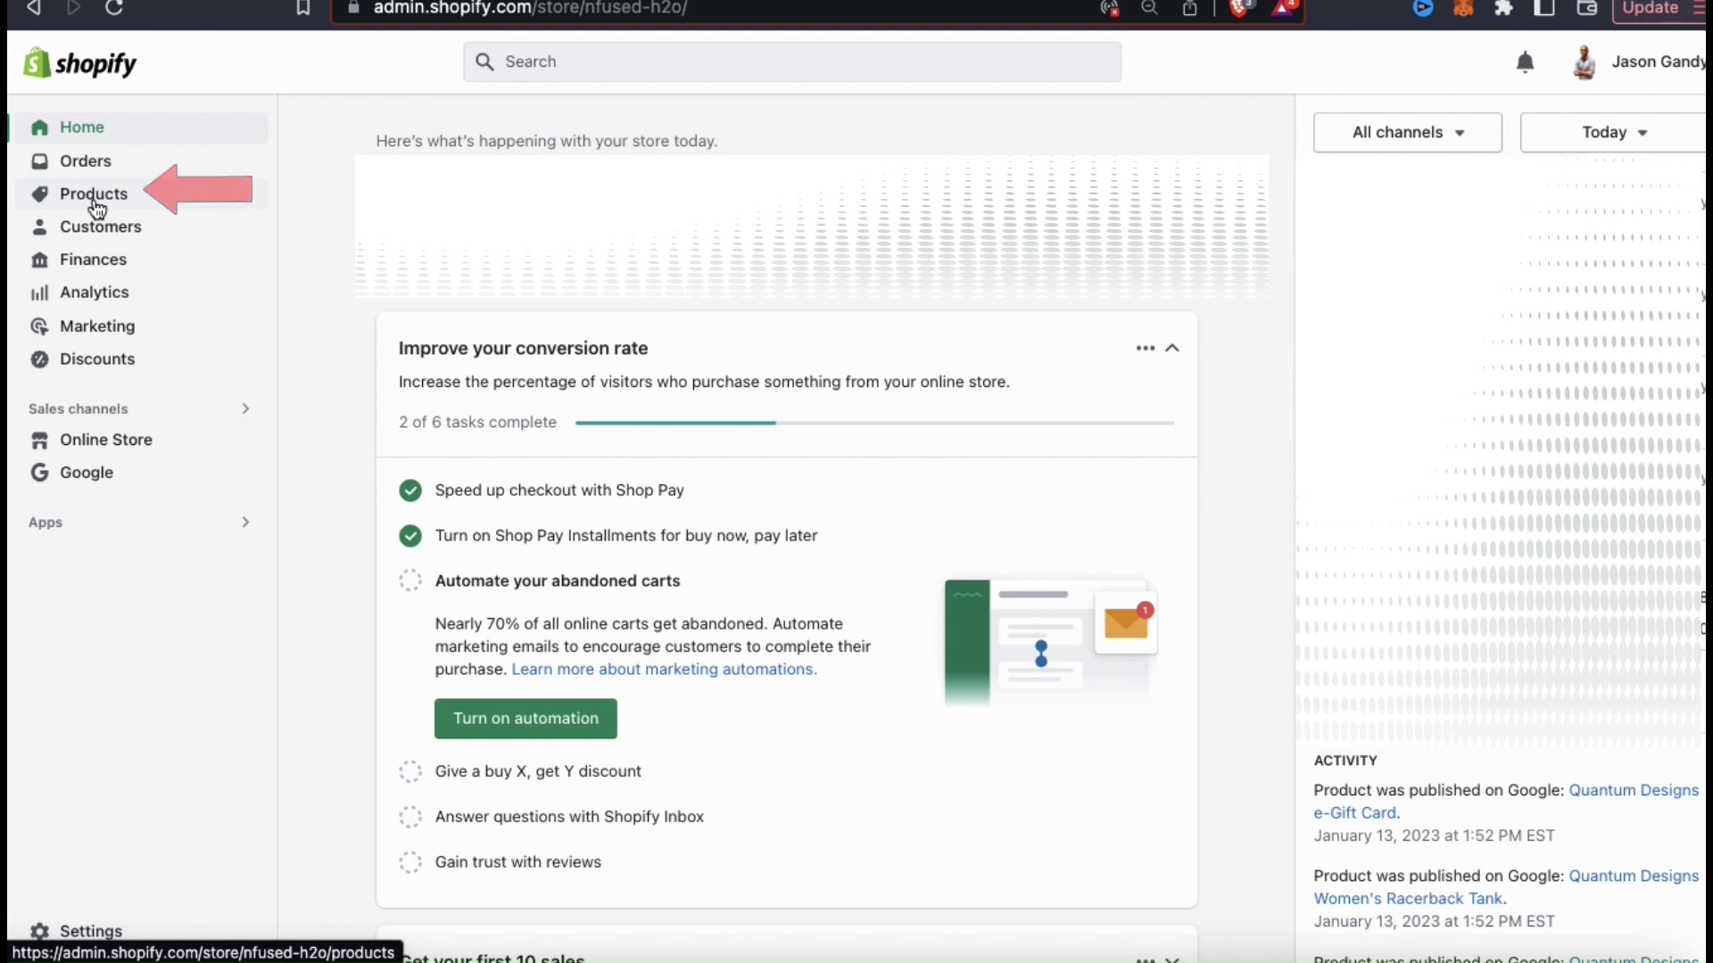
click(94, 196)
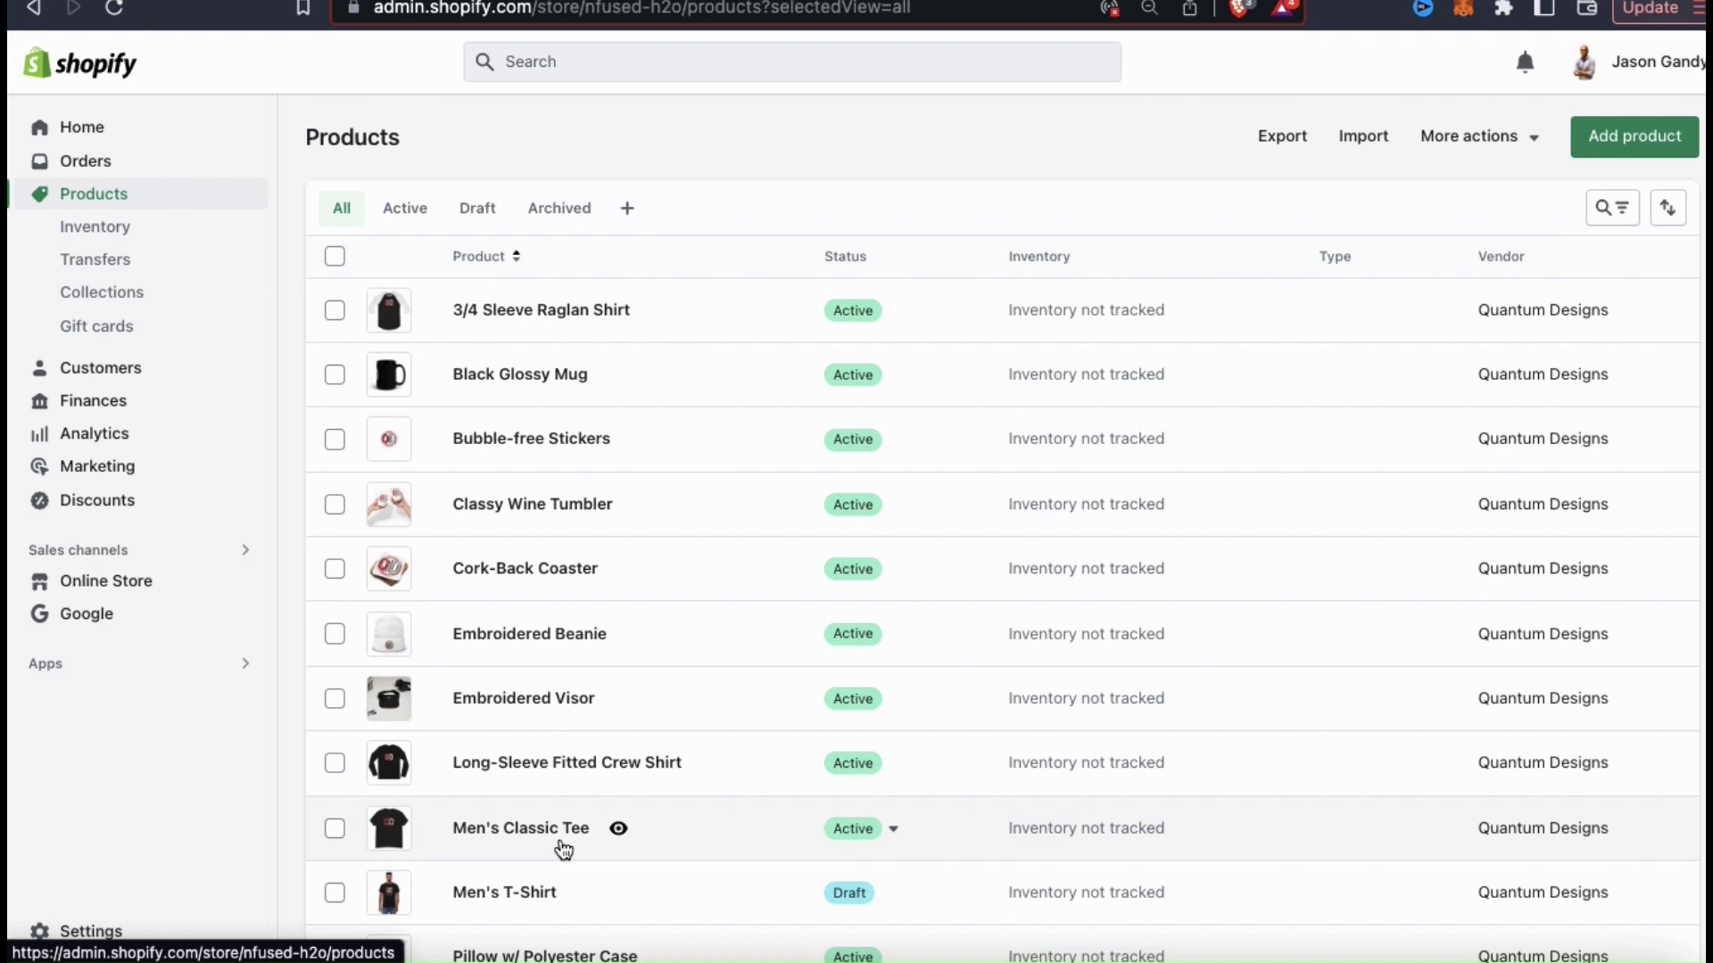
click(539, 836)
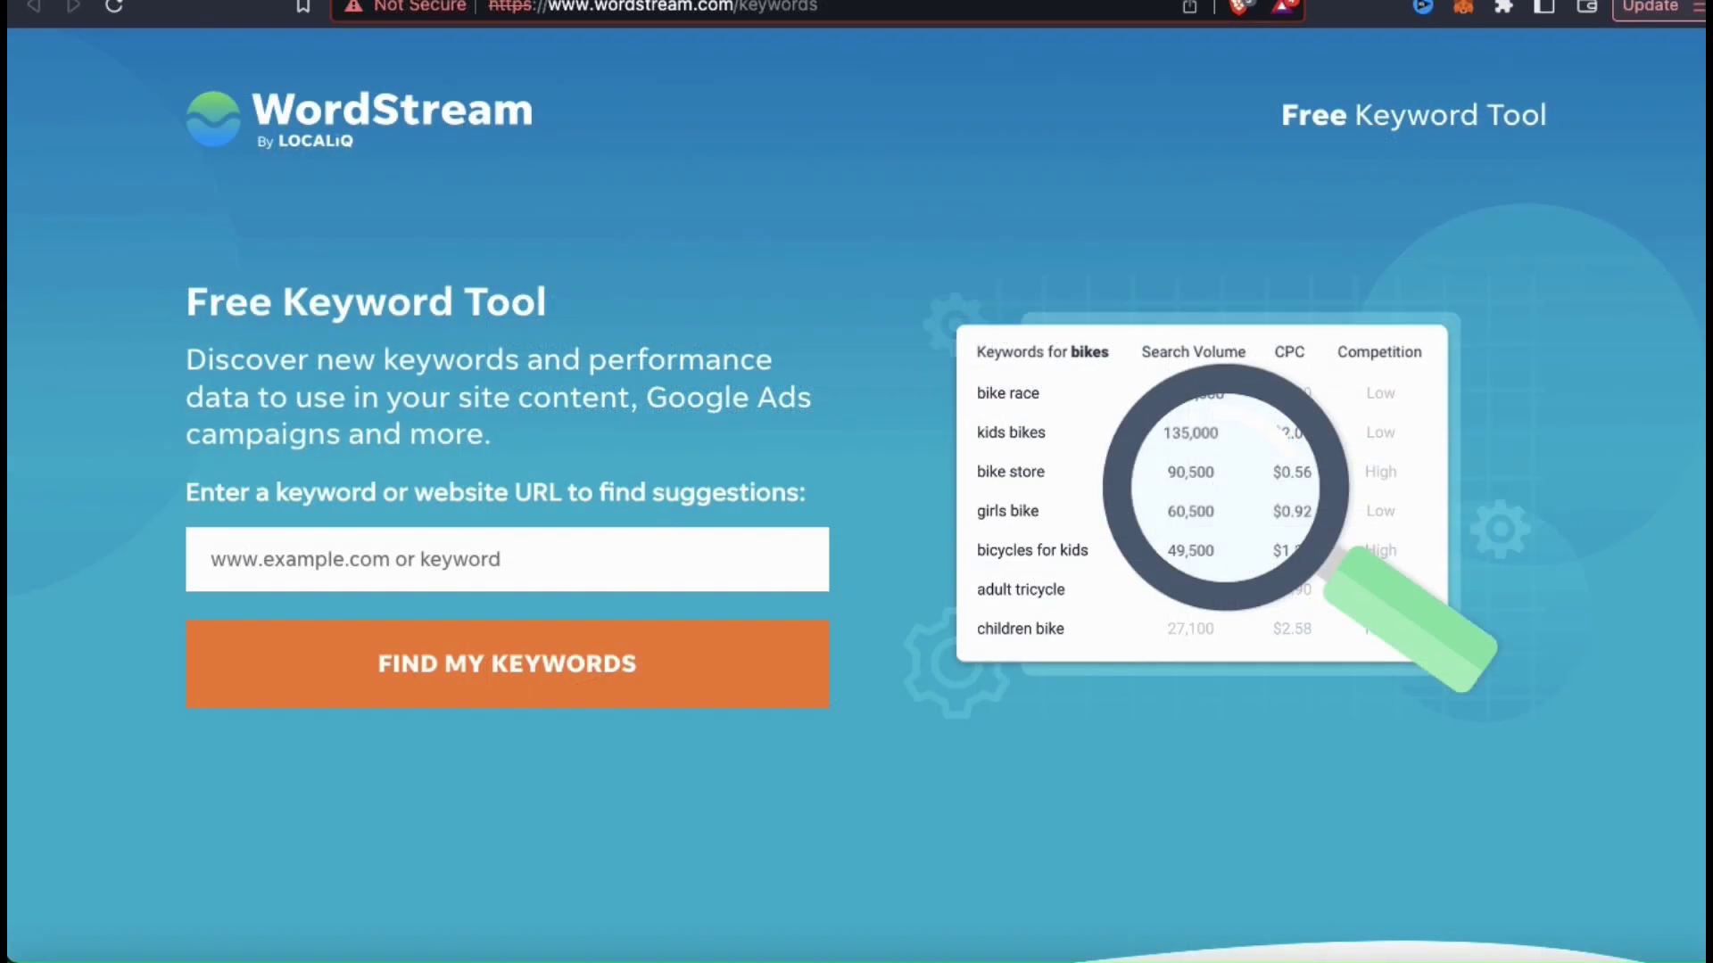
Step: Search the WordStream keyword tool for "boxing gloves" suggestions, refined by an industry with United States as the location
text(boxing gloves)
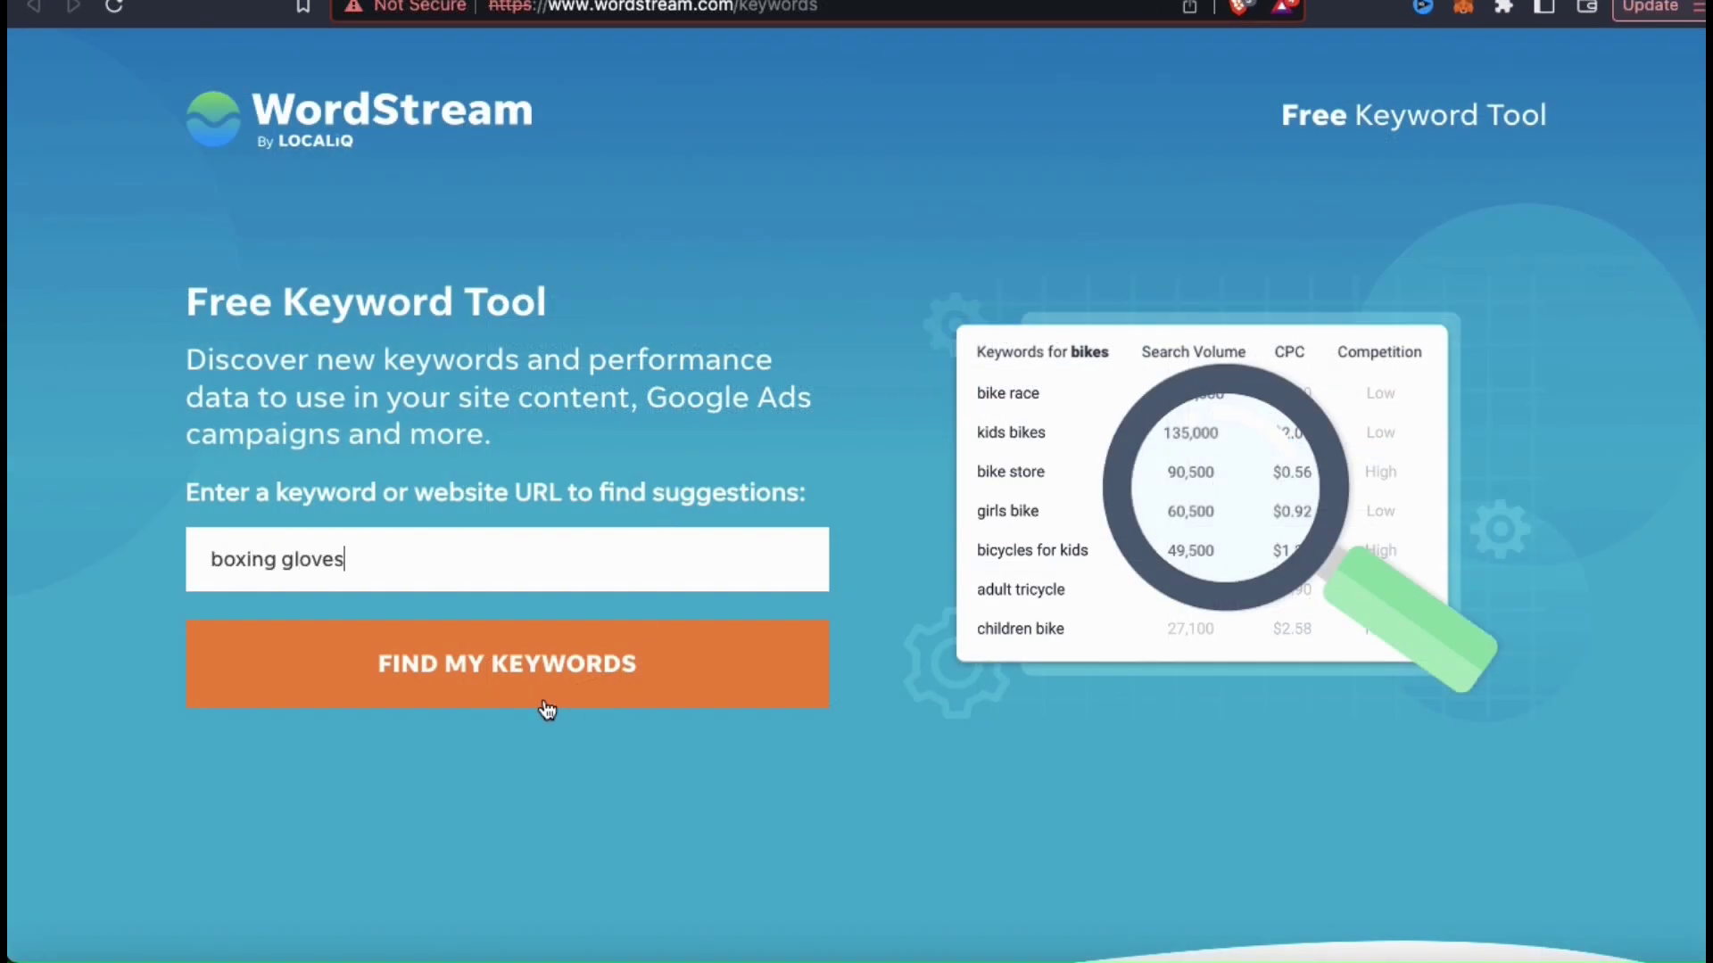
click(496, 699)
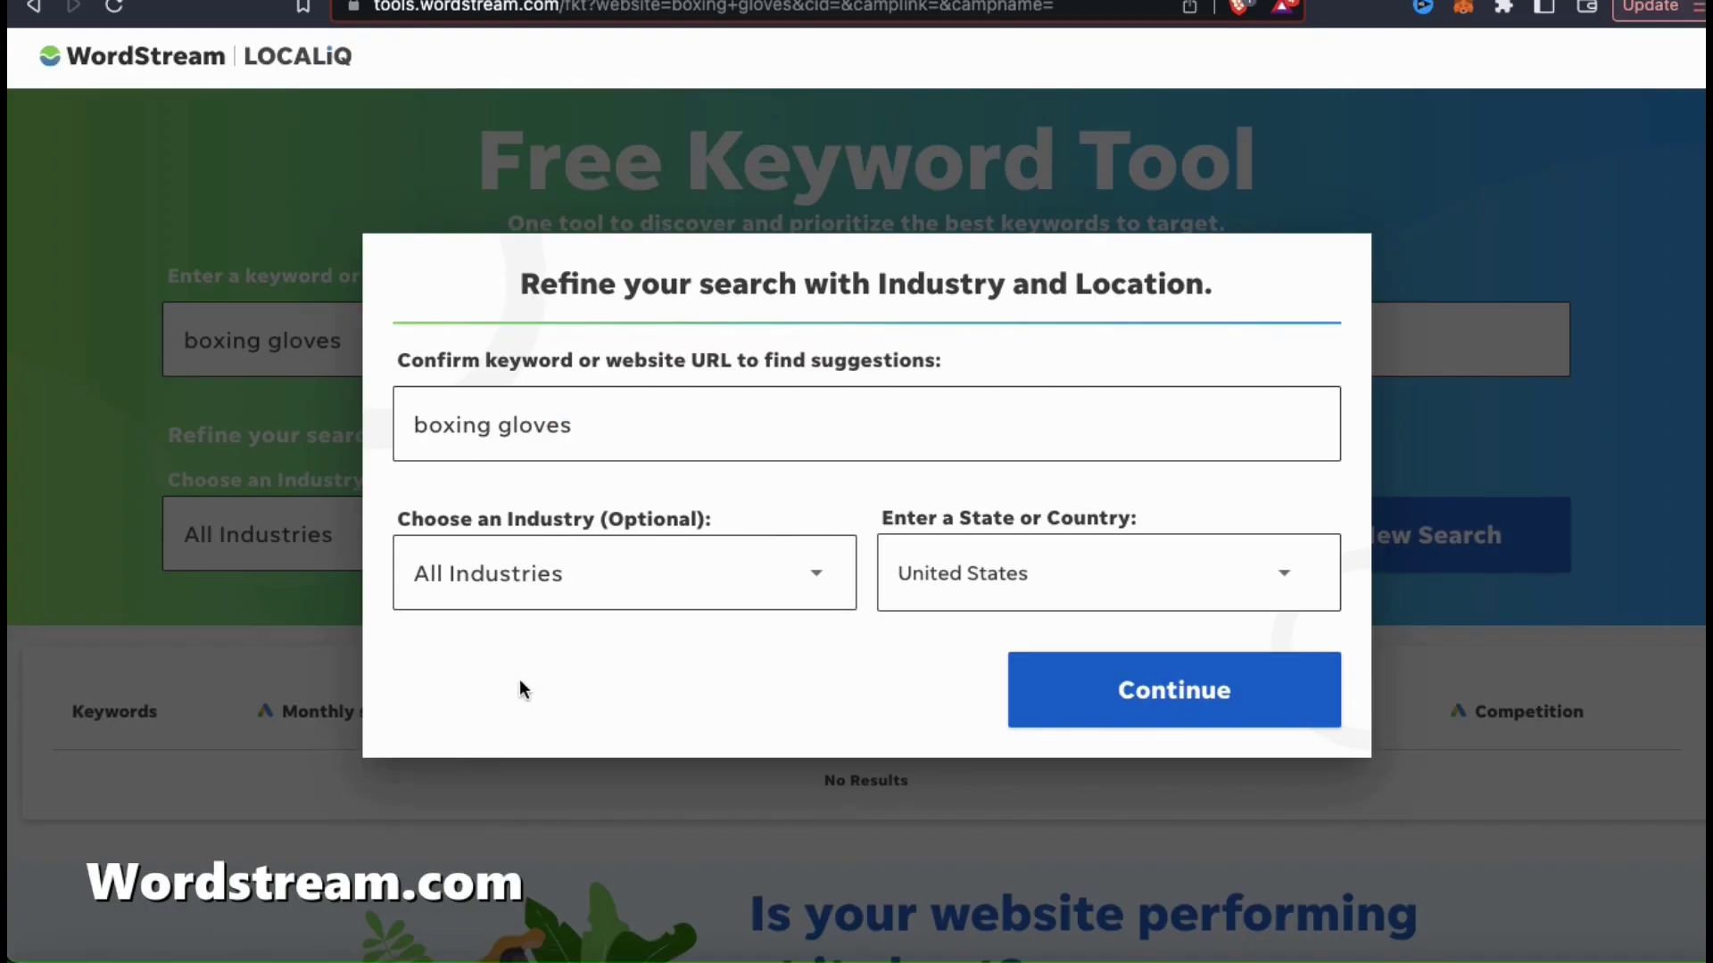
click(638, 579)
scroll(635, 658, down, 5)
scroll(636, 658, down, 2)
click(619, 697)
click(1167, 715)
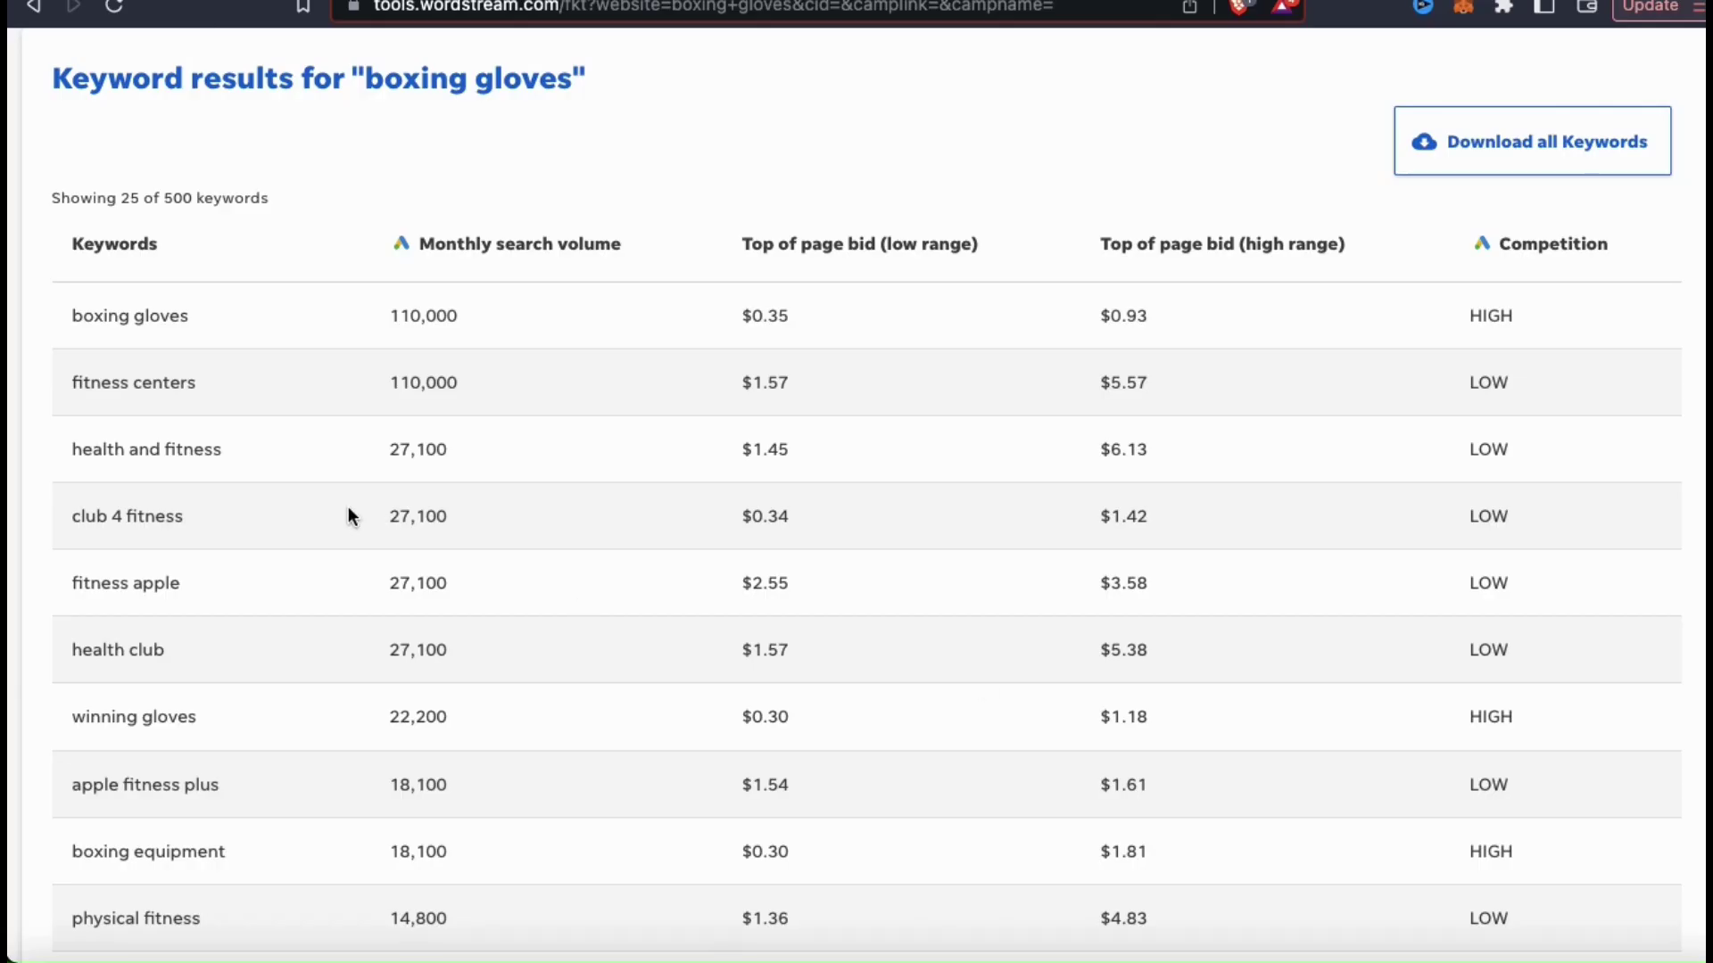
Step: Copy the keyword "health & fitness" from the results into the Keyword List document in Google Docs
scroll(351, 512, down, 3)
scroll(348, 510, down, 9)
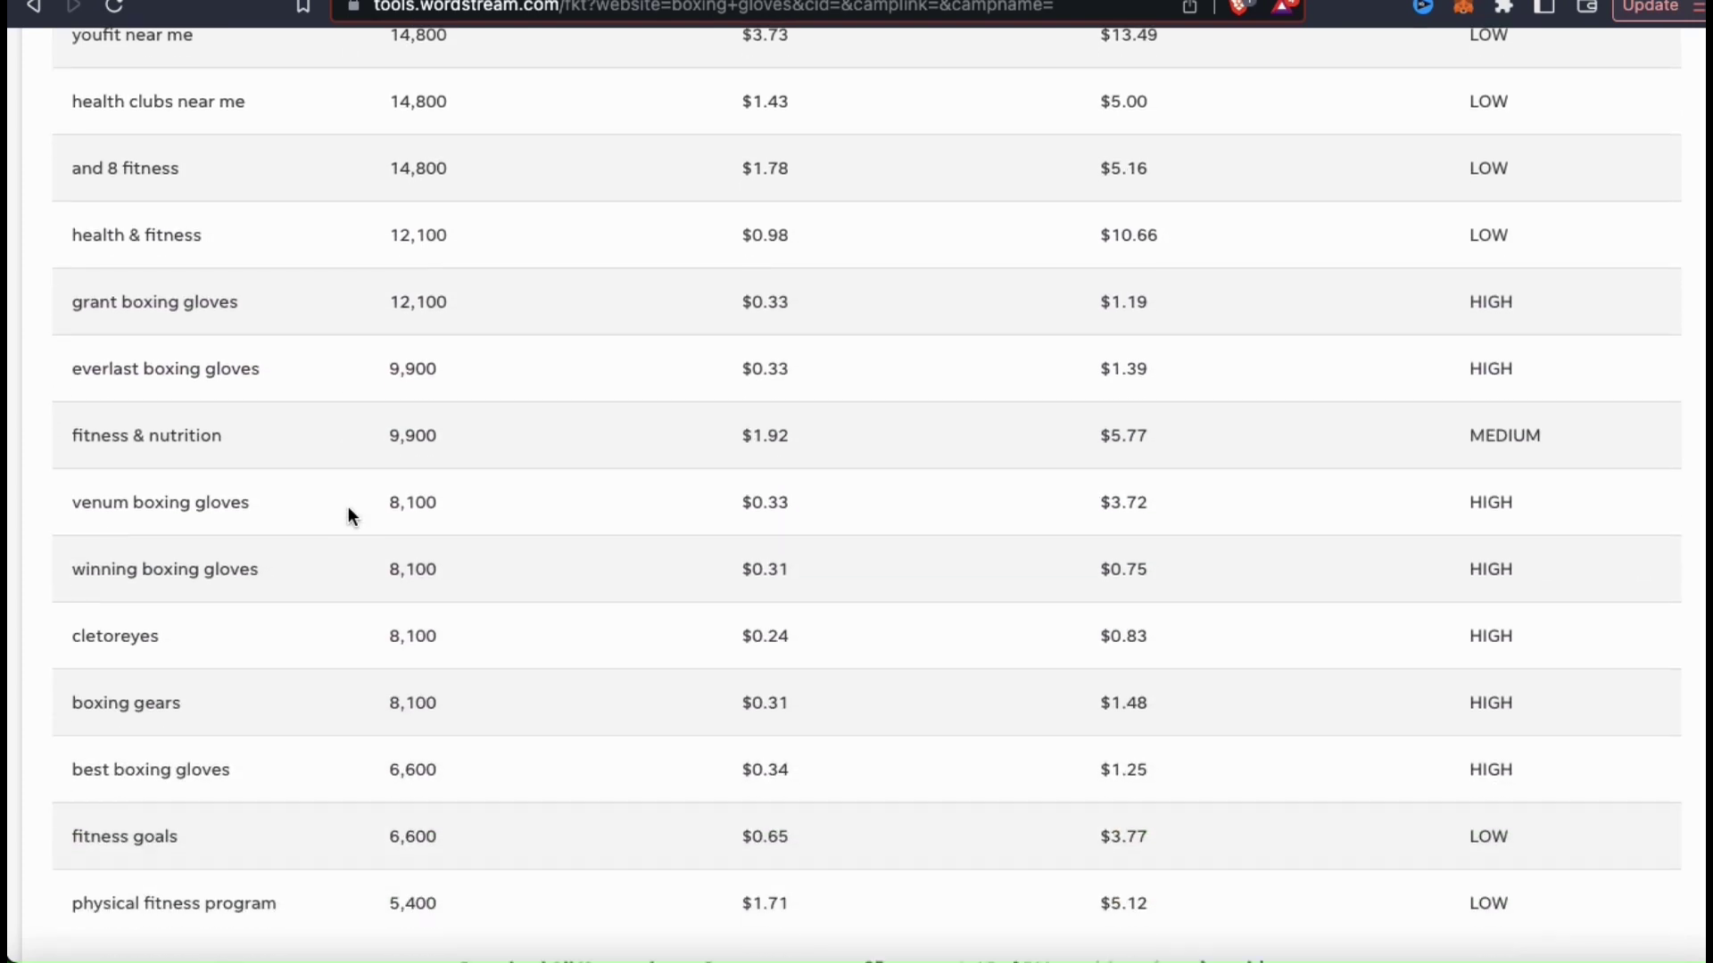
scroll(348, 512, down, 2)
scroll(515, 646, up, 10)
scroll(269, 685, down, 1)
drag(226, 701, 72, 701)
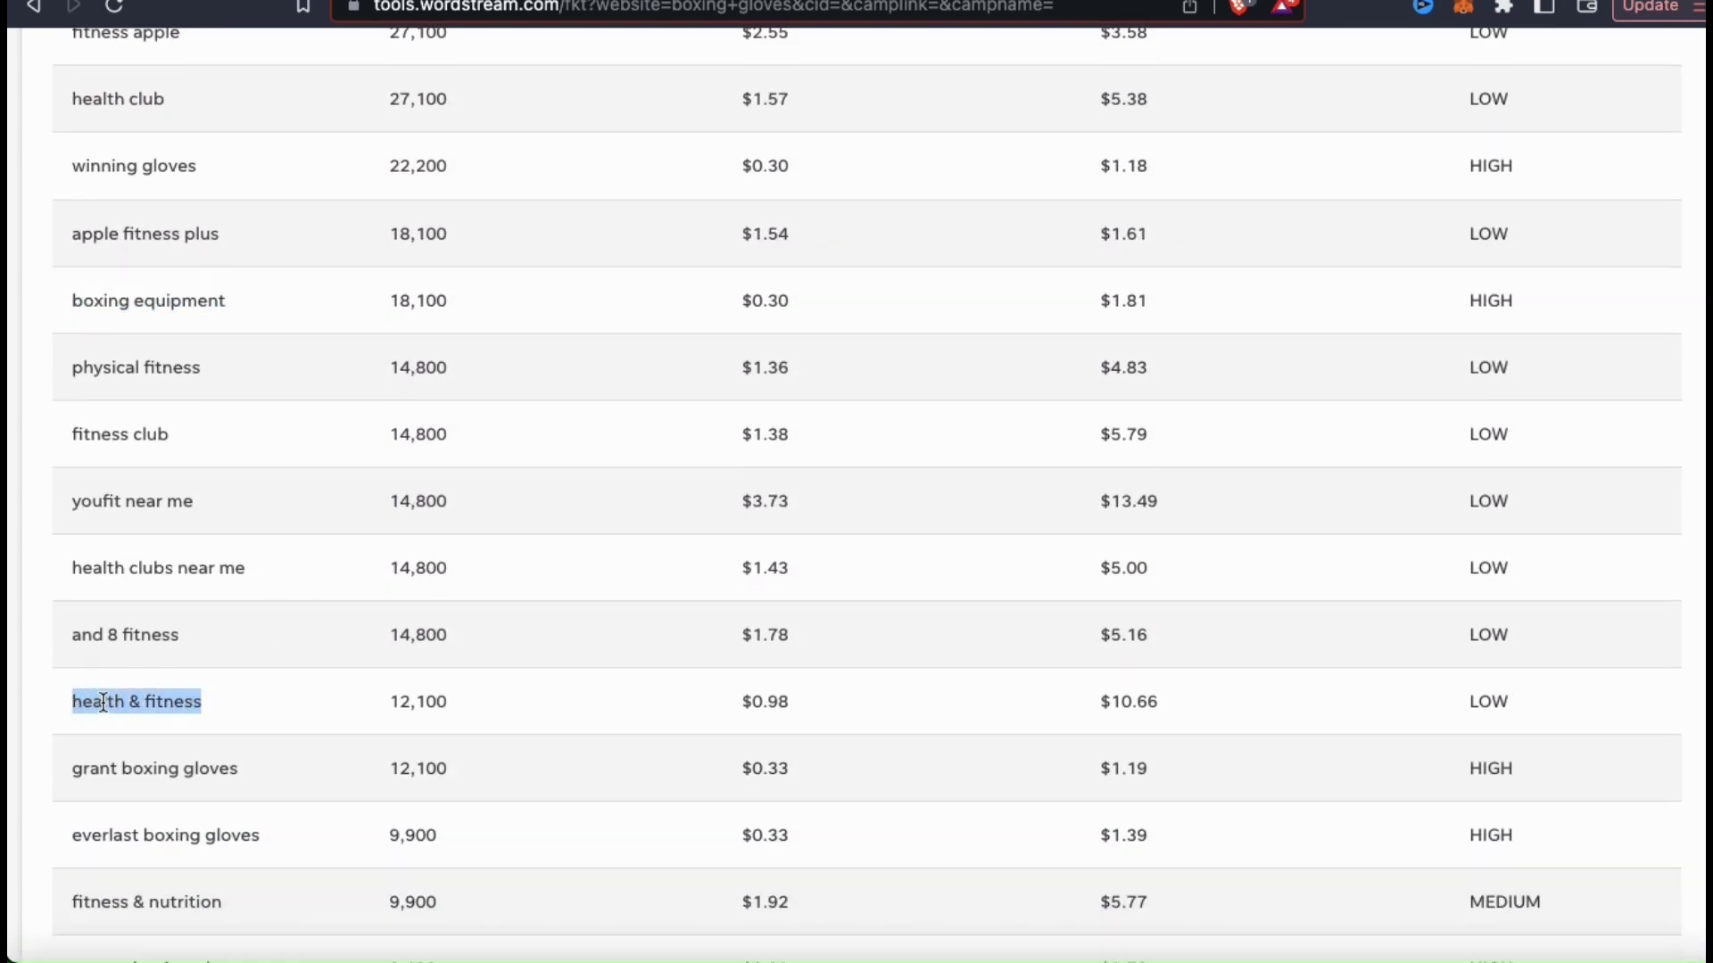
right_click(90, 702)
click(134, 729)
key(ctrl+Tab)
click(535, 489)
key(super+v)
Step: Capitalise the second keyword in the list so it reads "Health & Fitness"
click(489, 500)
key(BackSpace)
text(H)
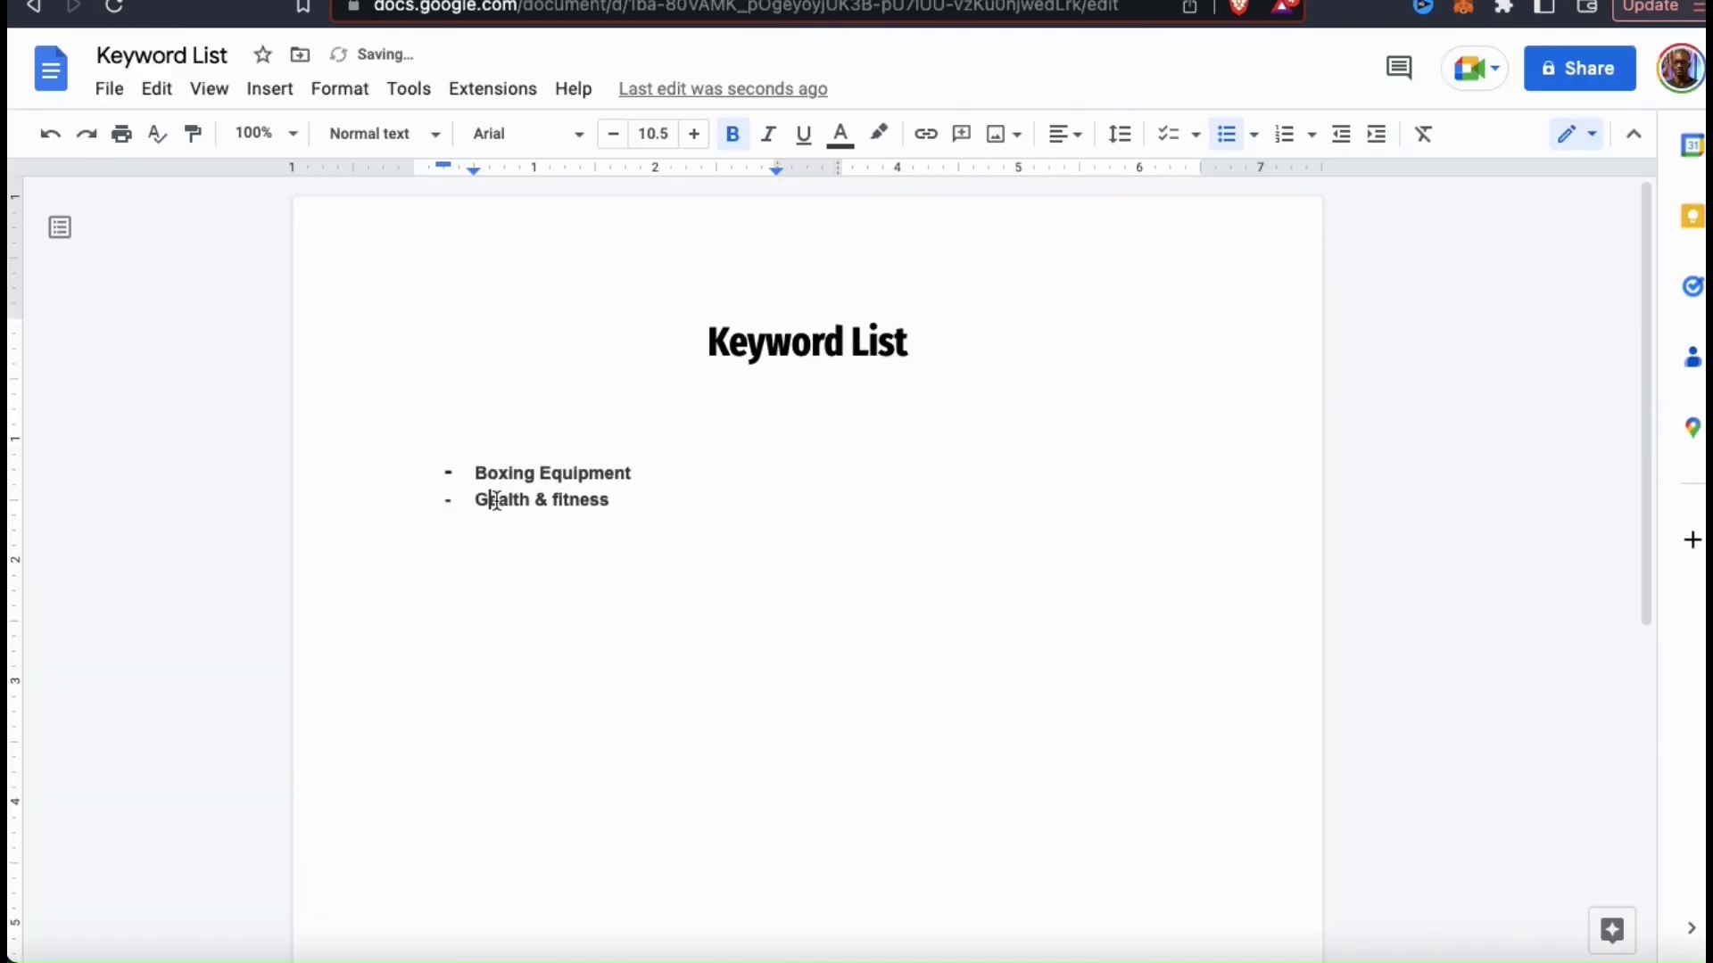
click(560, 501)
key(BackSpace)
key(BackSpace)
text(Fi)
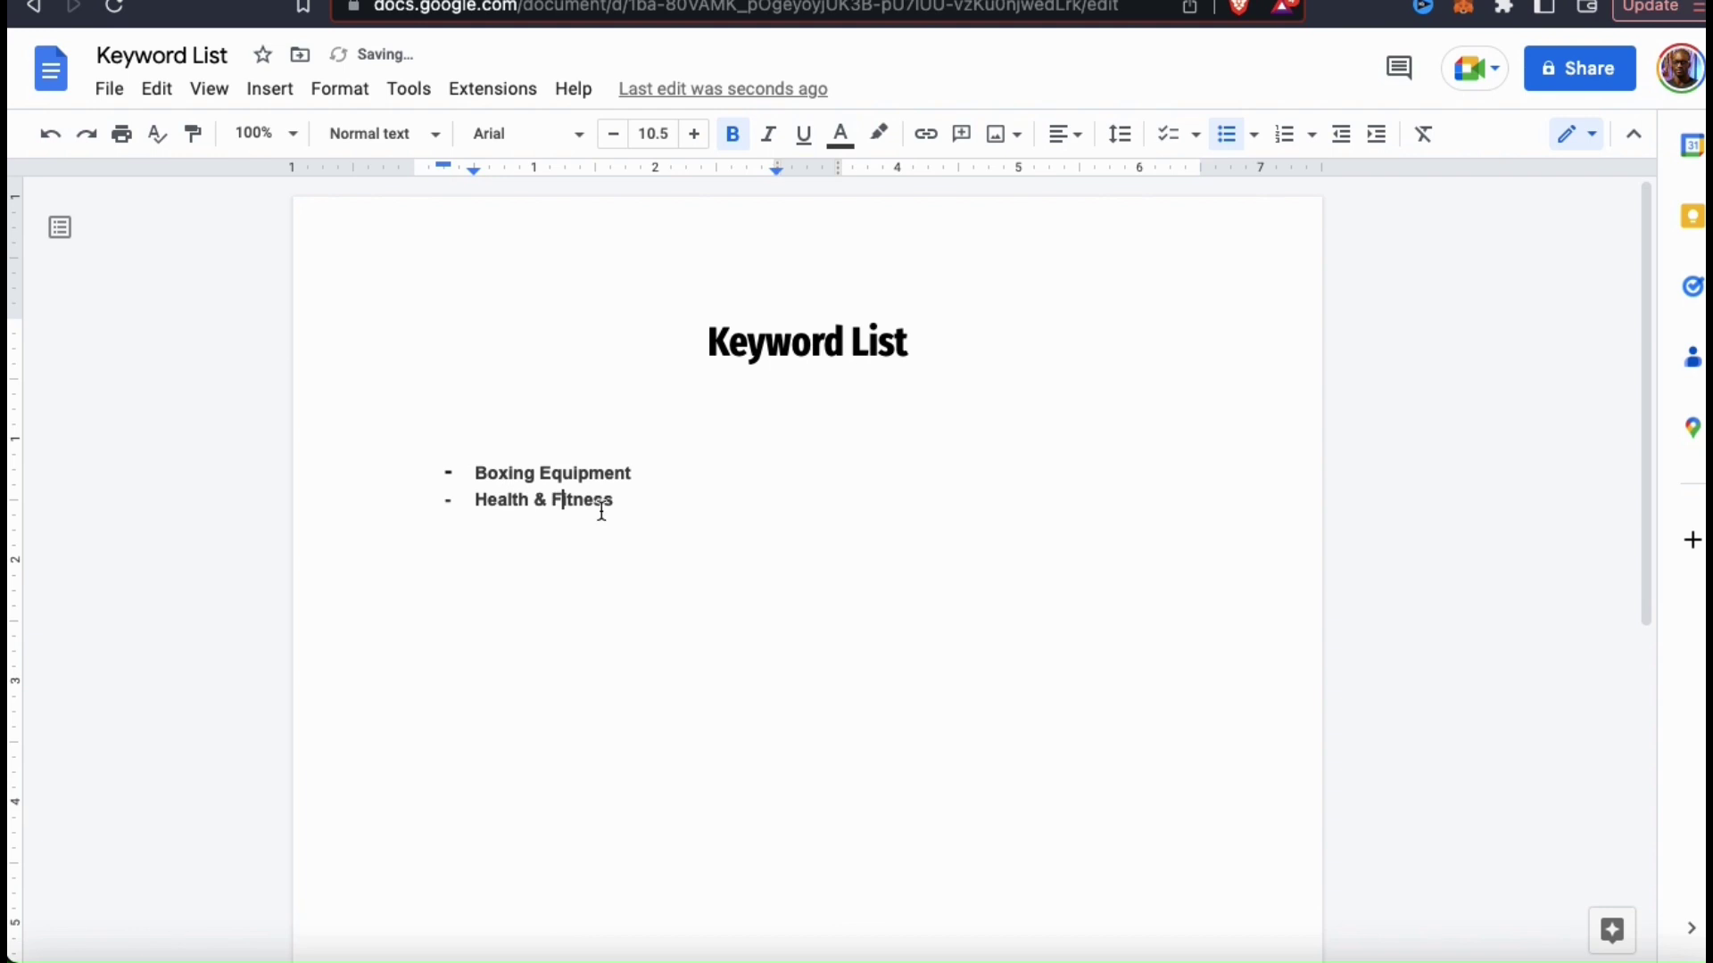
mouse_move(627, 500)
mouse_down()
mouse_move(443, 482)
mouse_move(533, 530)
mouse_move(478, 477)
mouse_up()
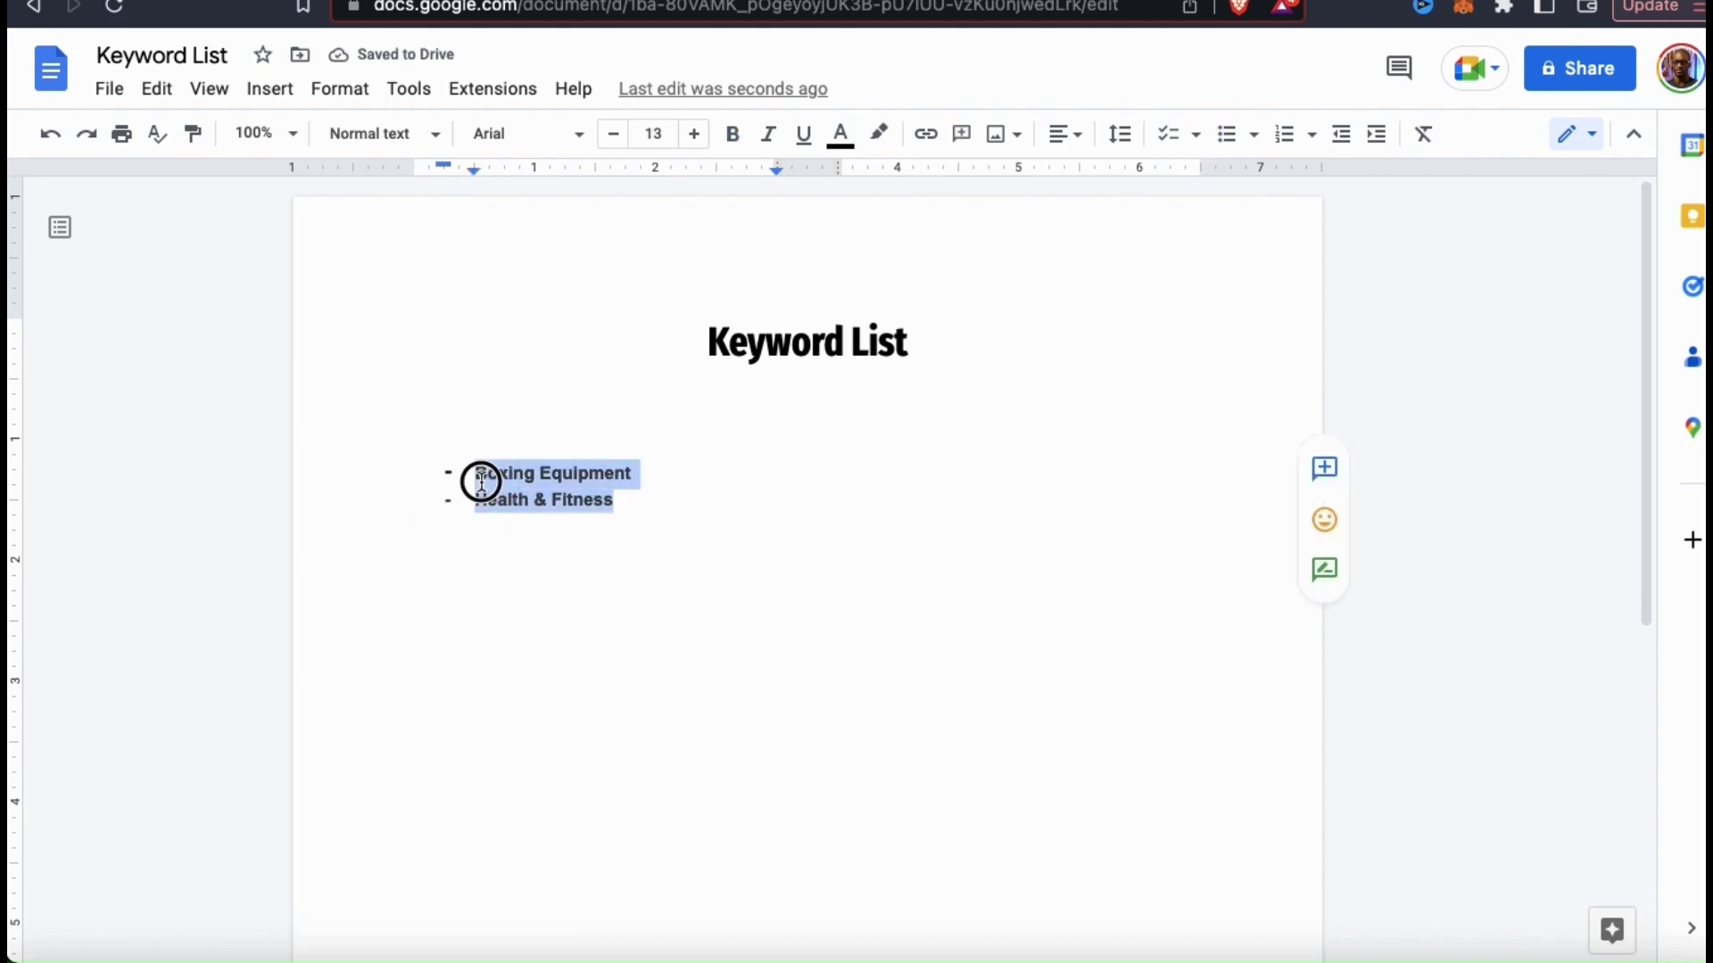
click(757, 539)
Step: Copy "Heavy Bag" from the Amazon boxing gloves product title and add it as a new entry in the Keyword List
key(ctrl+Tab)
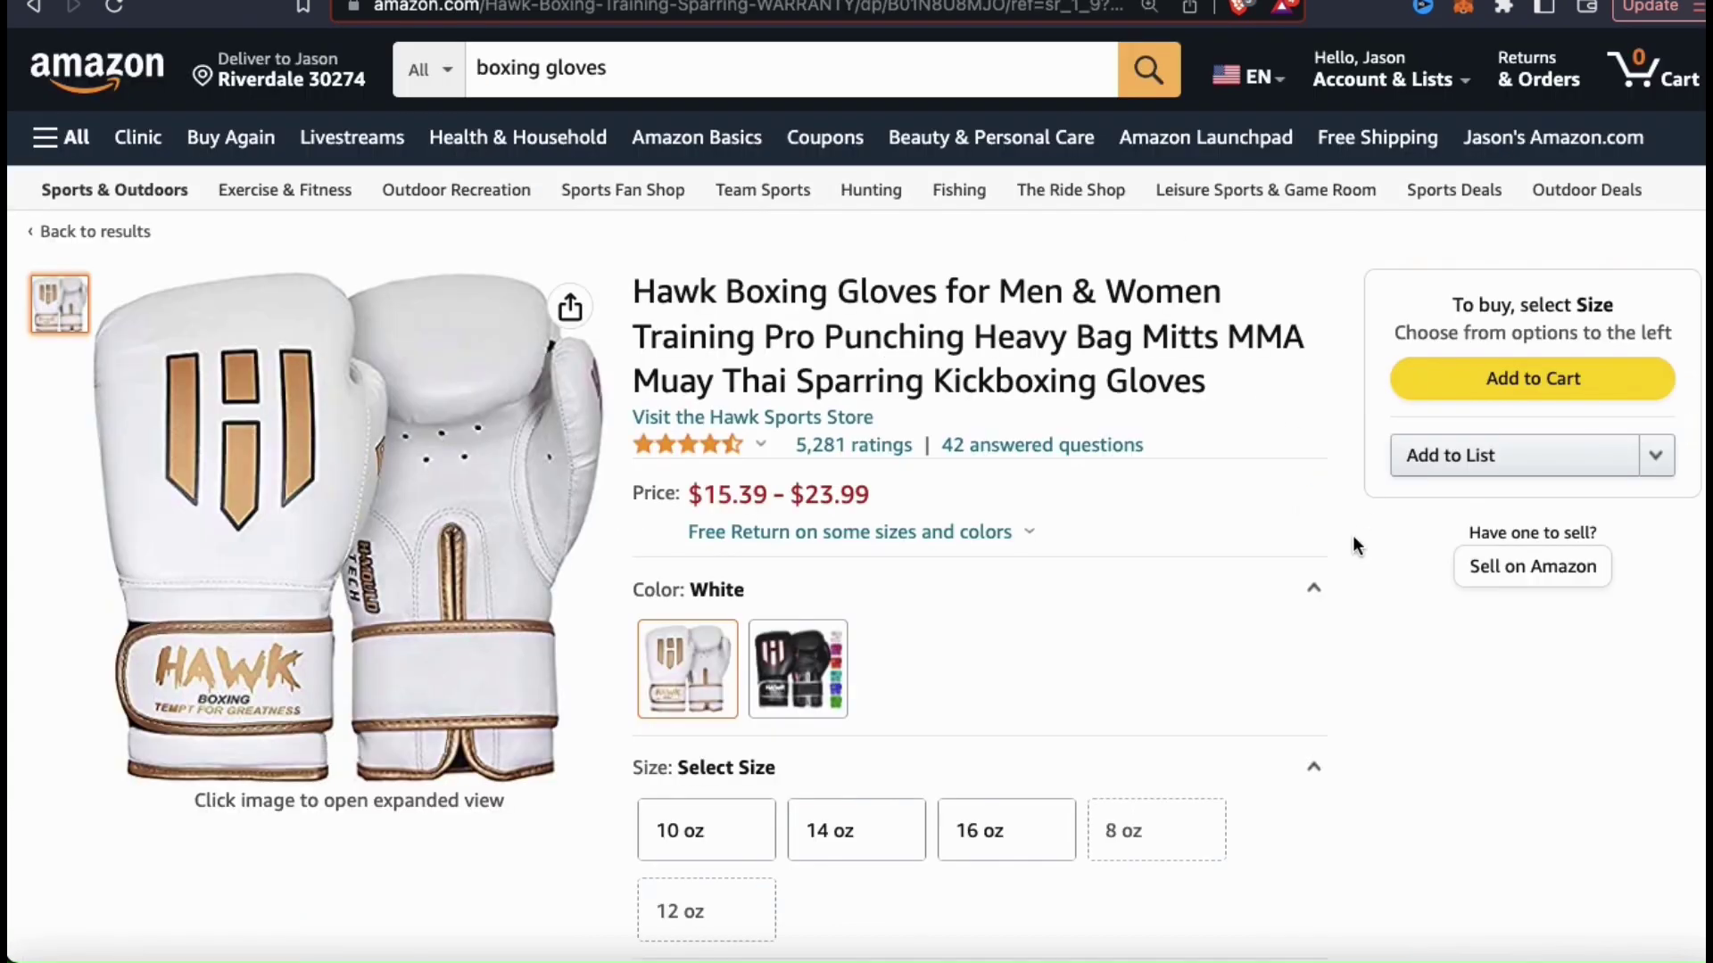
drag(1129, 337, 995, 337)
right_click(995, 337)
click(1034, 384)
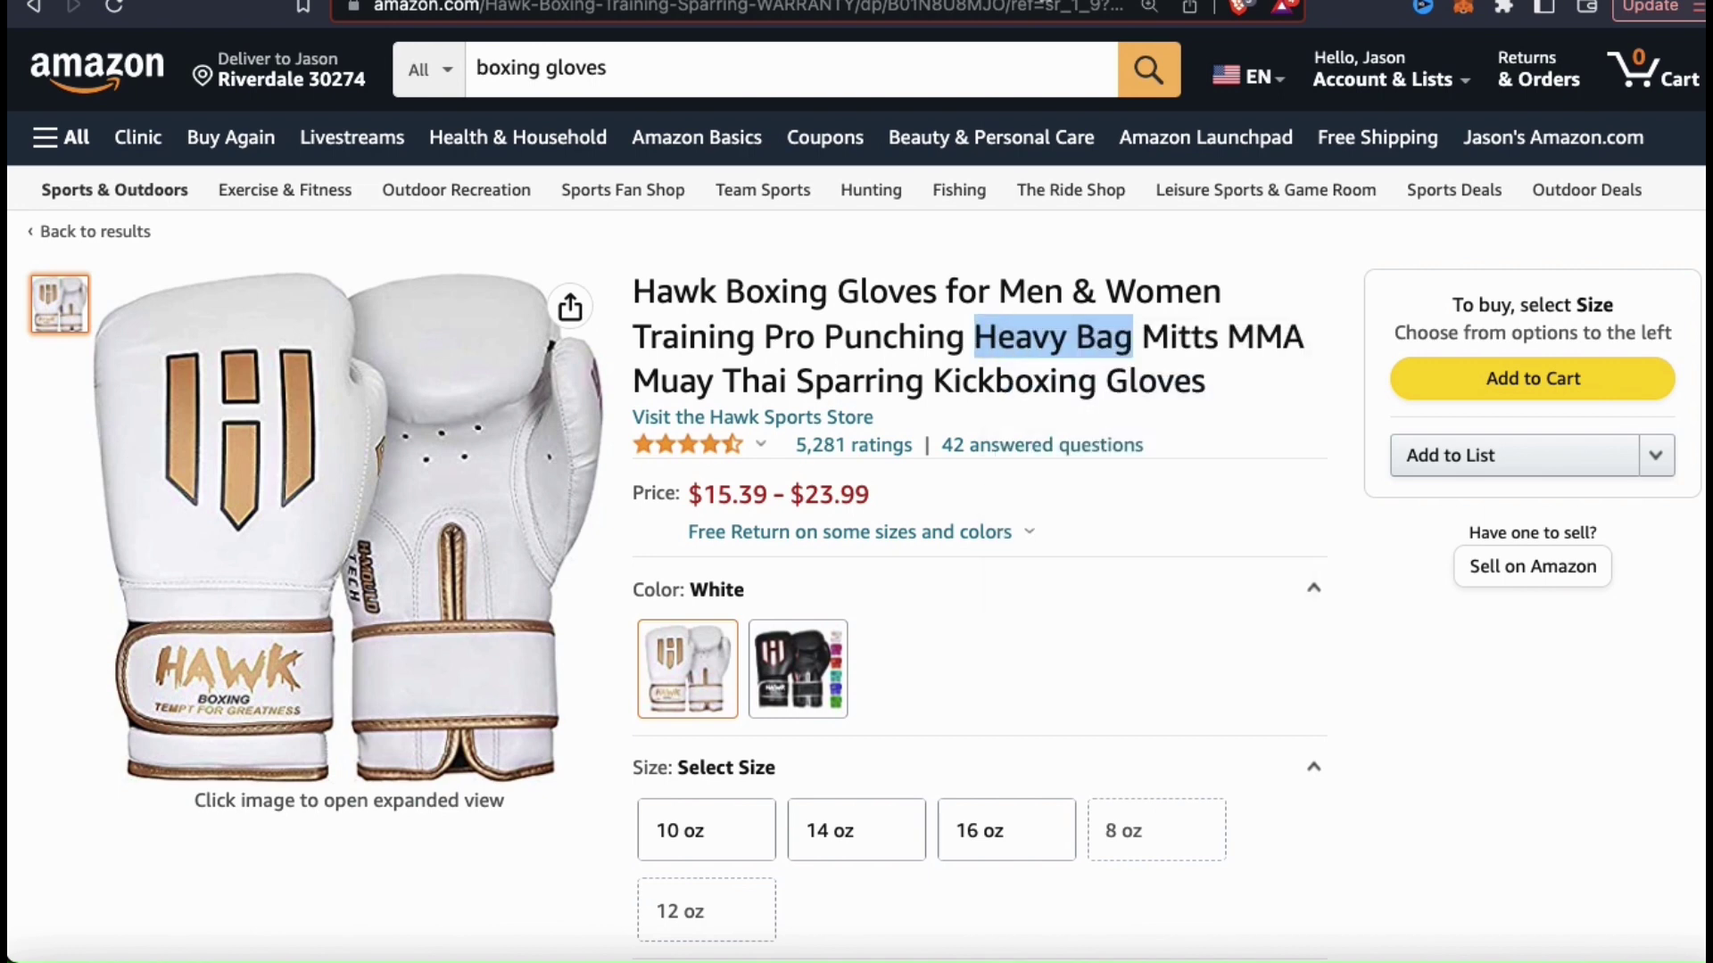
key(ctrl+shift+Tab)
key(Return)
key(ctrl+v)
key(Return)
key(Return)
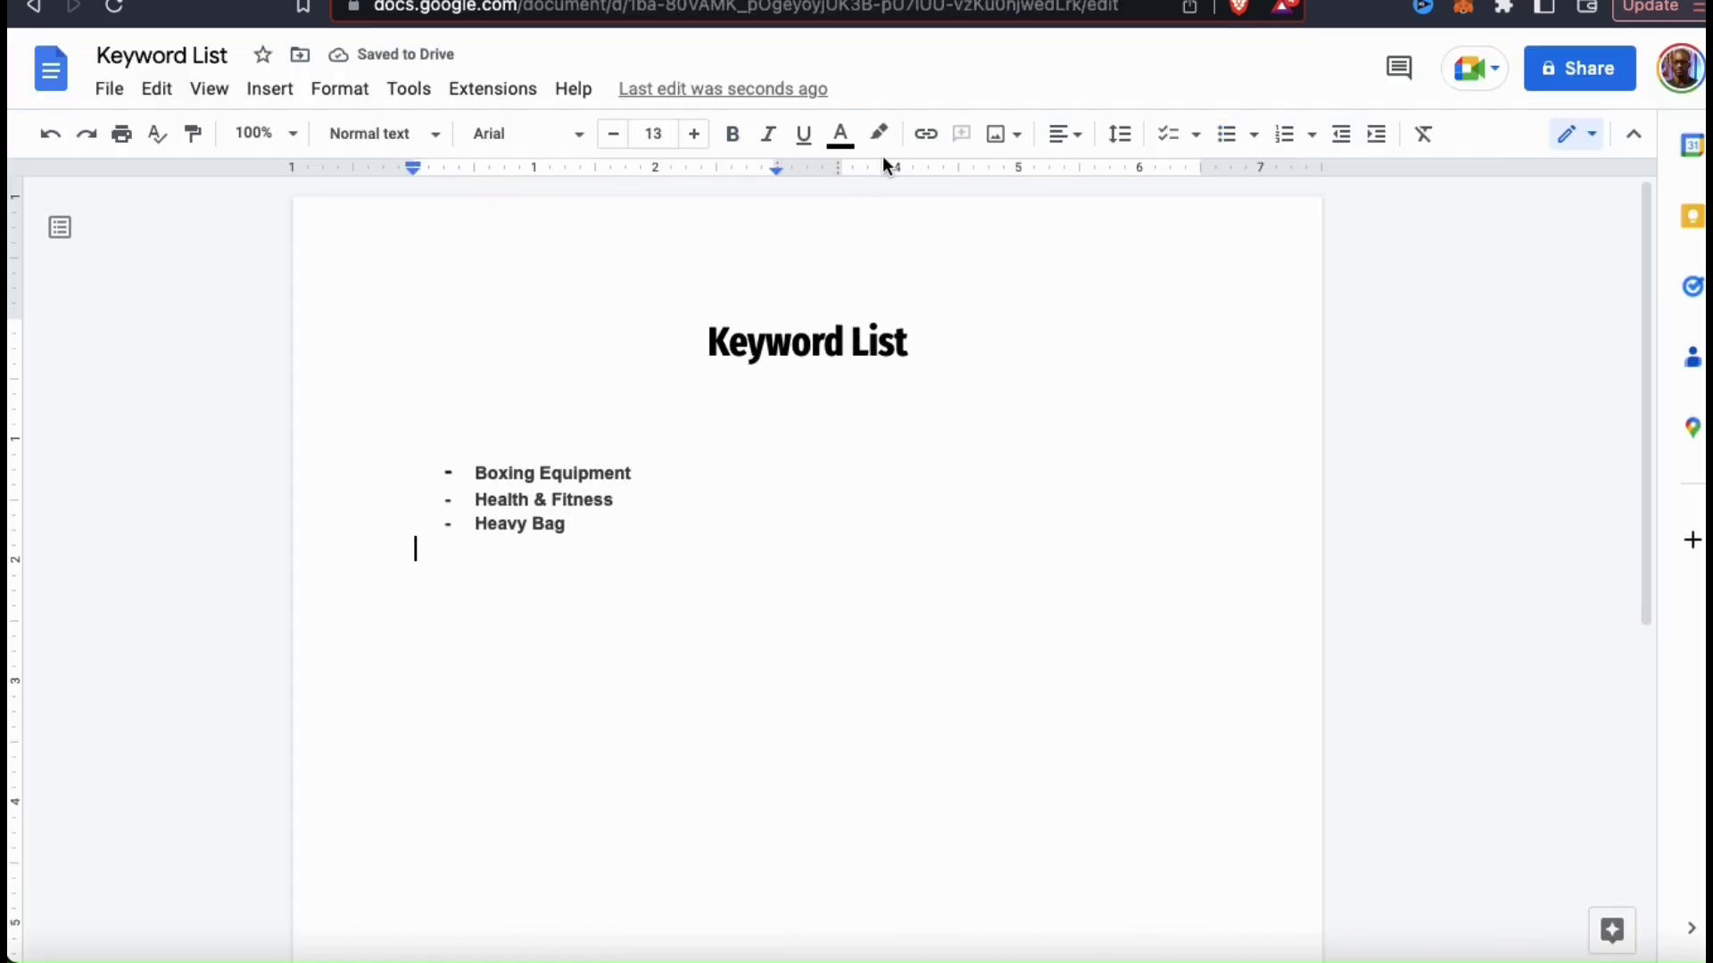
Step: Copy "Kickboxing Gloves" from the Amazon product title into the Keyword List document
click(981, 0)
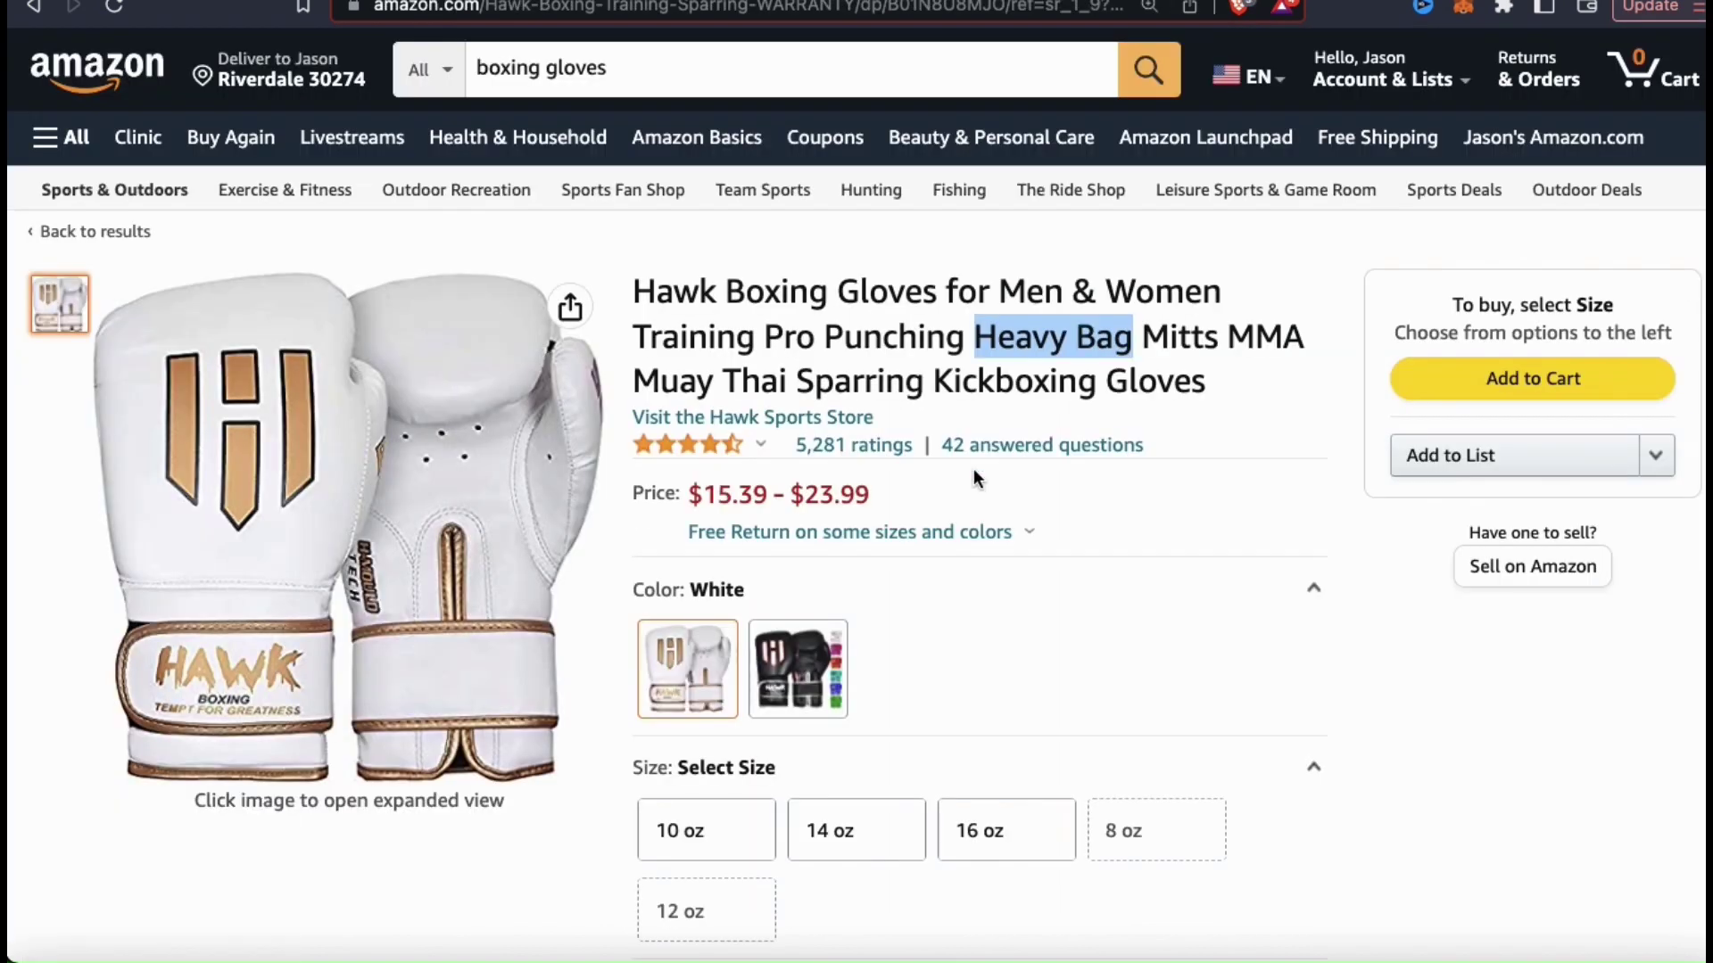
drag(1213, 377, 936, 373)
right_click(942, 359)
click(981, 401)
key(ctrl+shift+Tab)
key(ctrl+v)
Step: Copy "punching bag gloves" from the Amazon listing's About this item section into the Keyword List document
key(ctrl+Tab)
scroll(887, 752, down, 6)
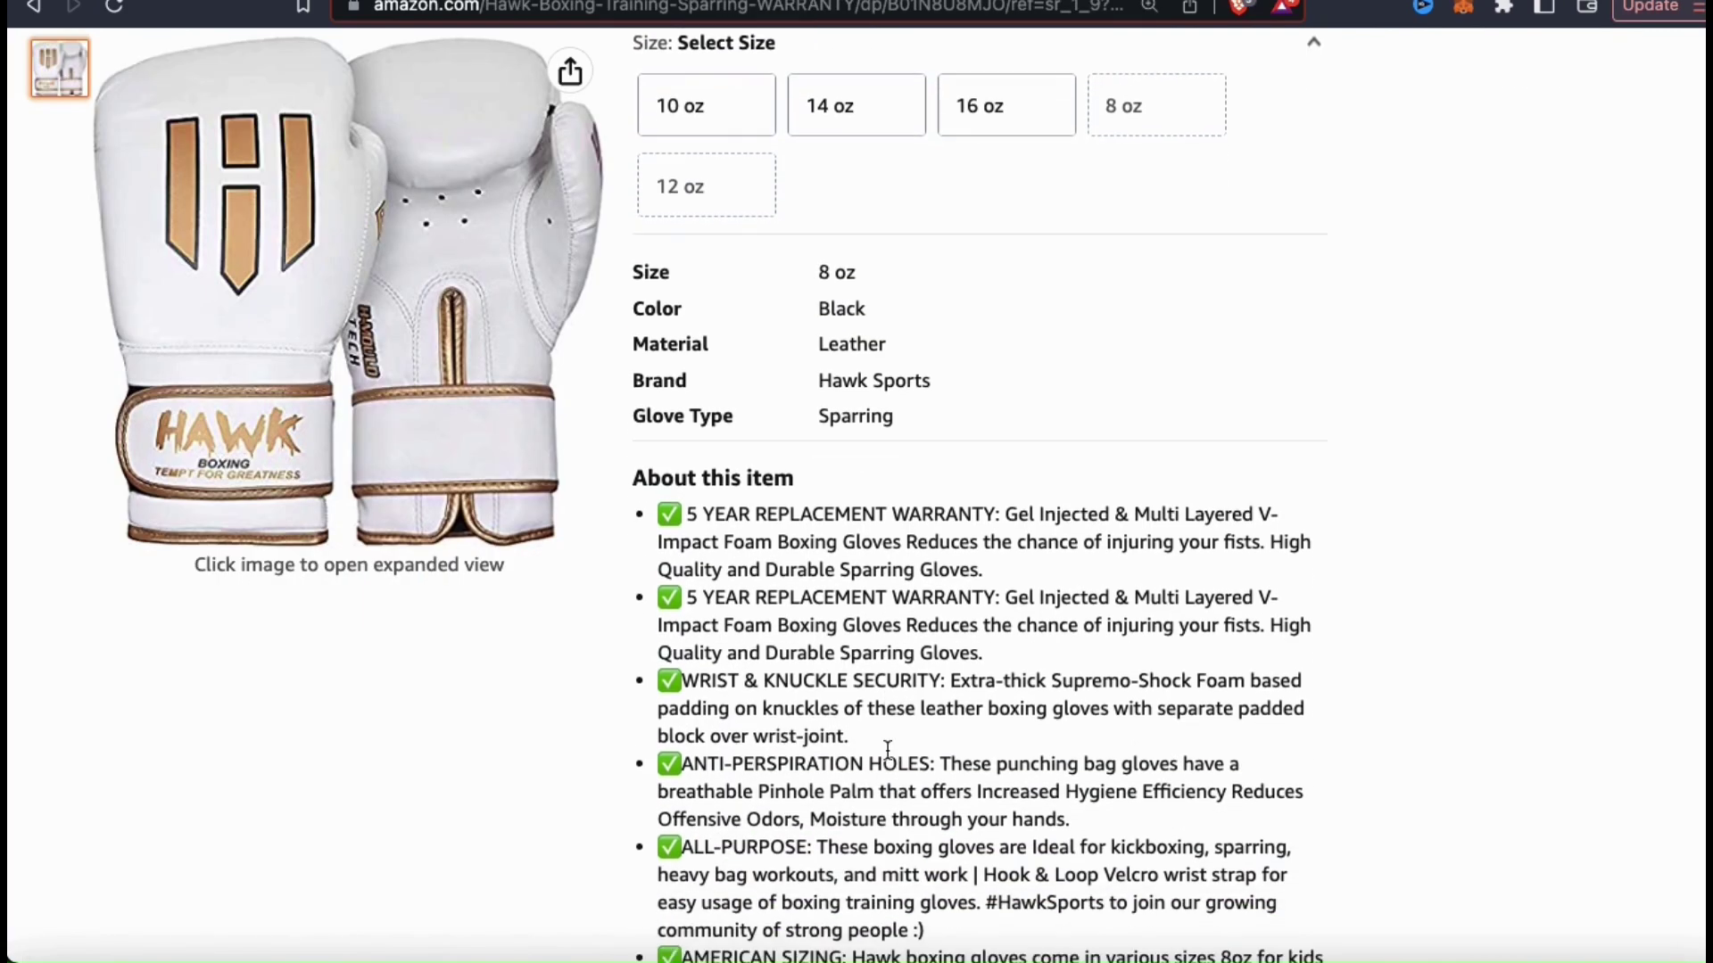
drag(992, 532, 1175, 531)
right_click(1175, 532)
click(1193, 692)
key(ctrl+shift+Tab)
key(ctrl+v)
Step: Capitalise the last keyword as "Punching Bag Gloves" and end the bulleted list
click(482, 570)
key(BackSpace)
text(P)
click(572, 570)
key(BackSpace)
text(B)
click(596, 570)
key(Delete)
text(G)
click(757, 631)
key(Return)
key(Return)
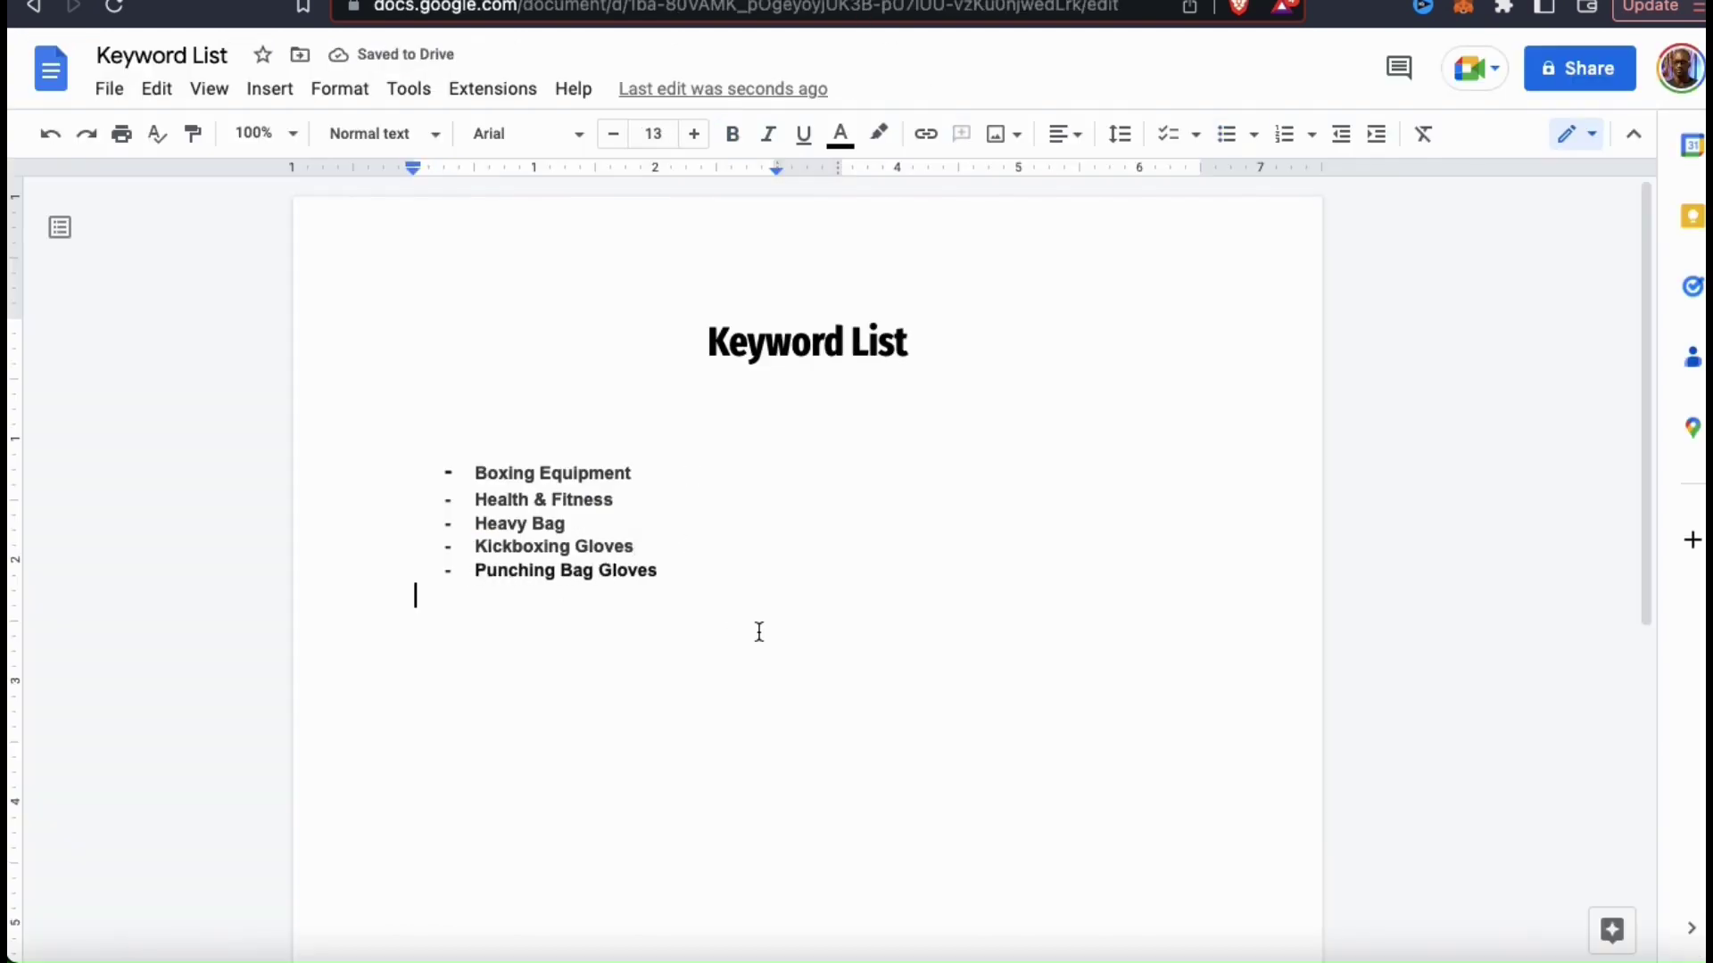
Step: Browse the Amazon listing for more terms and complete the last second-column keyword as "Martial Arts Gloves"
key(ctrl+Tab)
scroll(945, 801, down, 7)
scroll(944, 798, down, 10)
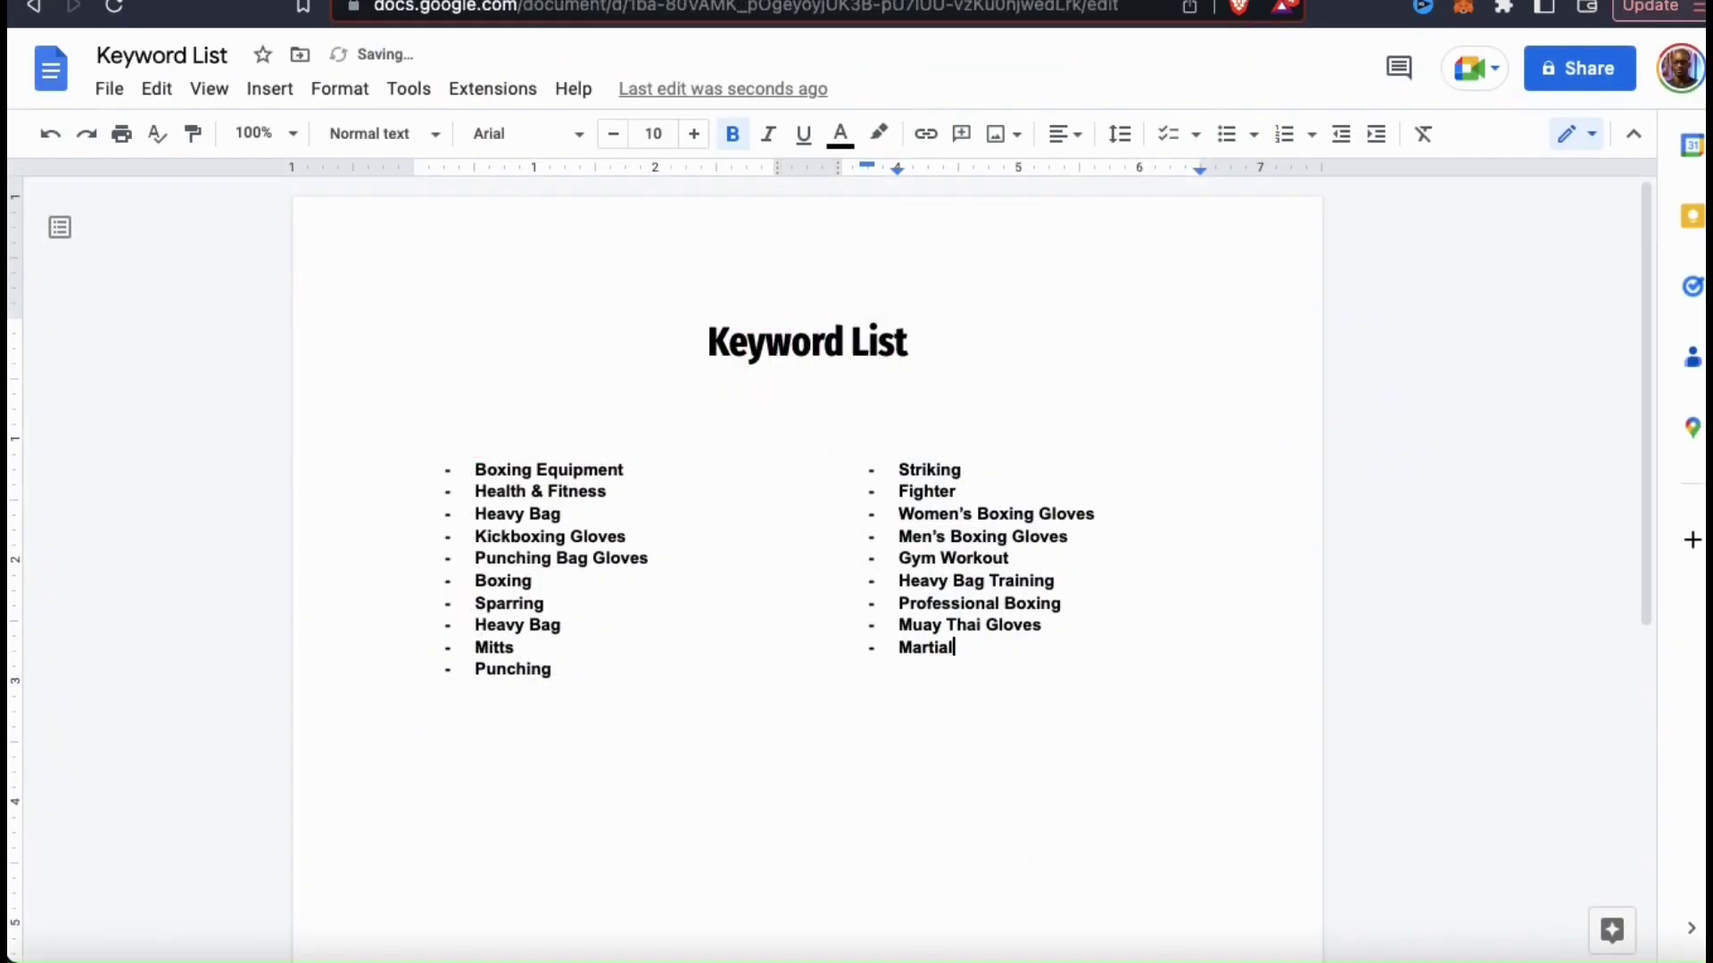
text(Arts Gloves)
click(1147, 750)
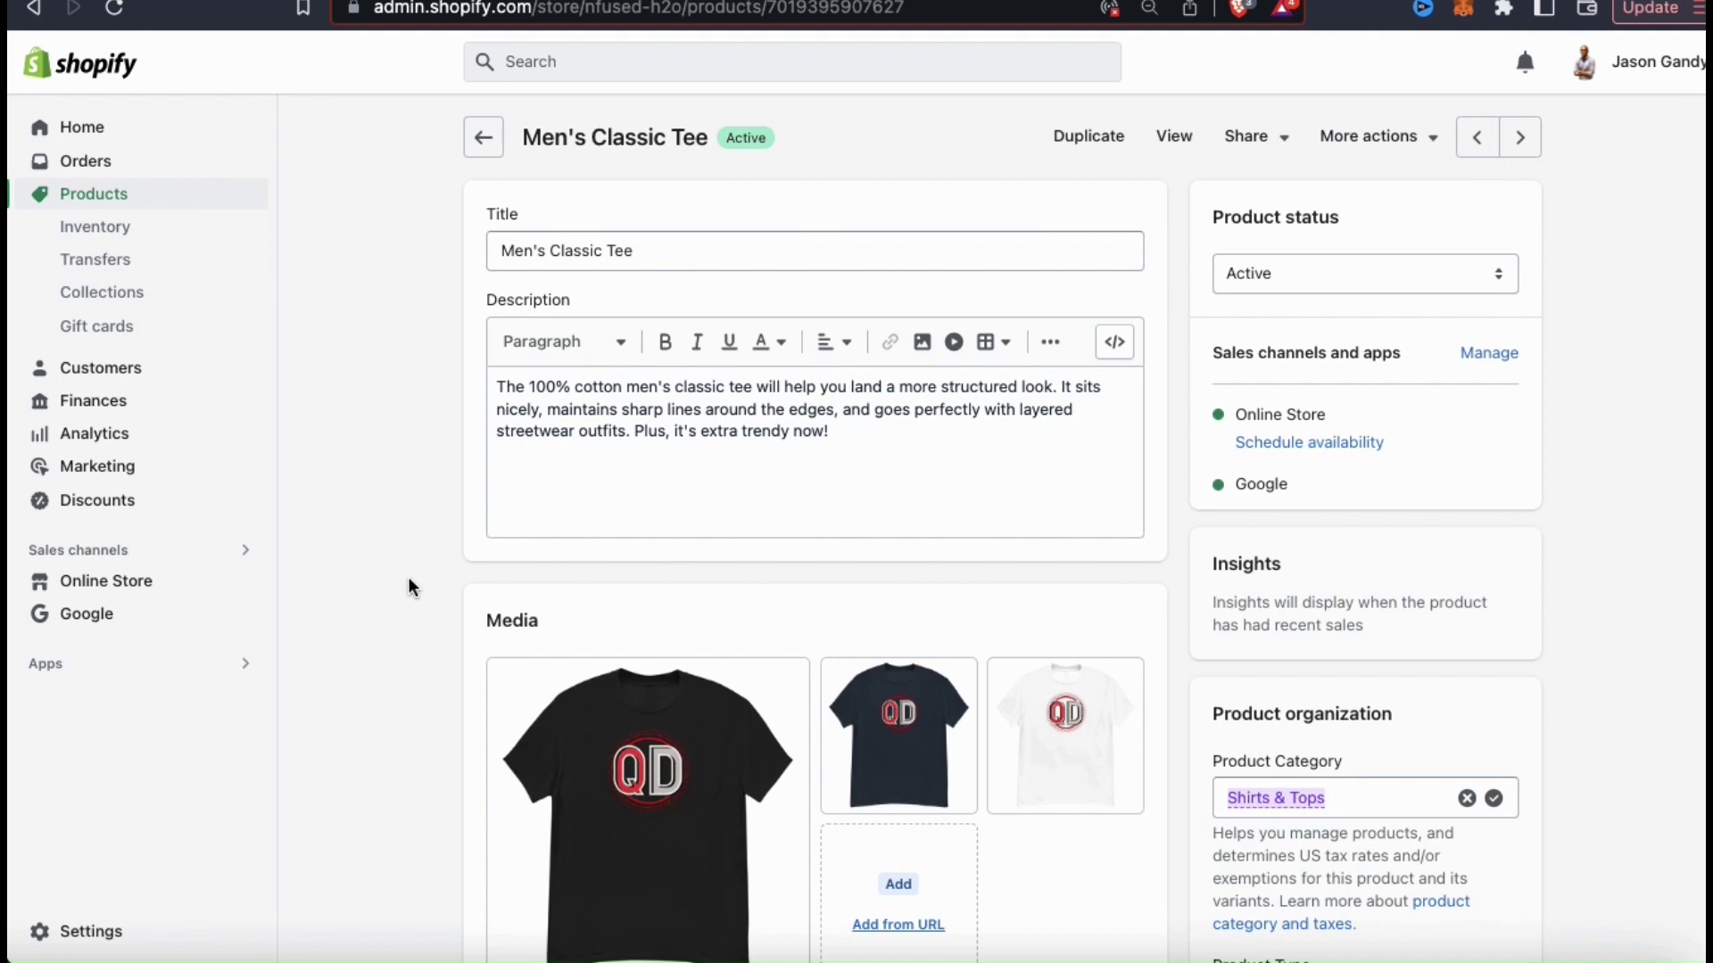
Step: Replace the Men's Classic Tee product title in Shopify with "QD Men's Classic T-Shirt"
click(633, 247)
triple_click(634, 247)
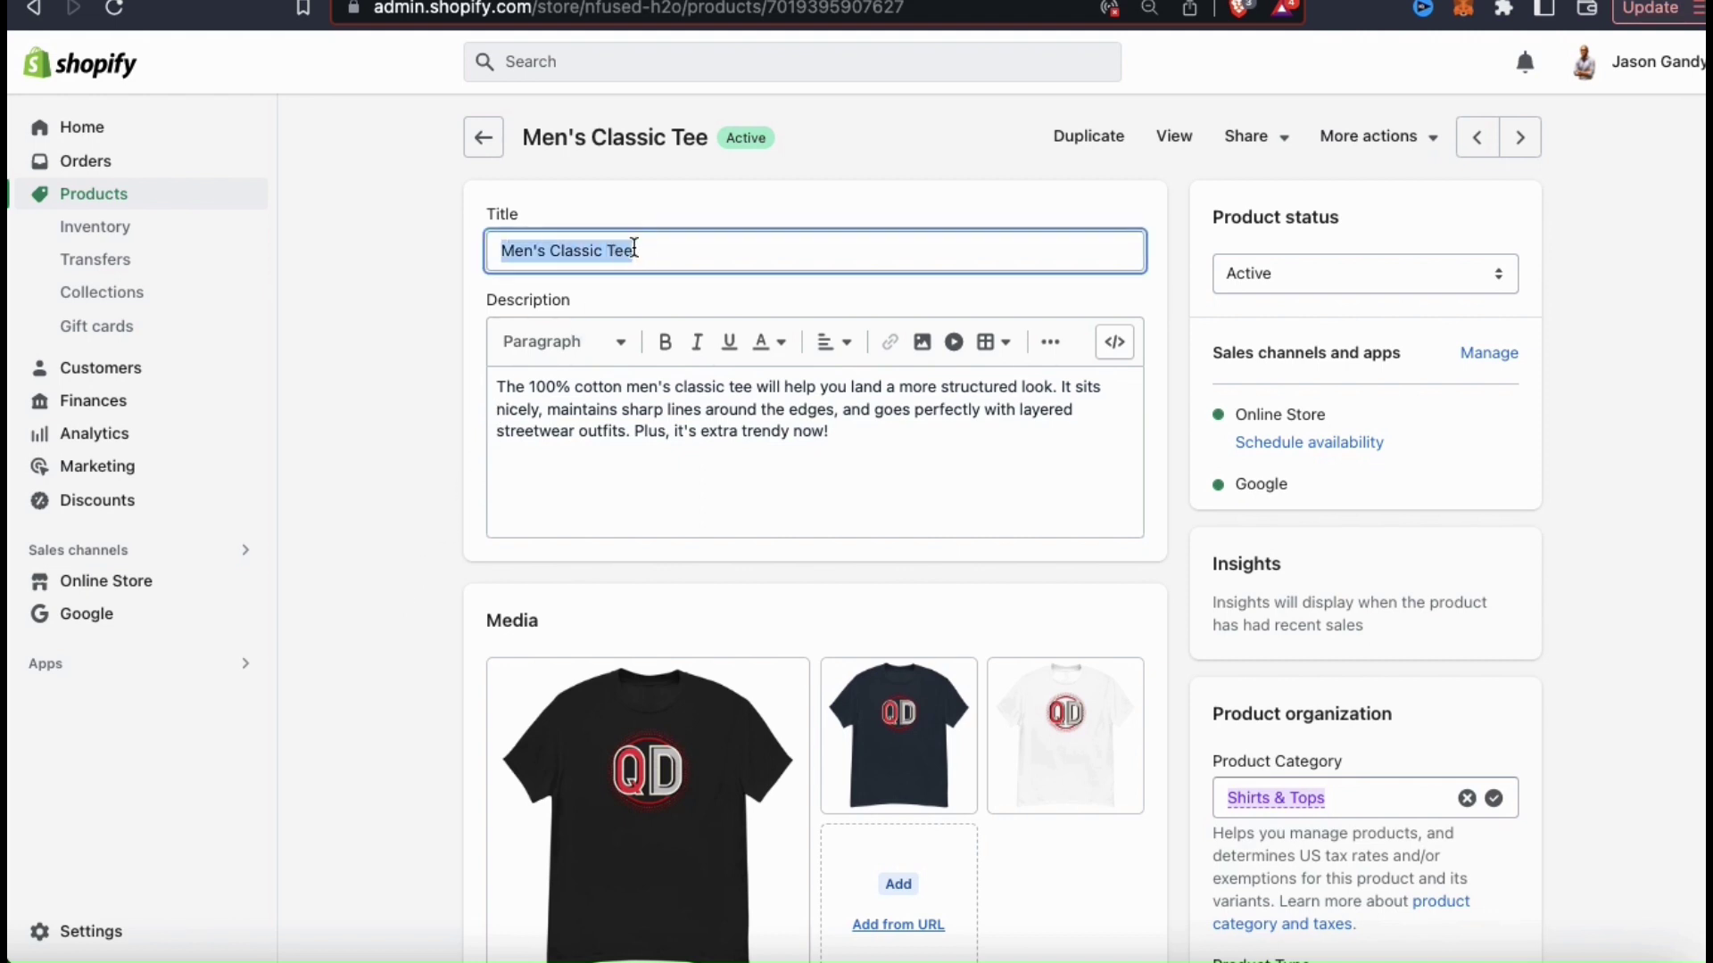
text(QD)
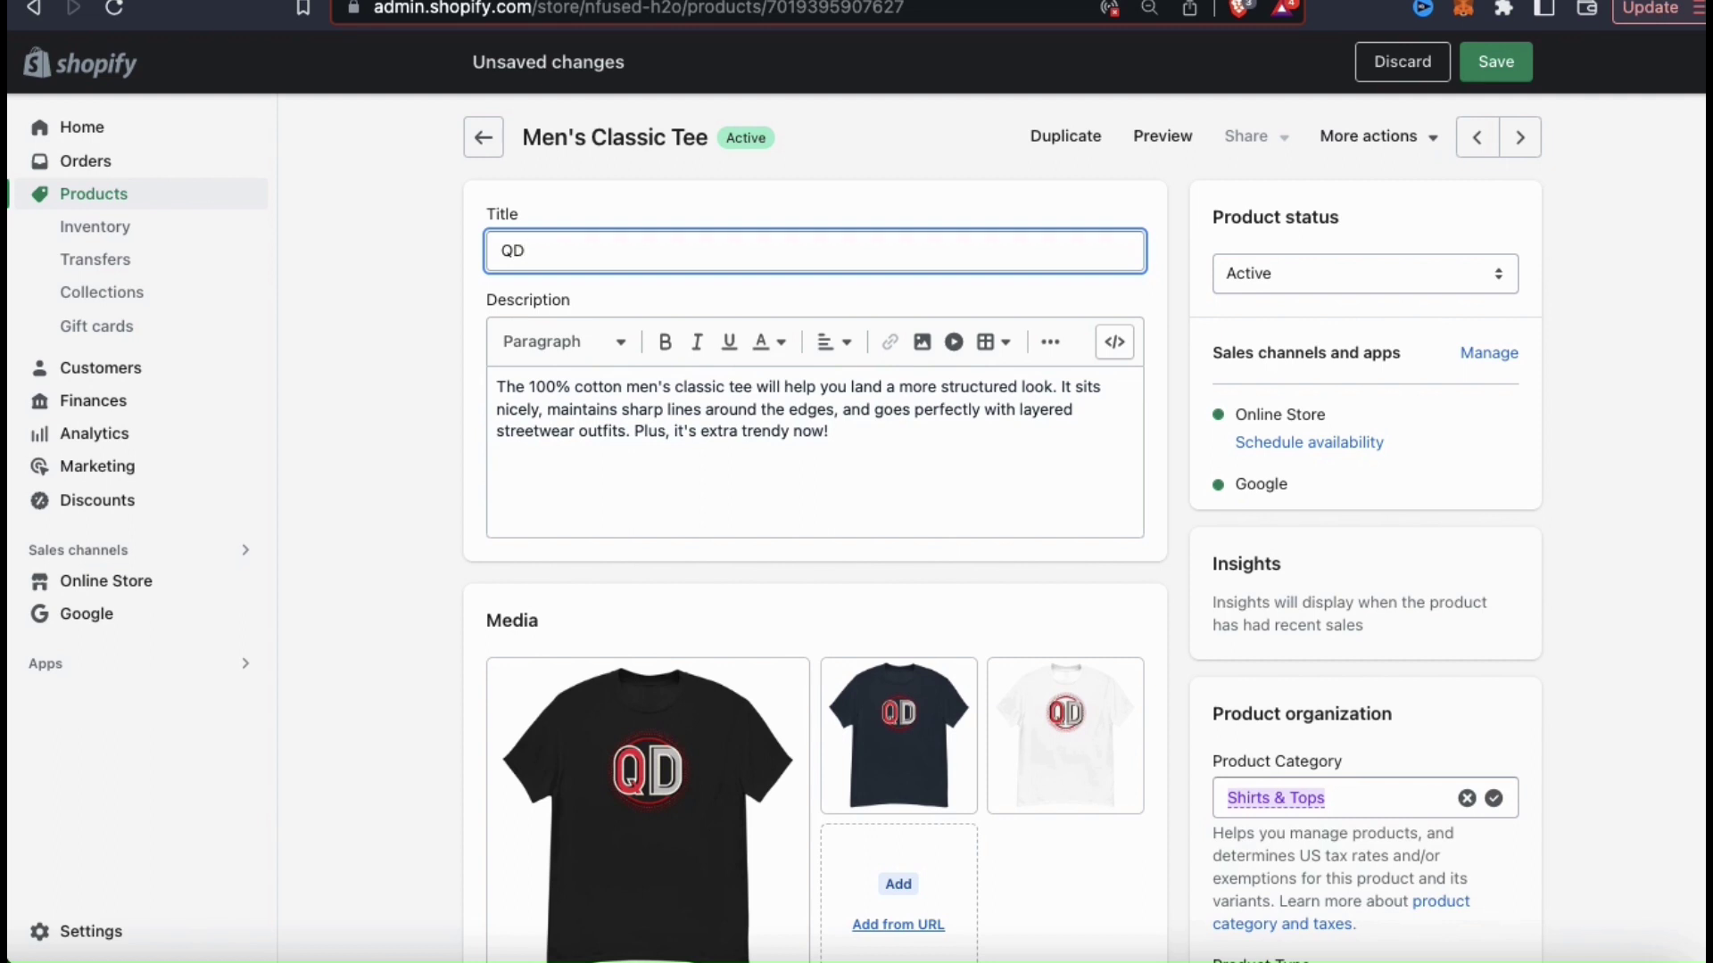
text( MEN)
text(en's C)
text(lassi)
text(c T-Shirt)
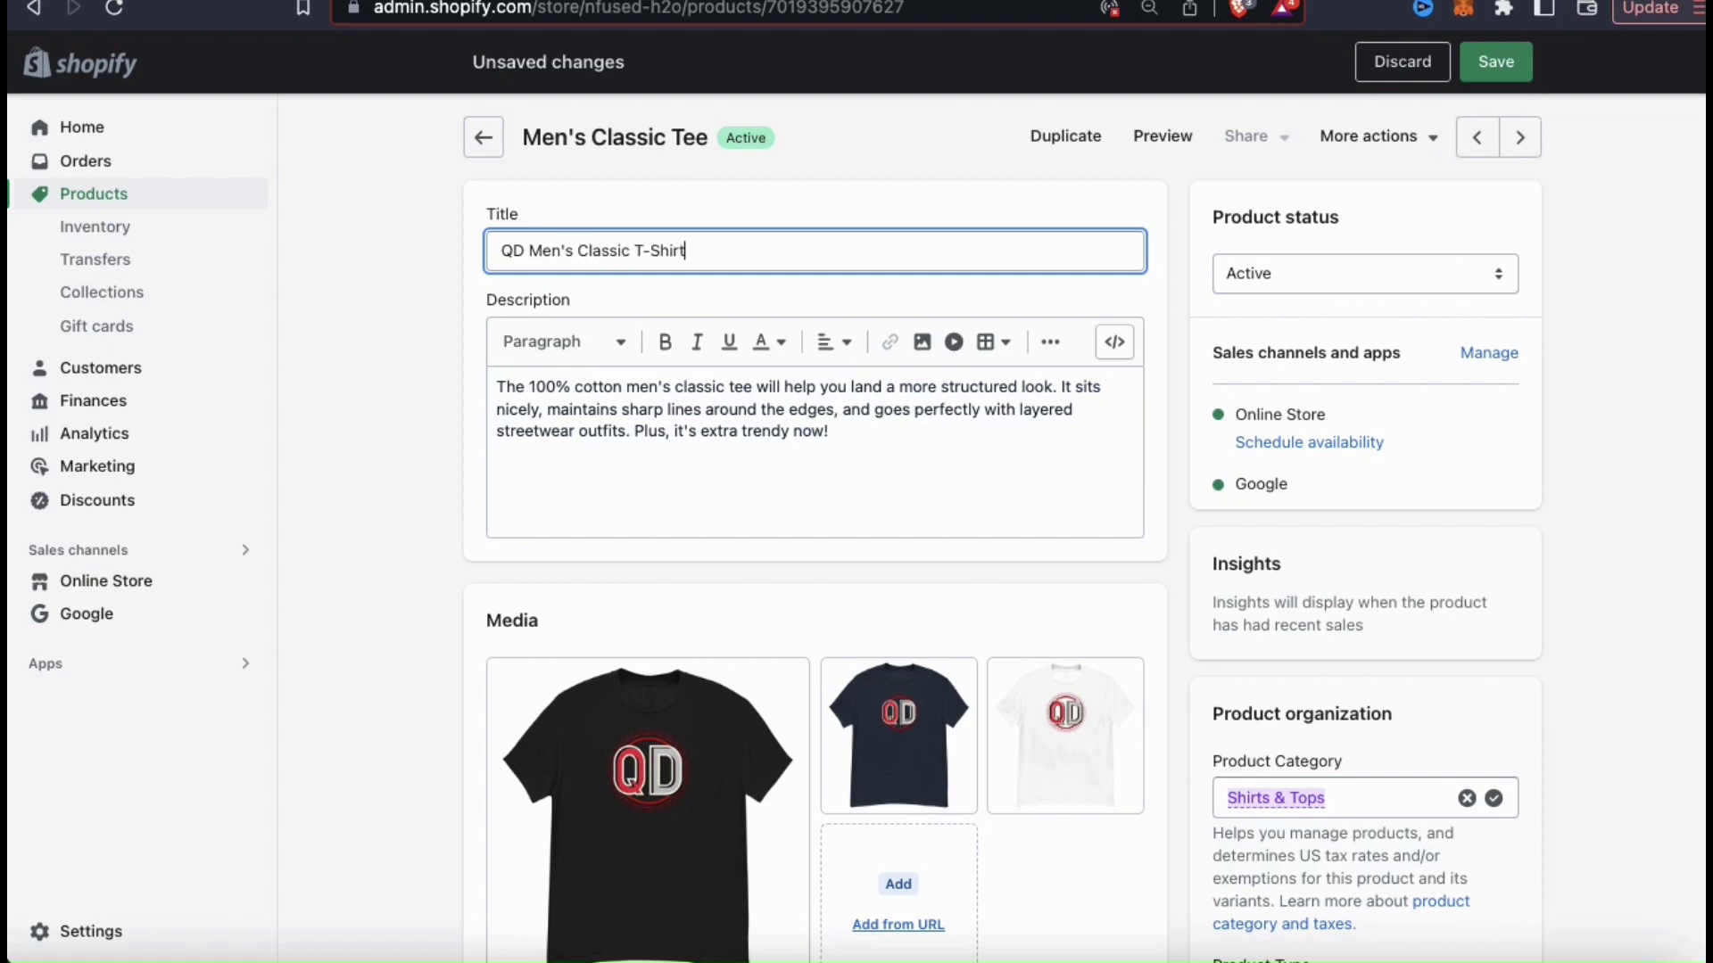
click(786, 295)
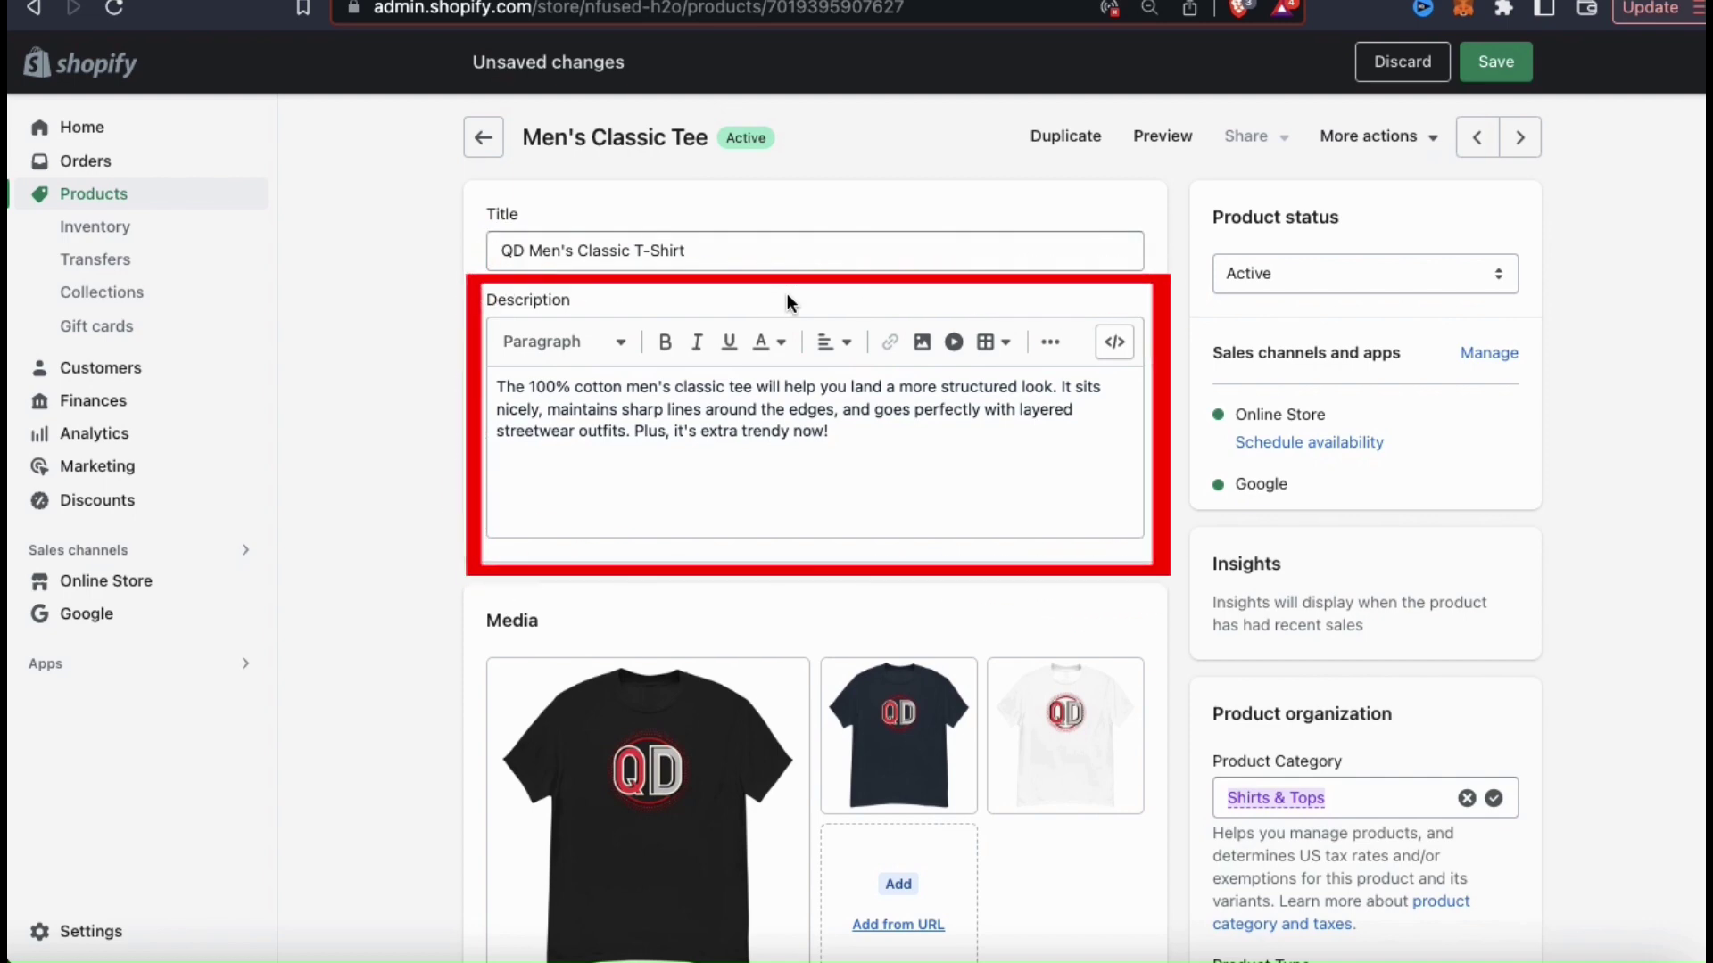
Step: Replace the product description with multi-paragraph copy opening "Upgrade your fashion with the new Quantum Designs T-shirt! This 100% cotton men's classic tee offers a stylish and timeless look"
click(858, 436)
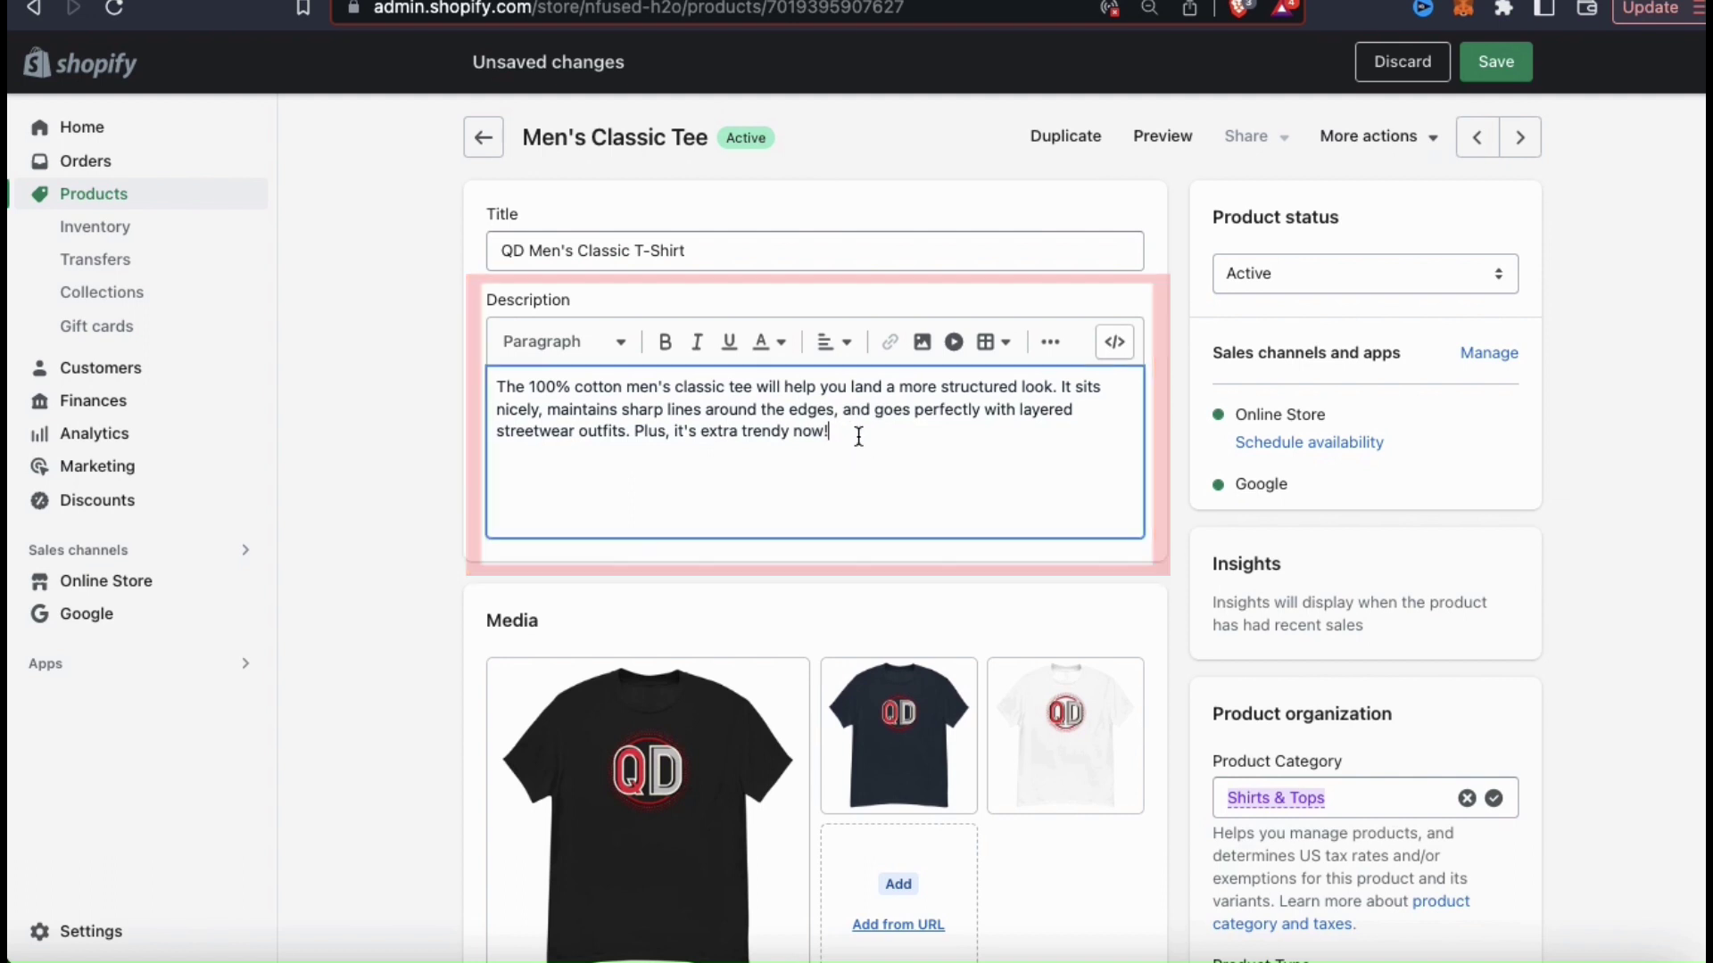
drag(858, 436, 481, 378)
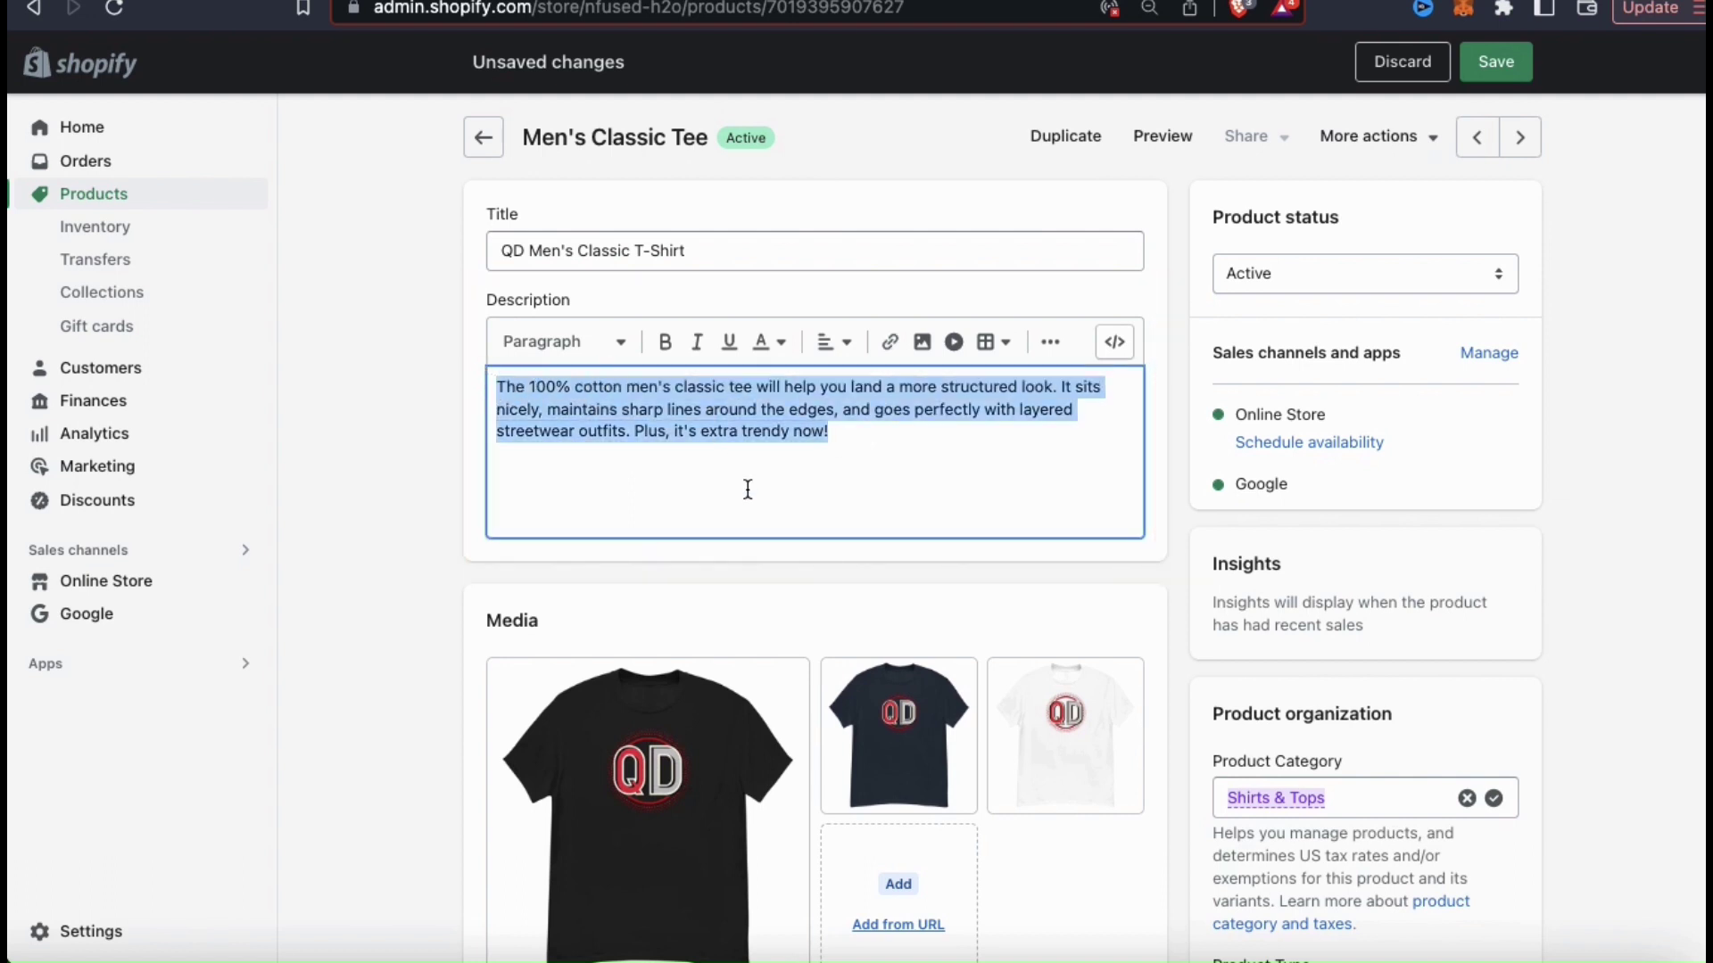
text(Upgrad)
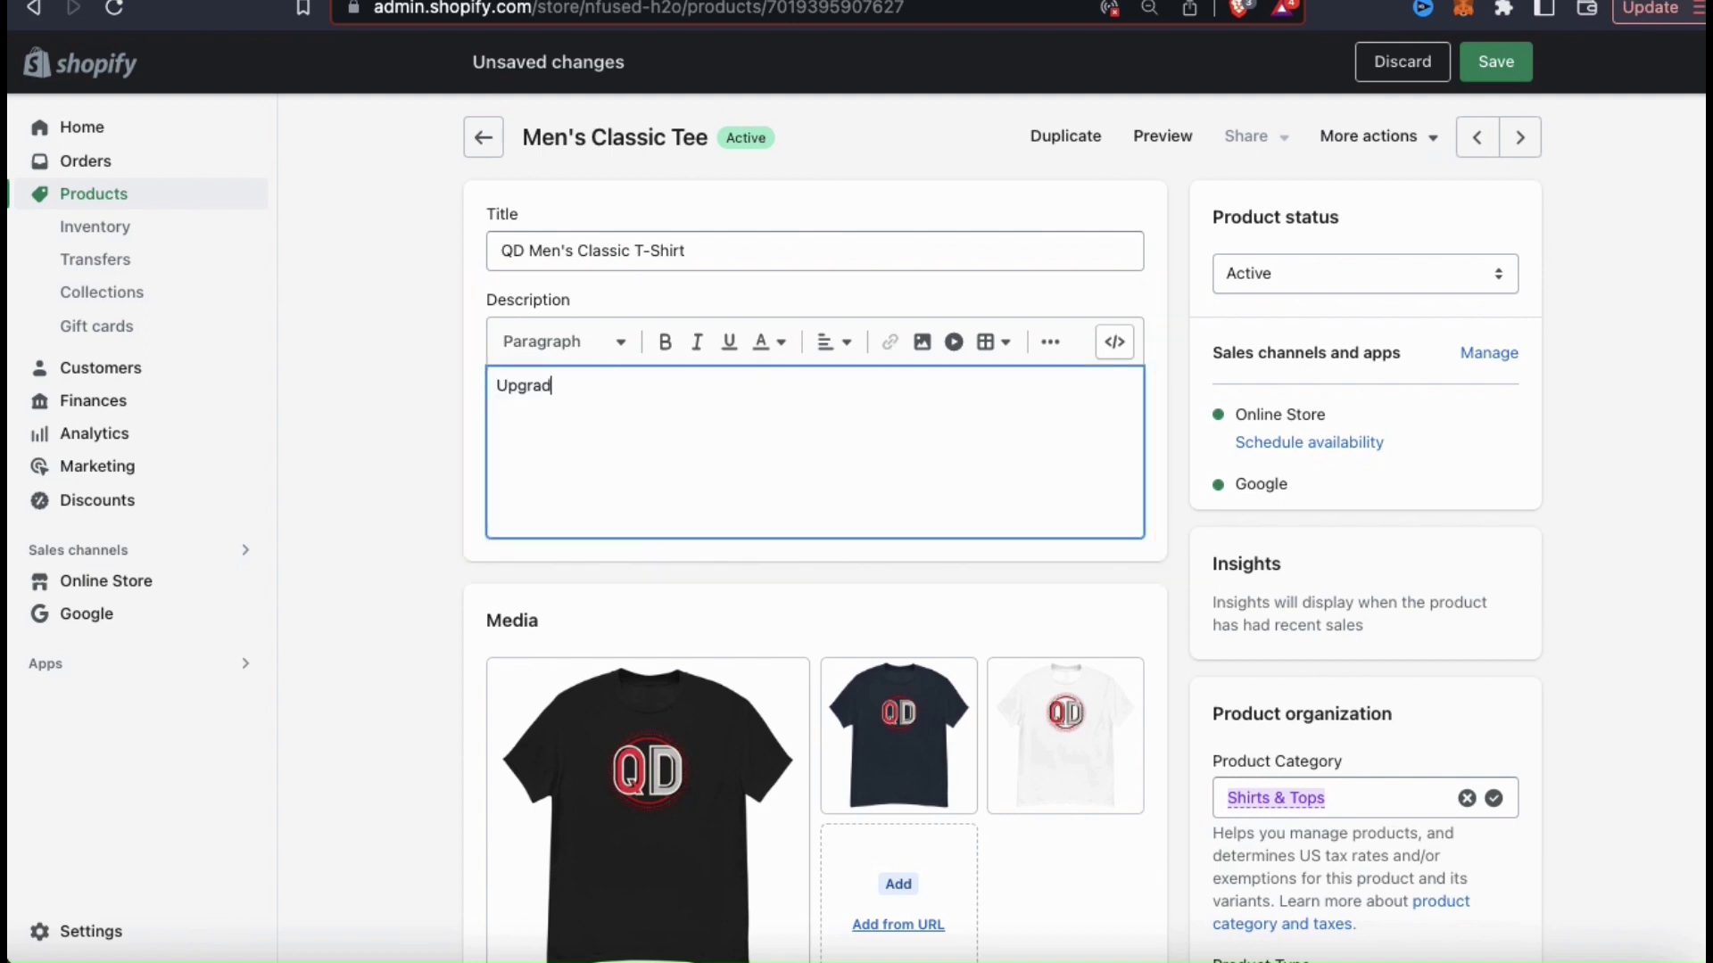
text(e your fashion with the new Qu)
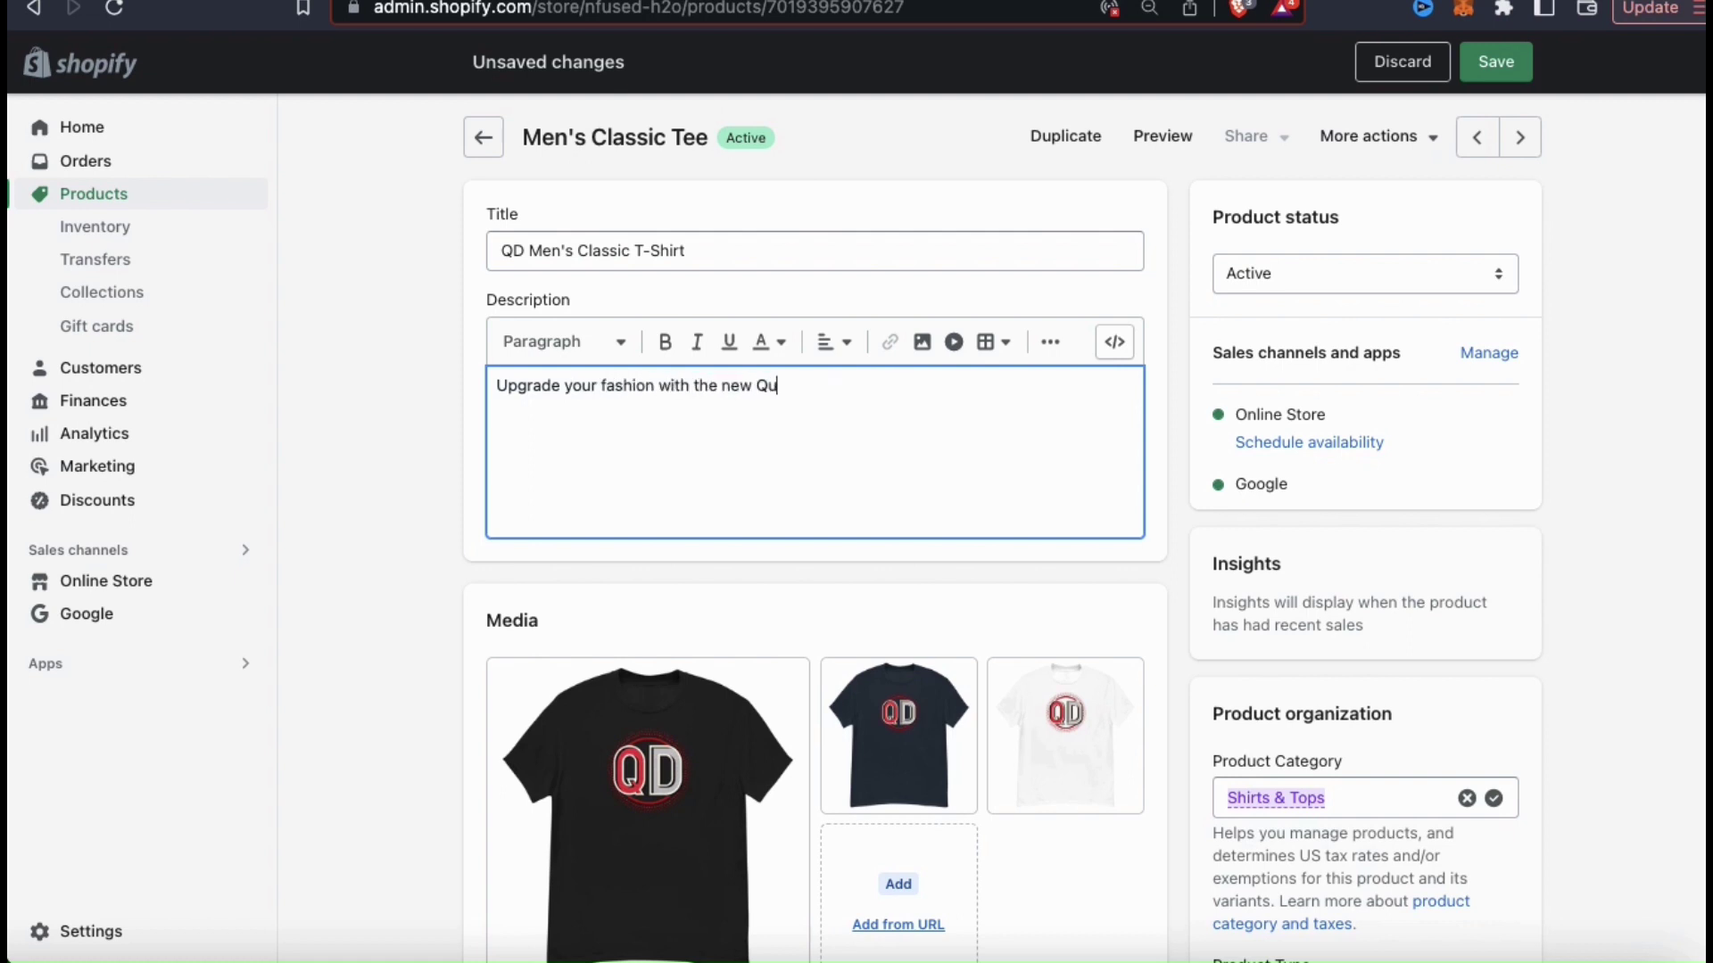
text(antum Designs T-shirt! Thi)
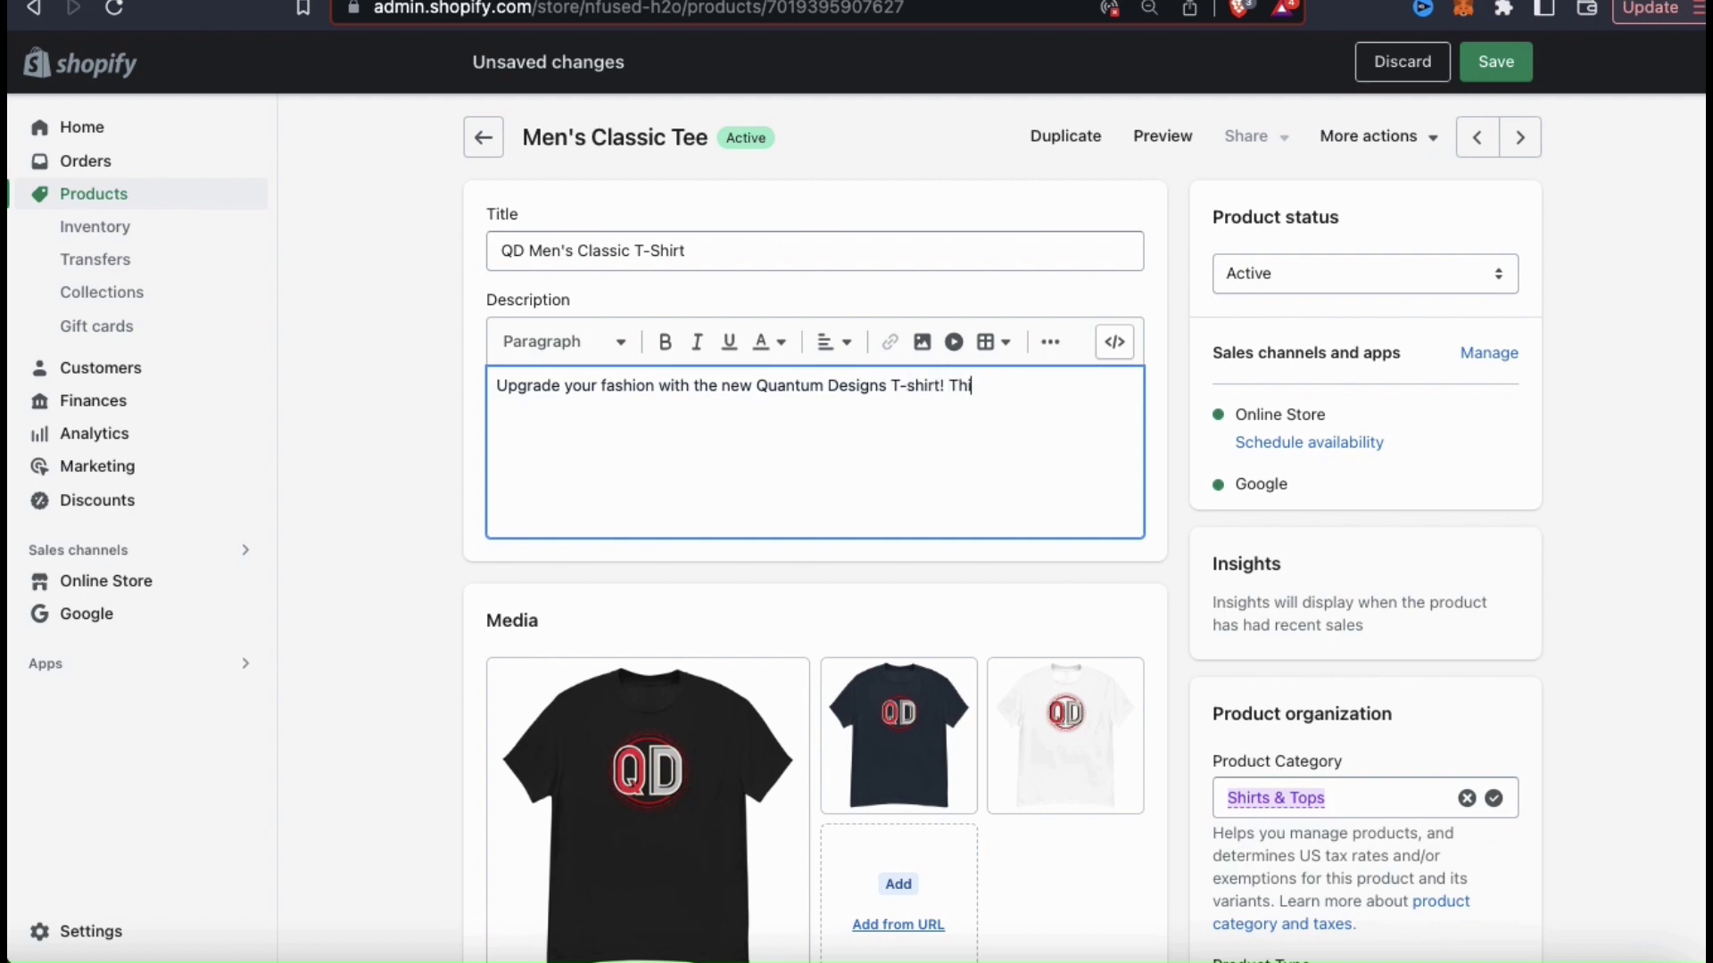
text(s 100% cotton men's class)
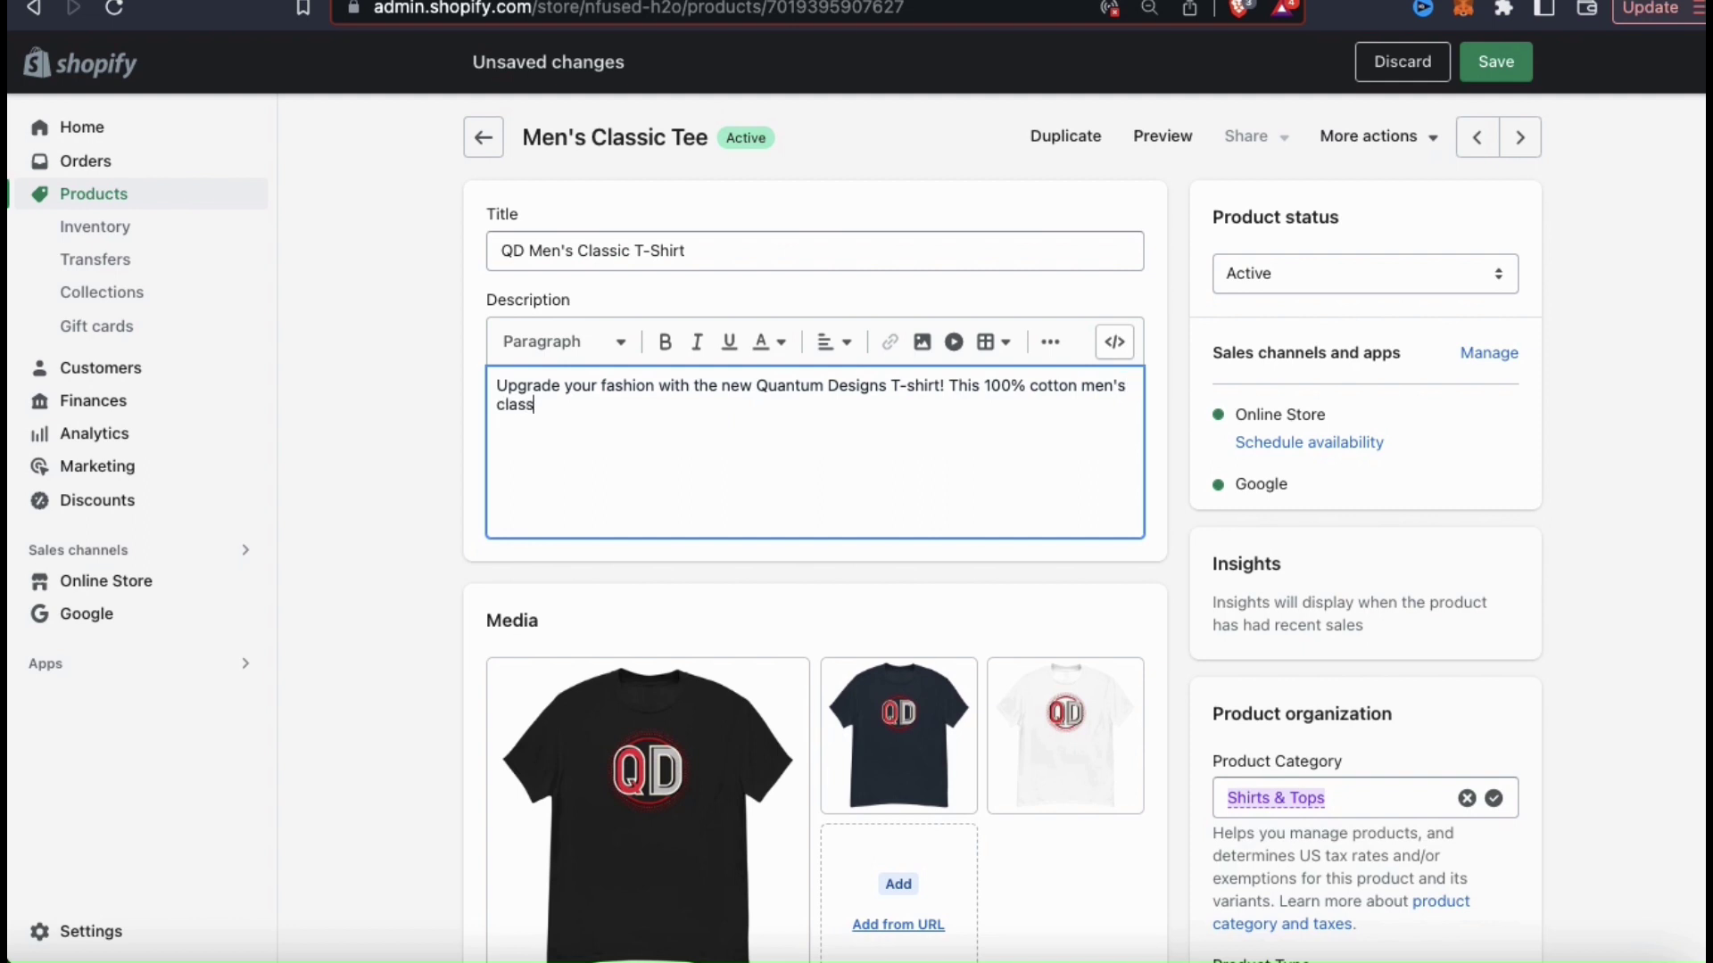
text(ic tee offers a stylish and timel)
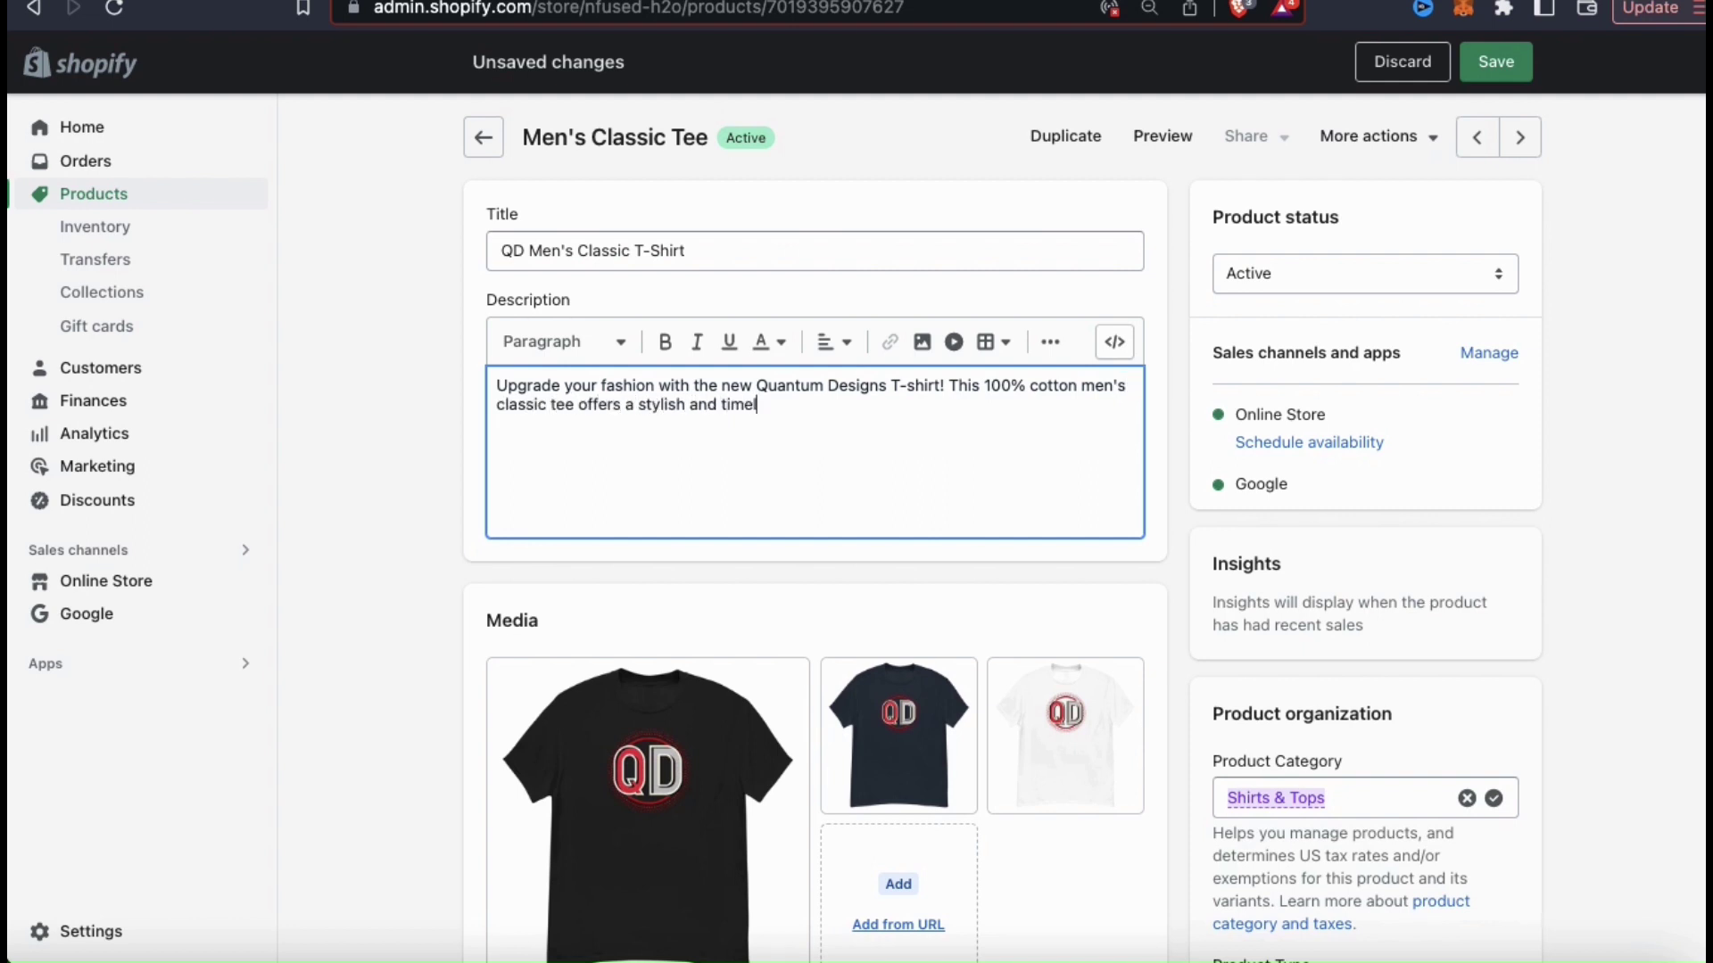
text(ess look - perfect for any layering)
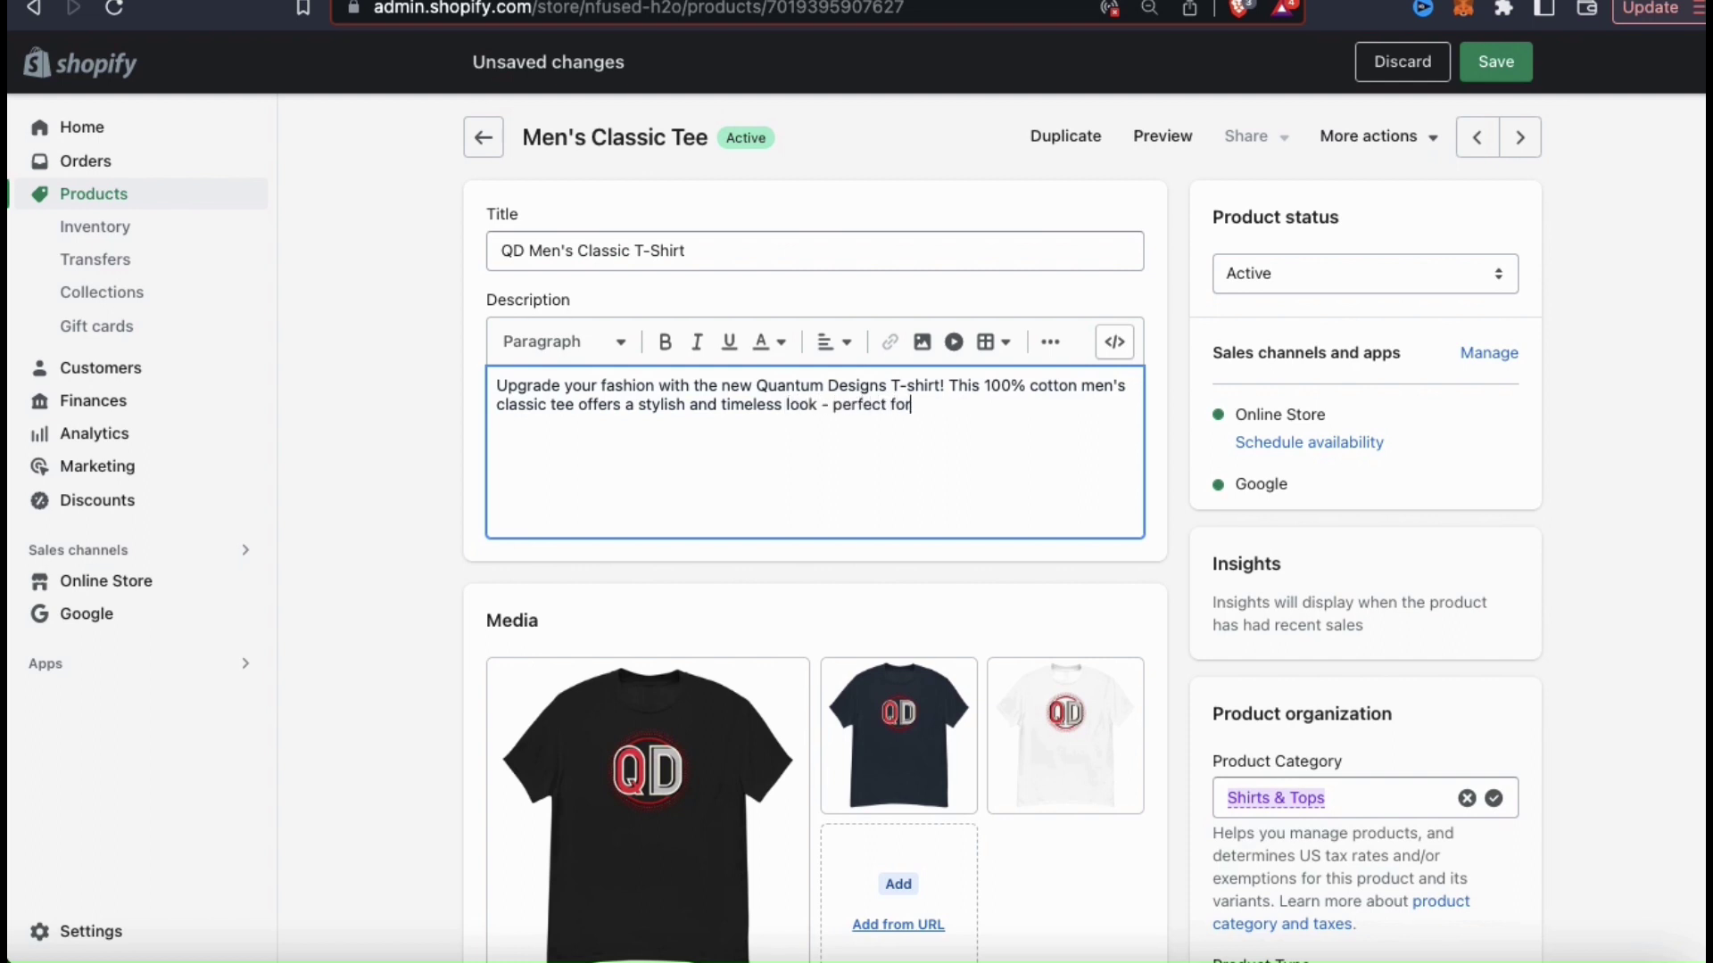
text( street)
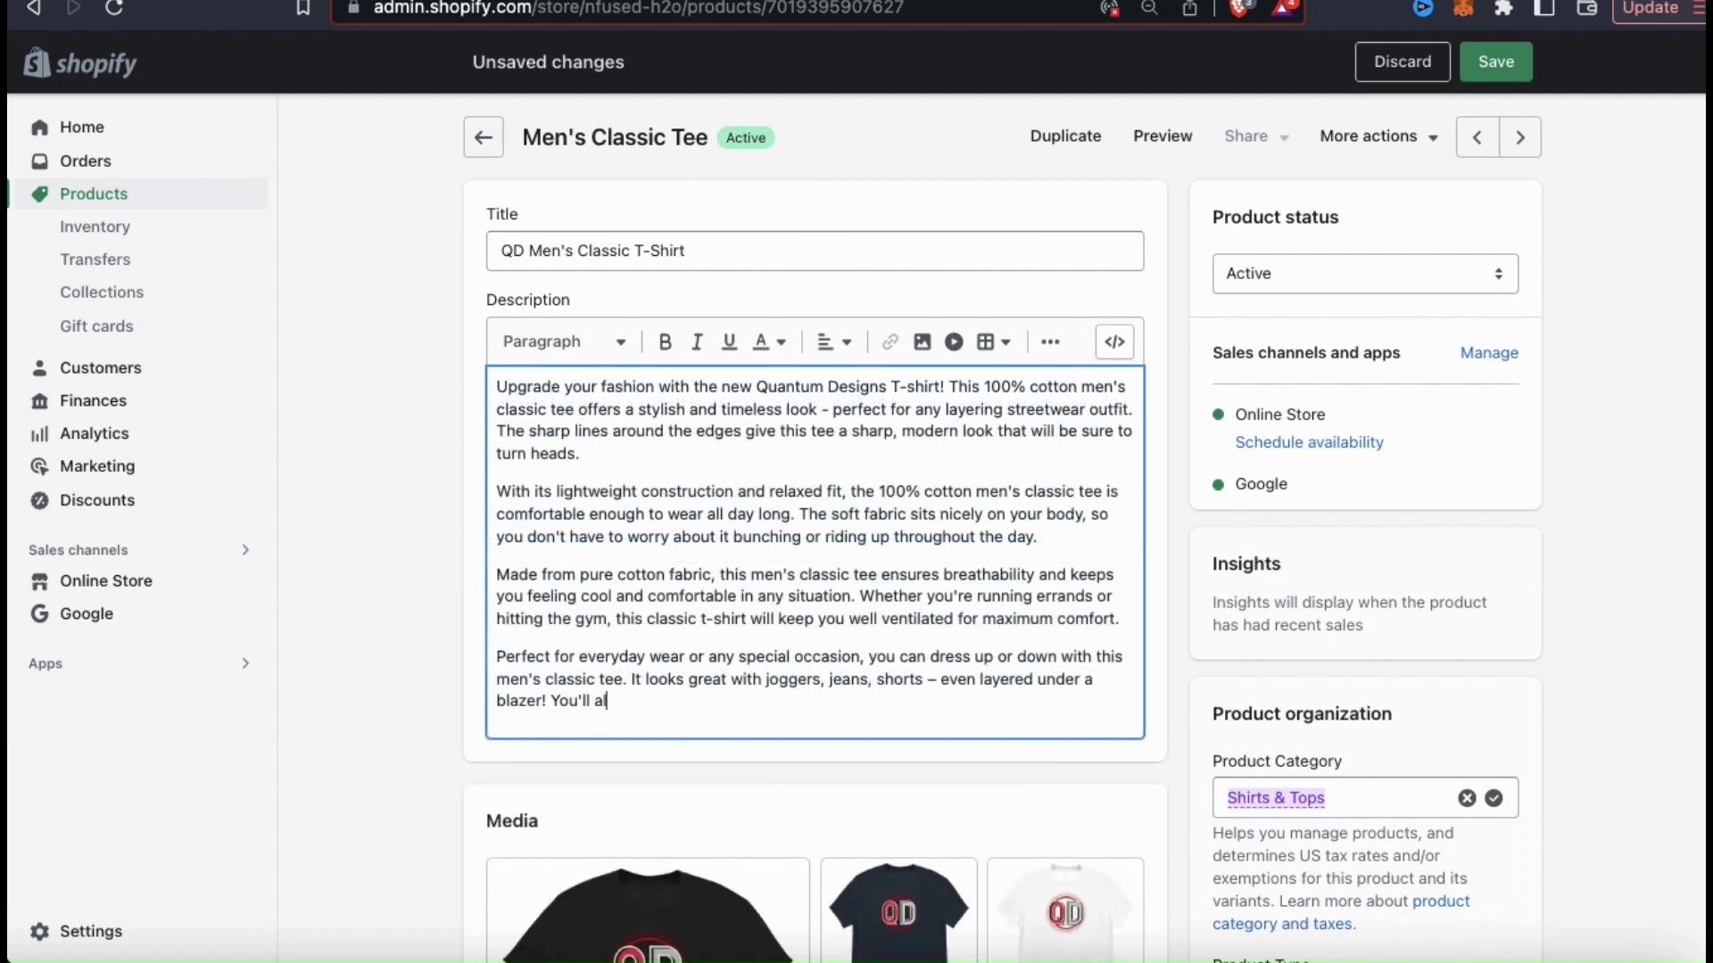
Step: Finish the description's last paragraph with "You'll always stay on trend with this versatile wardrobe essential."
text(ways stay on trend with this versat)
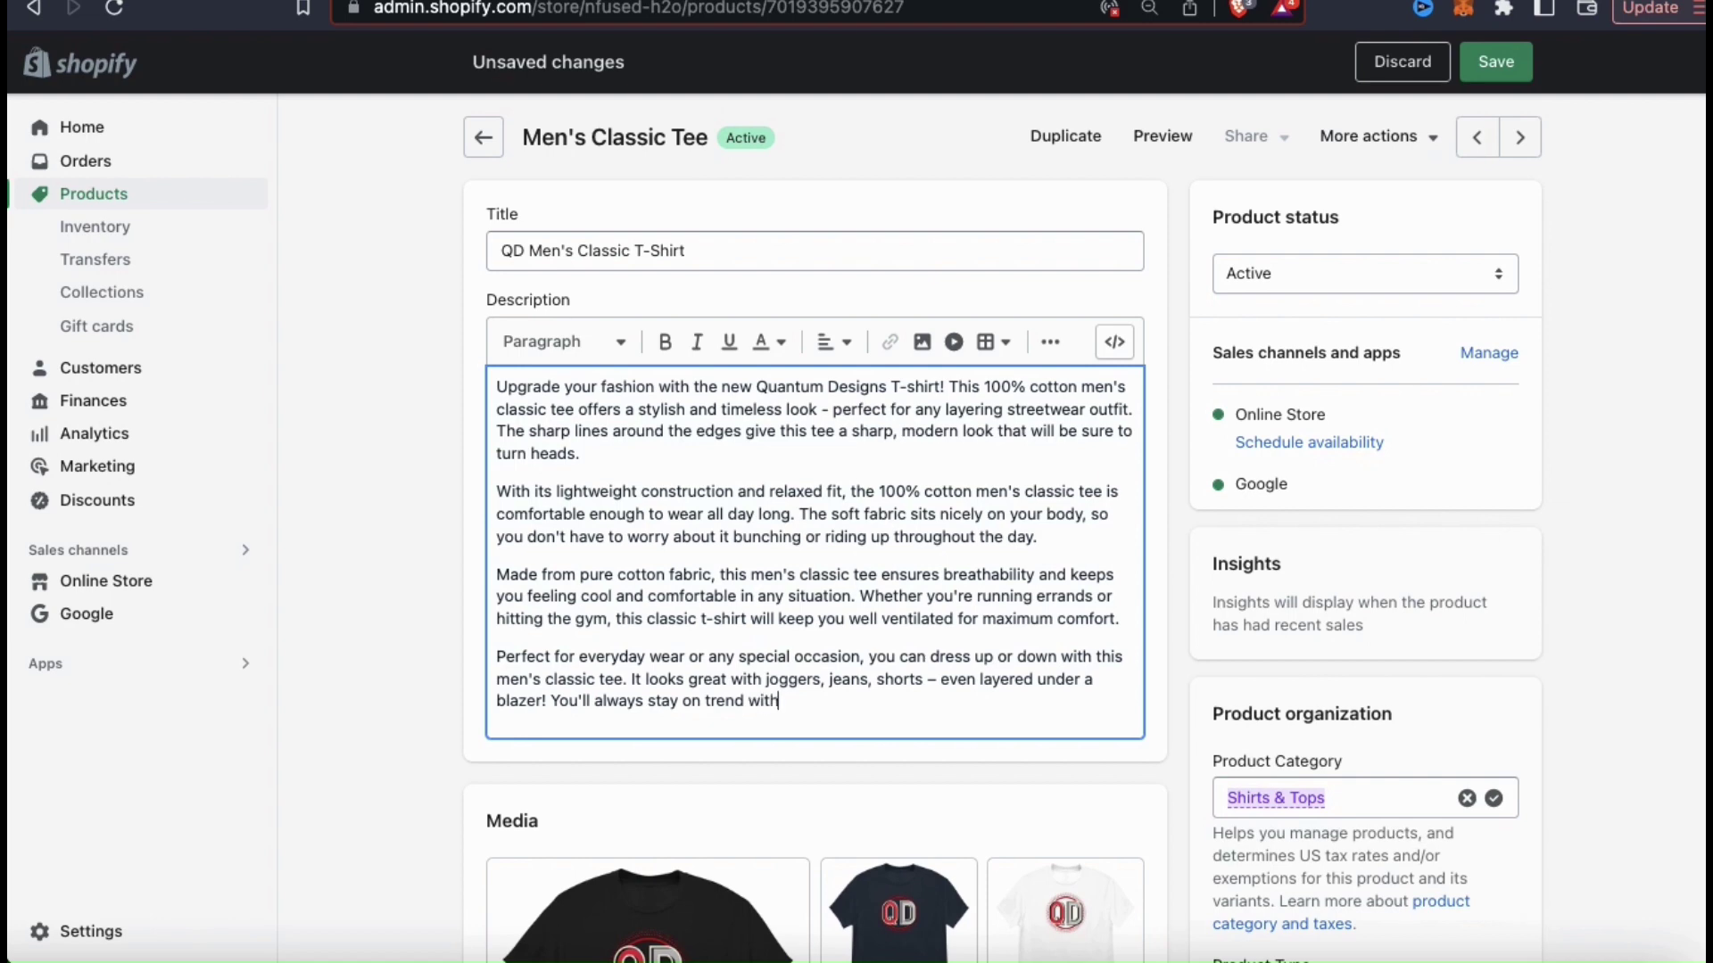
text(ile wardrobe essential.)
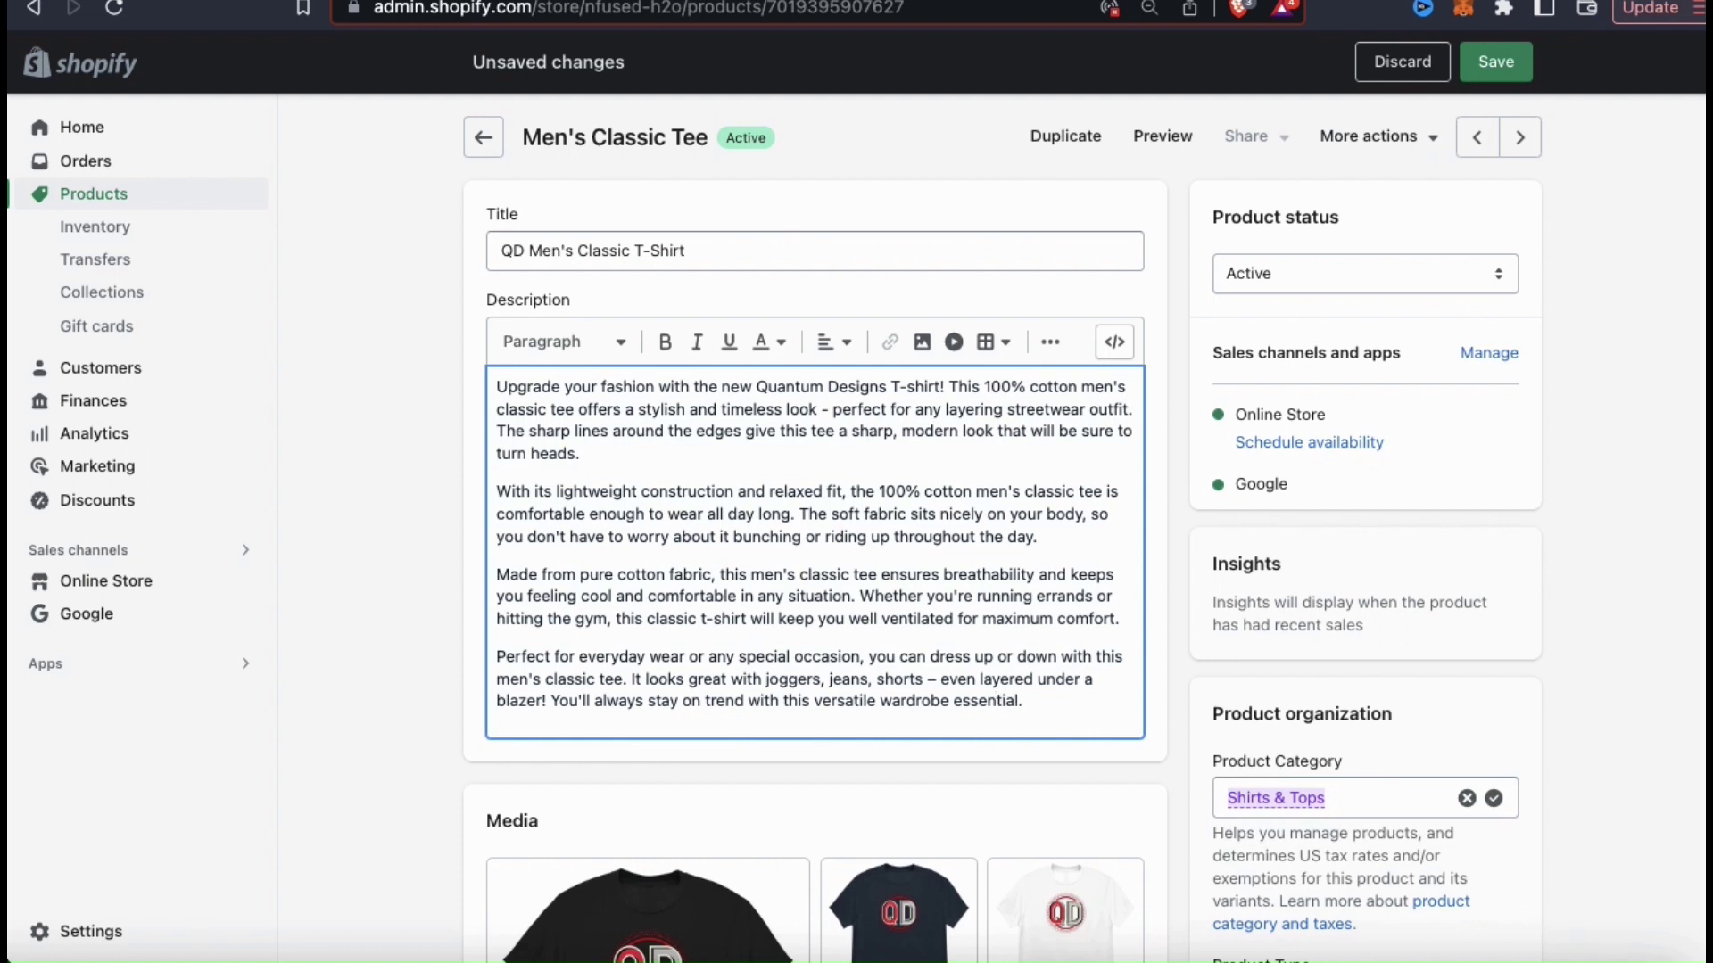
click(1165, 713)
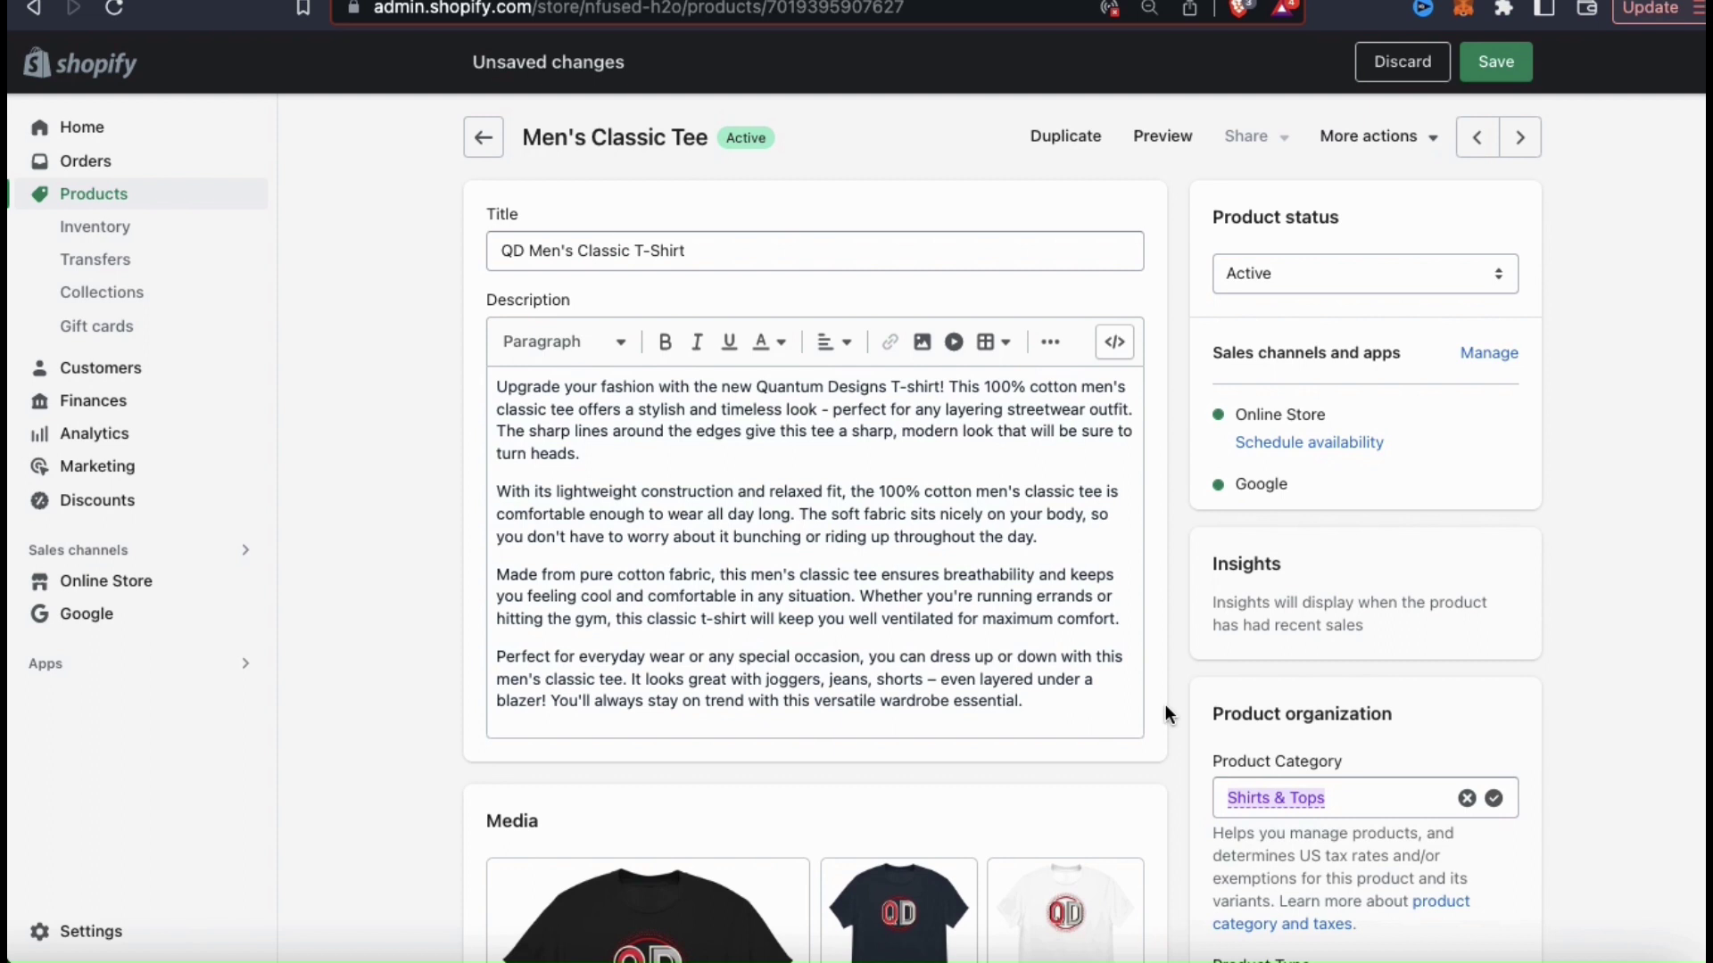
Step: Make "100% cotton men's classic tee" bold in the first paragraph of the description
click(982, 383)
click(881, 403)
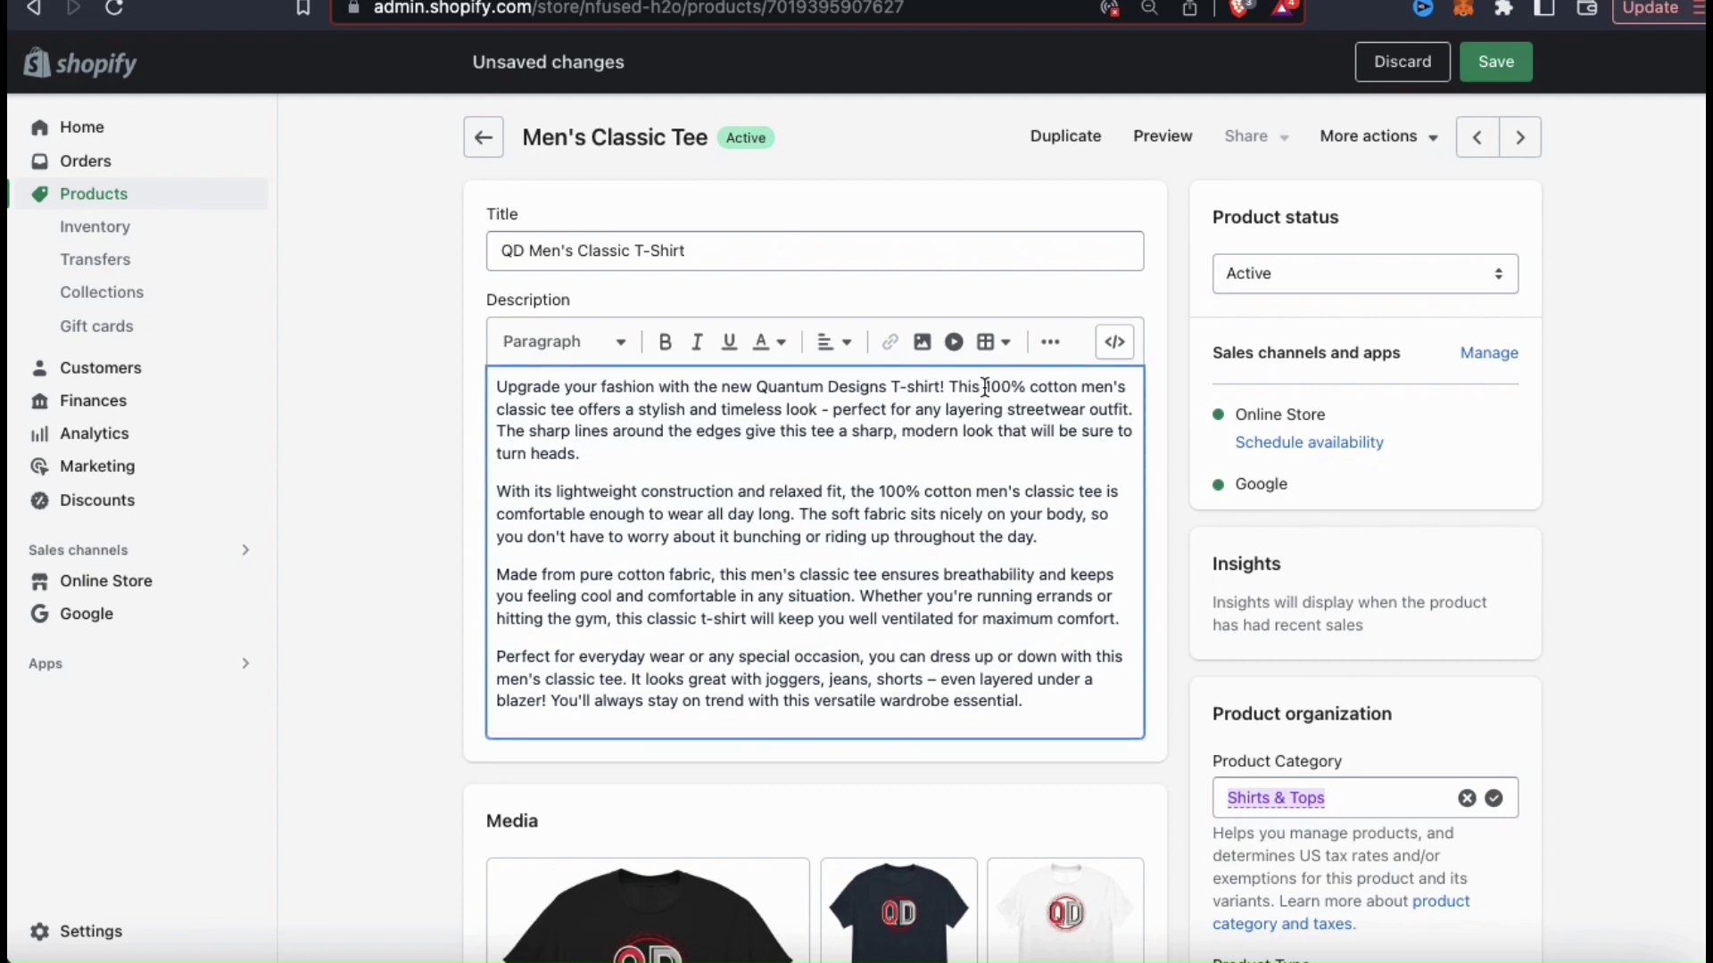
drag(985, 386, 576, 409)
click(664, 342)
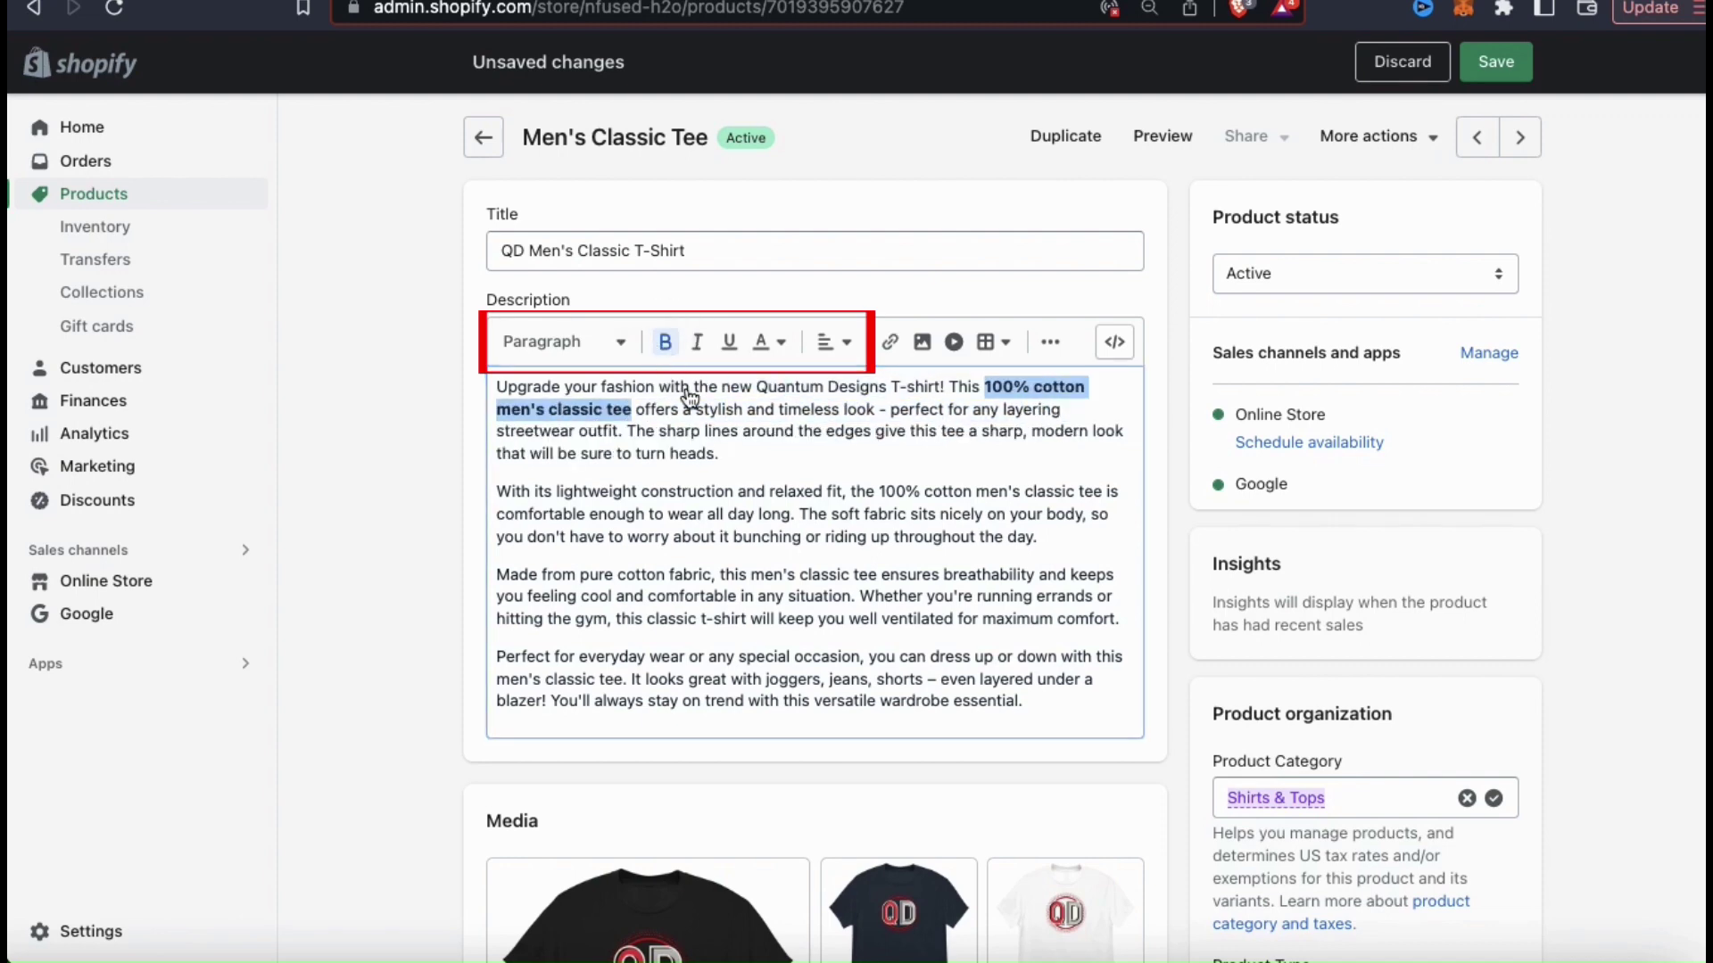
click(755, 434)
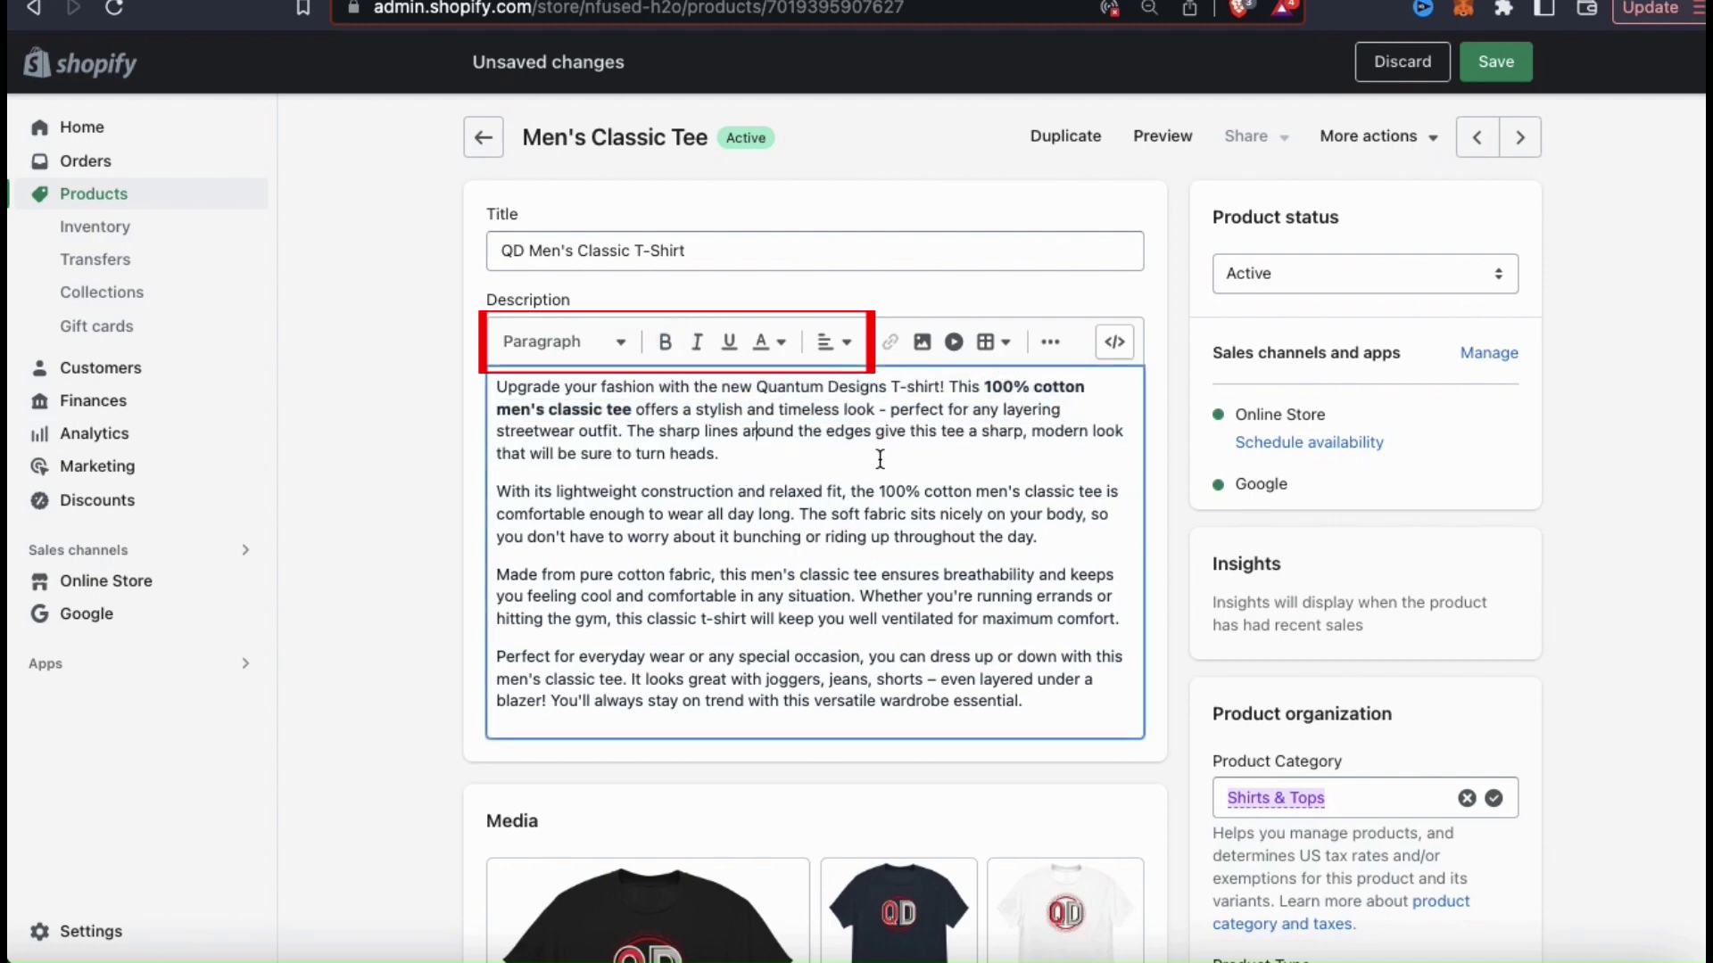
Step: Italicise "stylish" and "breathability", and make "lightweight construction" and "comfortable in any situation" bold in the description
double_click(716, 409)
click(697, 342)
drag(647, 595, 866, 596)
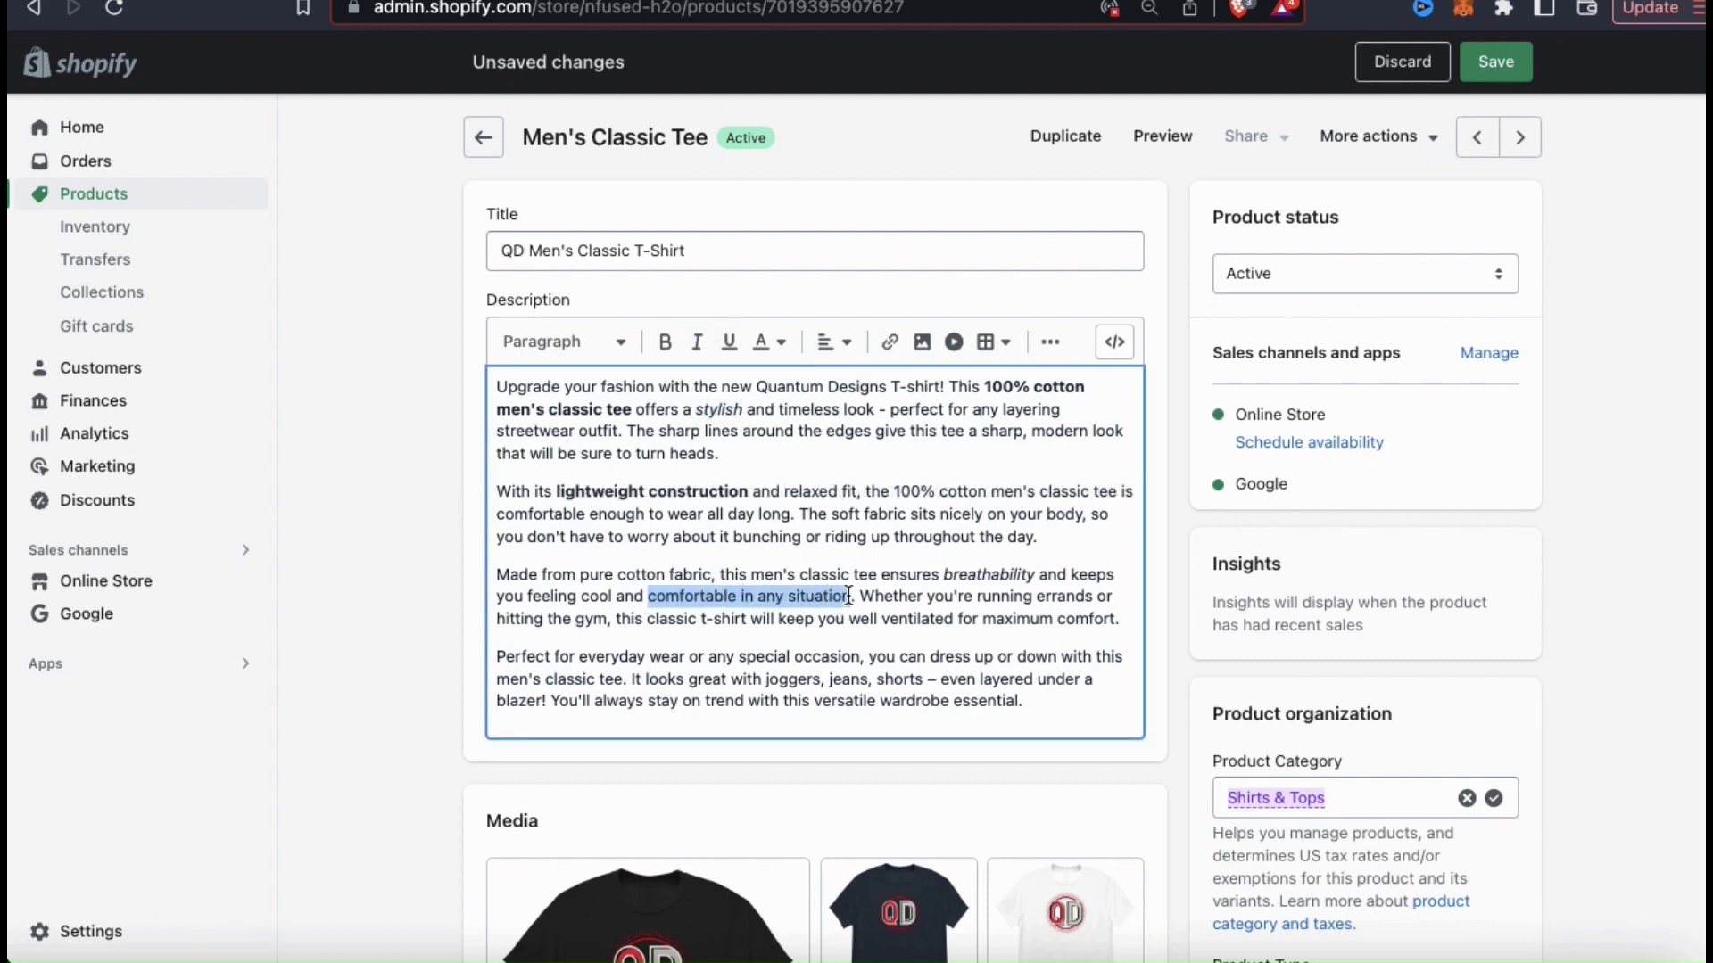
click(664, 342)
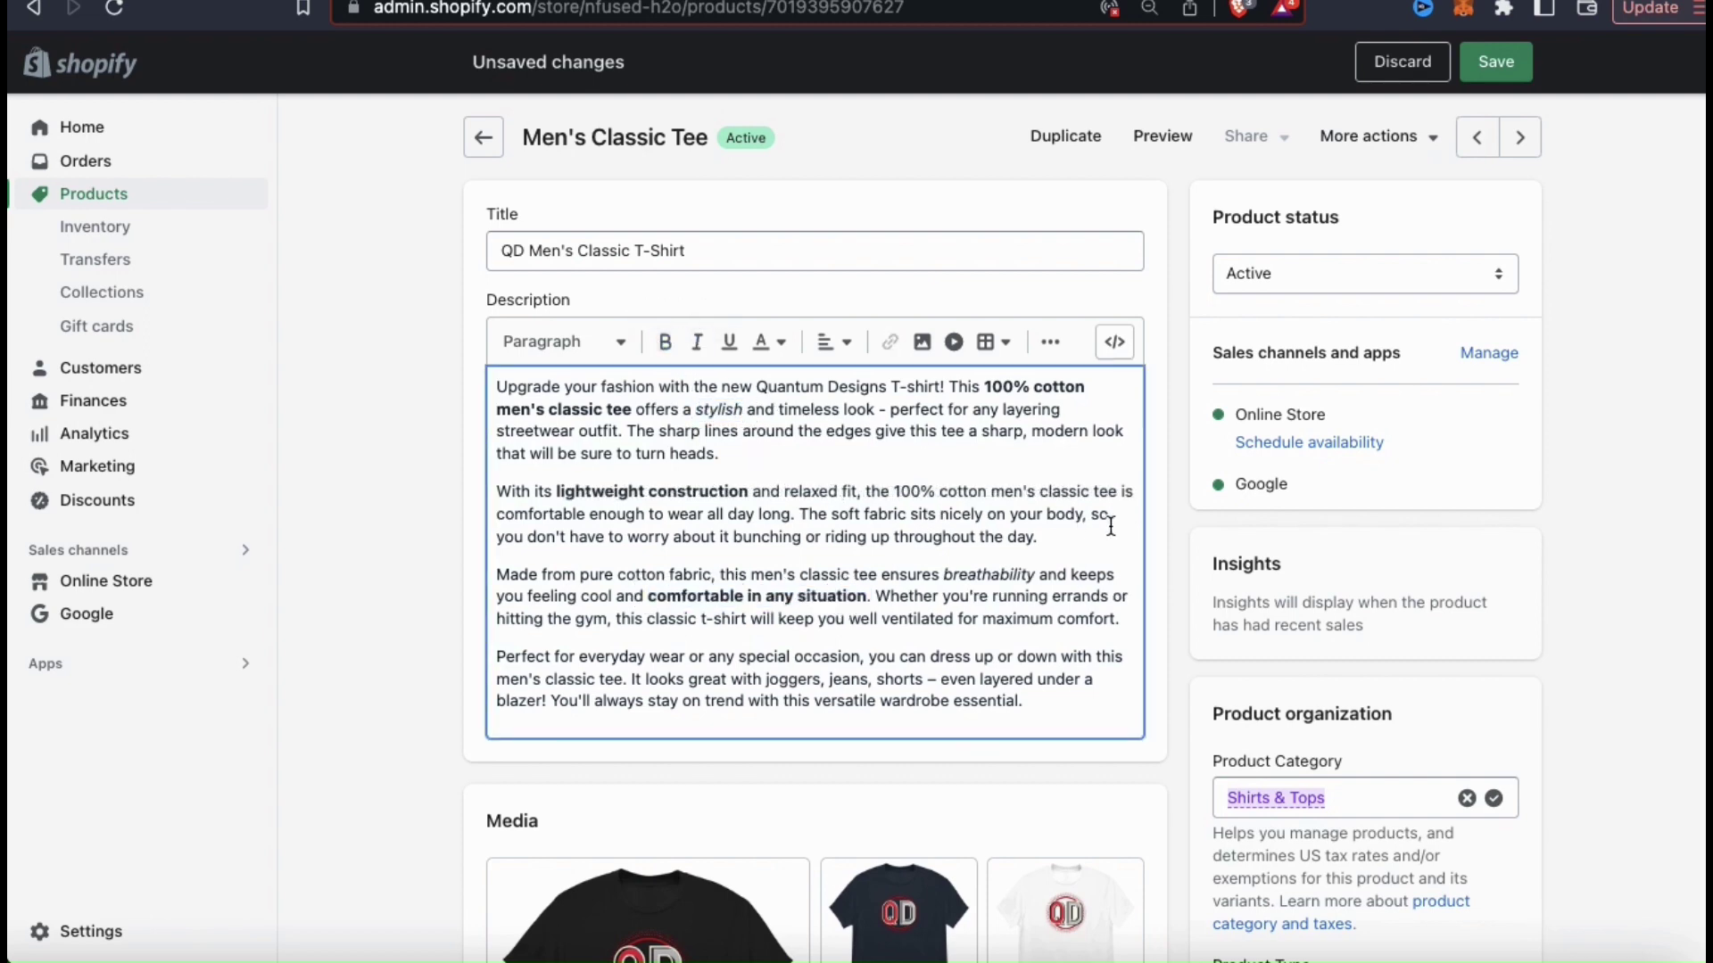
Step: Add a bold "Key Product Features:" line below the last paragraph of the description
click(1052, 718)
text(Key Product Features:)
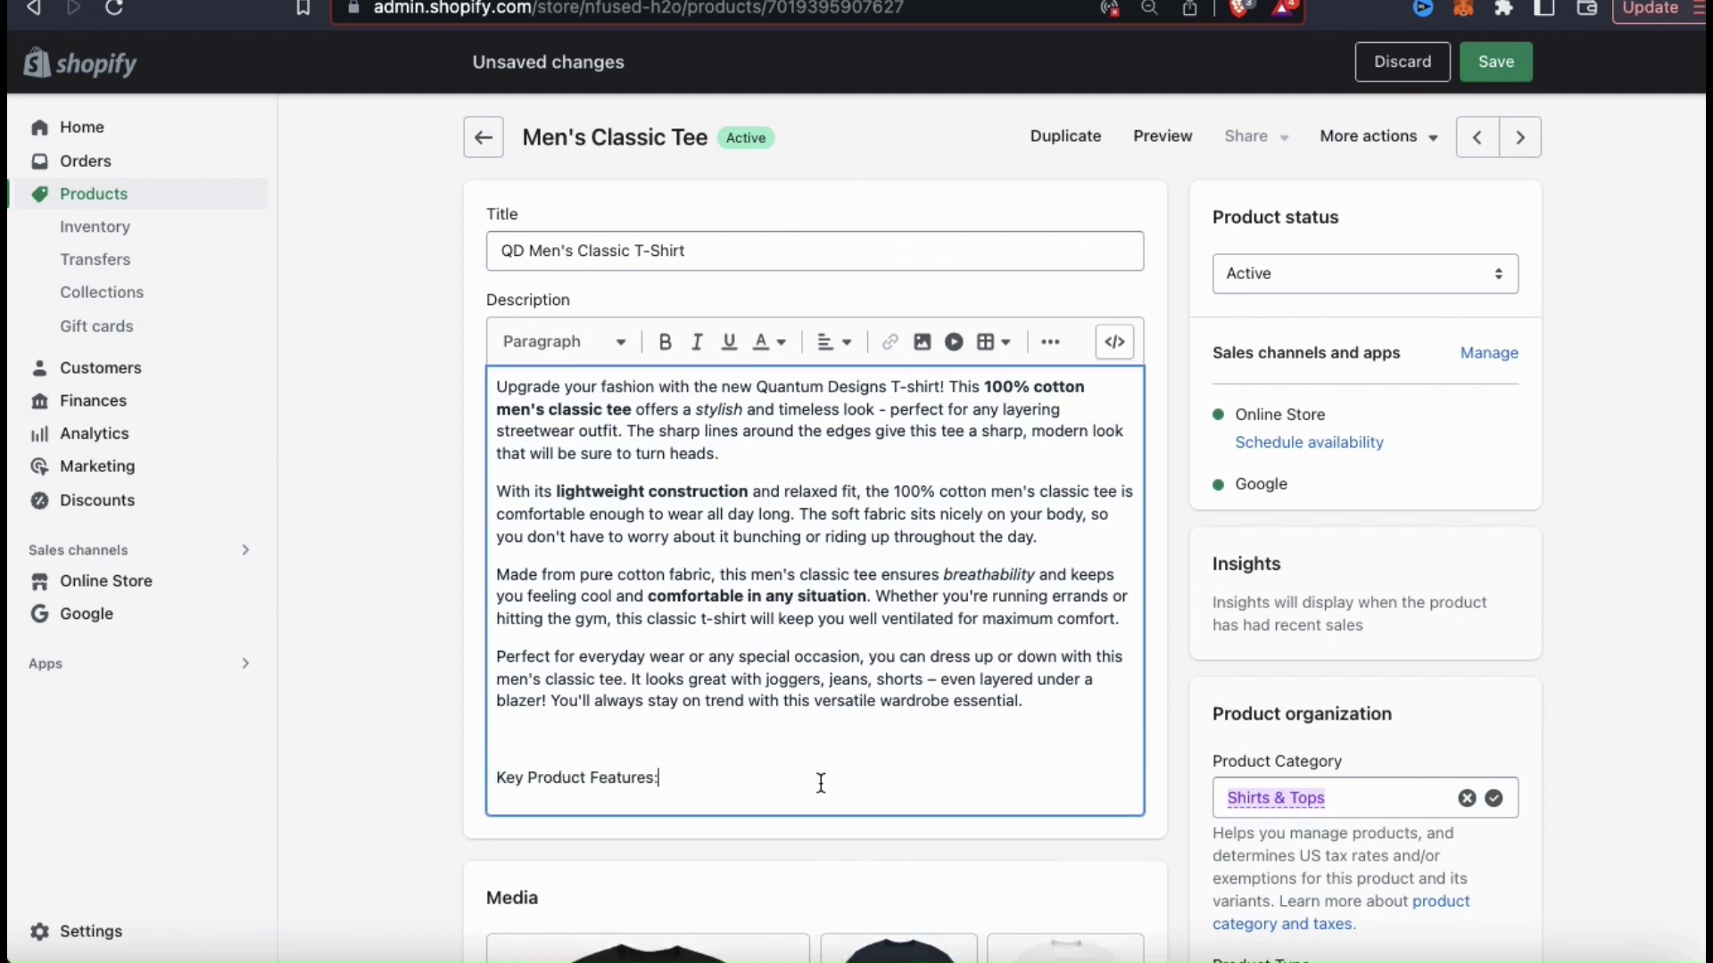
drag(821, 783, 498, 777)
click(664, 341)
click(692, 777)
Step: Start a bulleted list in regular weight beneath the Key Product Features line
key(Return)
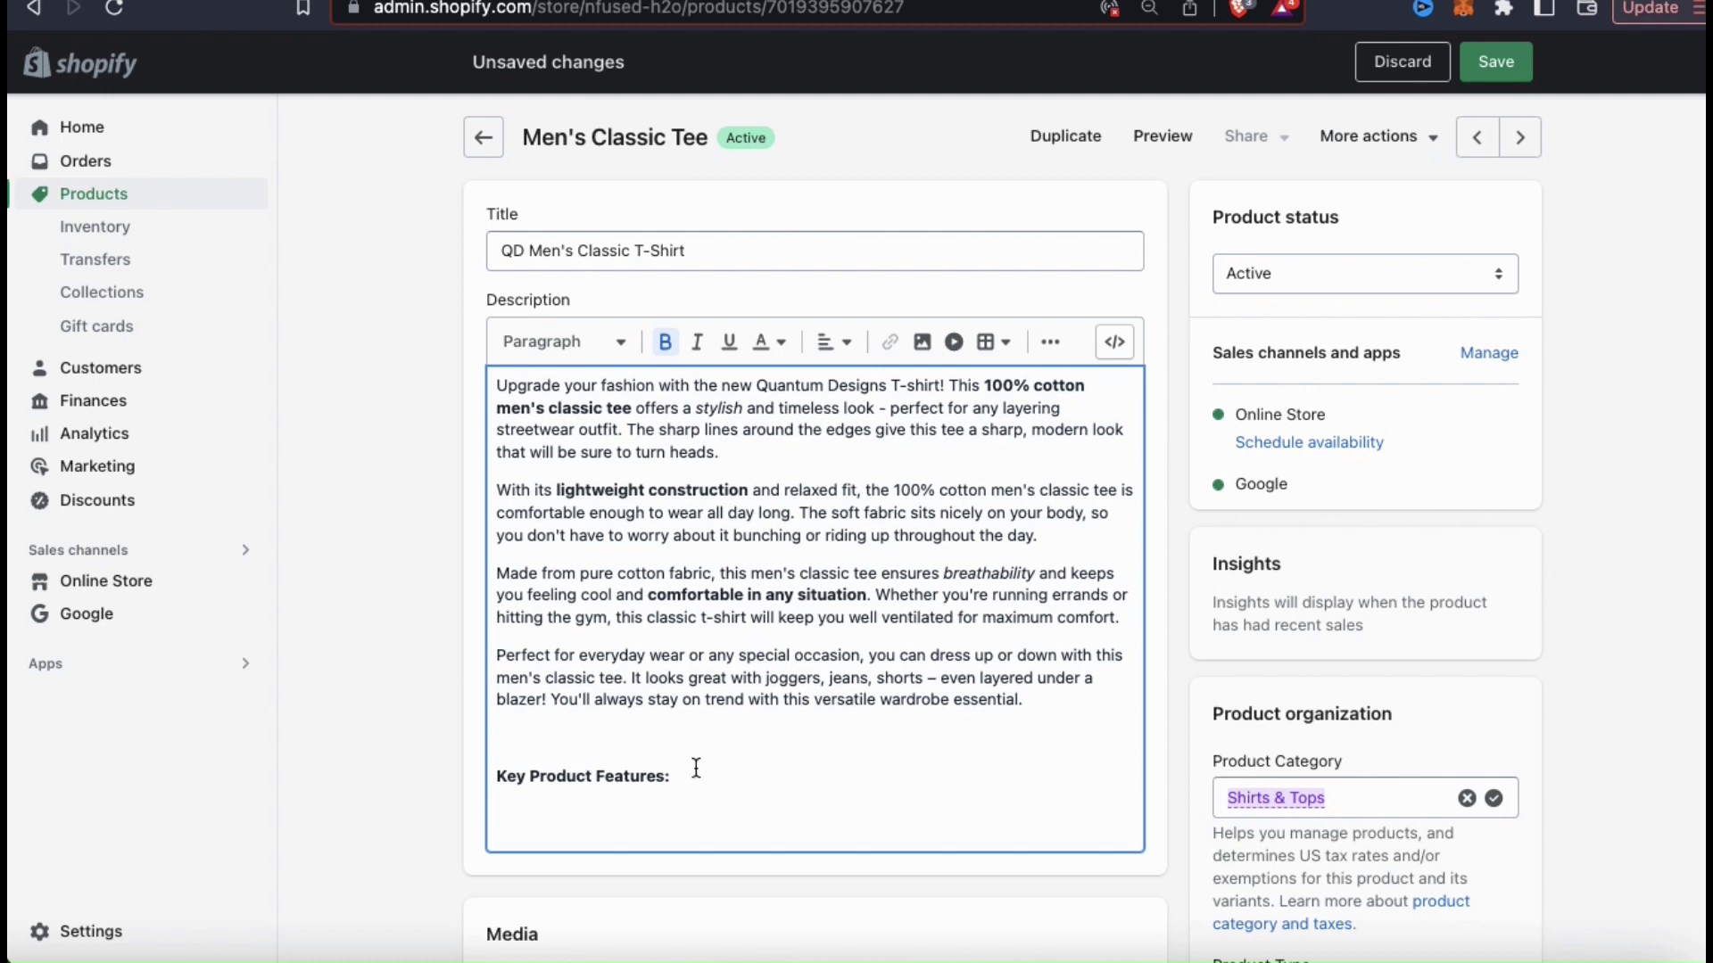
click(665, 341)
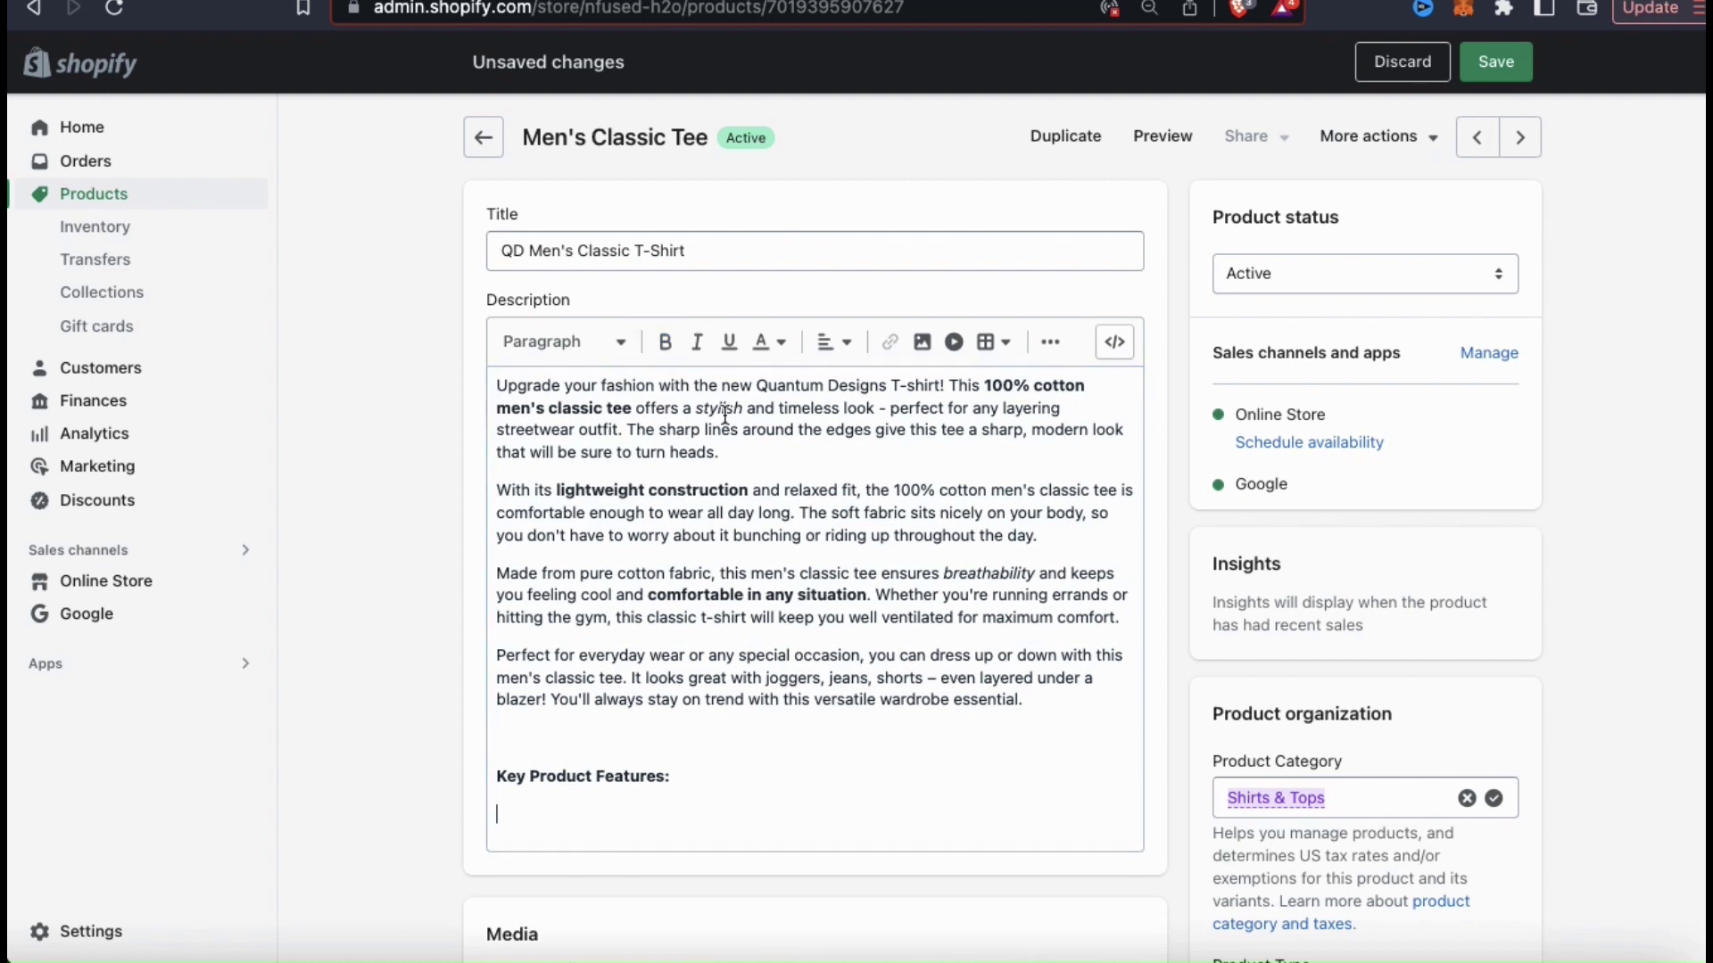
click(1051, 343)
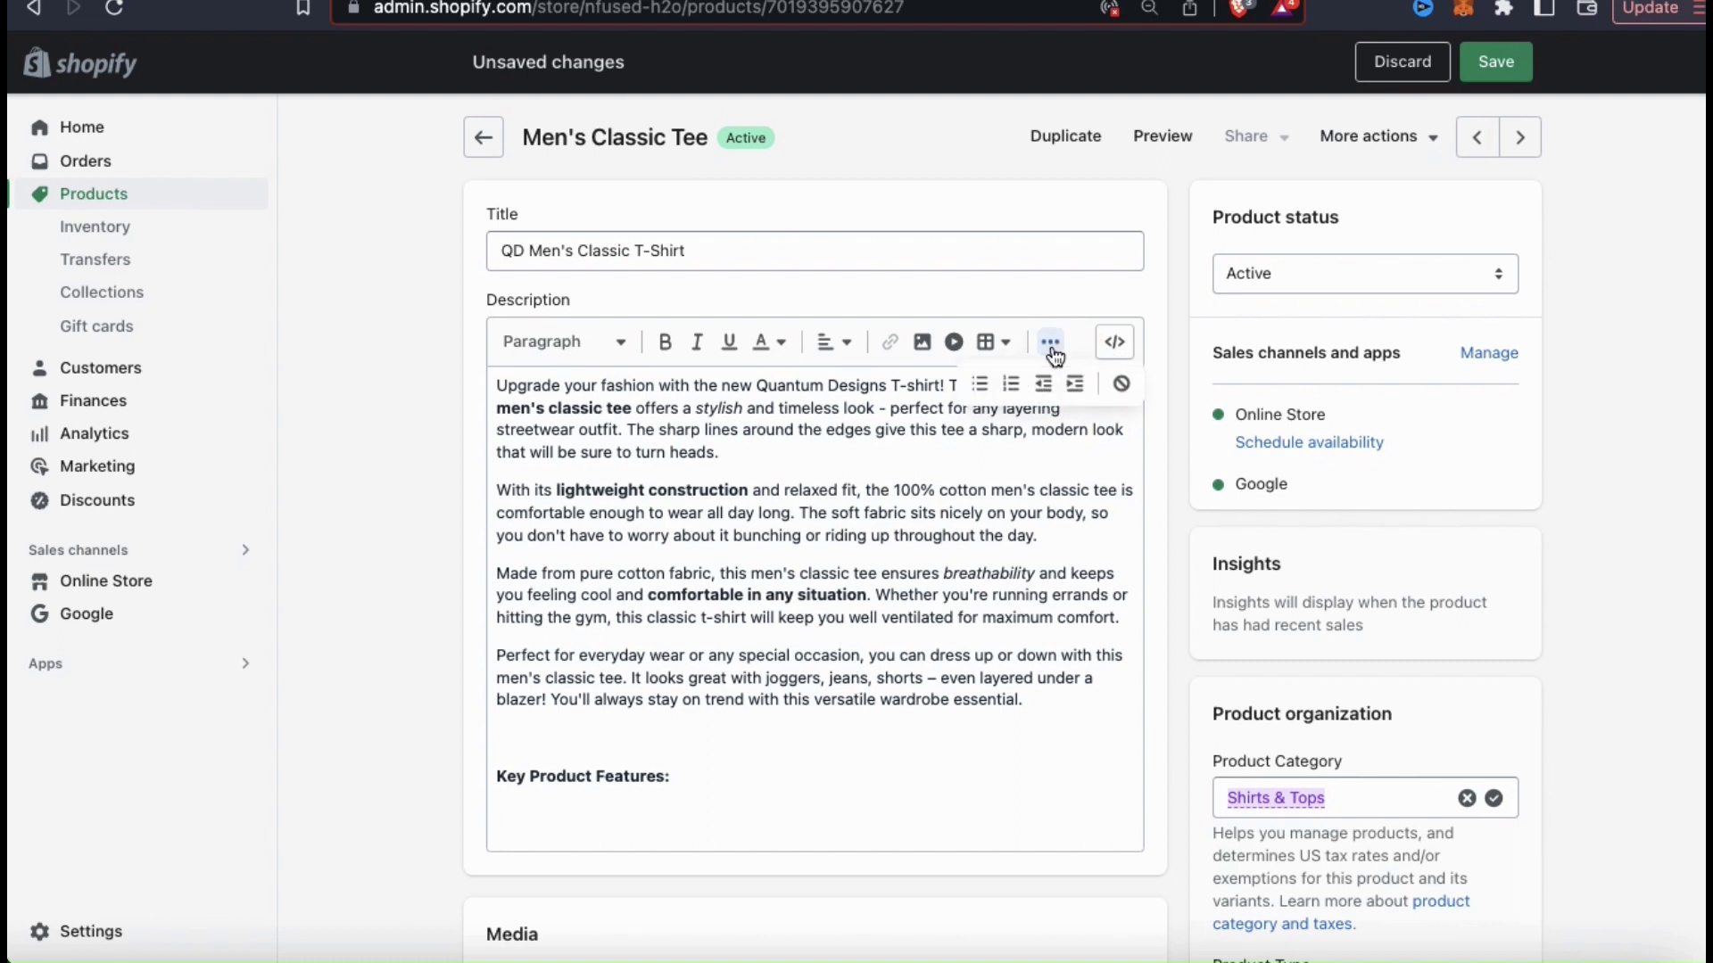
click(980, 384)
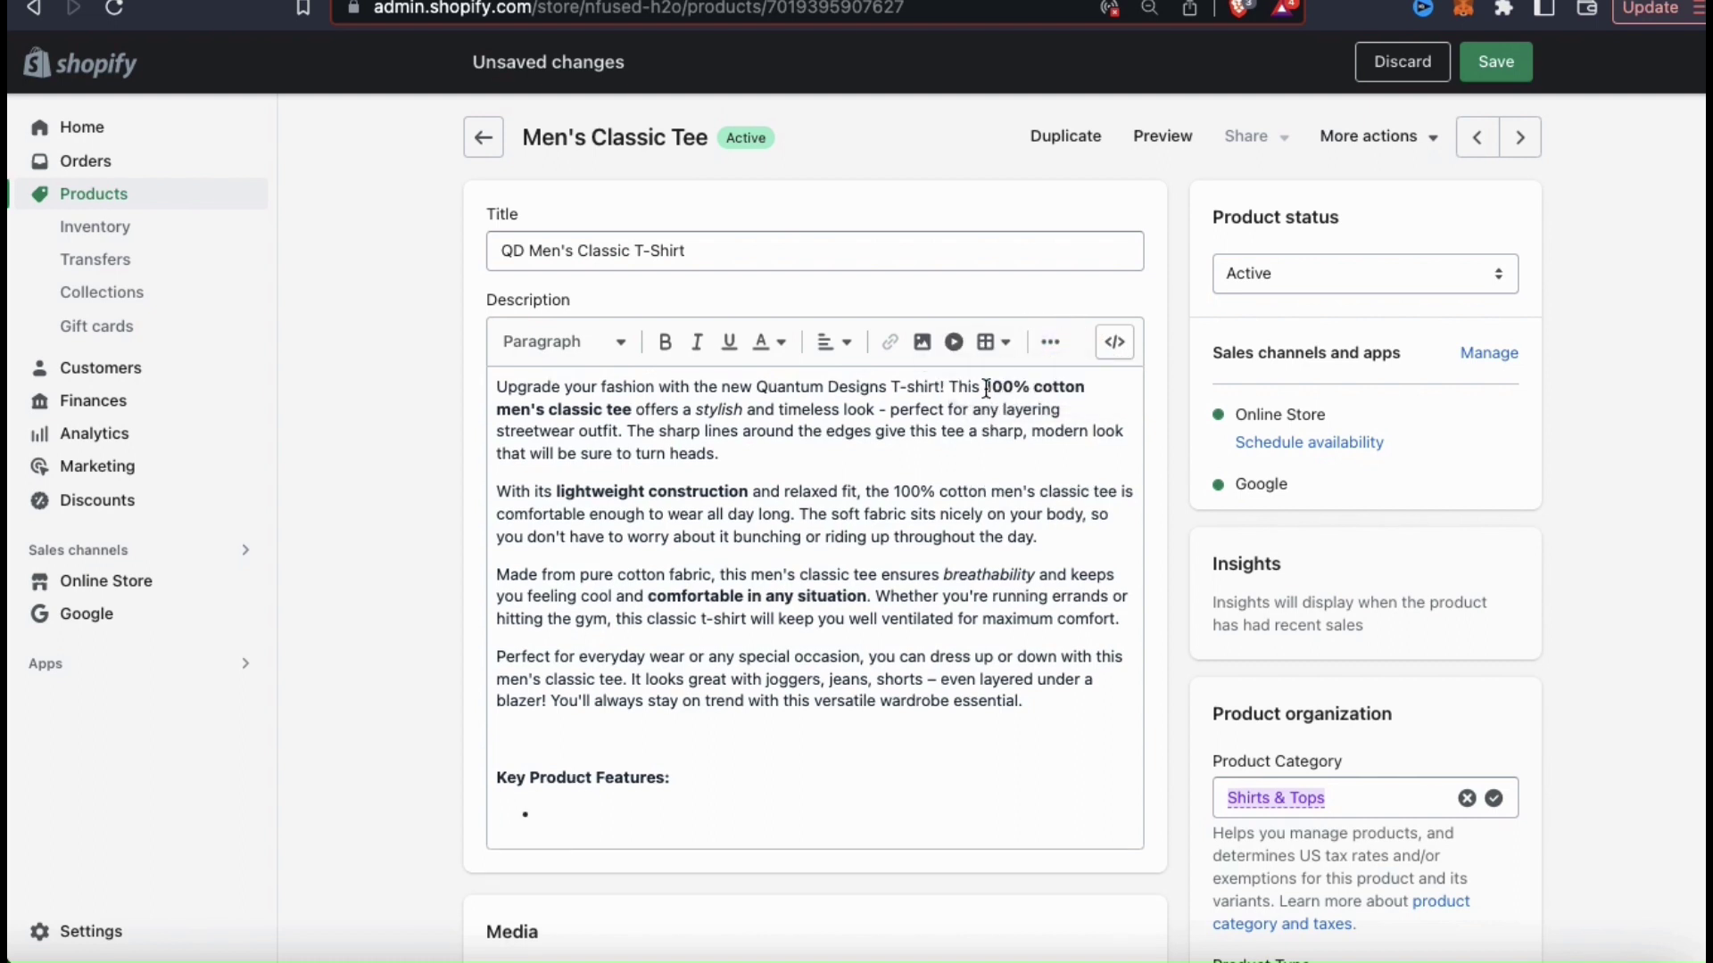
click(701, 816)
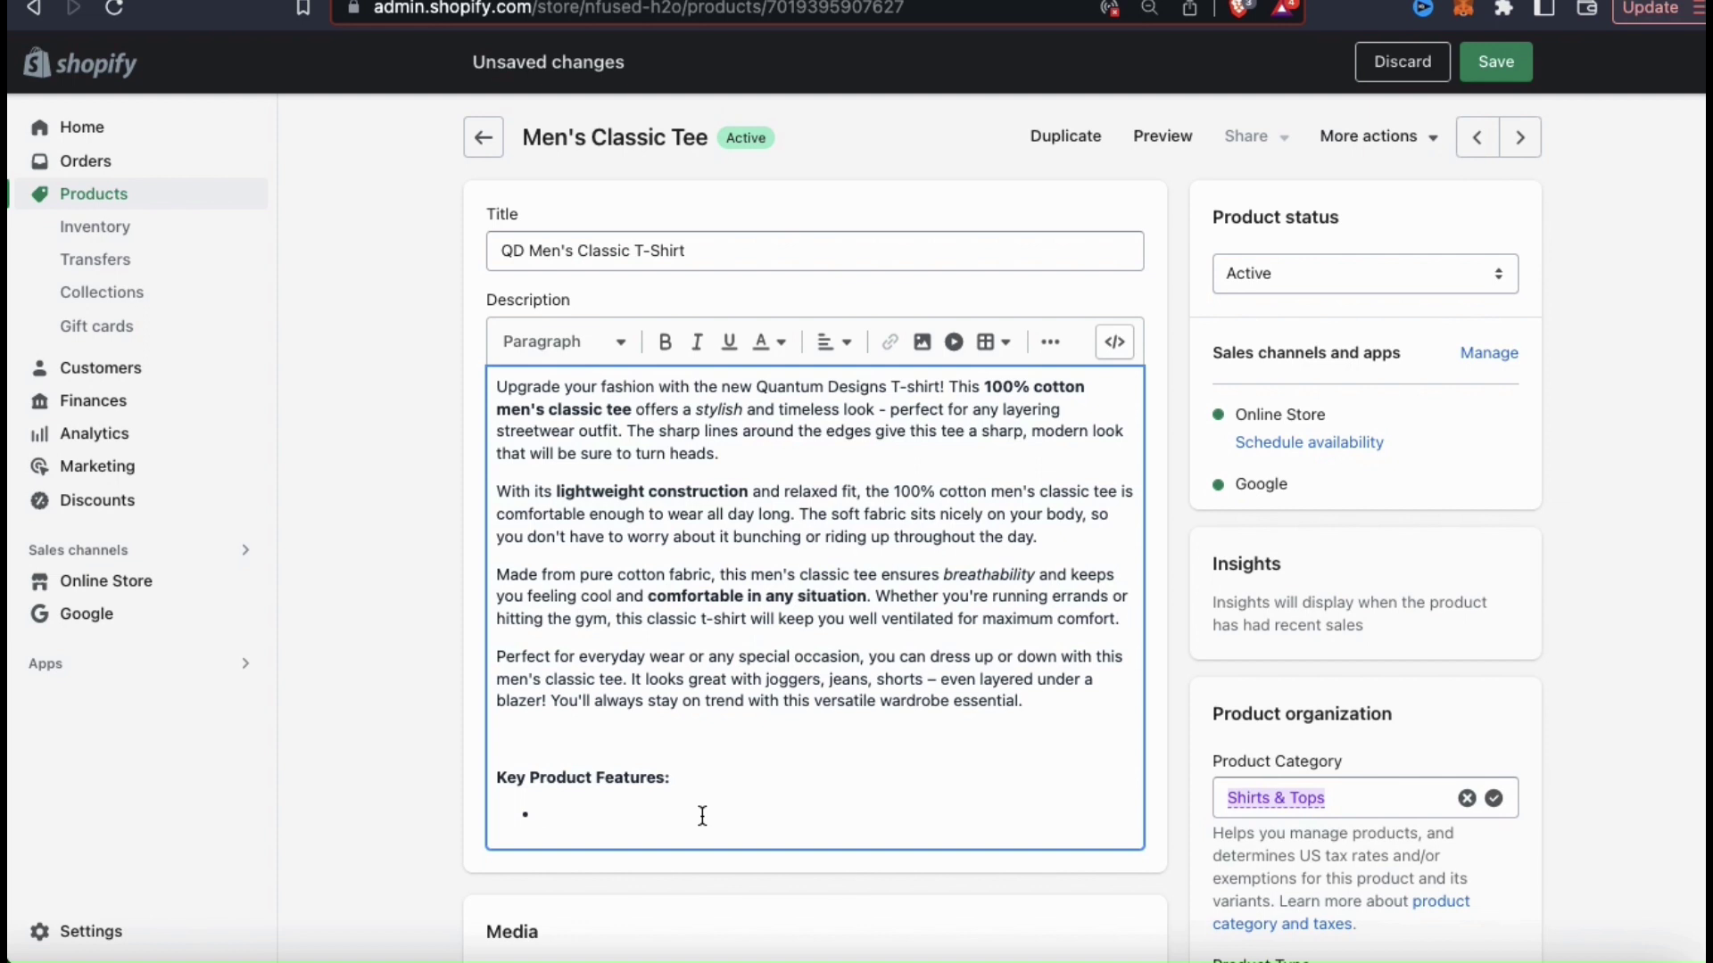
Step: List the features "100% cotton", "Open-end yarn", "Tubular fabric", "Taped neck and shoulders" and "Double seam at sleeves and bottom hem"
text(100% cotton)
key(Return)
text(Open-end yarn)
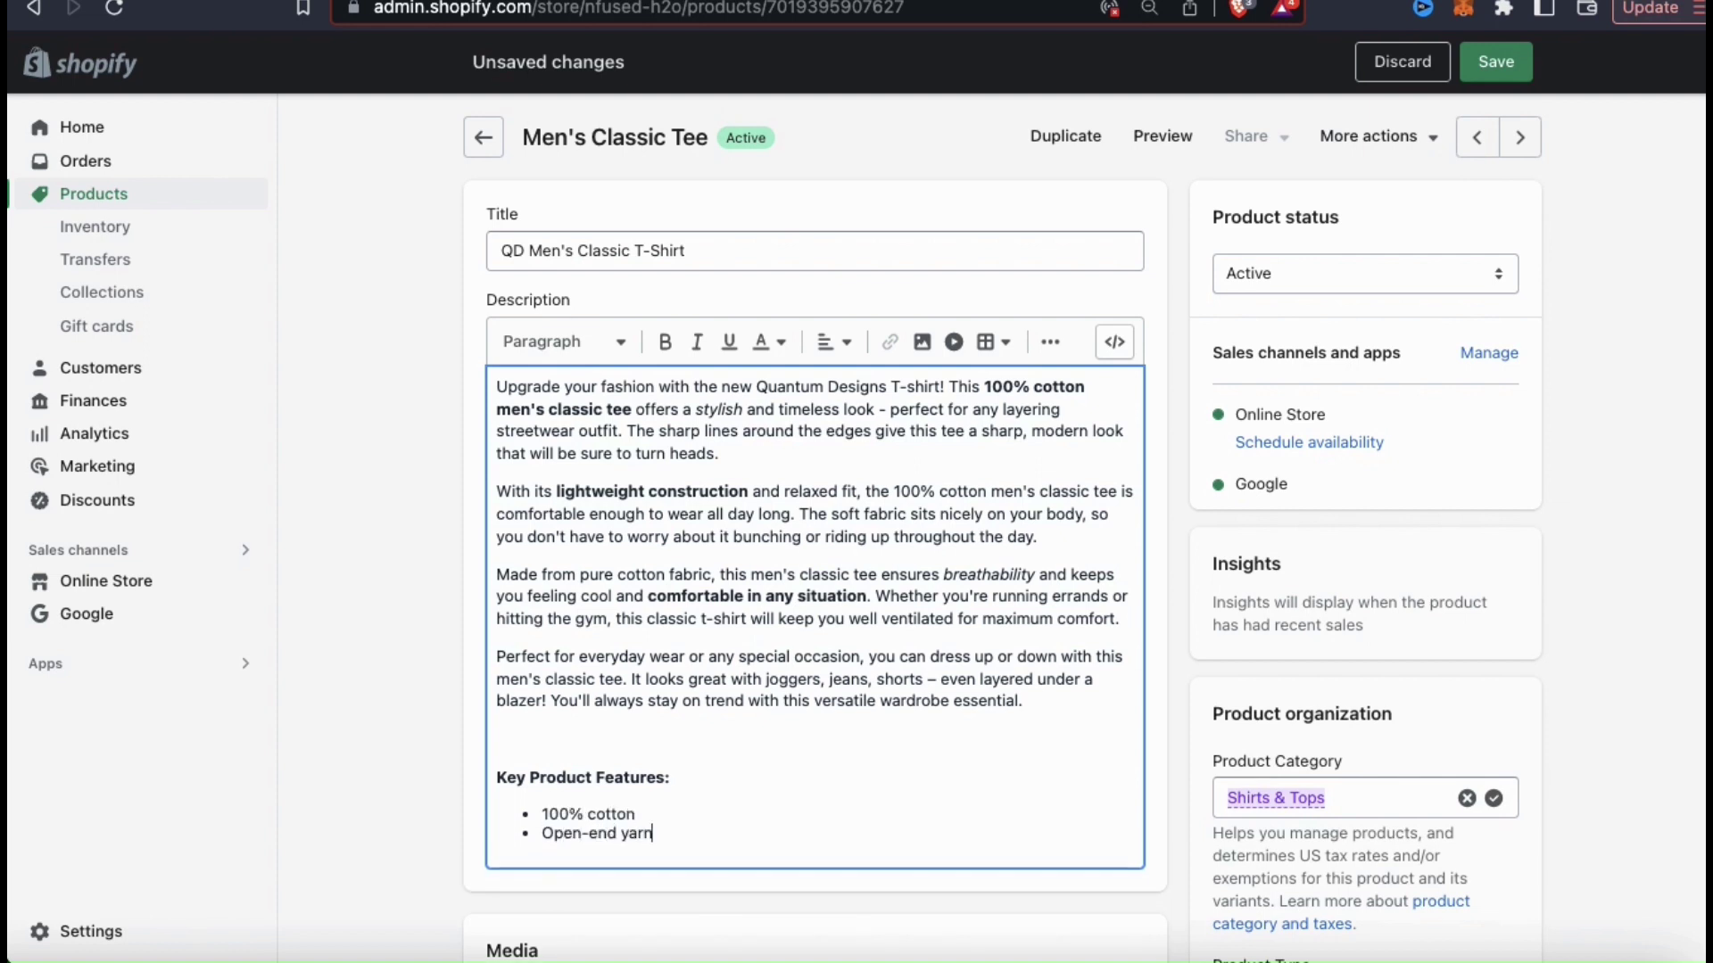
key(Return)
text(Tubular fabric)
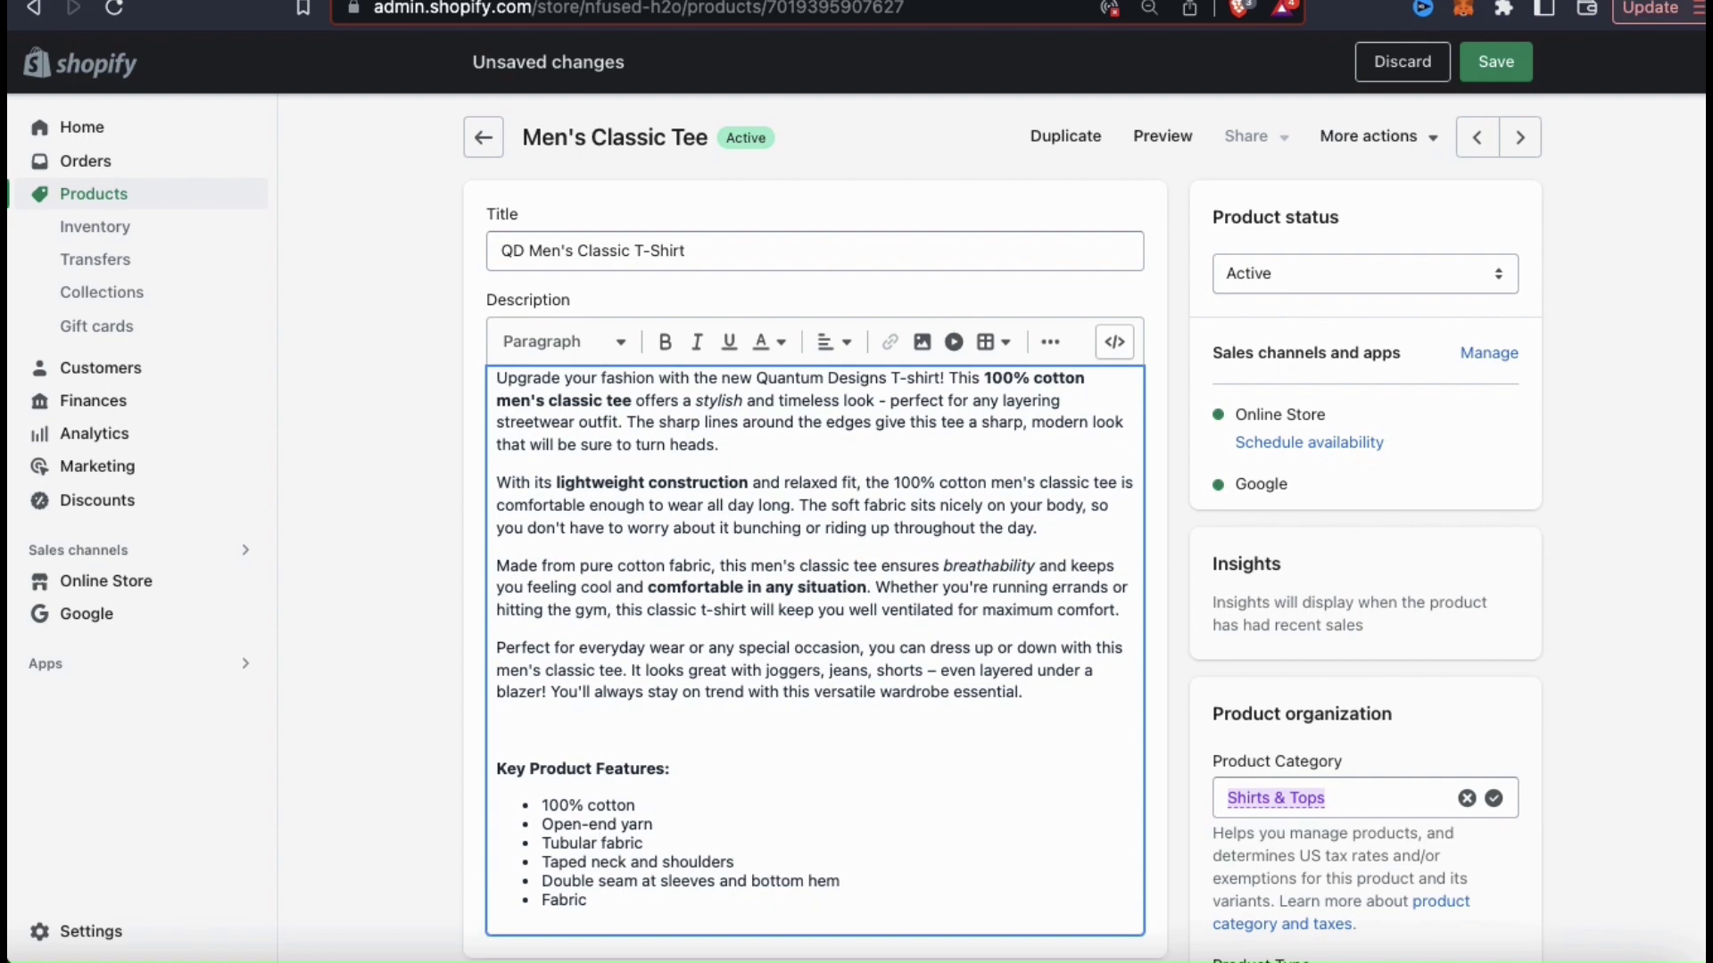
Step: Complete the last bullet as "Fabric weight: 5.0-5.3 oz/yd" and format the Key Product Features line as Heading 3
text(weight: 5.0-5.3 oz/yd)
click(1163, 773)
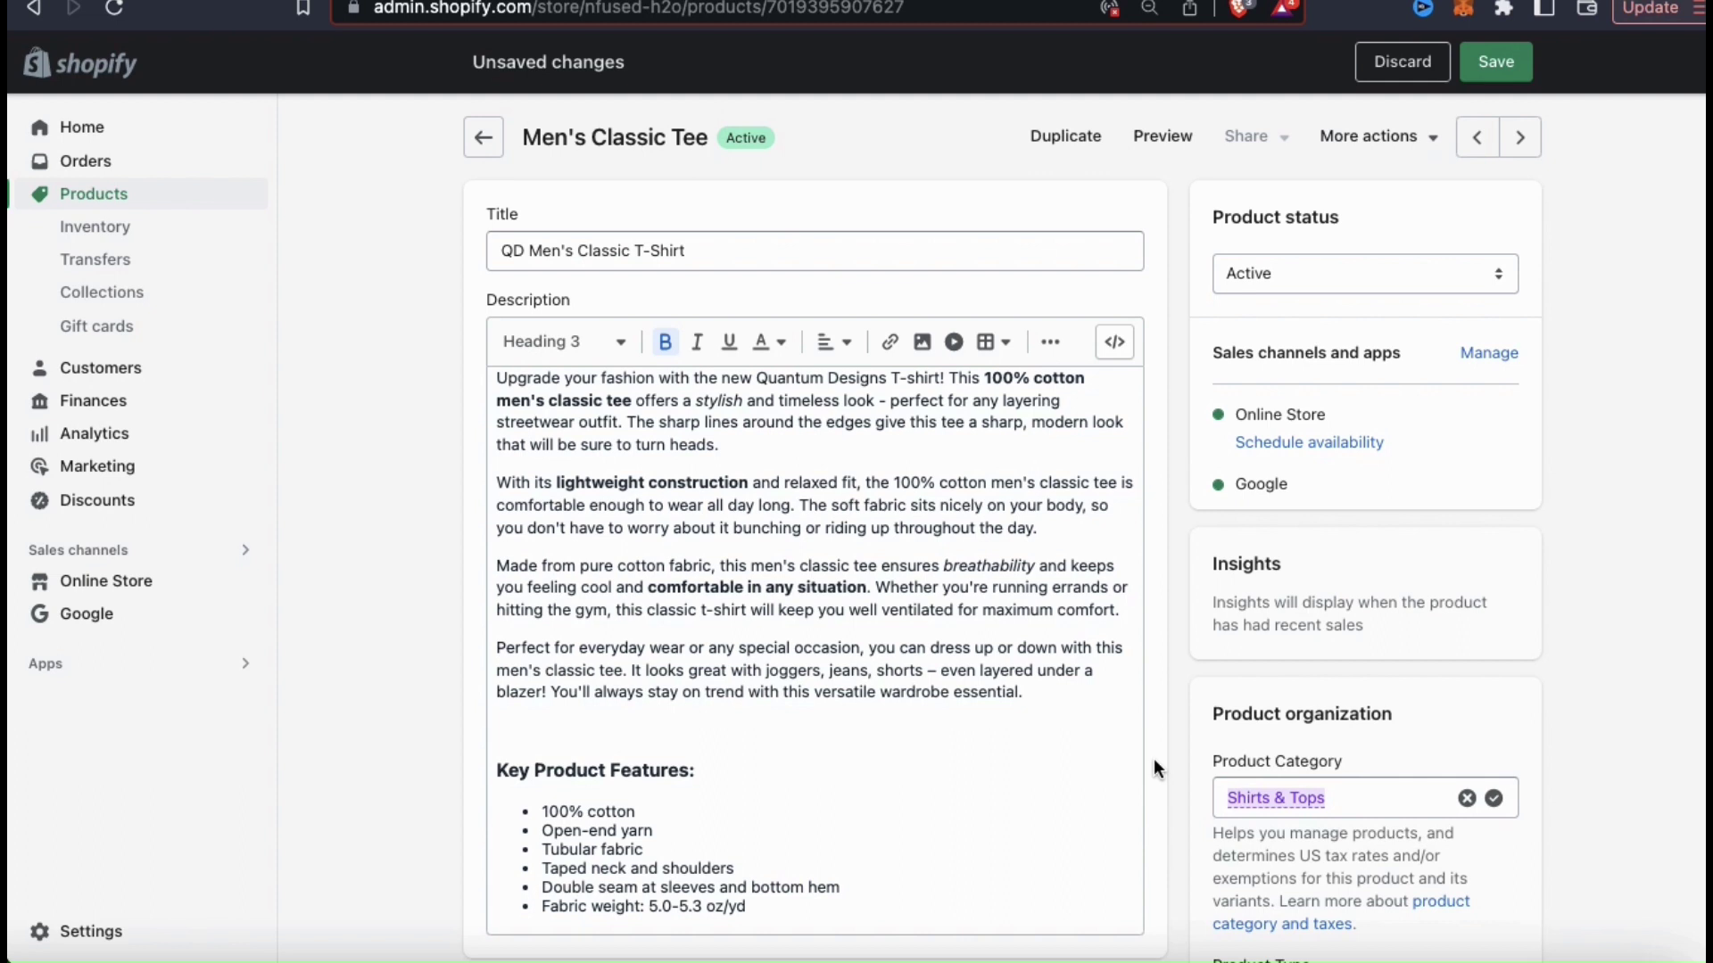
Step: Insert an empty line between the second and third paragraphs of the description
click(1031, 541)
click(1075, 524)
key(Return)
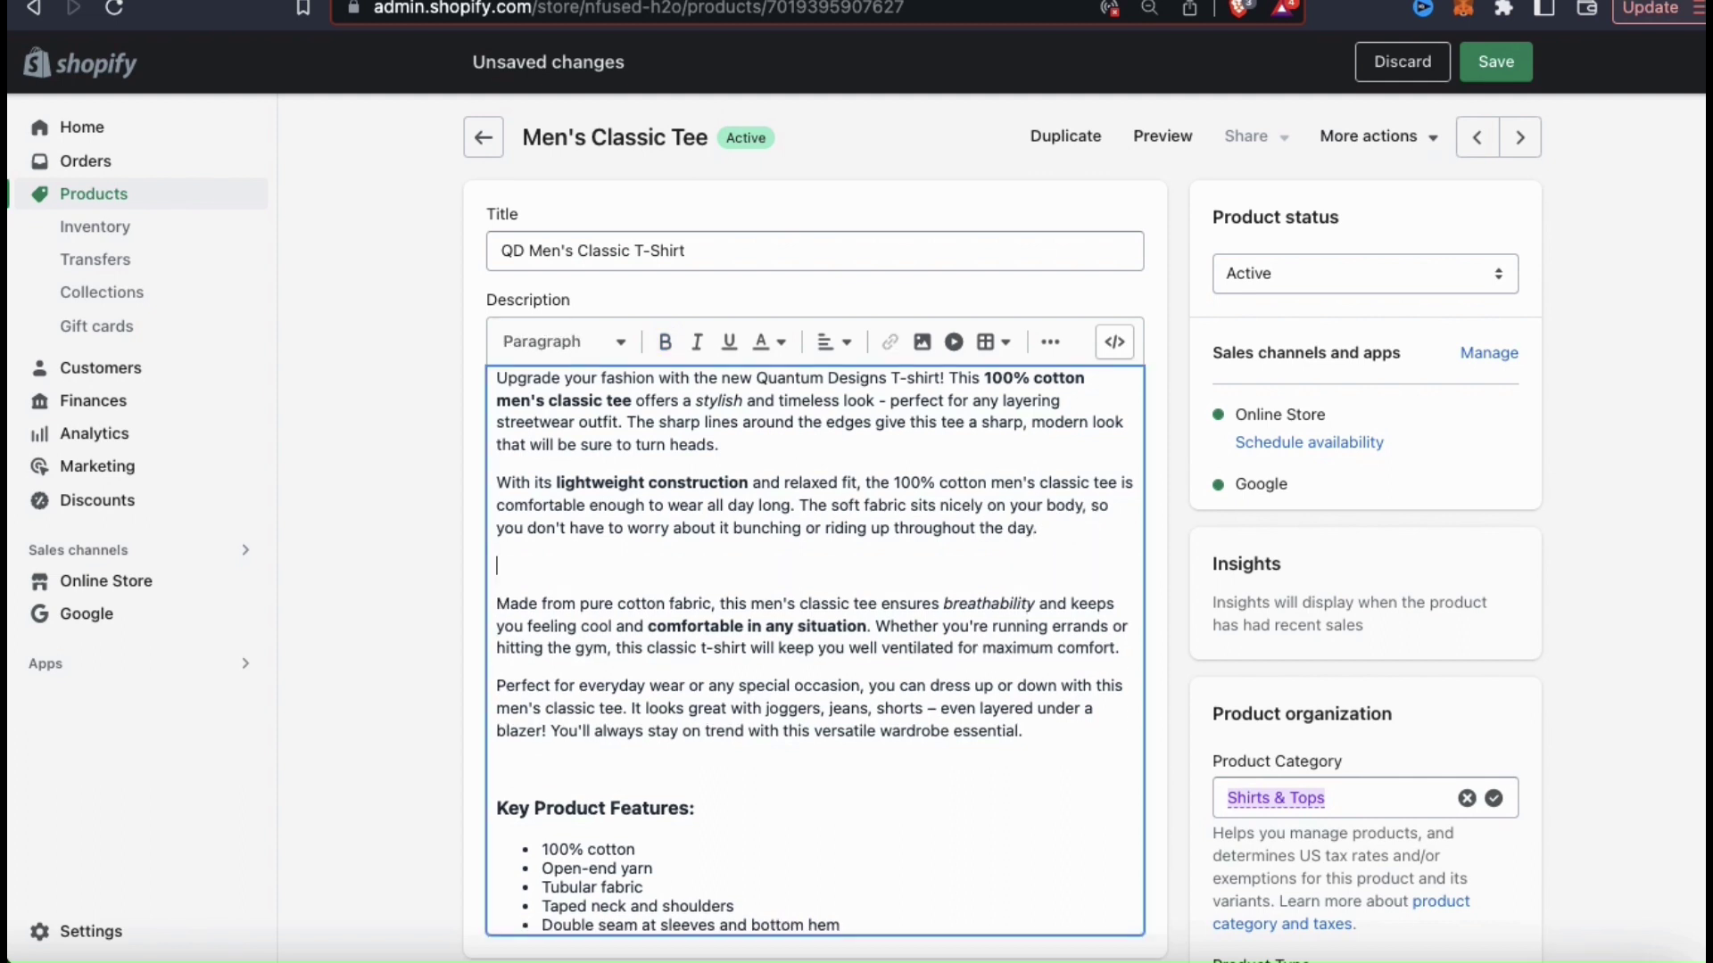
click(497, 527)
key(Return)
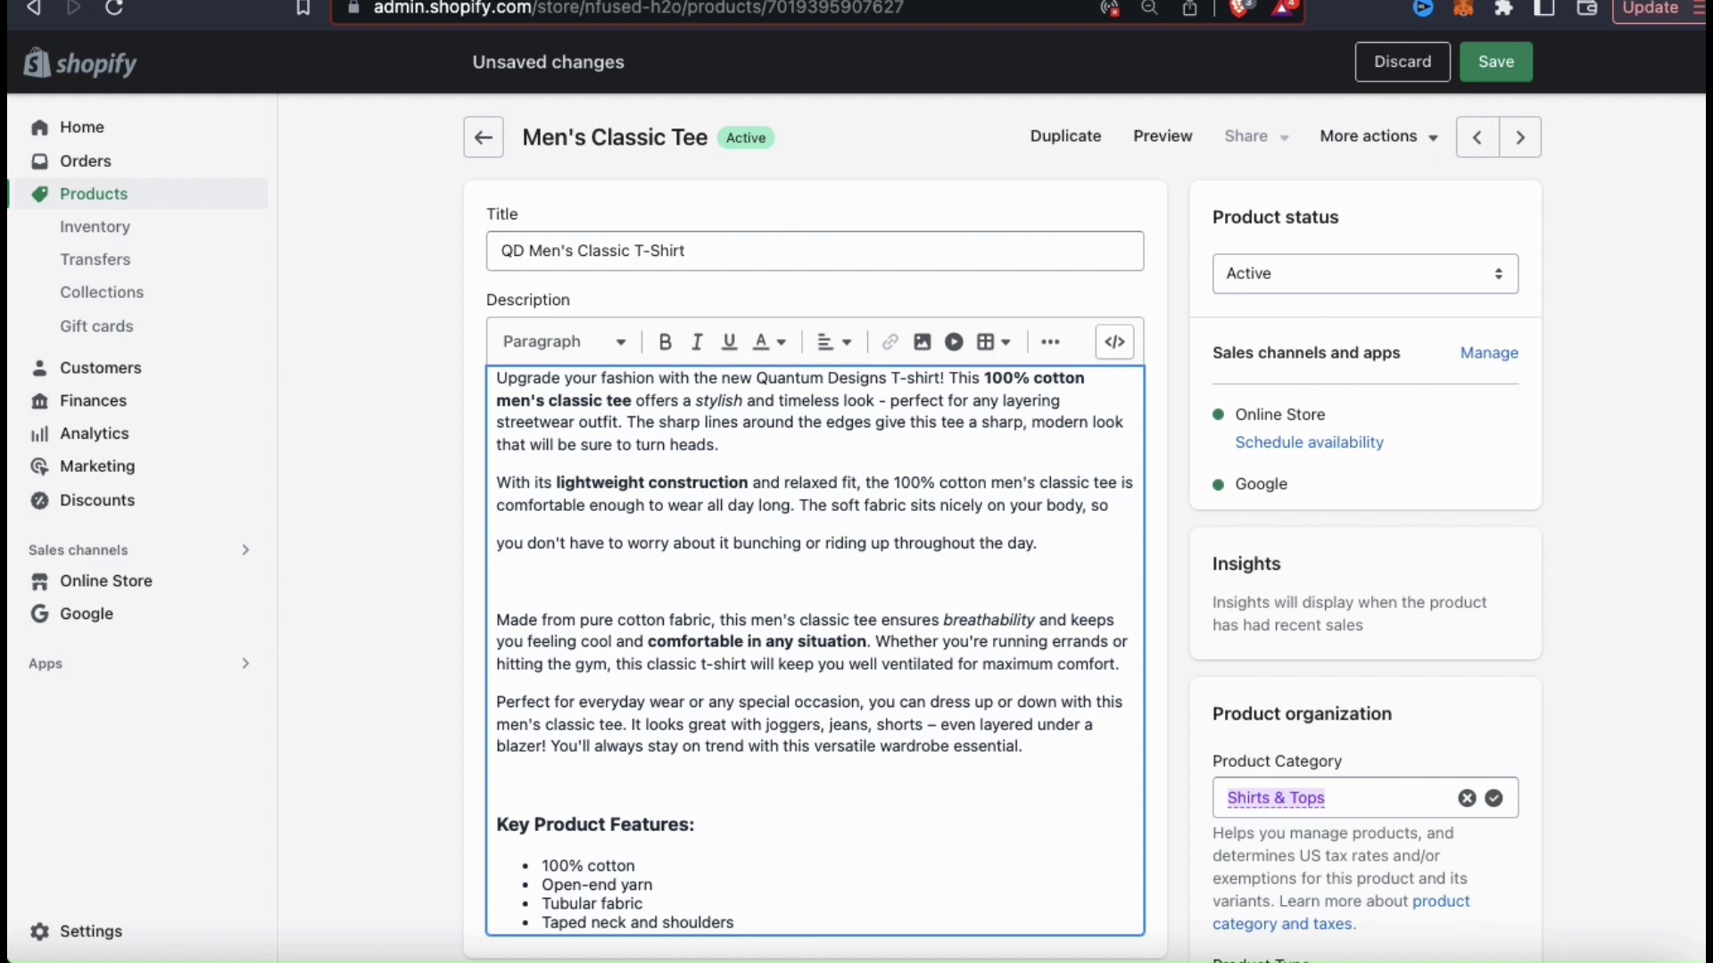
key(BackSpace)
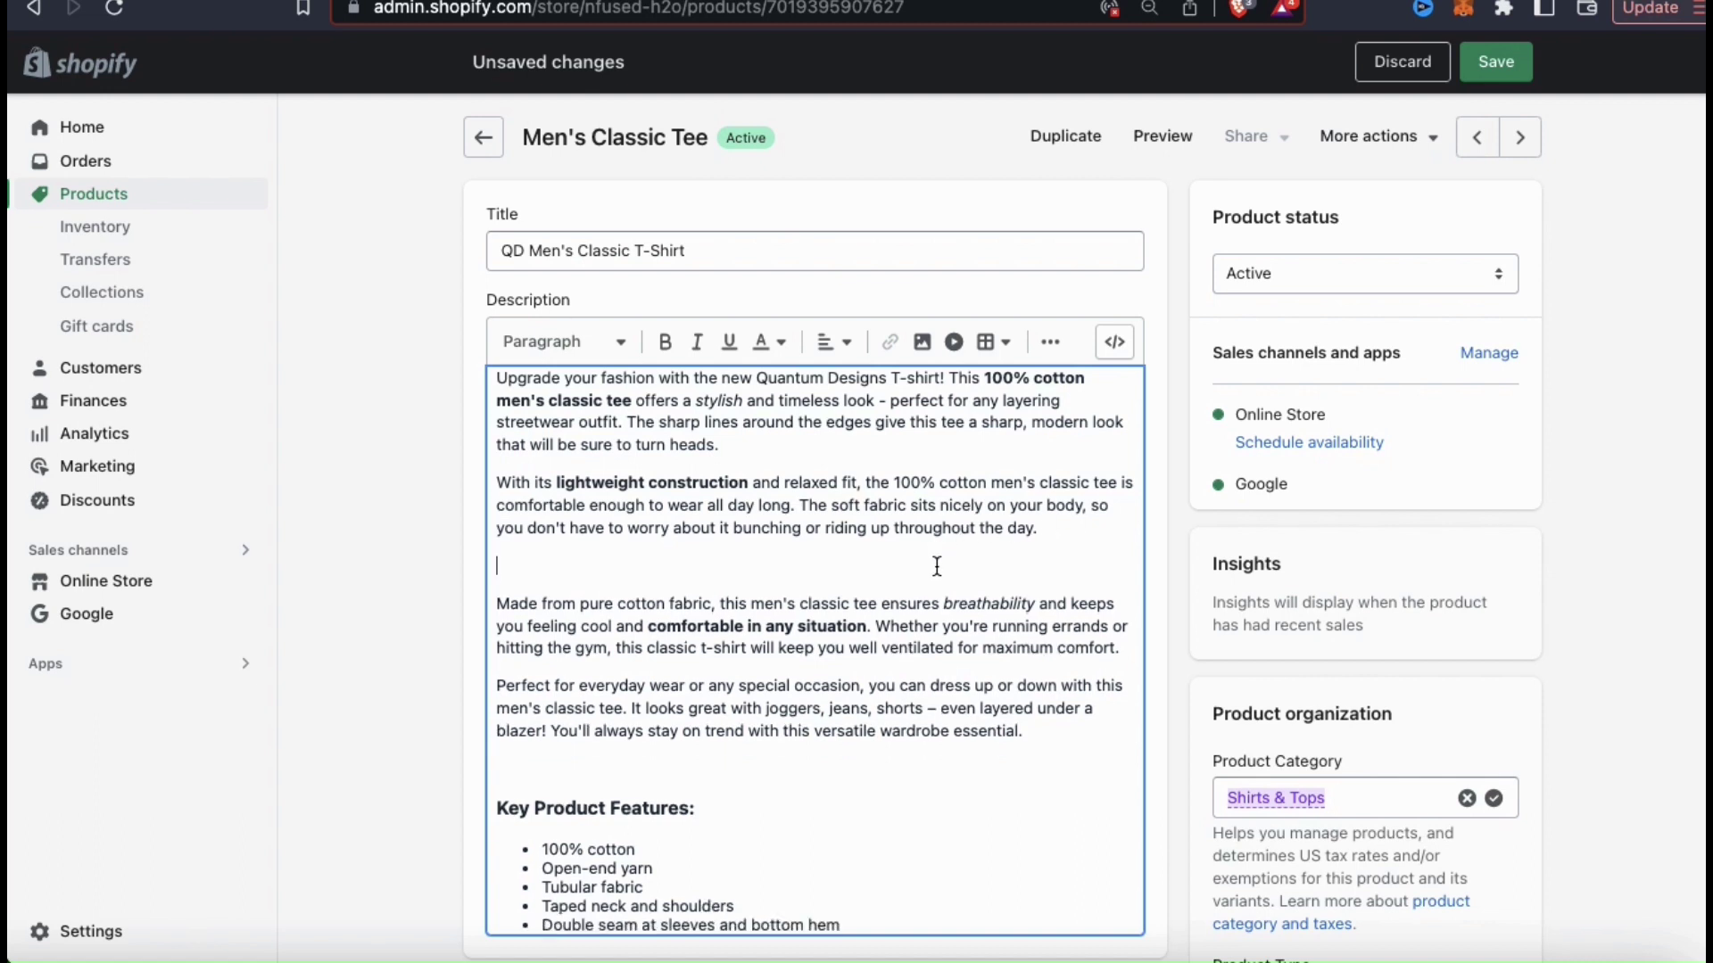
Step: Upload the folded T-shirt picture 5 Desc Image2.png for the description's empty line and select it among the uploaded images
click(922, 344)
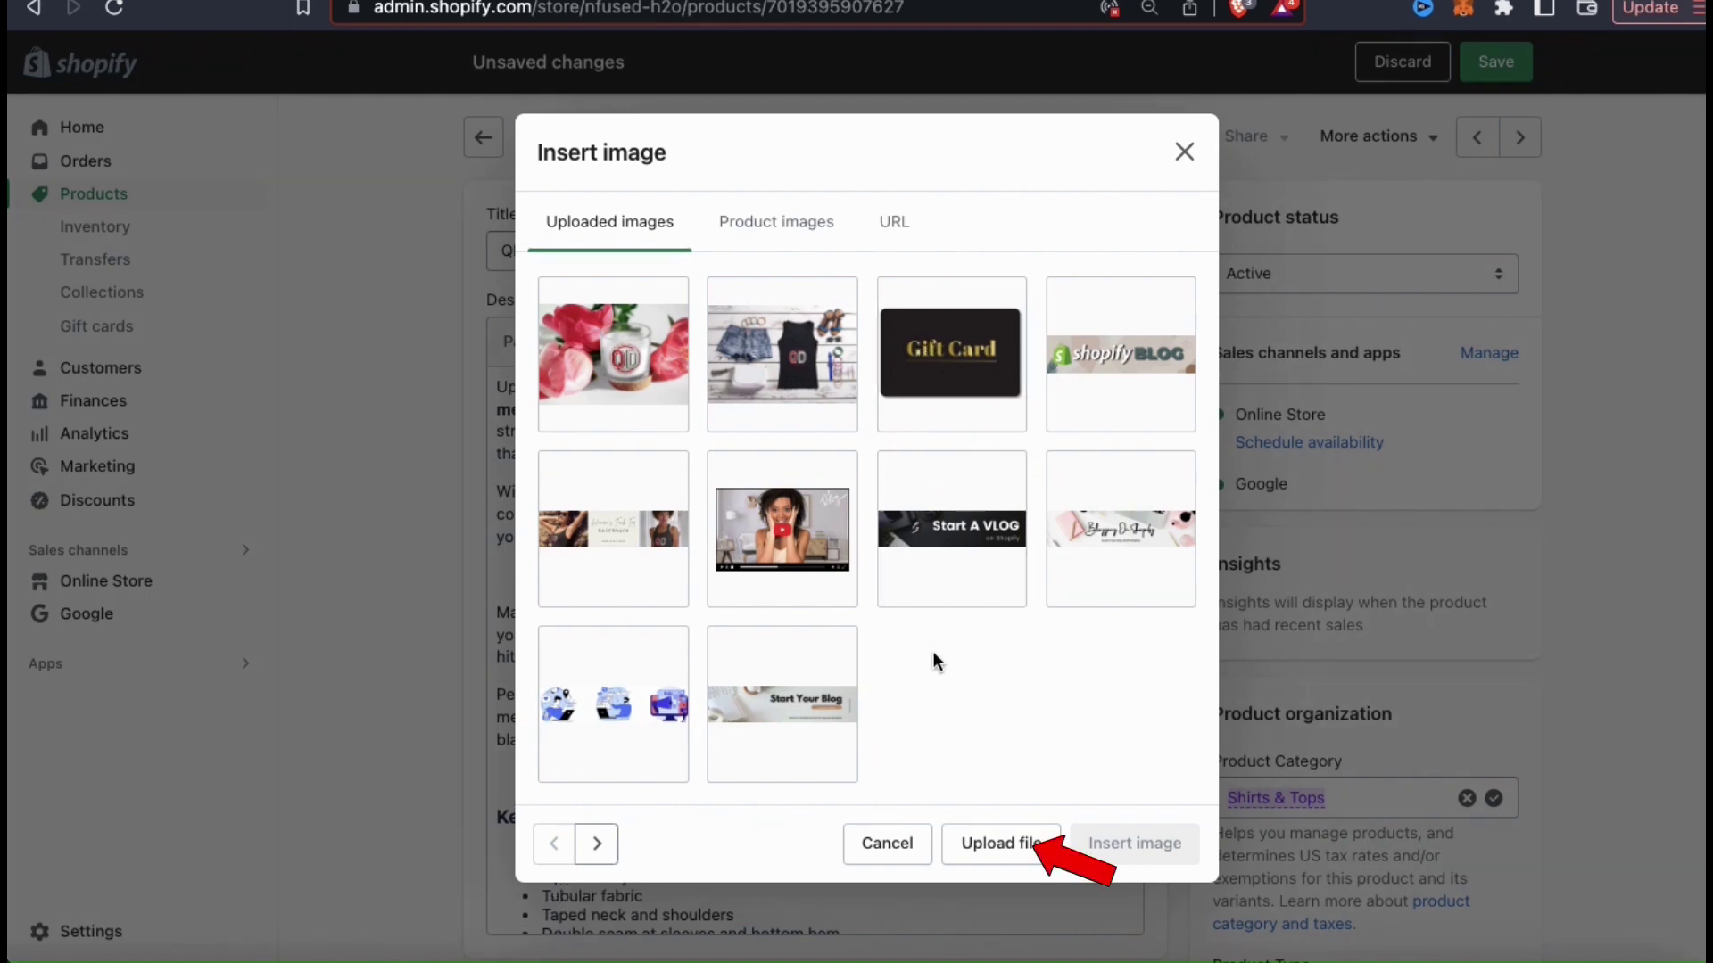
click(993, 860)
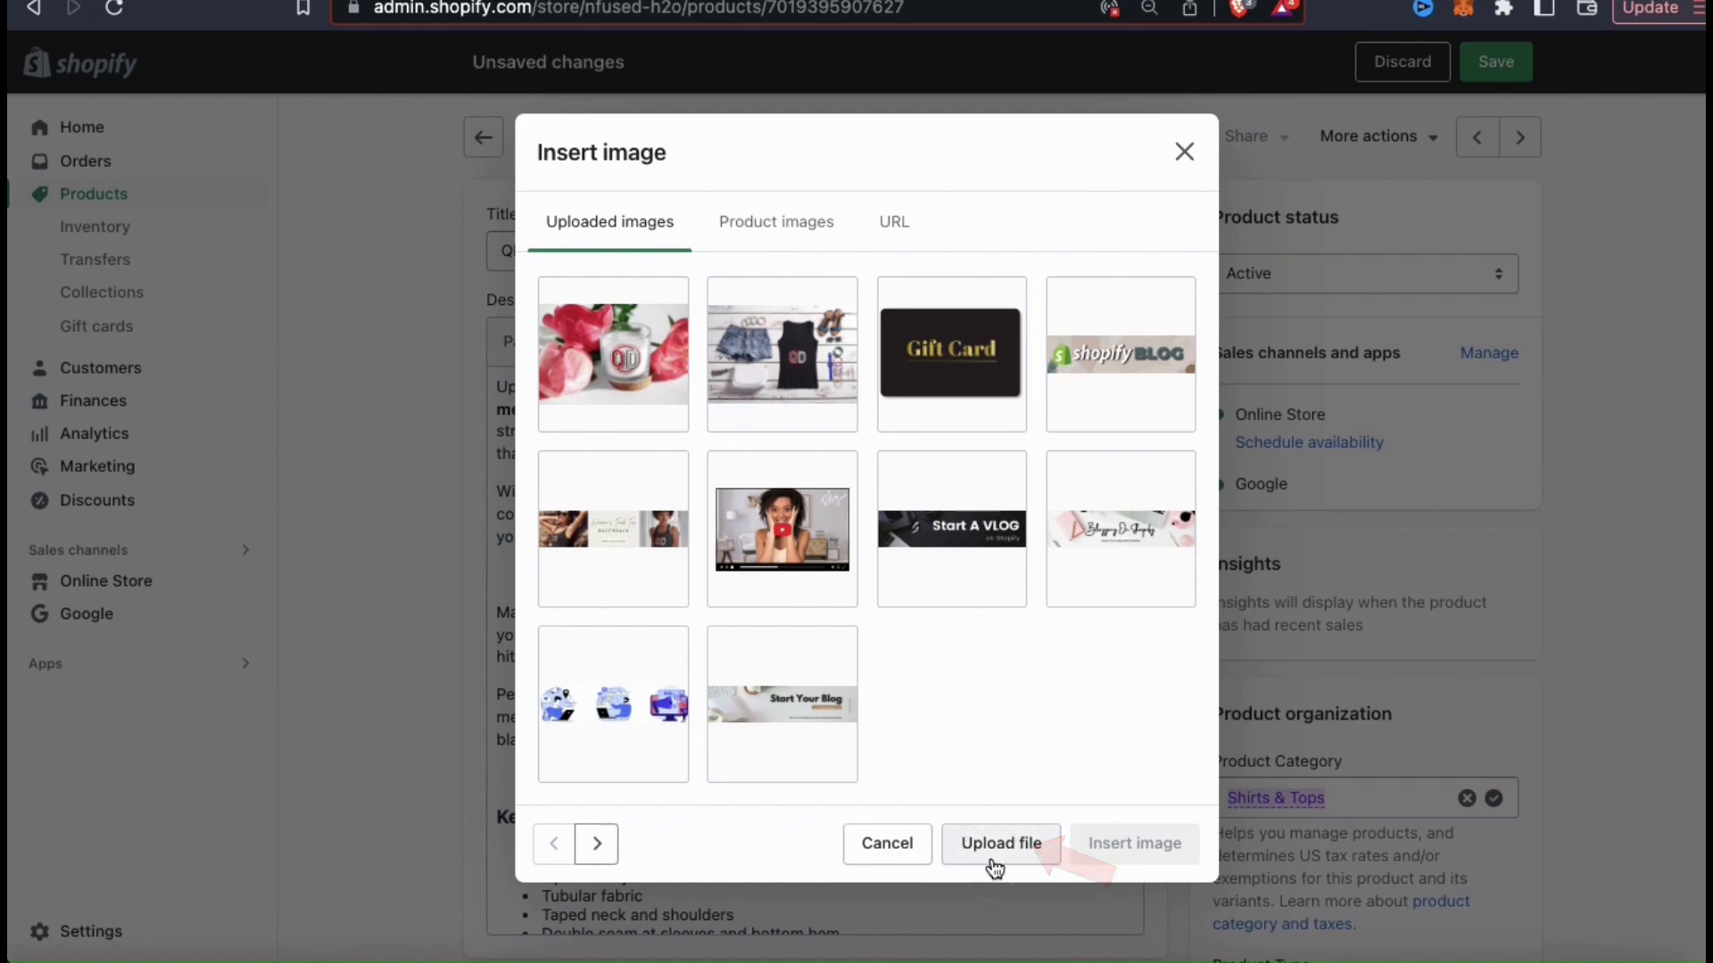
double_click(1165, 357)
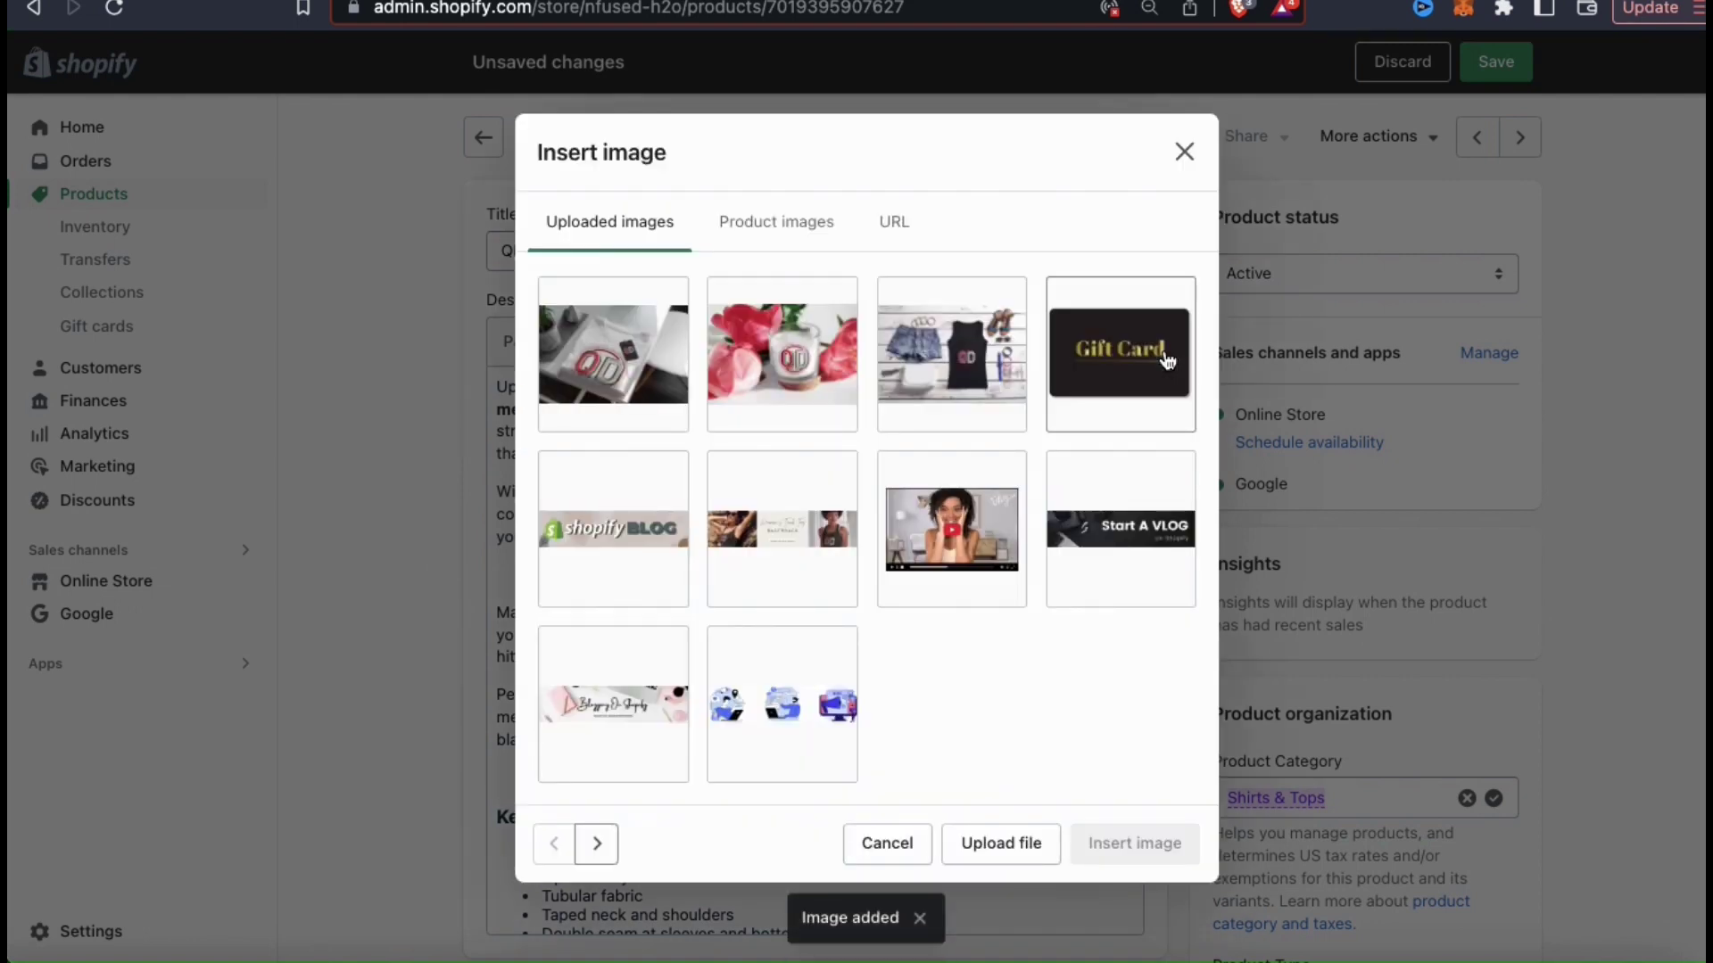
click(622, 366)
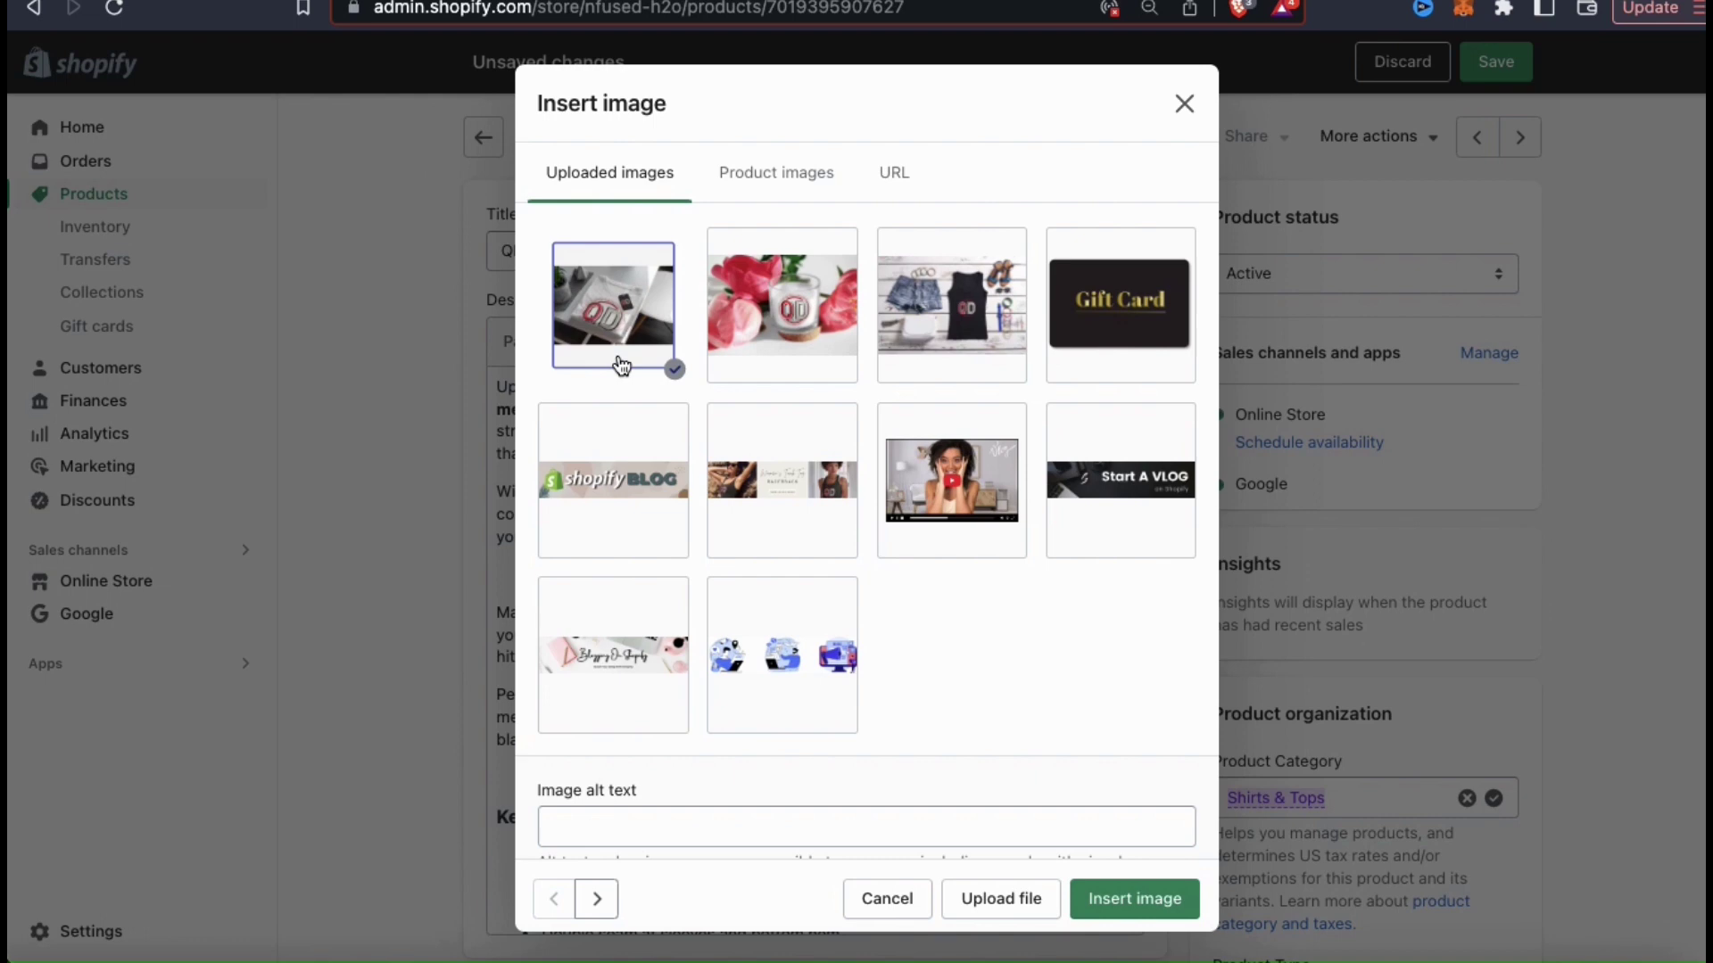
Step: Set the selected image's alt text to "Folded Quantum Designs Men's T-Shirt"
scroll(913, 692, down, 2)
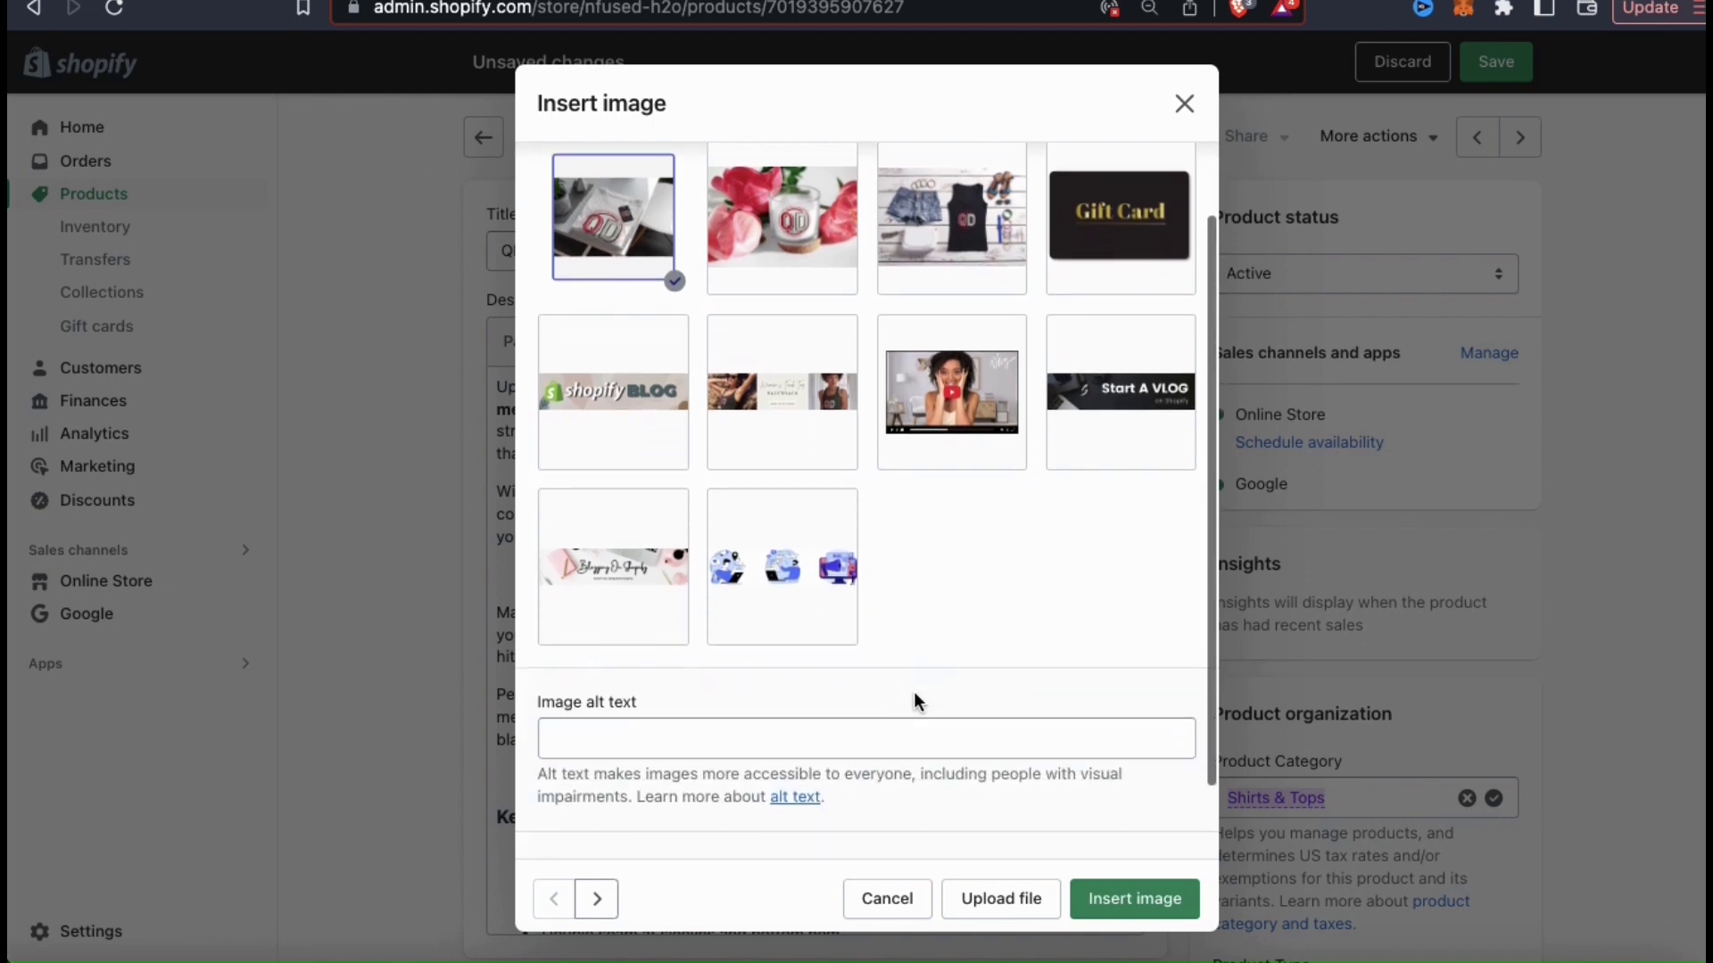
scroll(914, 694, down, 2)
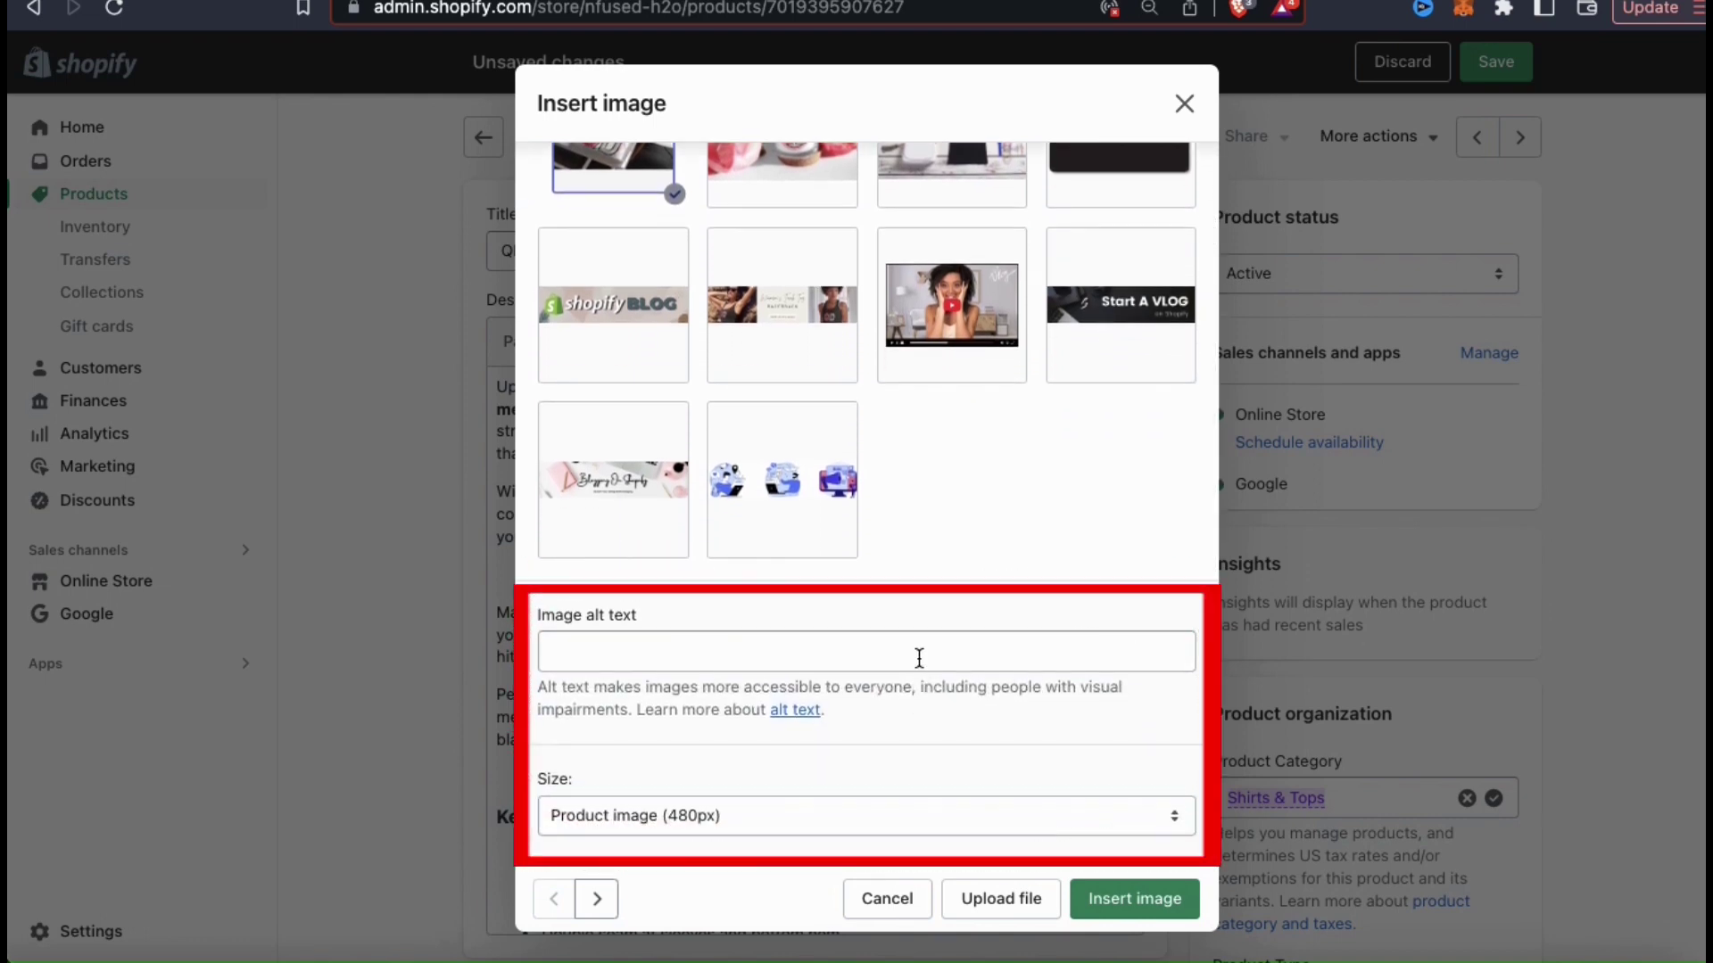
click(919, 658)
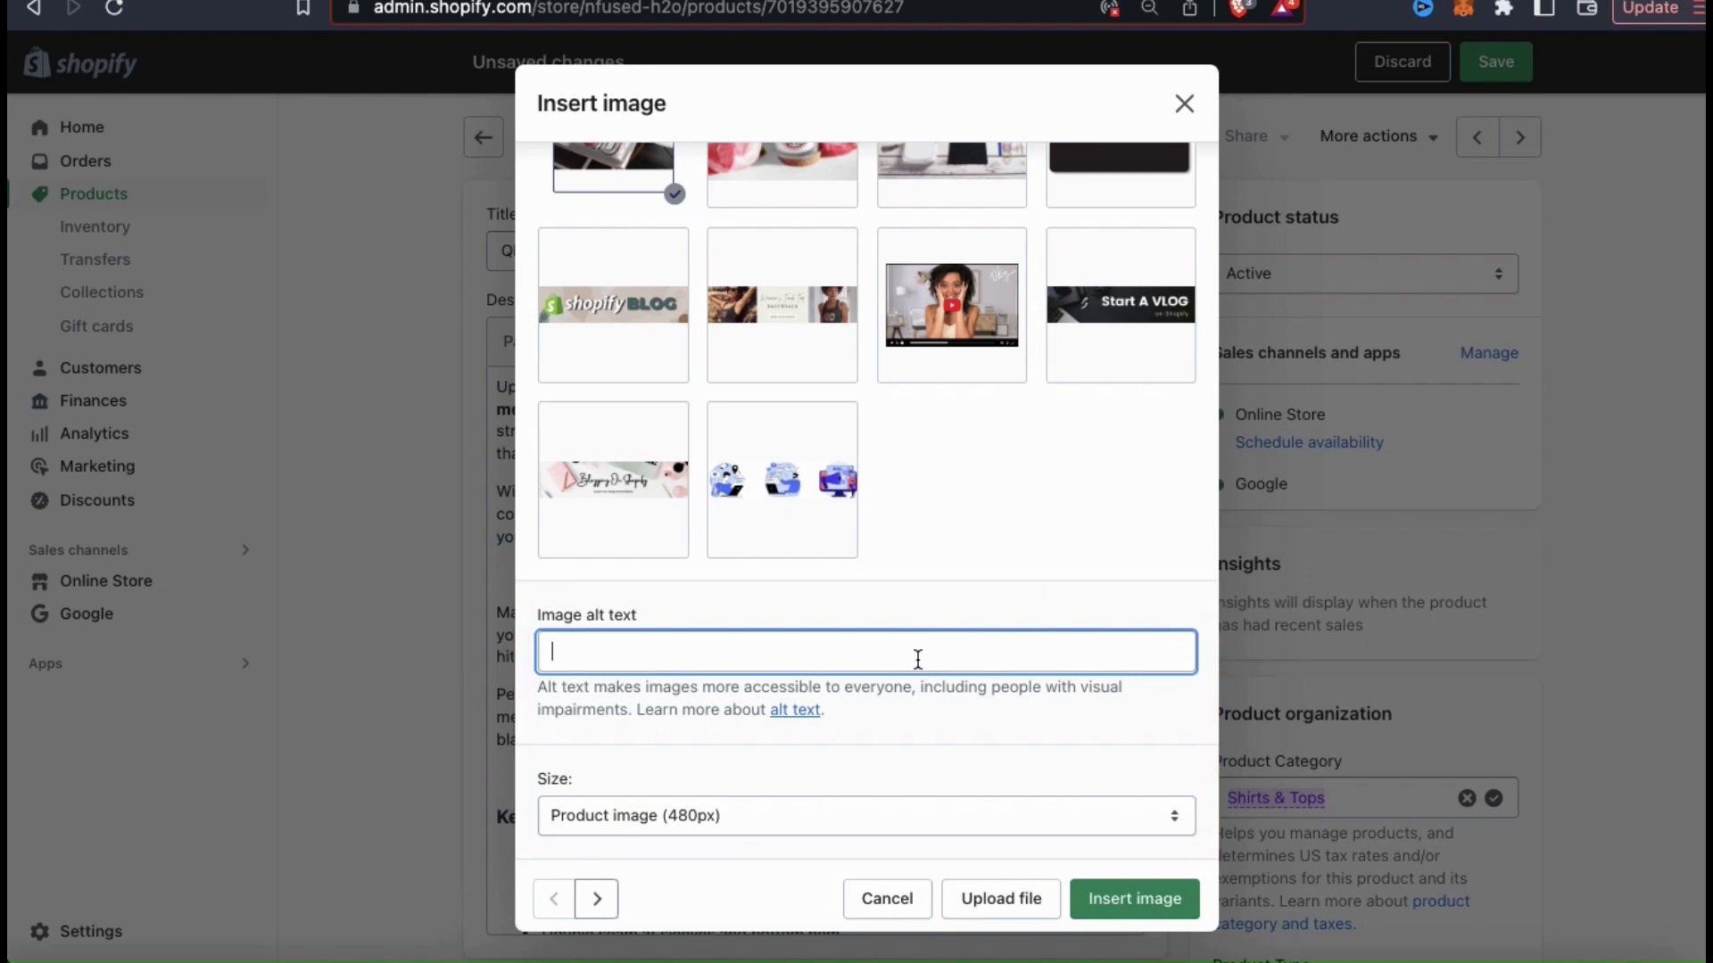
text(Fold)
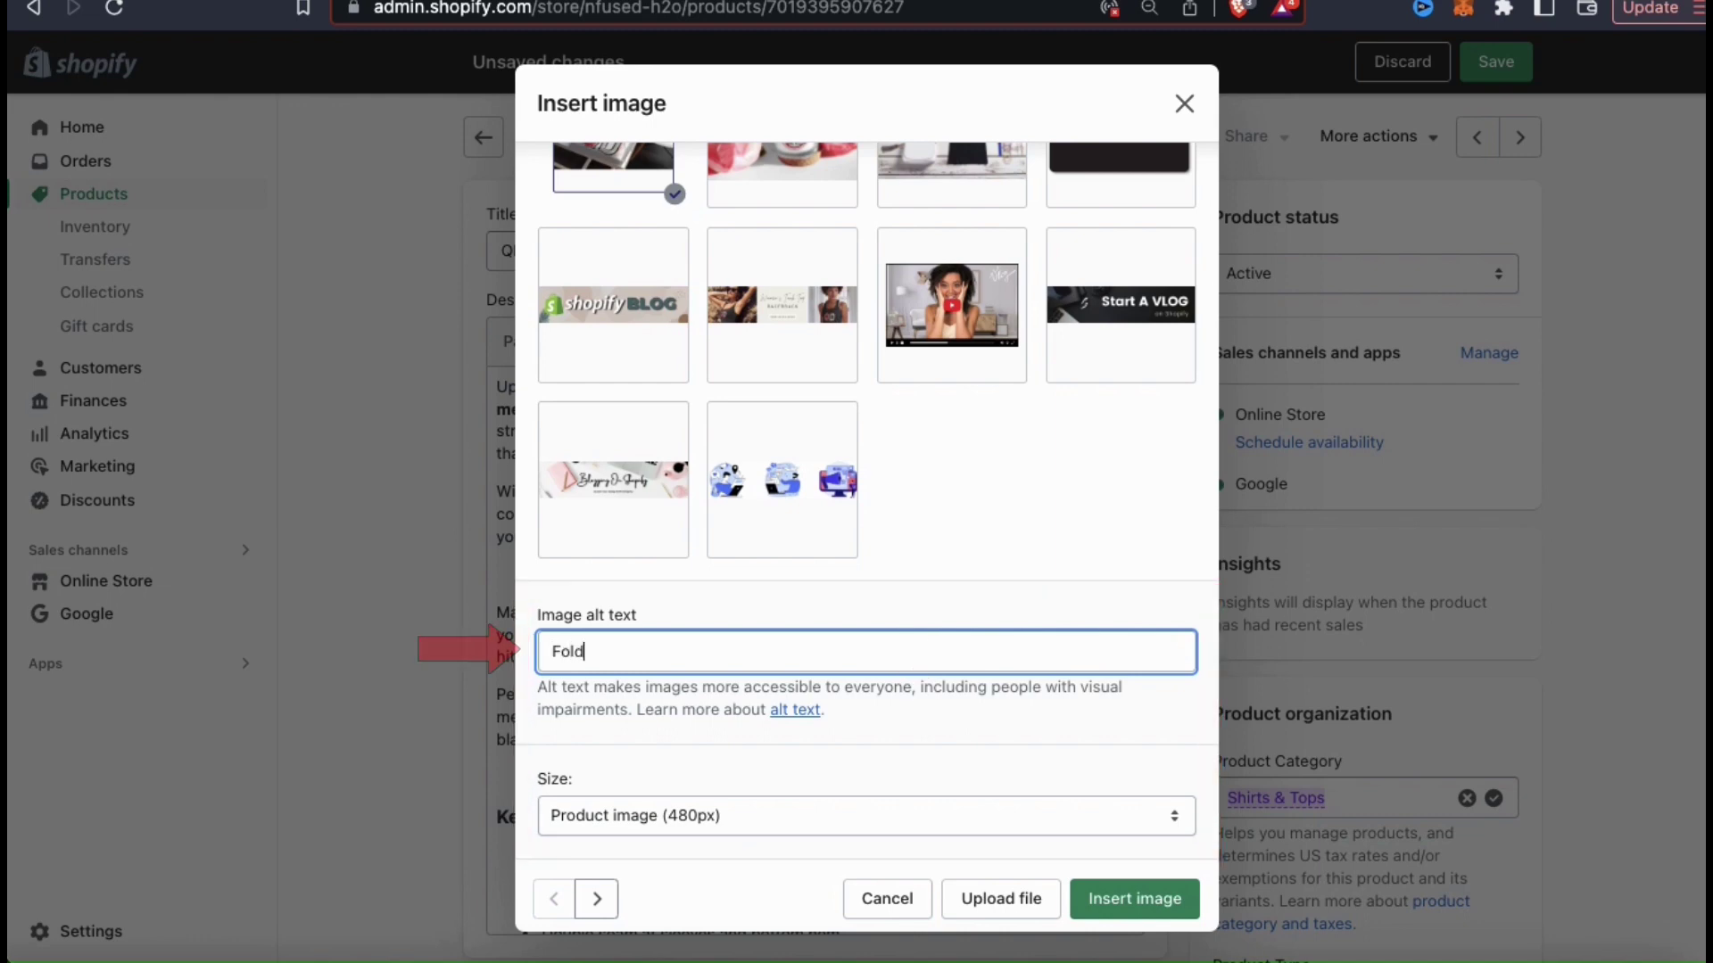
text(ed )
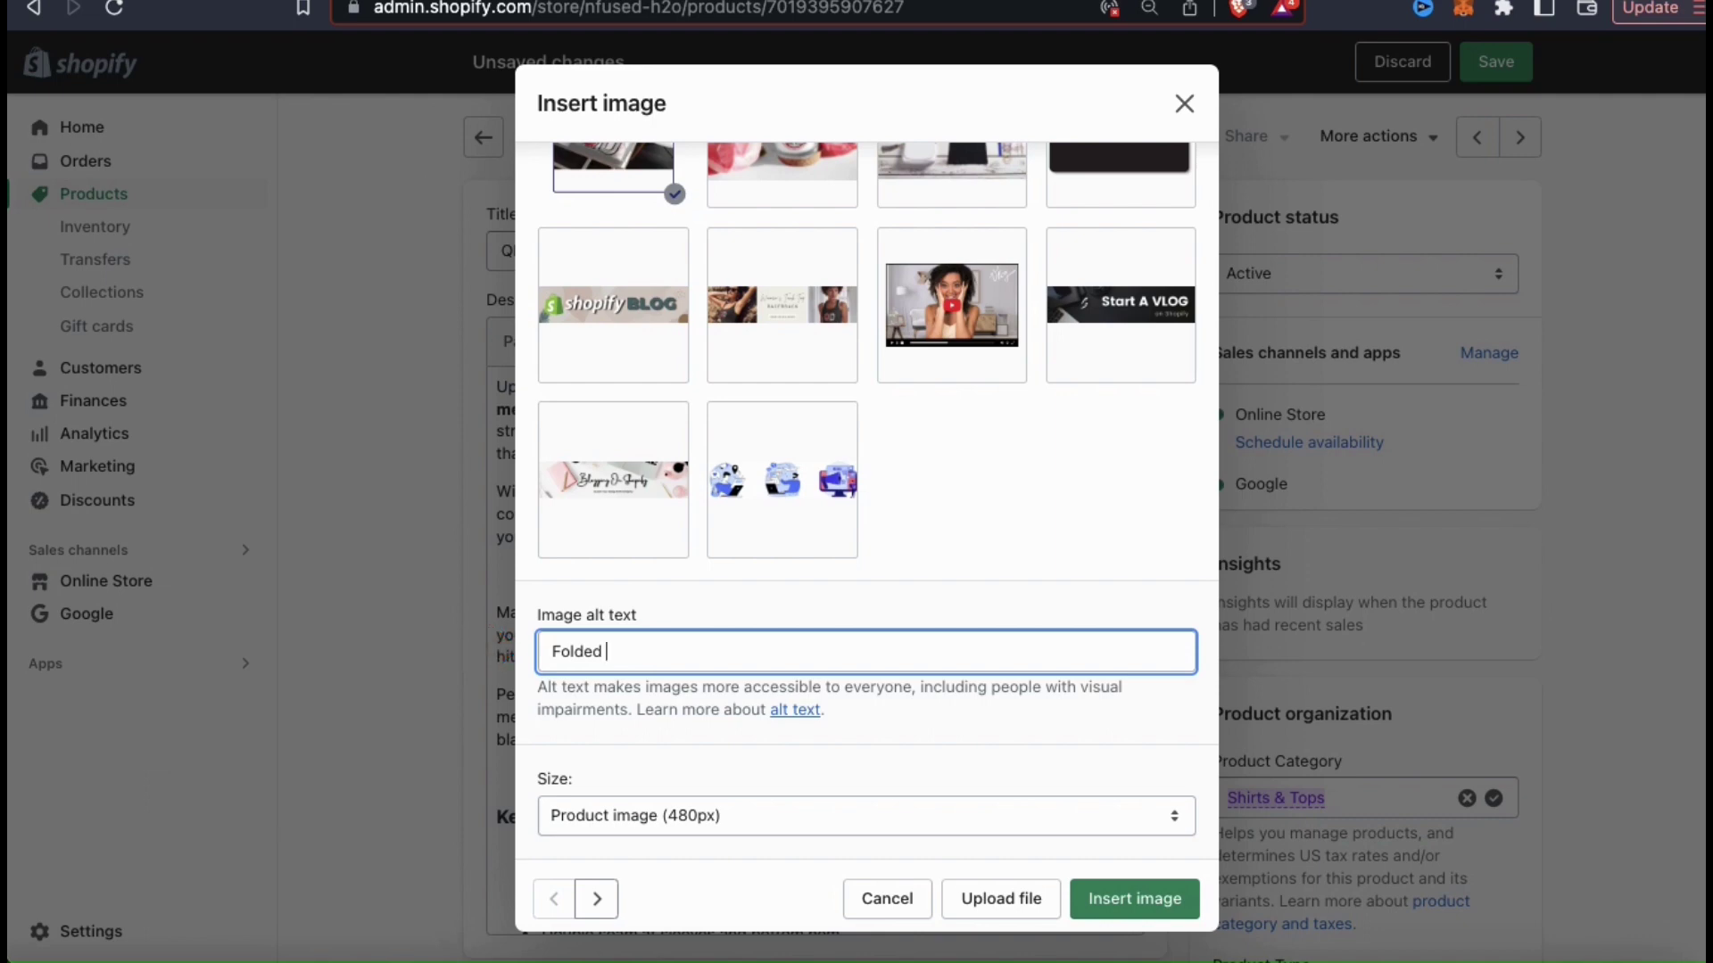
text(Quantum Designs T-S)
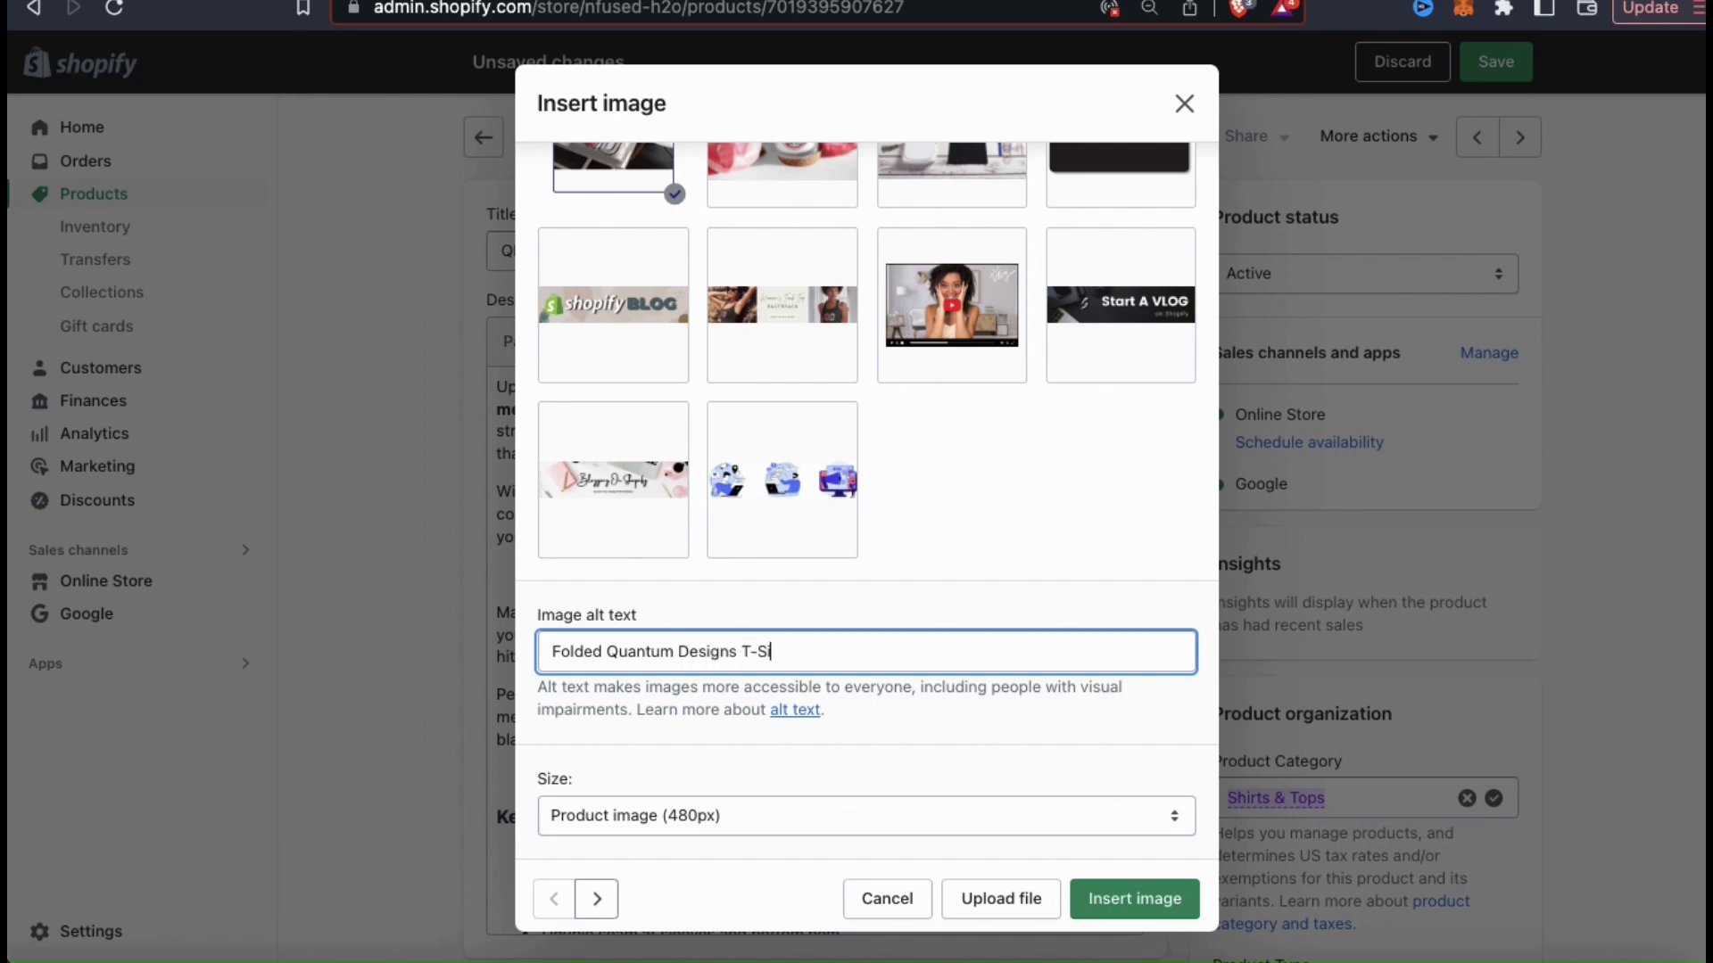
key(BackSpace)
key(BackSpace)
text(Men's T-Shirt)
click(978, 755)
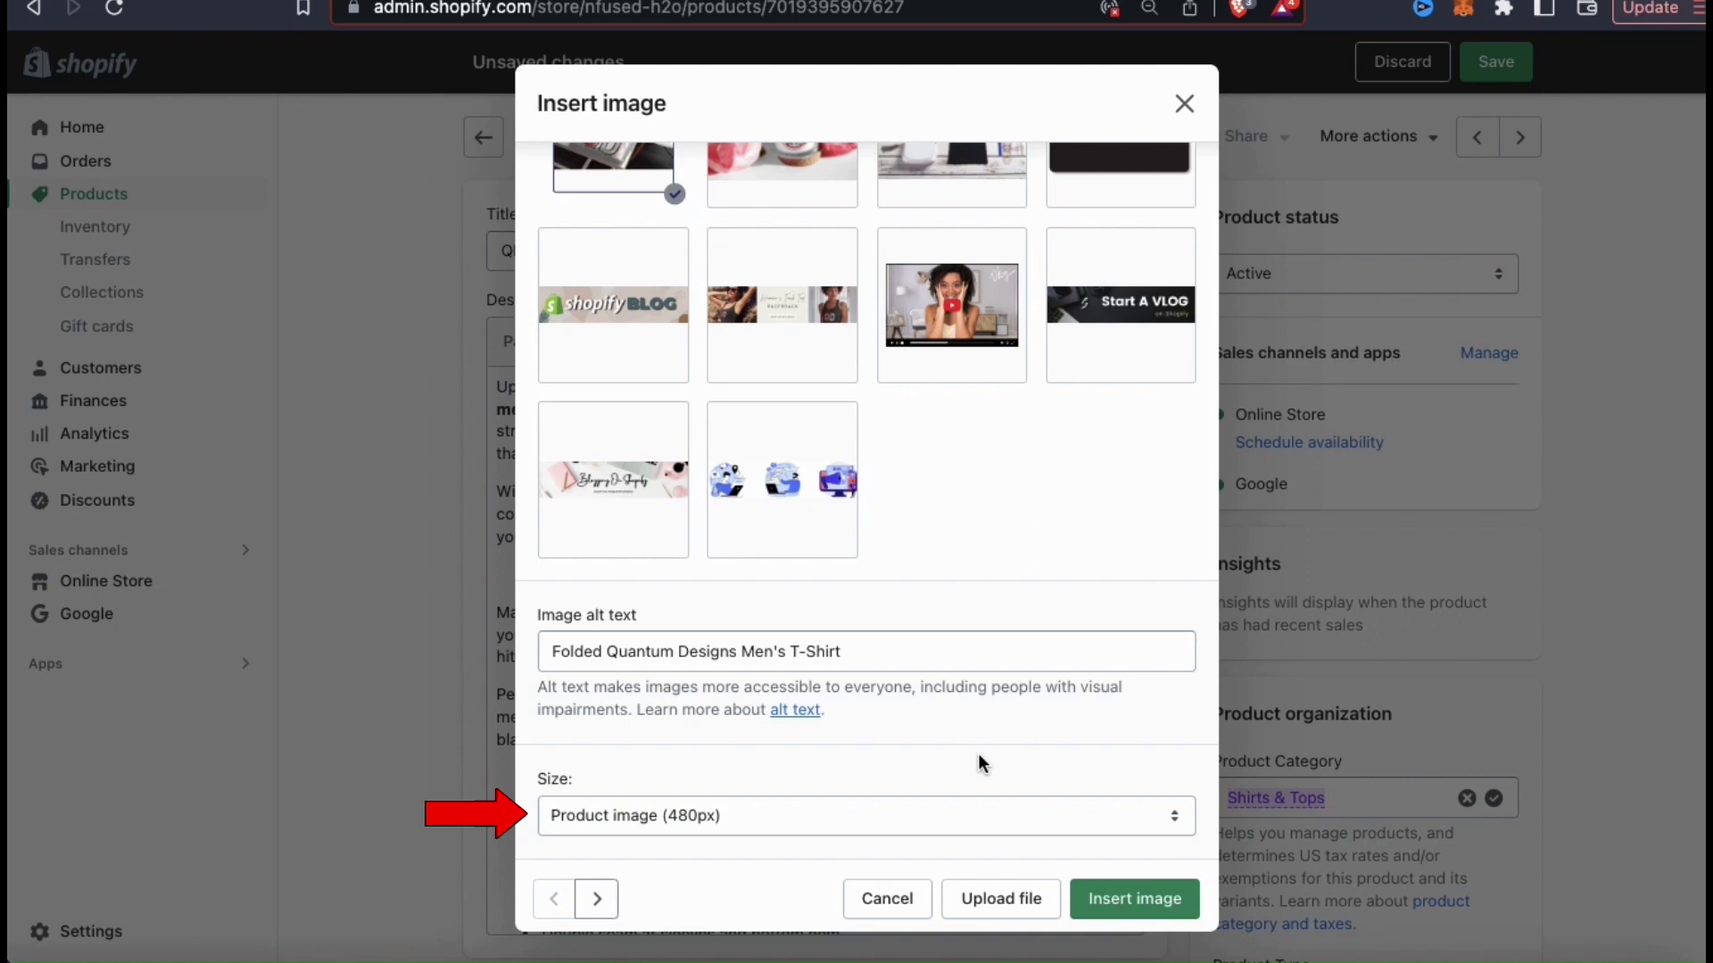
Step: Insert the folded T-shirt image into the description at the Product image (480px) size
click(1037, 815)
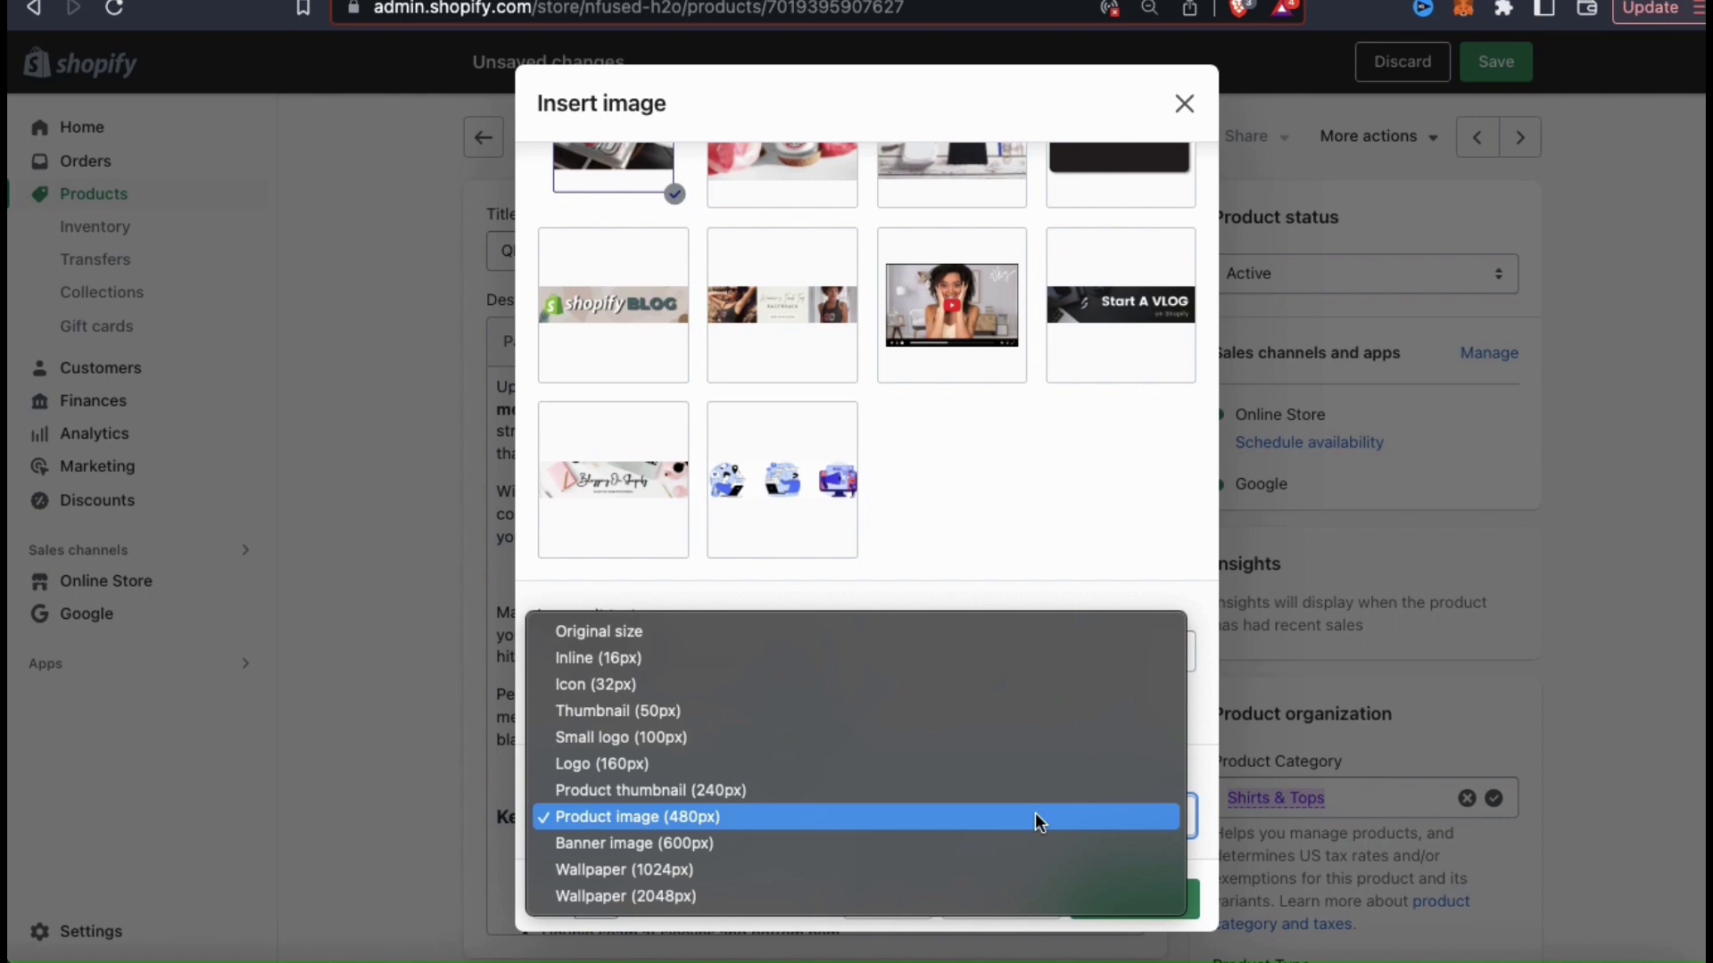
click(1165, 582)
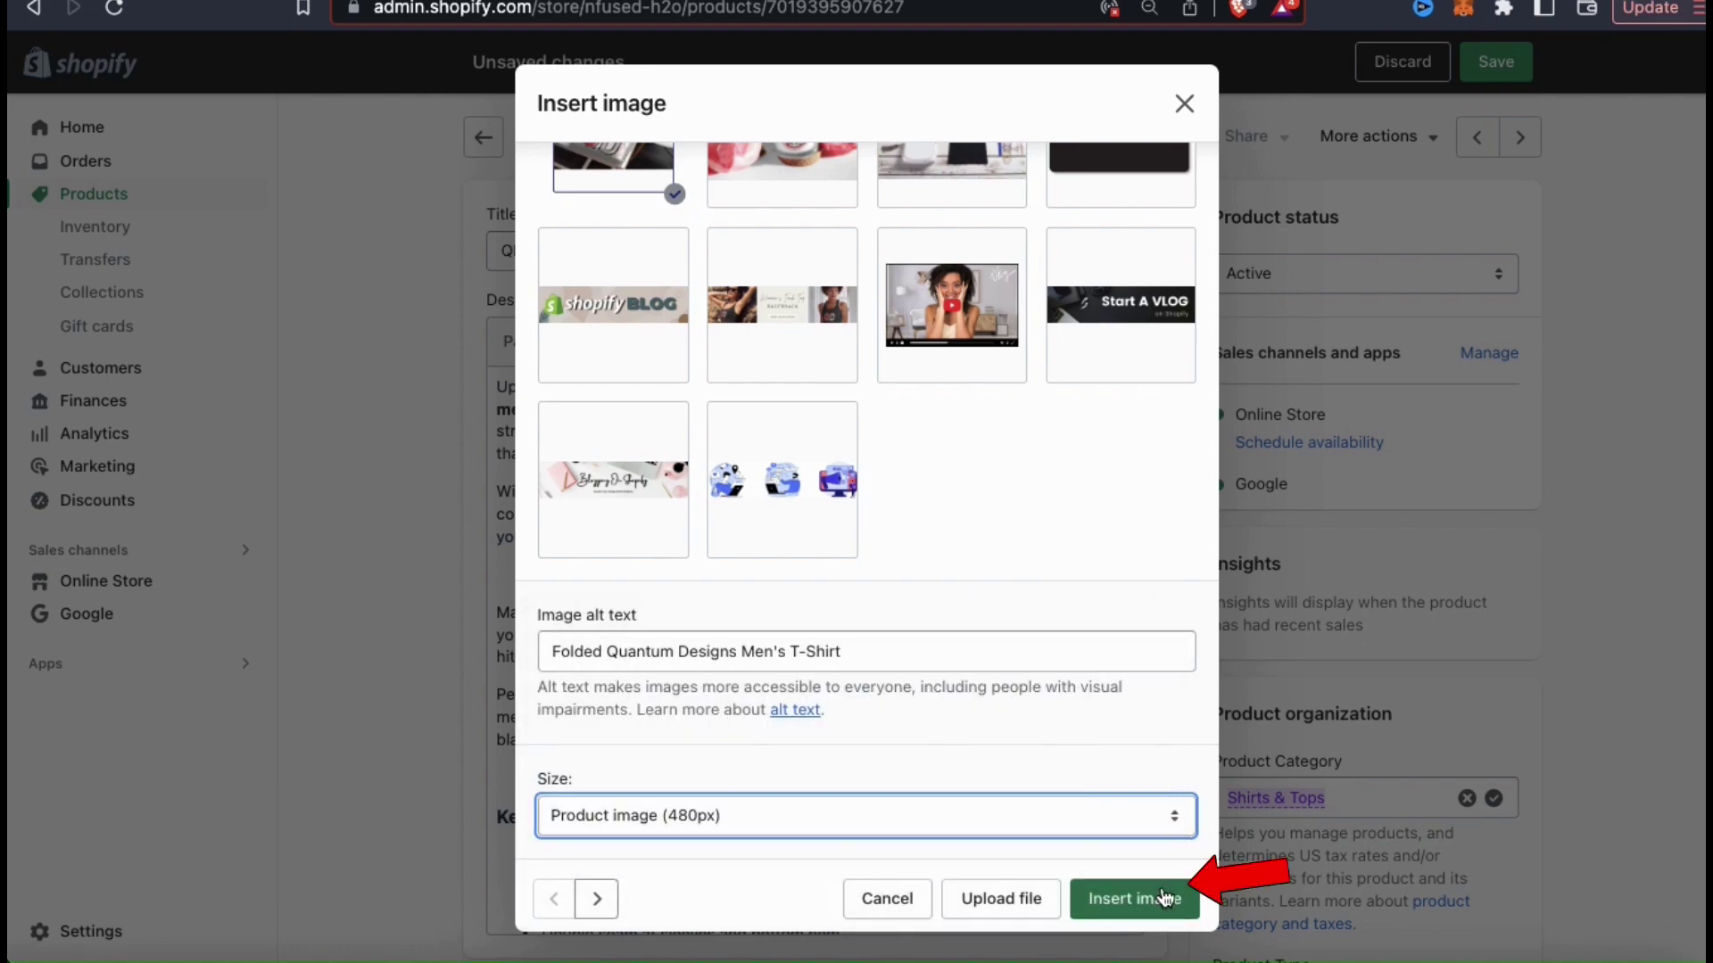
click(1145, 901)
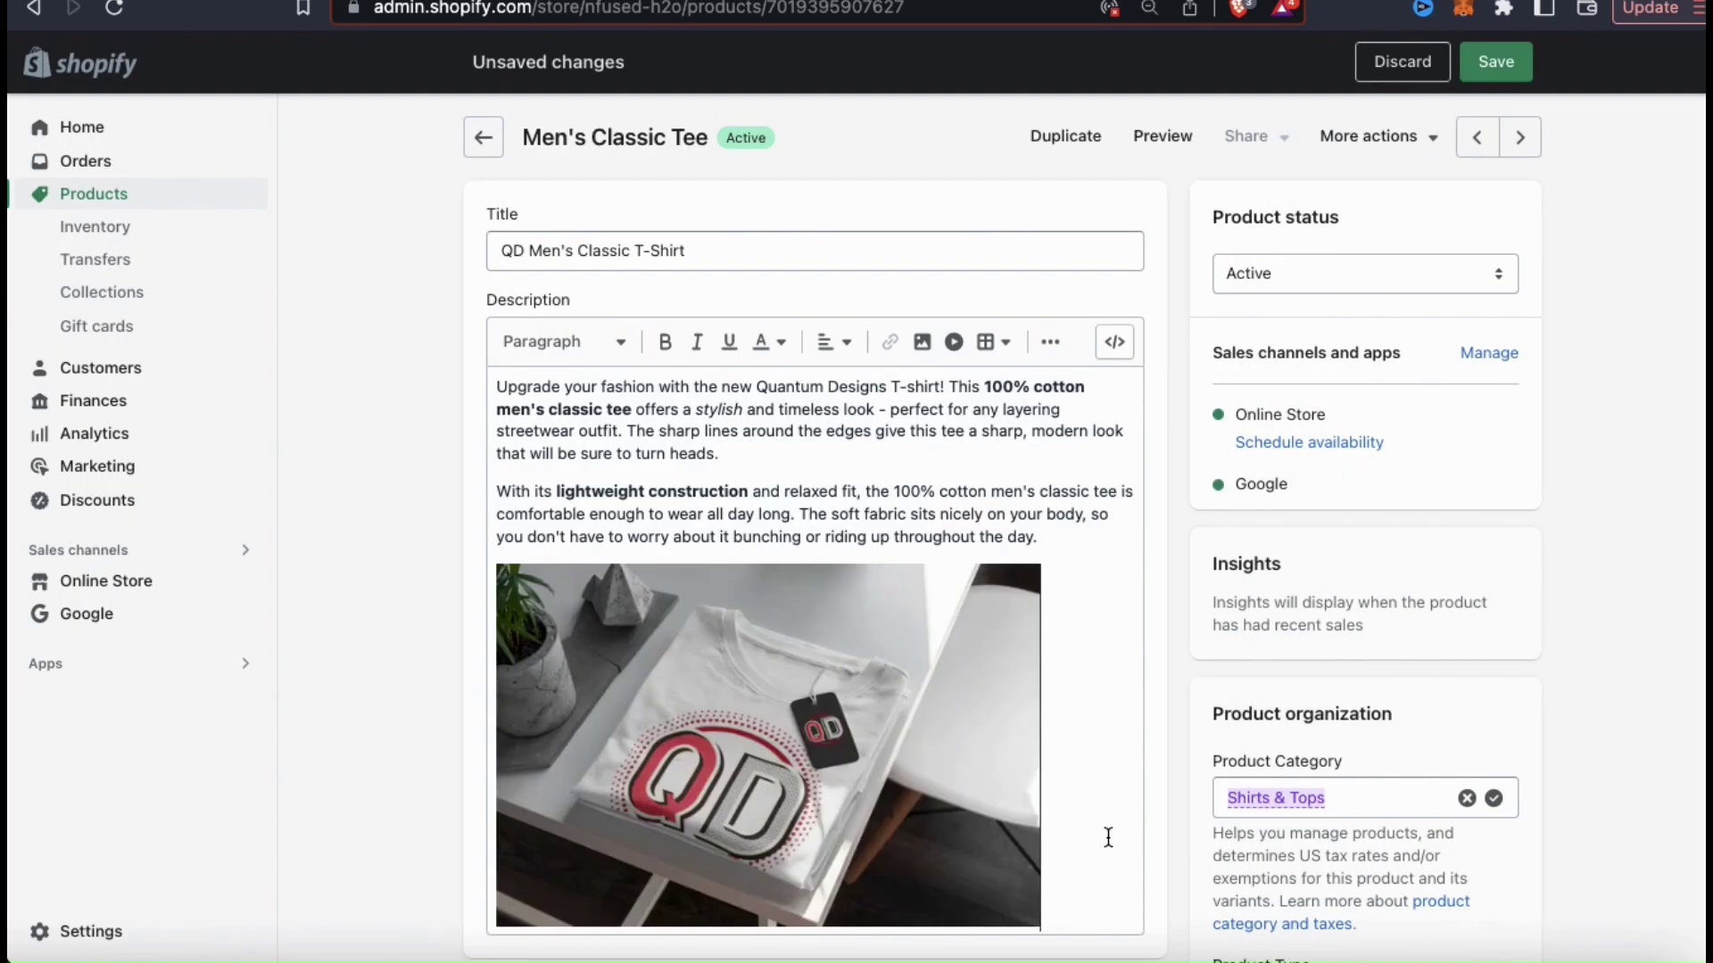
Step: Centre the folded T-shirt image within the product description
scroll(1102, 824, down, 2)
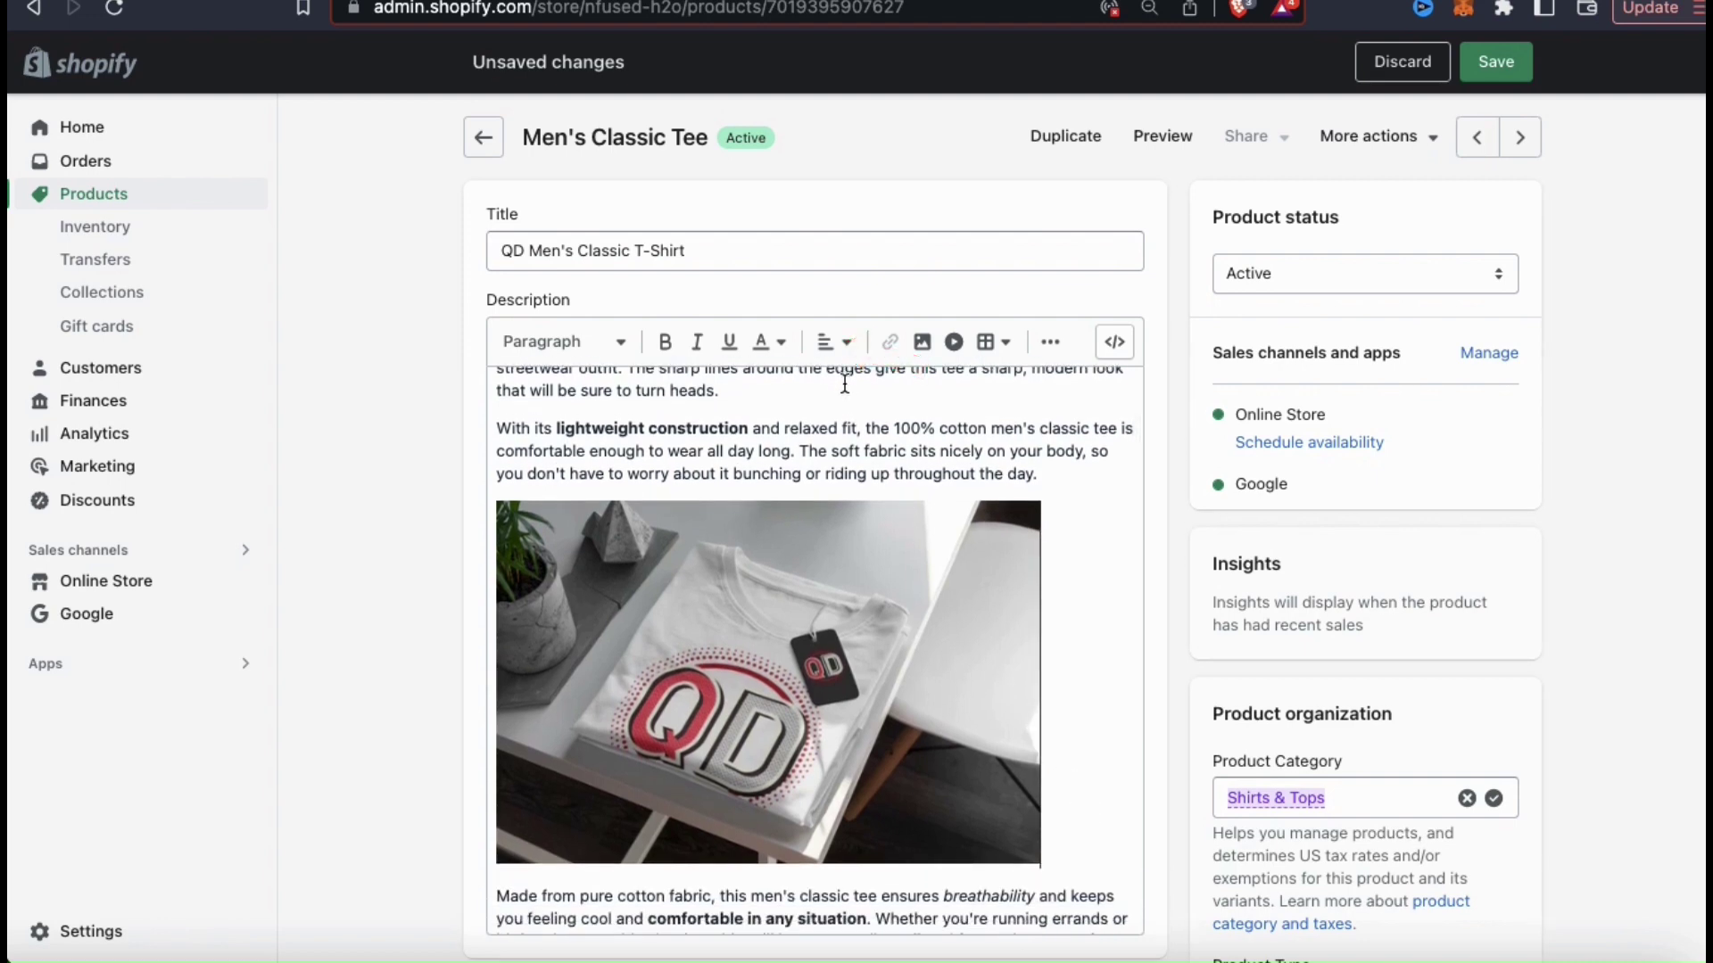
click(834, 347)
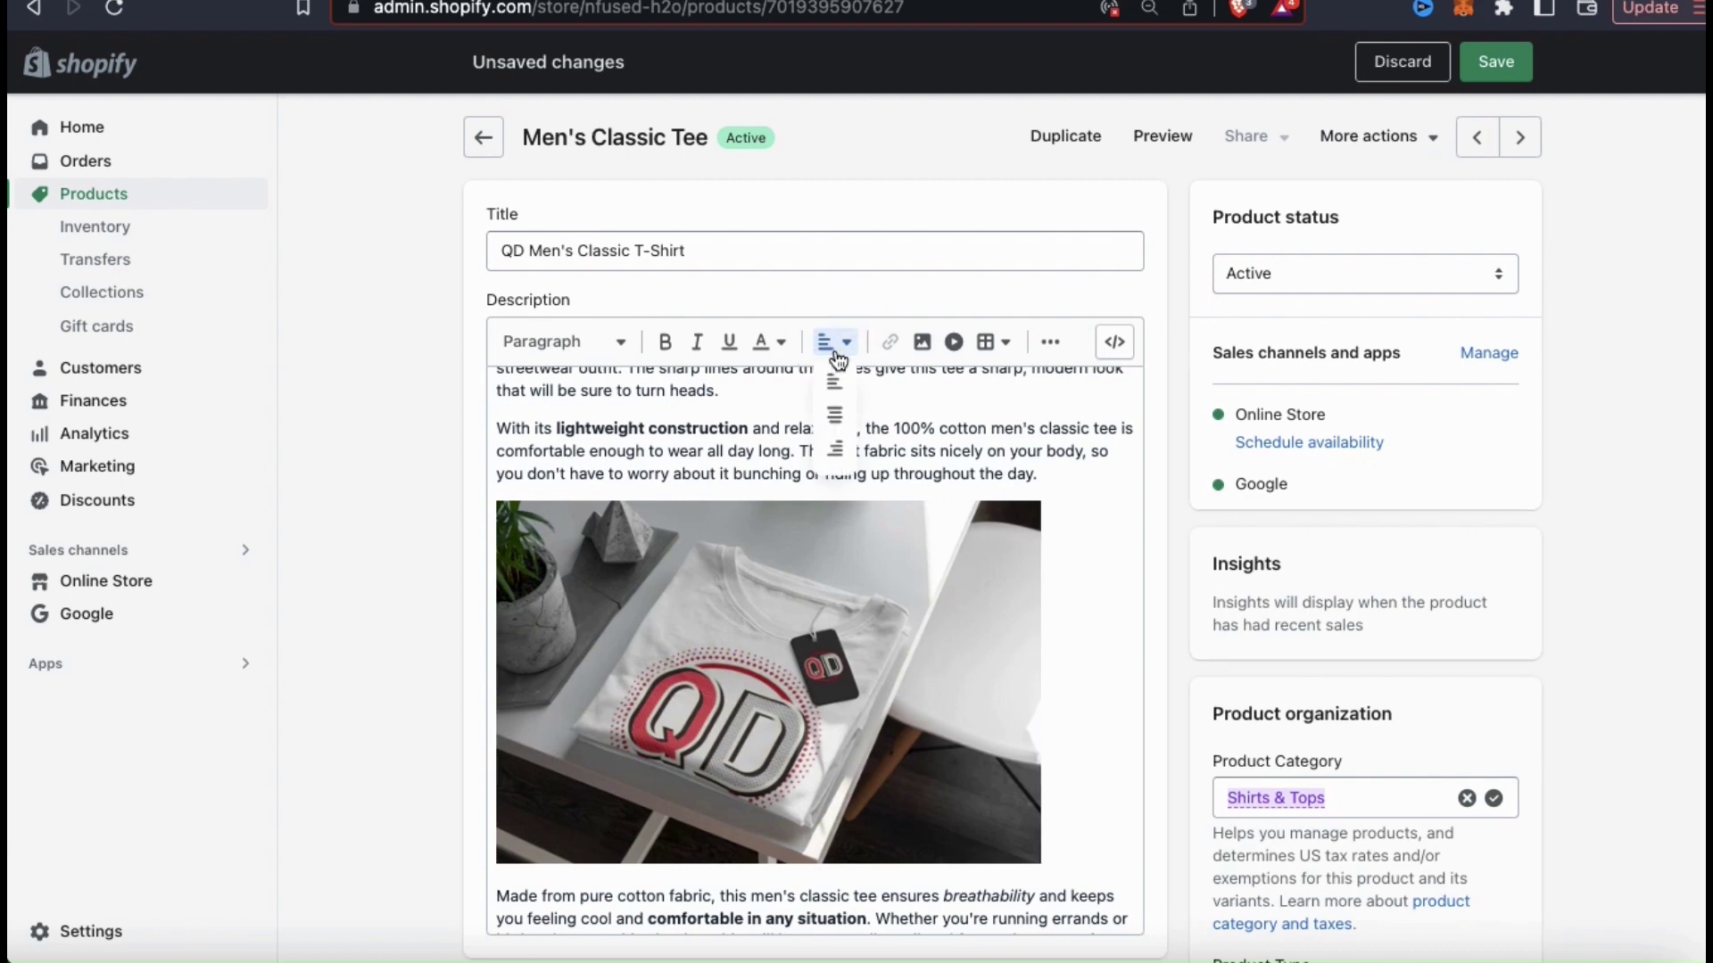
click(834, 417)
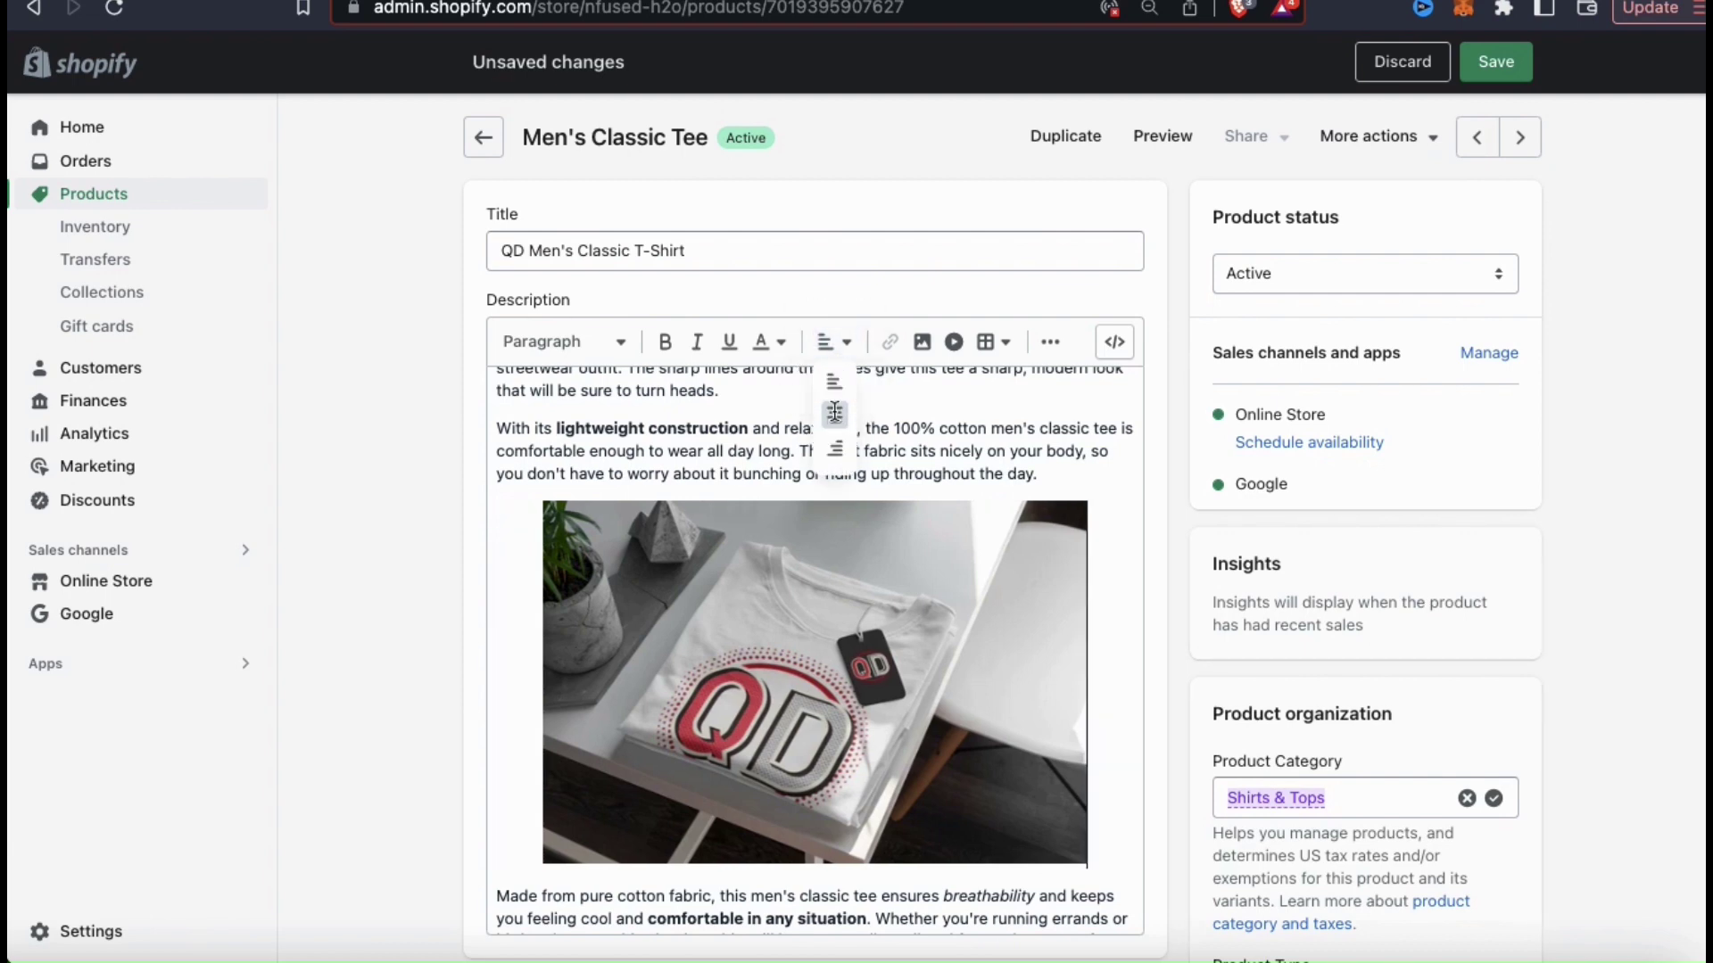
Step: Shrink the folded T-shirt image proportionally to about three quarters of its inserted size
click(1077, 696)
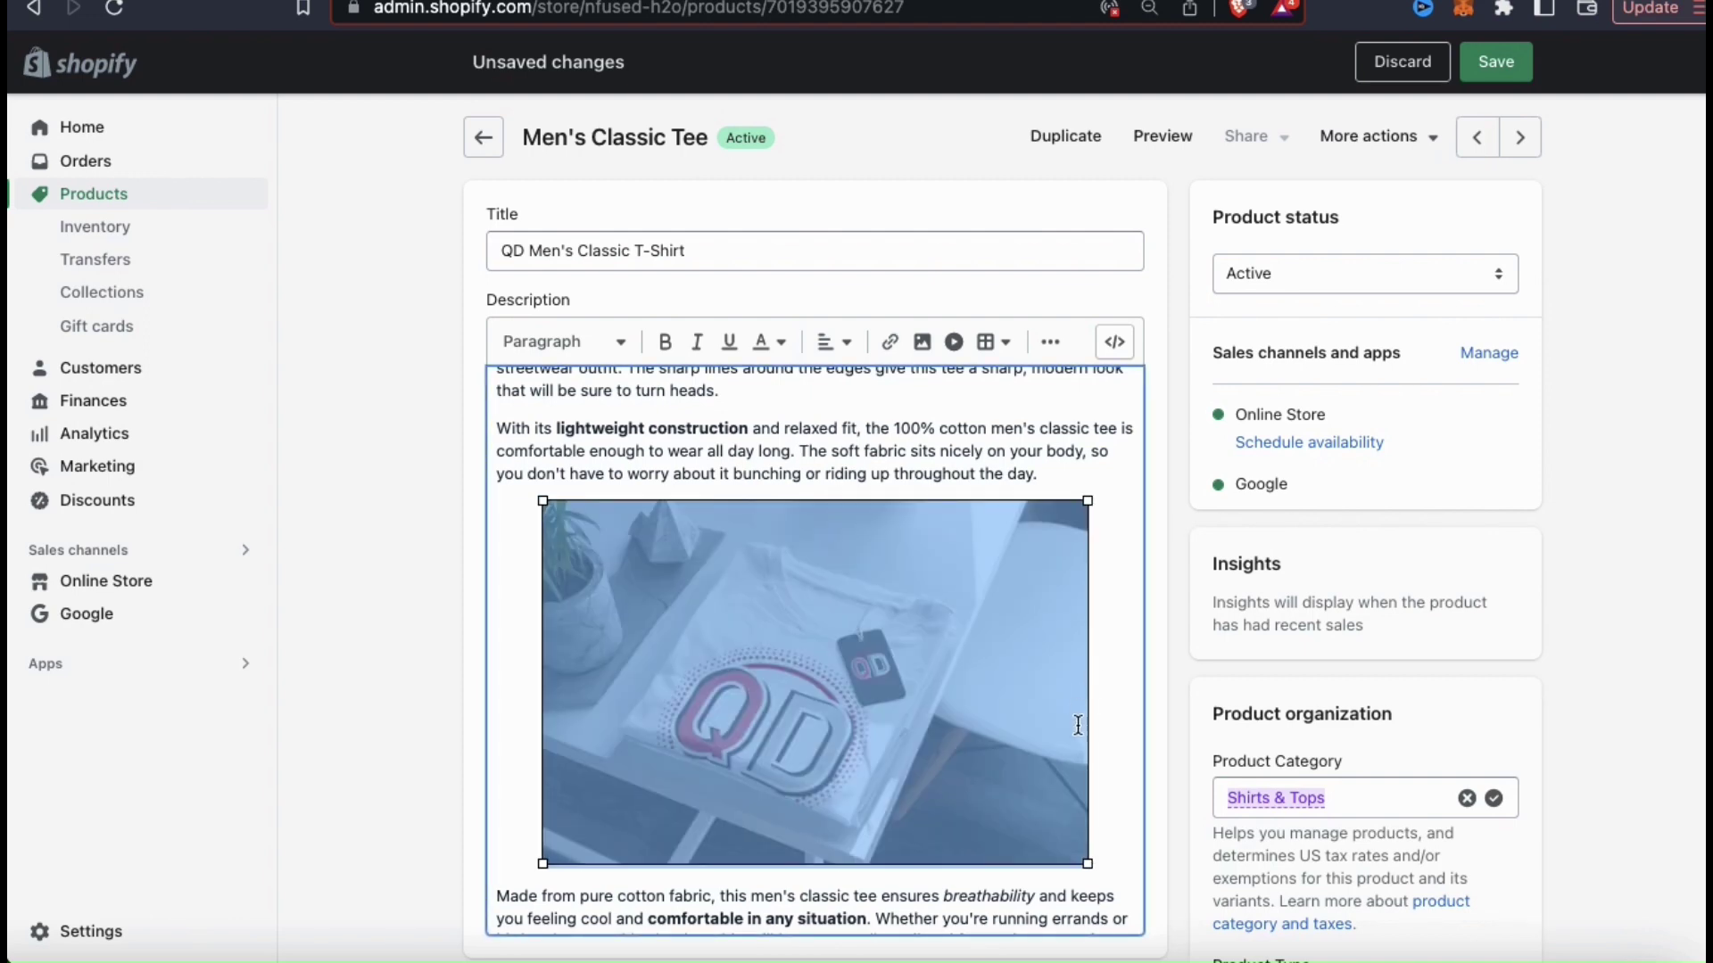
click(1087, 862)
drag(1087, 863, 950, 740)
click(1071, 706)
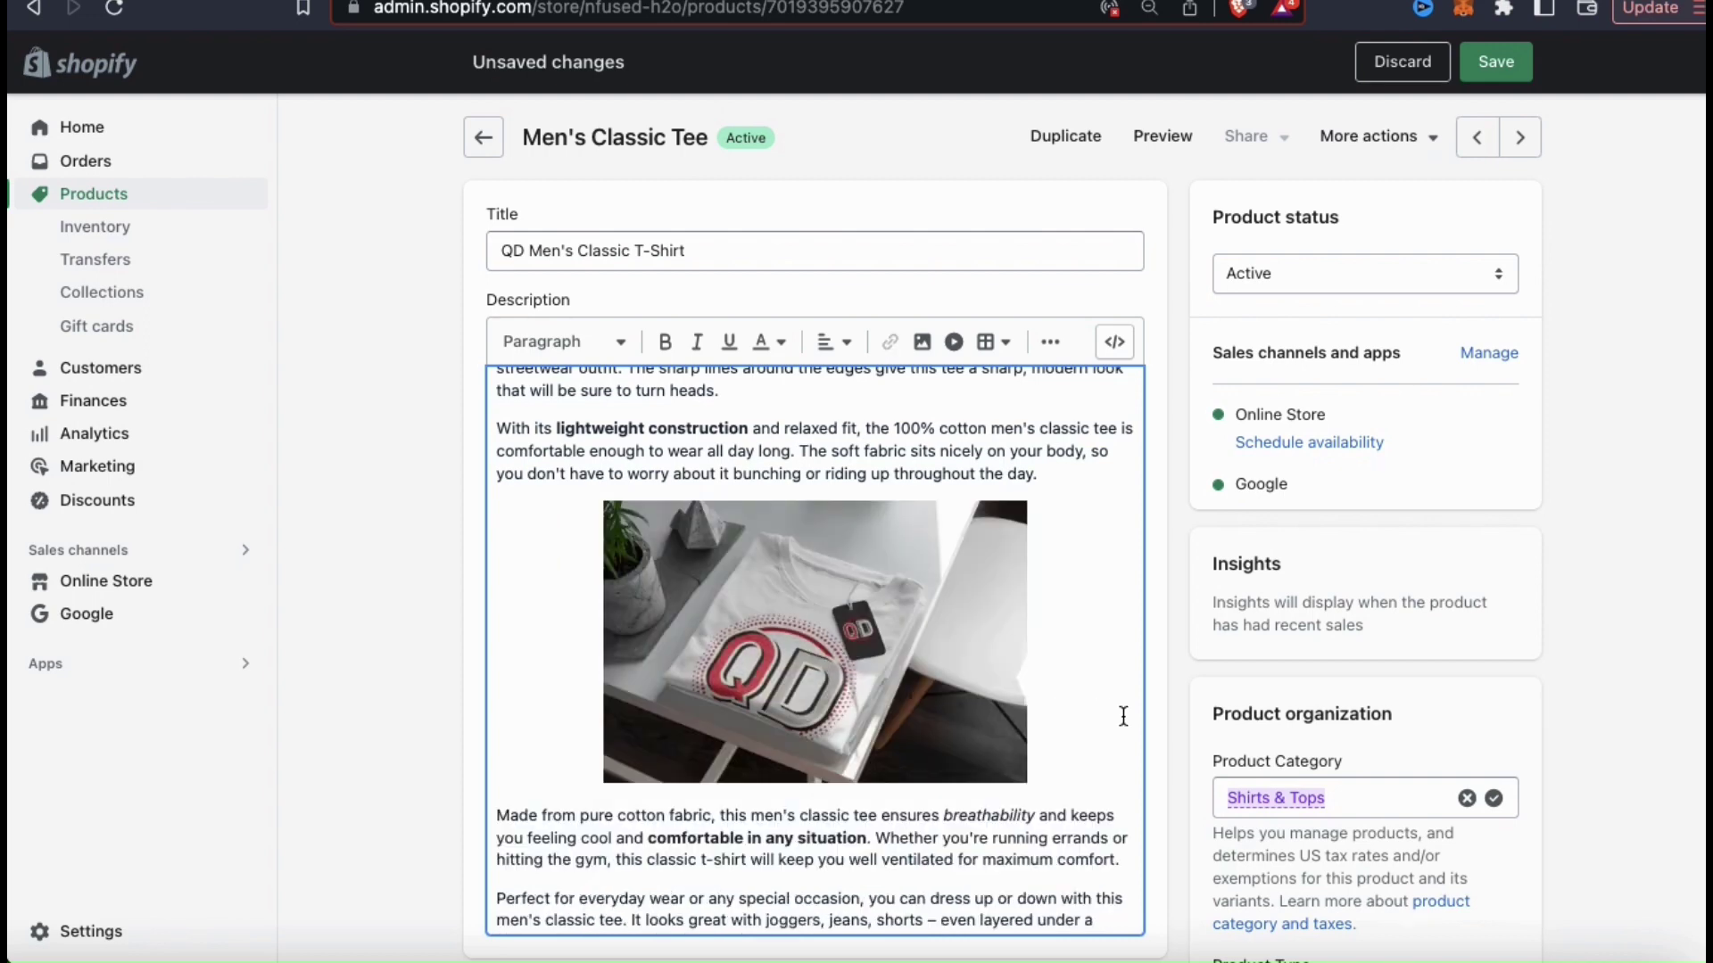
click(1175, 754)
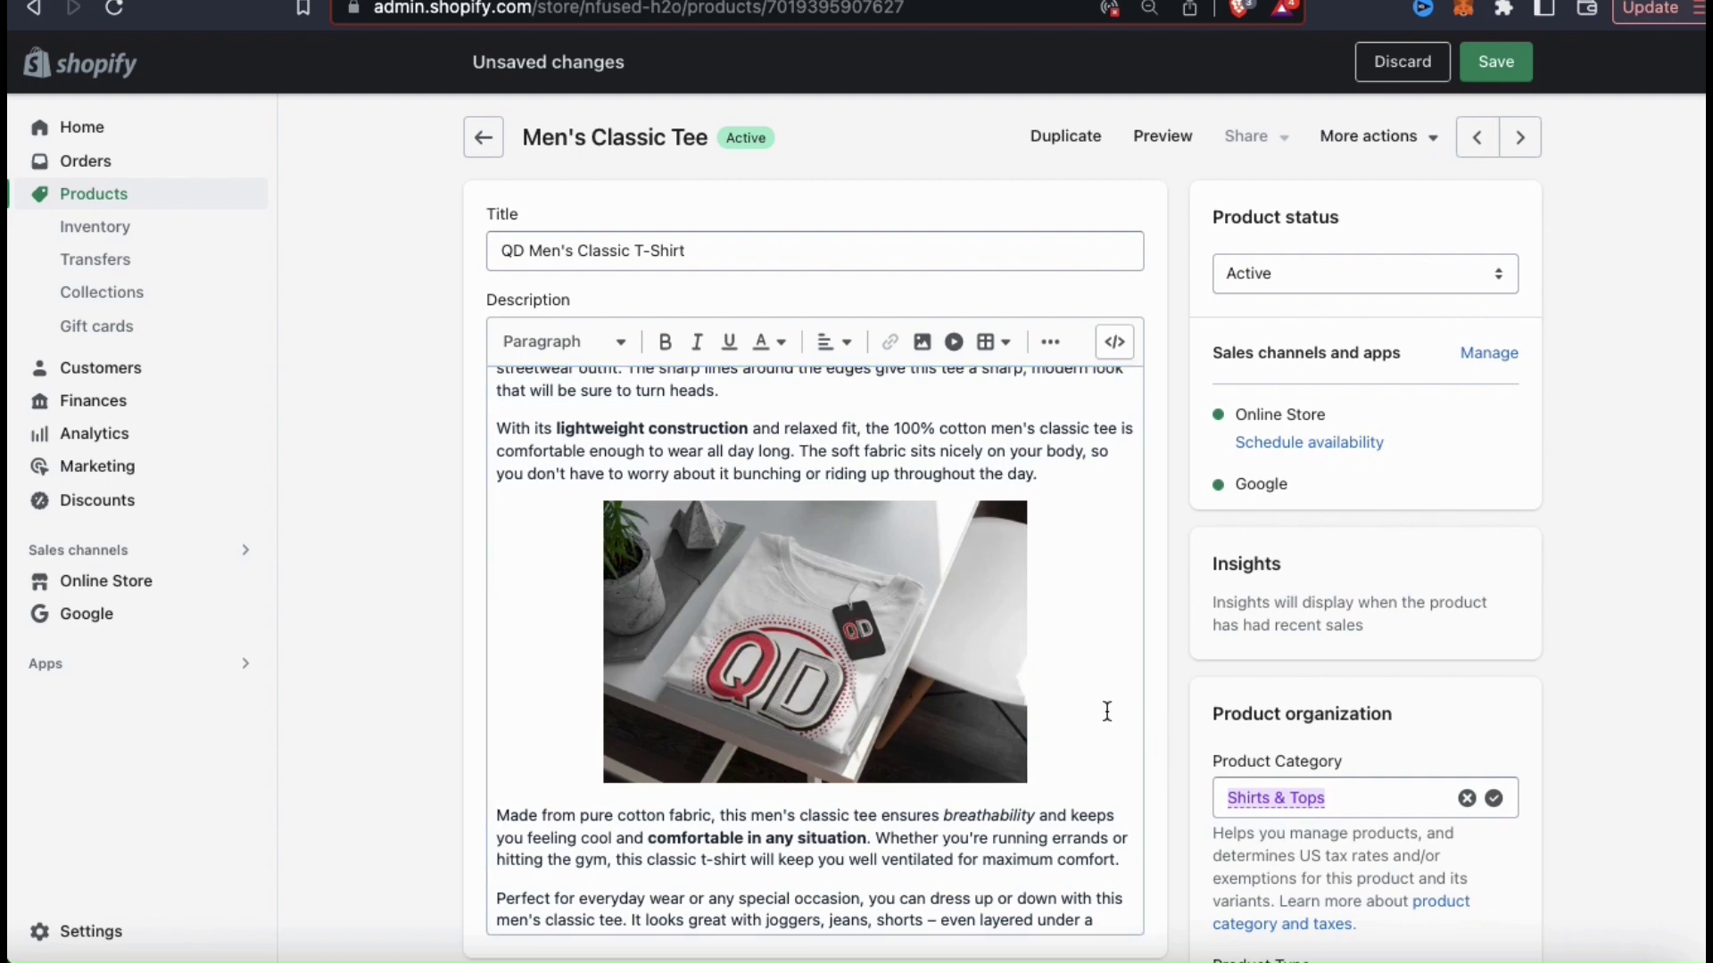
Step: Start inserting a video on the empty line between the last paragraph and the Key Product Features heading
scroll(1106, 710, down, 5)
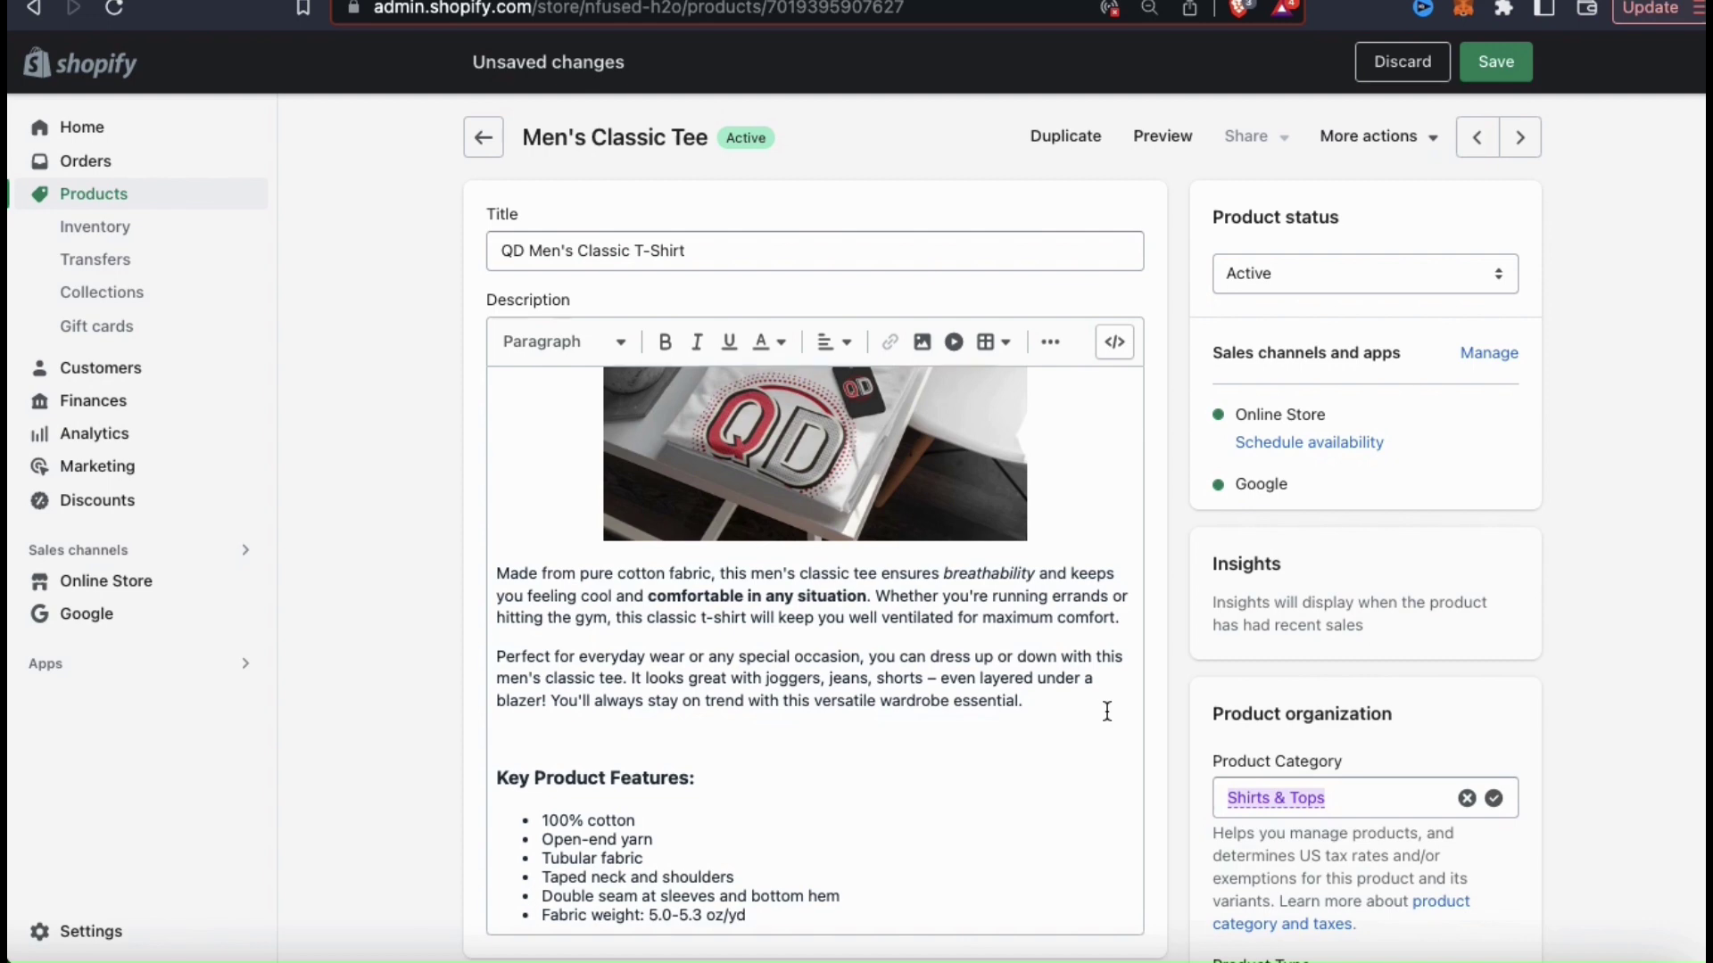
click(1060, 726)
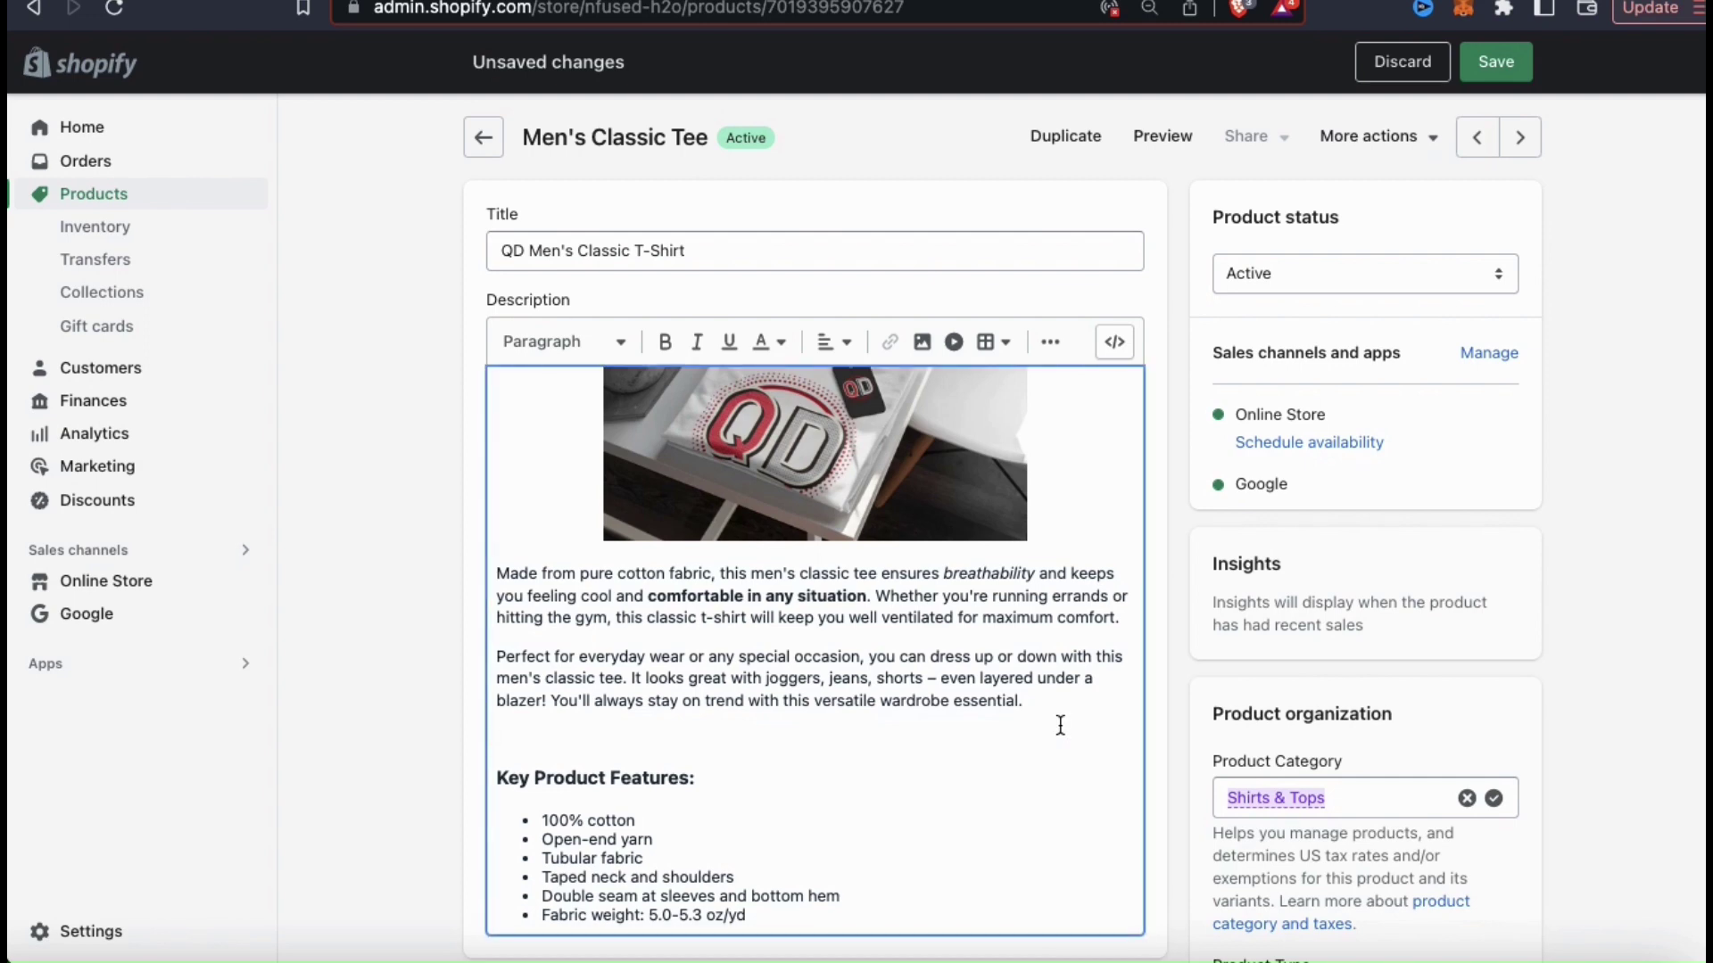
click(954, 343)
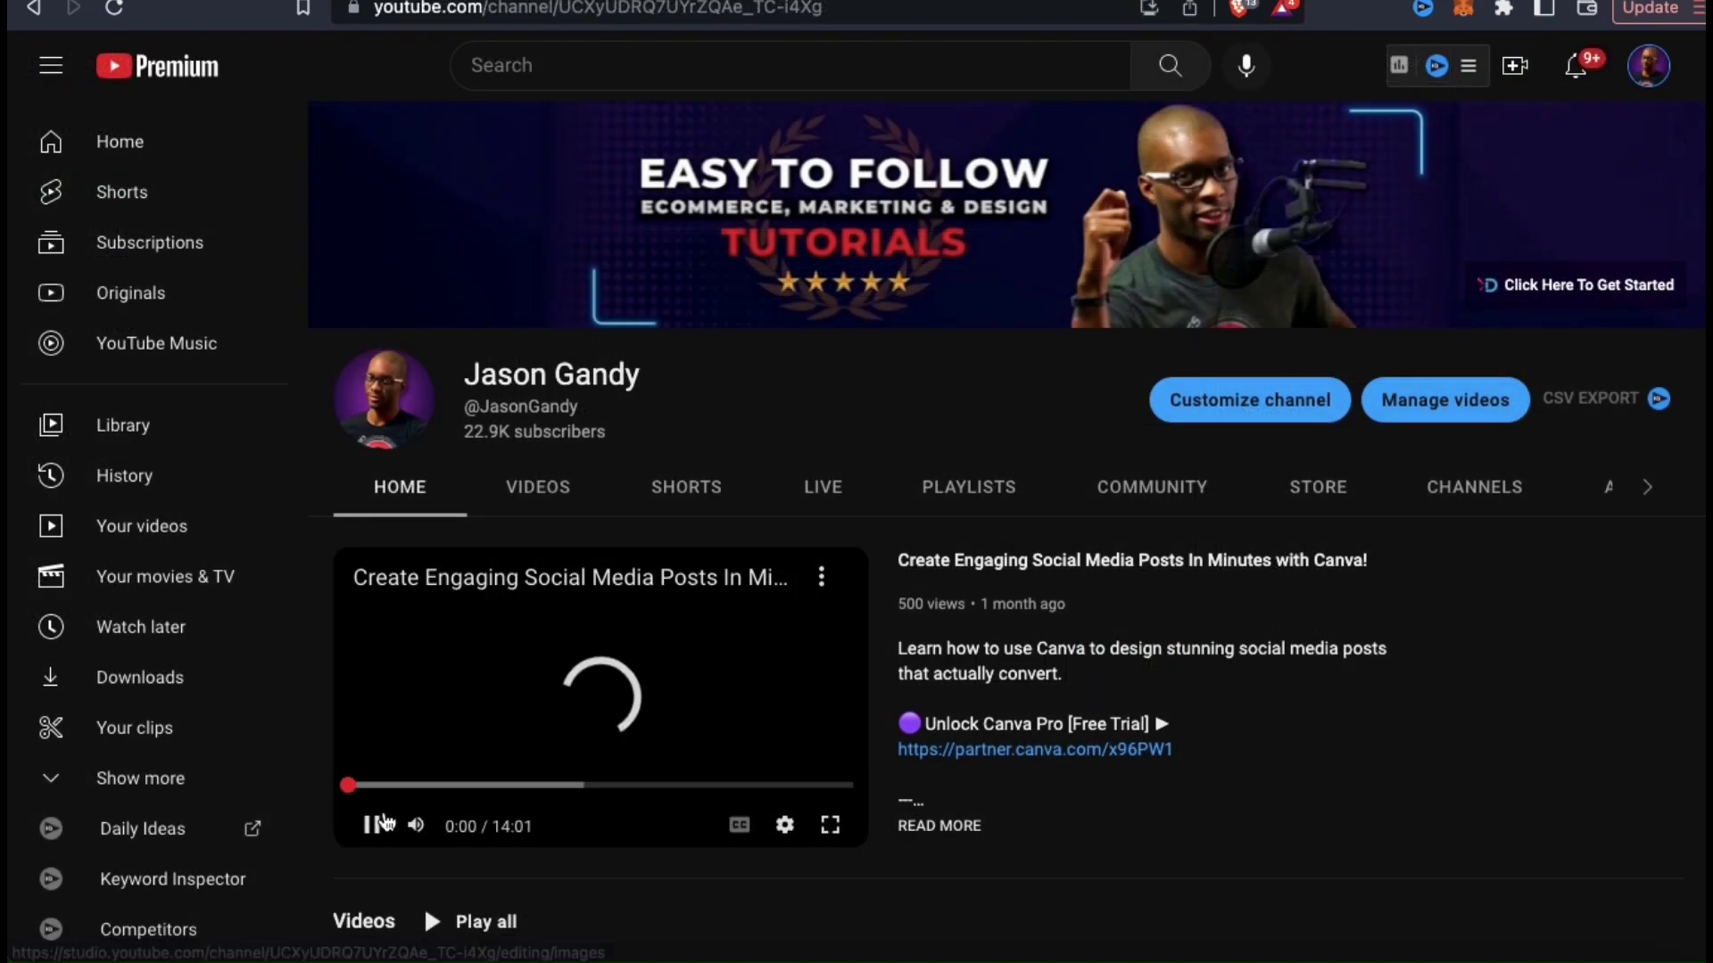
Step: Switch to YouTube and upload the video file 5 Desc Vid.mp4 from the Graphics folder to the channel
click(1515, 65)
click(1527, 129)
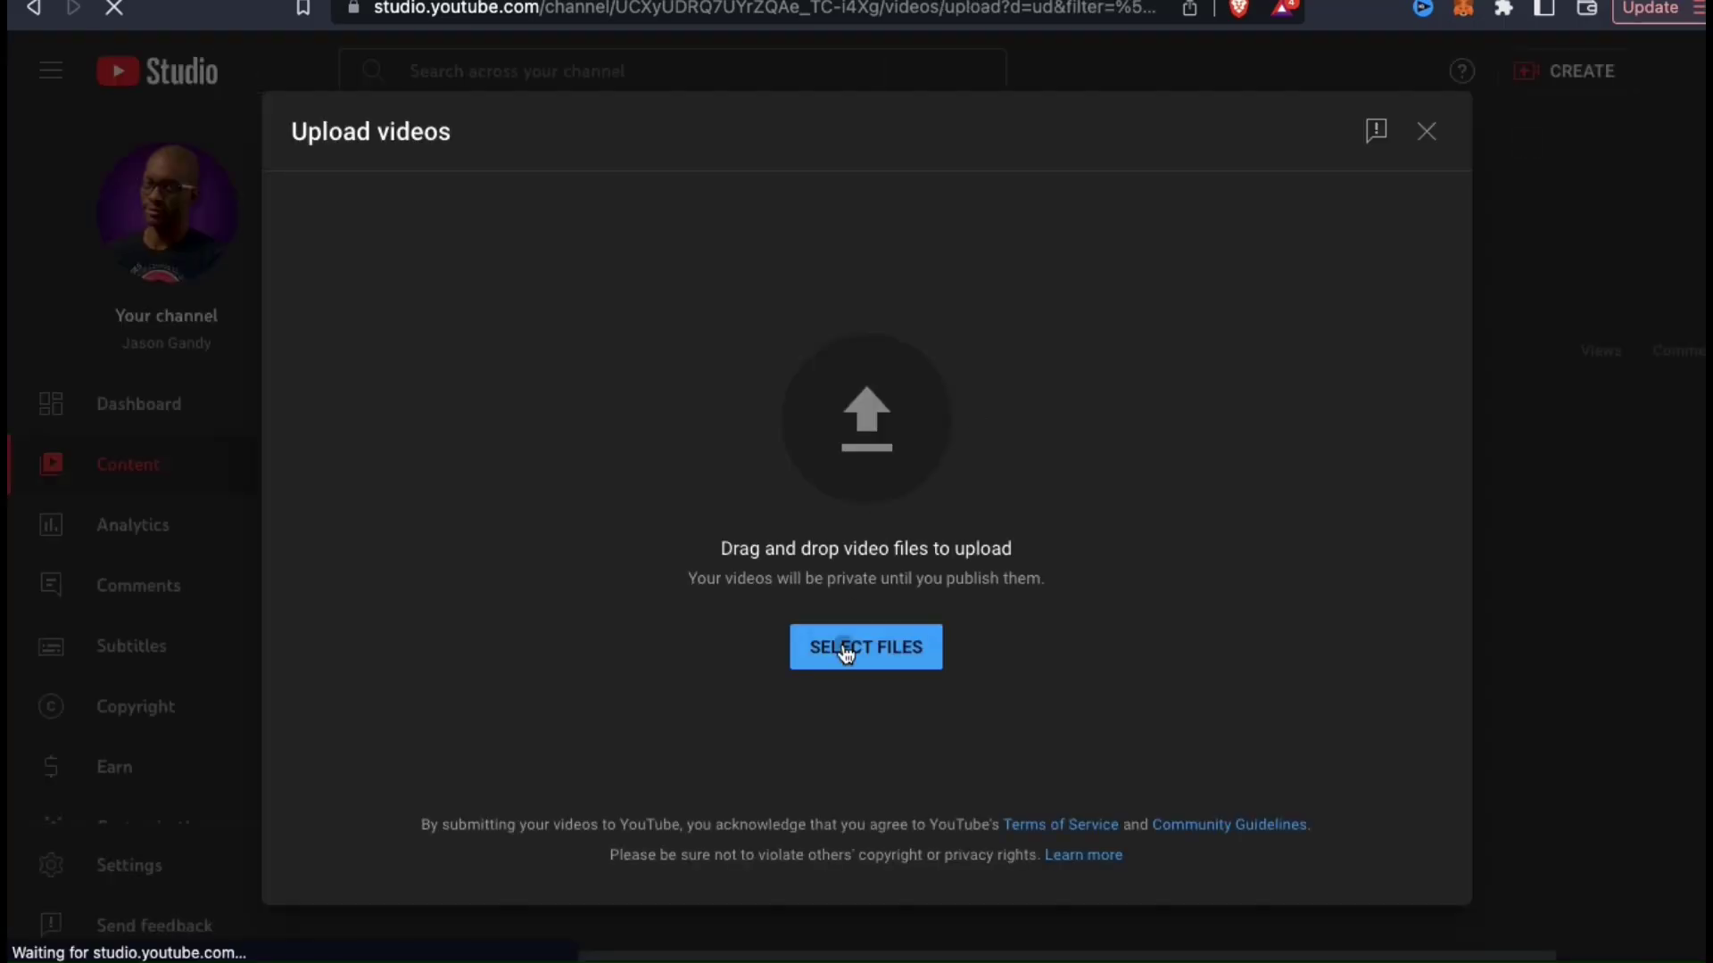
click(844, 648)
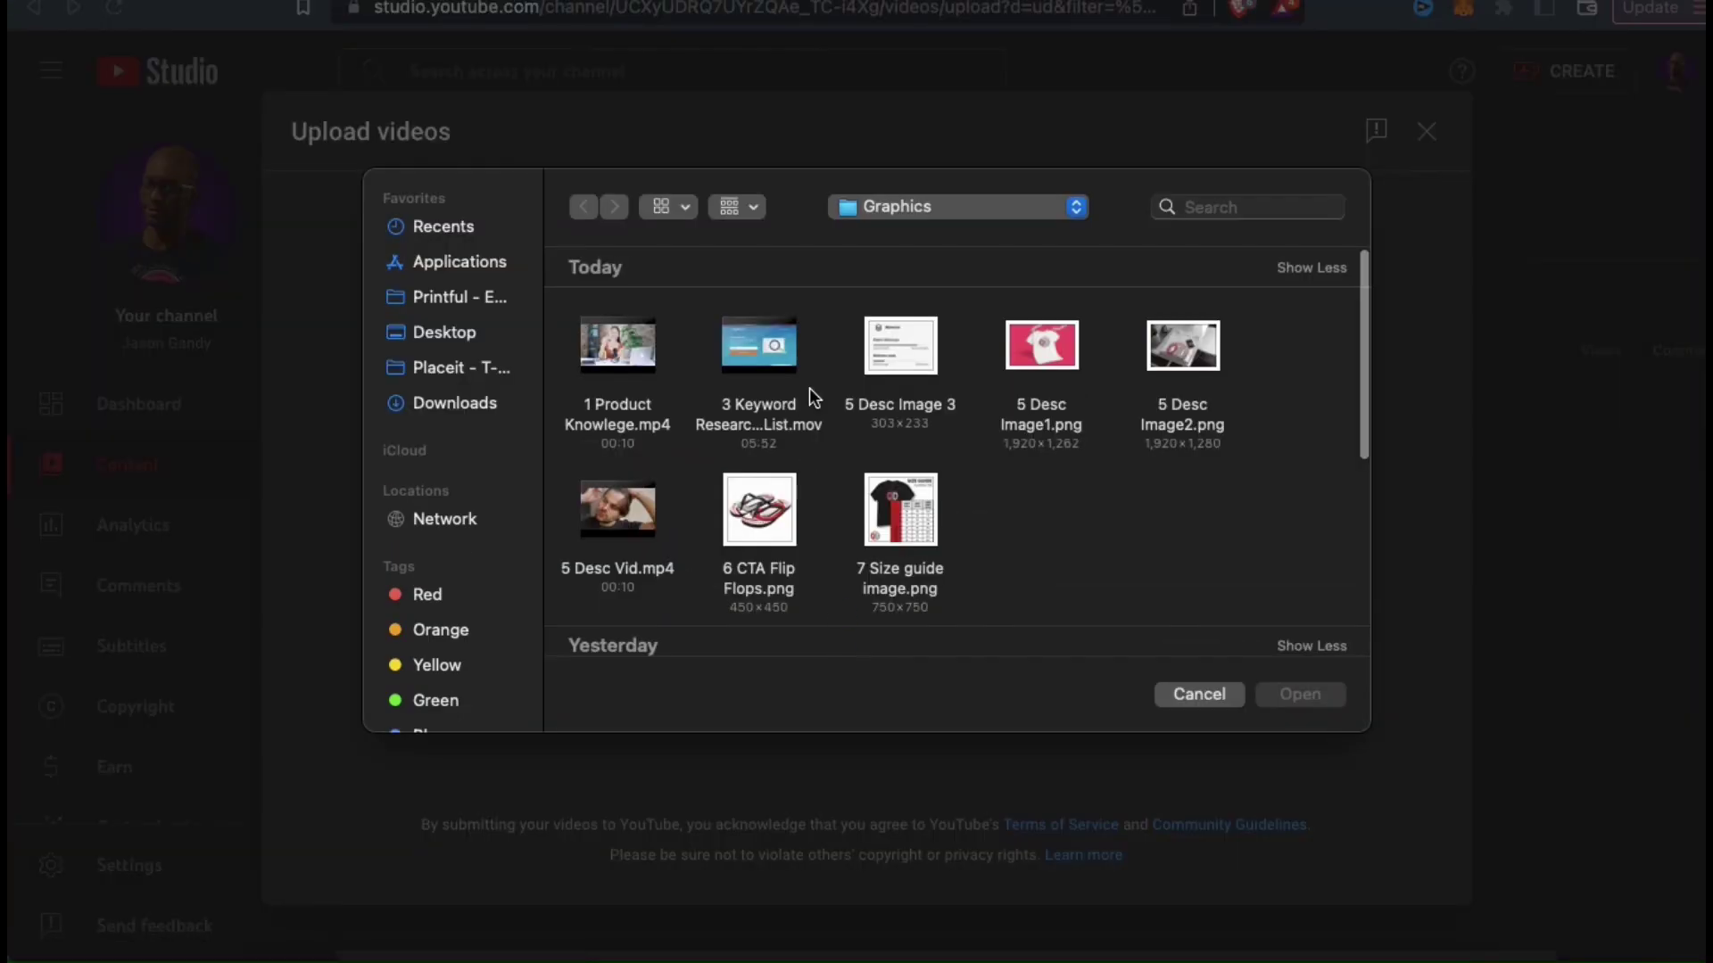
double_click(624, 535)
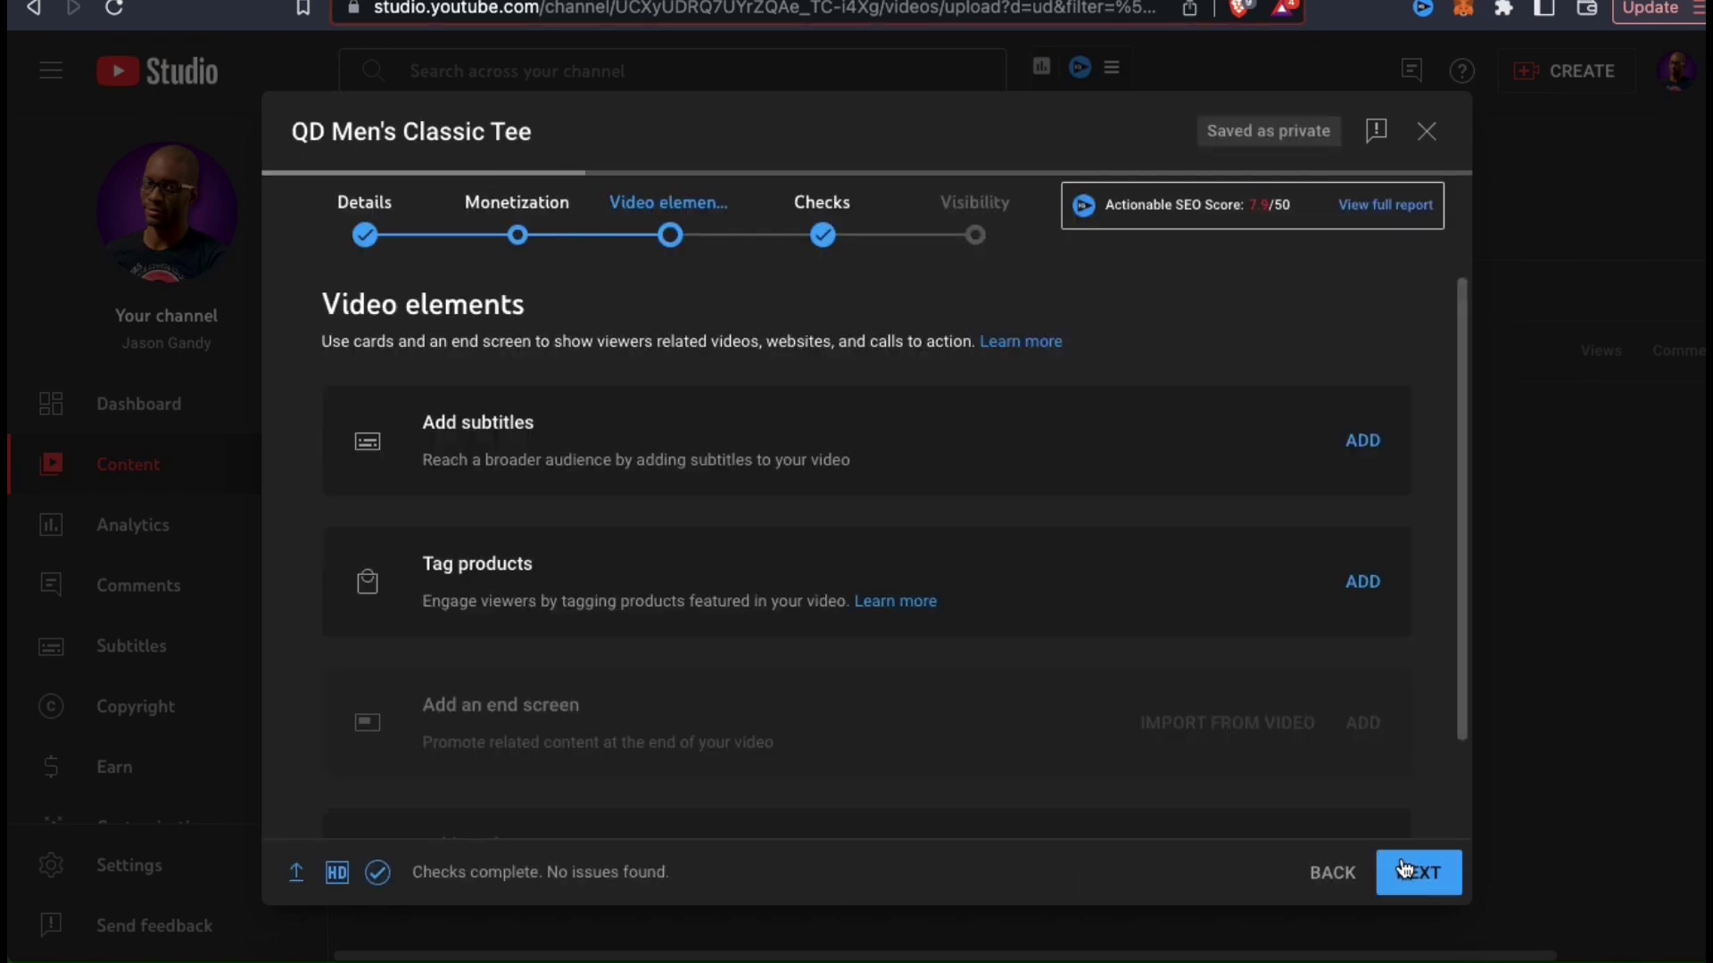
Step: Proceed through the remaining upload stages and save the QD Men's Classic Tee video as Unlisted
click(1403, 863)
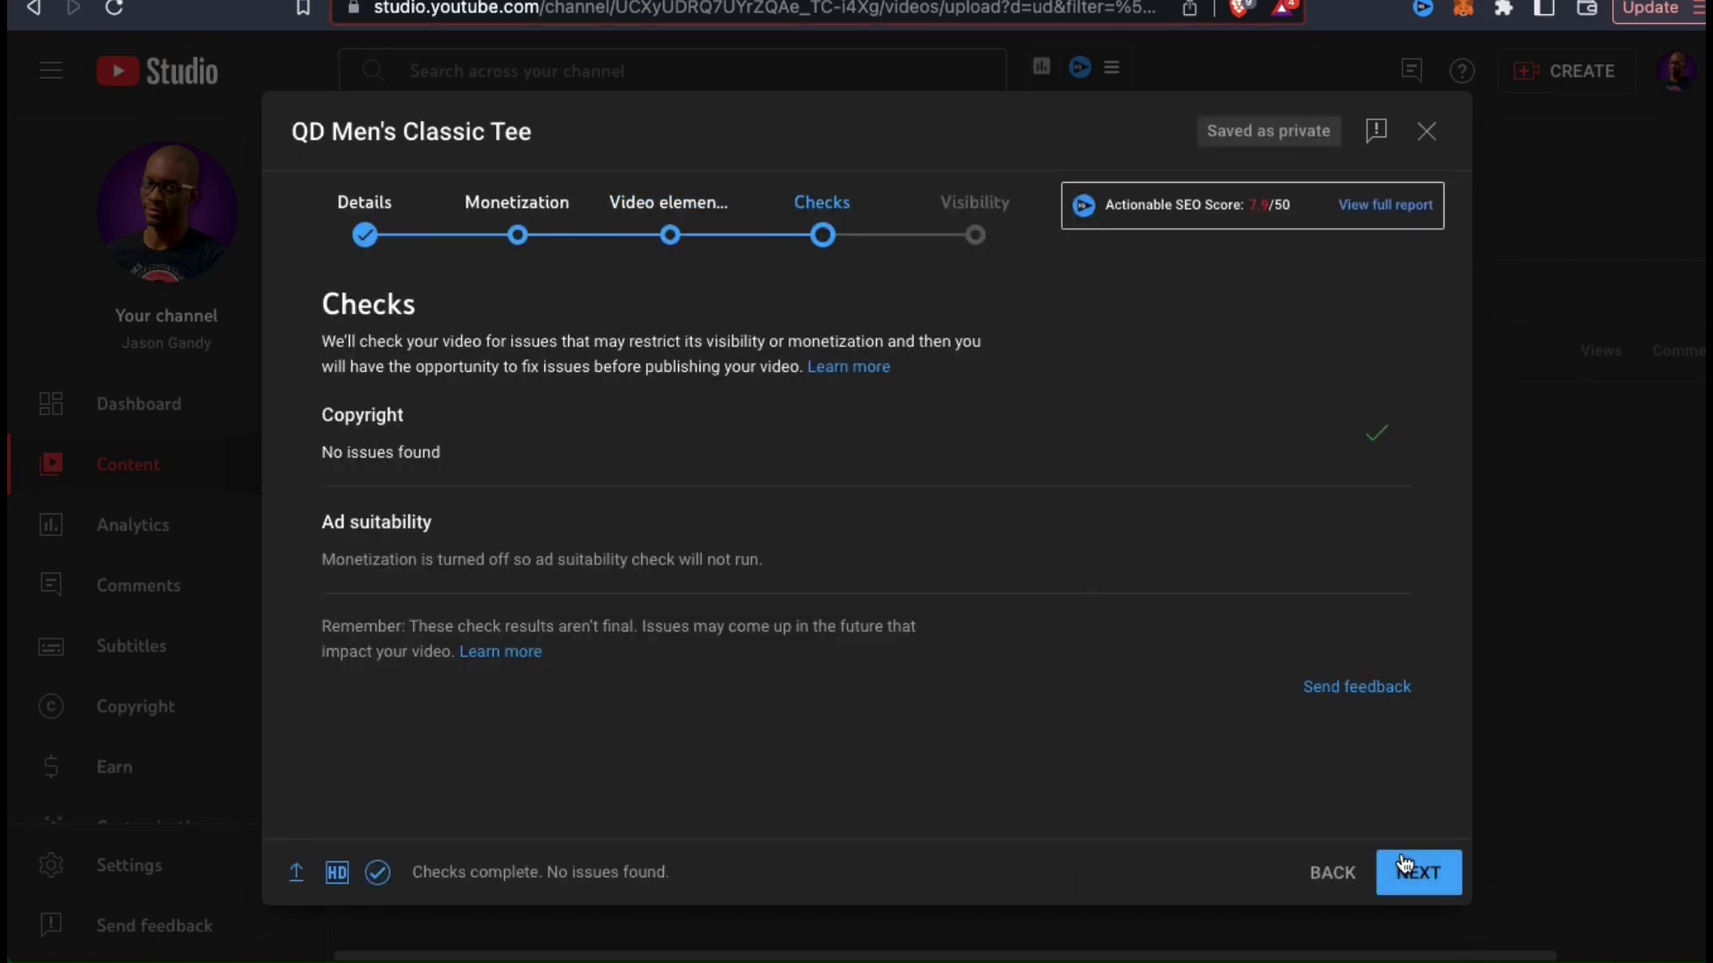
click(1403, 863)
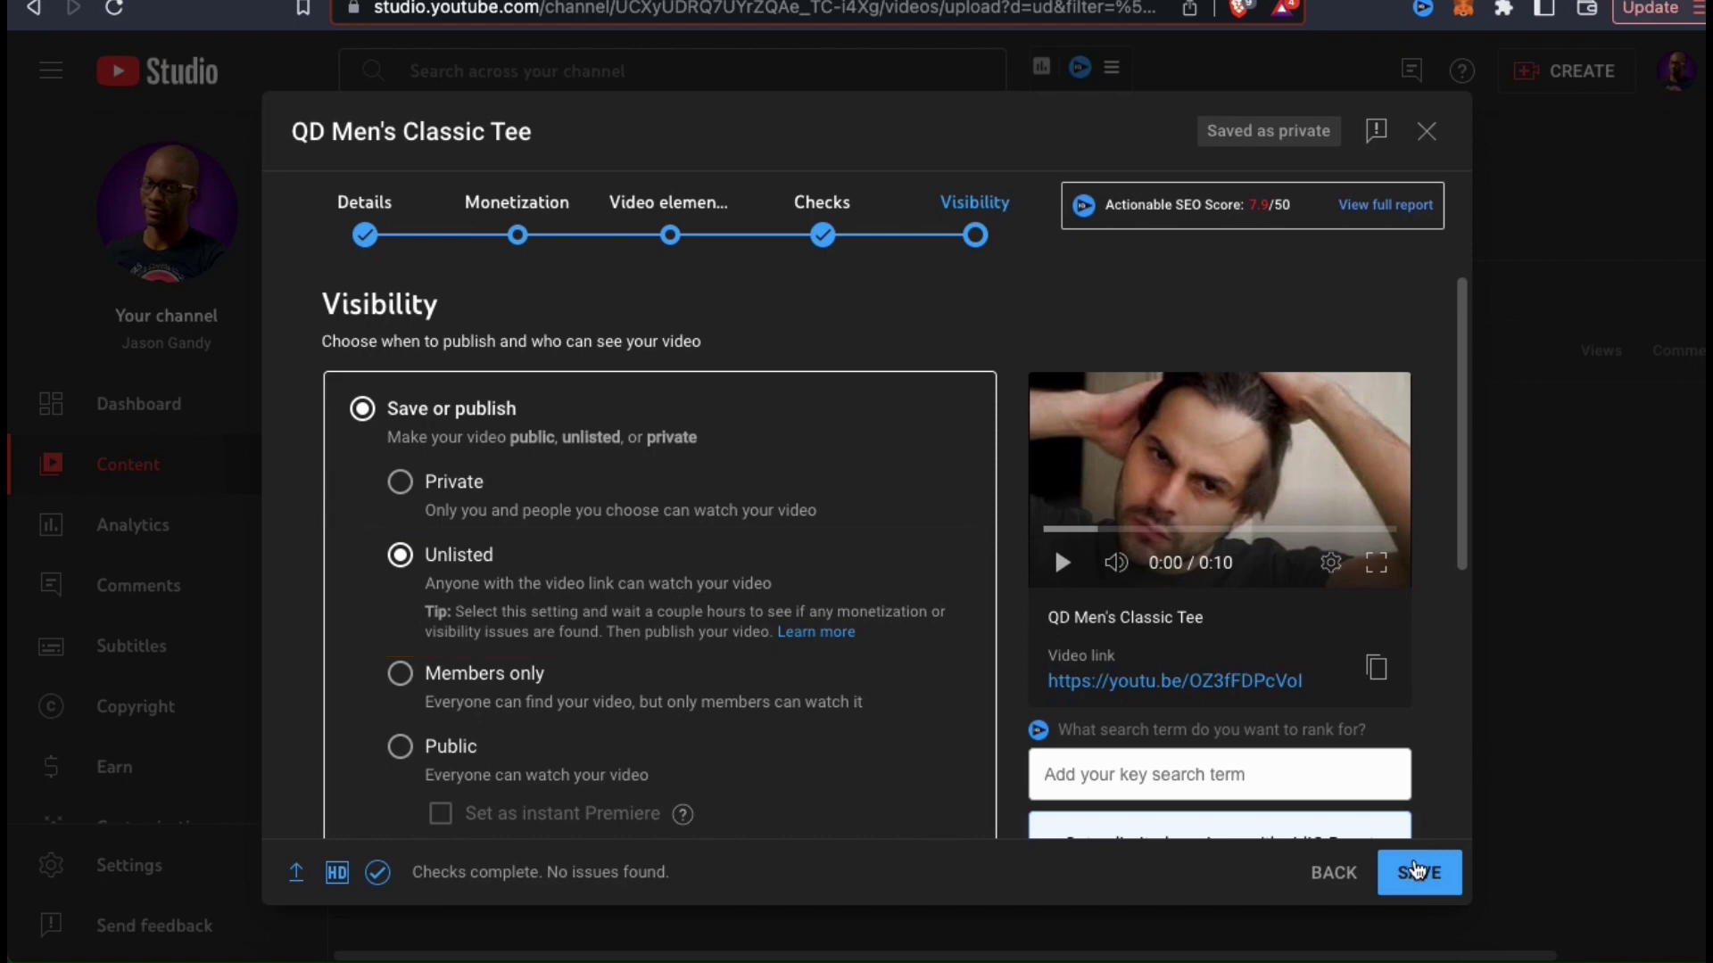
click(1415, 869)
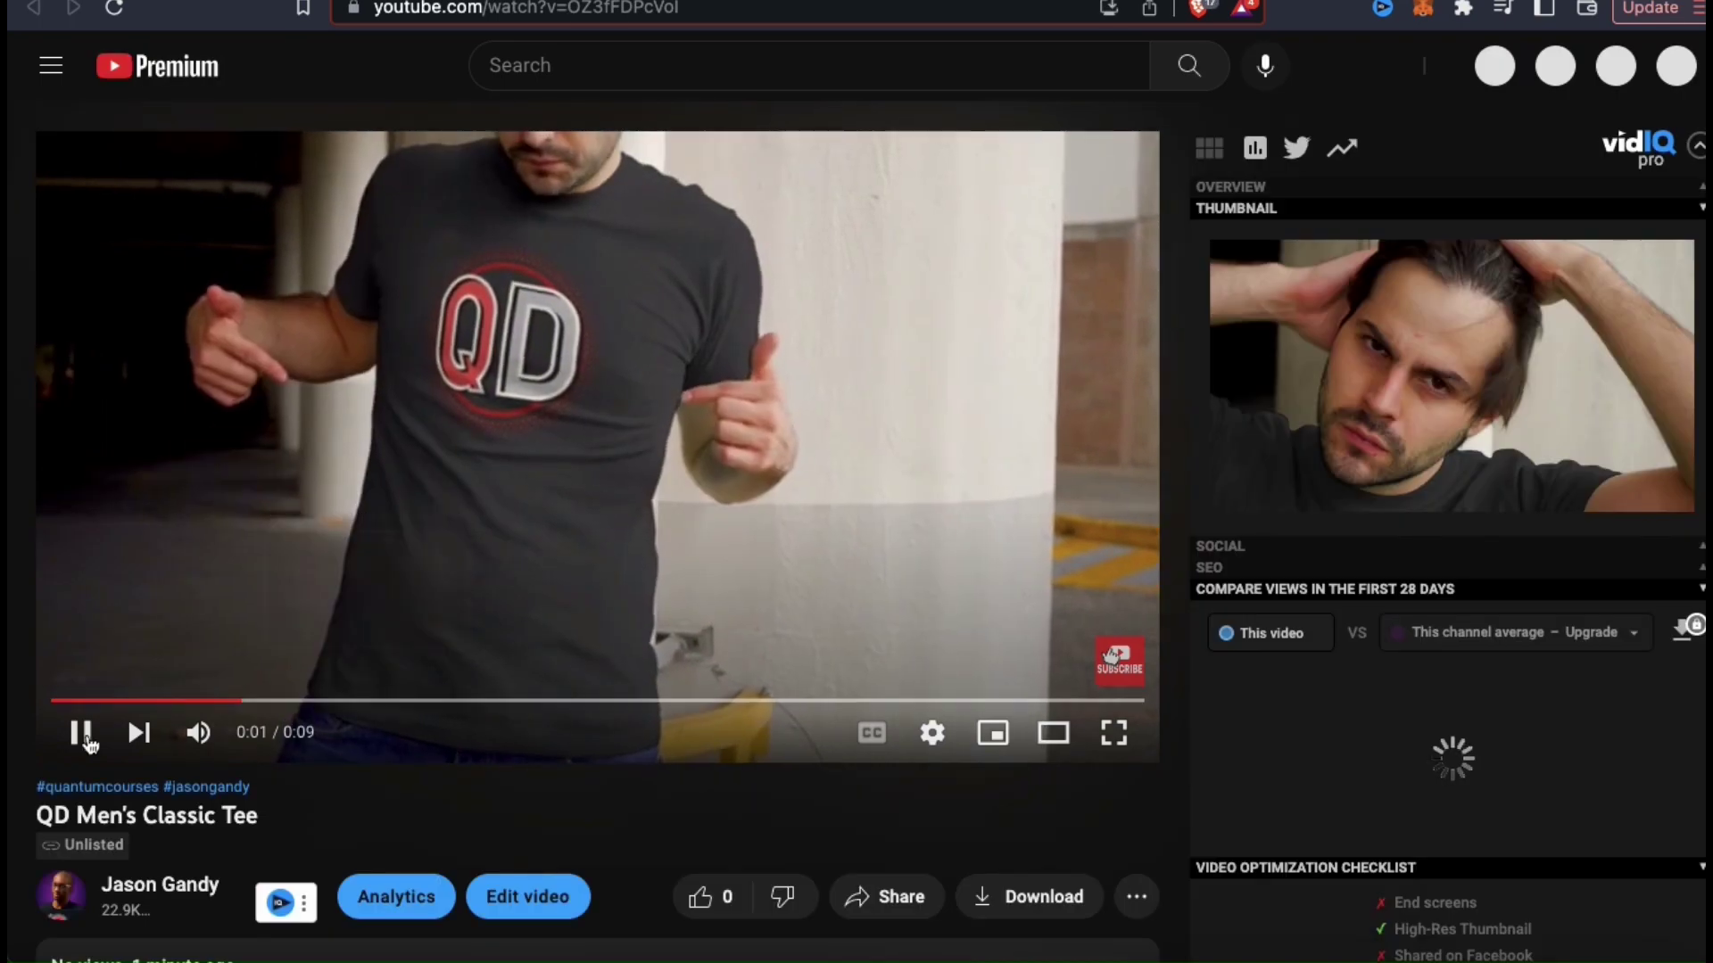
Step: Pause the QD Men's Classic Tee video on its watch page and copy its embed code
click(96, 733)
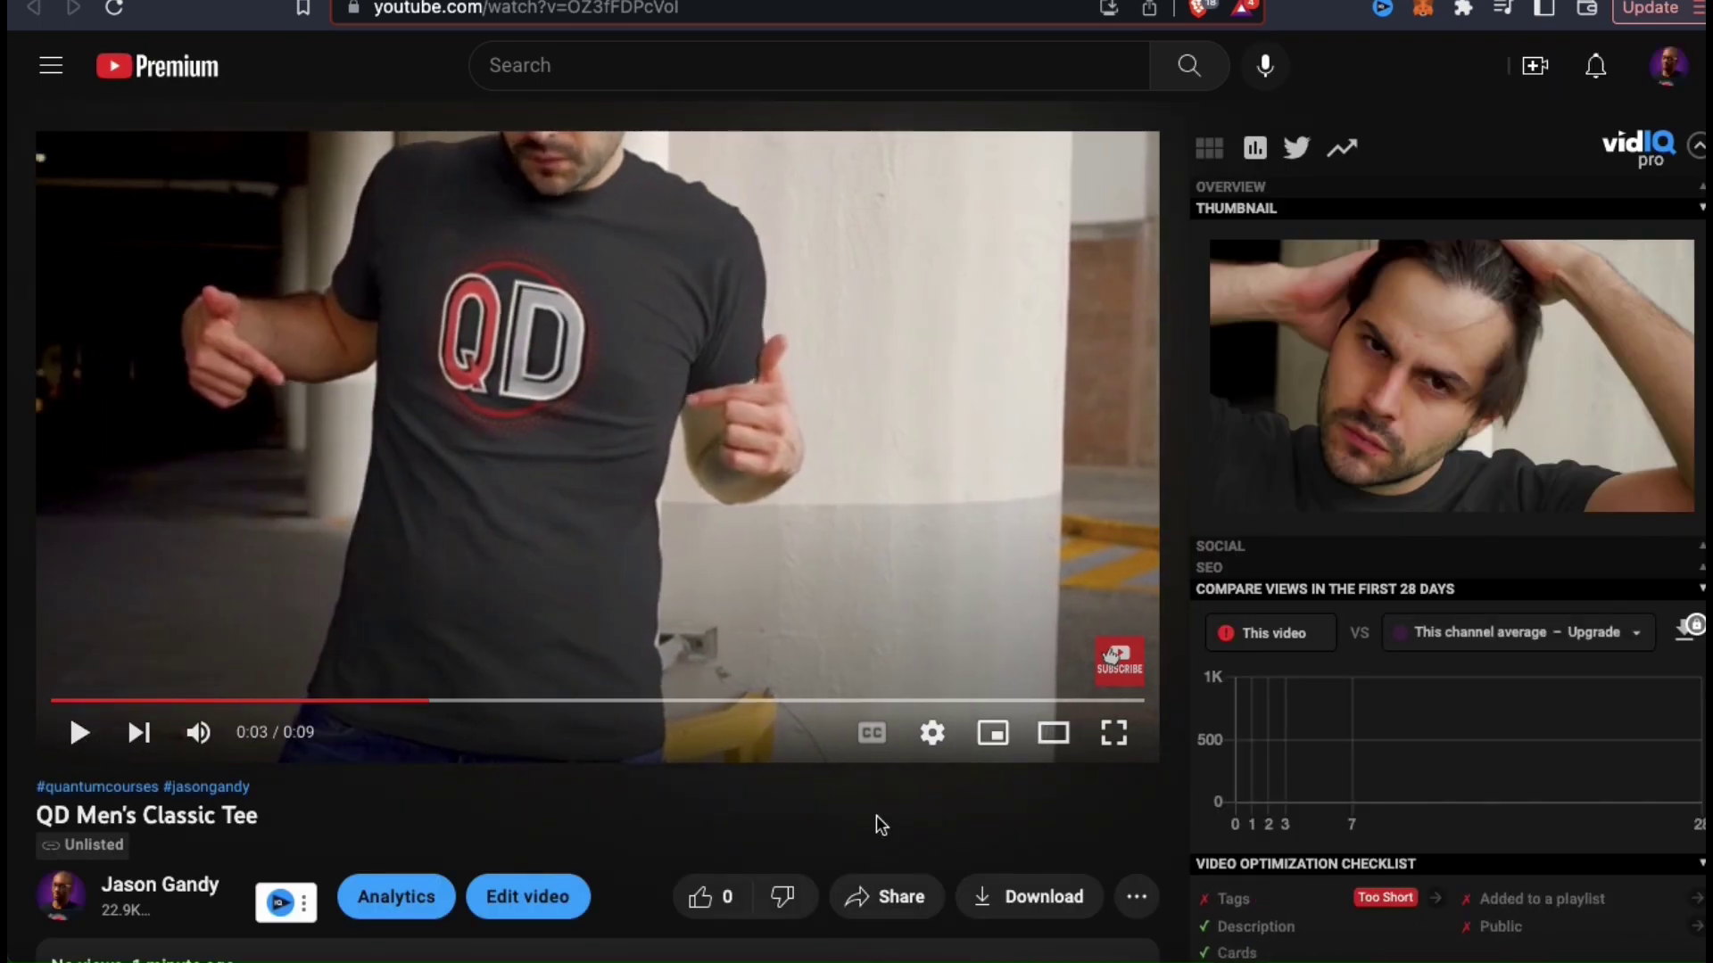
click(886, 915)
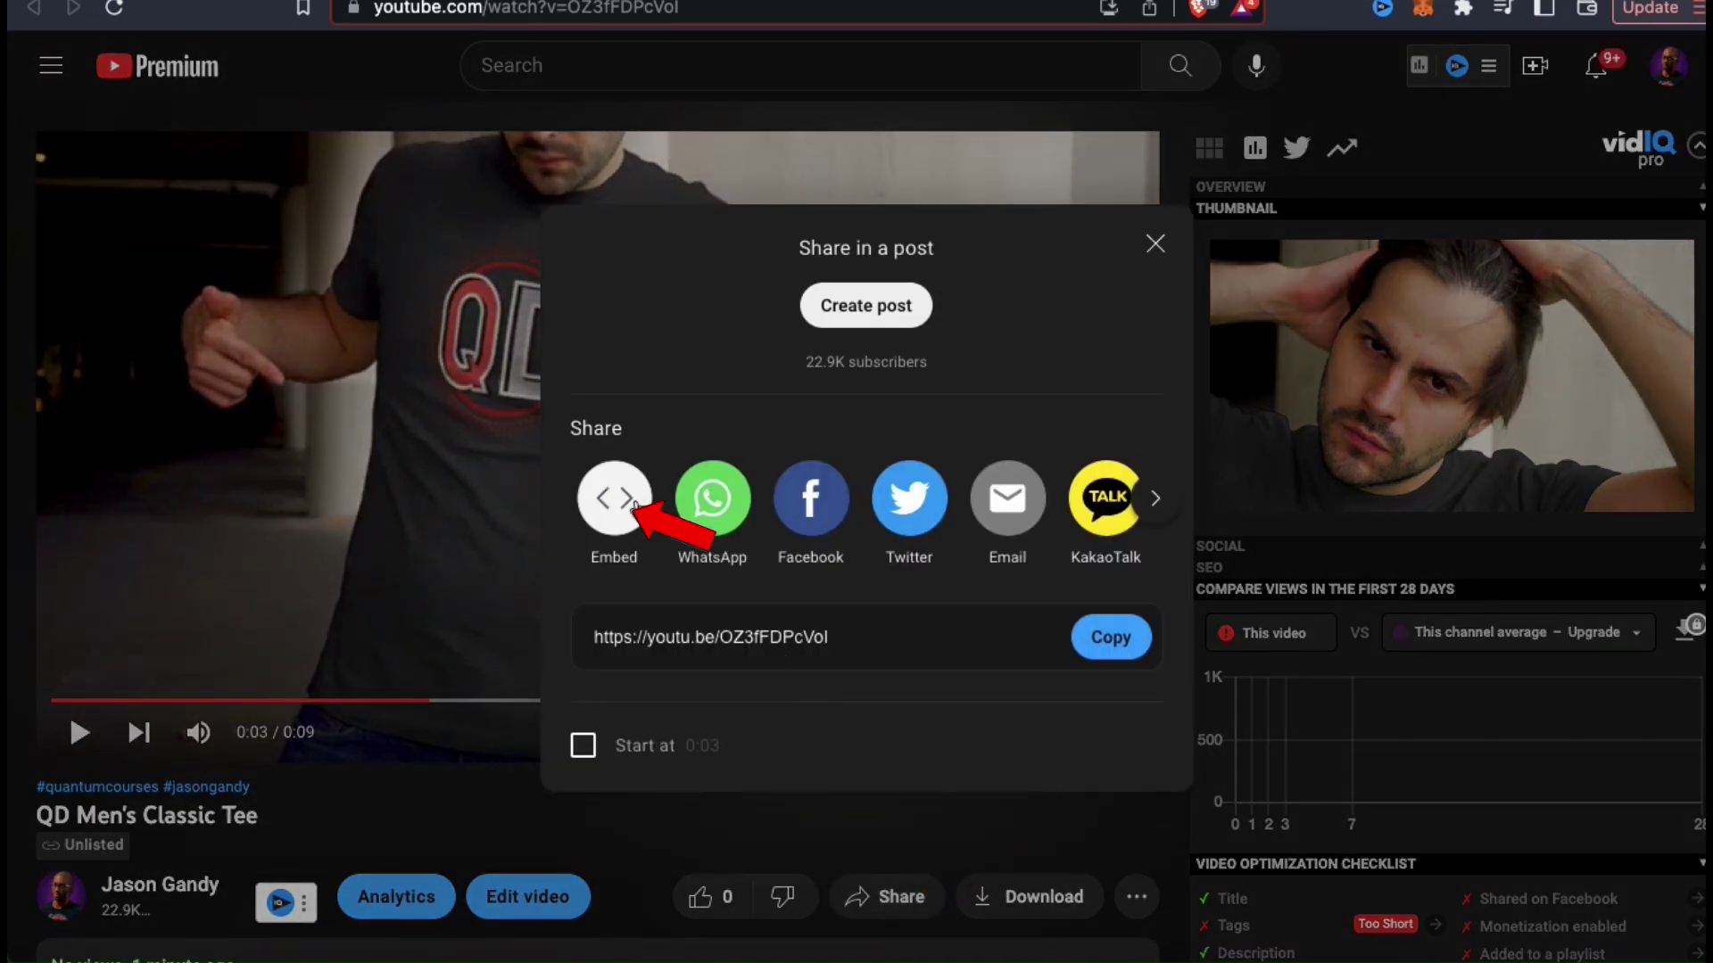
click(628, 503)
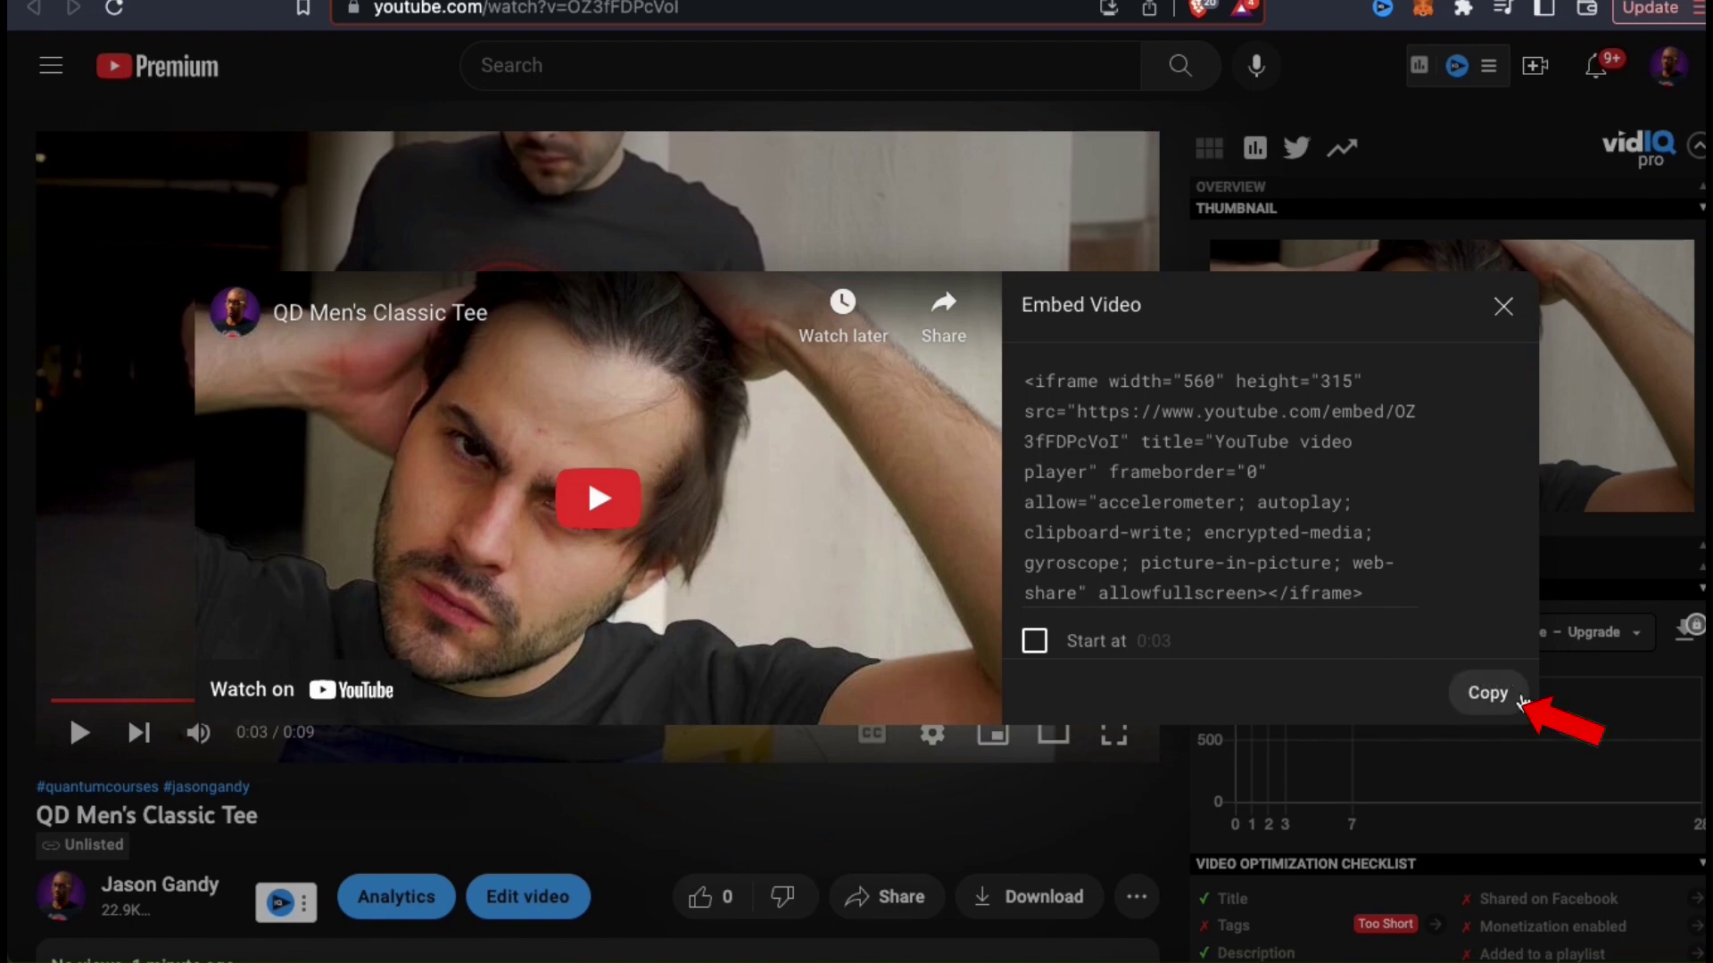
click(1487, 693)
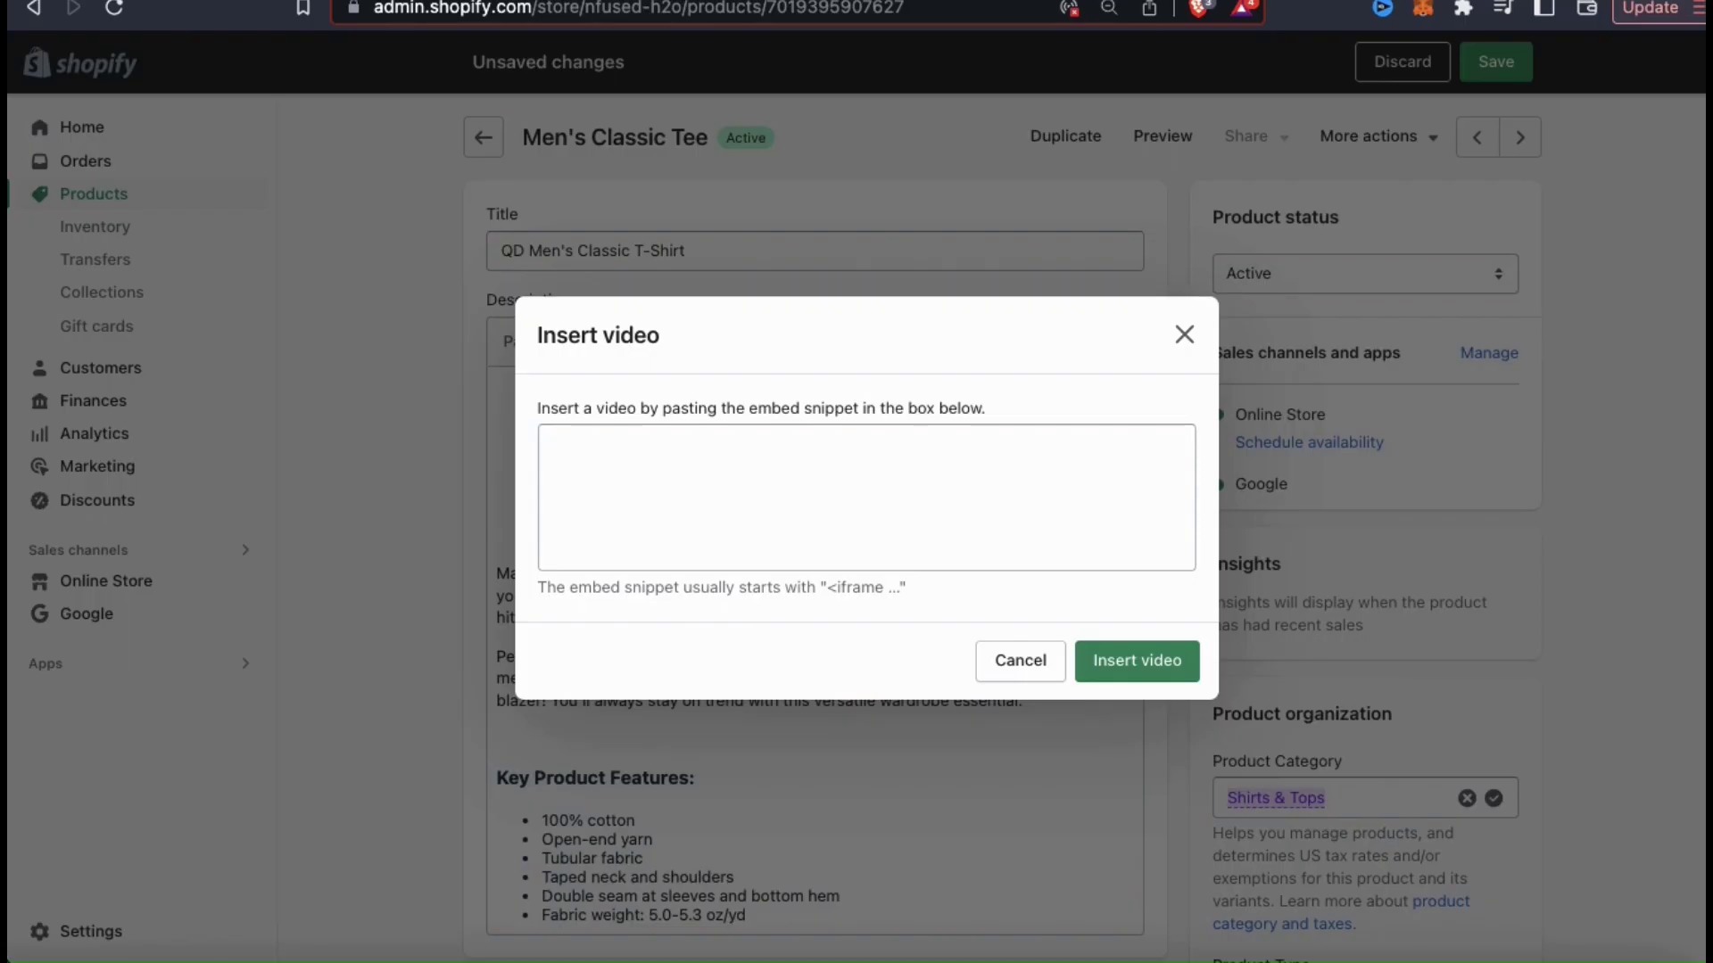
Step: Switch back to Shopify, paste the YouTube iframe snippet and insert the video into the product description
right_click(765, 462)
click(808, 650)
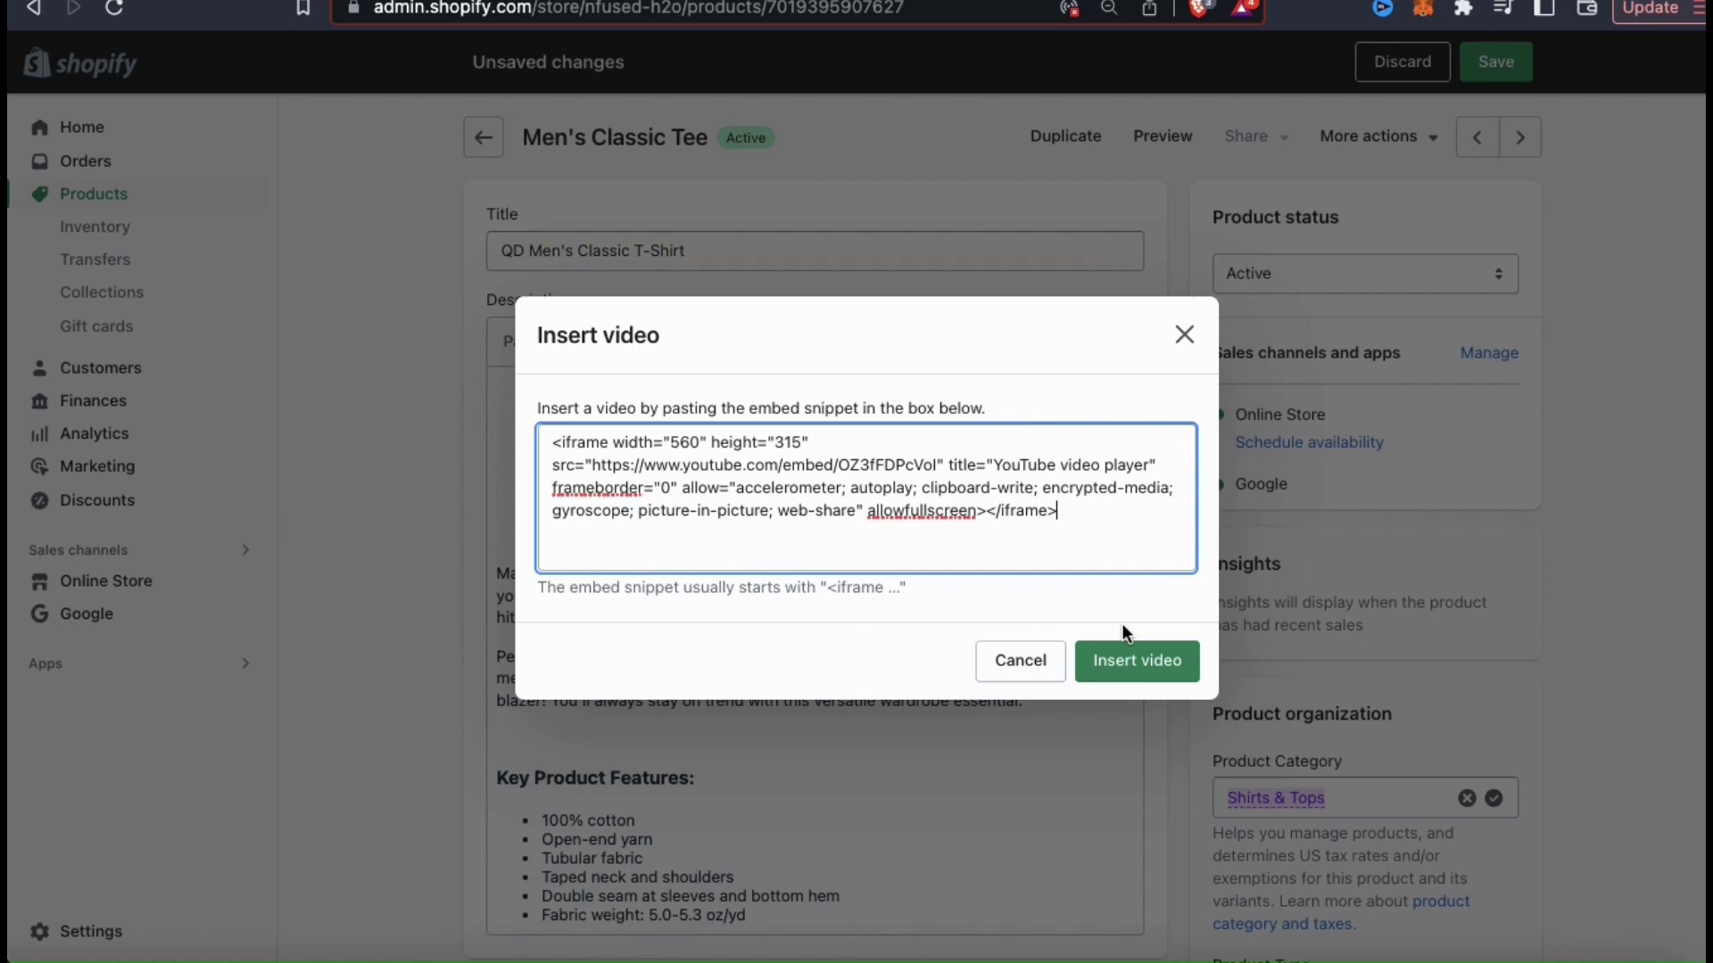
click(1129, 677)
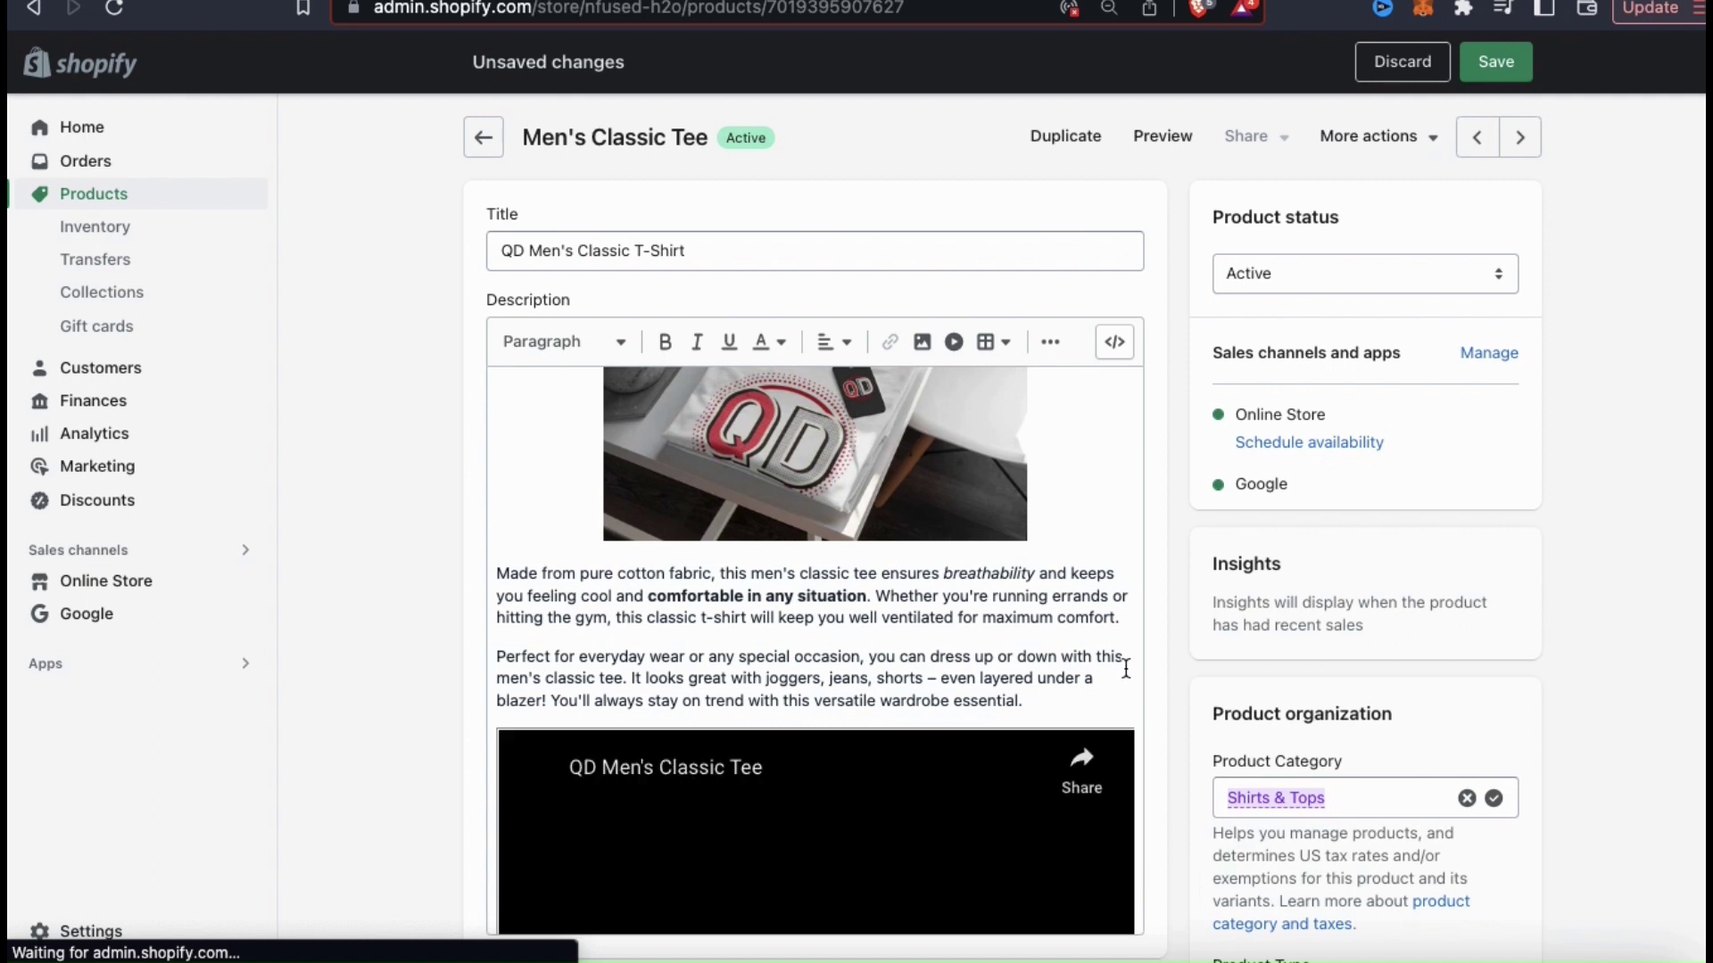
Step: Review the product description from the opening text through the image and embedded video to the key product features list
scroll(1126, 668, down, 5)
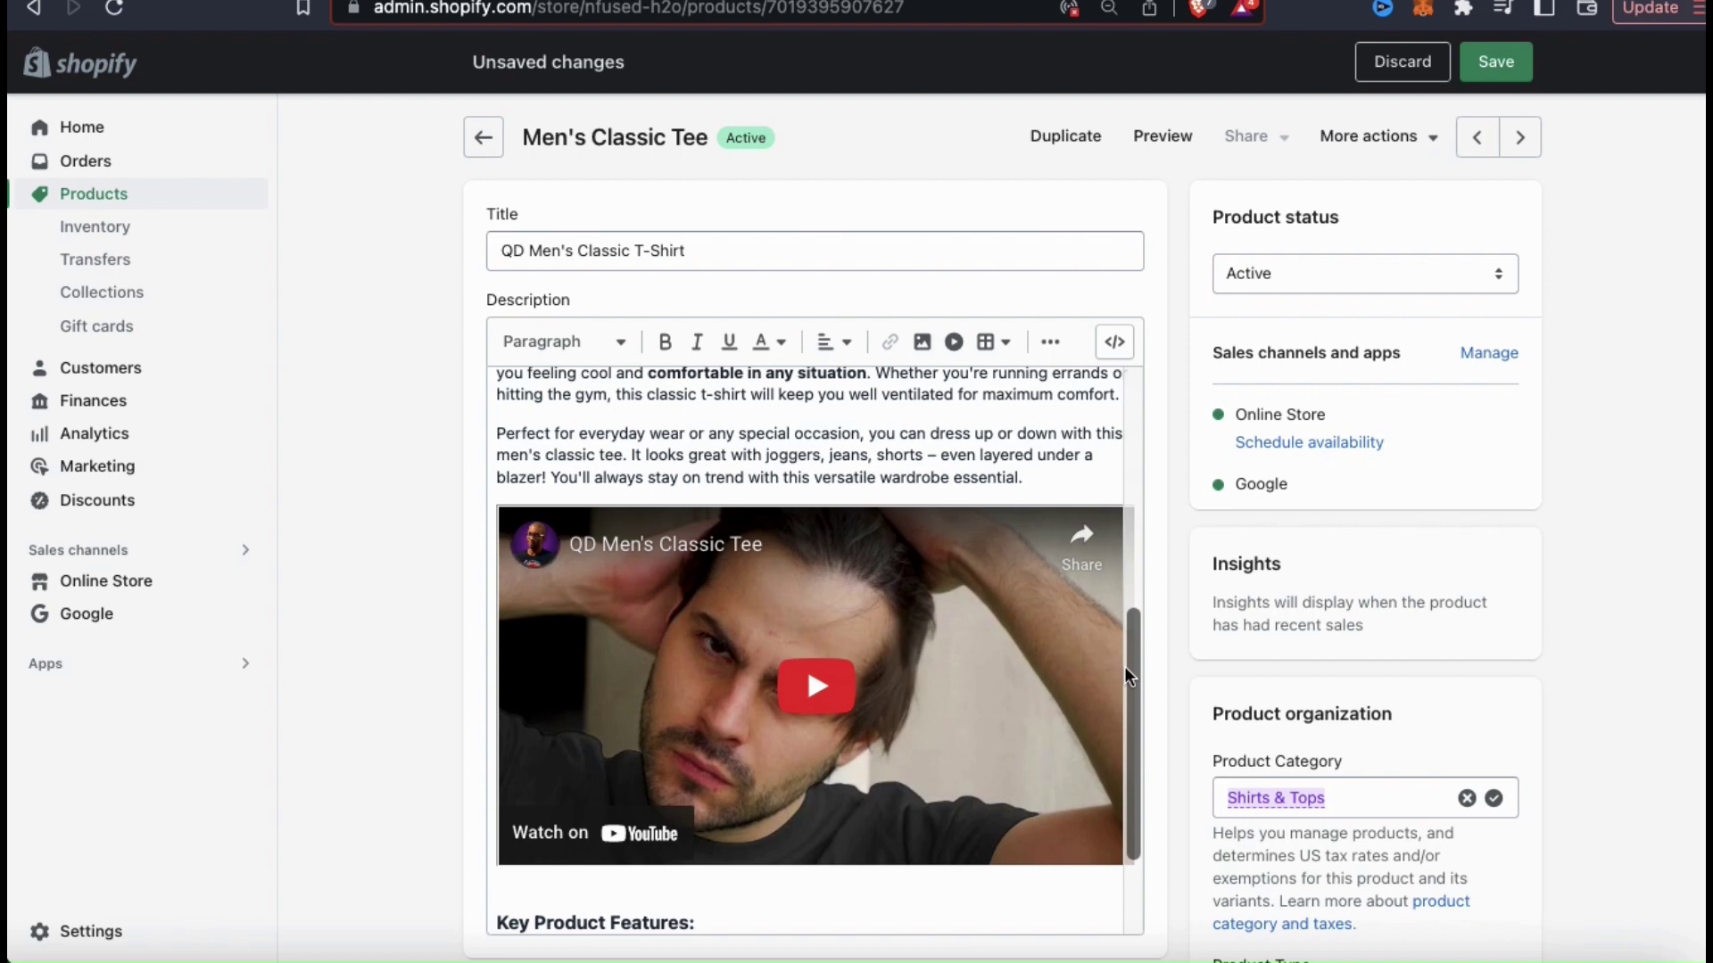
scroll(1066, 683, up, 5)
scroll(1068, 683, up, 3)
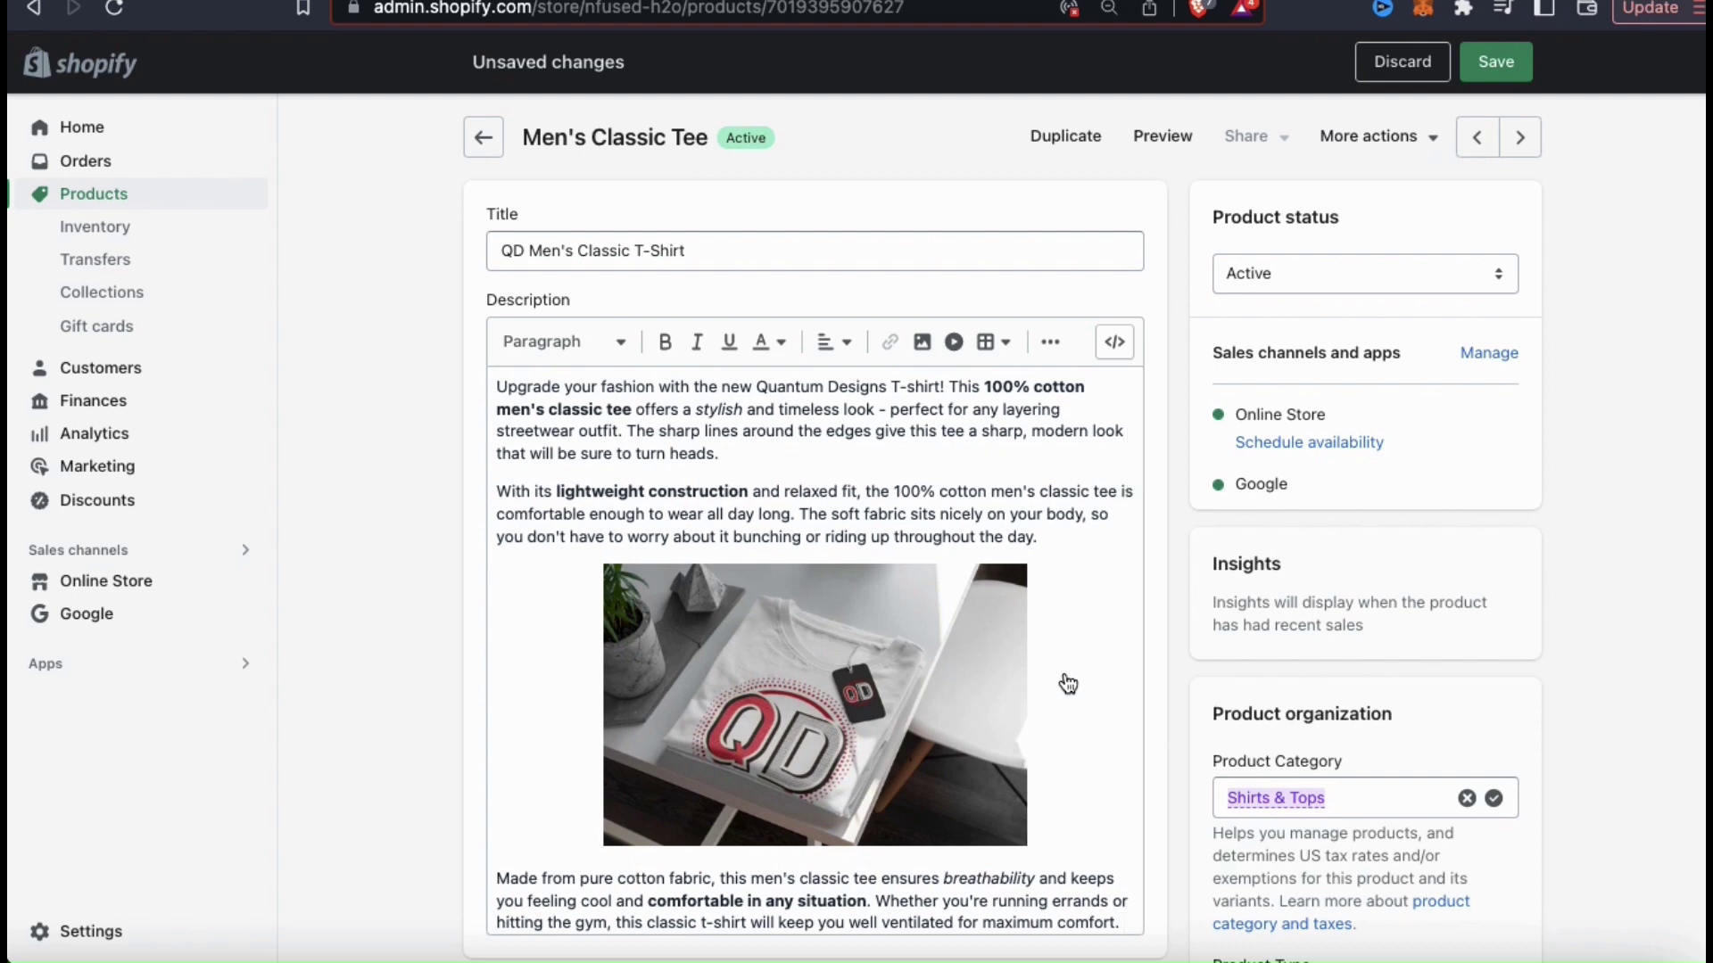
scroll(1067, 684, down, 6)
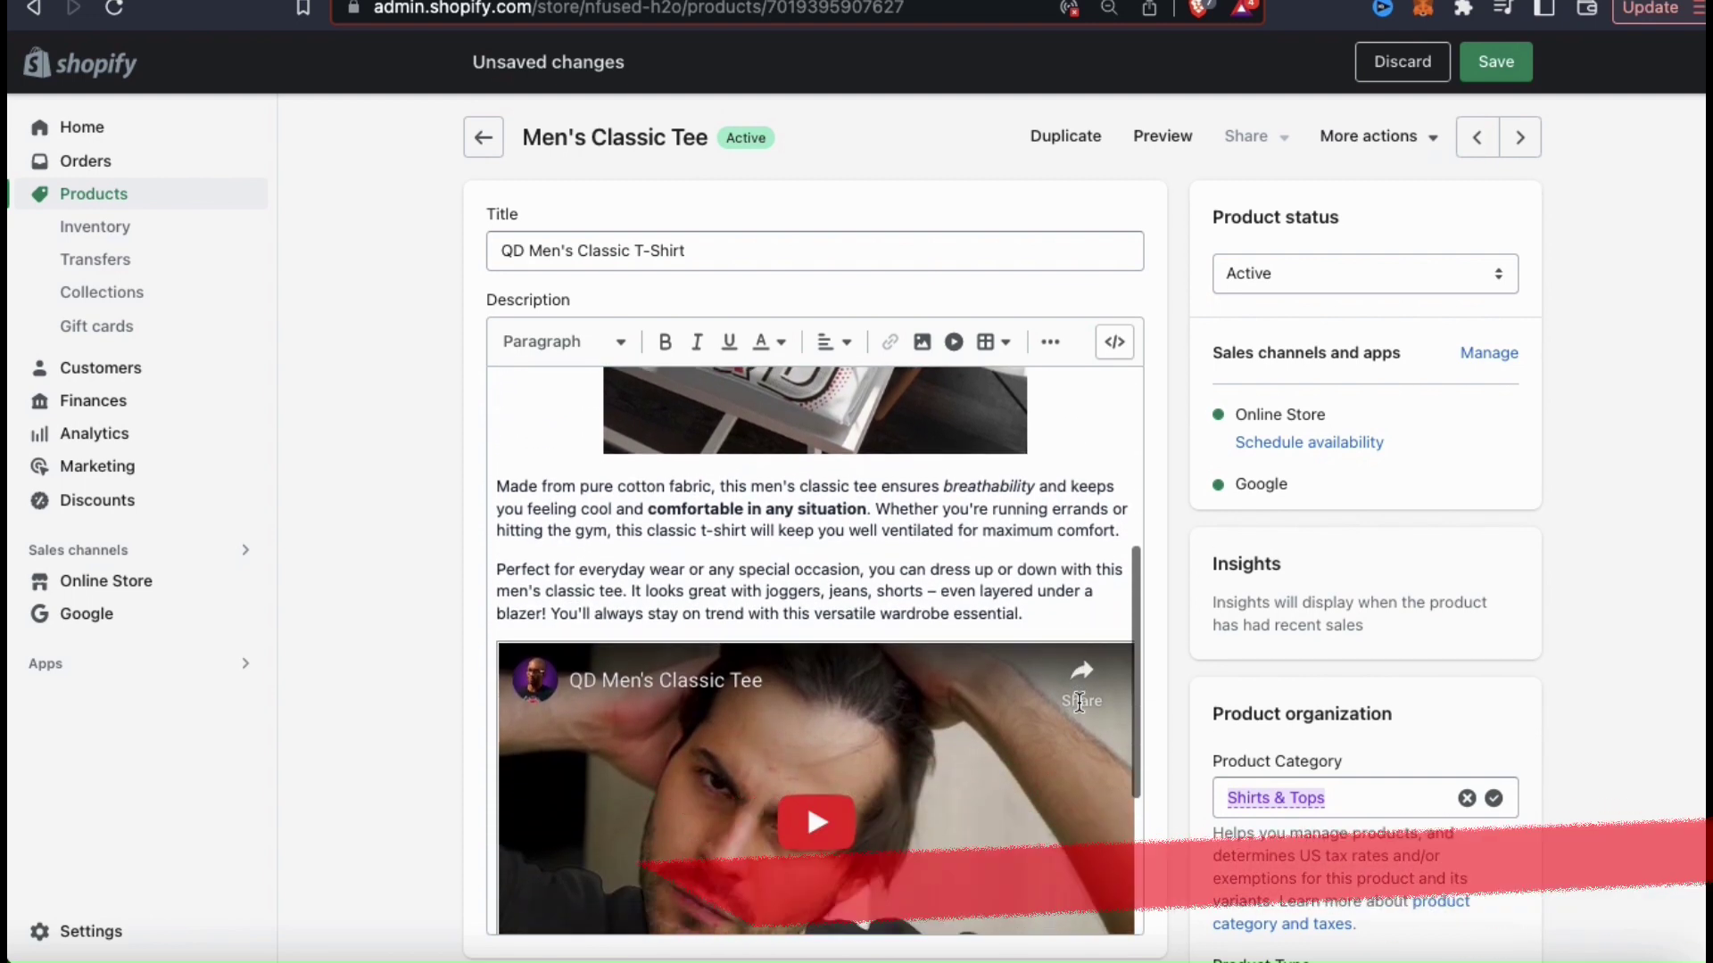
scroll(1080, 702, down, 5)
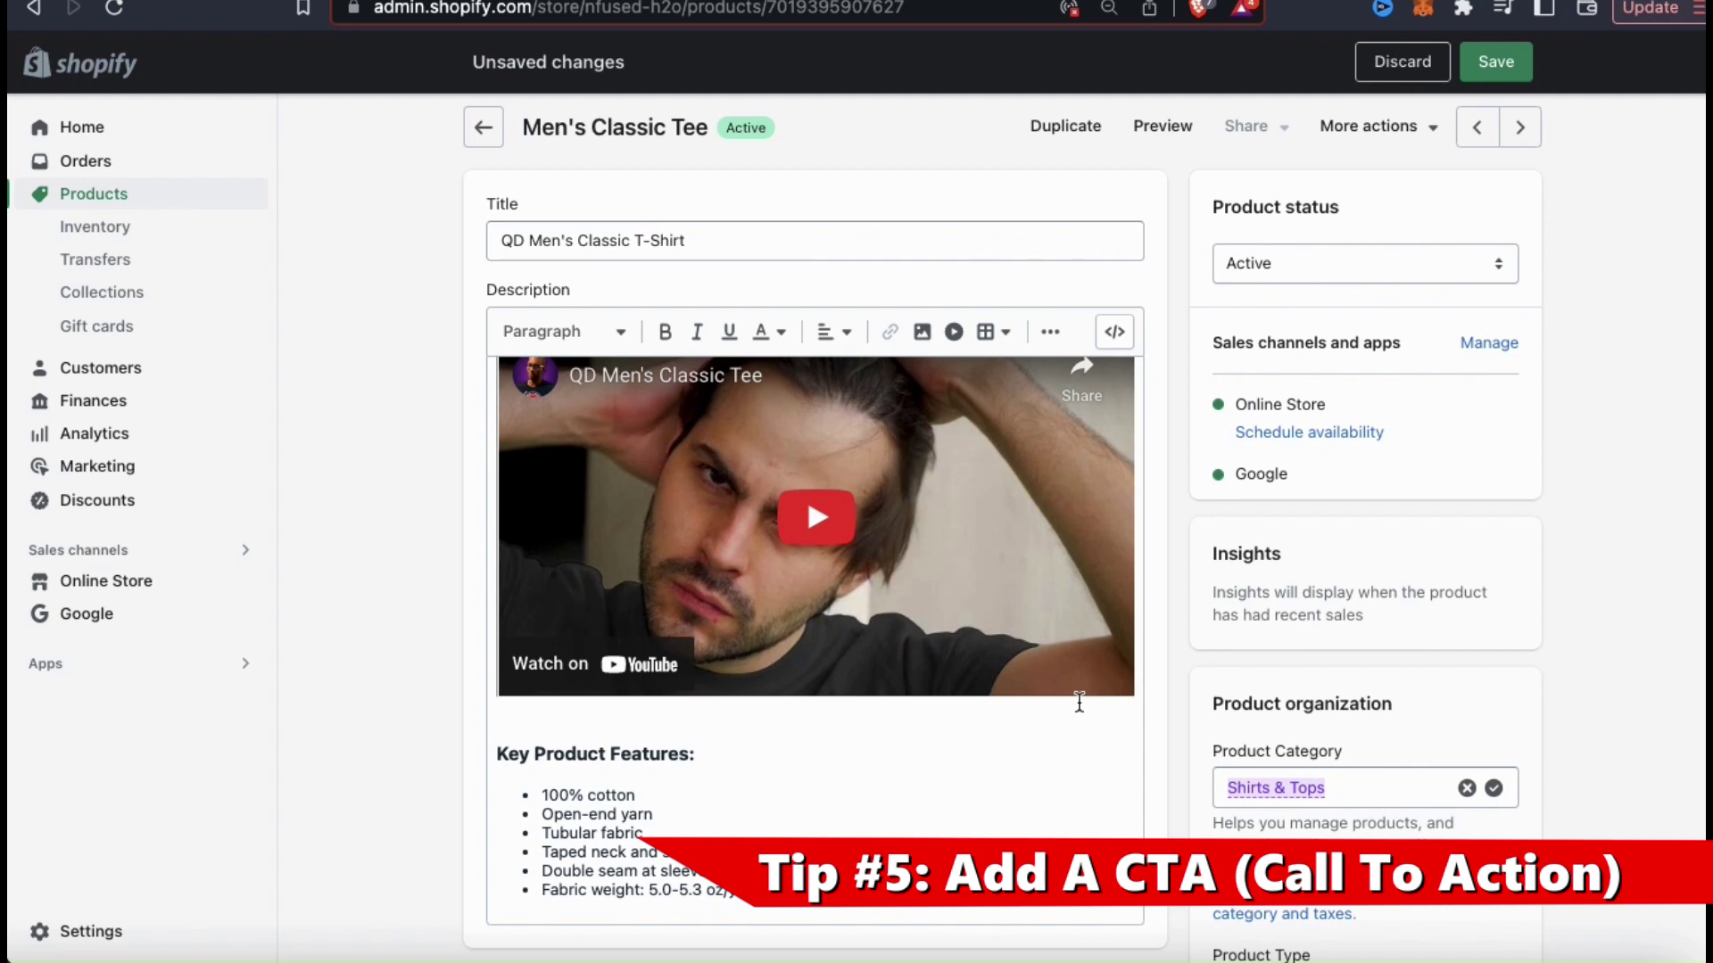
scroll(1080, 702, down, 2)
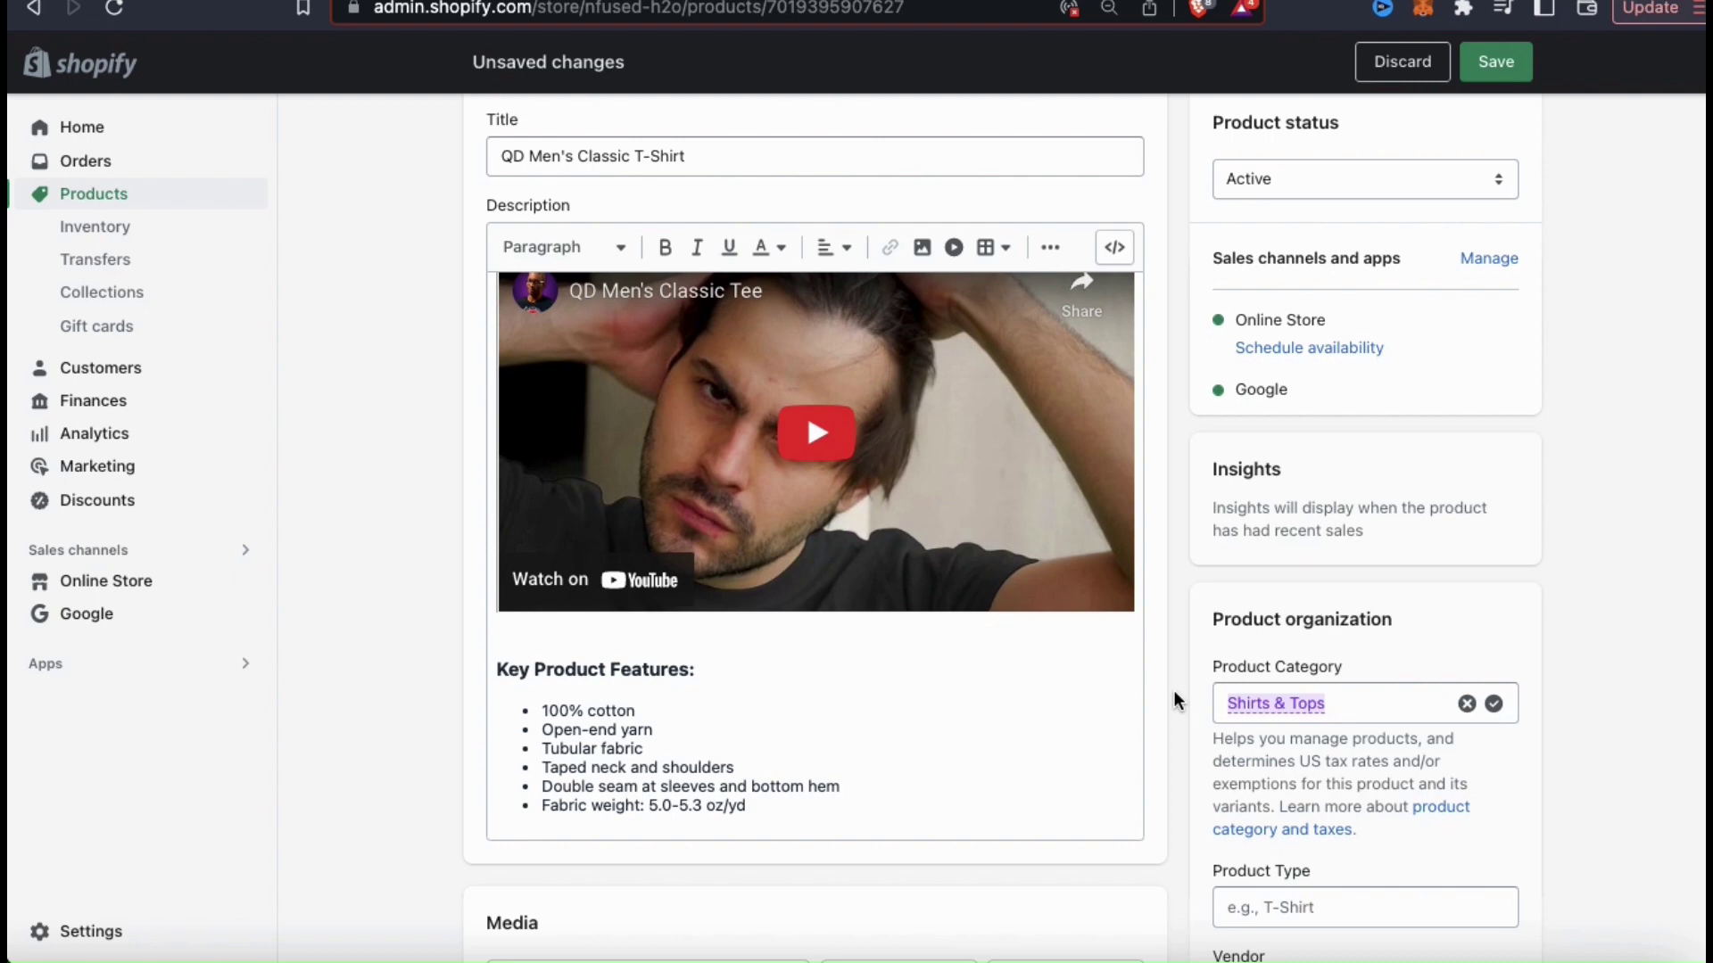
scroll(1032, 705, down, 1)
scroll(1033, 705, up, 1)
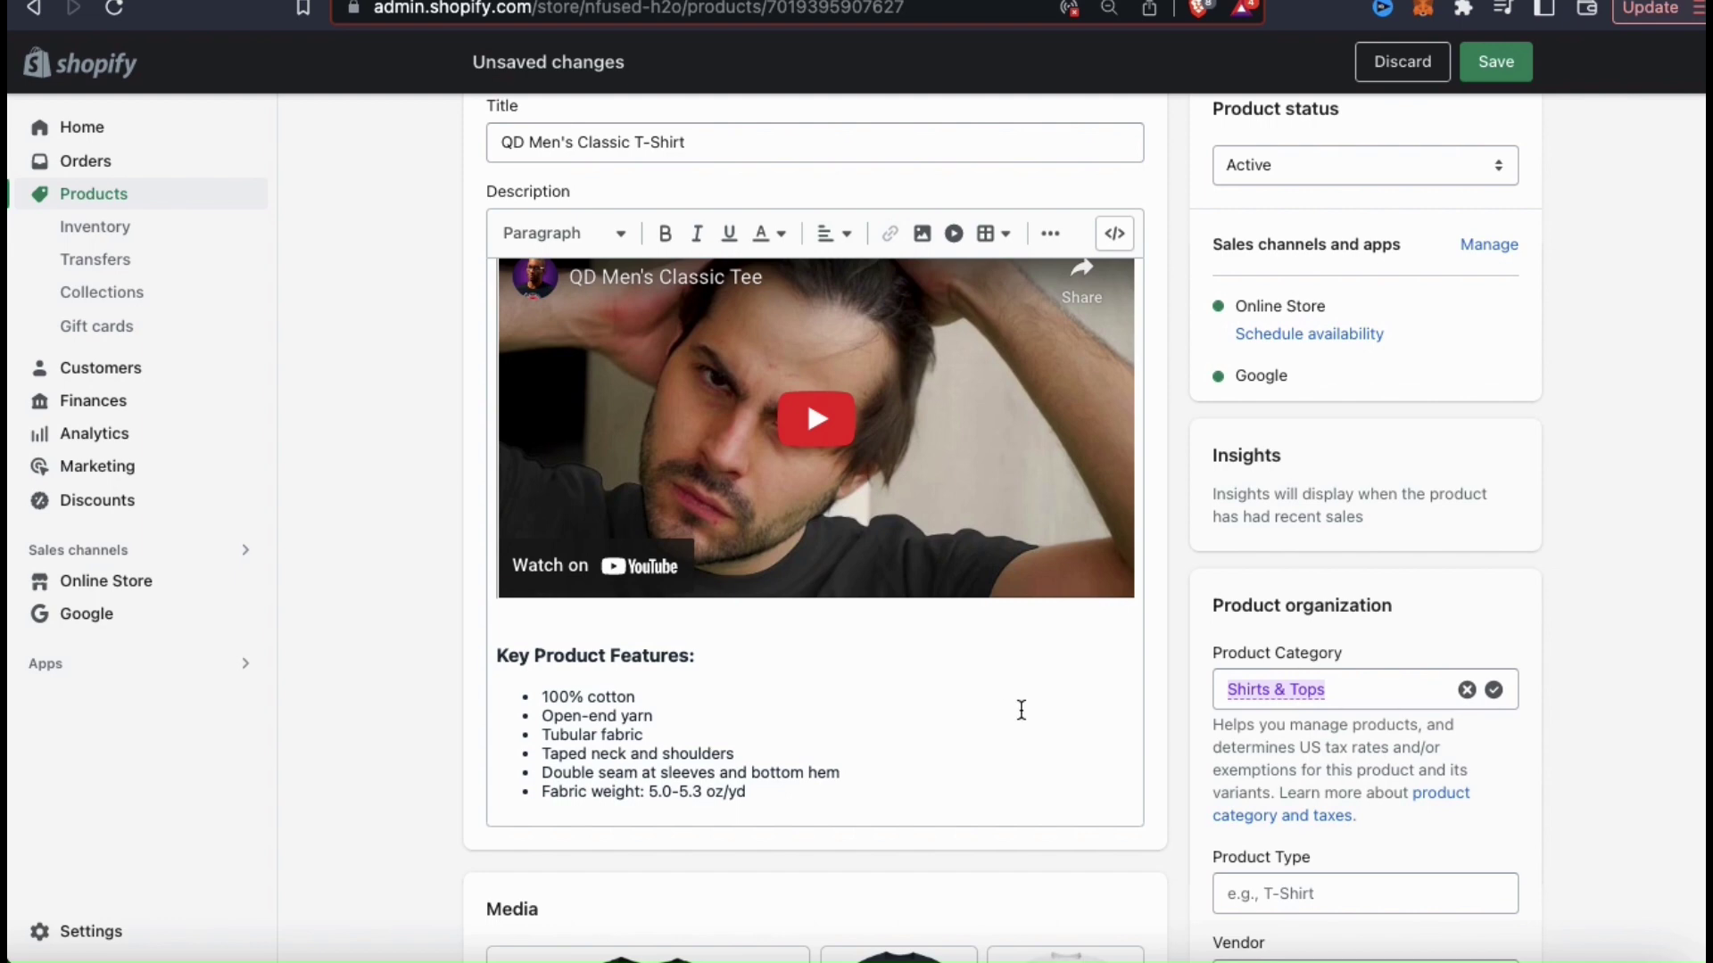
Step: Add the call to action "Springtime is approaching fast! Make sure you're ready by ordering your Men's Classic Tee today!" below the feature list
scroll(1007, 709, up, 2)
scroll(1006, 710, down, 4)
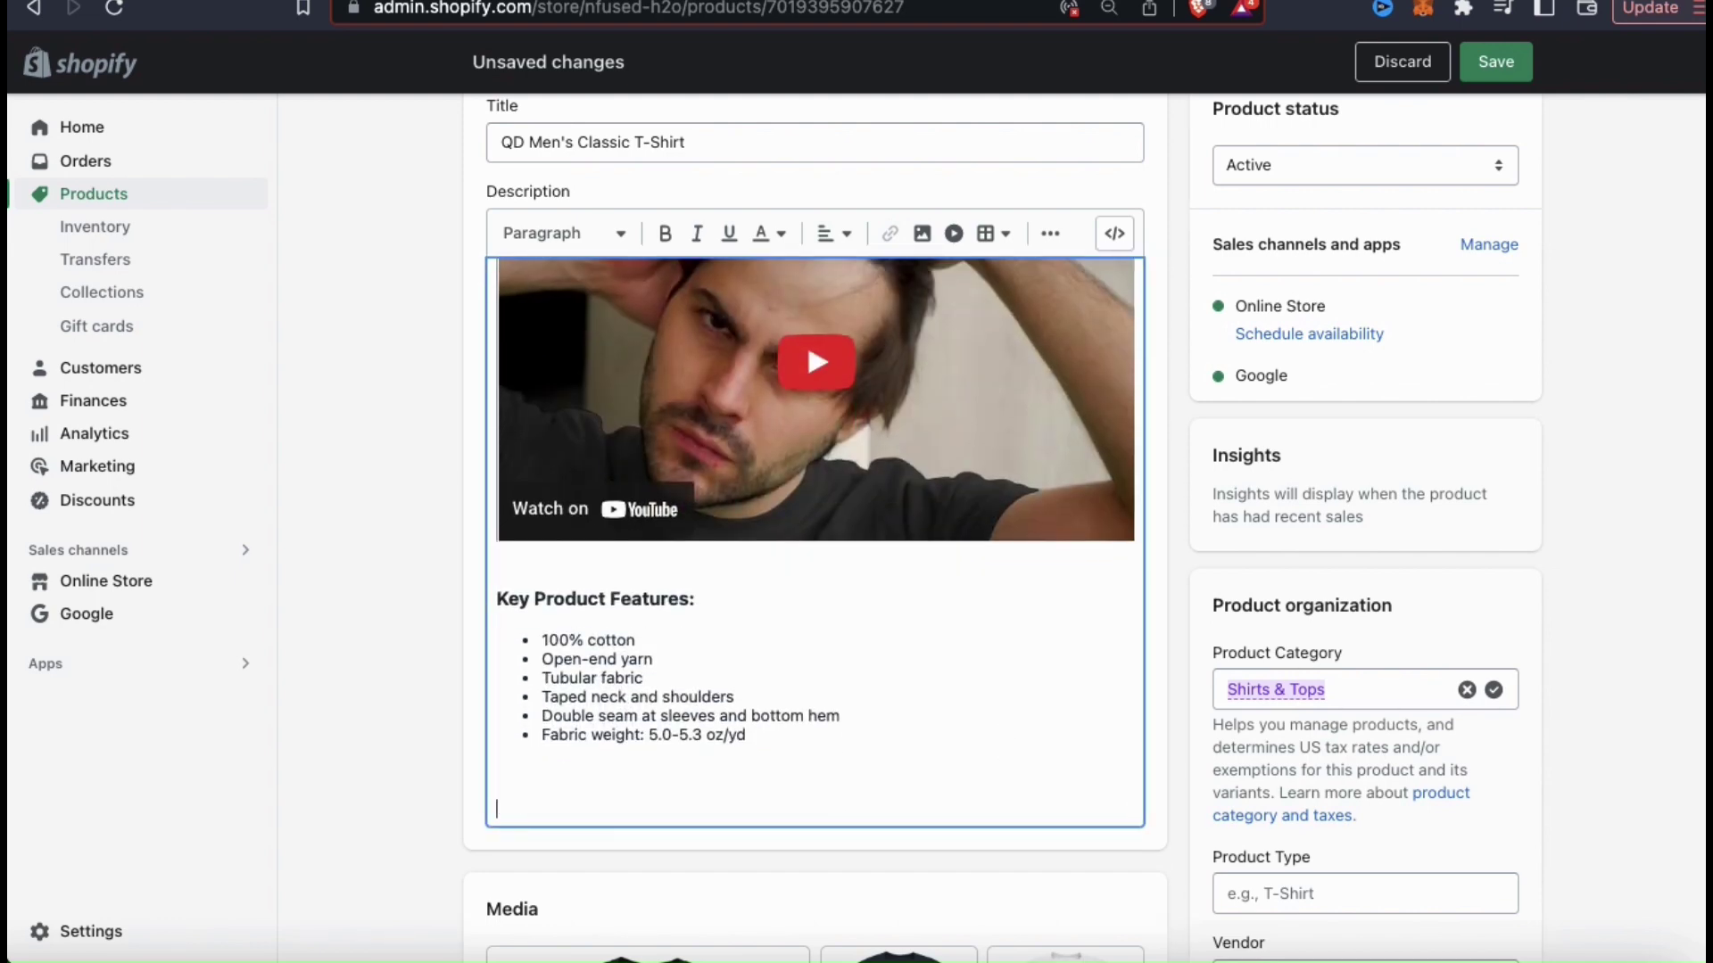
text(Springtime is approaching fast! )
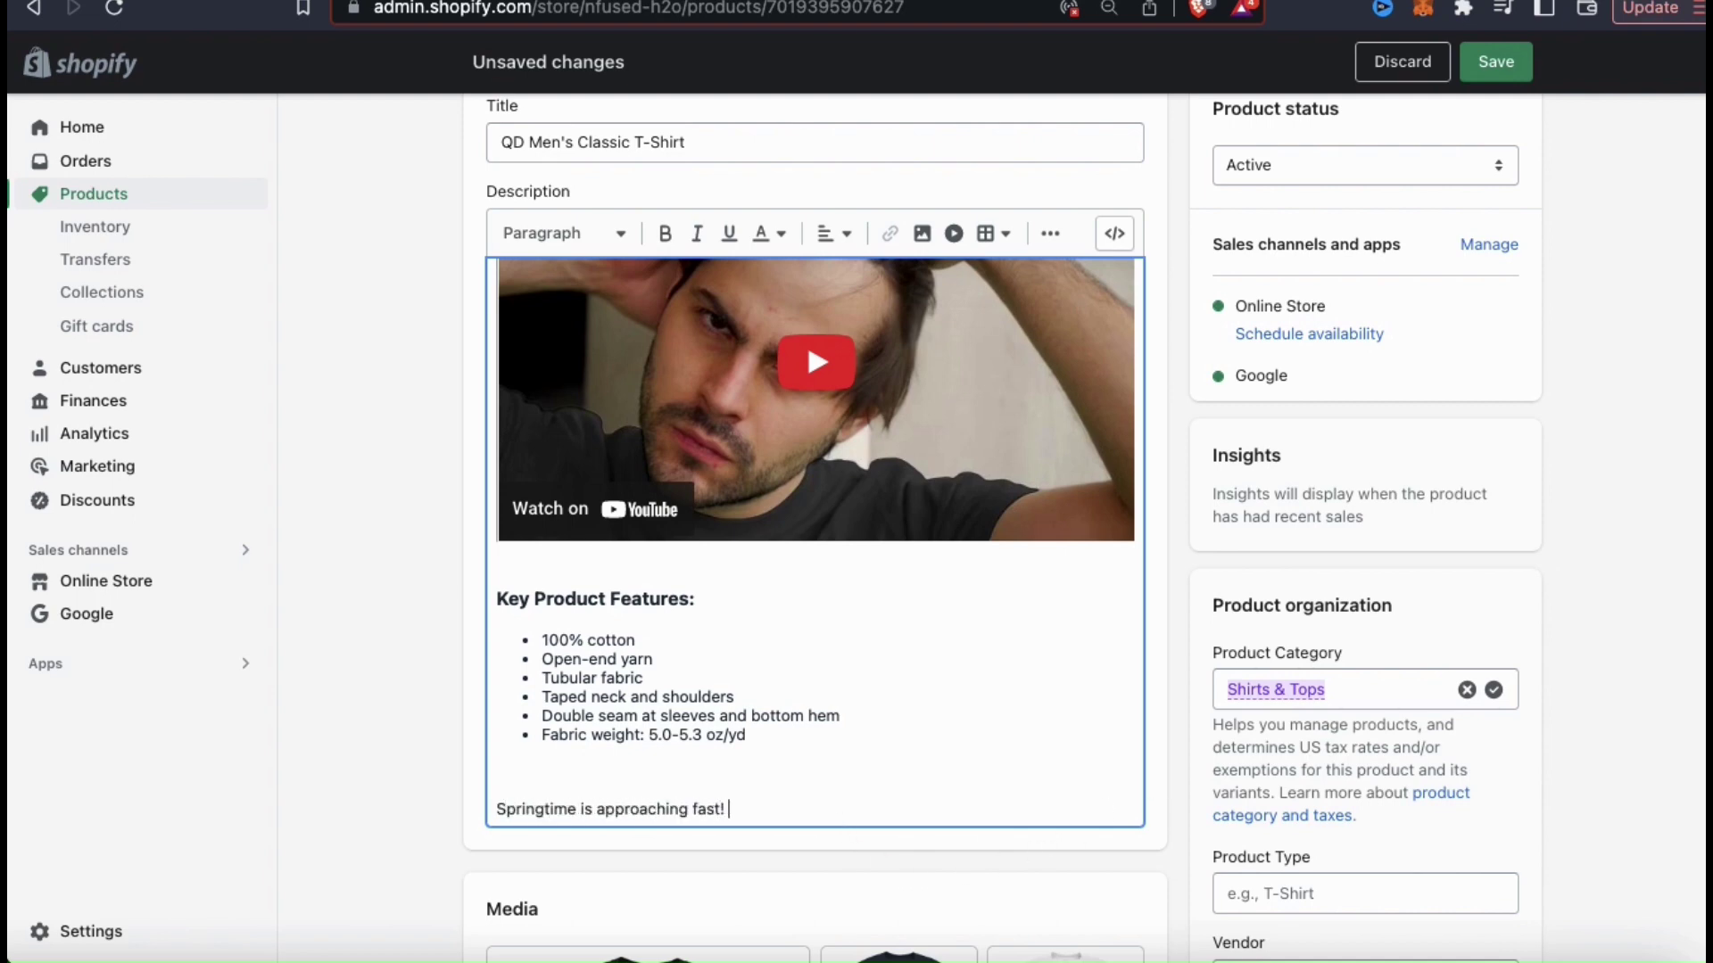
text(Make sure you're ready with the new)
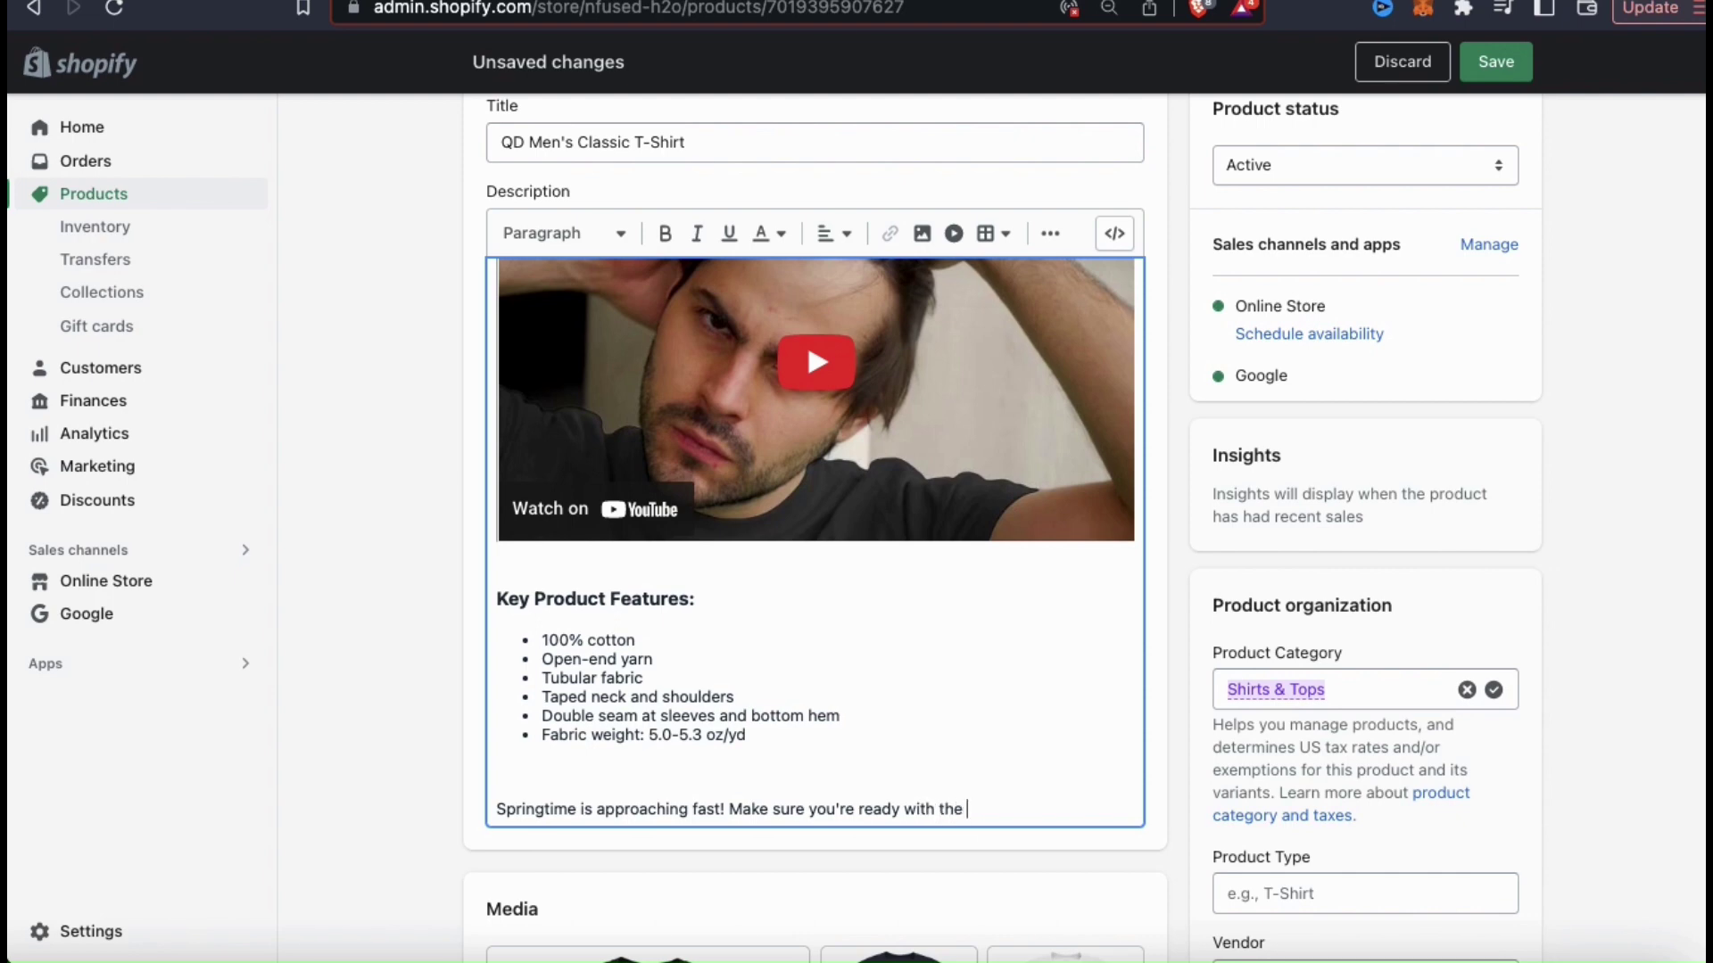
key(BackSpace)
key(BackSpace)
key(BackSpace)
key(BackSpace)
key(BackSpace)
key(BackSpace)
key(BackSpace)
key(BackSpace)
key(BackSpace)
key(BackSpace)
key(BackSpace)
key(BackSpace)
text(by ordering your Men's Classic Tee today!)
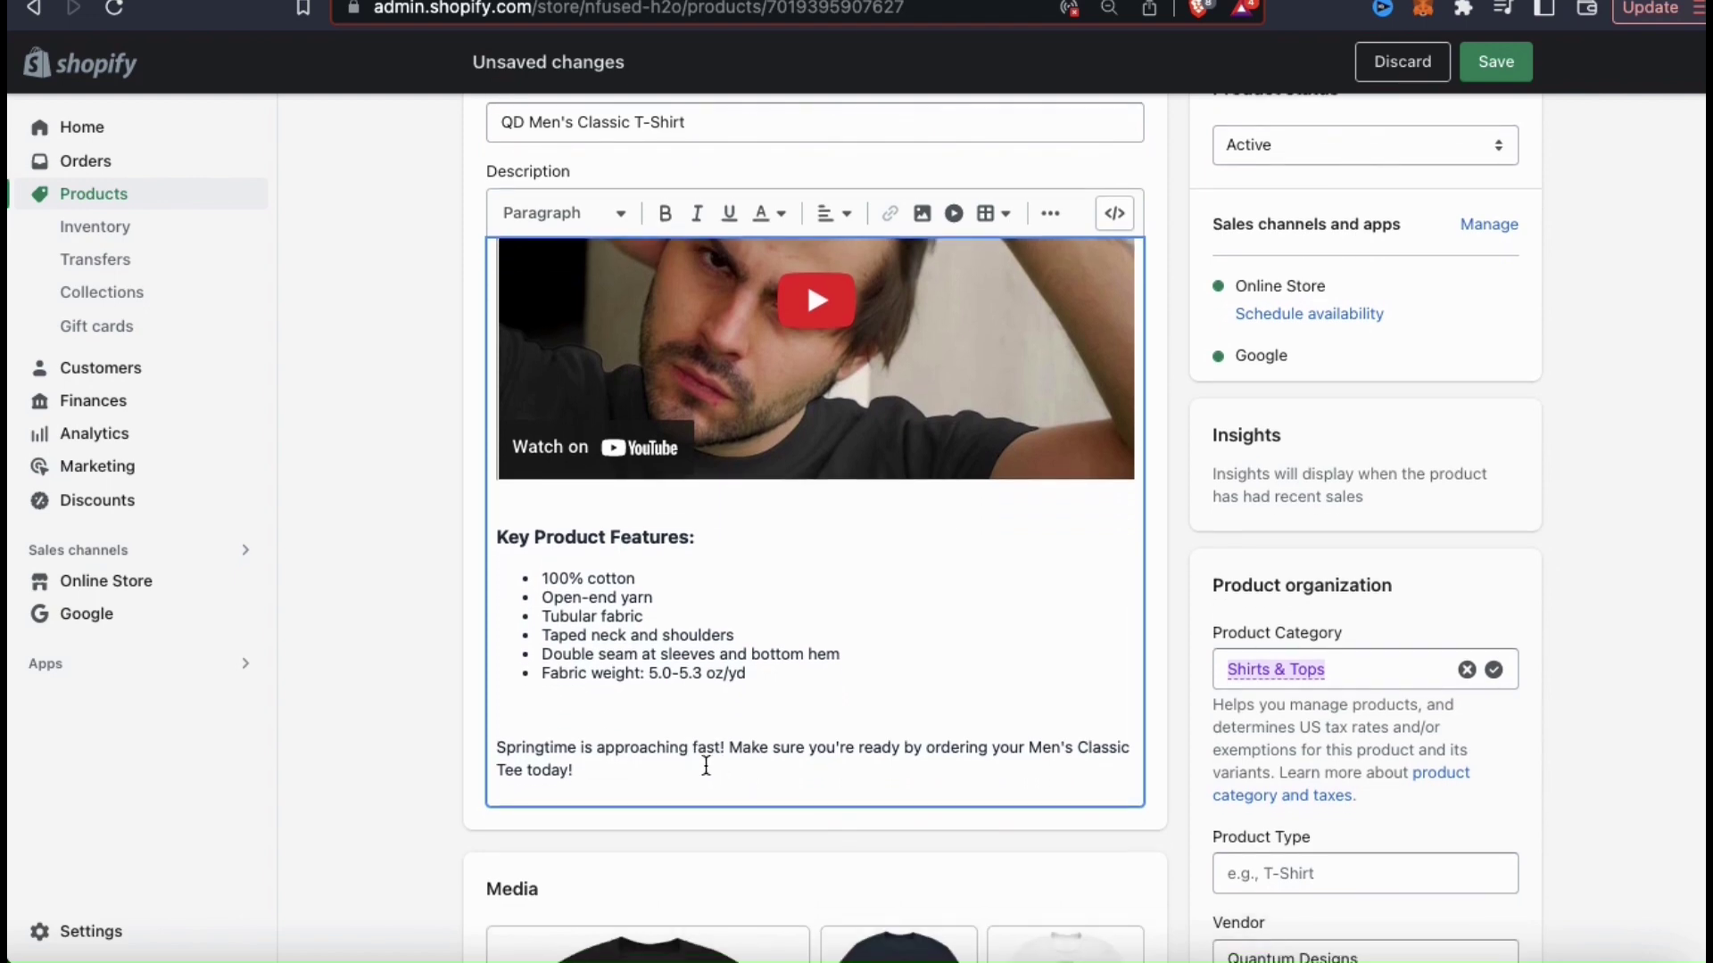
Step: Make the springtime call-to-action sentence bold
click(671, 765)
drag(671, 764, 485, 745)
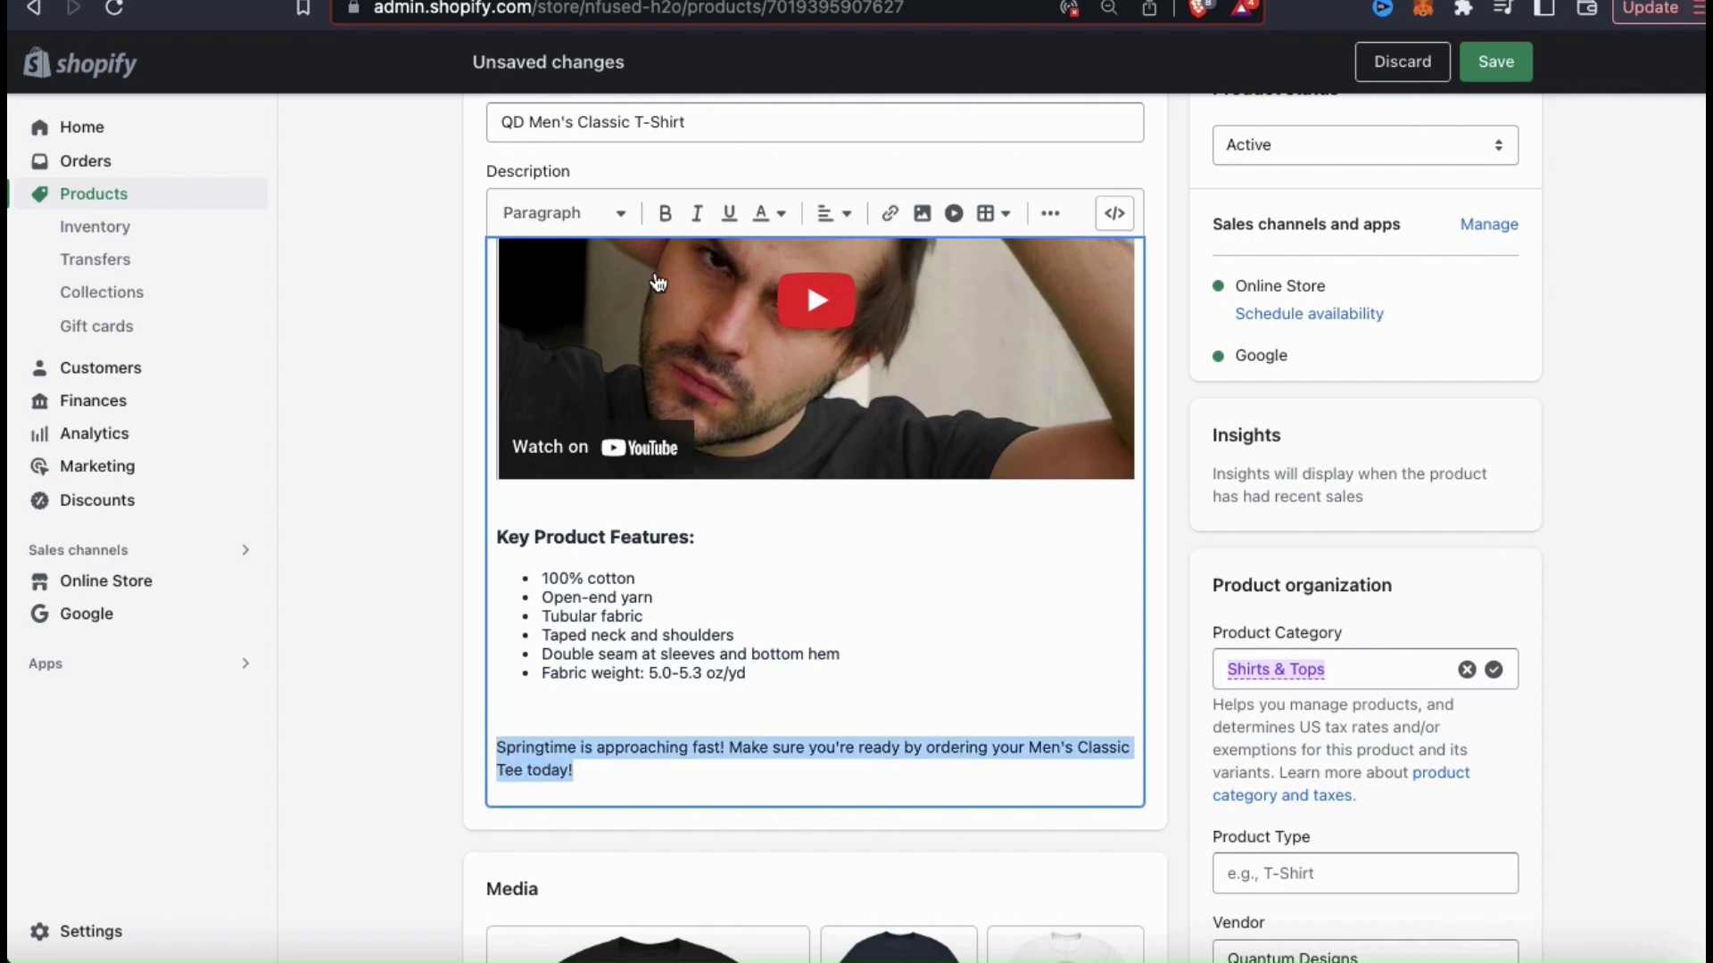
click(664, 214)
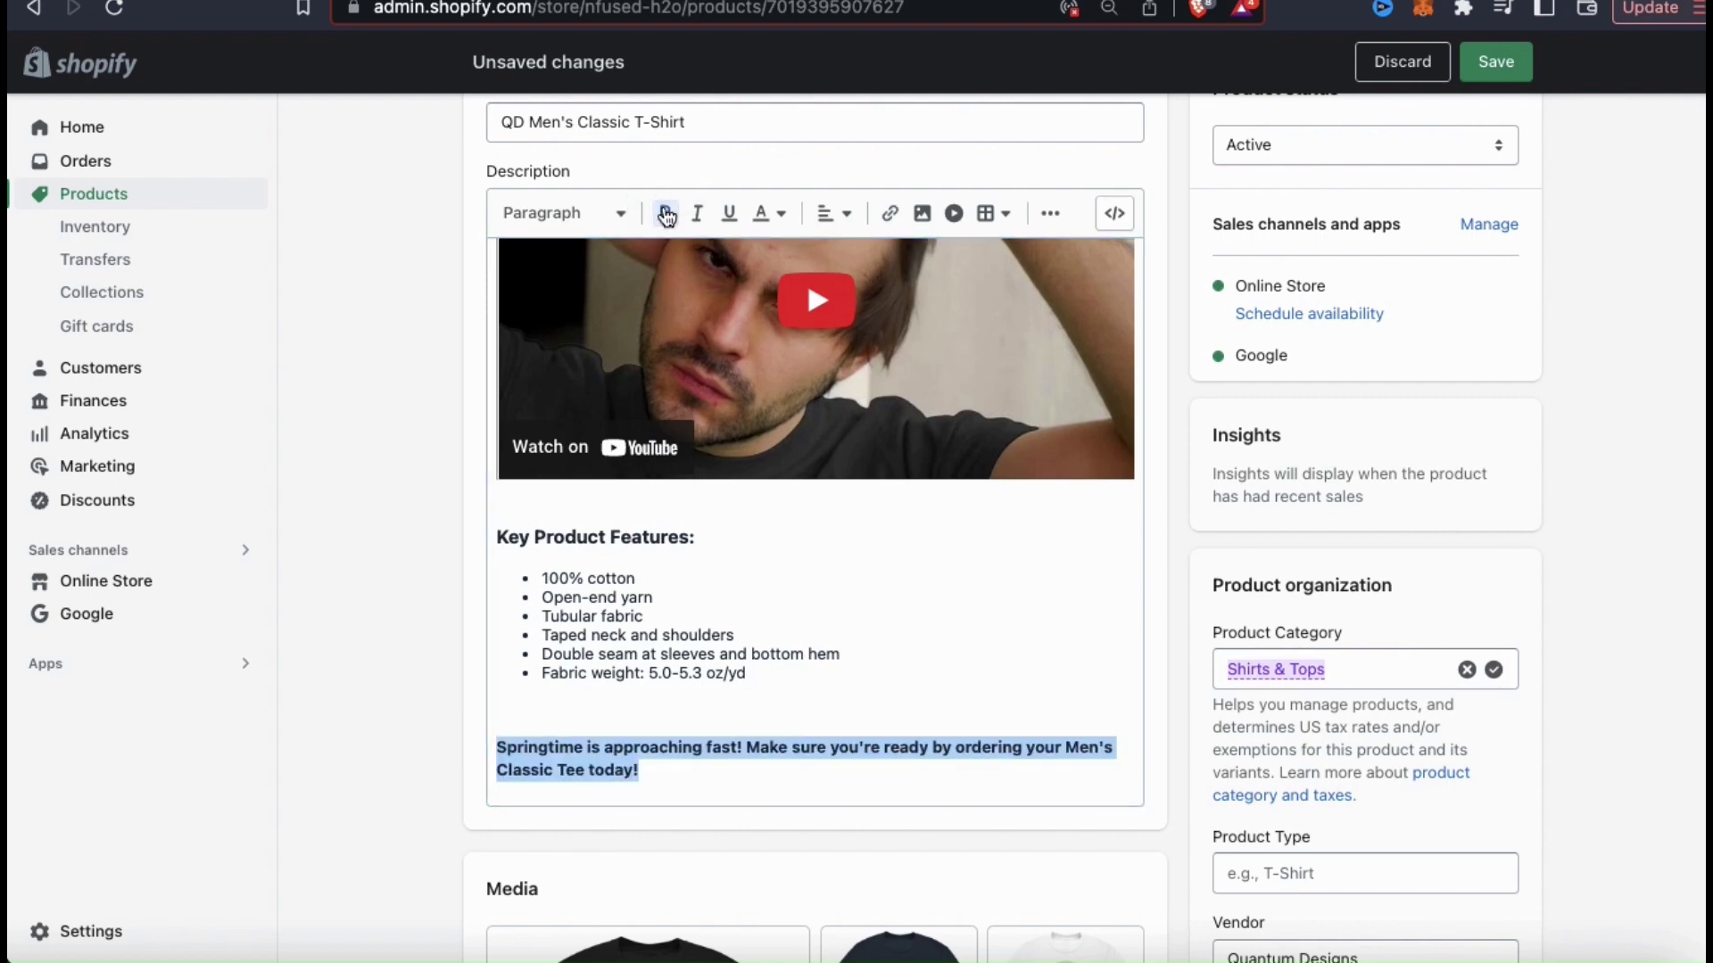
click(735, 791)
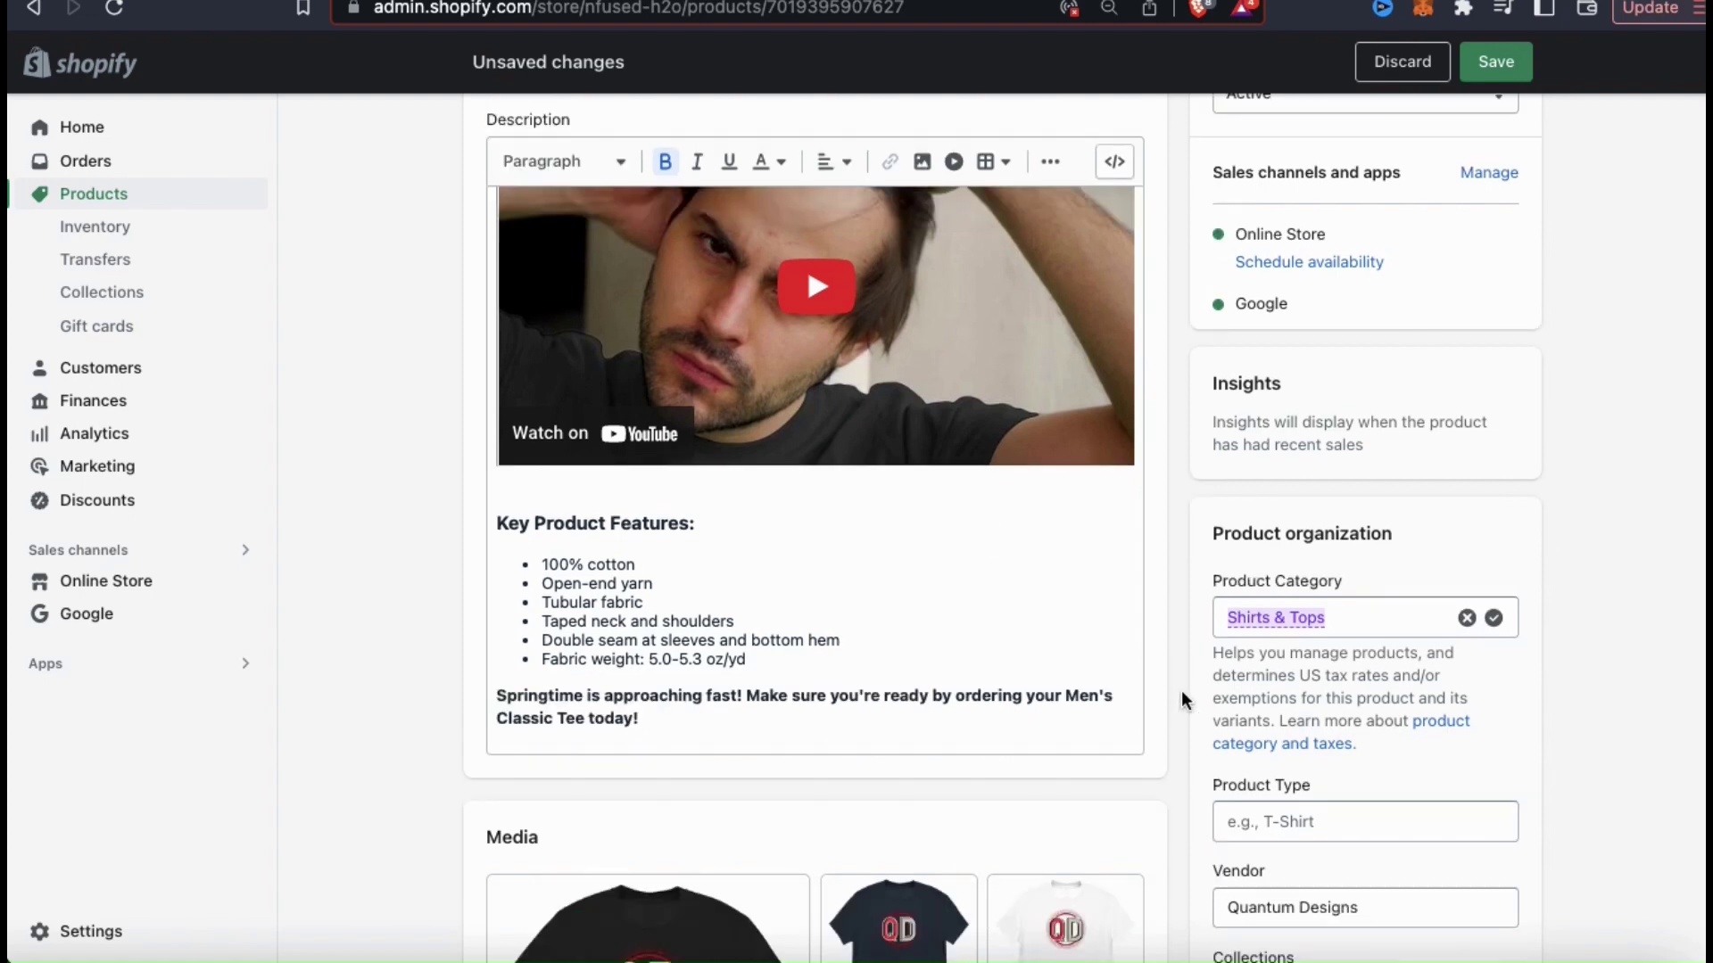
Step: Add the line "Size Guide:" below the call to action, format it as Heading 3 and start an empty line under it
click(955, 709)
key(Return)
key(Return)
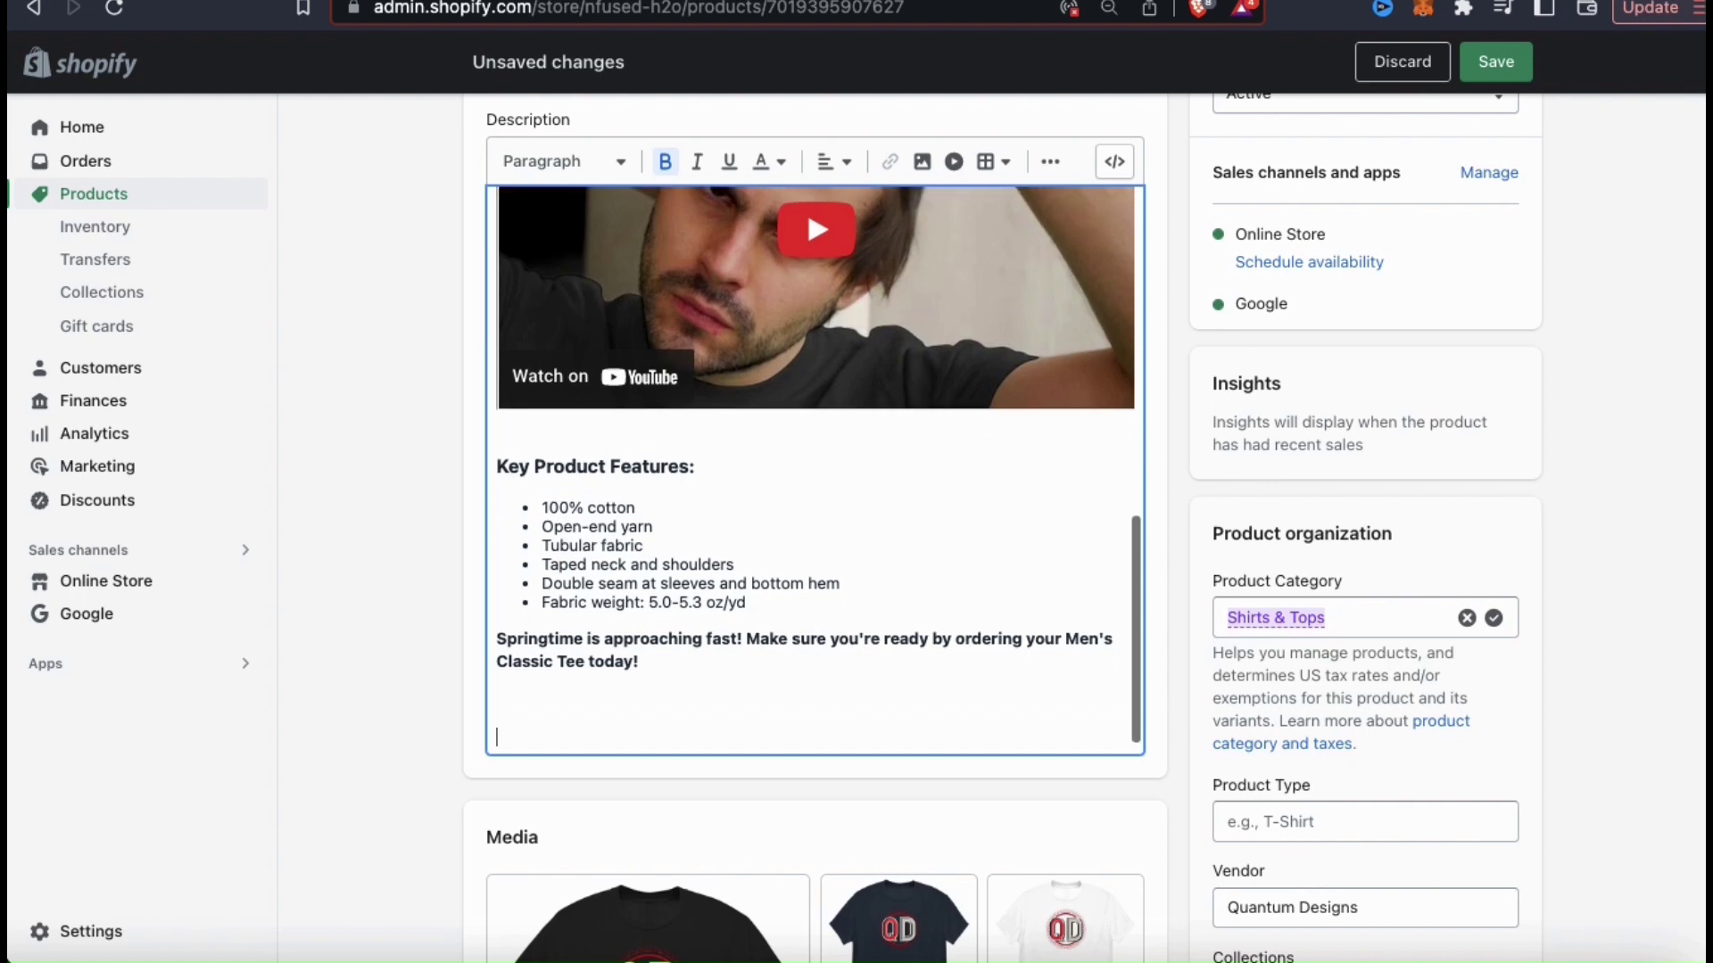
text(Siz)
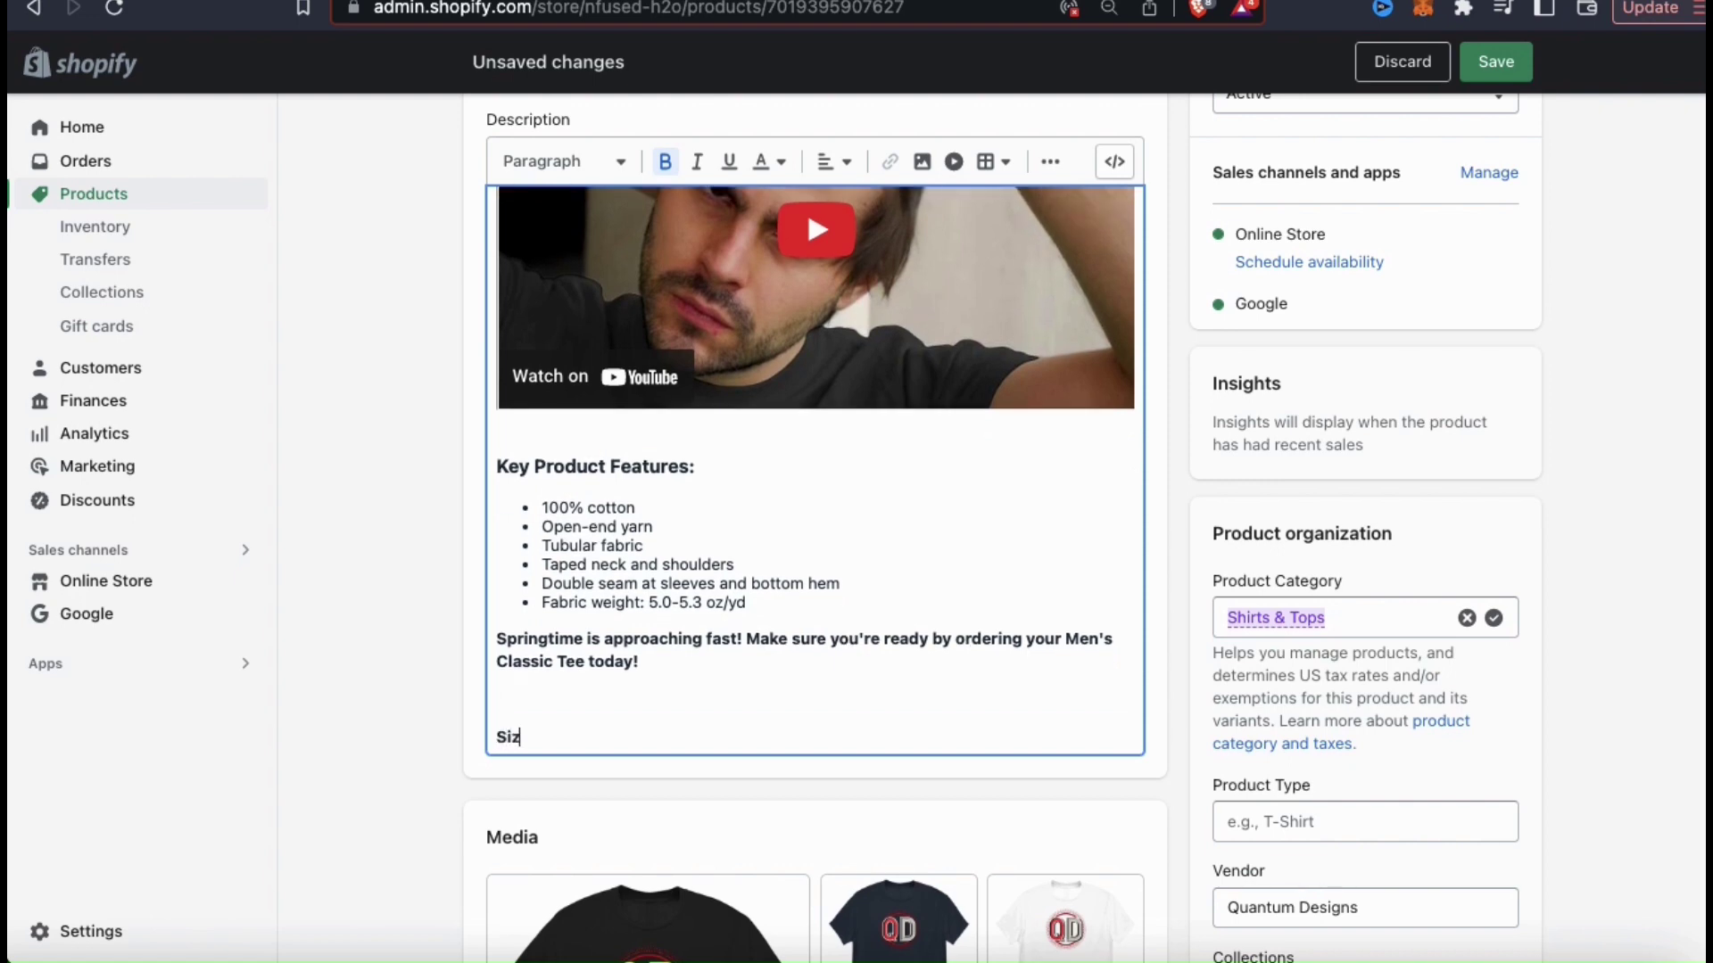
text(e Guide:)
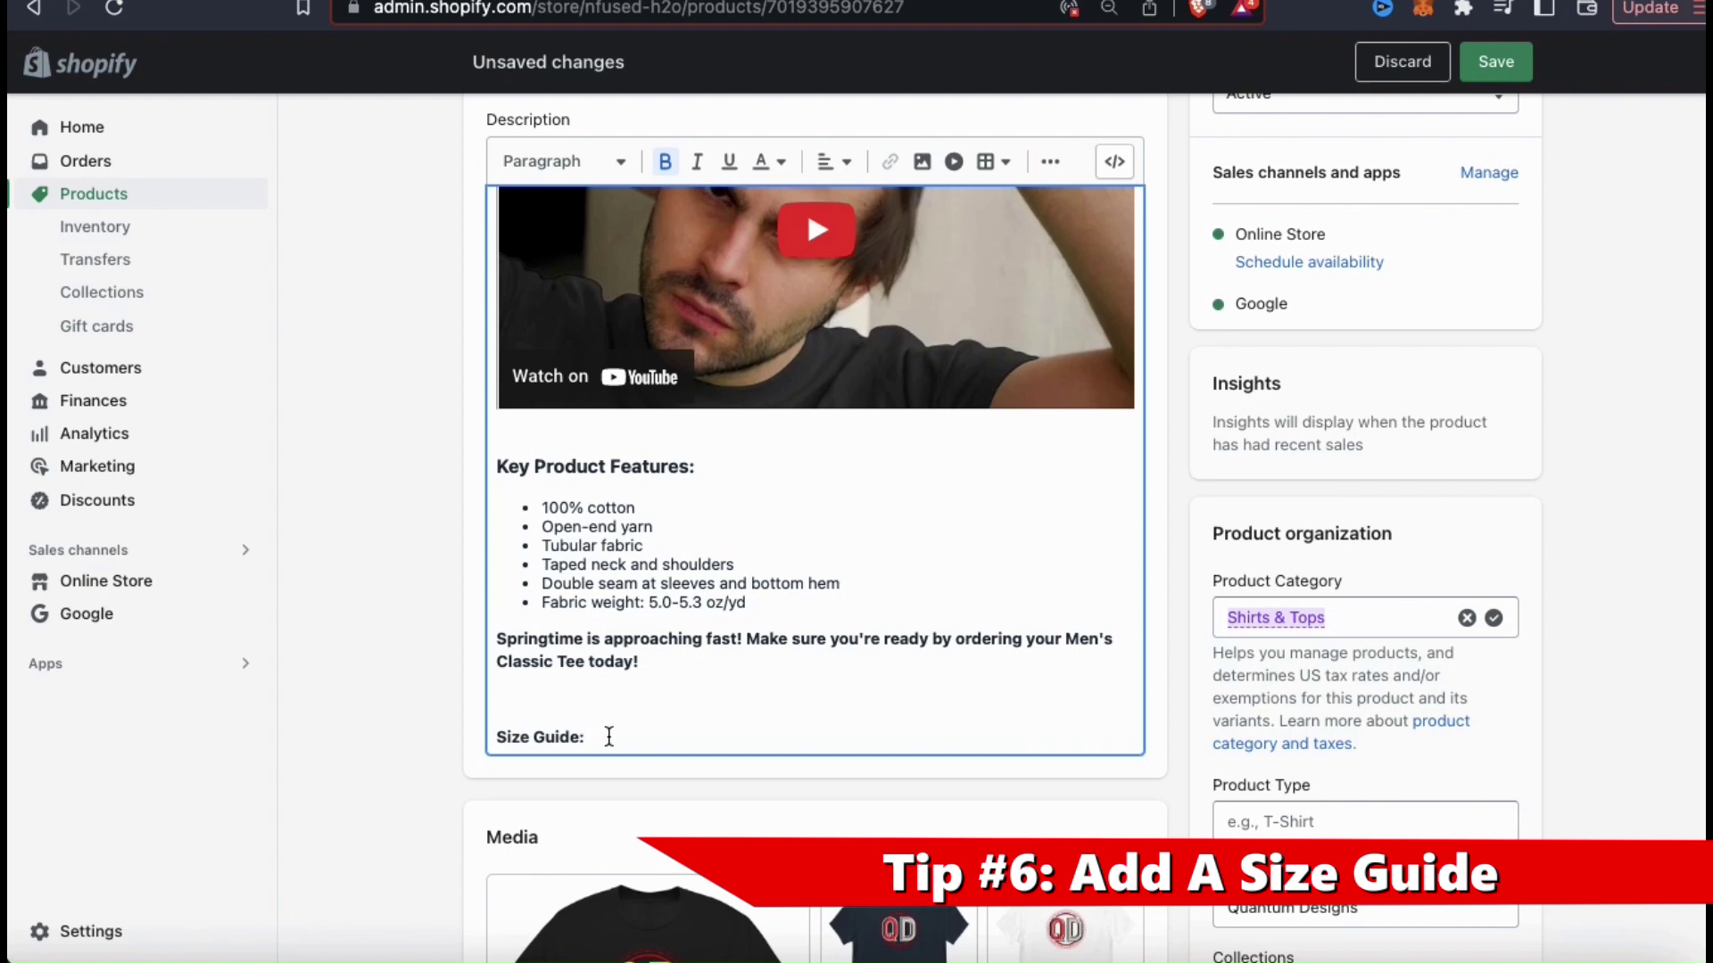
drag(604, 738, 493, 737)
click(623, 162)
click(540, 379)
click(771, 731)
key(Return)
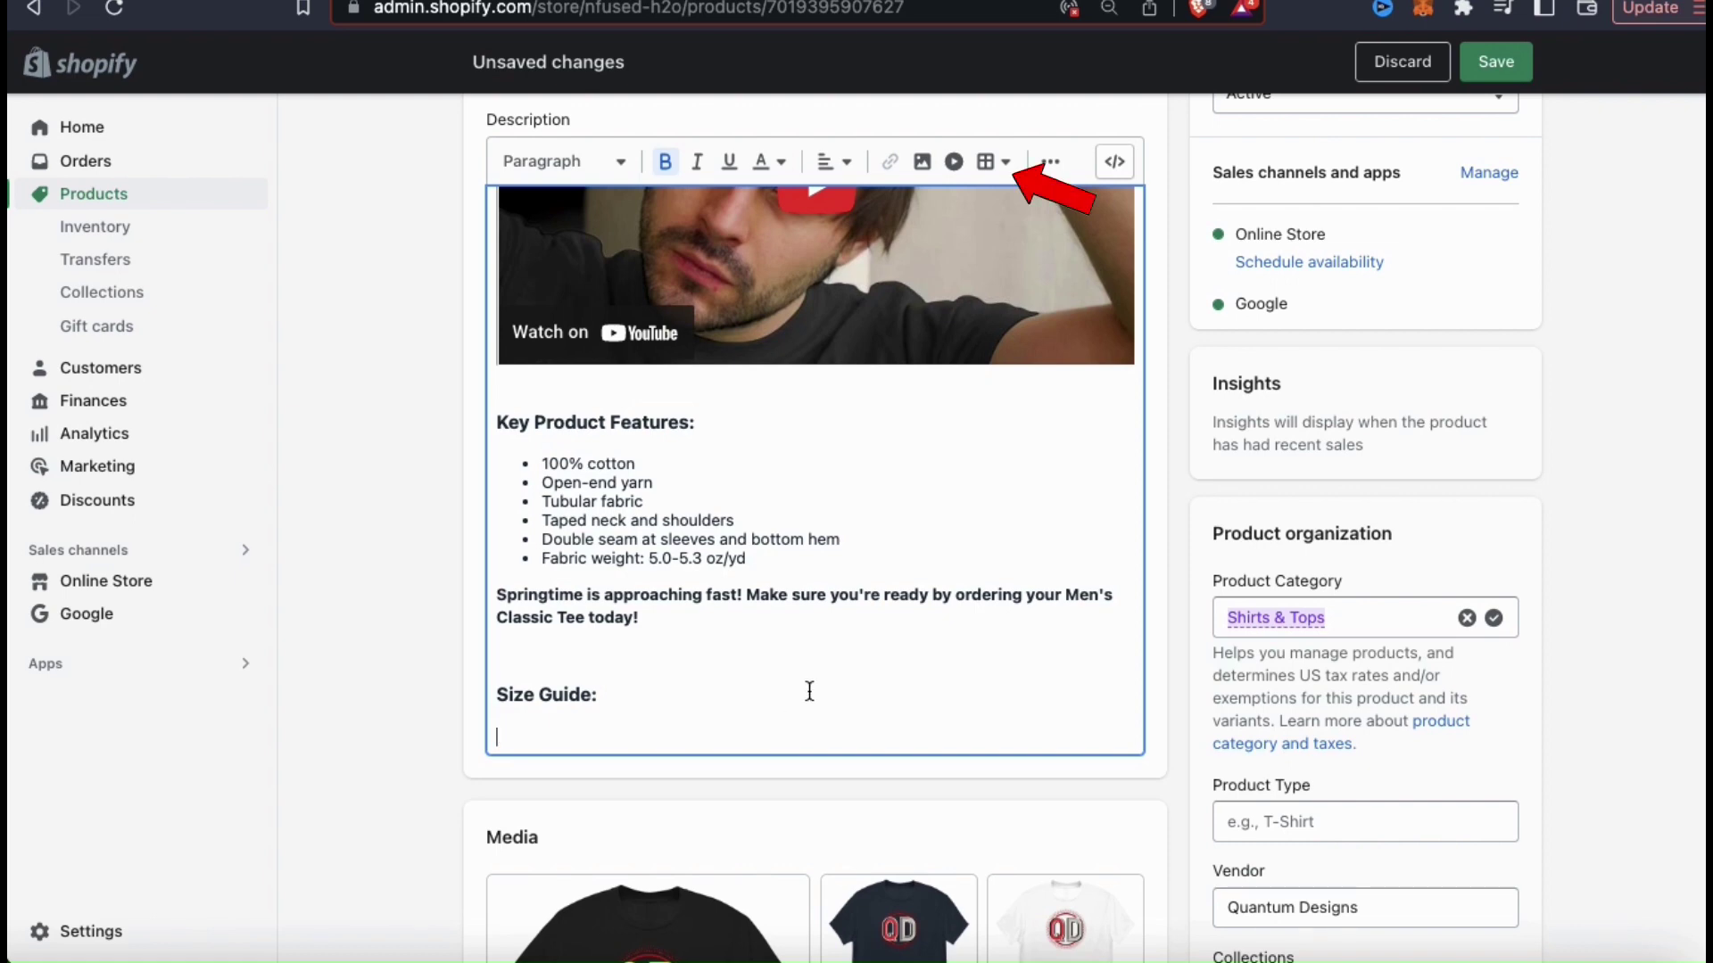
Step: Insert a table under the Size Guide heading and extend it to four columns
click(990, 165)
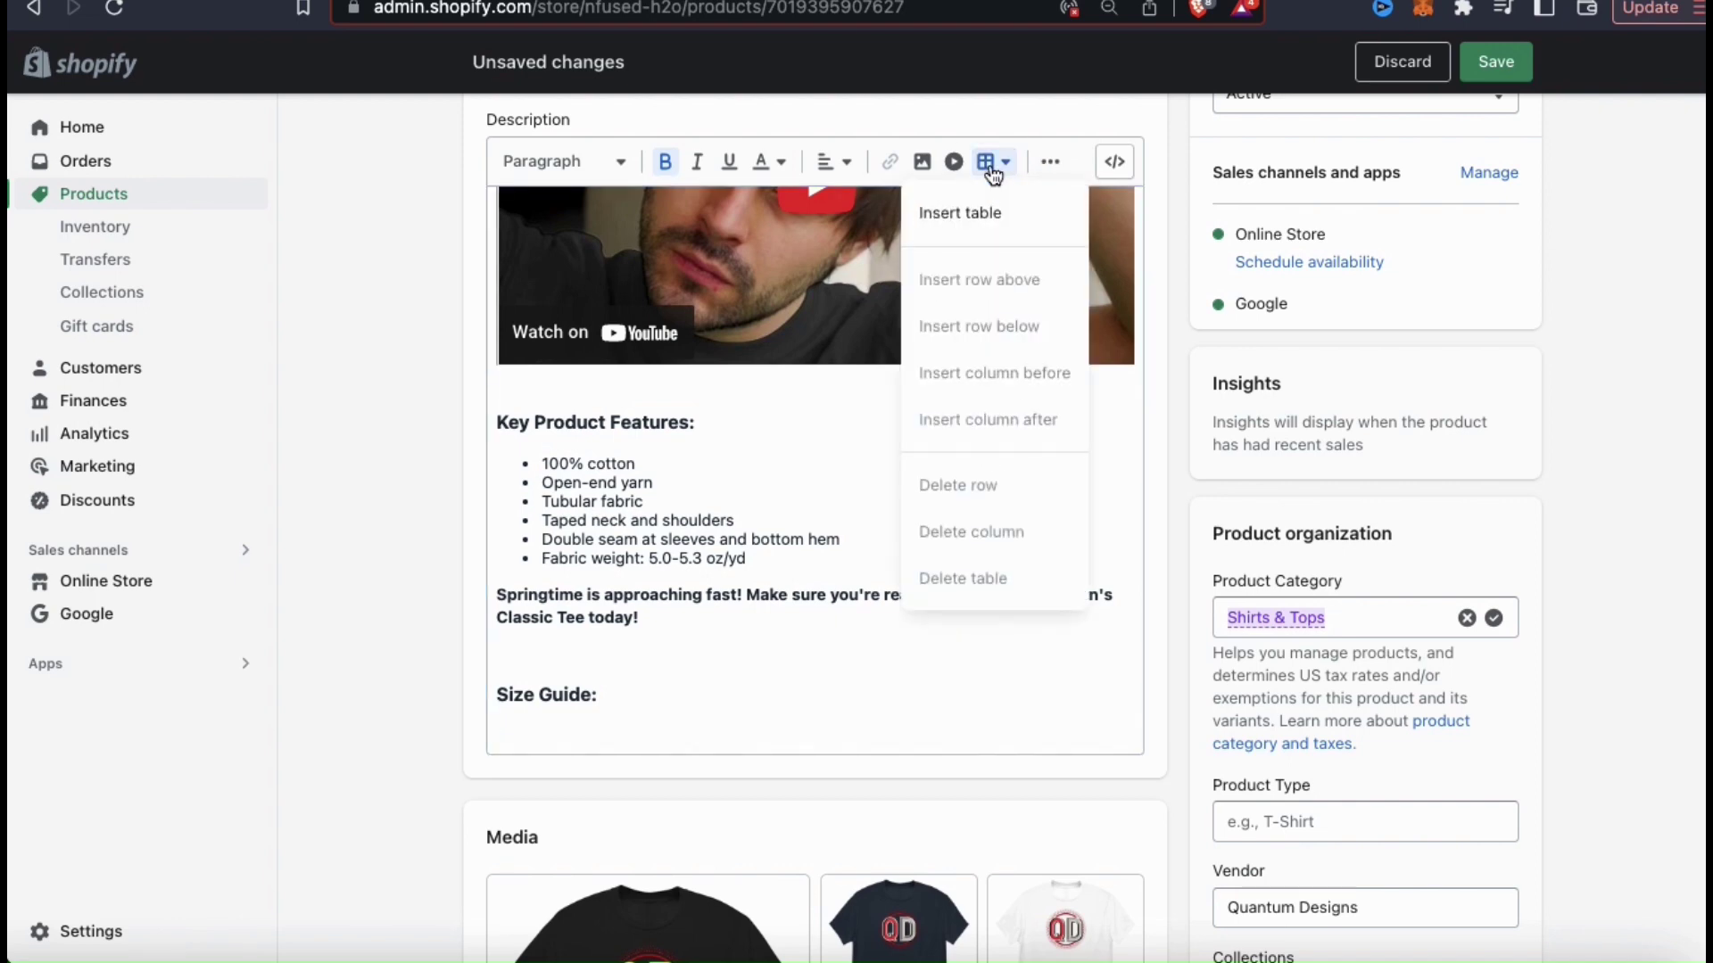
click(987, 215)
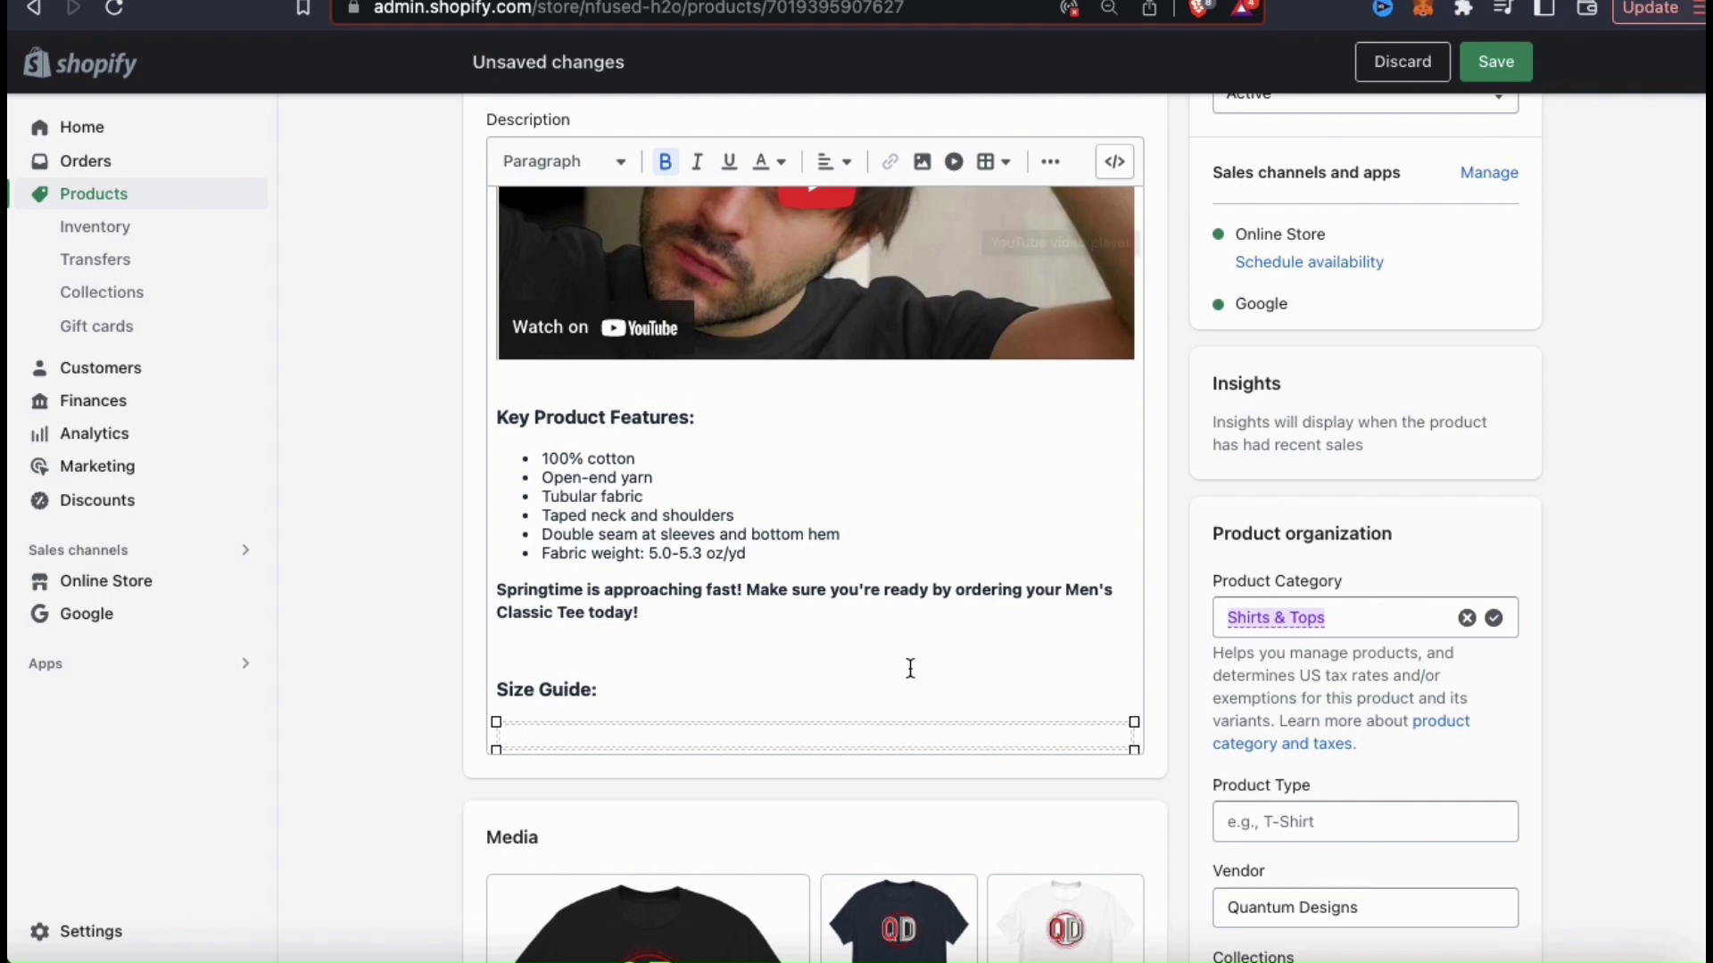
click(1010, 172)
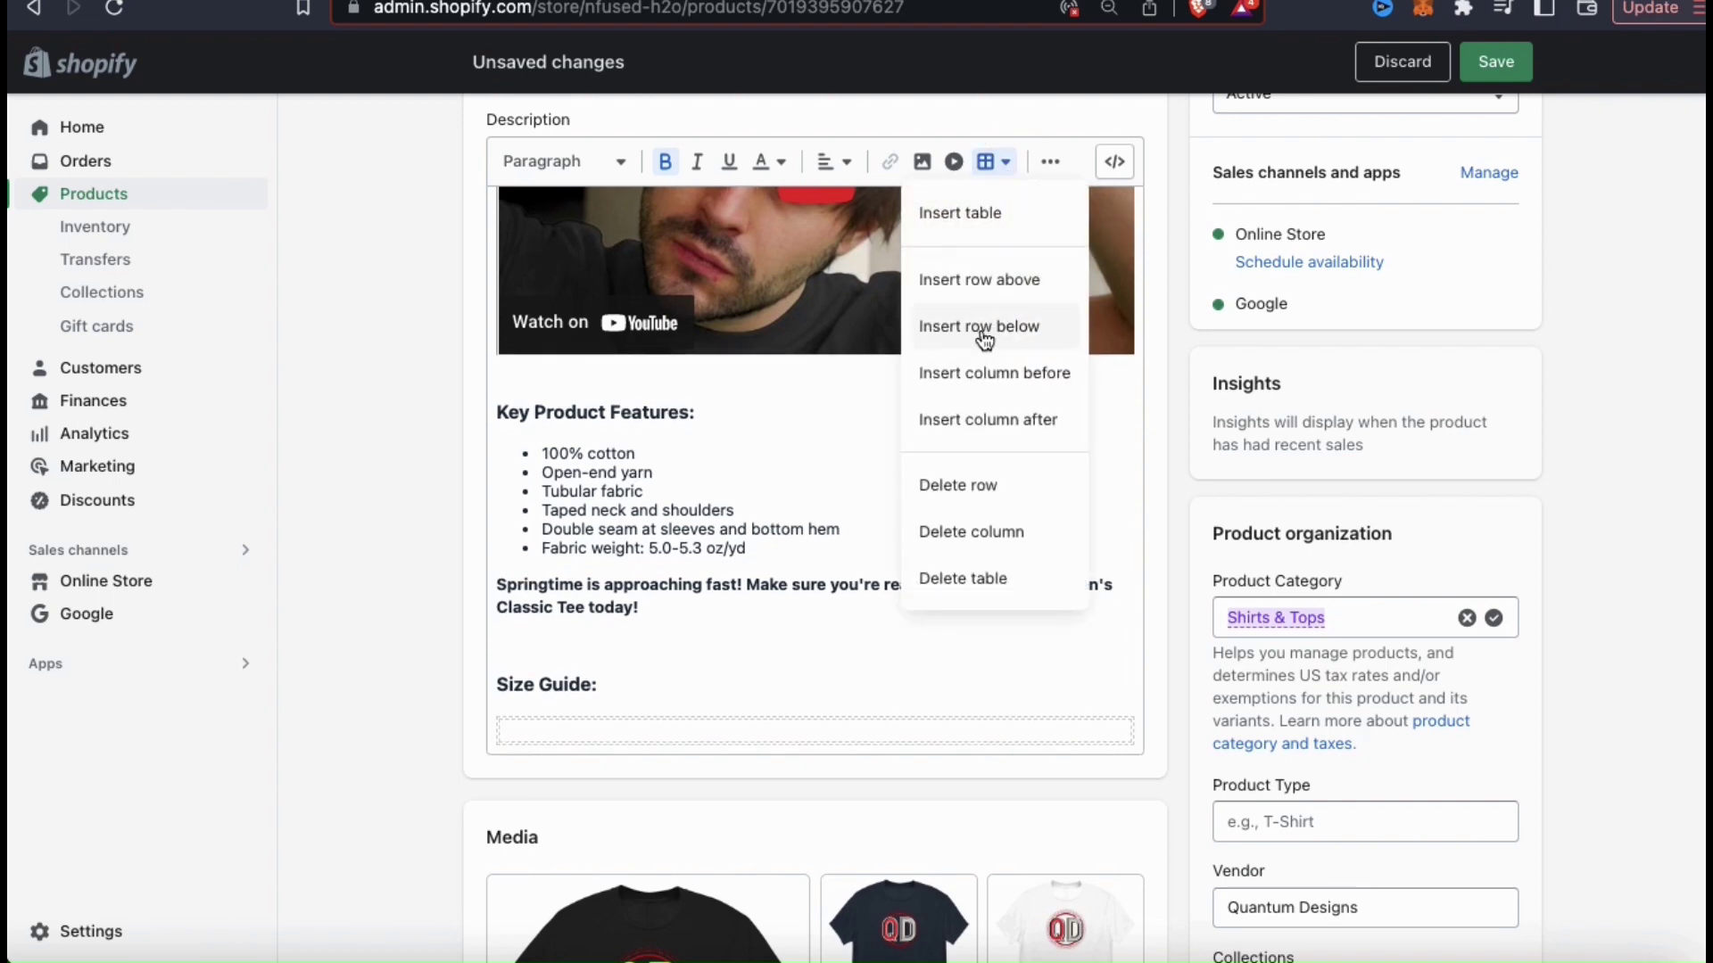
click(982, 424)
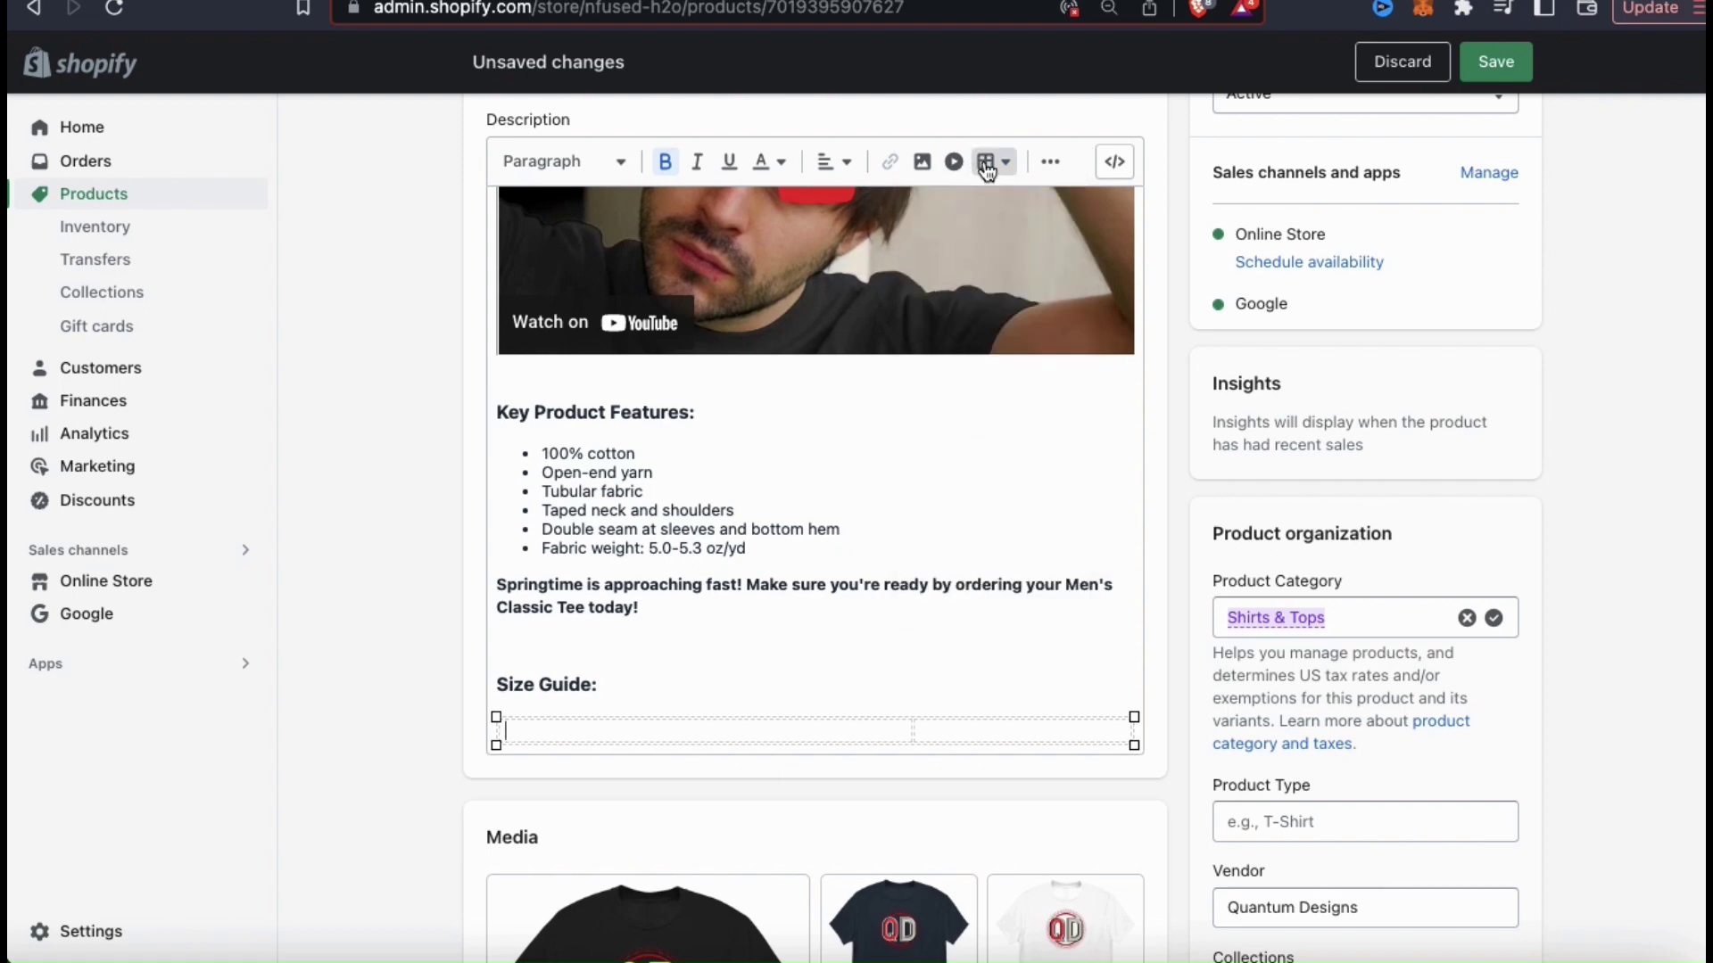
click(987, 162)
click(983, 424)
click(987, 161)
click(982, 419)
Step: Enter LENGTH (inches), WIDTH (inches) and SLEEVE LENGTH (inches) as headings in the table's last three columns and make them bold
click(683, 729)
text(LENGTH (inches)
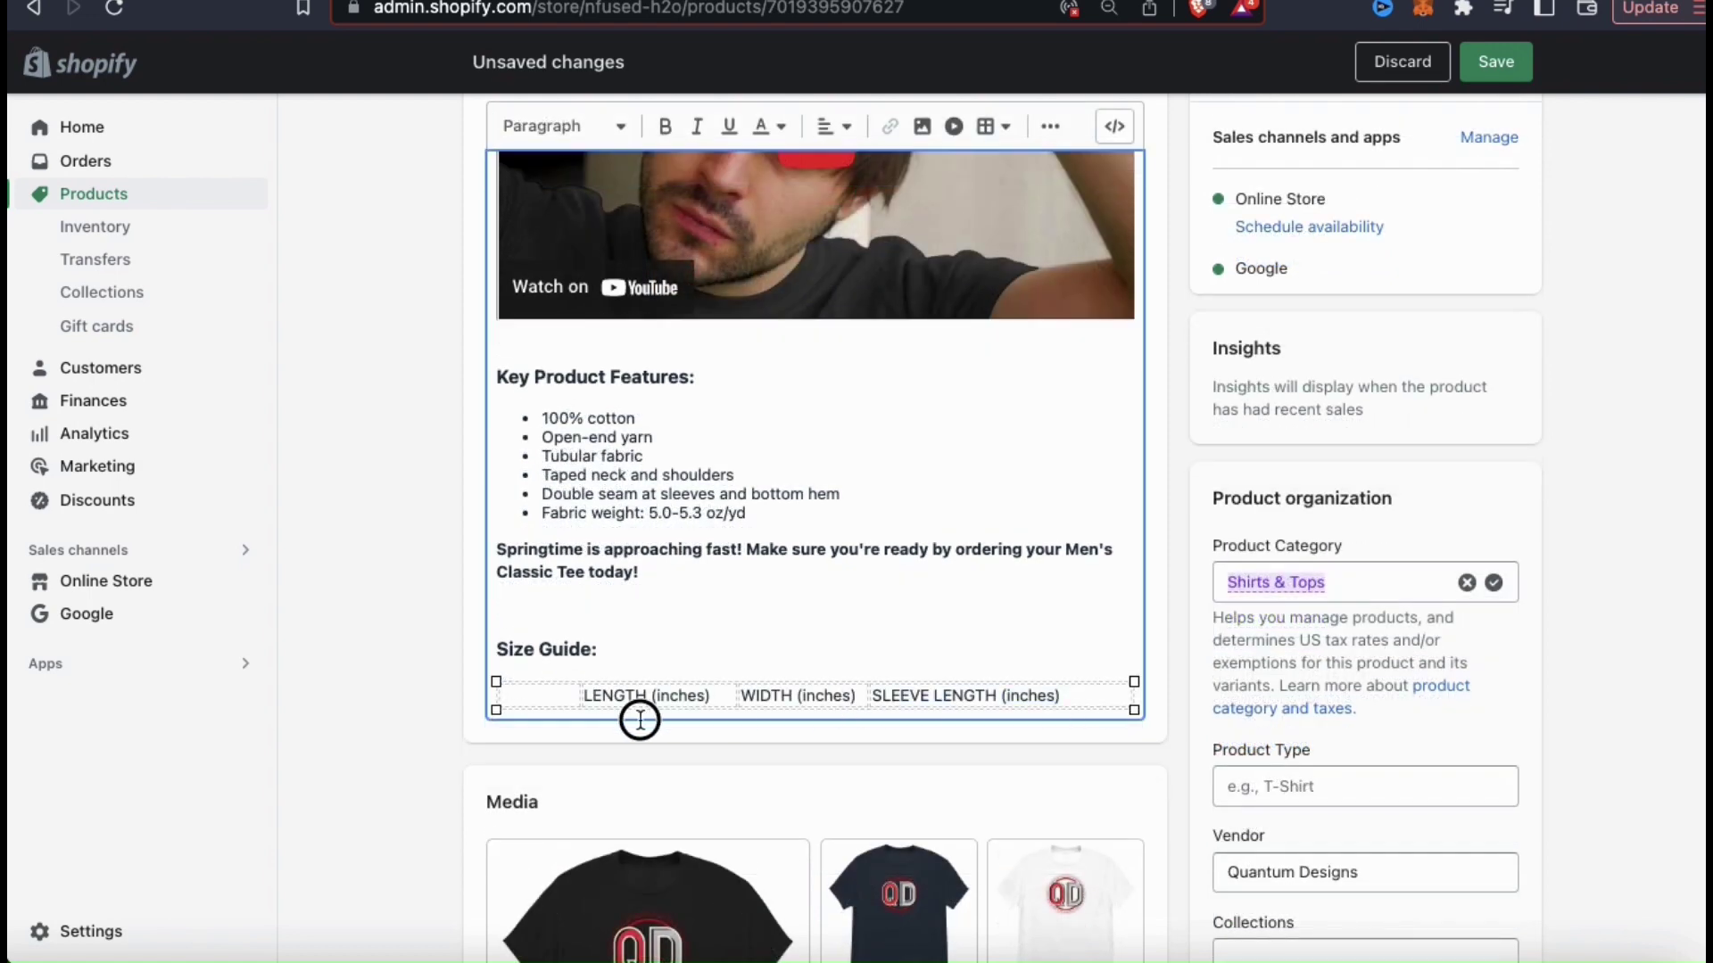
triple_click(584, 694)
click(665, 126)
click(897, 691)
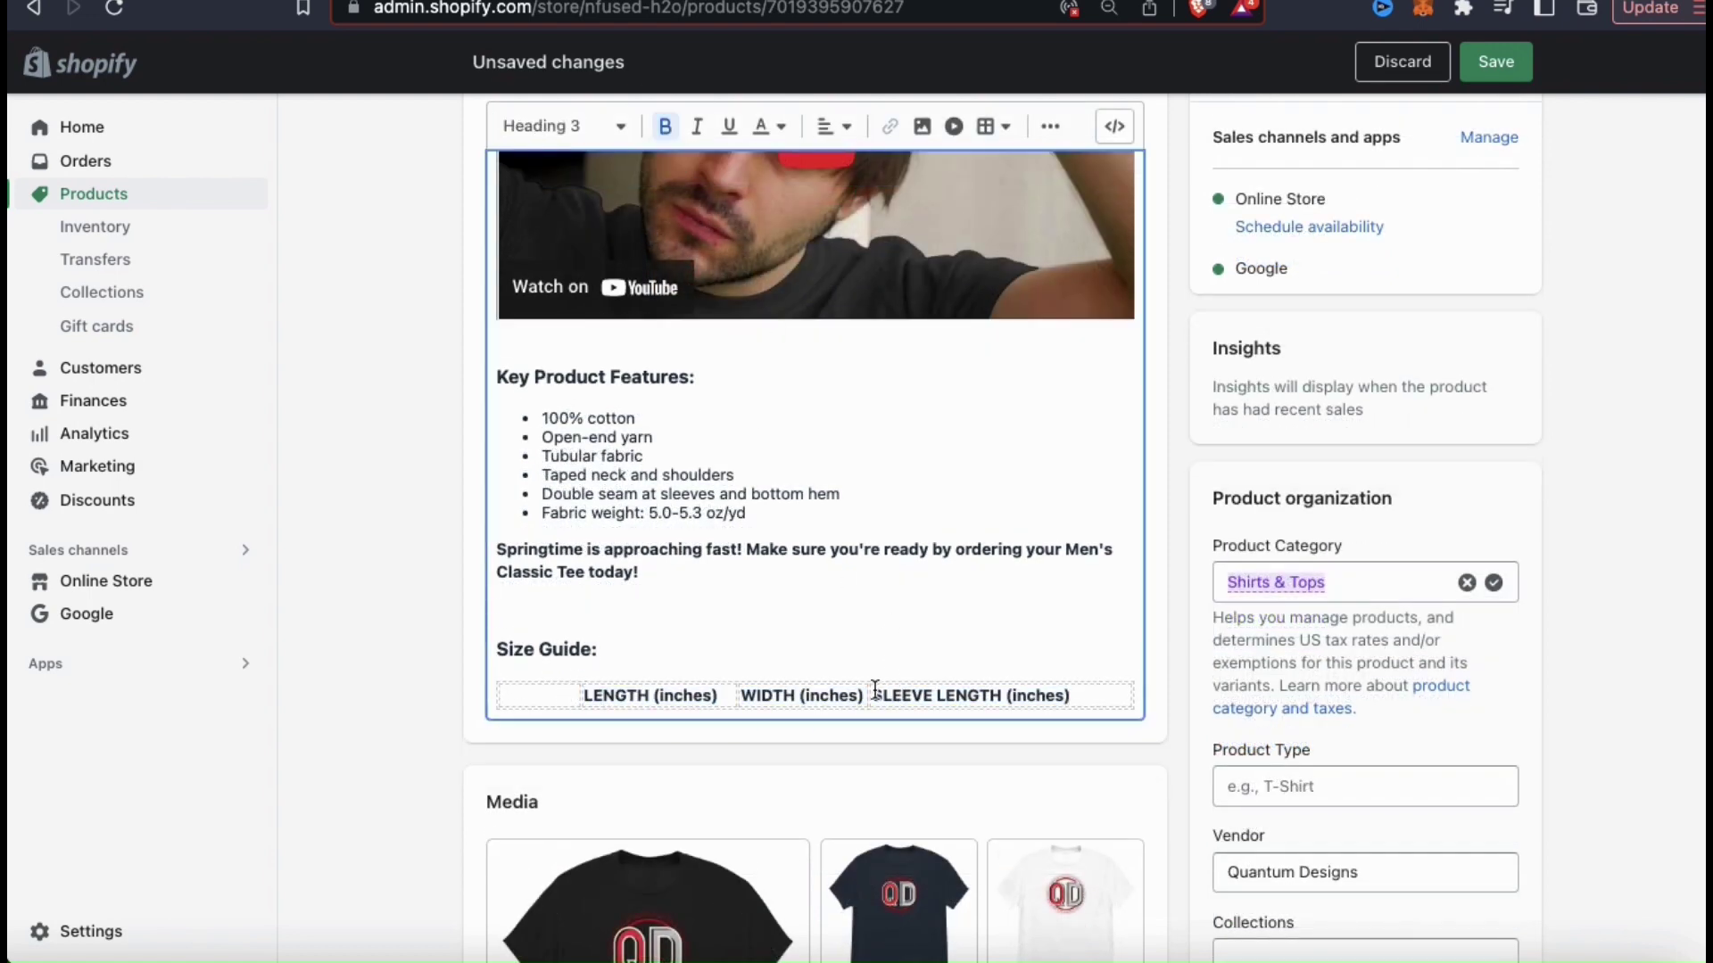
click(1001, 631)
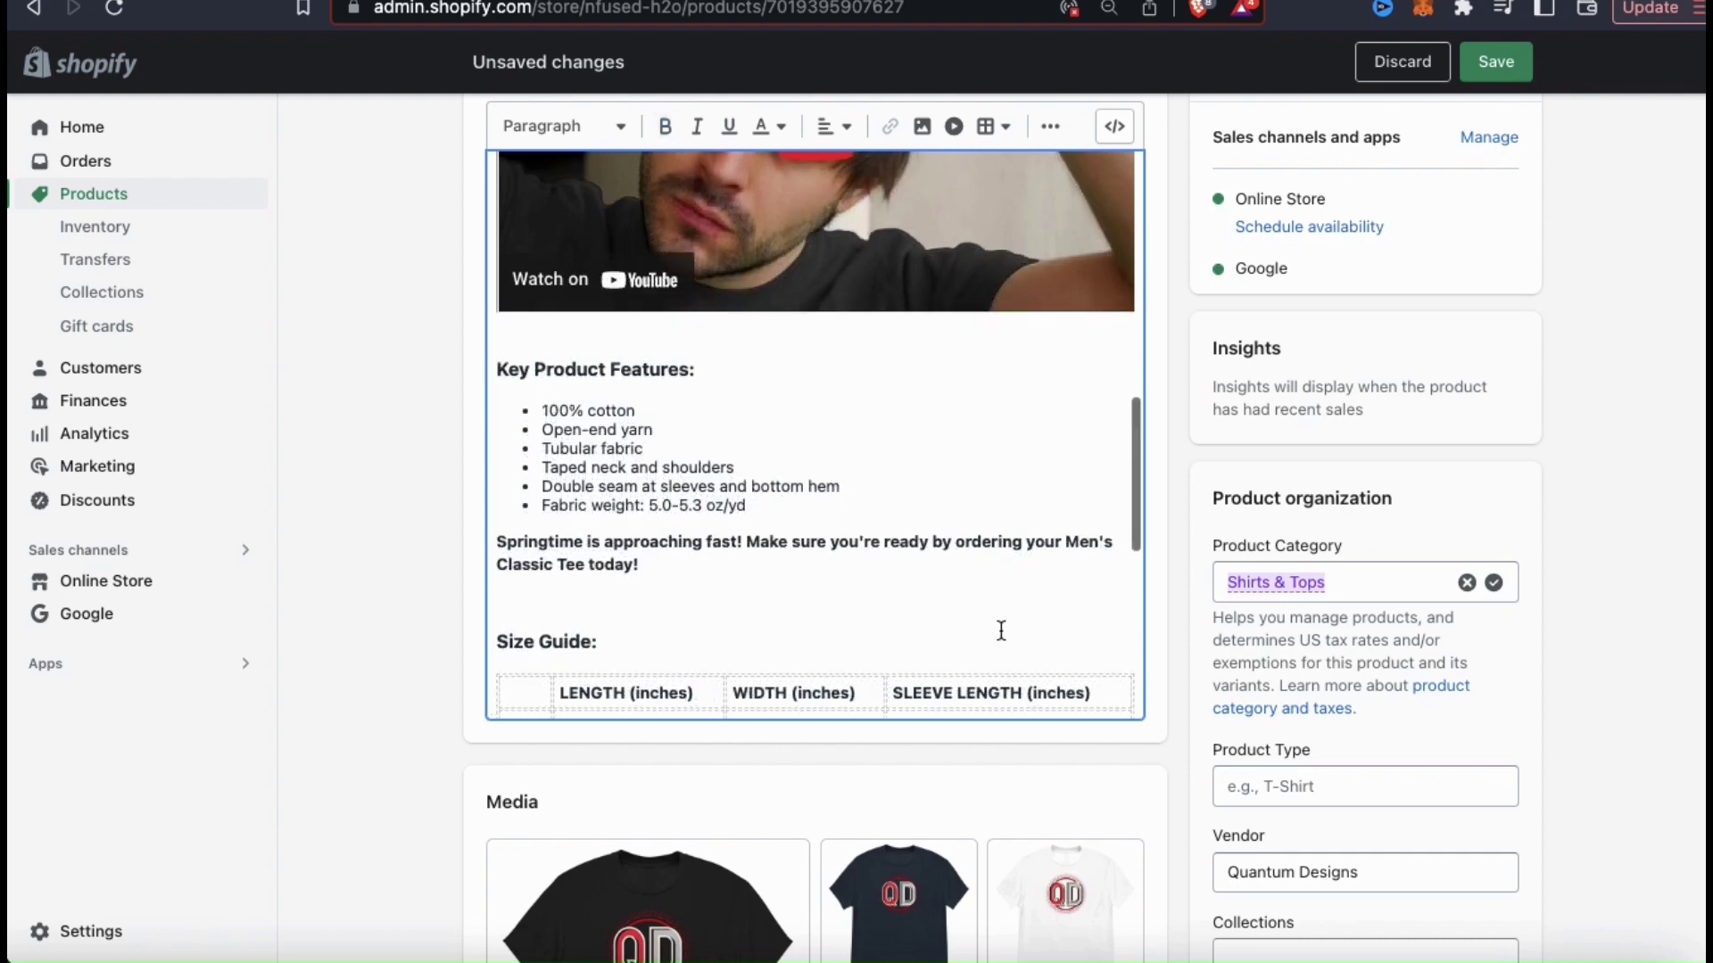
Step: Below the size tables, add "*This beautiful classic tee goes great with our Quantum Designs flip flops! Click below to add them to your cart!"
scroll(1123, 631, down, 5)
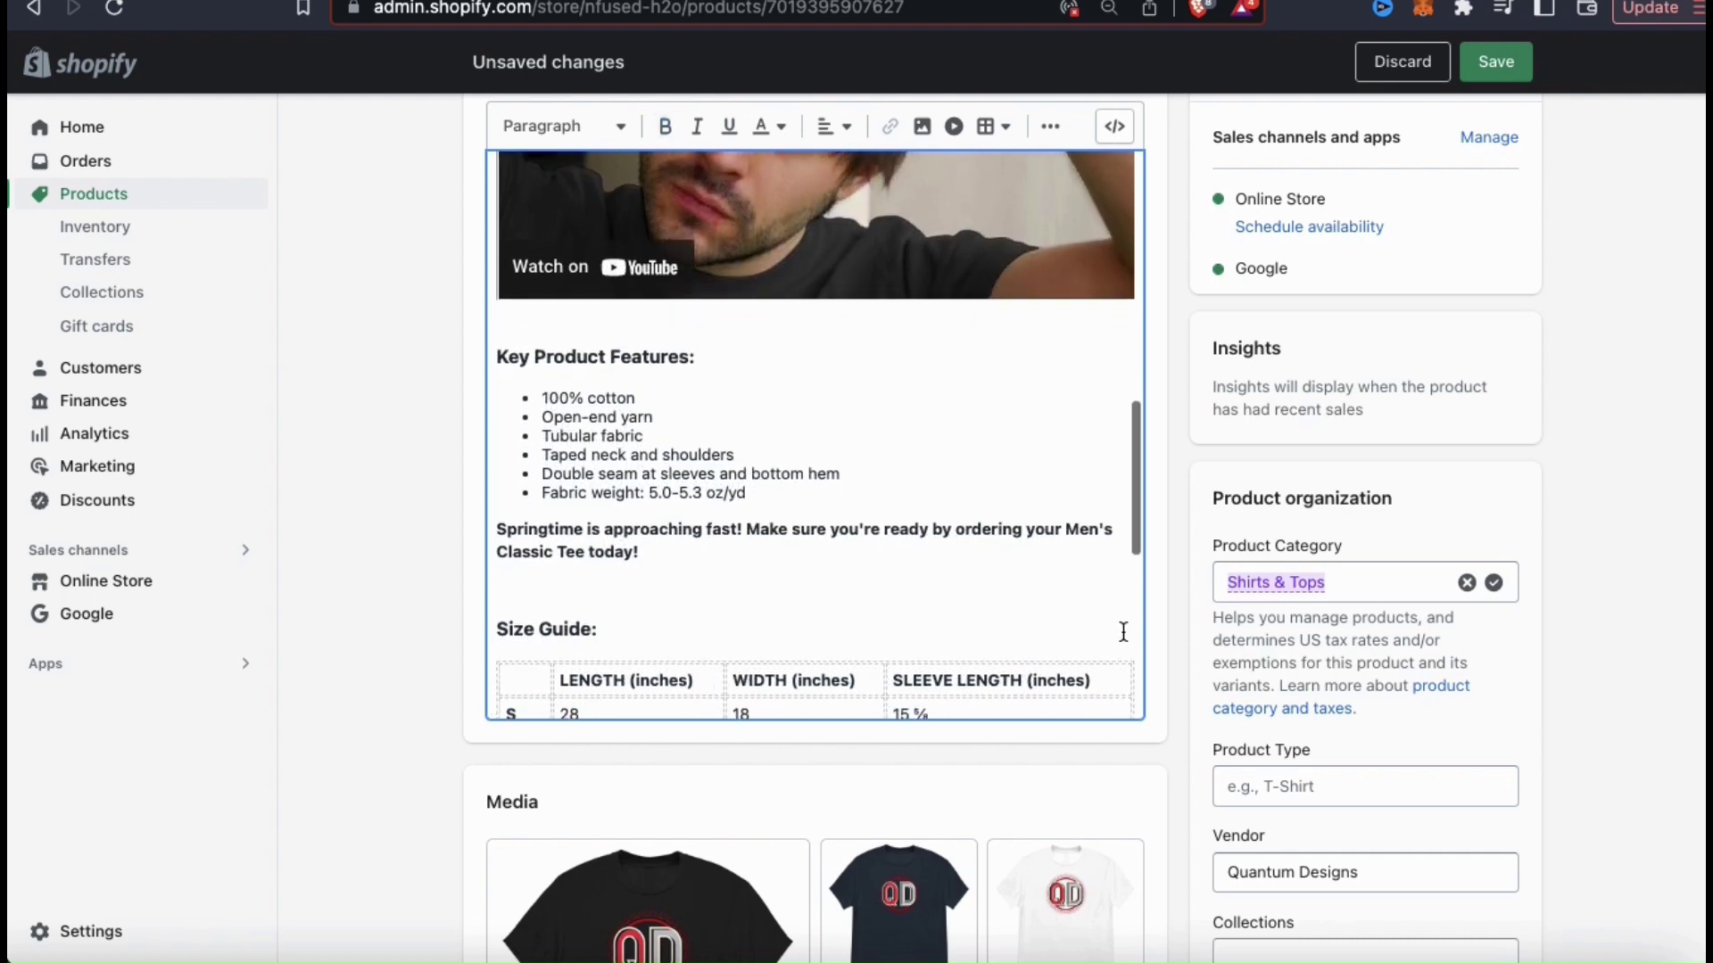
scroll(1122, 630, down, 8)
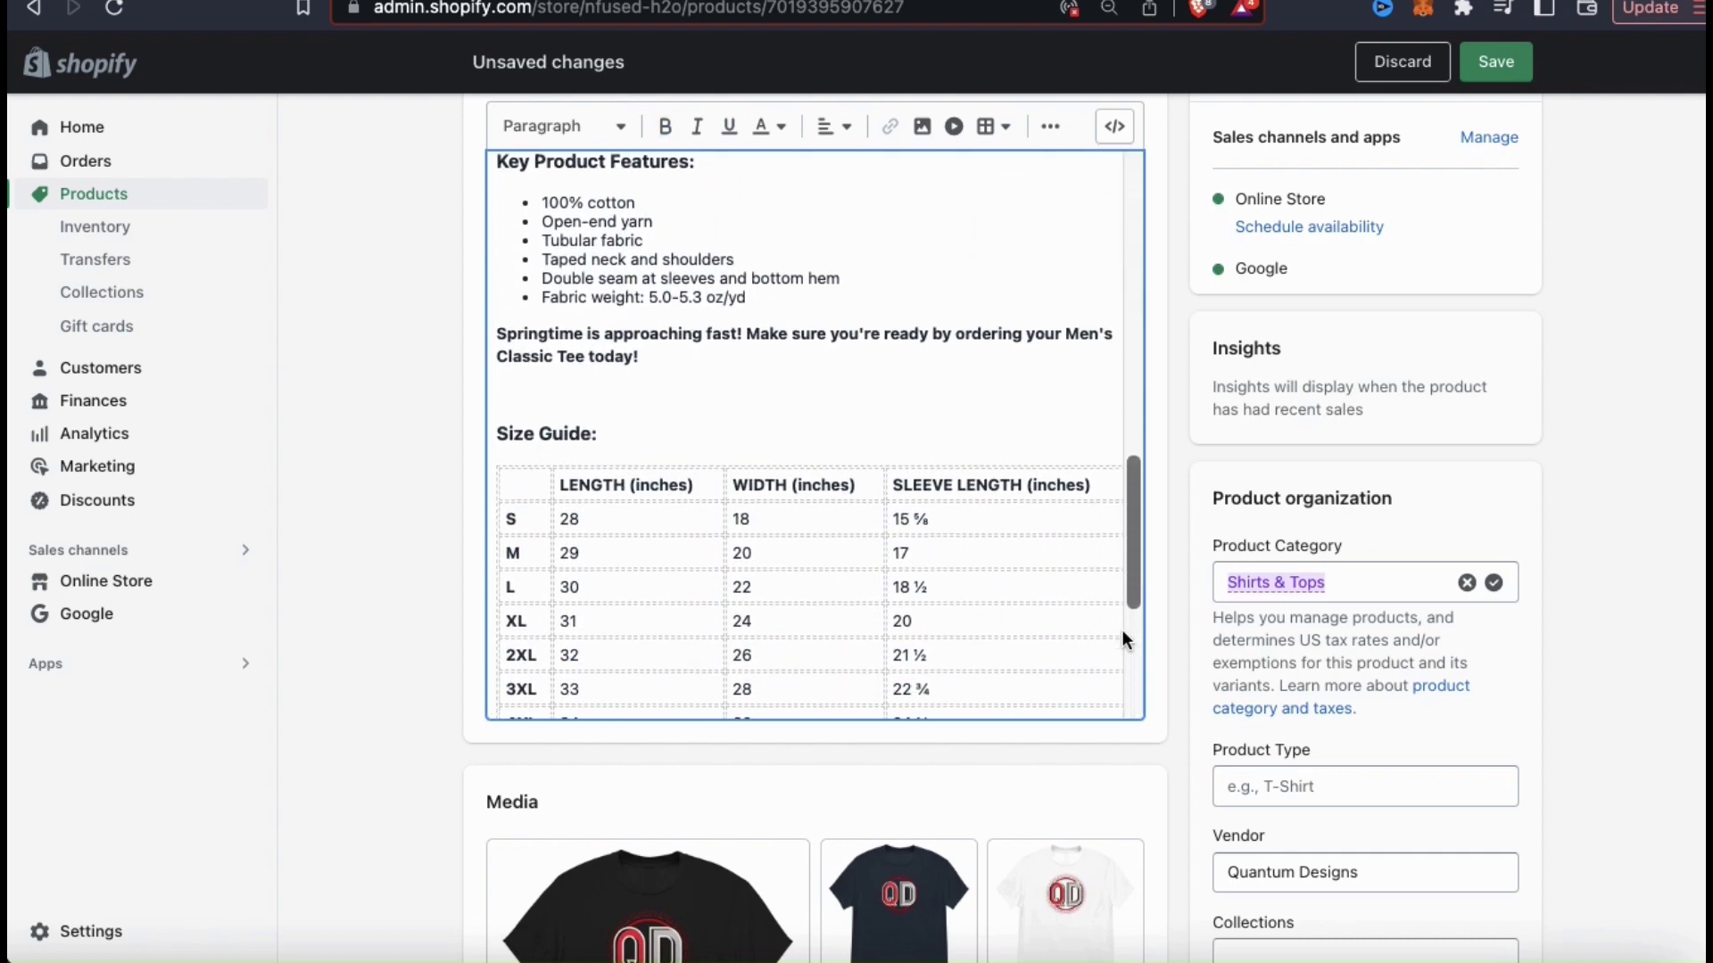
scroll(1122, 630, down, 3)
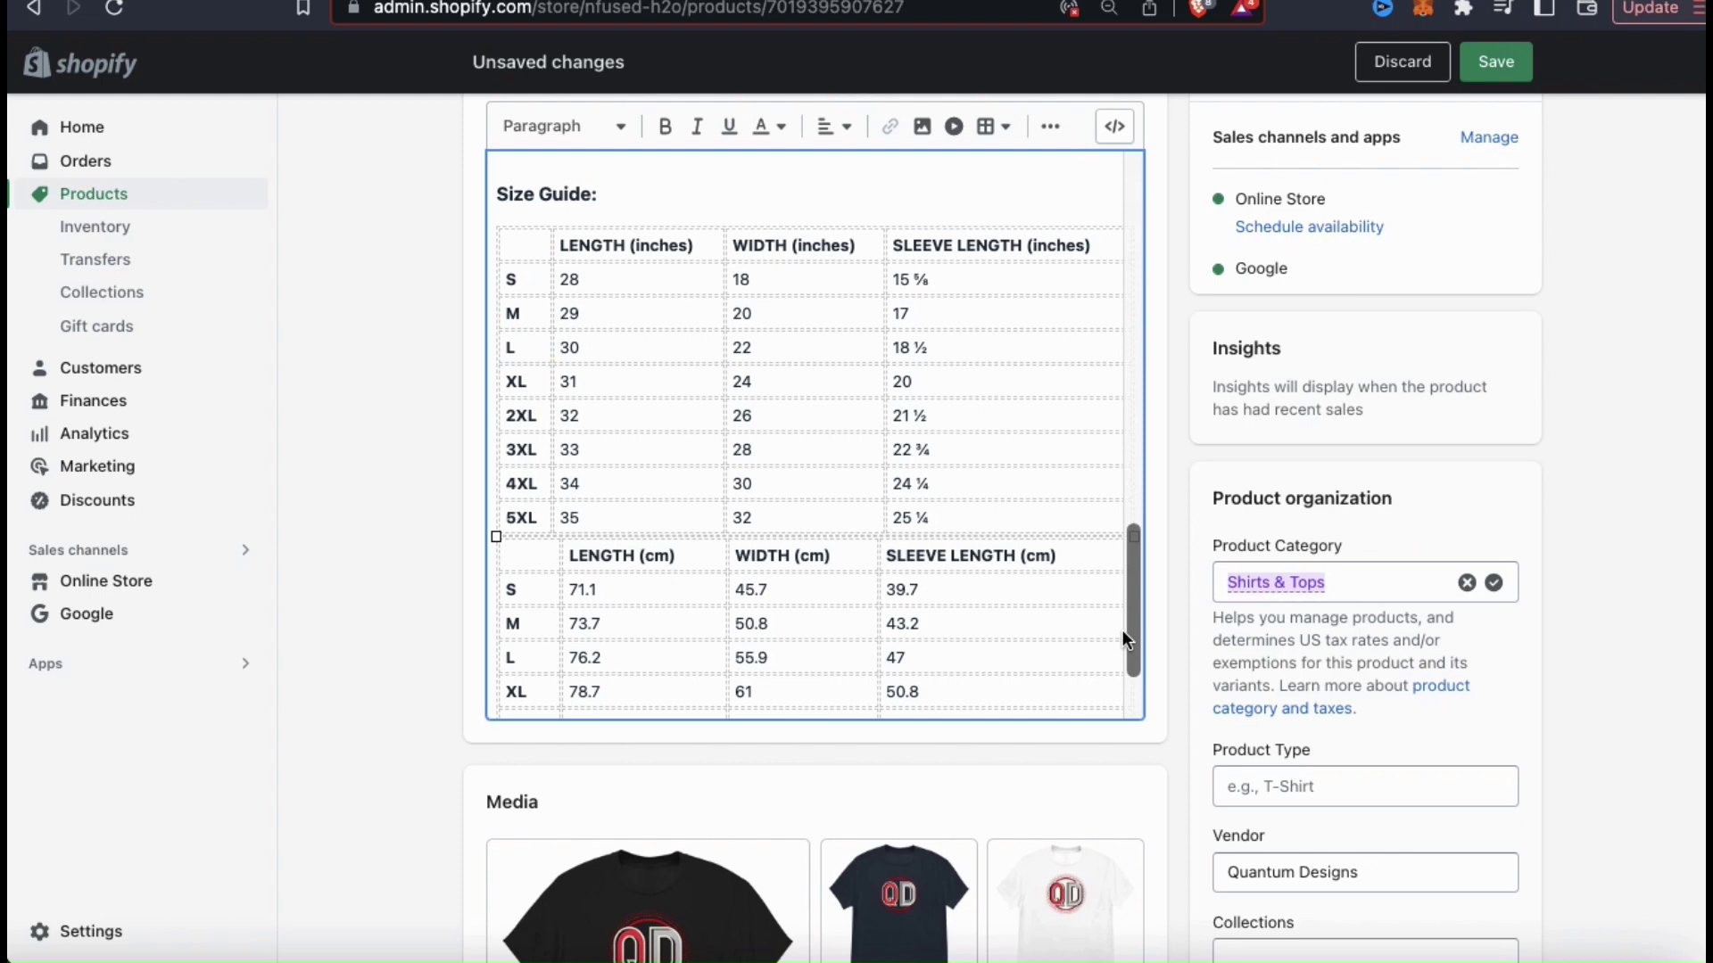
scroll(1123, 629, down, 3)
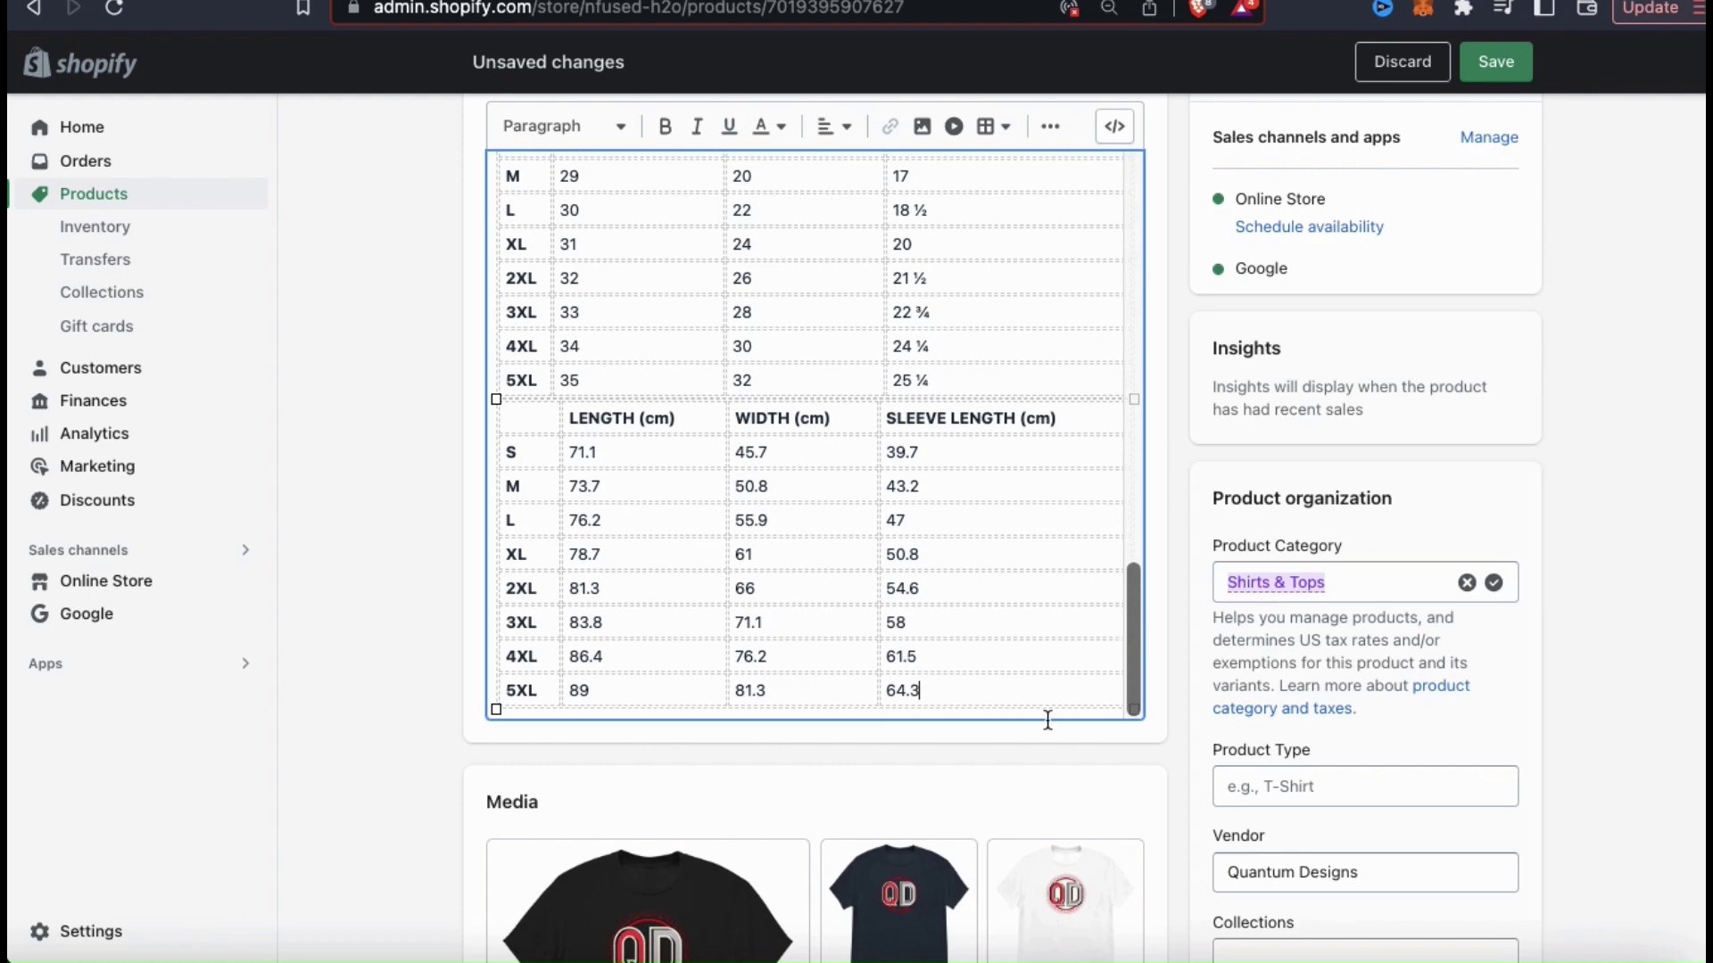
key(Down)
key(Return)
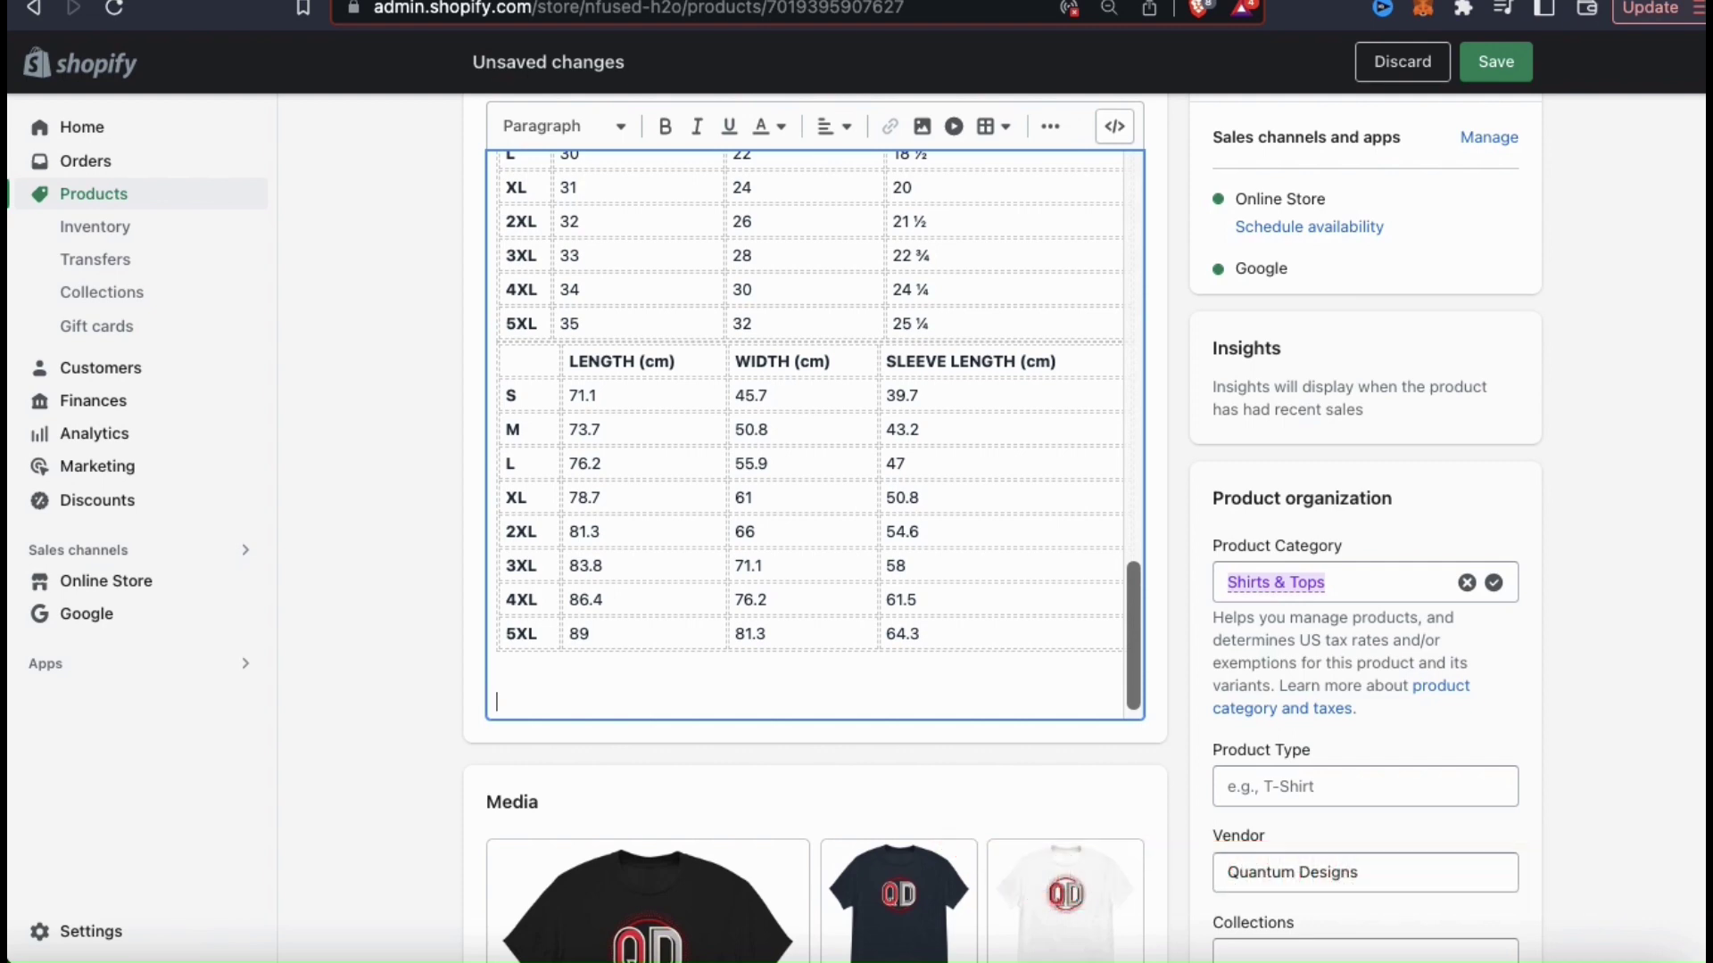
text(*)
text(This be)
text(aut)
text(iful class)
text(ic tee goes)
text( great )
text(with our)
text( Q)
key(BackSpace)
text(Quantum Designs flip flops! Click)
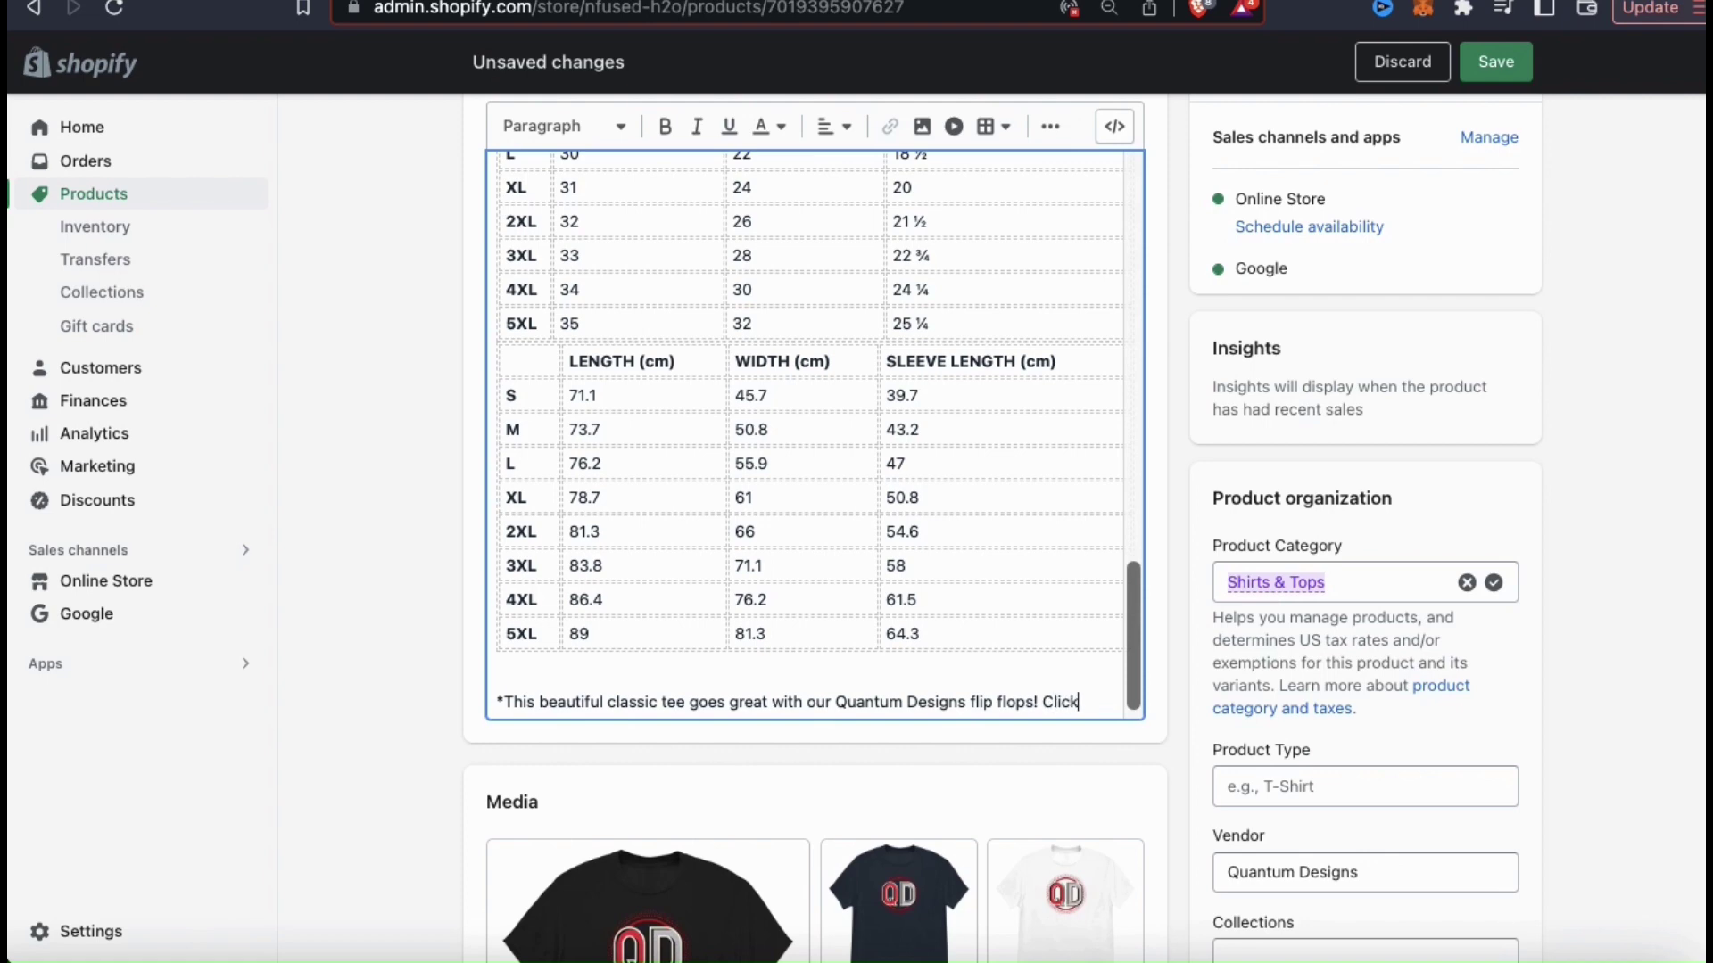
text( here to add)
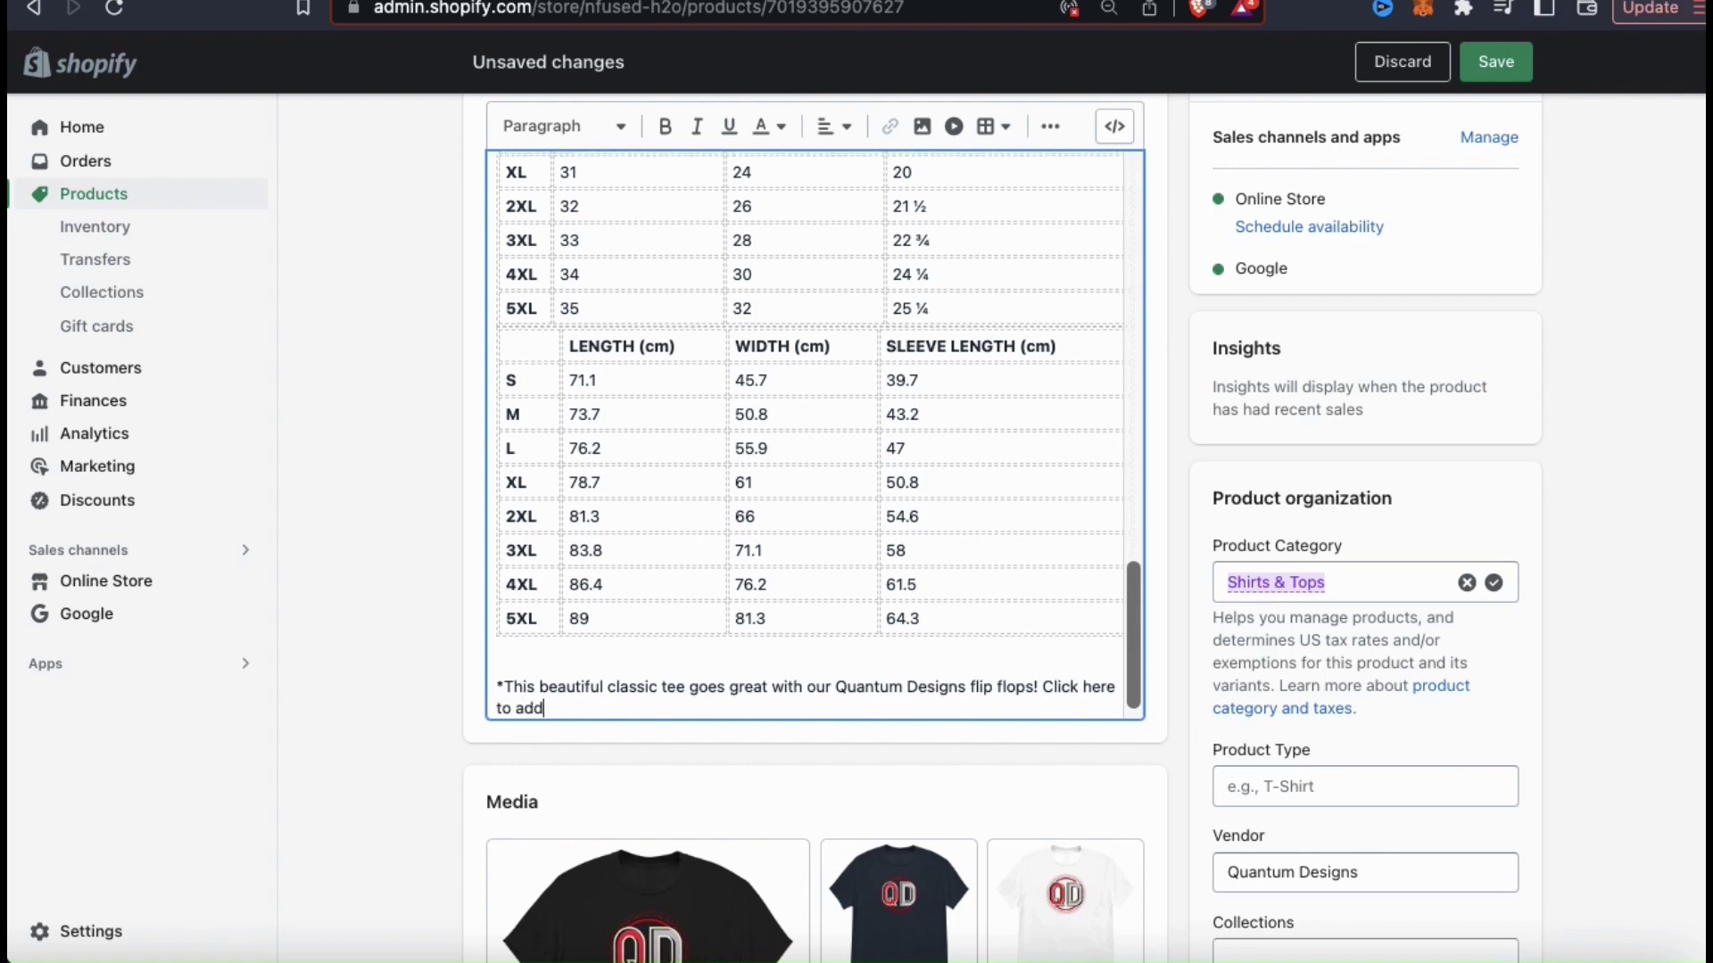
text( them to your)
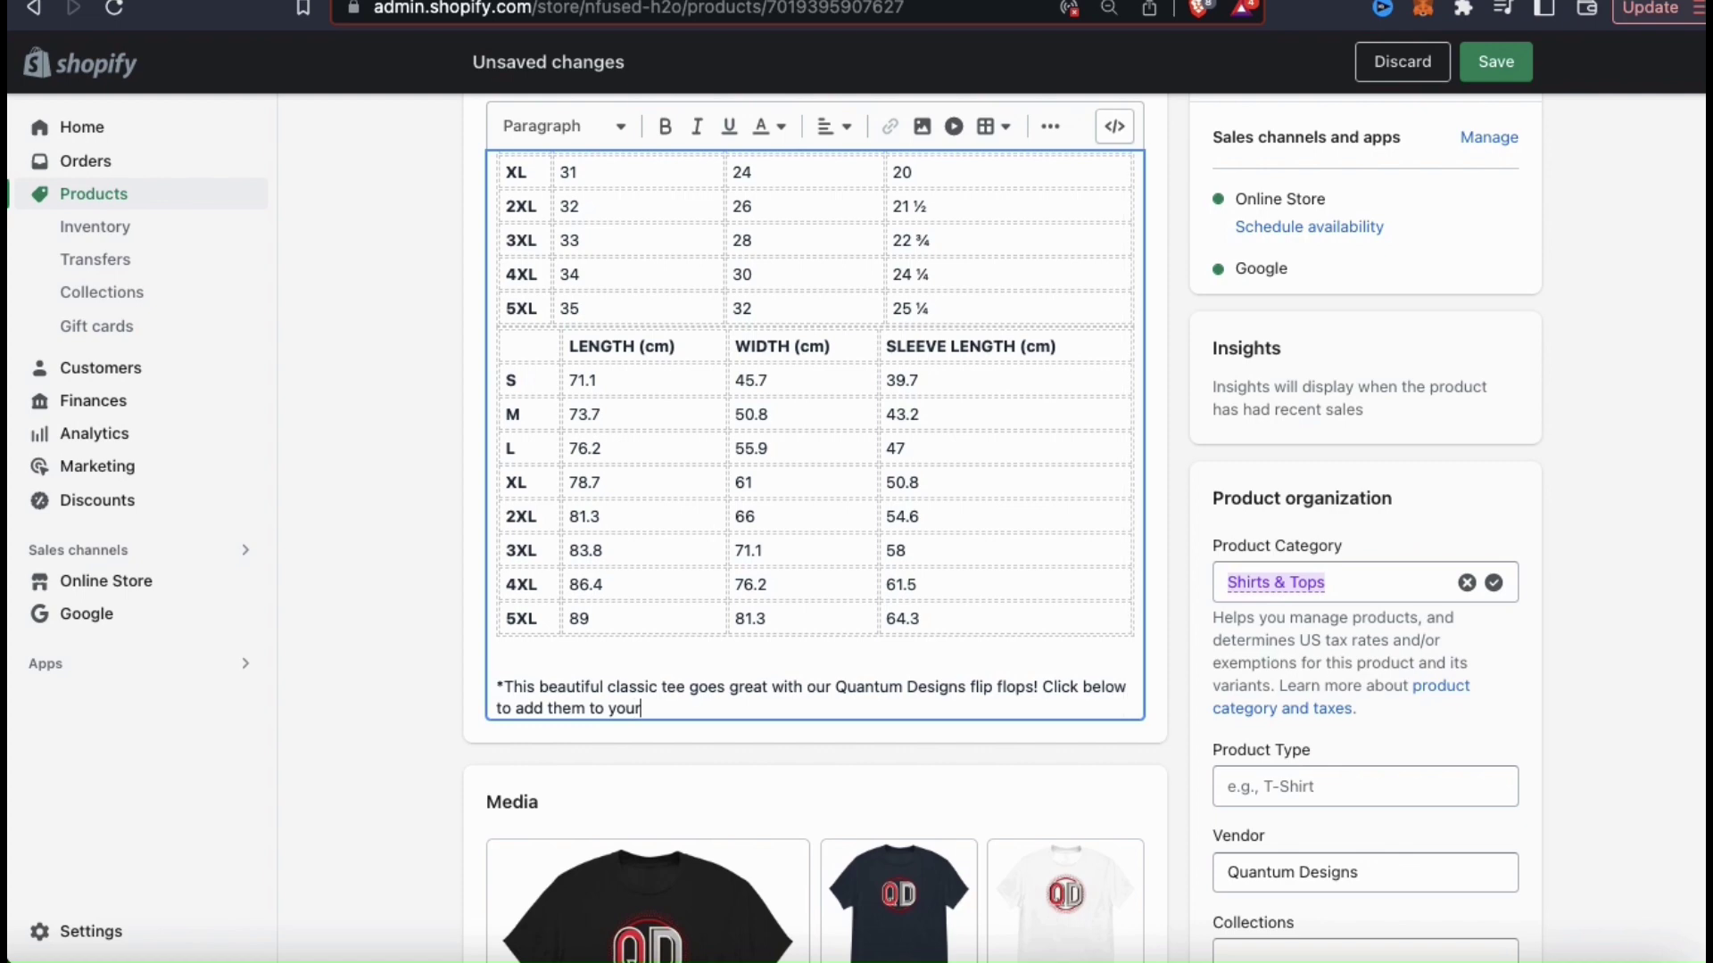
text( cart!)
key(Return)
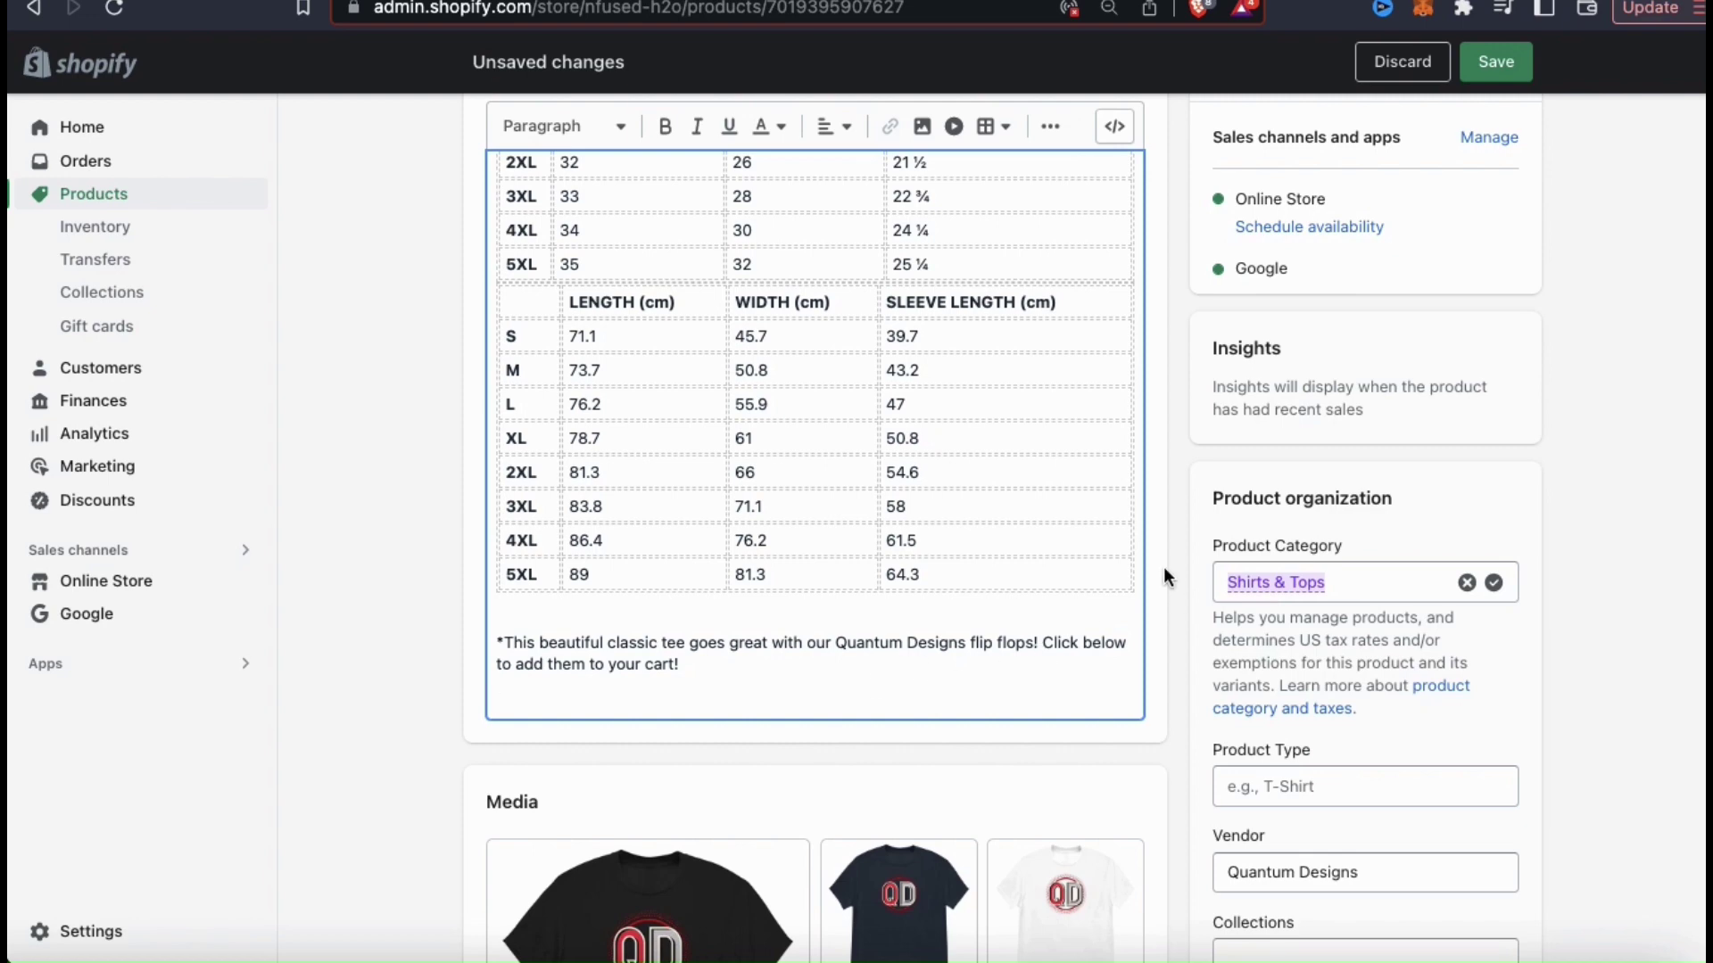
Step: Insert the angled flip-flops product image below the cross-sell text at Product thumbnail (240px) size
click(923, 132)
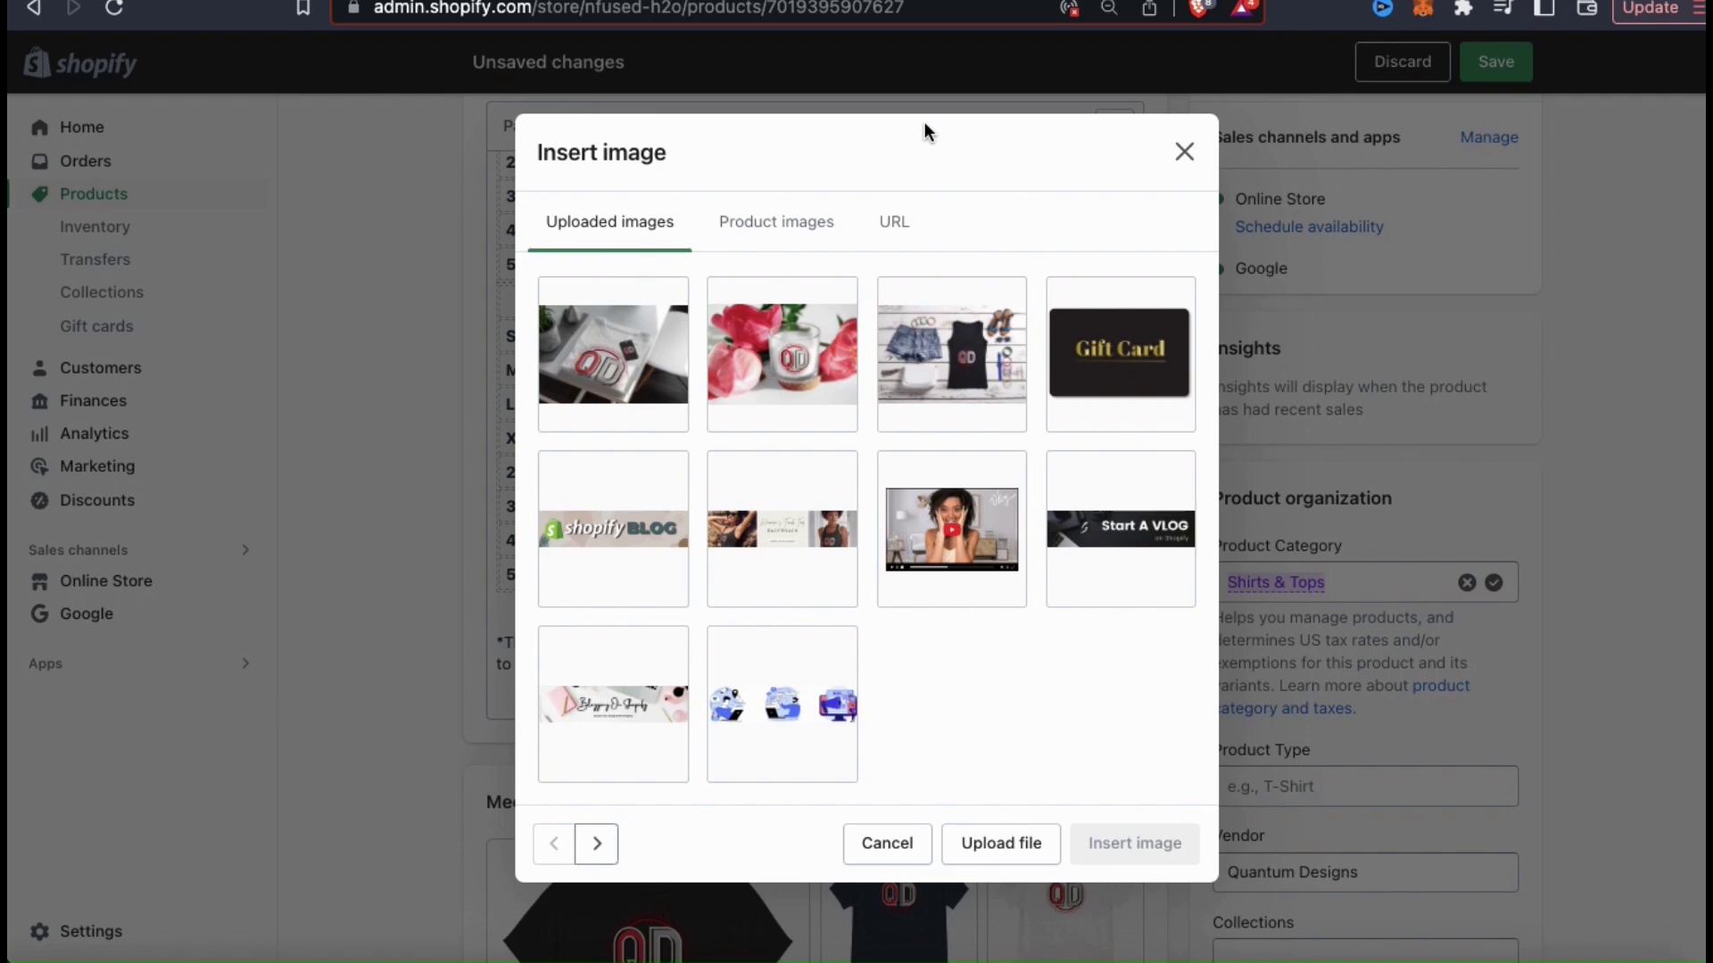
click(796, 241)
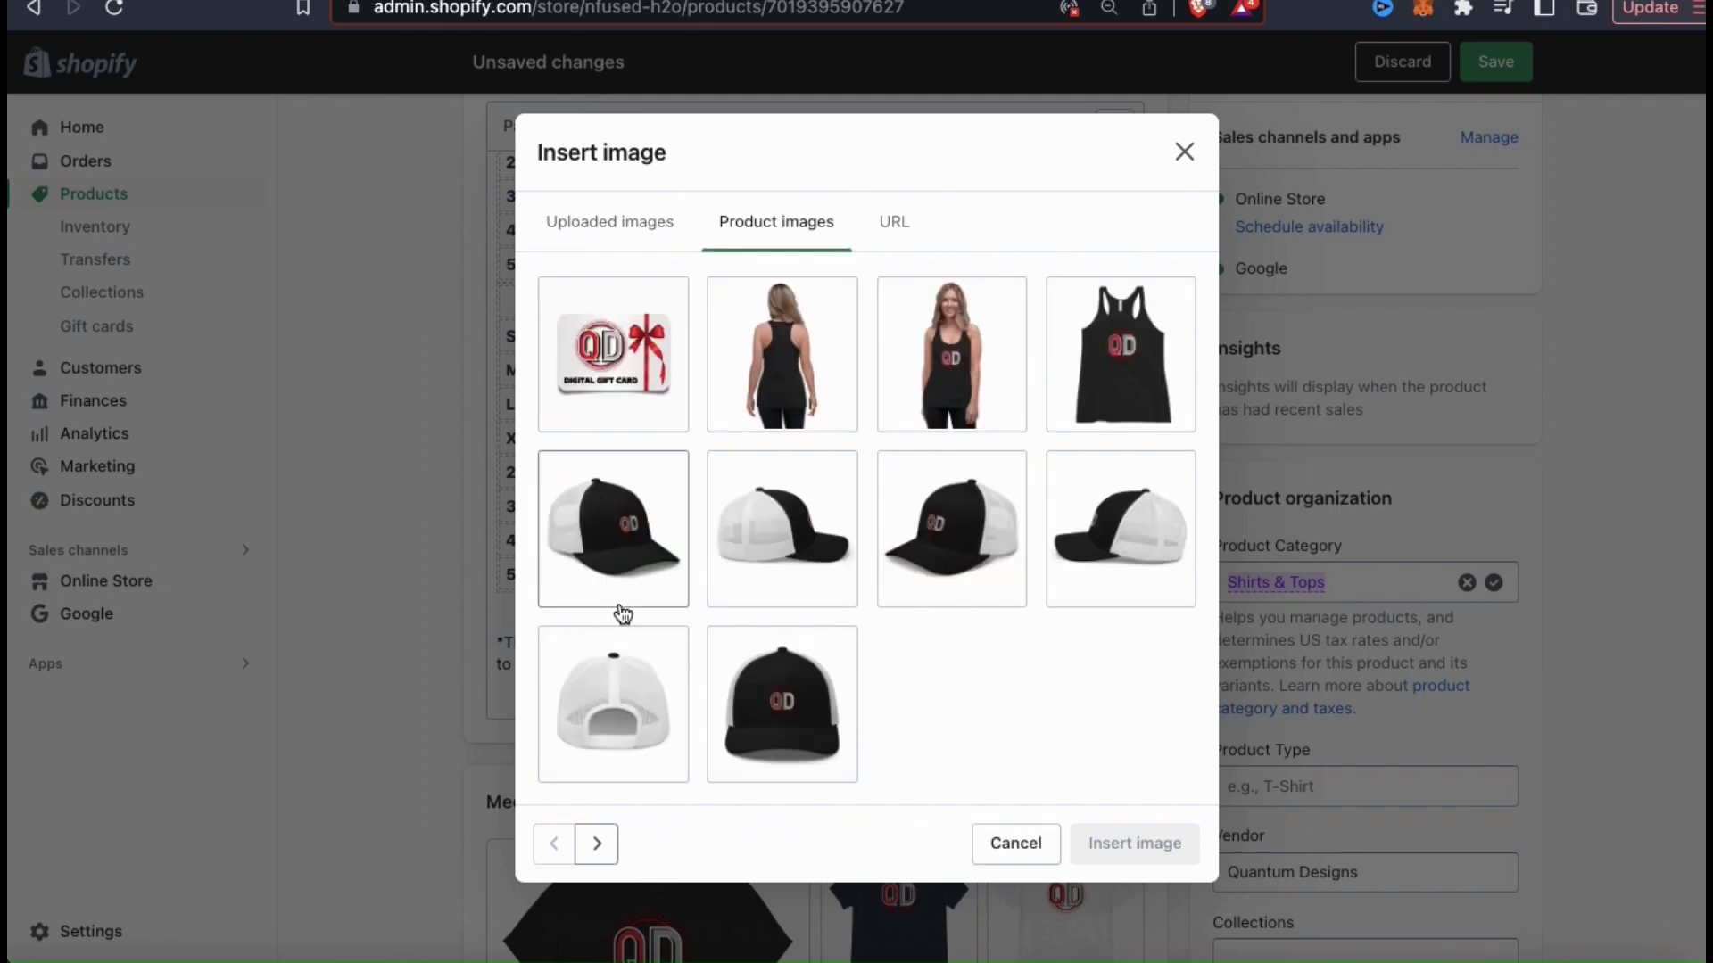
click(596, 846)
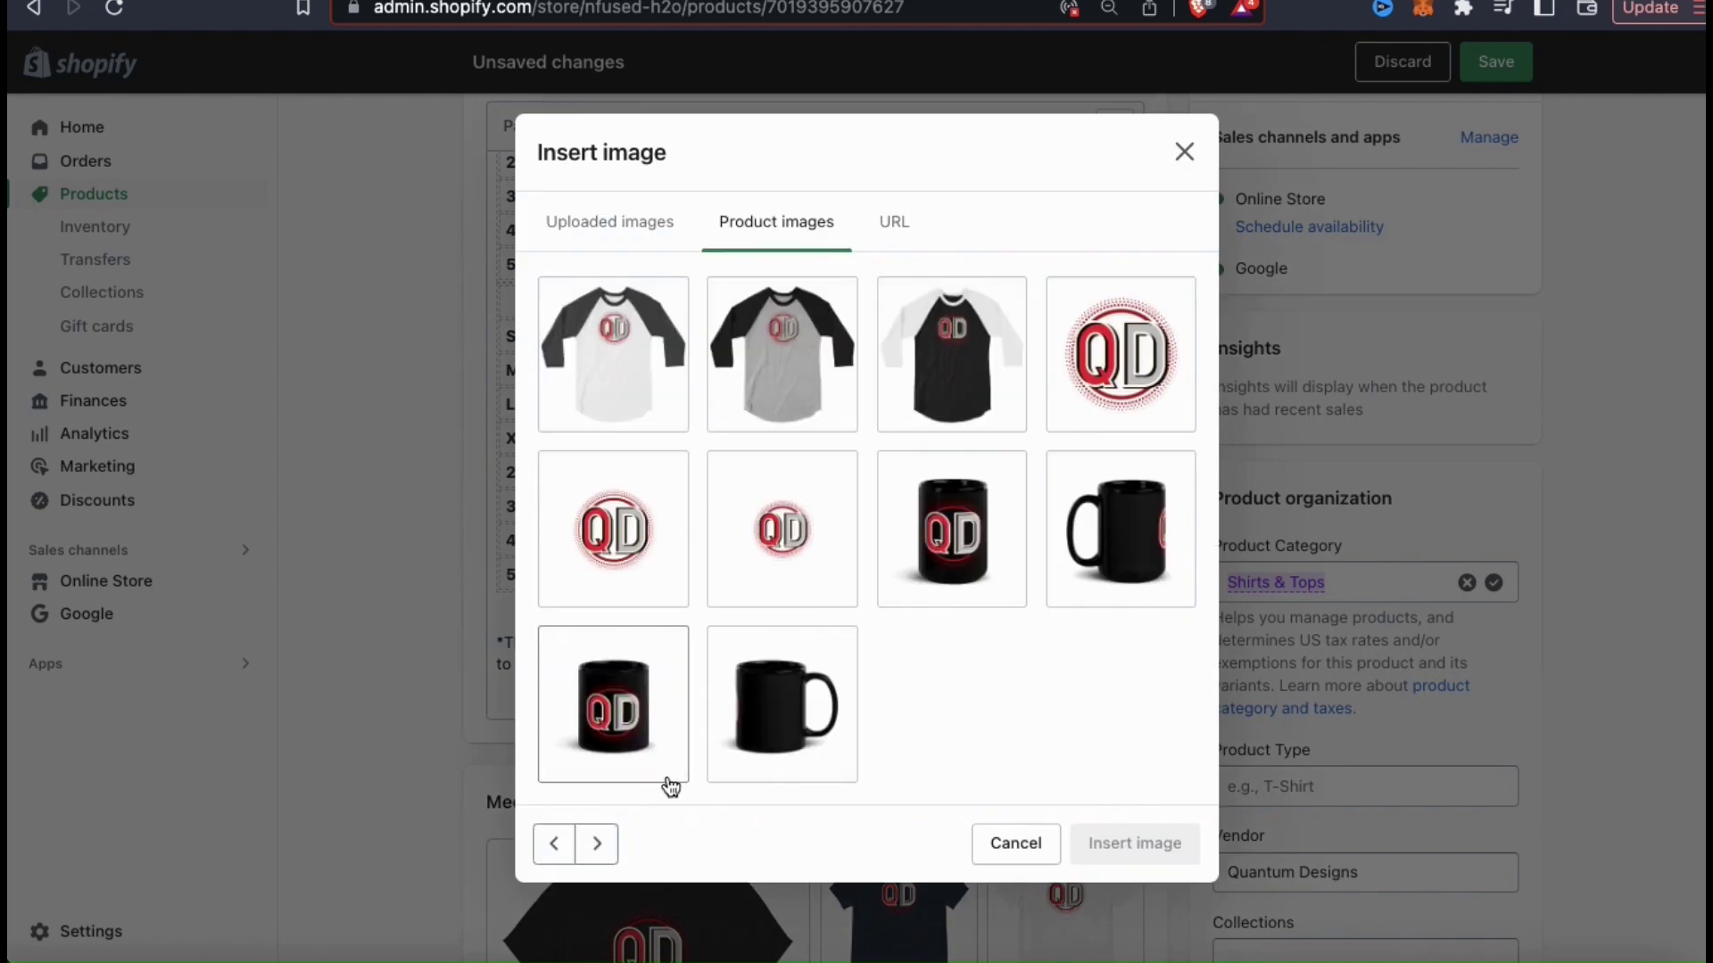
click(596, 842)
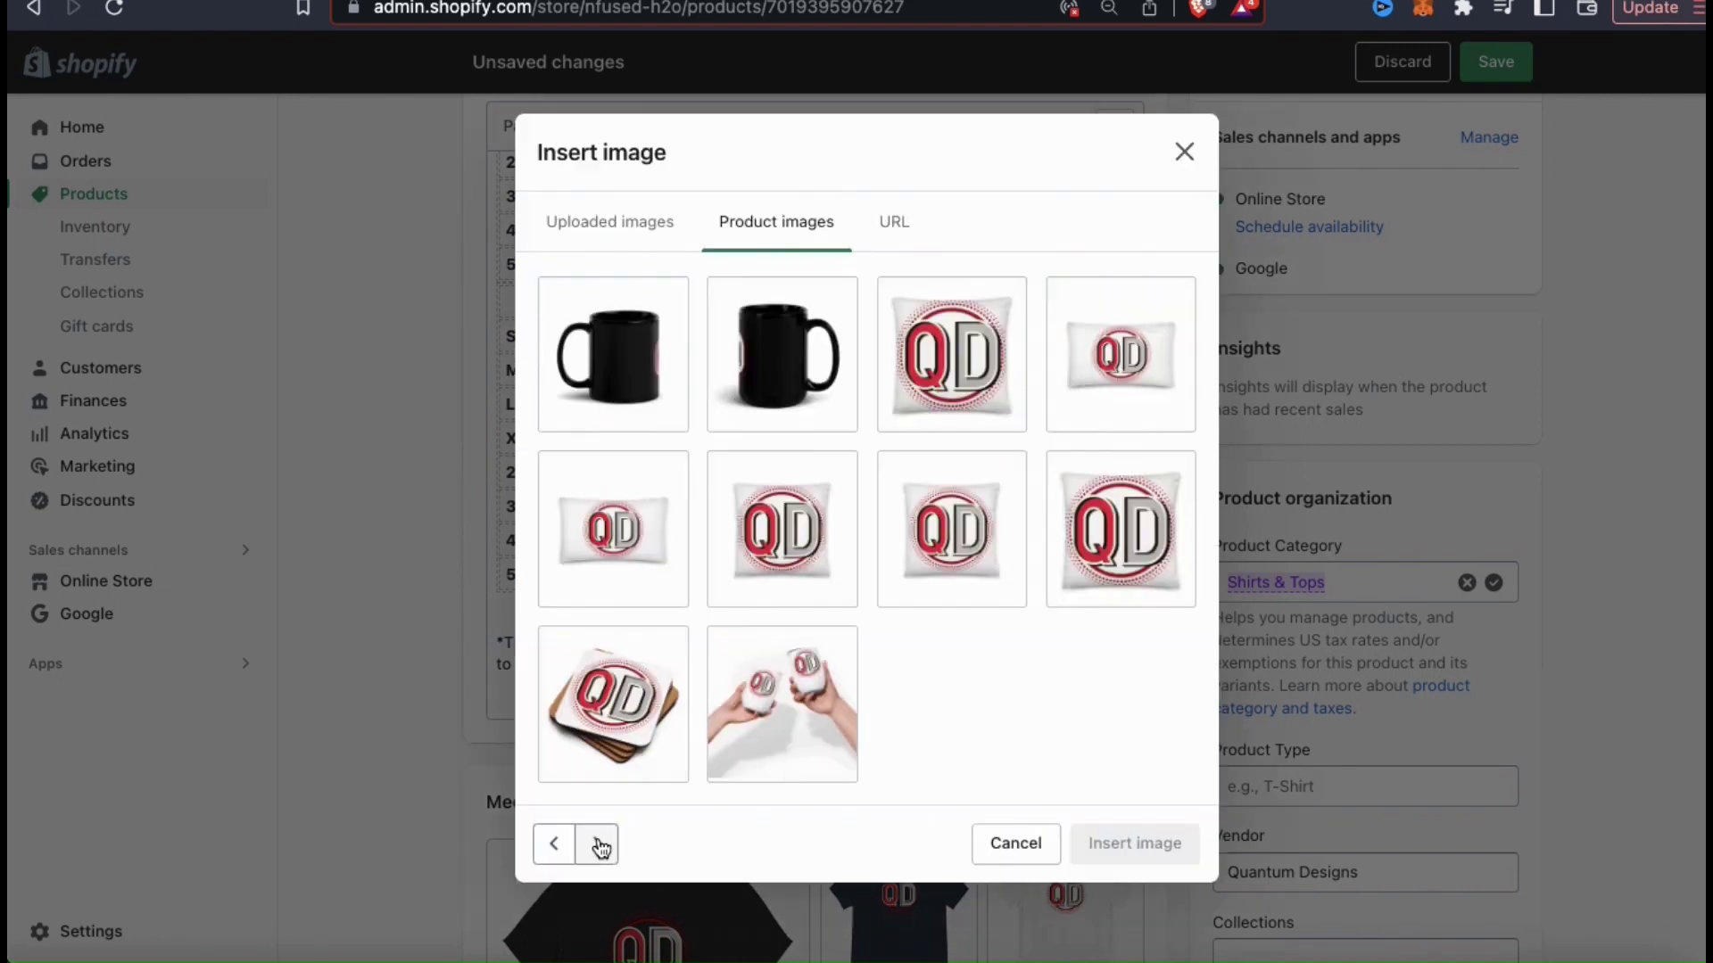
click(597, 844)
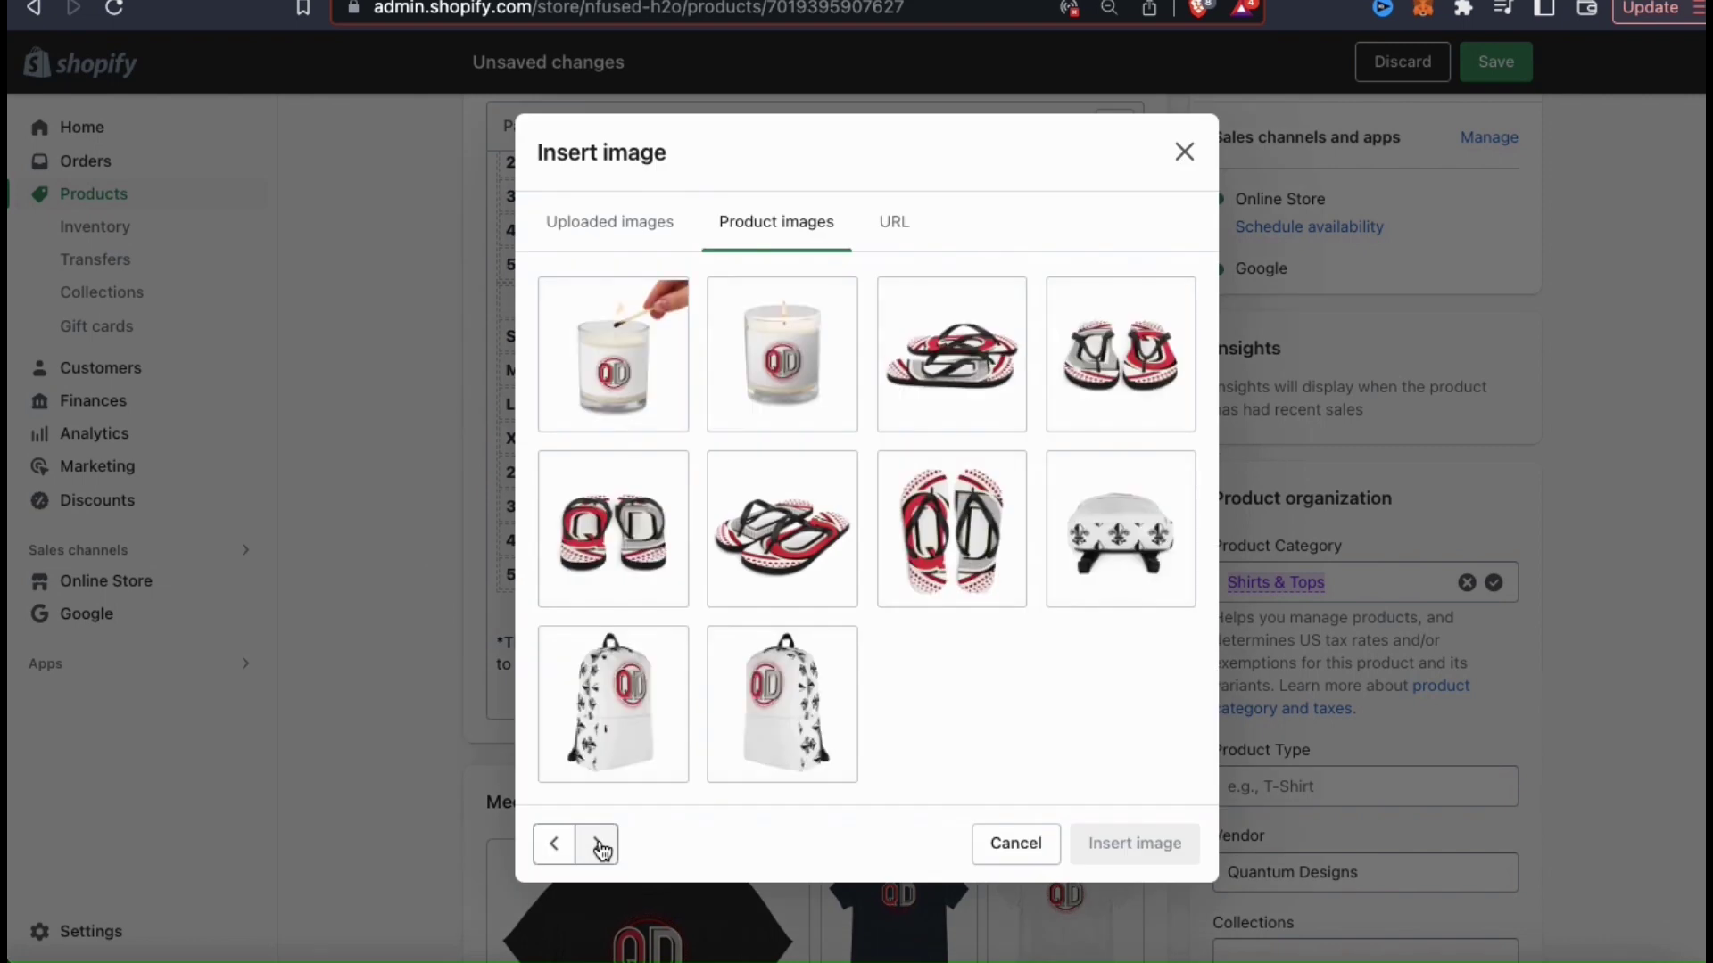
click(766, 543)
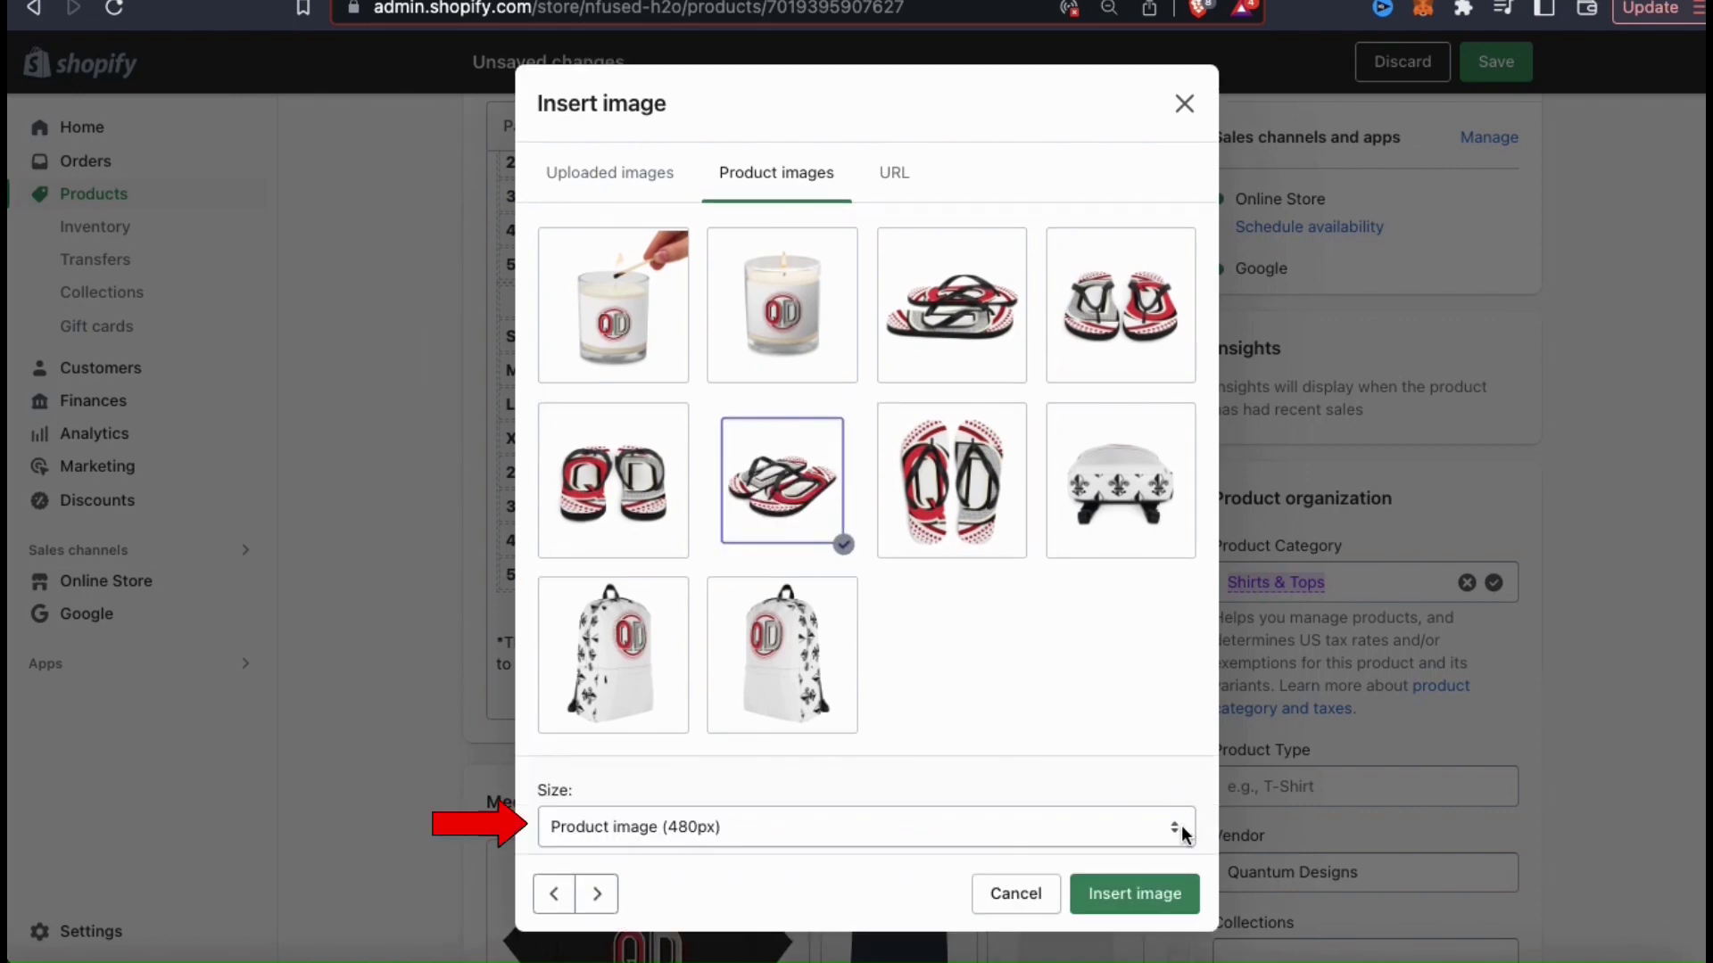
click(1176, 832)
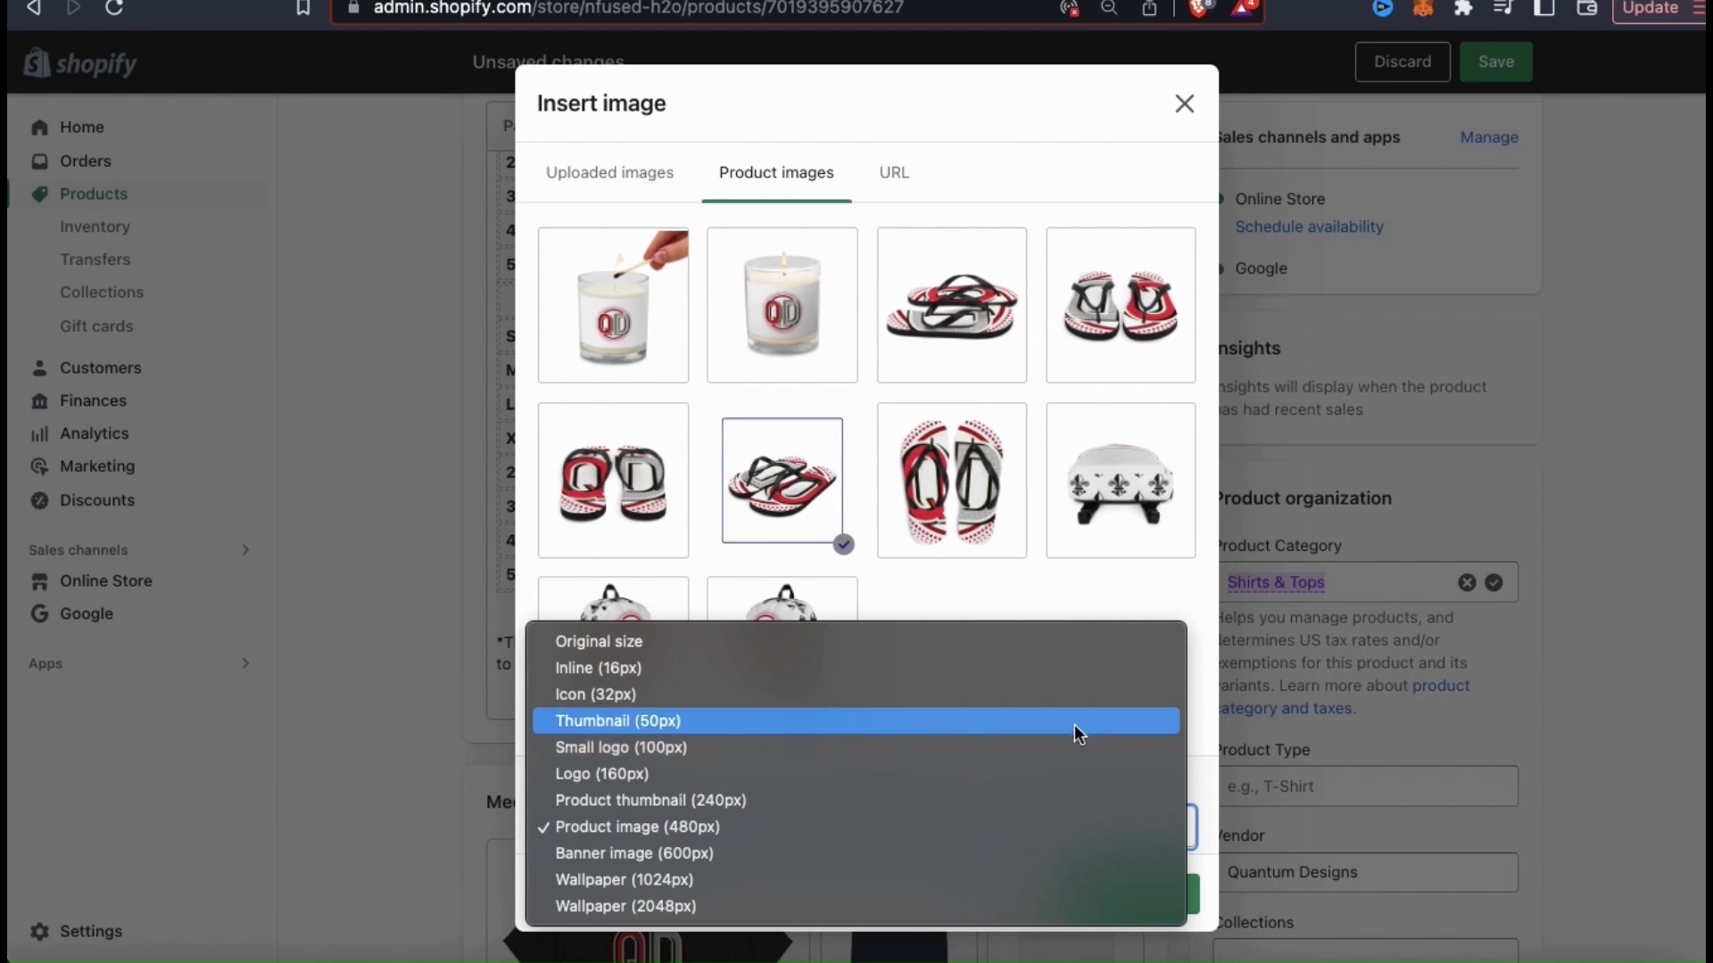
click(1018, 801)
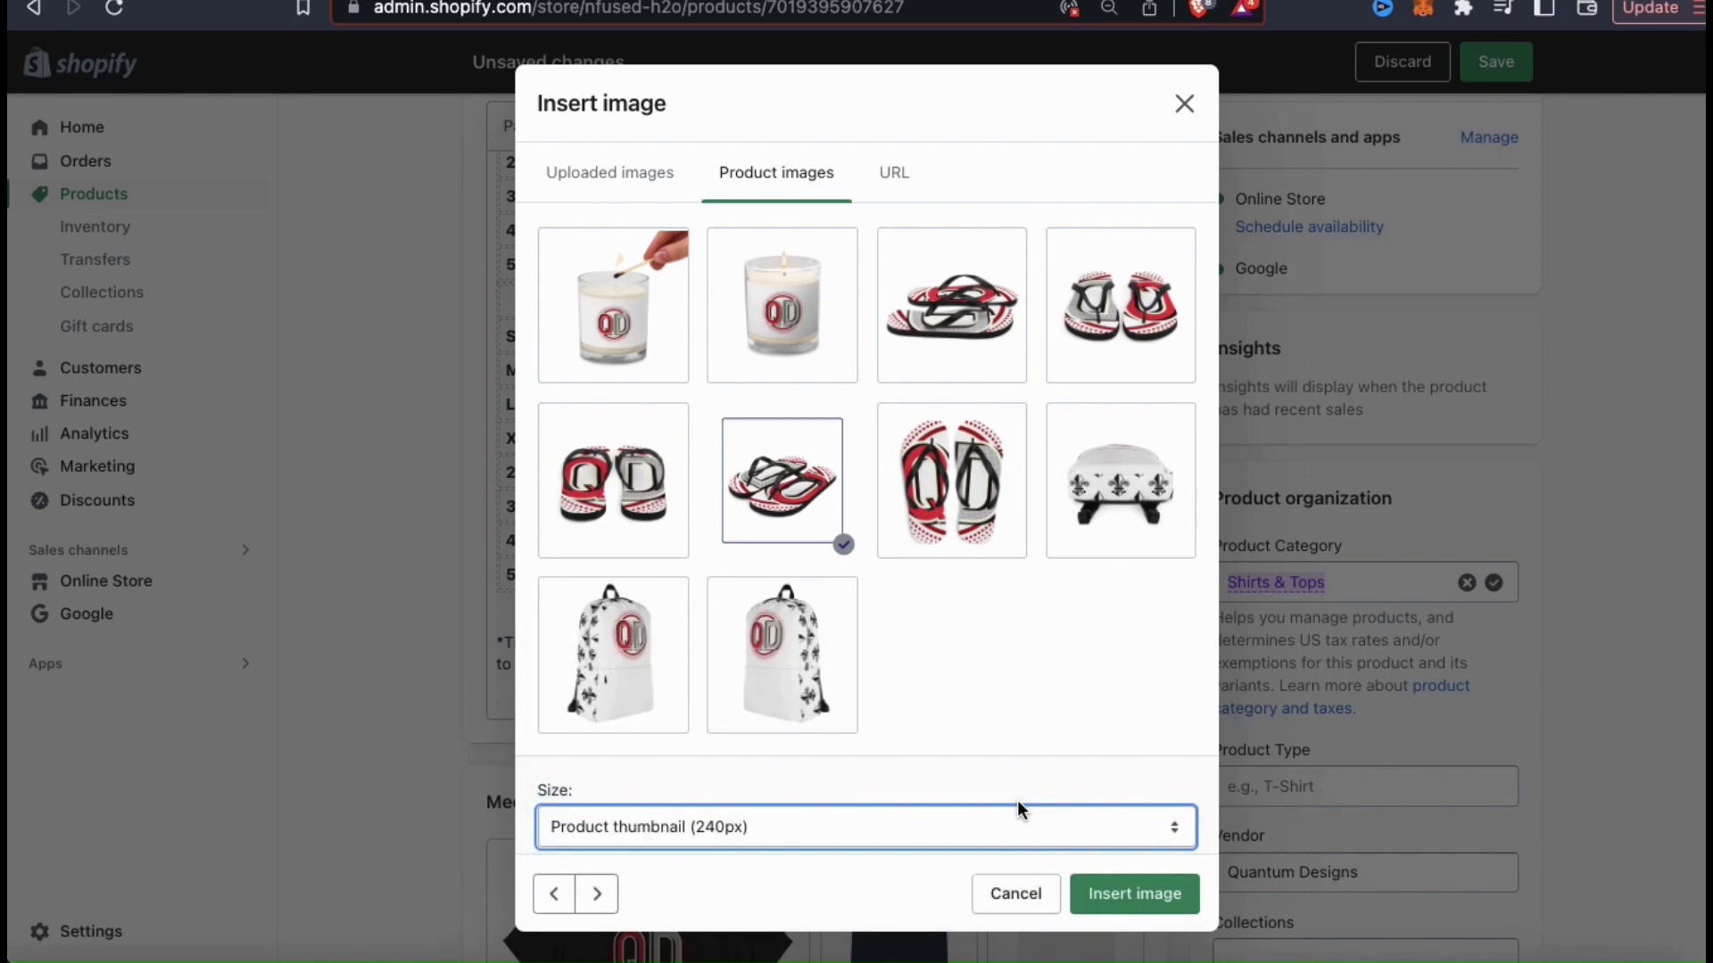
click(1106, 894)
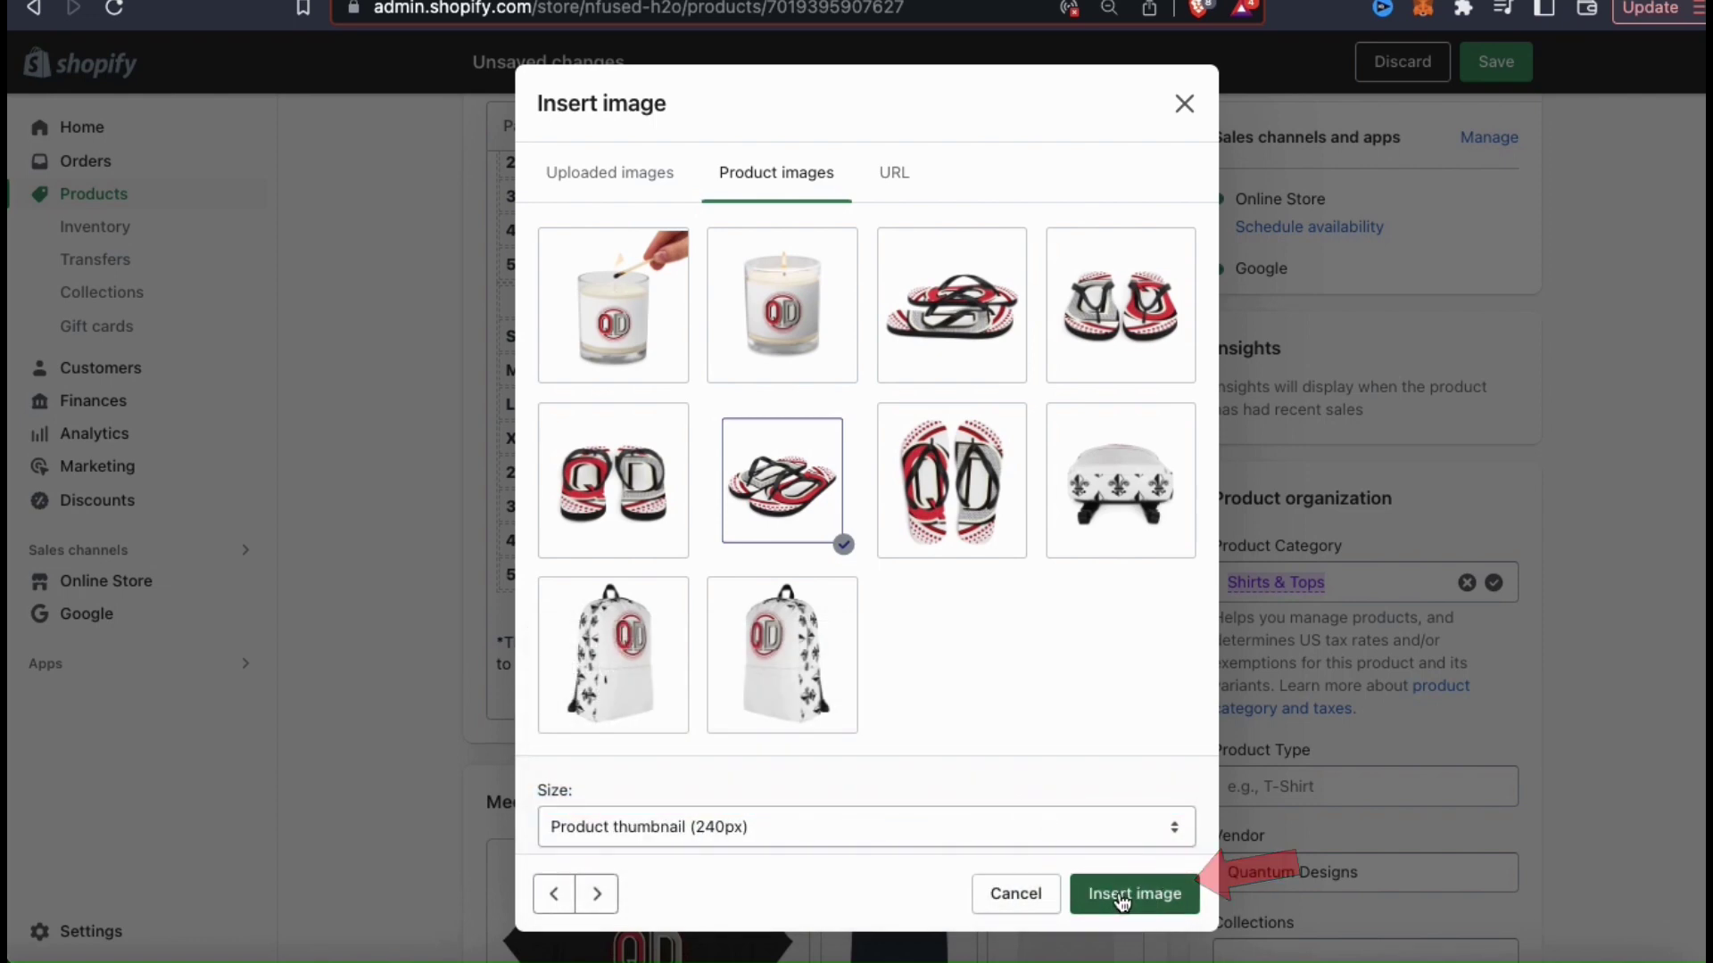
scroll(1005, 585, down, 5)
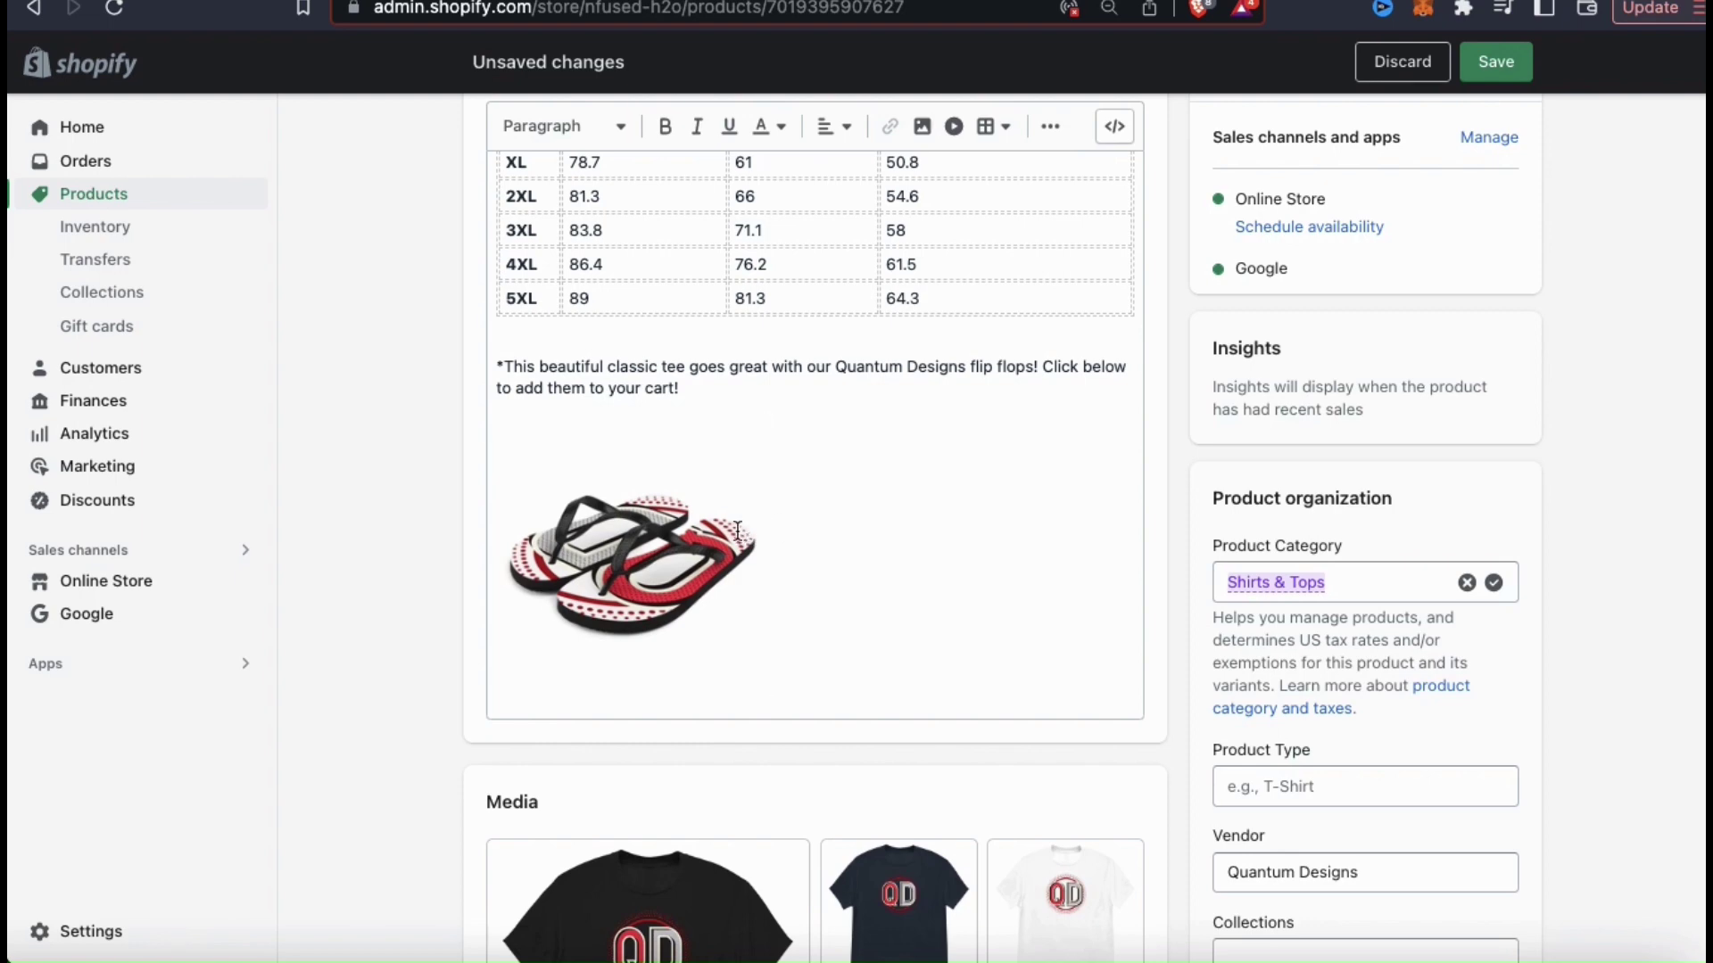
Step: Open the Rubber Sole Flip-Flops product page in the Quantum Designs online store and copy its web address
click(826, 413)
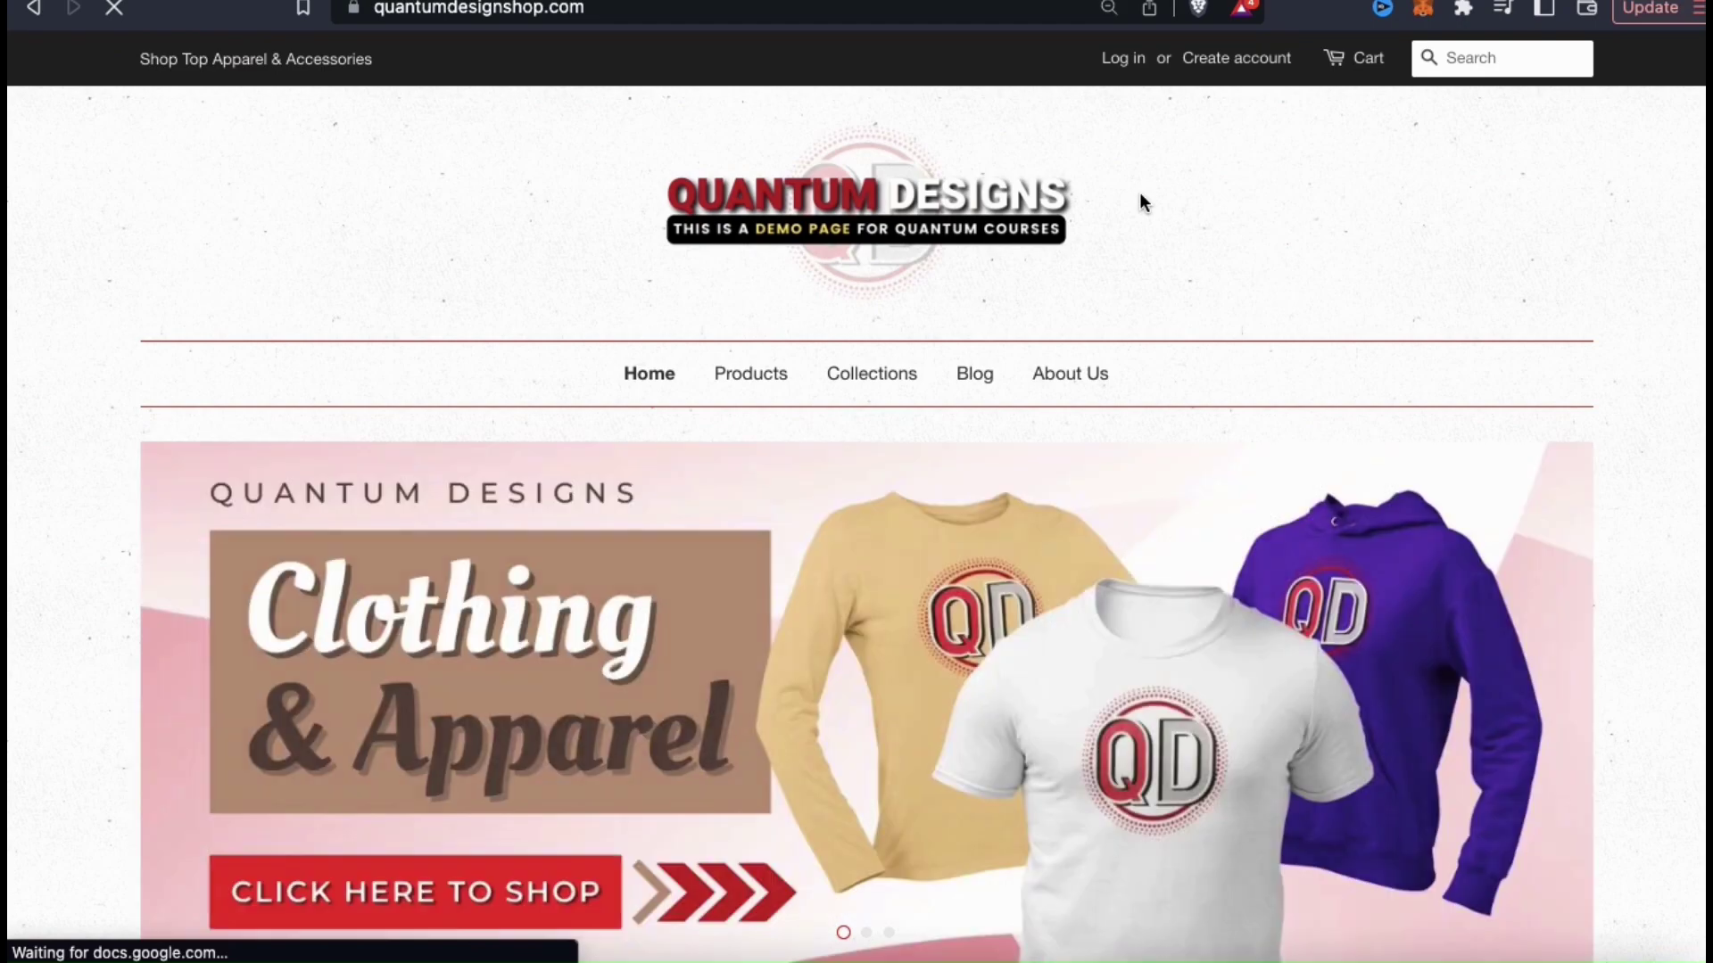
click(781, 379)
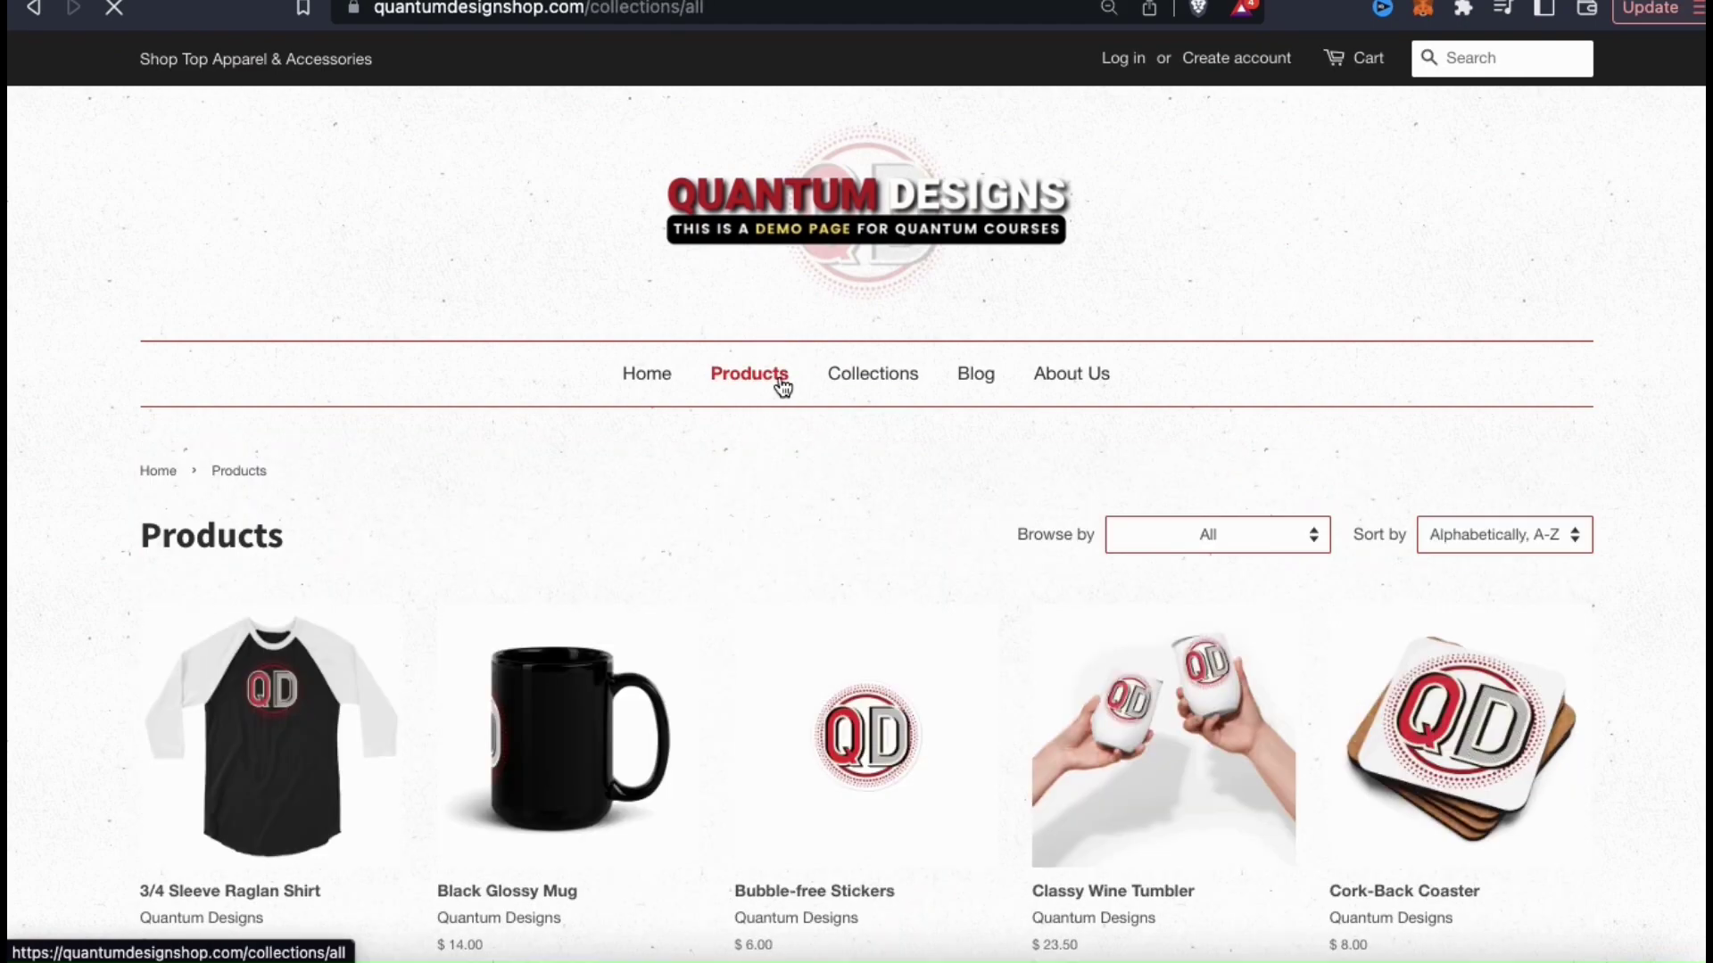
scroll(781, 379, down, 10)
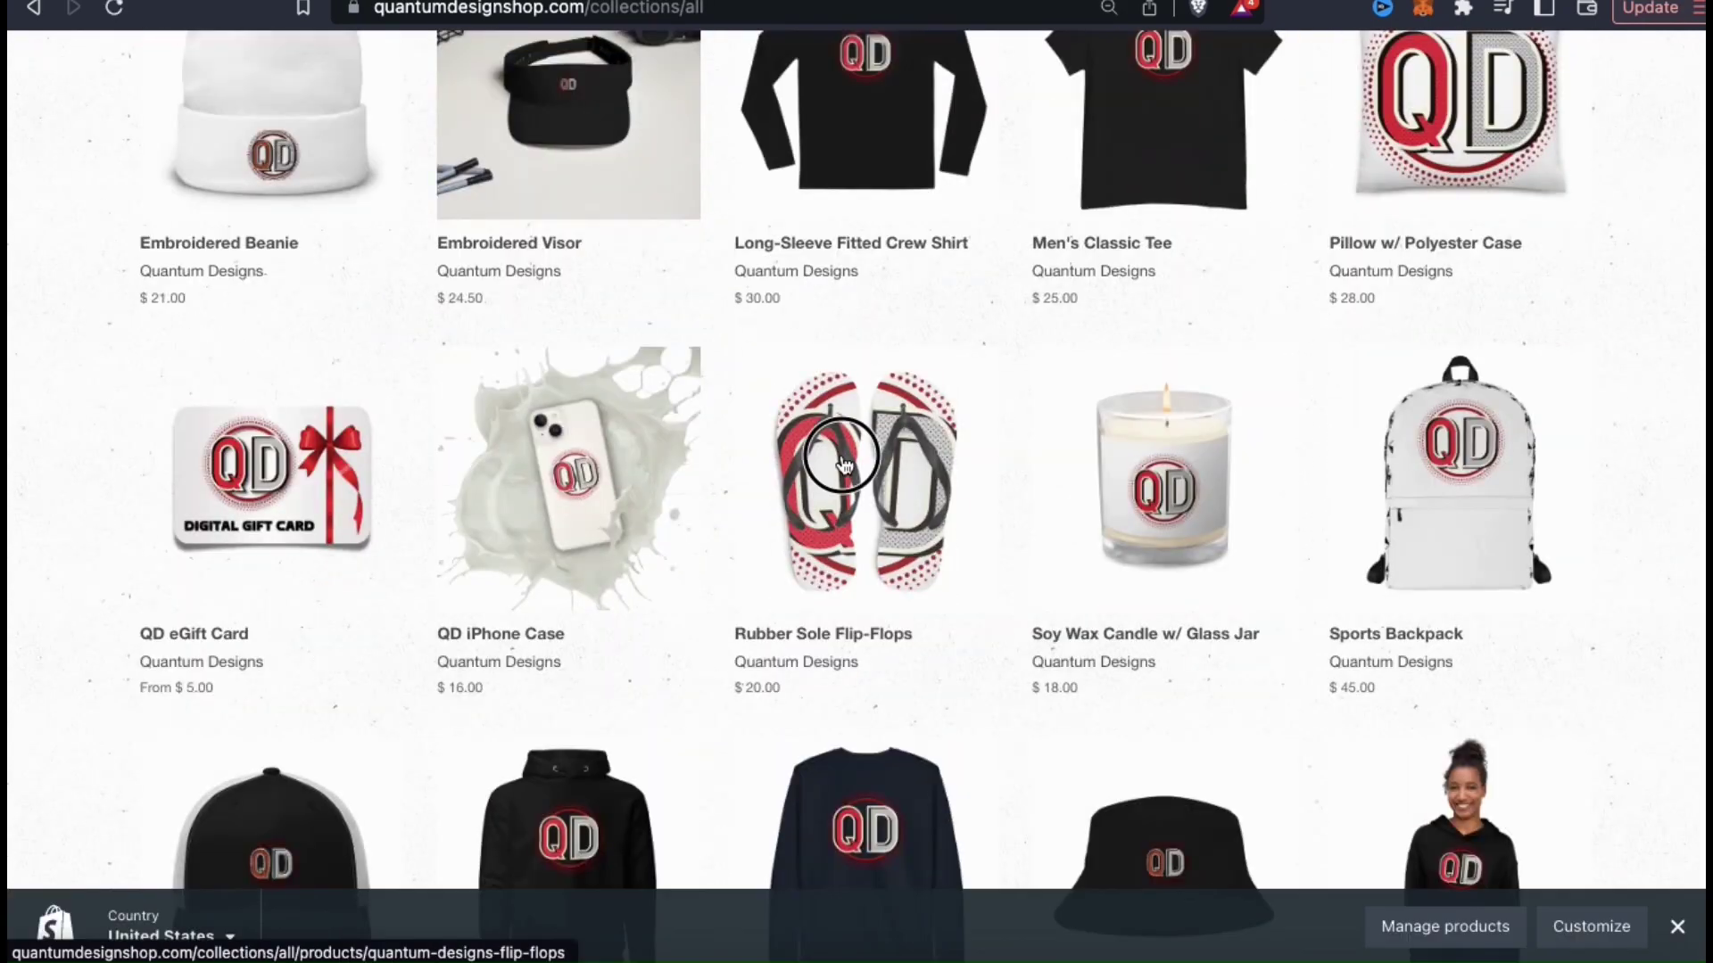
click(840, 453)
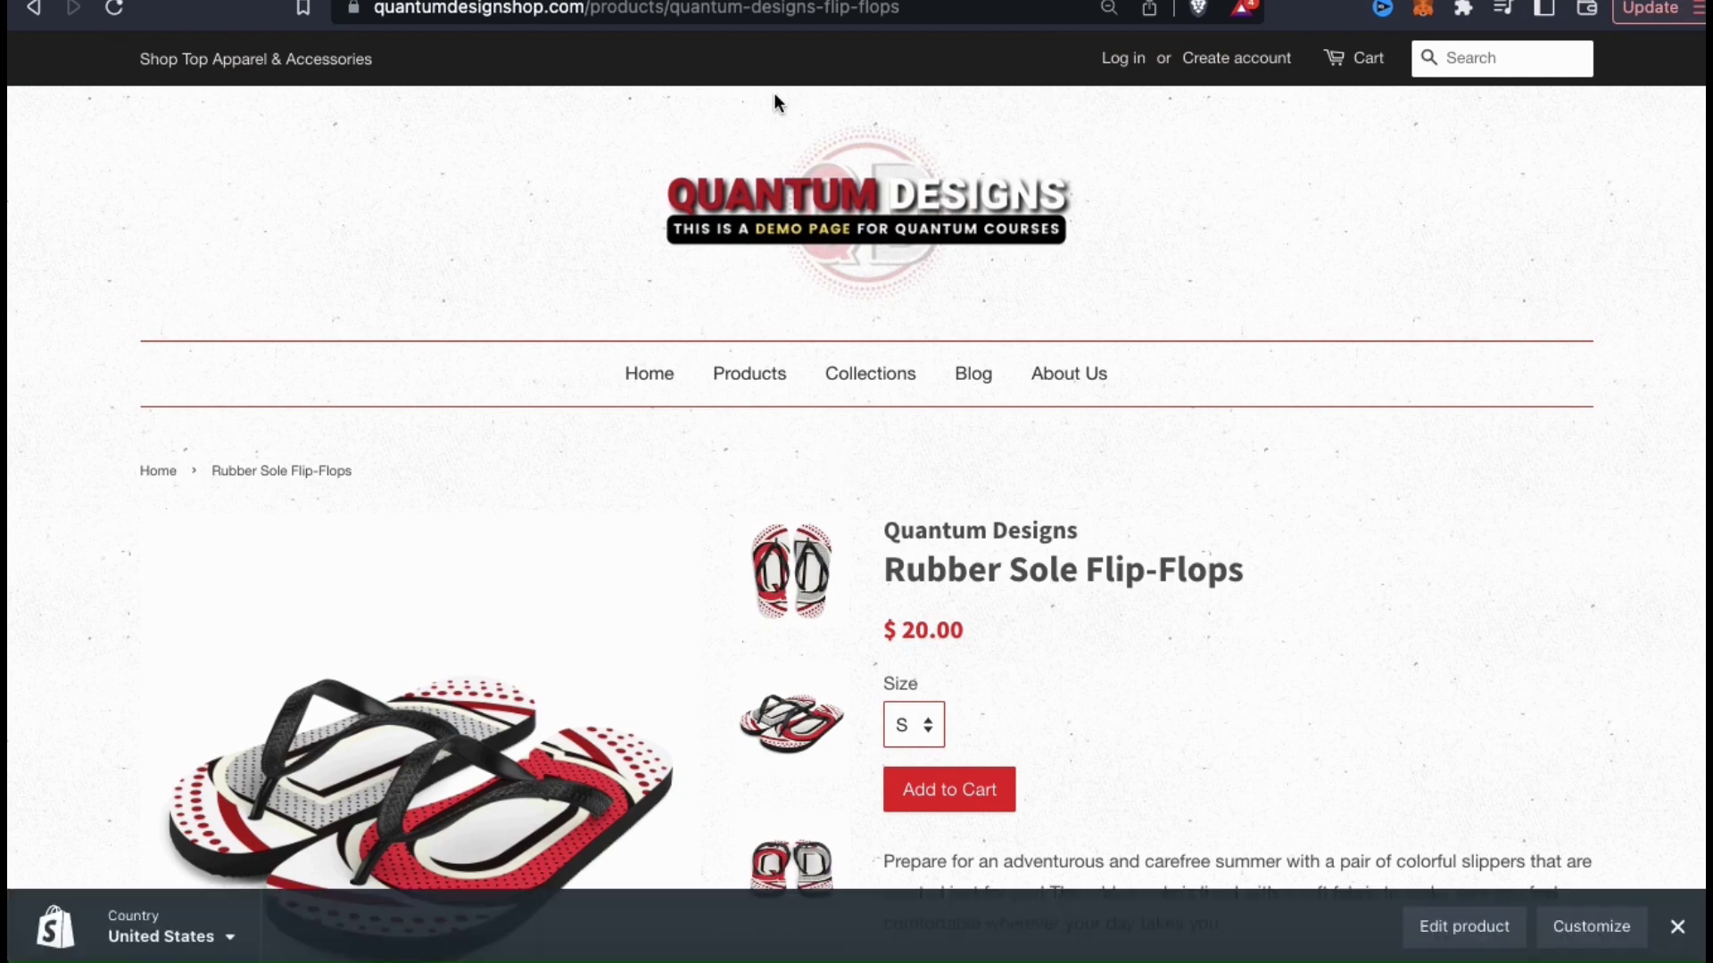
click(756, 9)
right_click(756, 9)
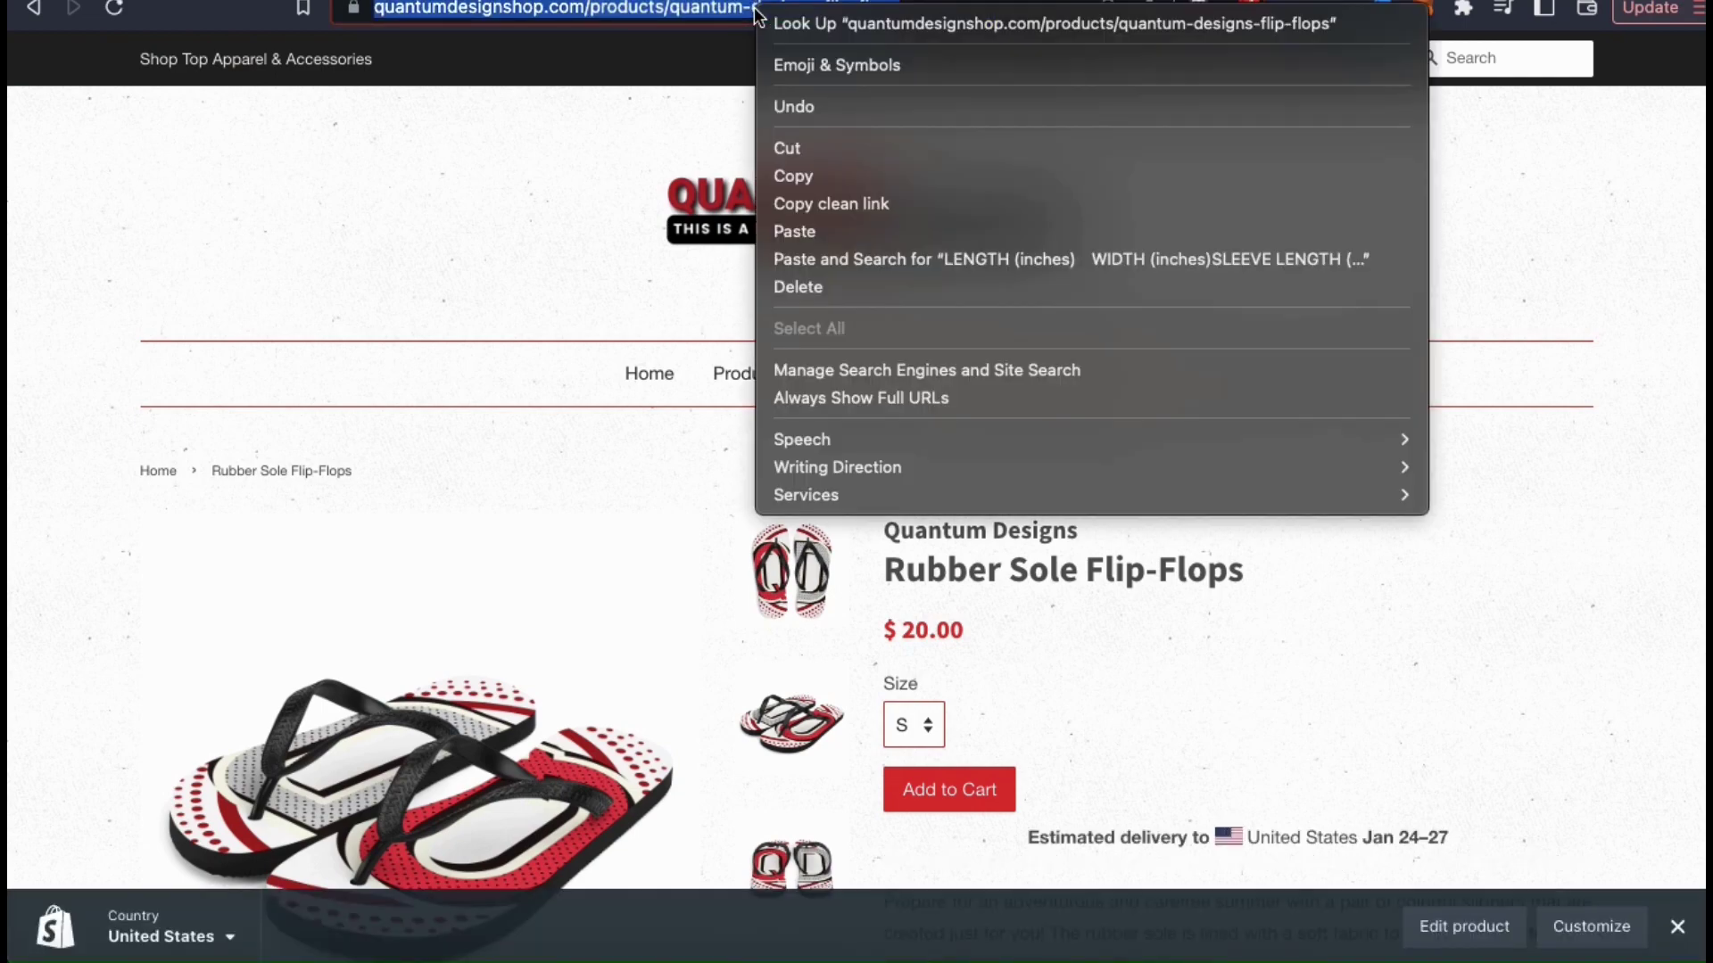
click(788, 178)
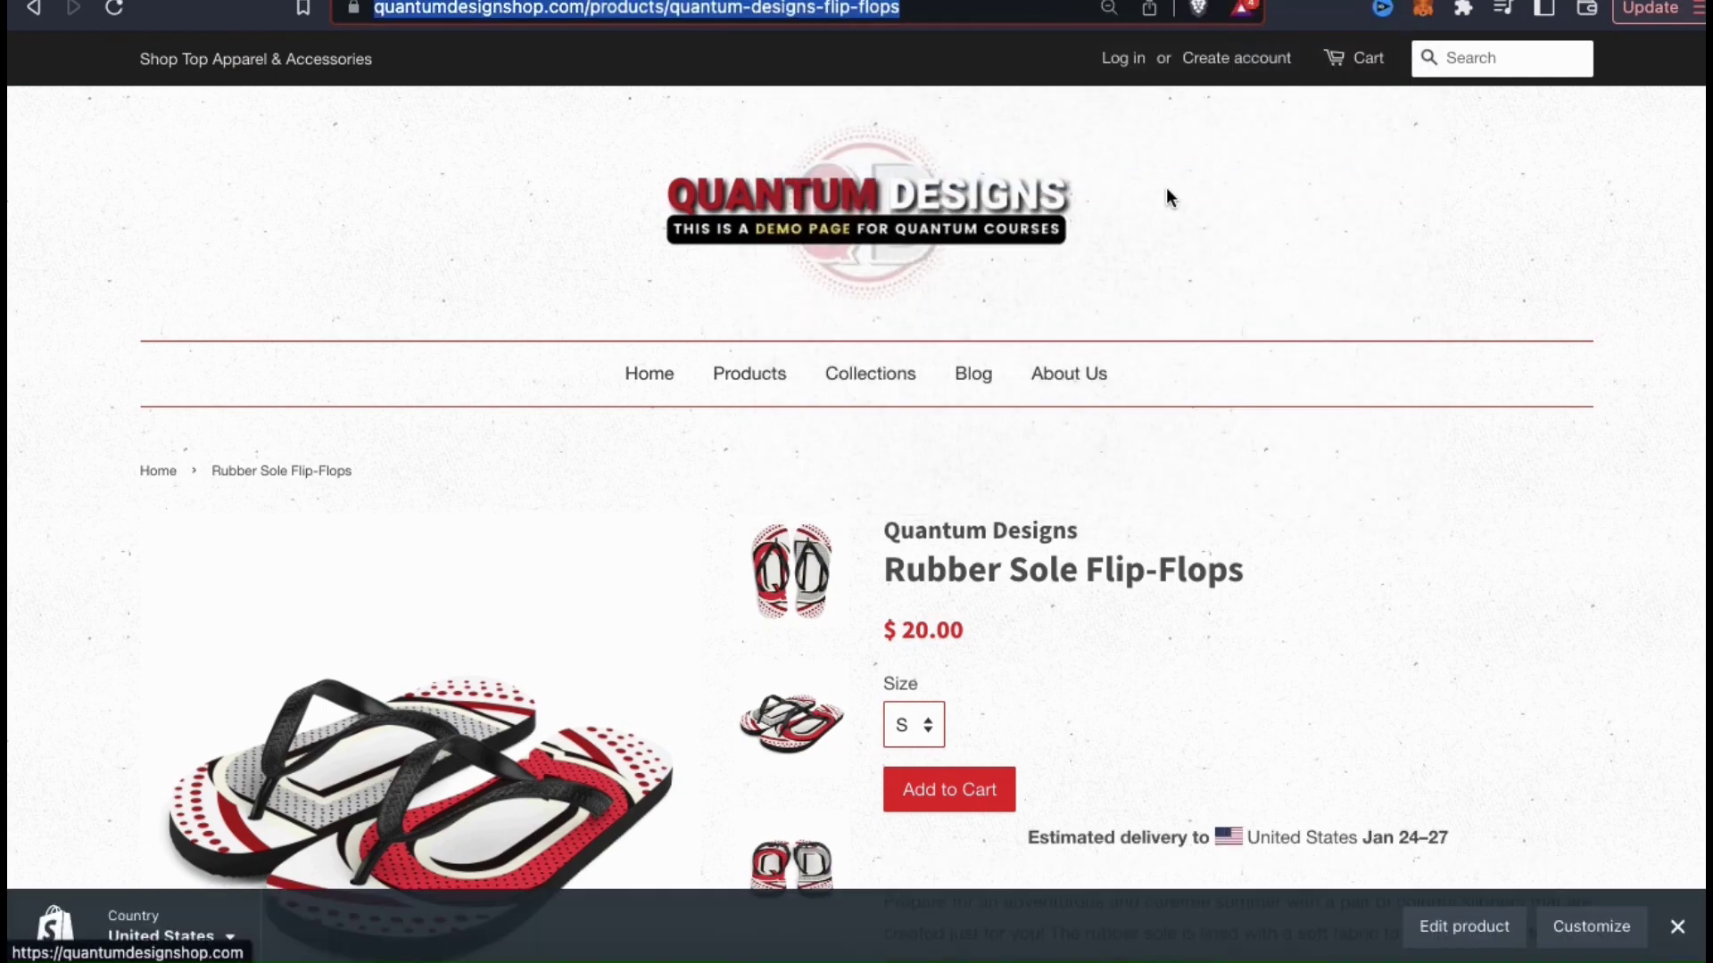
Step: Back in the Shopify product description, start a link on the flip-flops image and enter the copied flip-flops page address as its target
key(ctrl+shift+Tab)
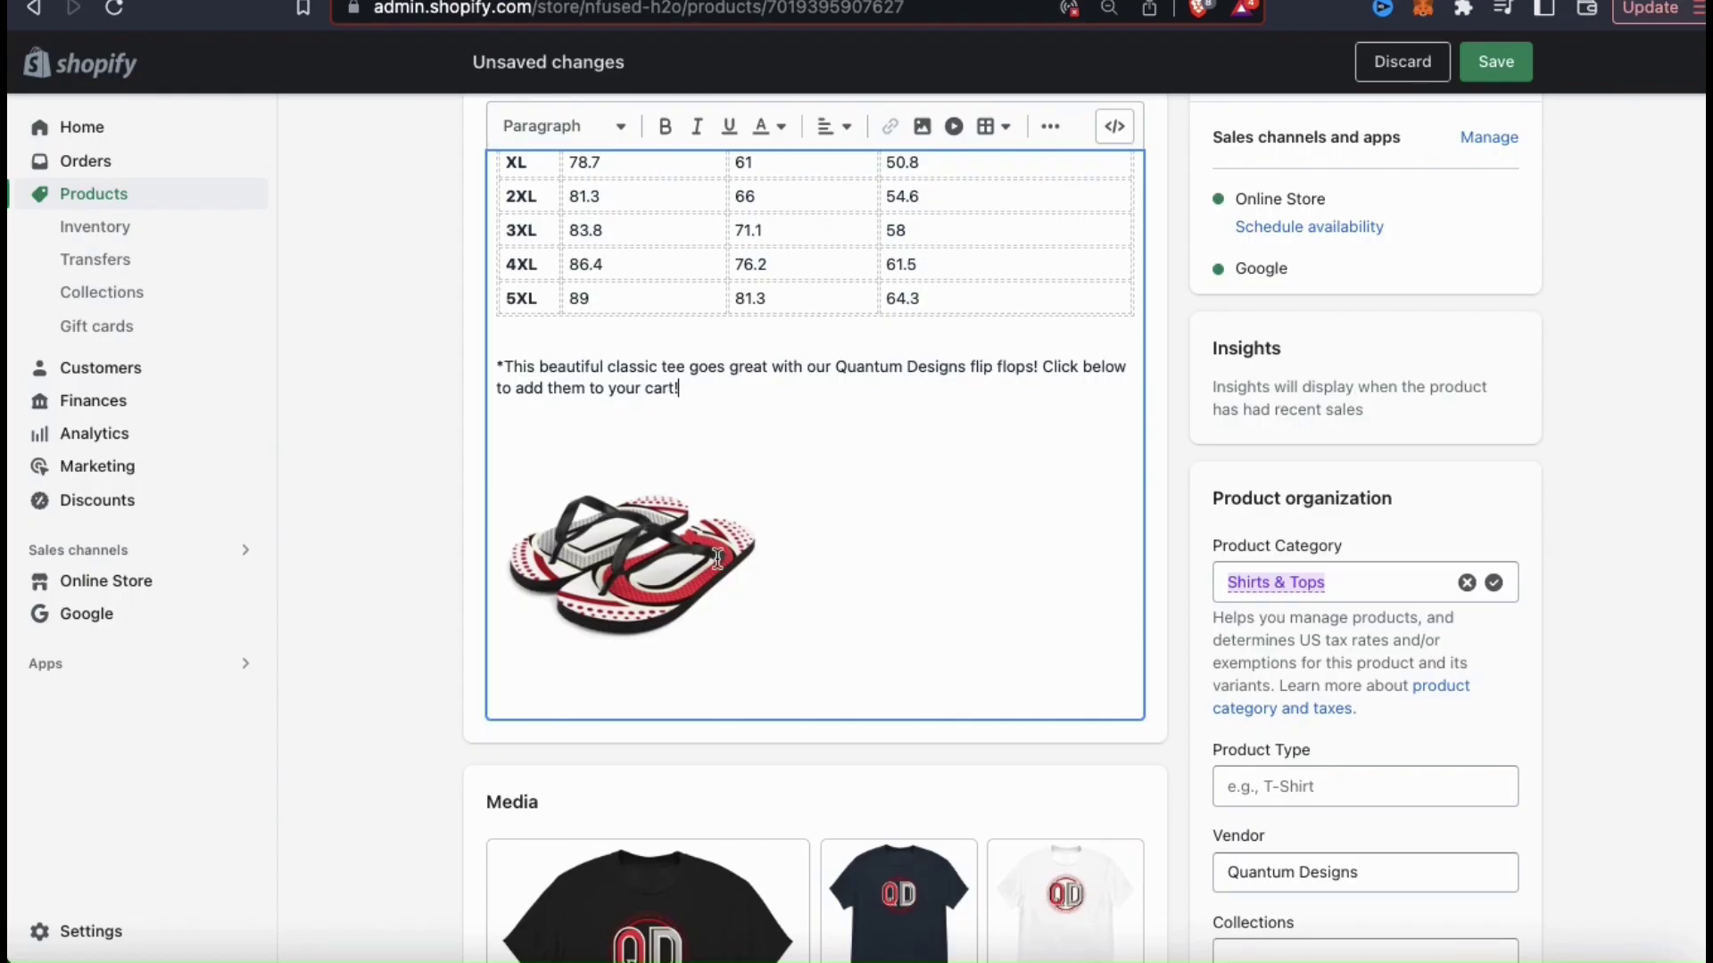
click(687, 560)
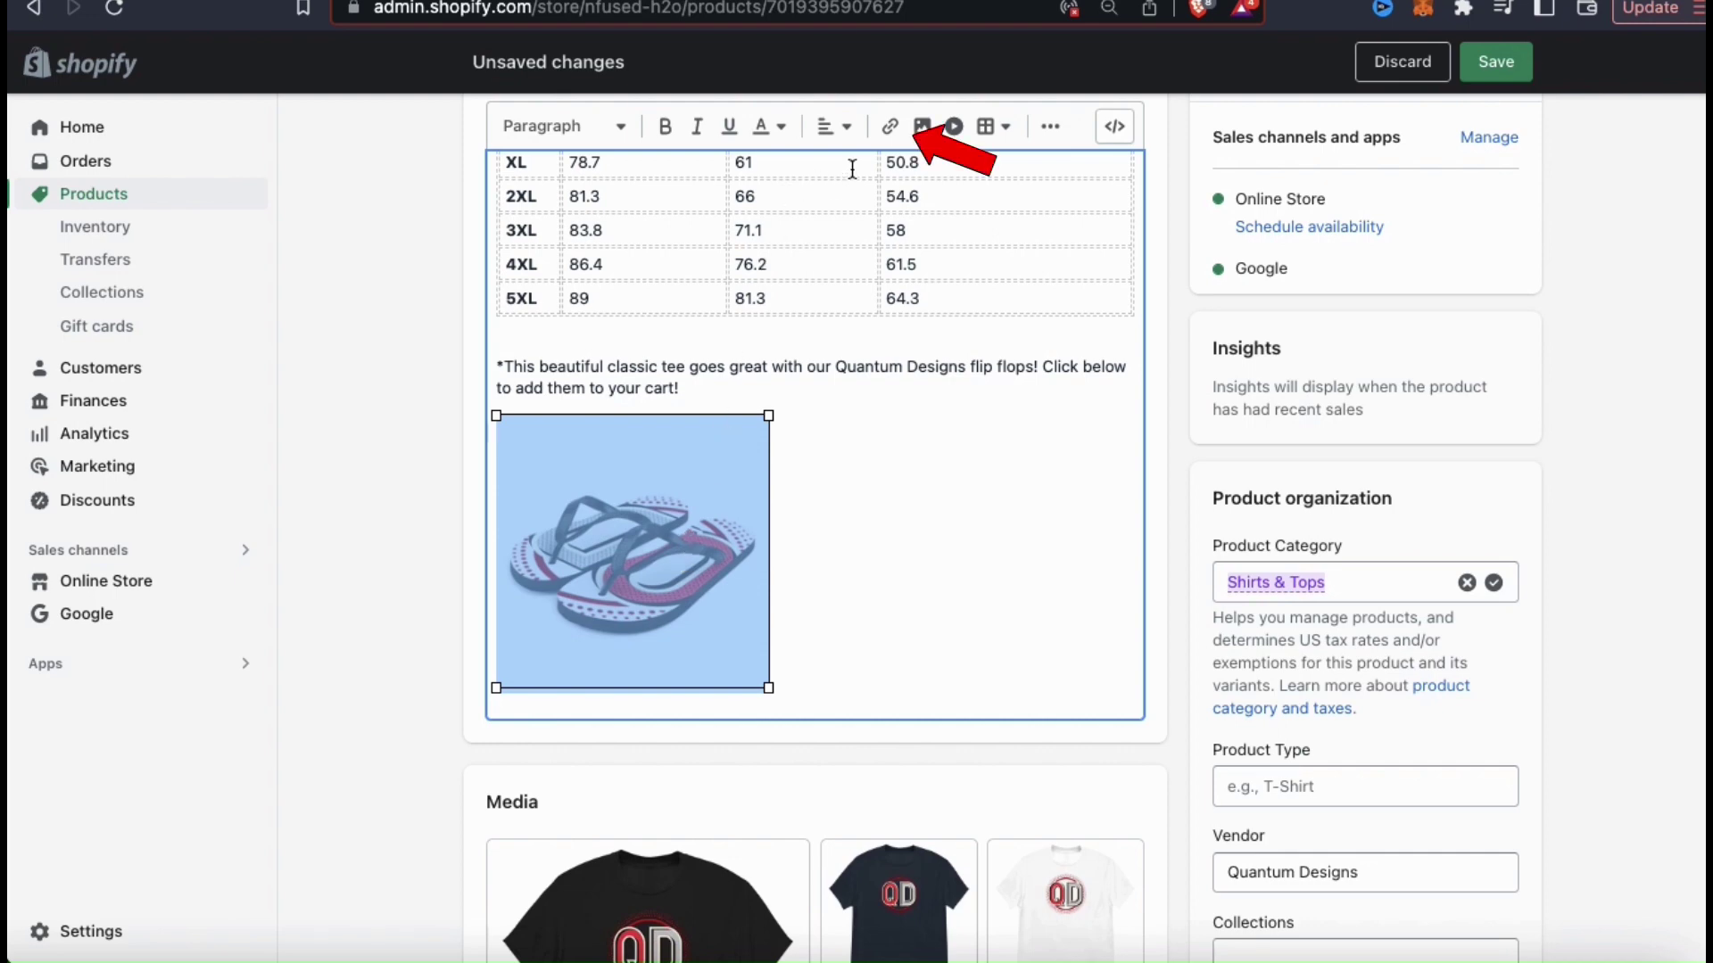
click(890, 130)
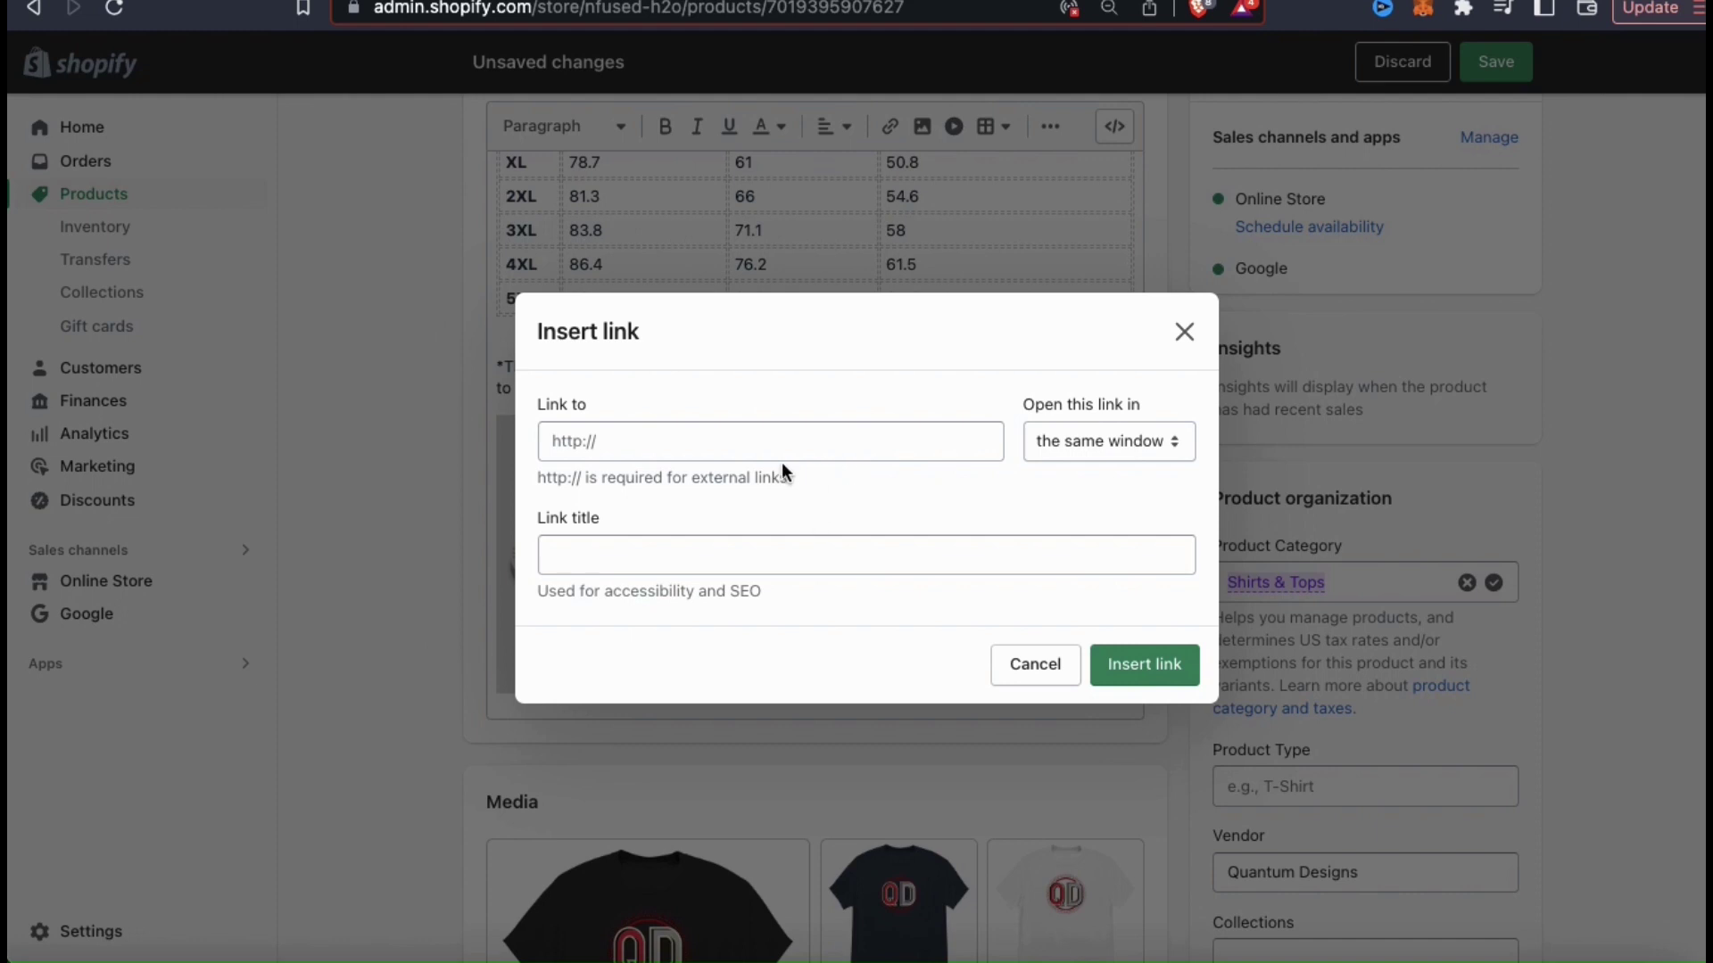
click(767, 448)
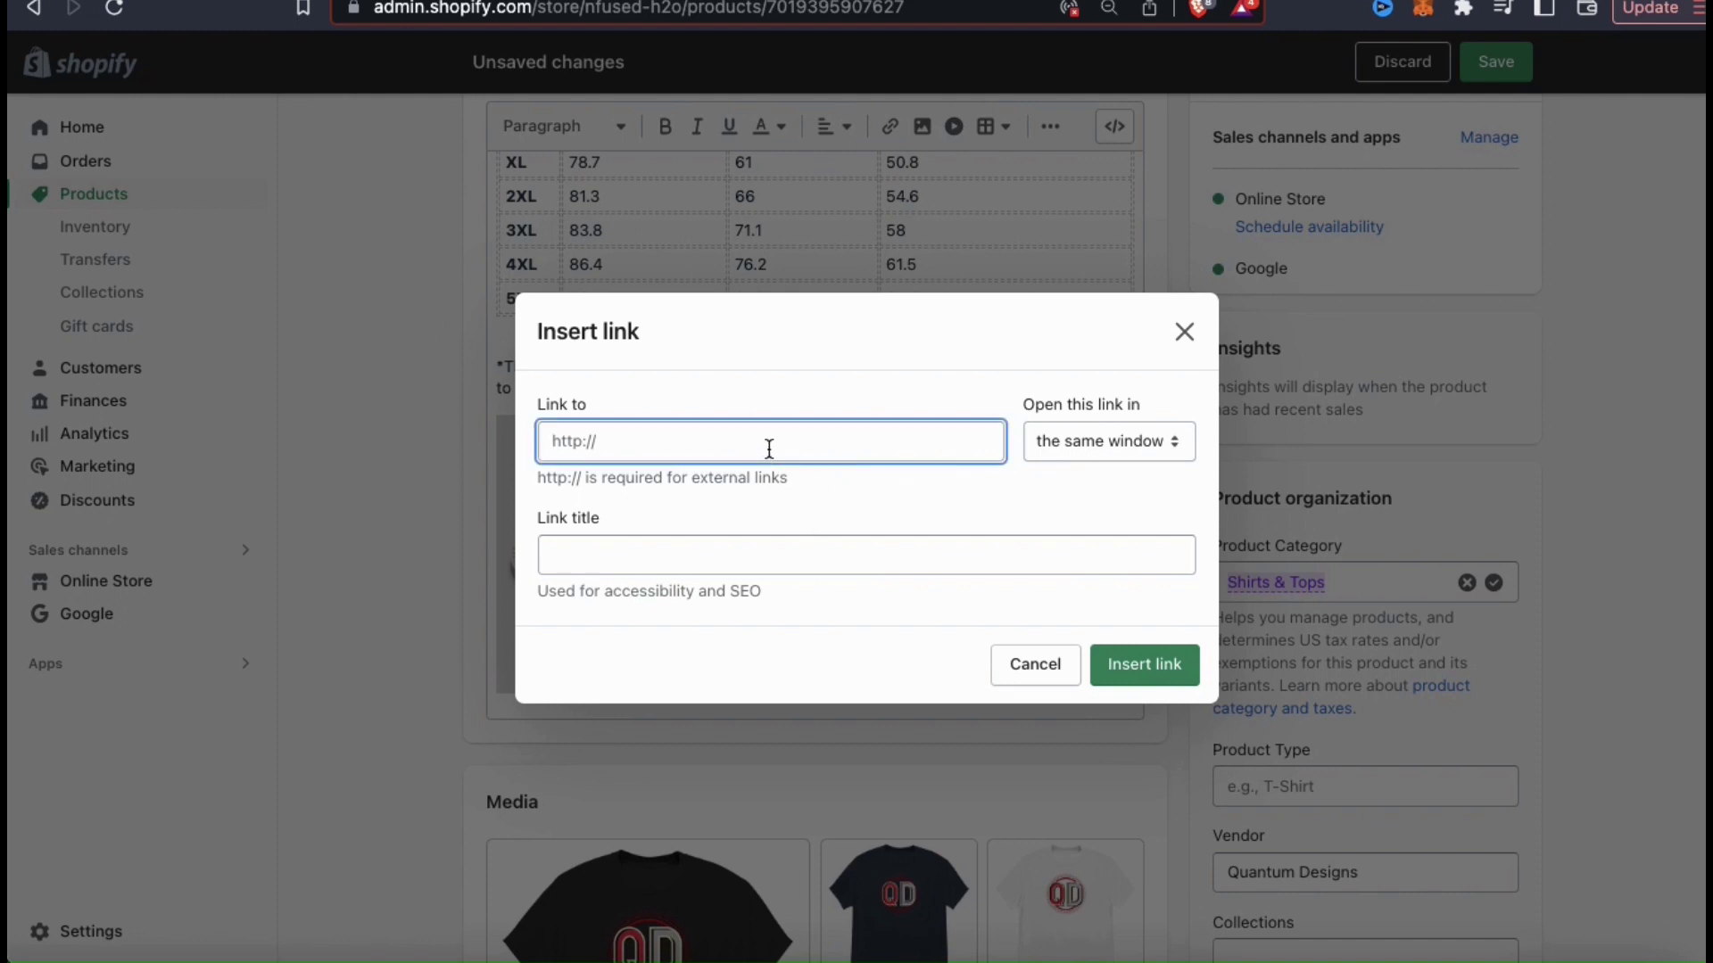
key(super+v)
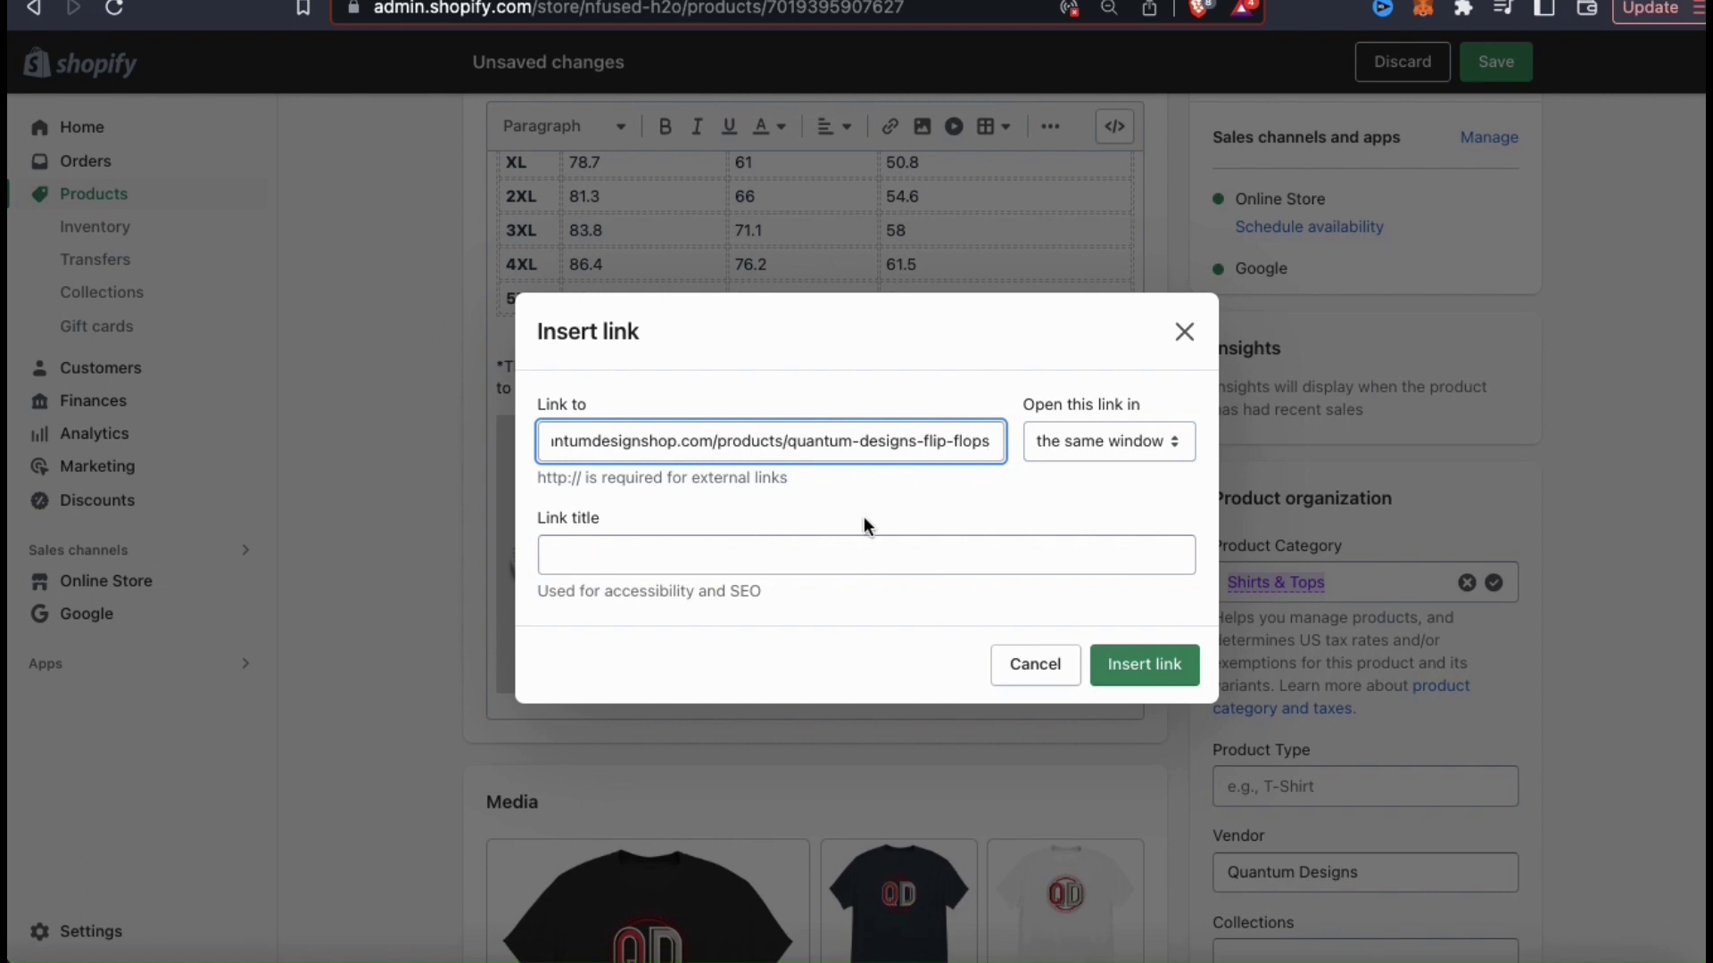
Step: Set the image link to open in a new window, title it "Quantum Designs Flip Flops" and insert it
click(1116, 446)
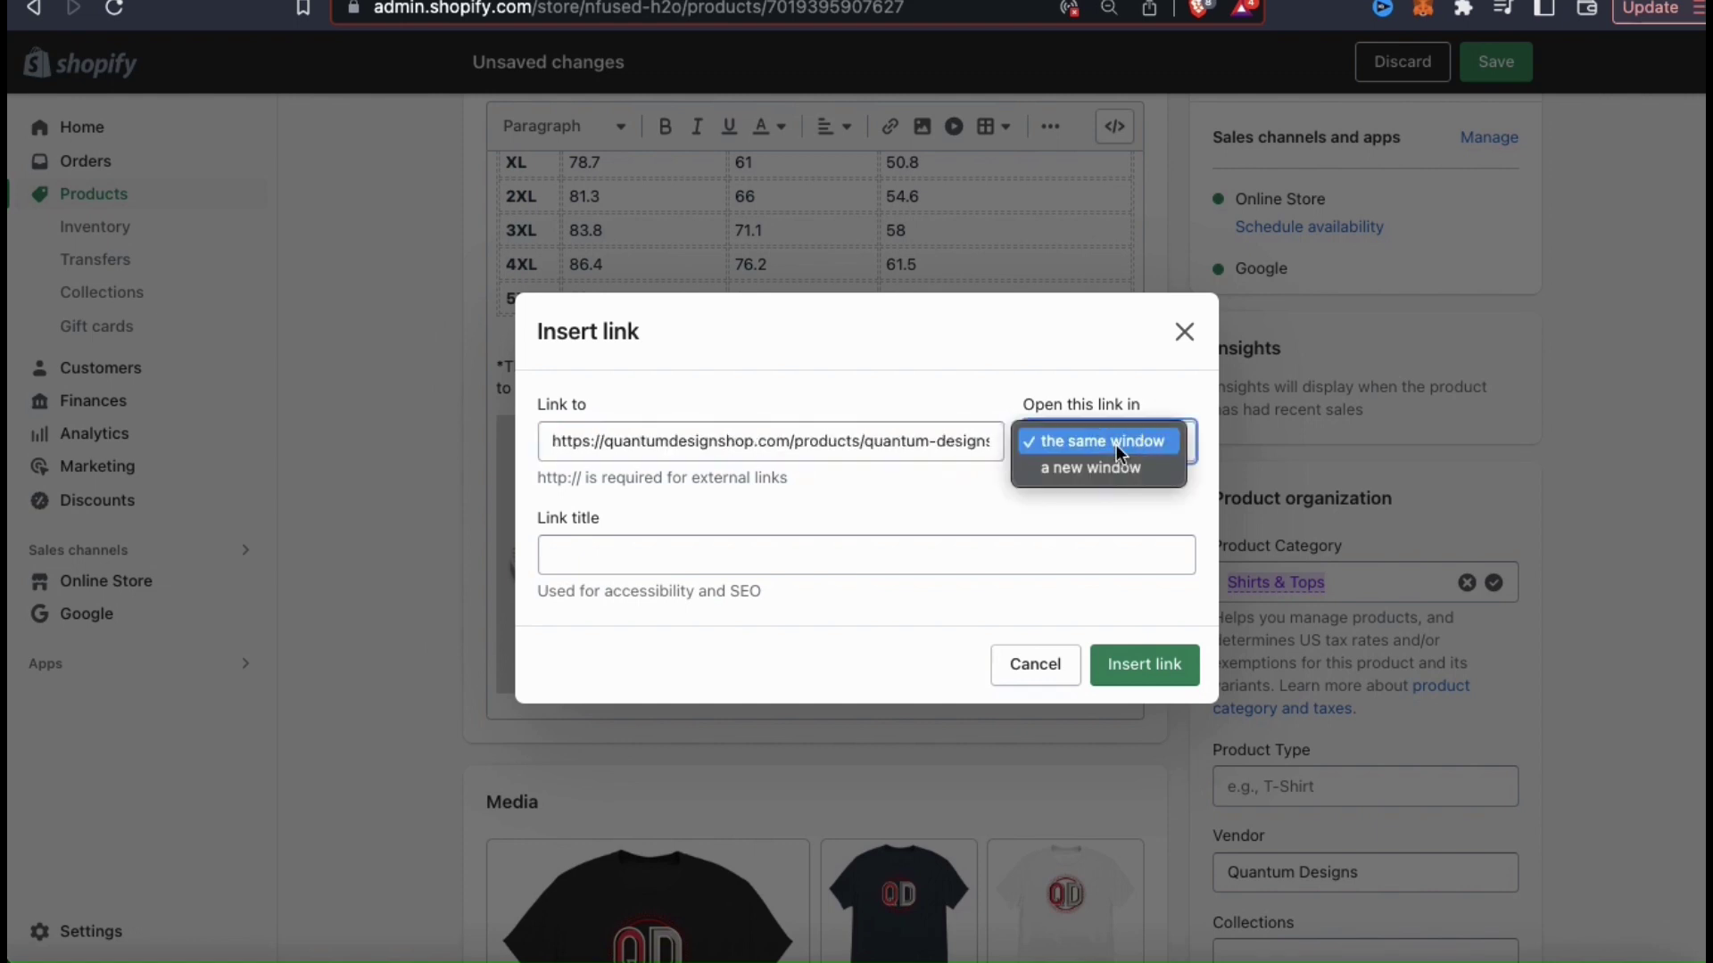
click(1109, 466)
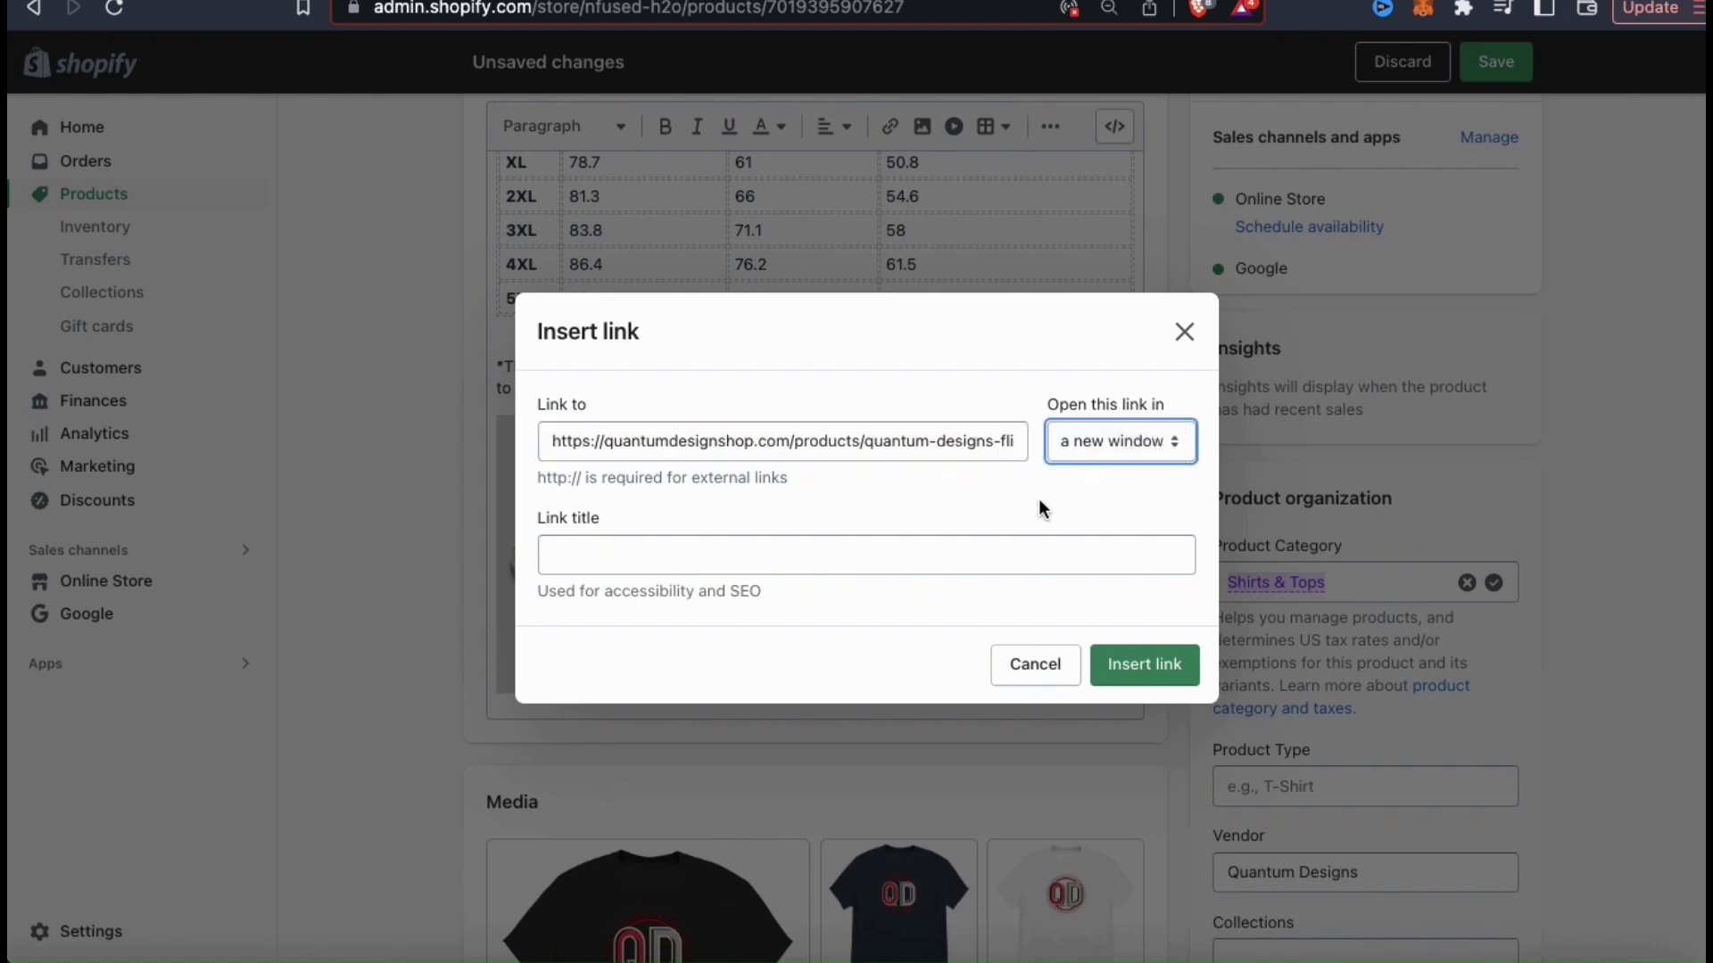
click(870, 553)
text(Qu)
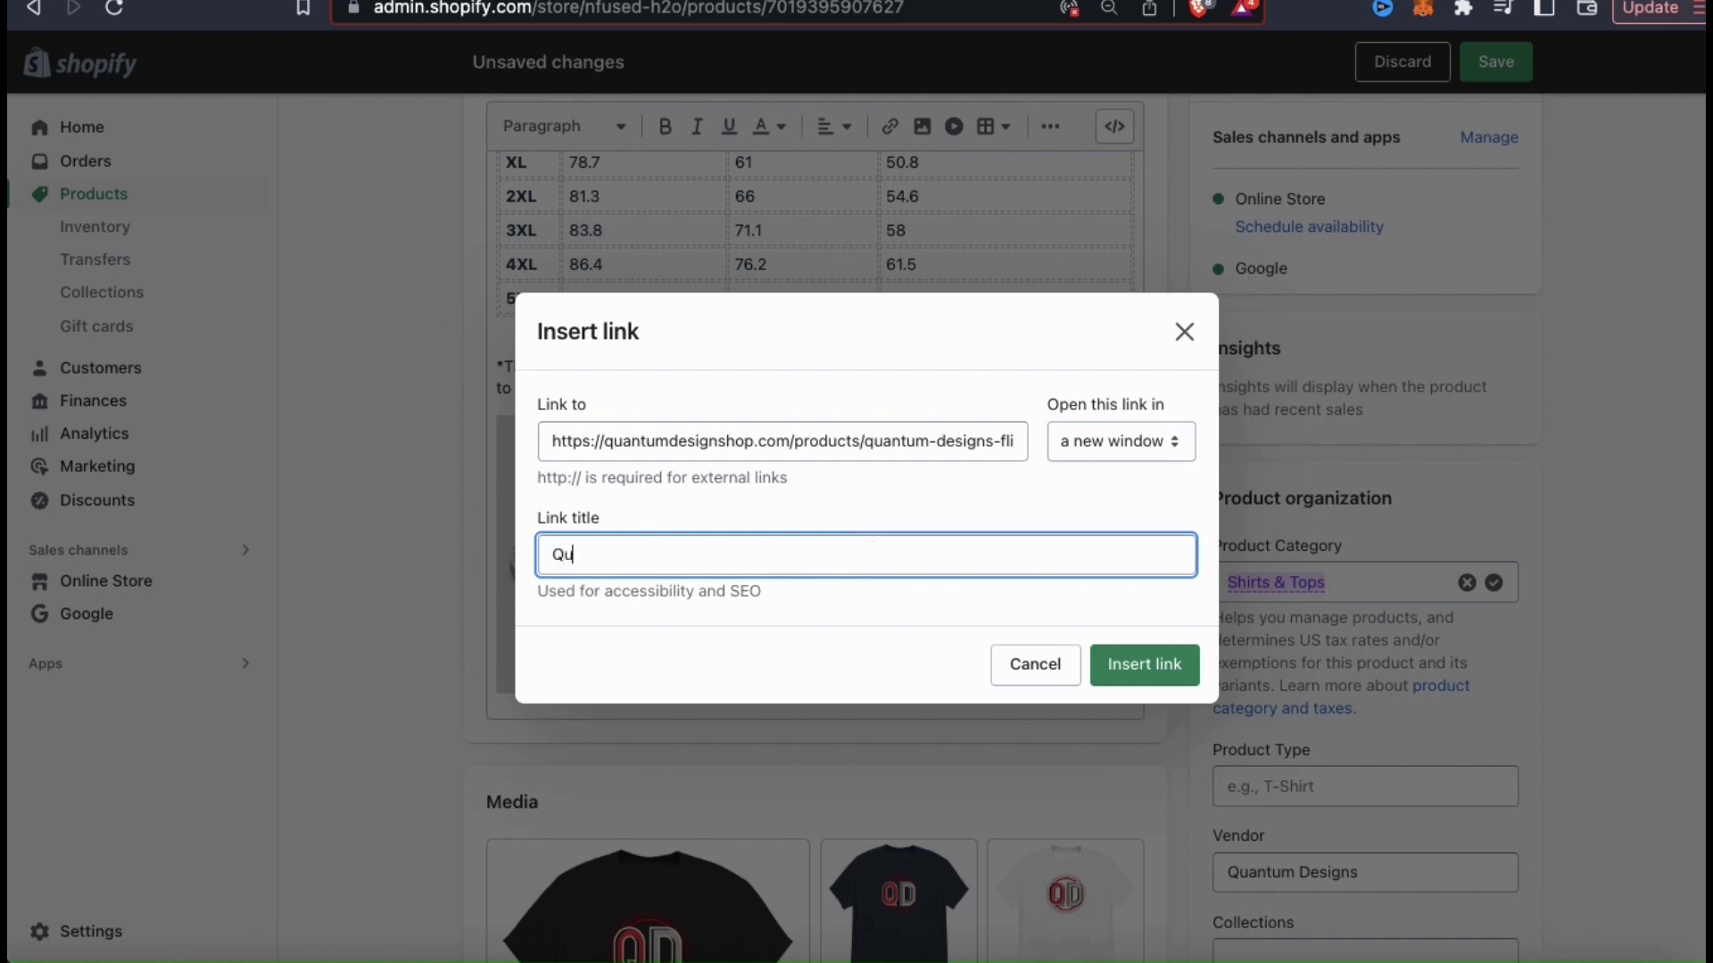
text(antum Designs Flip Flops)
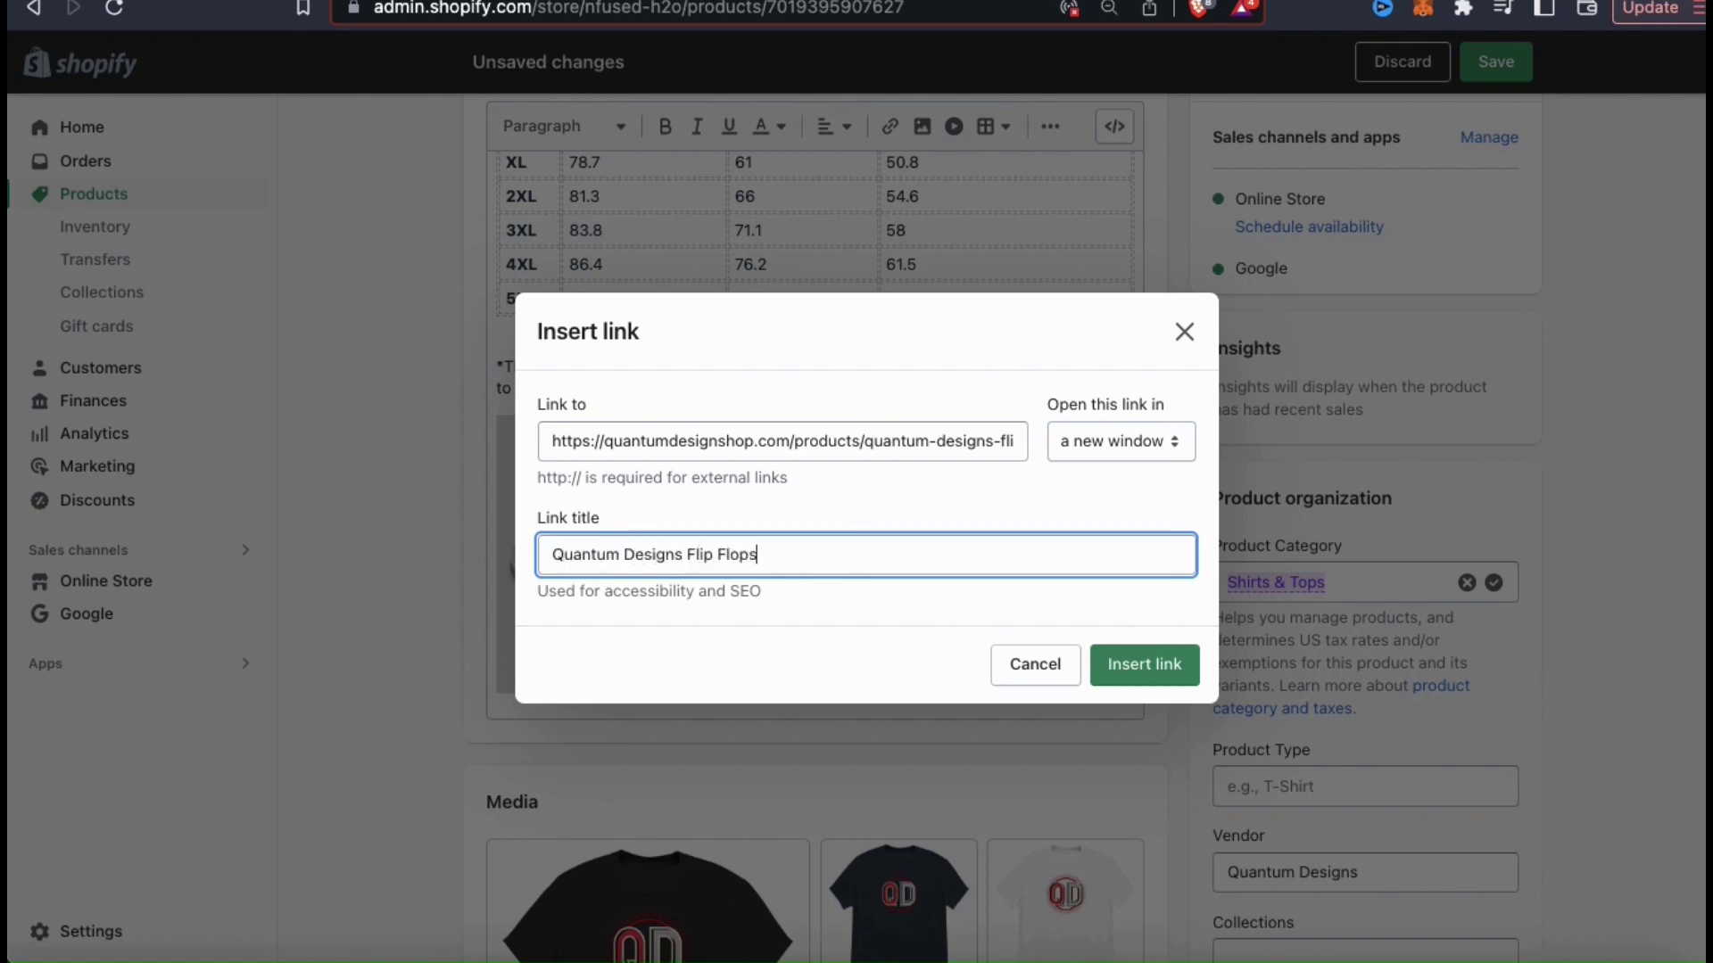
click(1031, 613)
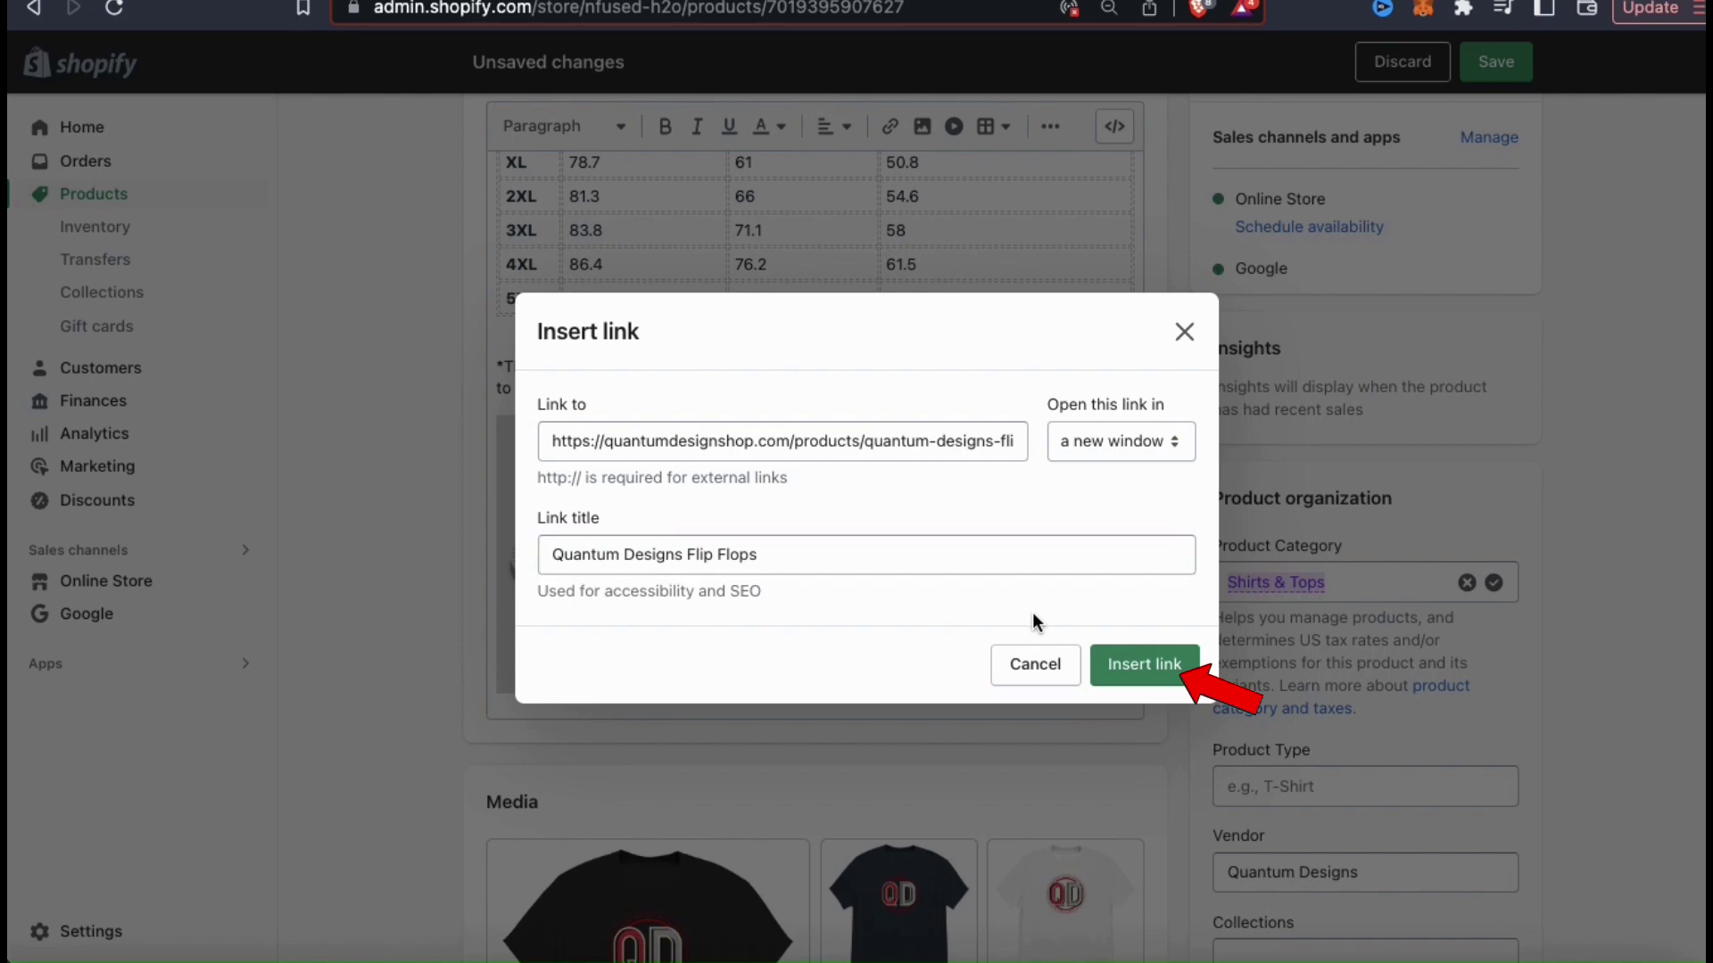
click(1146, 666)
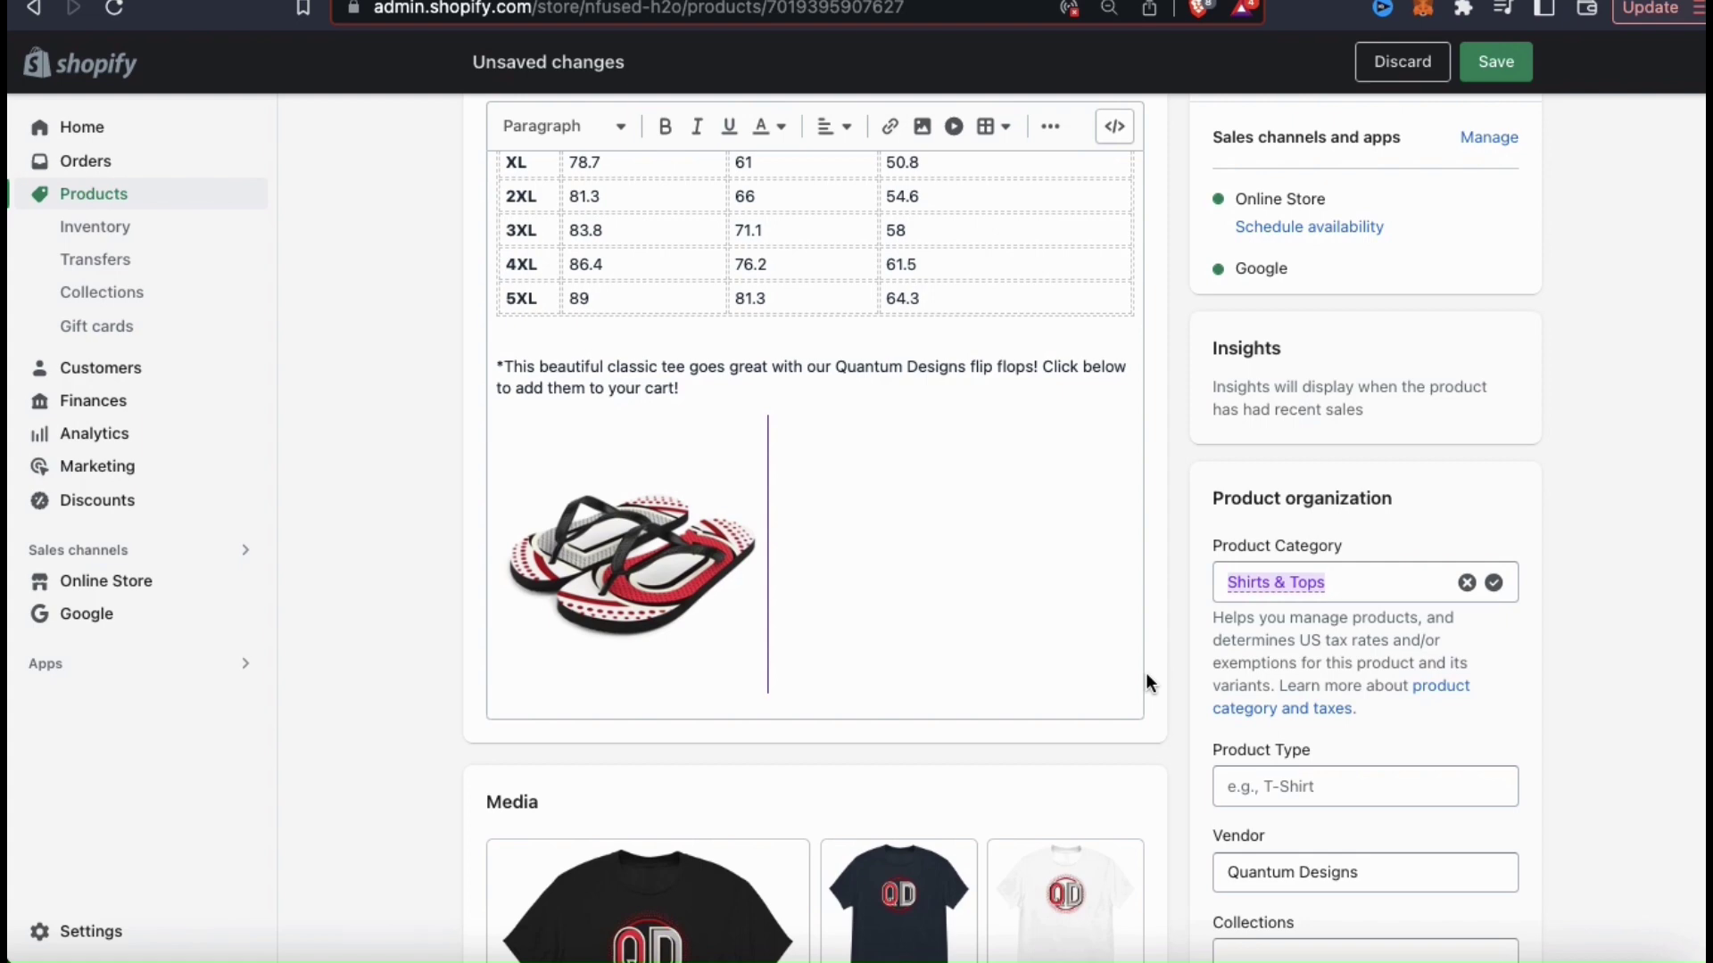
Step: Save the changes to the QD Men's Classic T-Shirt product
click(1173, 612)
scroll(1172, 611, down, 3)
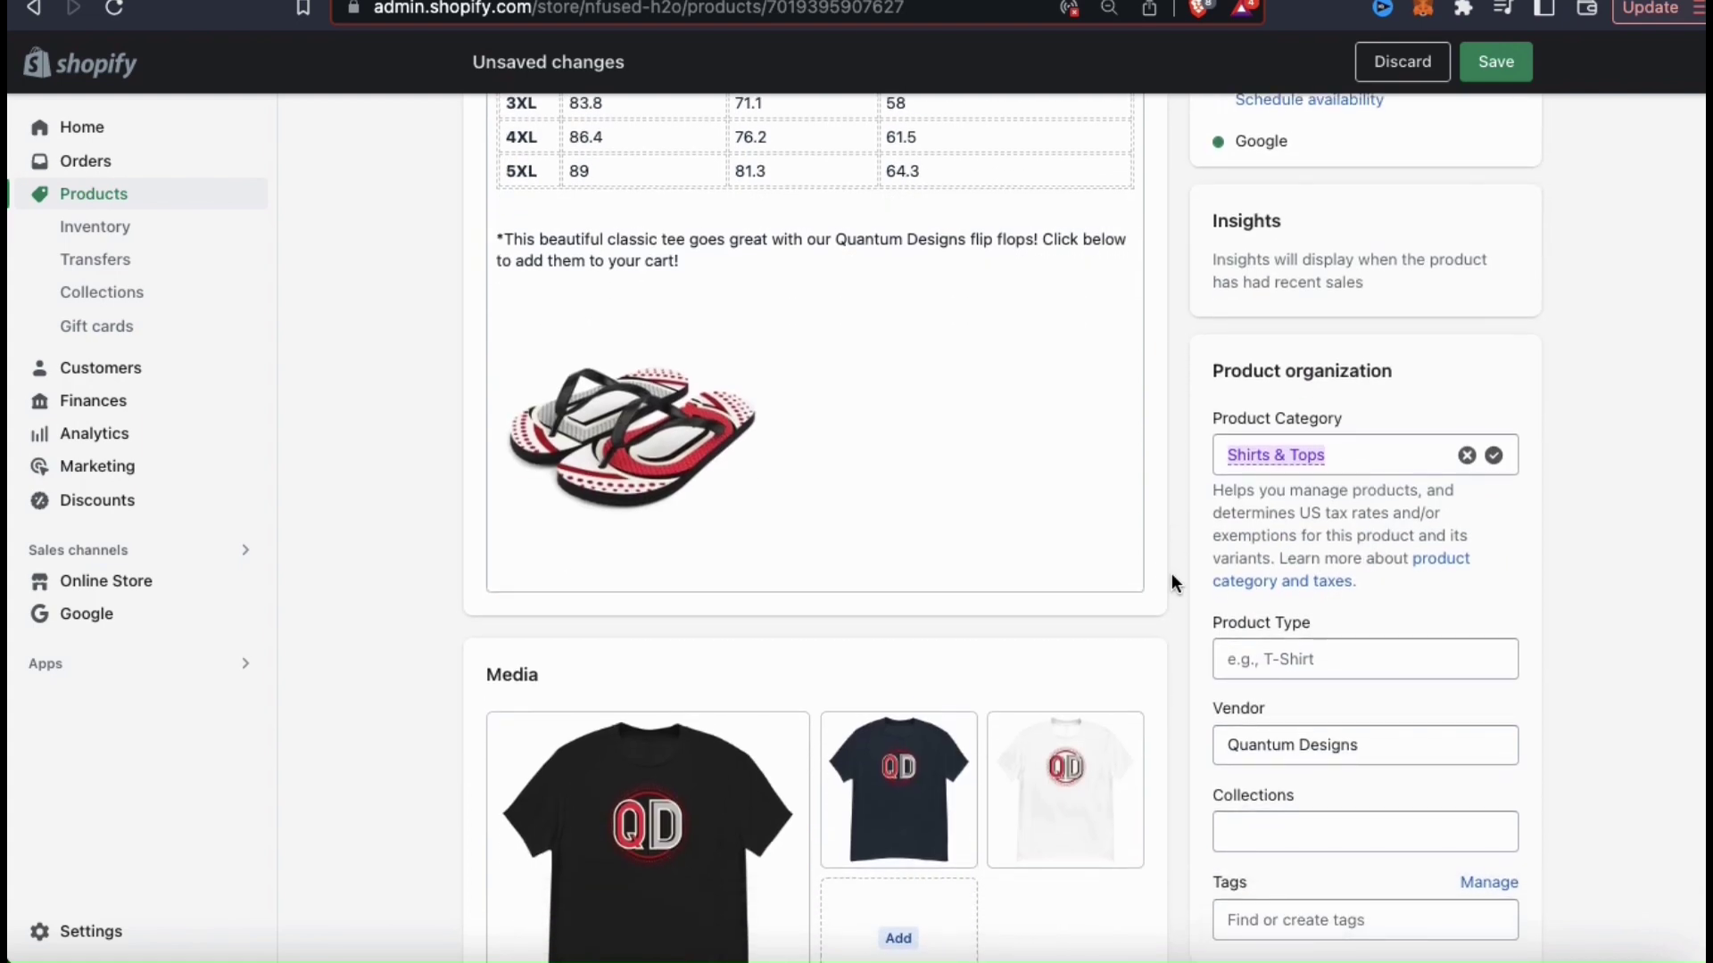
scroll(1170, 582, up, 1)
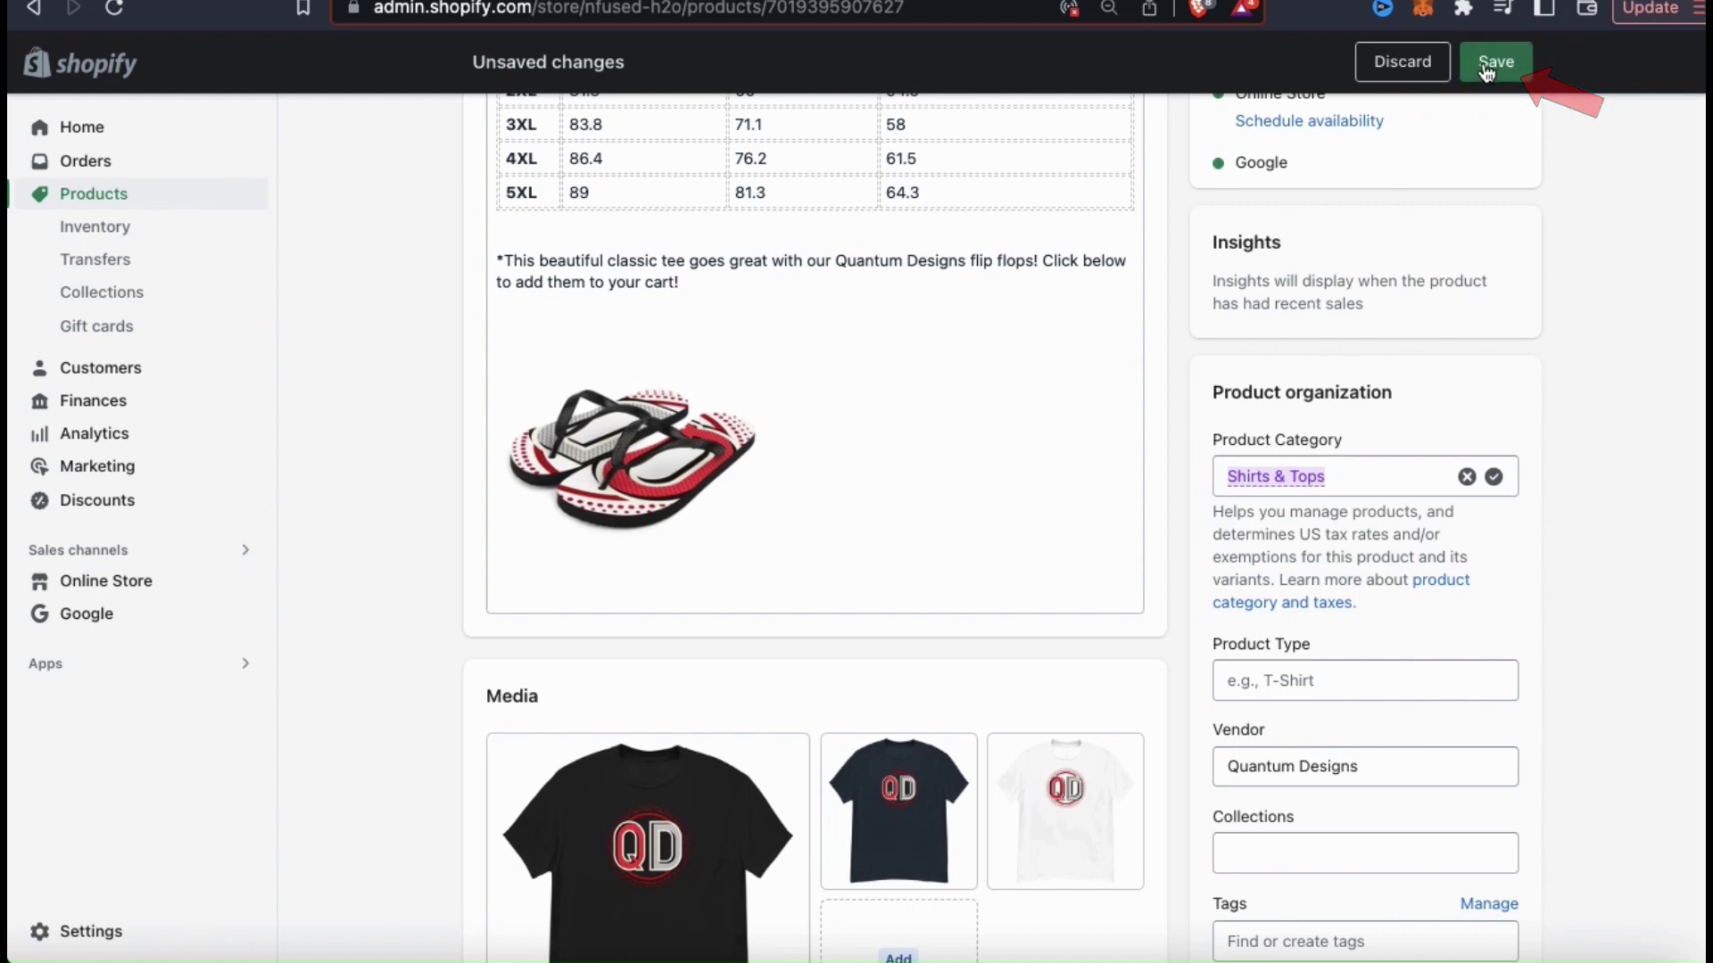
click(1486, 69)
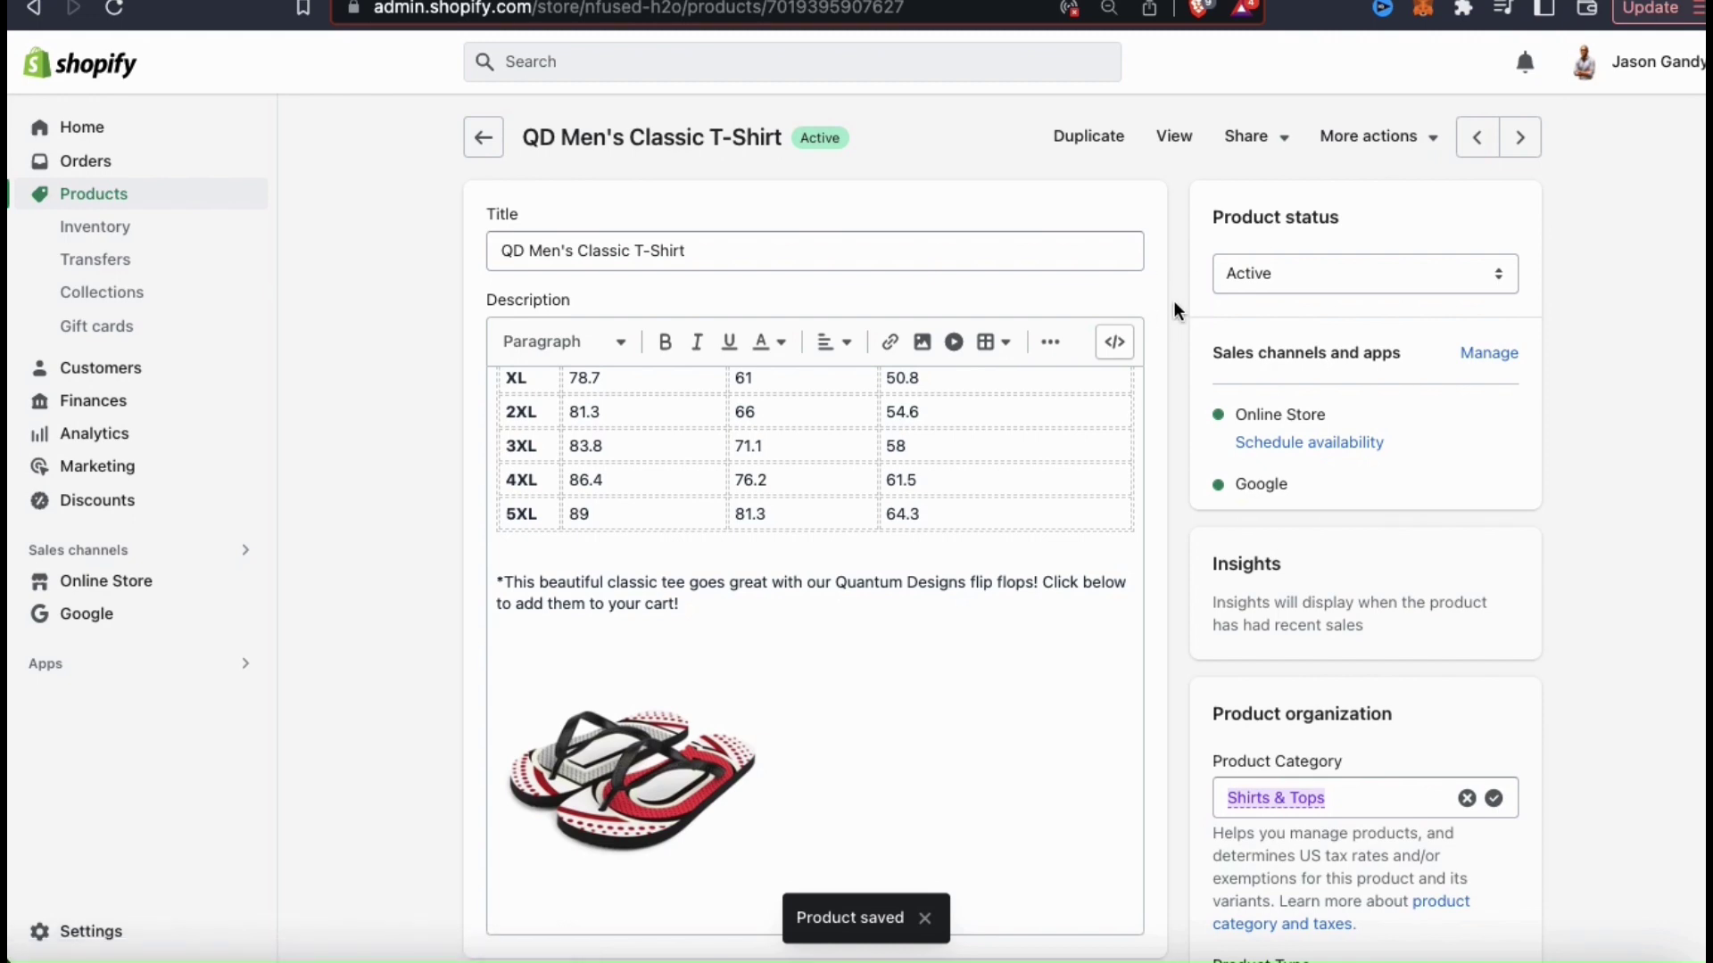
scroll(1173, 309, down, 5)
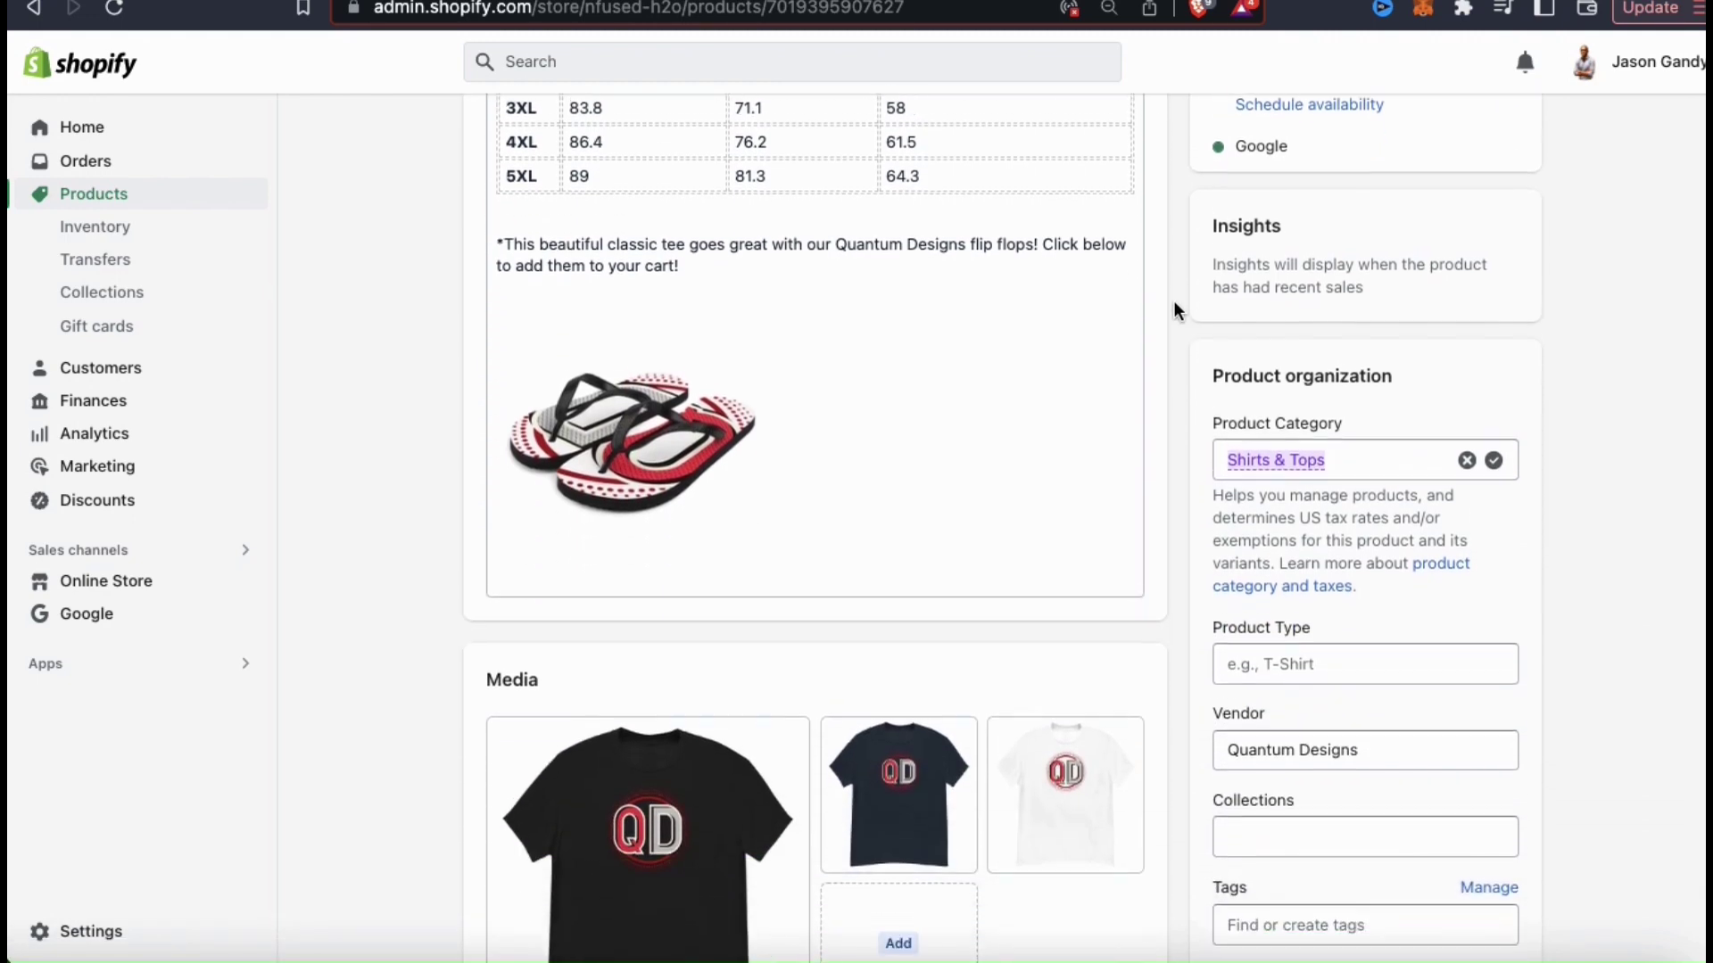
scroll(1174, 310, down, 6)
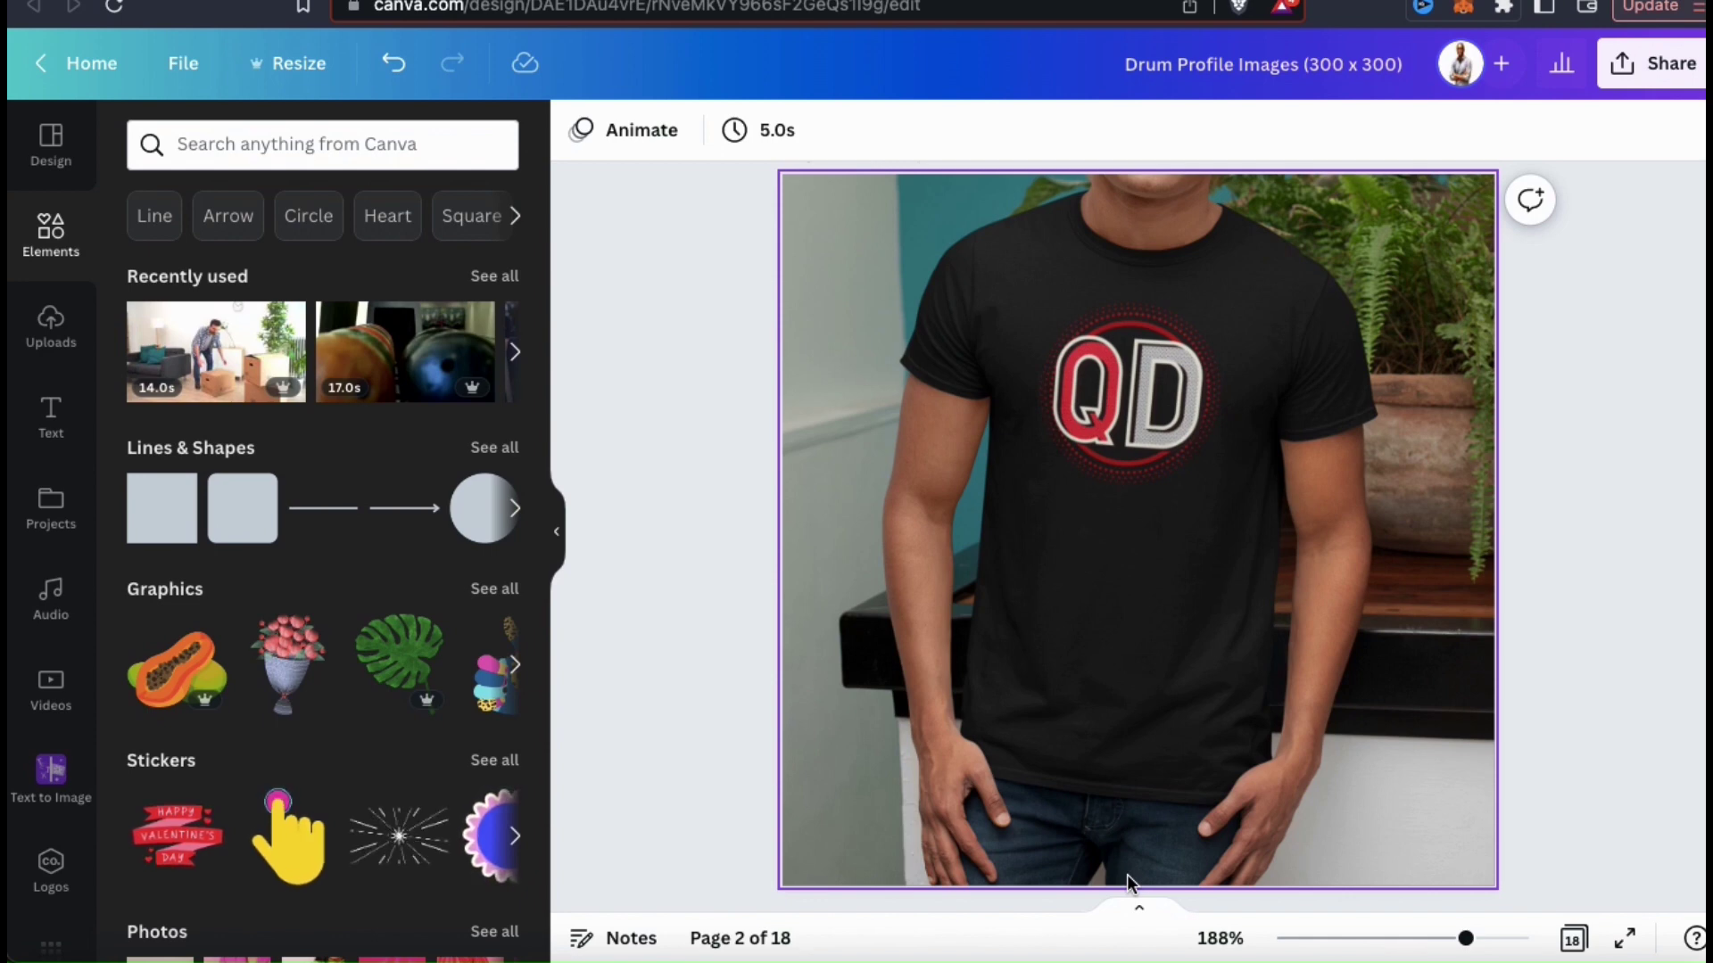
Step: Run Background Remover on the photo of the model wearing the black QD T-shirt
click(1098, 601)
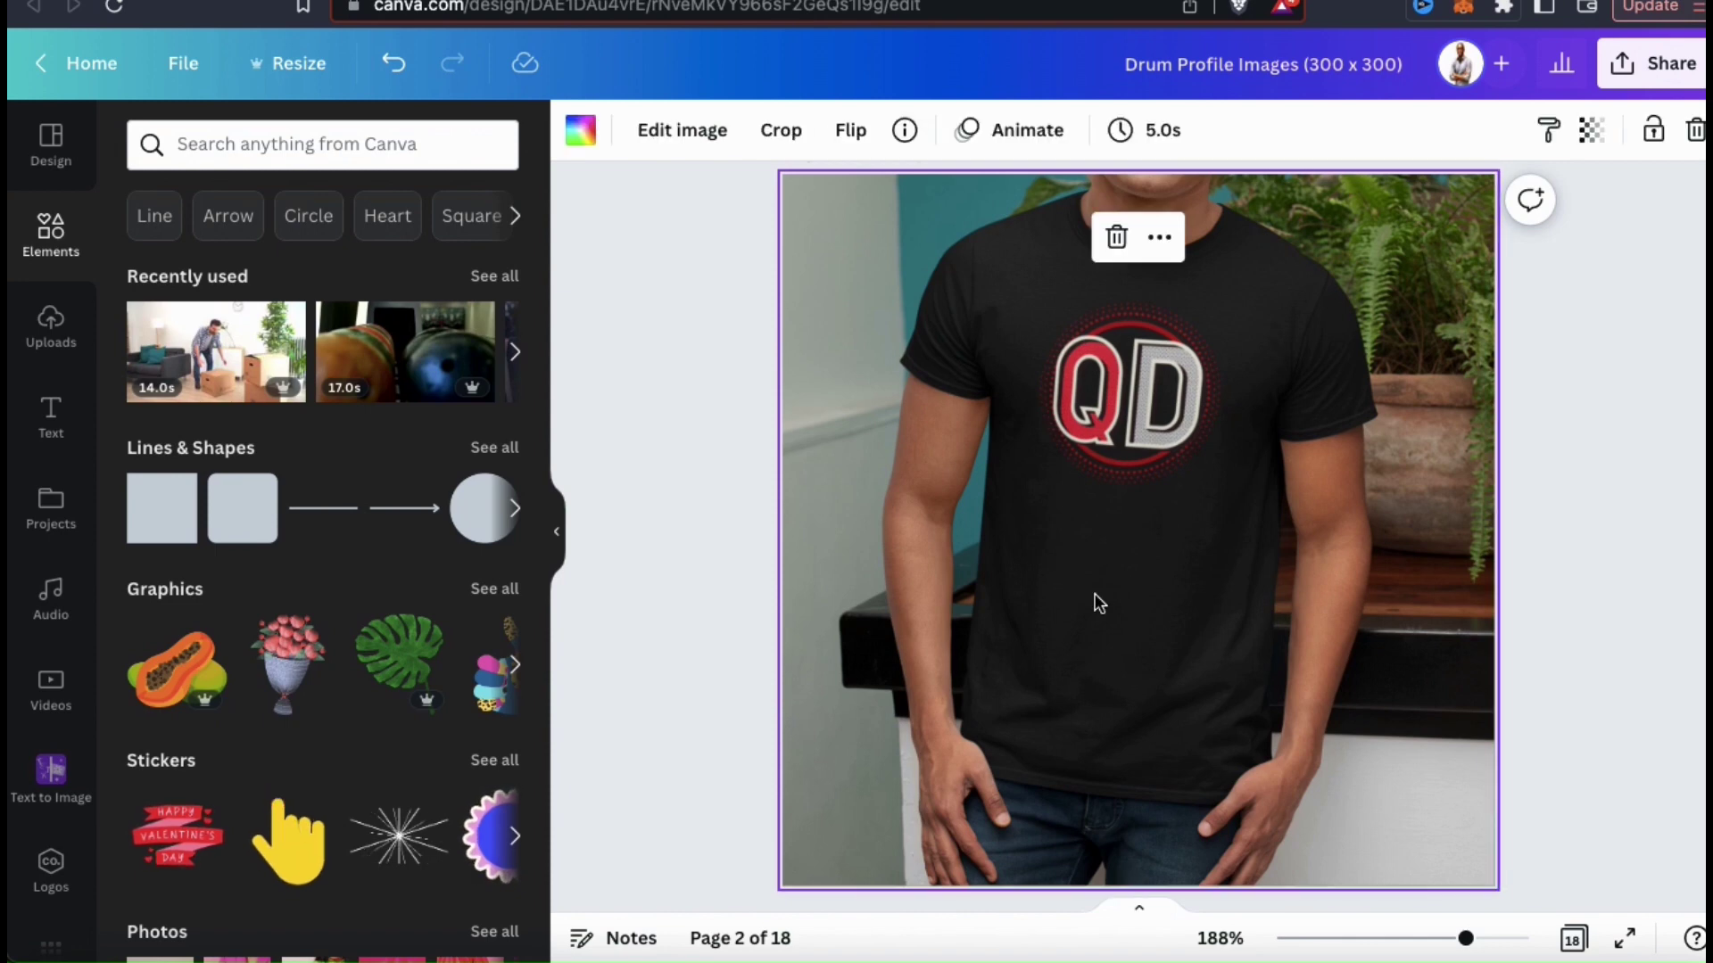
click(708, 134)
click(230, 531)
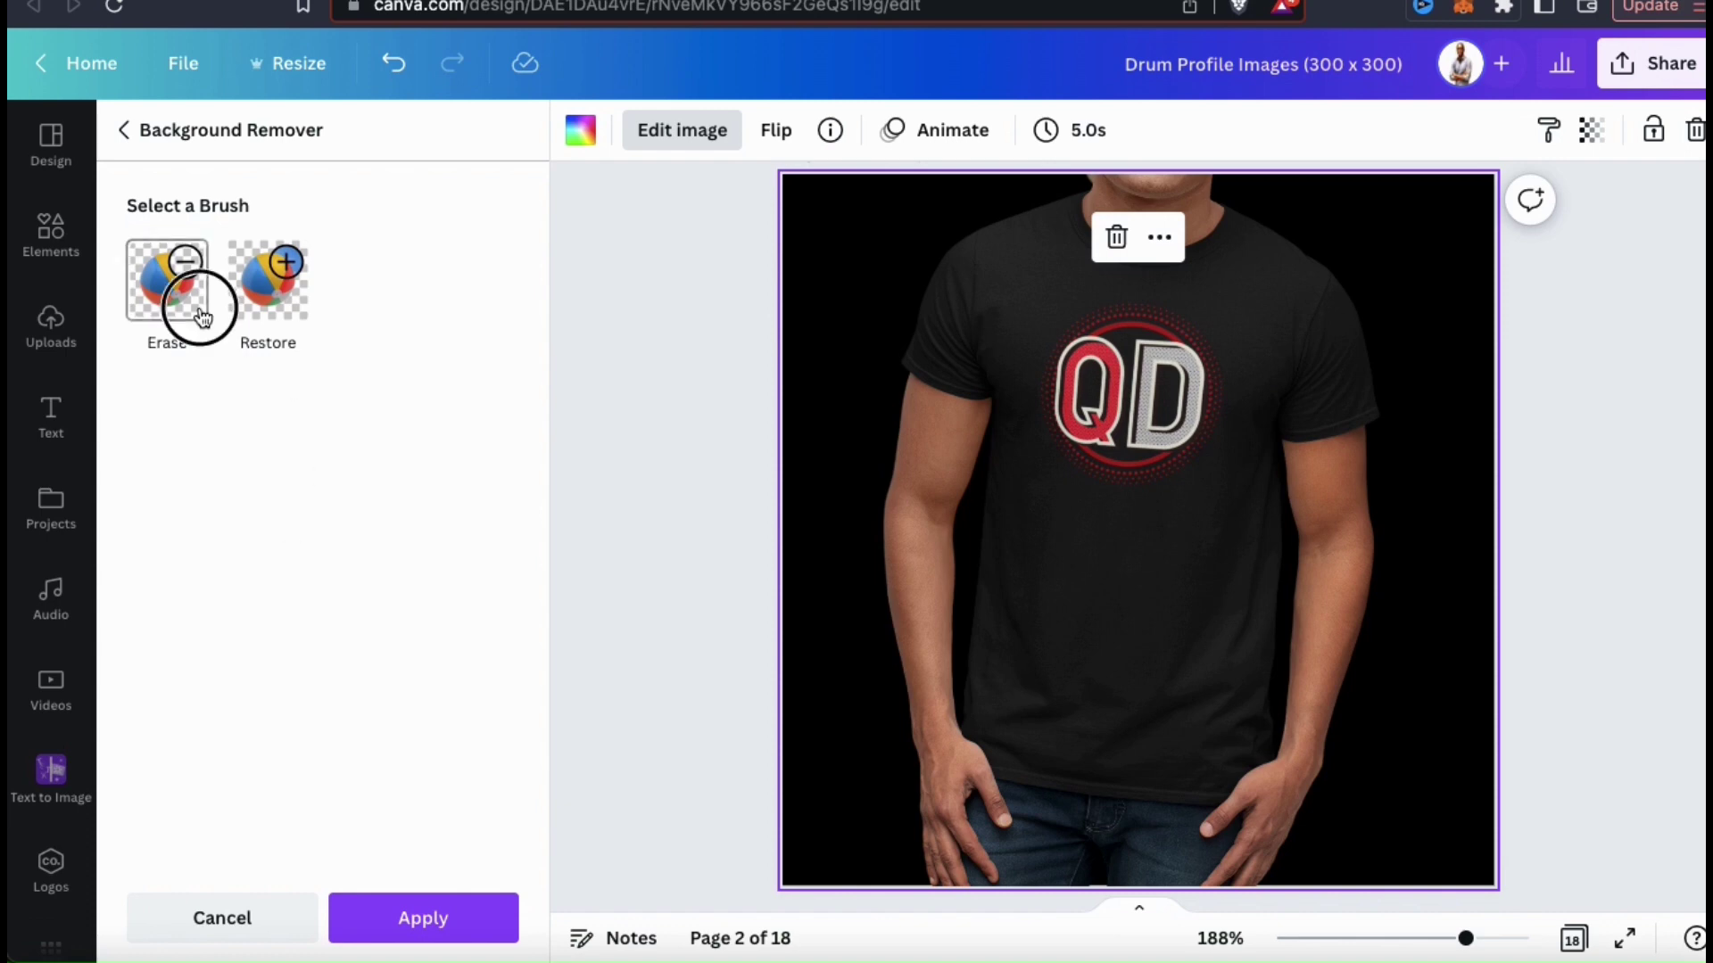
Step: Erase the leftover background beside the model's jaw and neck using brush sizes 2 and 4, and apply the background removal
click(203, 317)
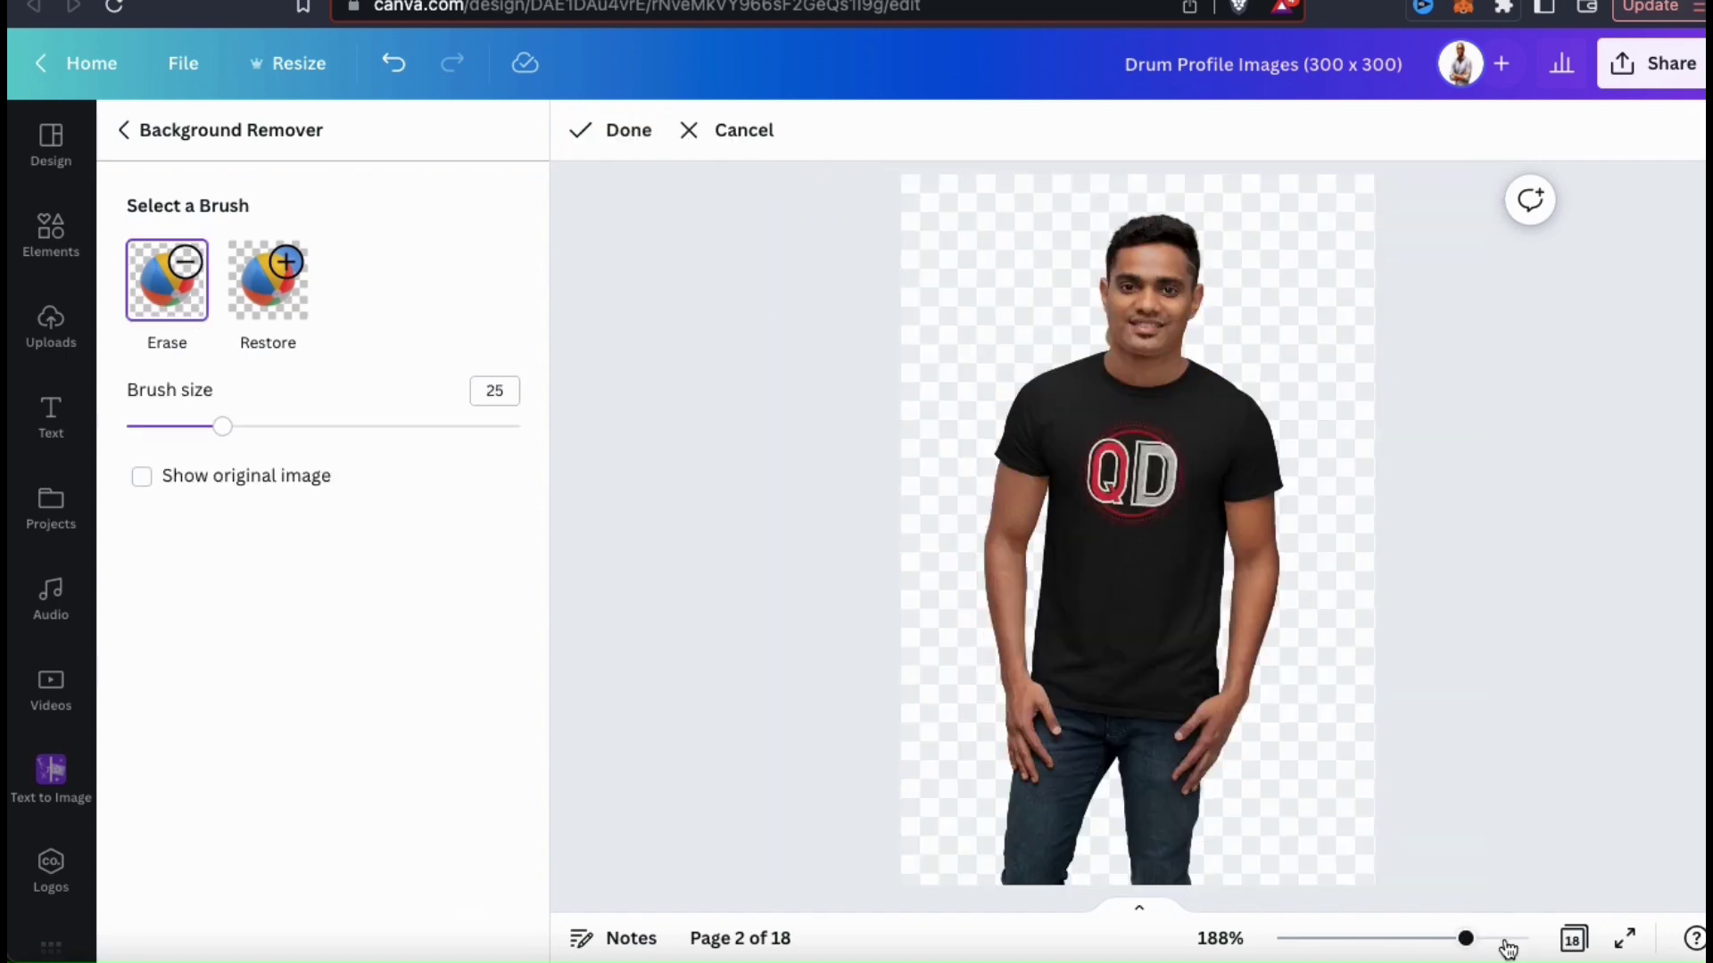
scroll(1345, 798, up, 5)
drag(218, 427, 130, 427)
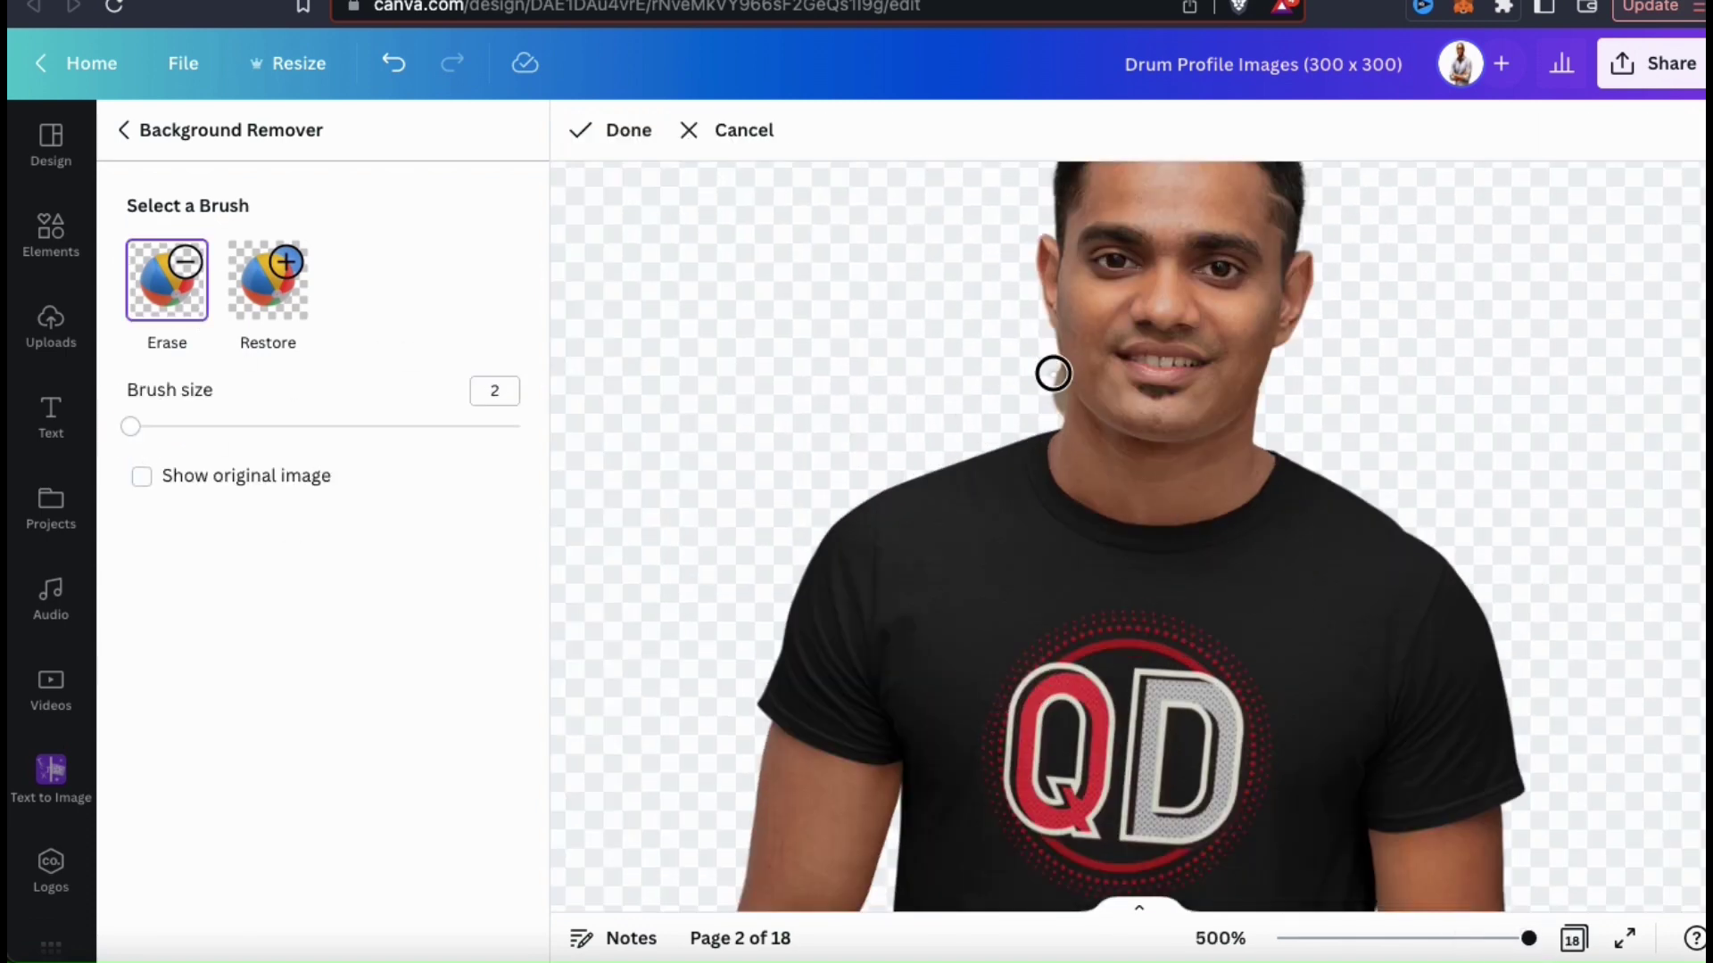
drag(1063, 401, 1059, 392)
drag(135, 430, 142, 429)
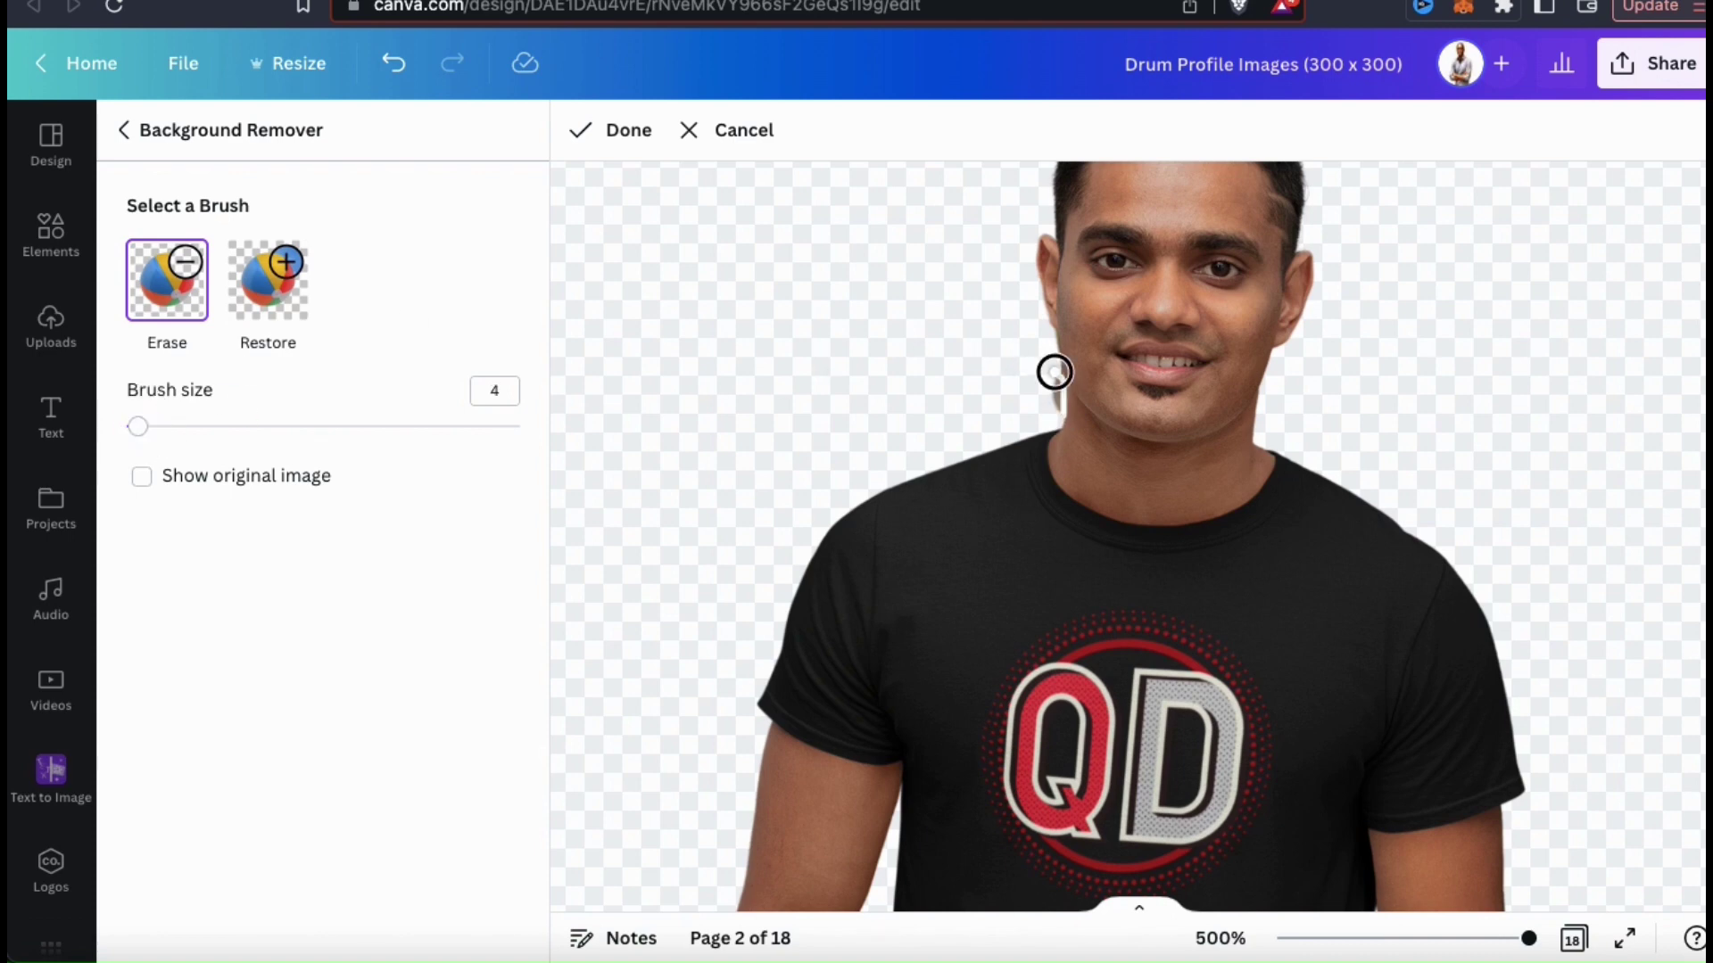
click(614, 131)
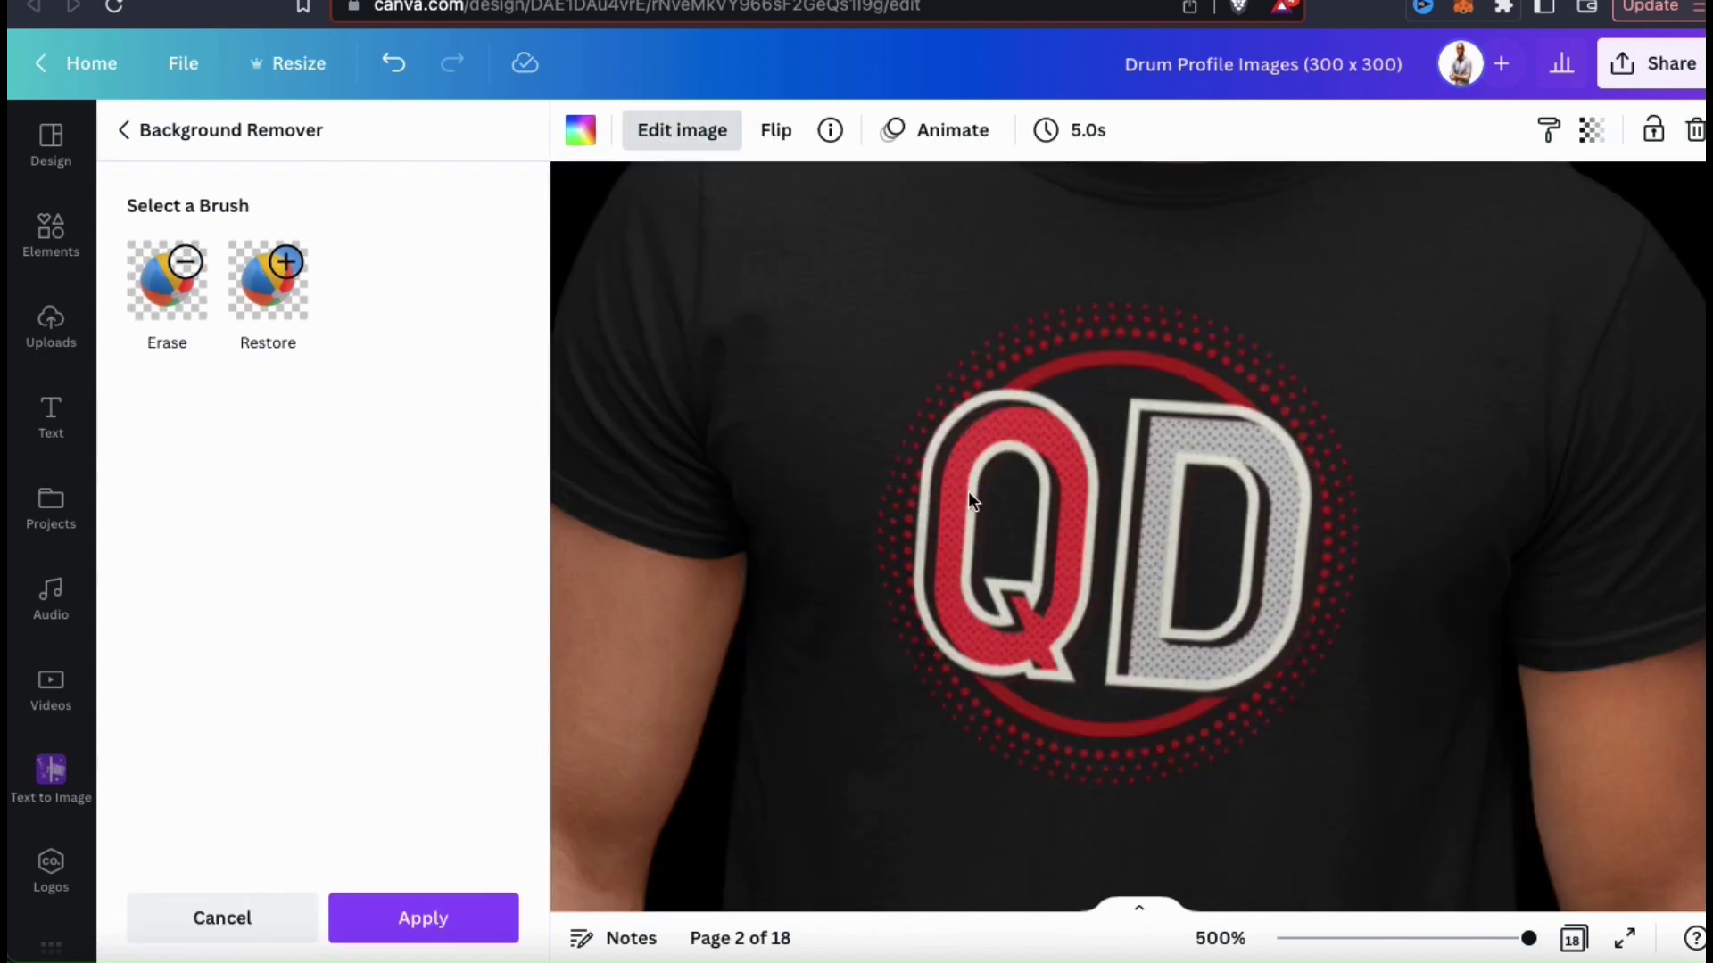
click(504, 905)
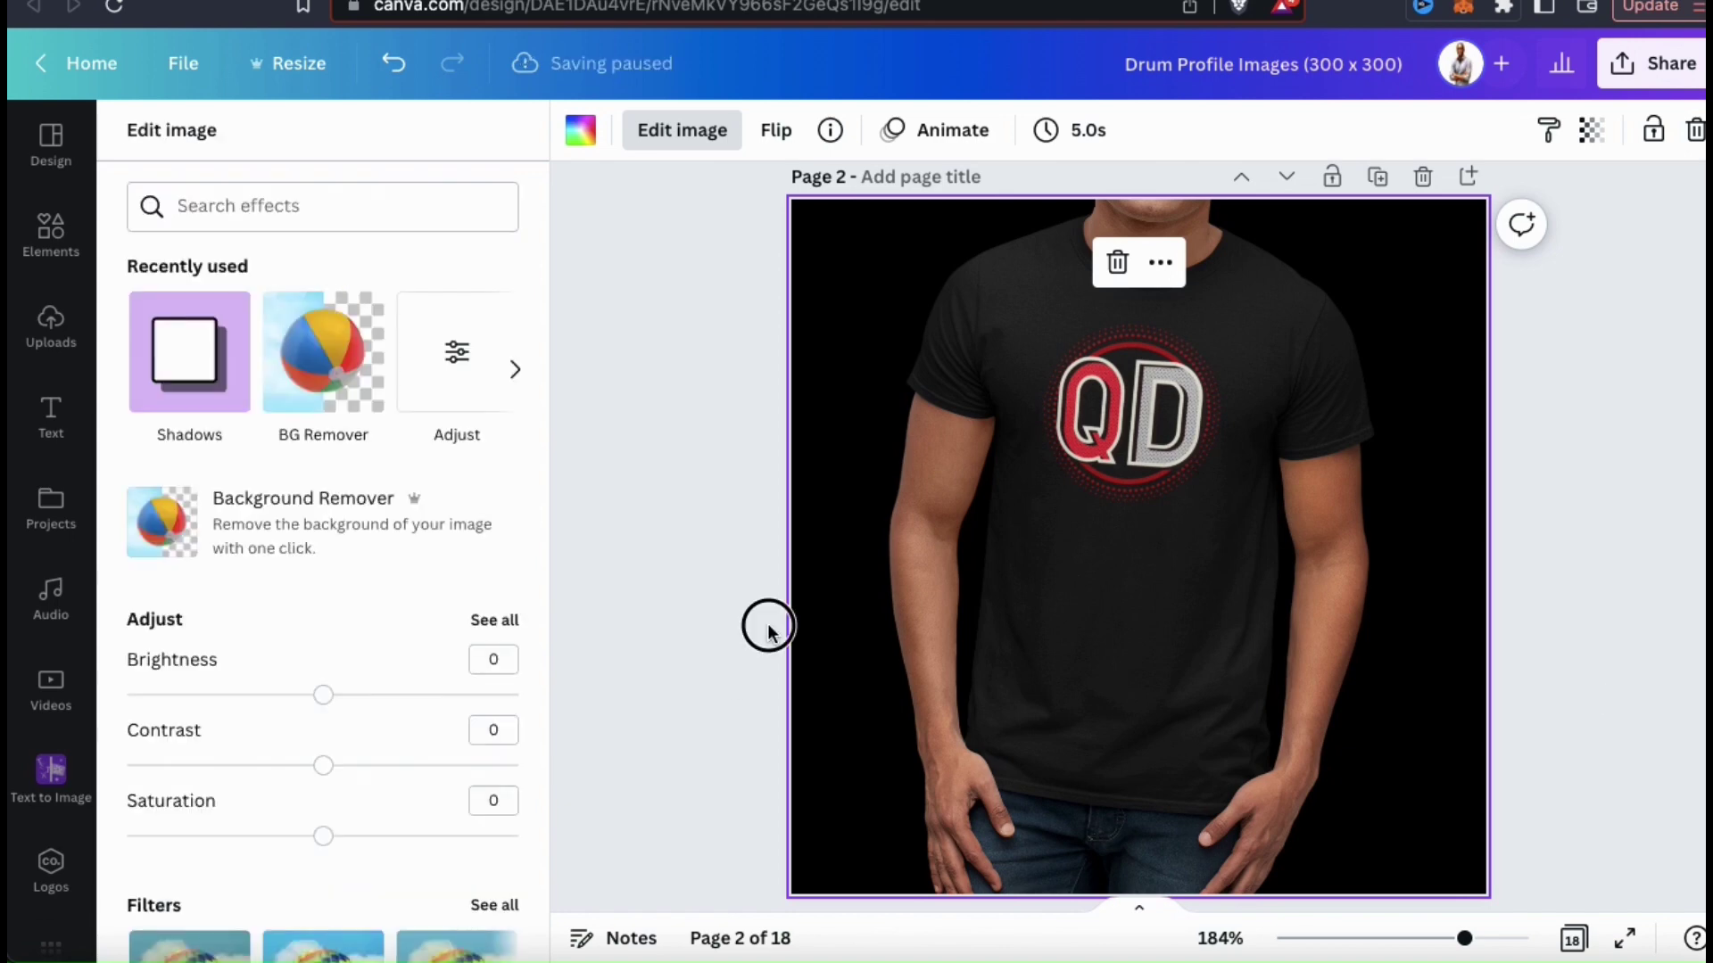
Step: Detach the model image from the page background and set the page background colour to white
click(778, 617)
click(807, 616)
click(566, 131)
click(237, 413)
click(757, 509)
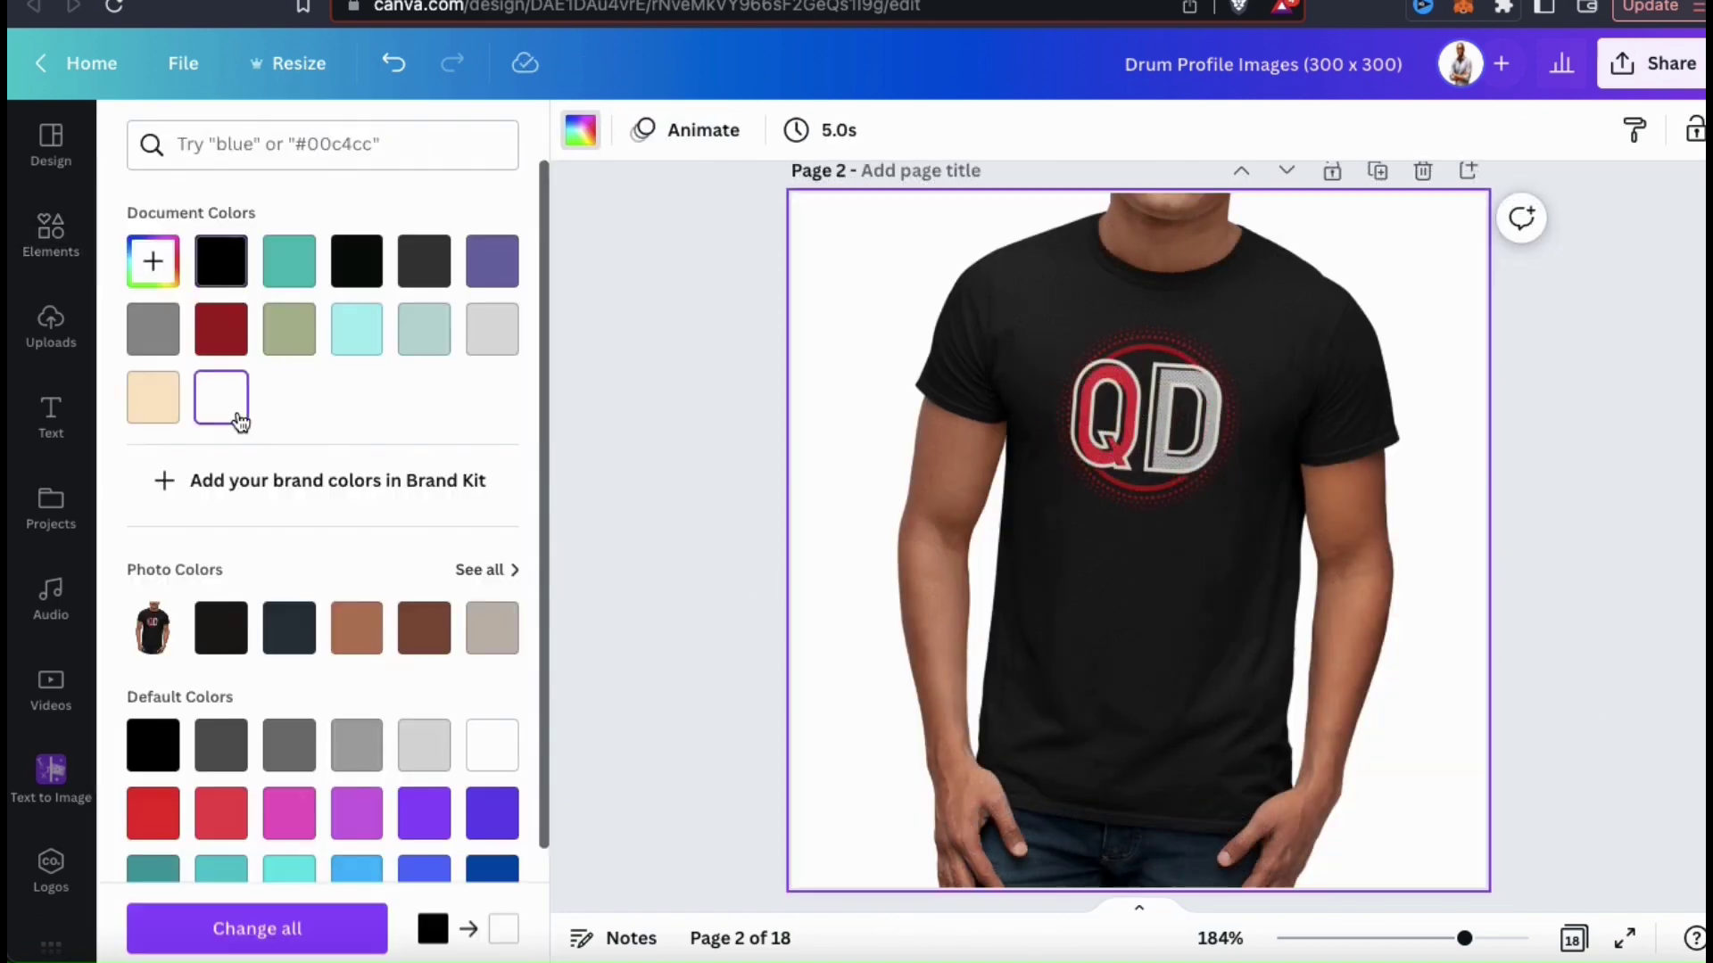
Step: Apply a shadow effect to the cut-out model image
click(1043, 497)
click(616, 130)
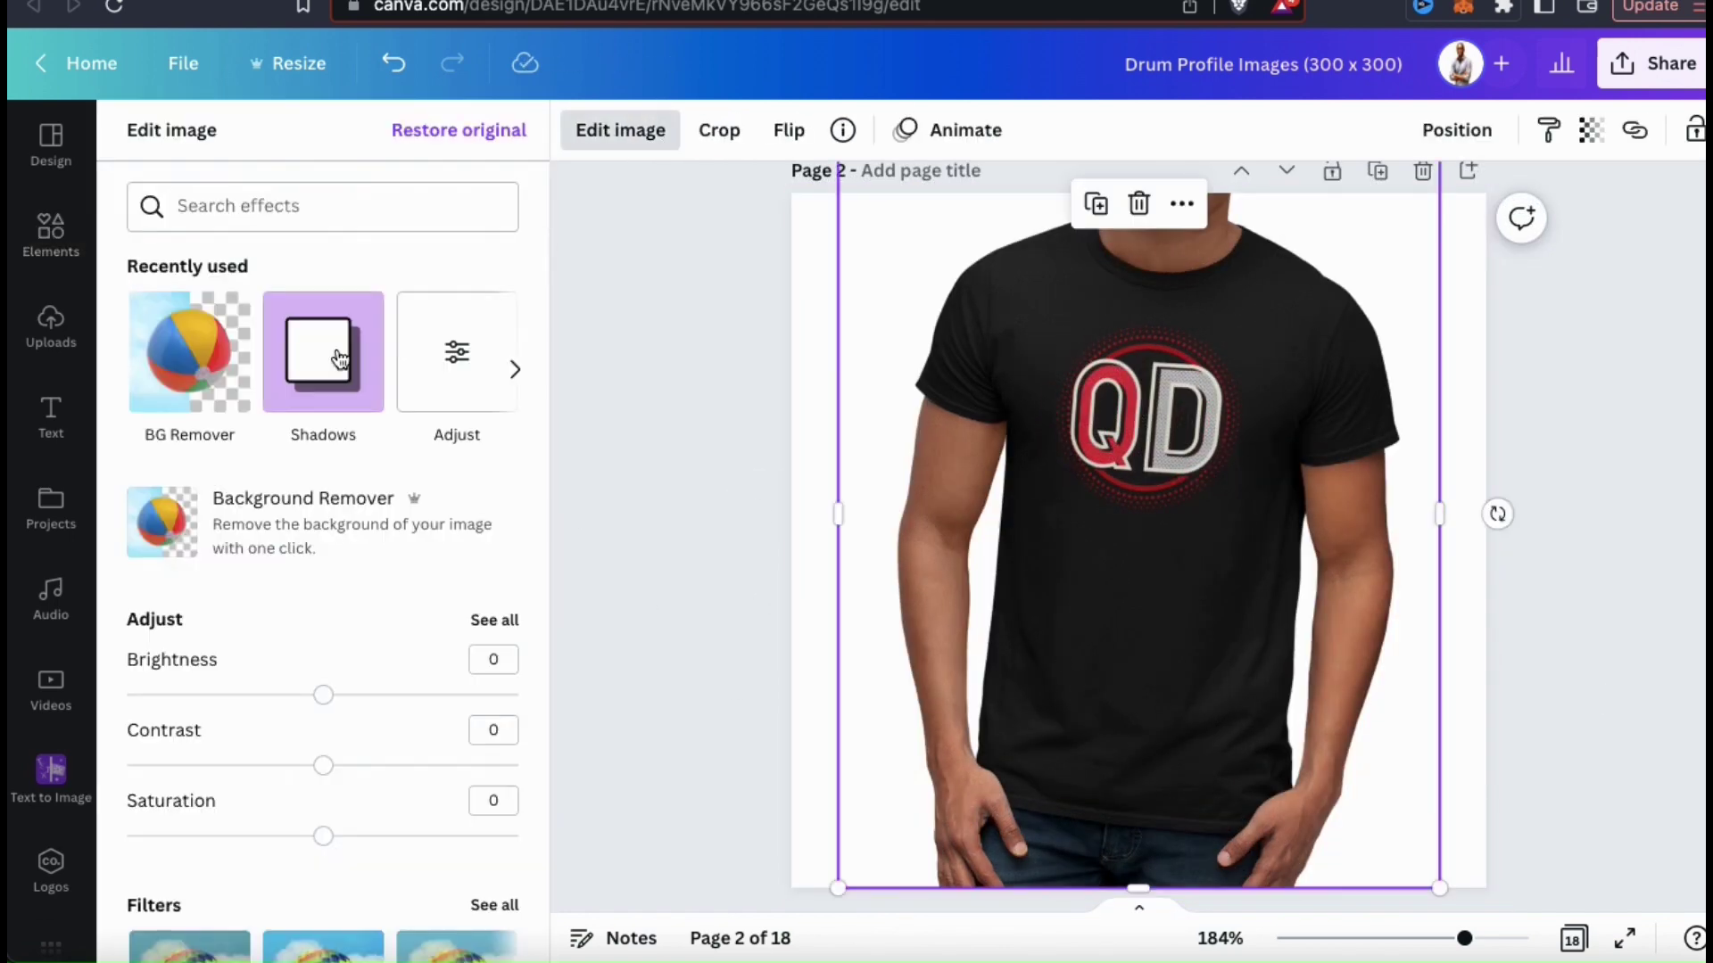
click(339, 344)
click(455, 254)
click(646, 630)
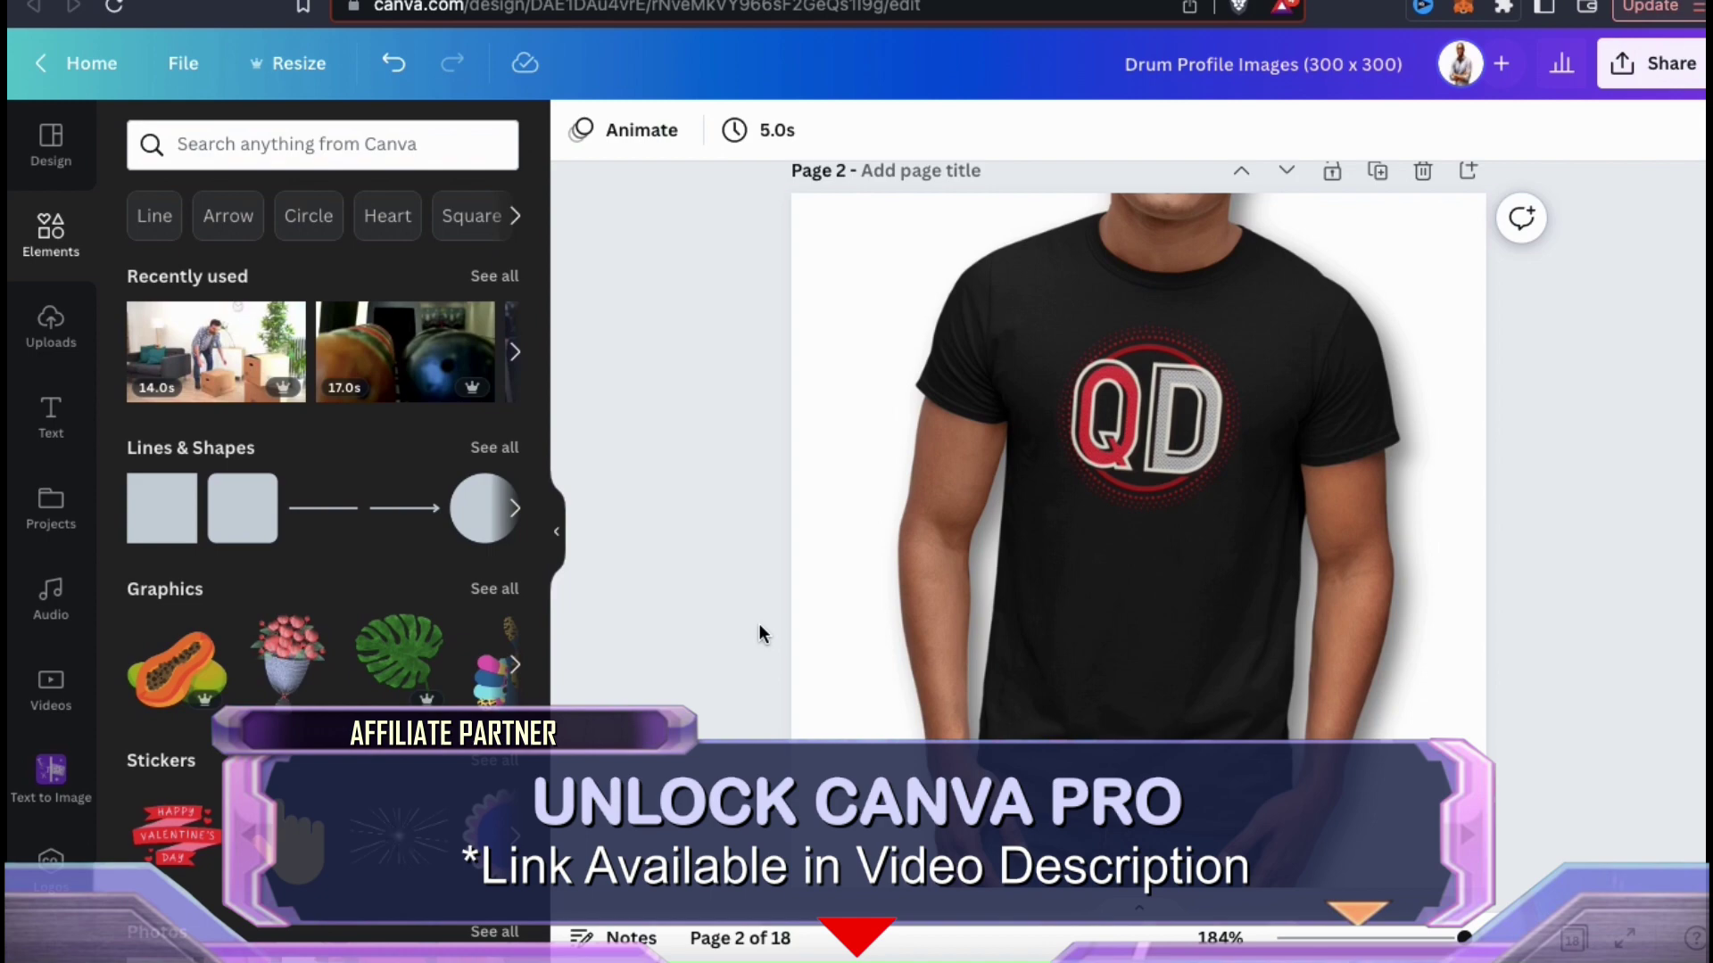
Step: Download the current page 2 as a PNG with a transparent background
click(1650, 62)
click(1411, 644)
click(1354, 389)
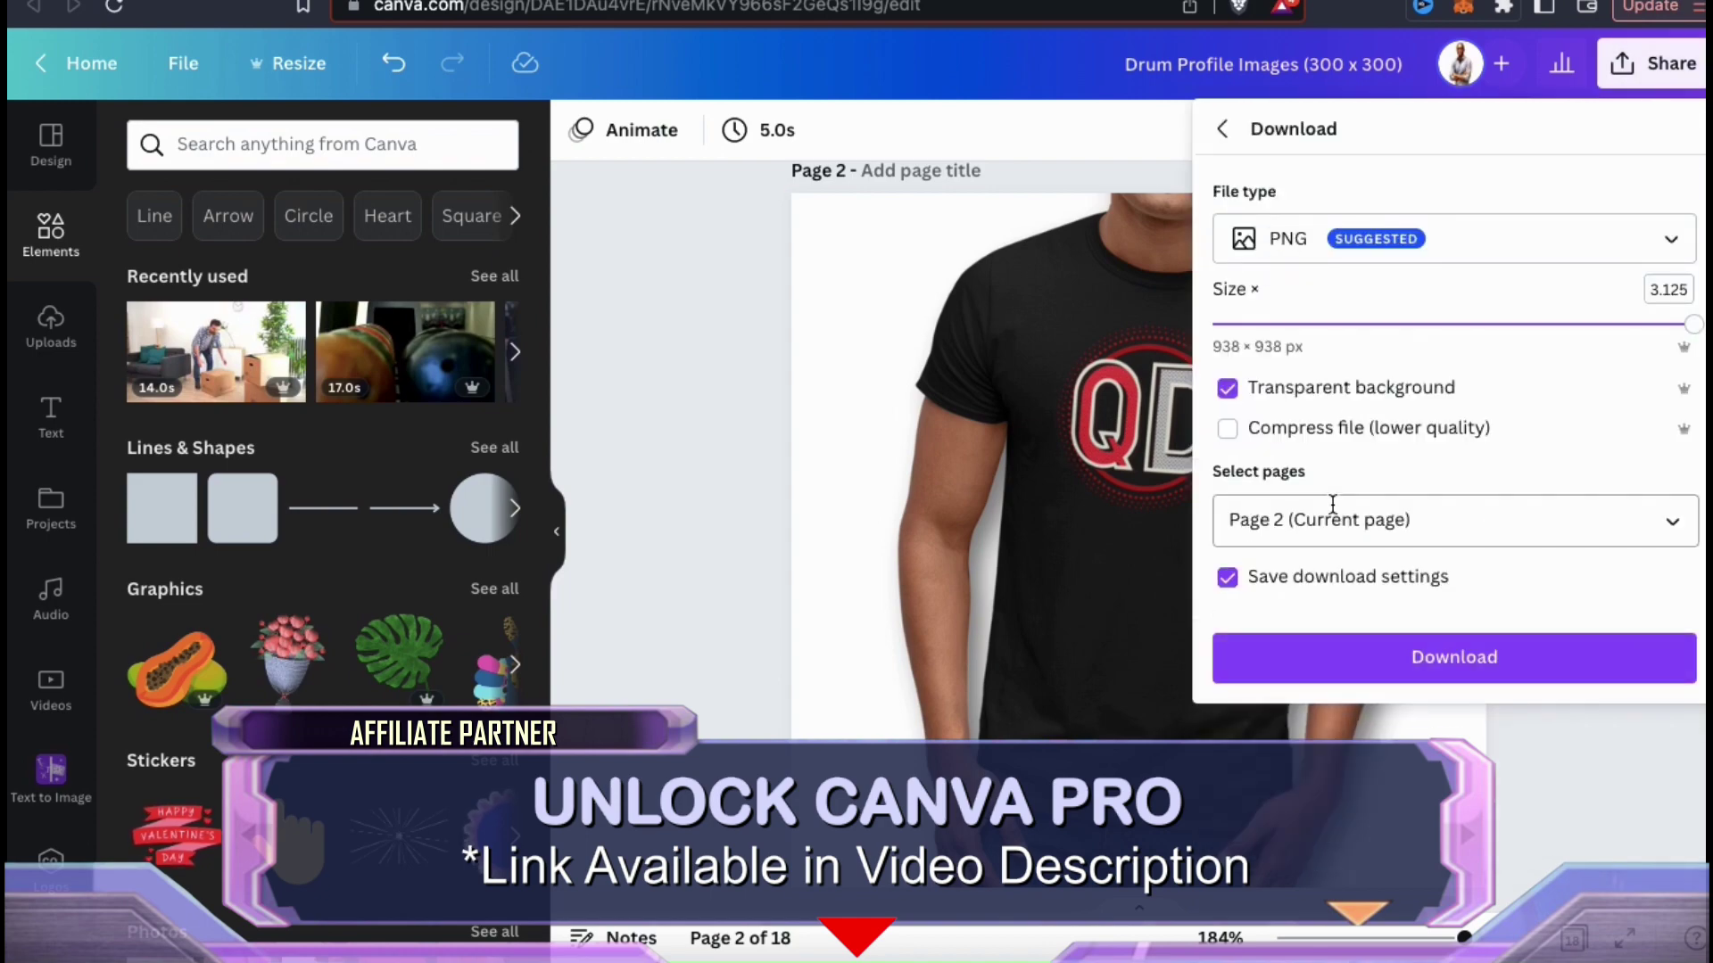
click(1356, 660)
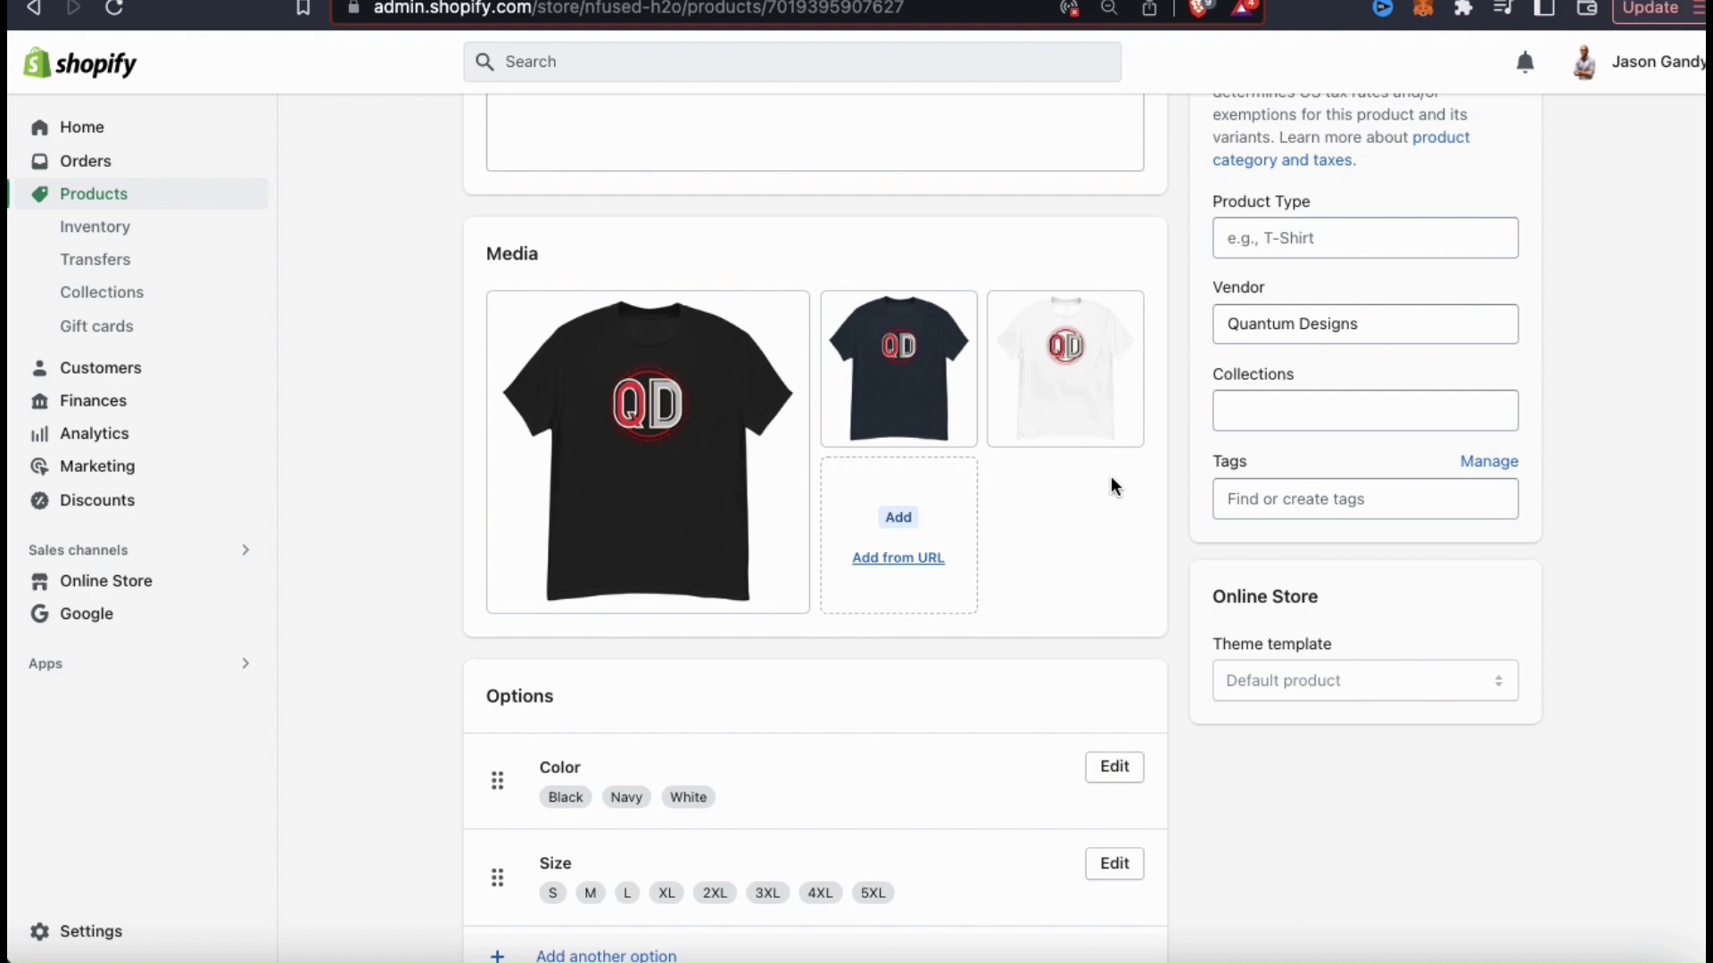
Step: In Shopify, upload the model photos to the product media and move the cut-out version into first place
click(903, 528)
scroll(903, 533, down, 5)
double_click(785, 554)
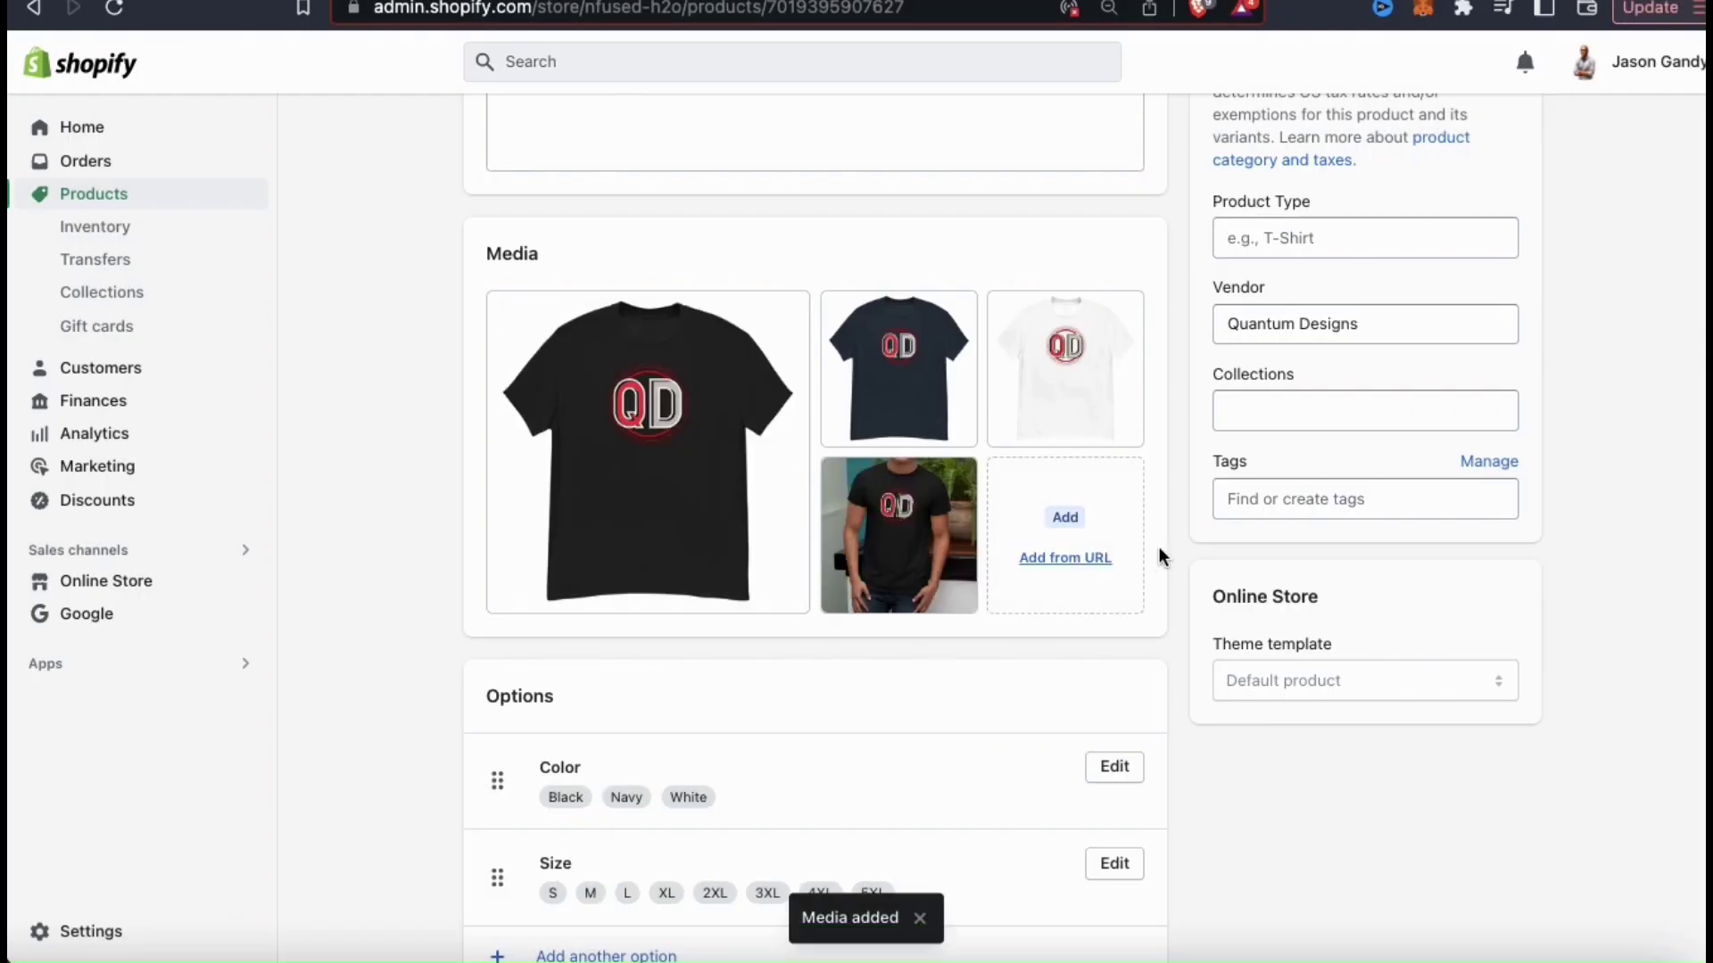
drag(883, 535, 677, 468)
drag(1104, 542, 711, 443)
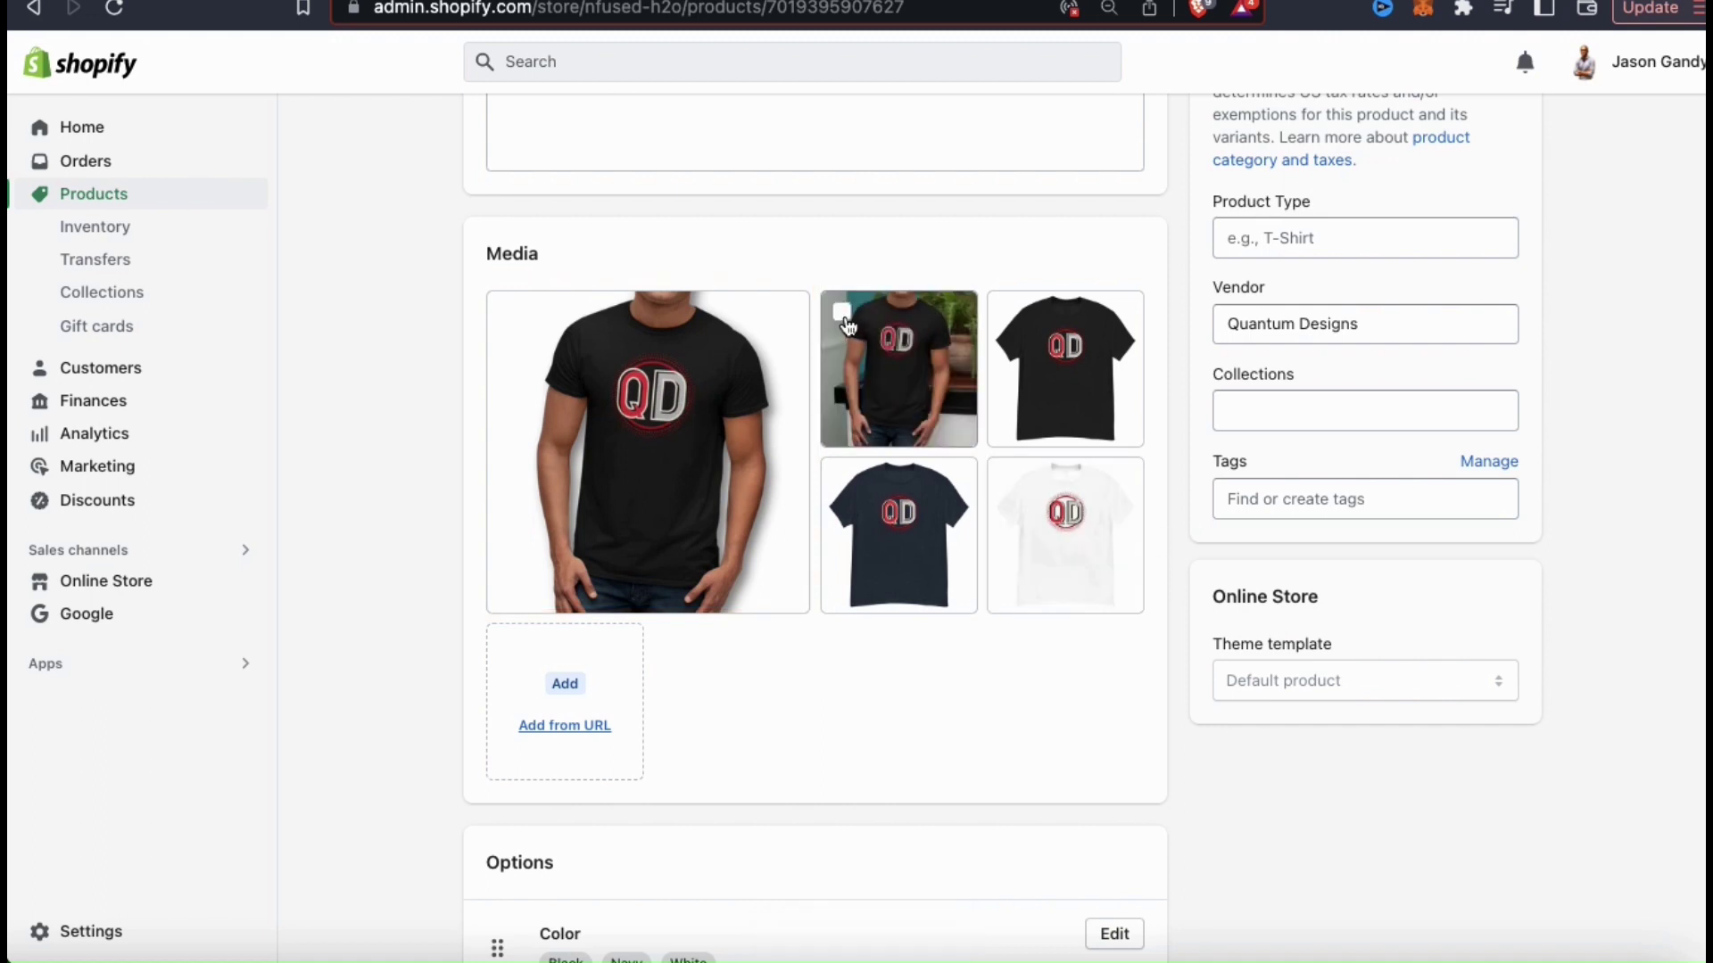
Step: Delete the model photo that still has its original background from the product media
click(843, 314)
click(1095, 256)
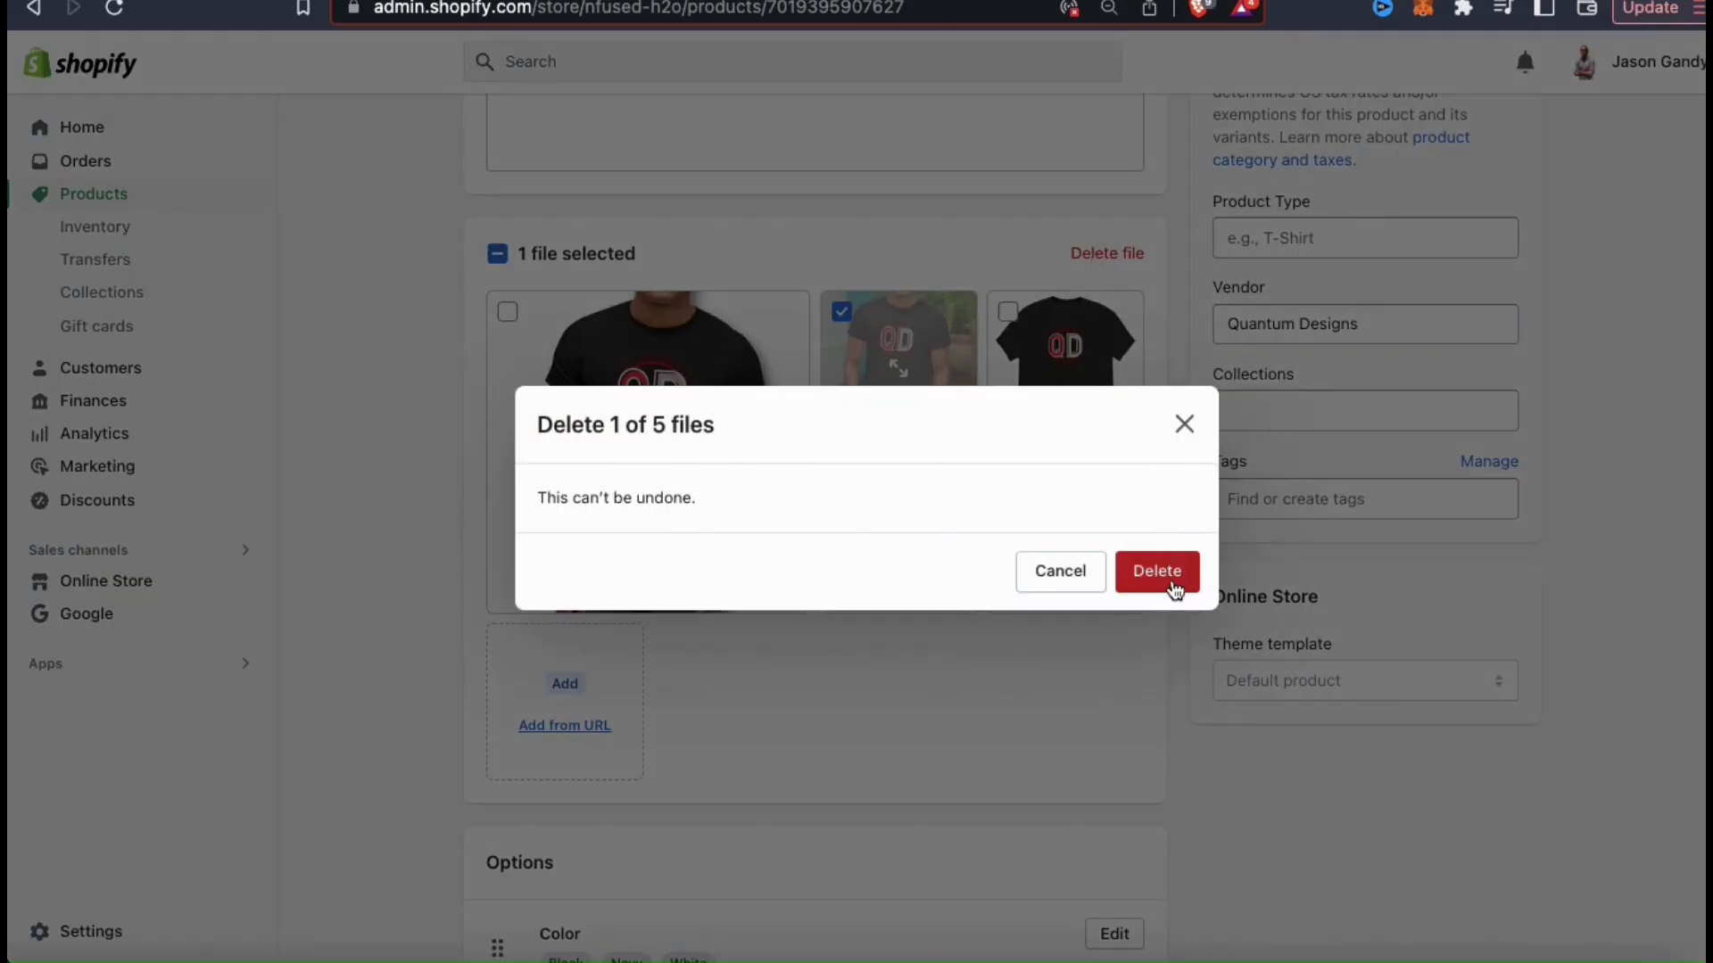
click(1170, 586)
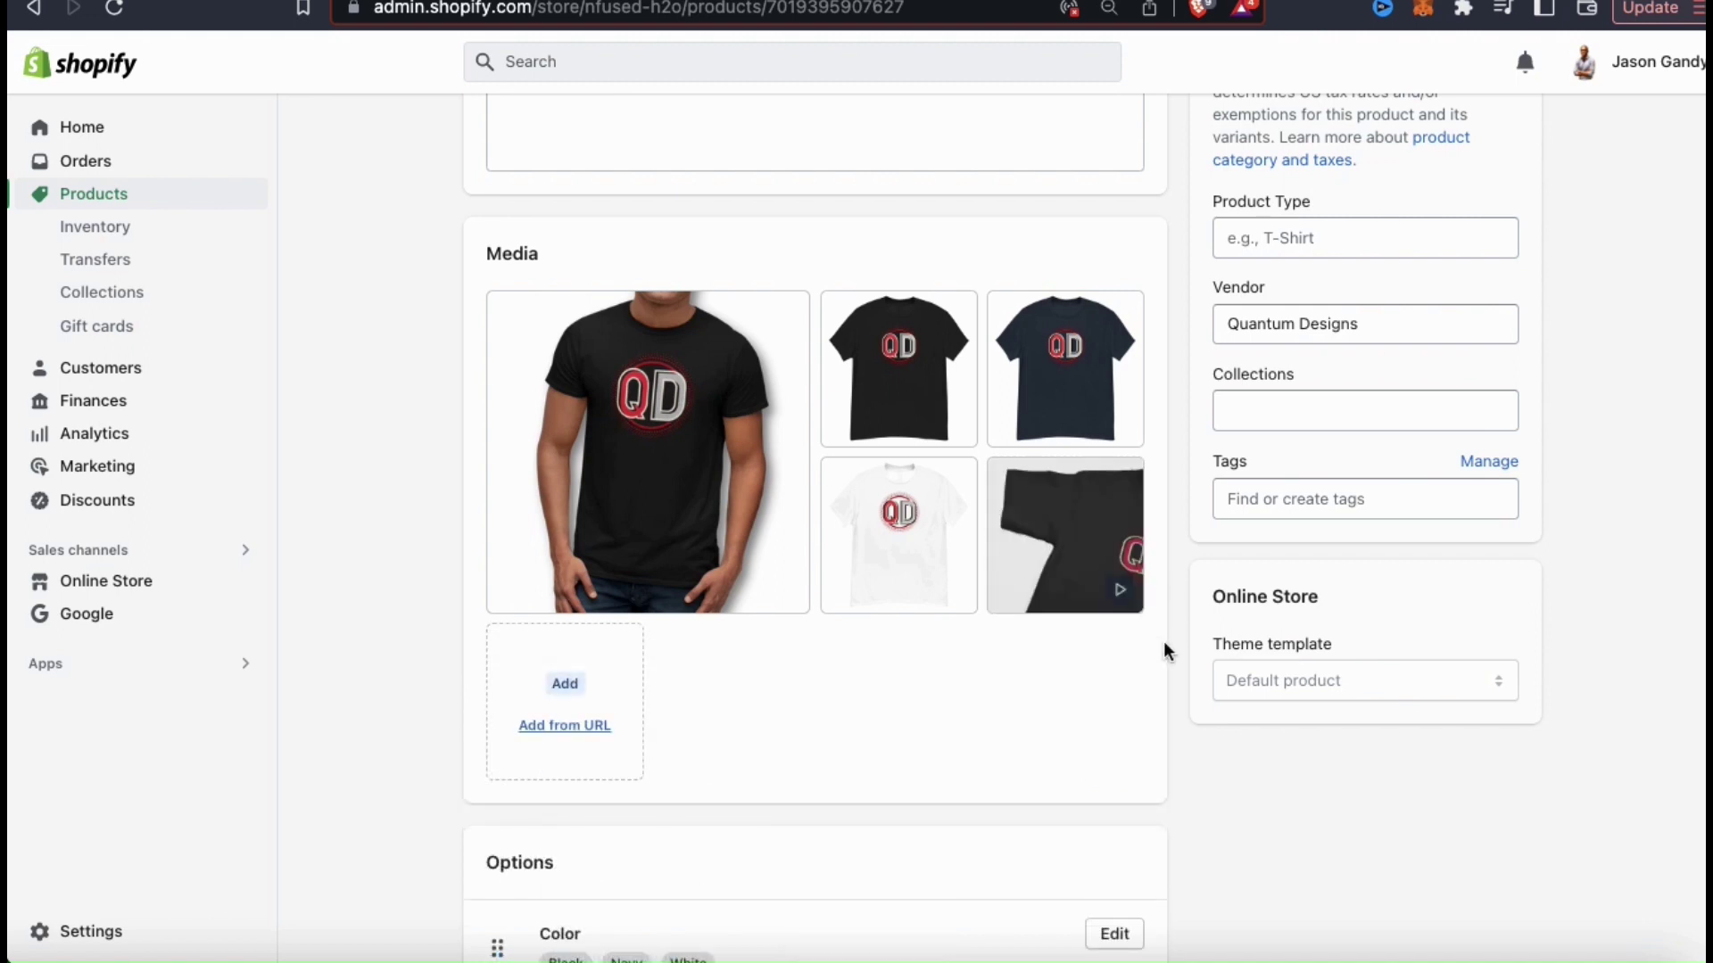
Step: Add the alt text "Quantum Designs T-Shirt Video" to the product video and save it
click(1083, 556)
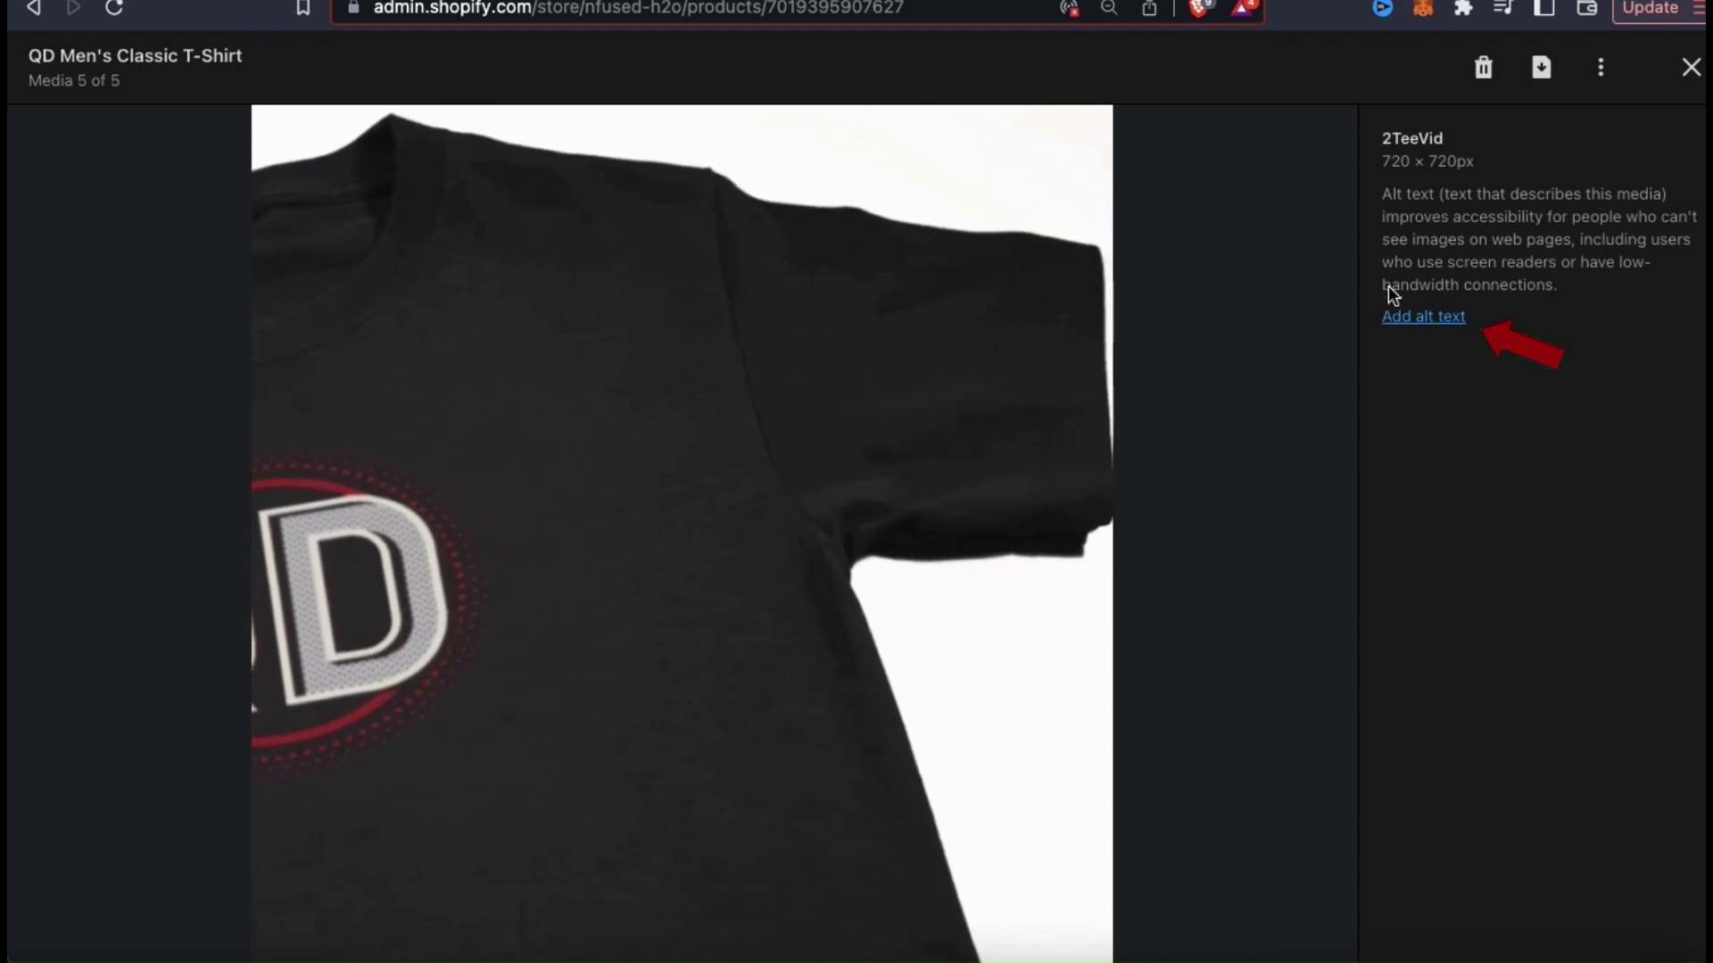
click(1425, 318)
text(um Designs T-Shirt Video)
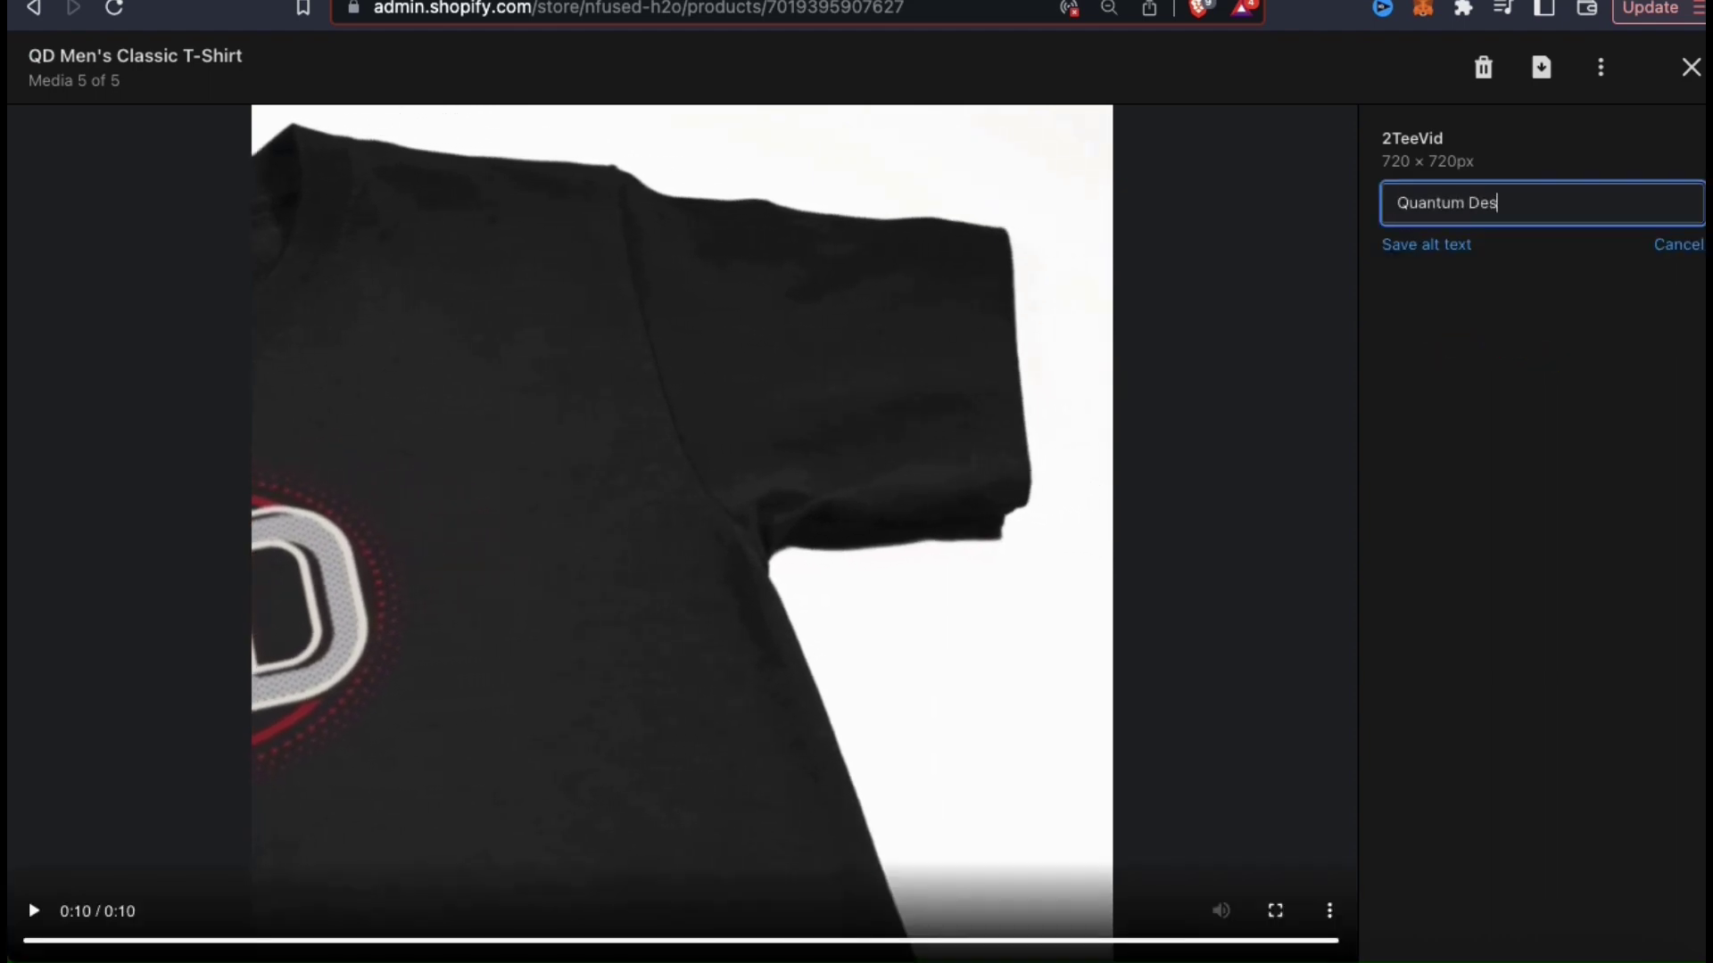
click(1453, 250)
click(1685, 71)
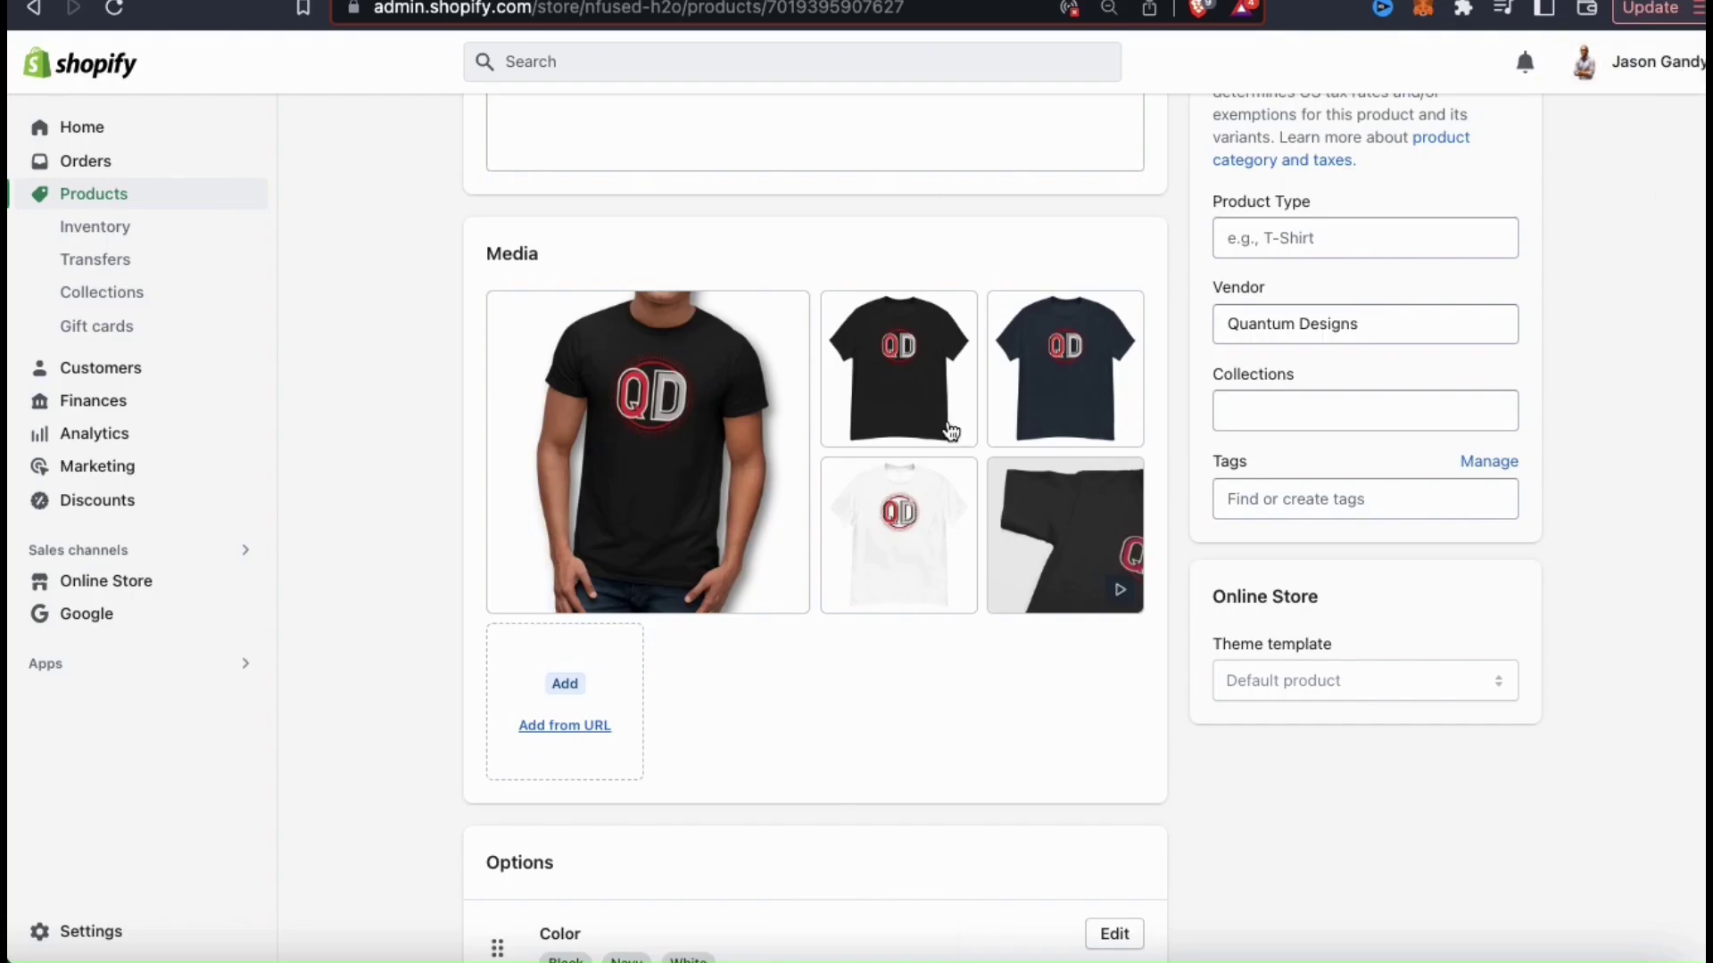
Step: Add the alt text "Quantum Designs T-Shirt Model" to the cut-out model image, save it and close the media viewer
click(688, 494)
click(1449, 327)
text(Quantum Designs)
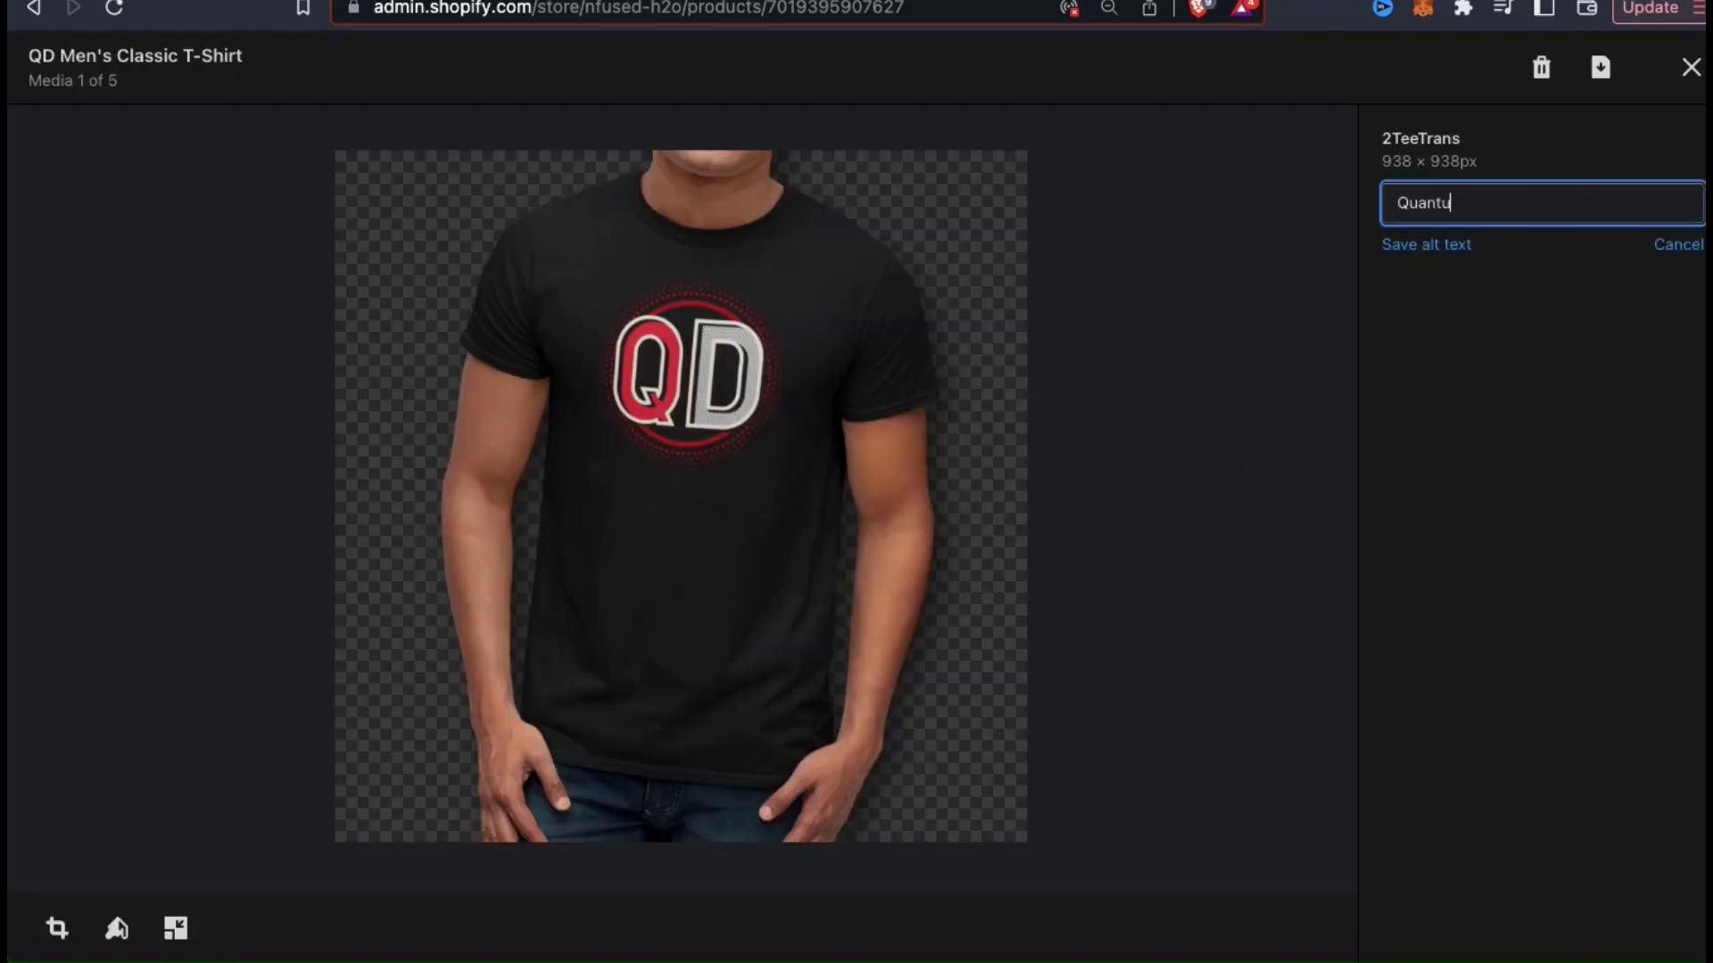
text( T-Shirt Model)
click(1518, 384)
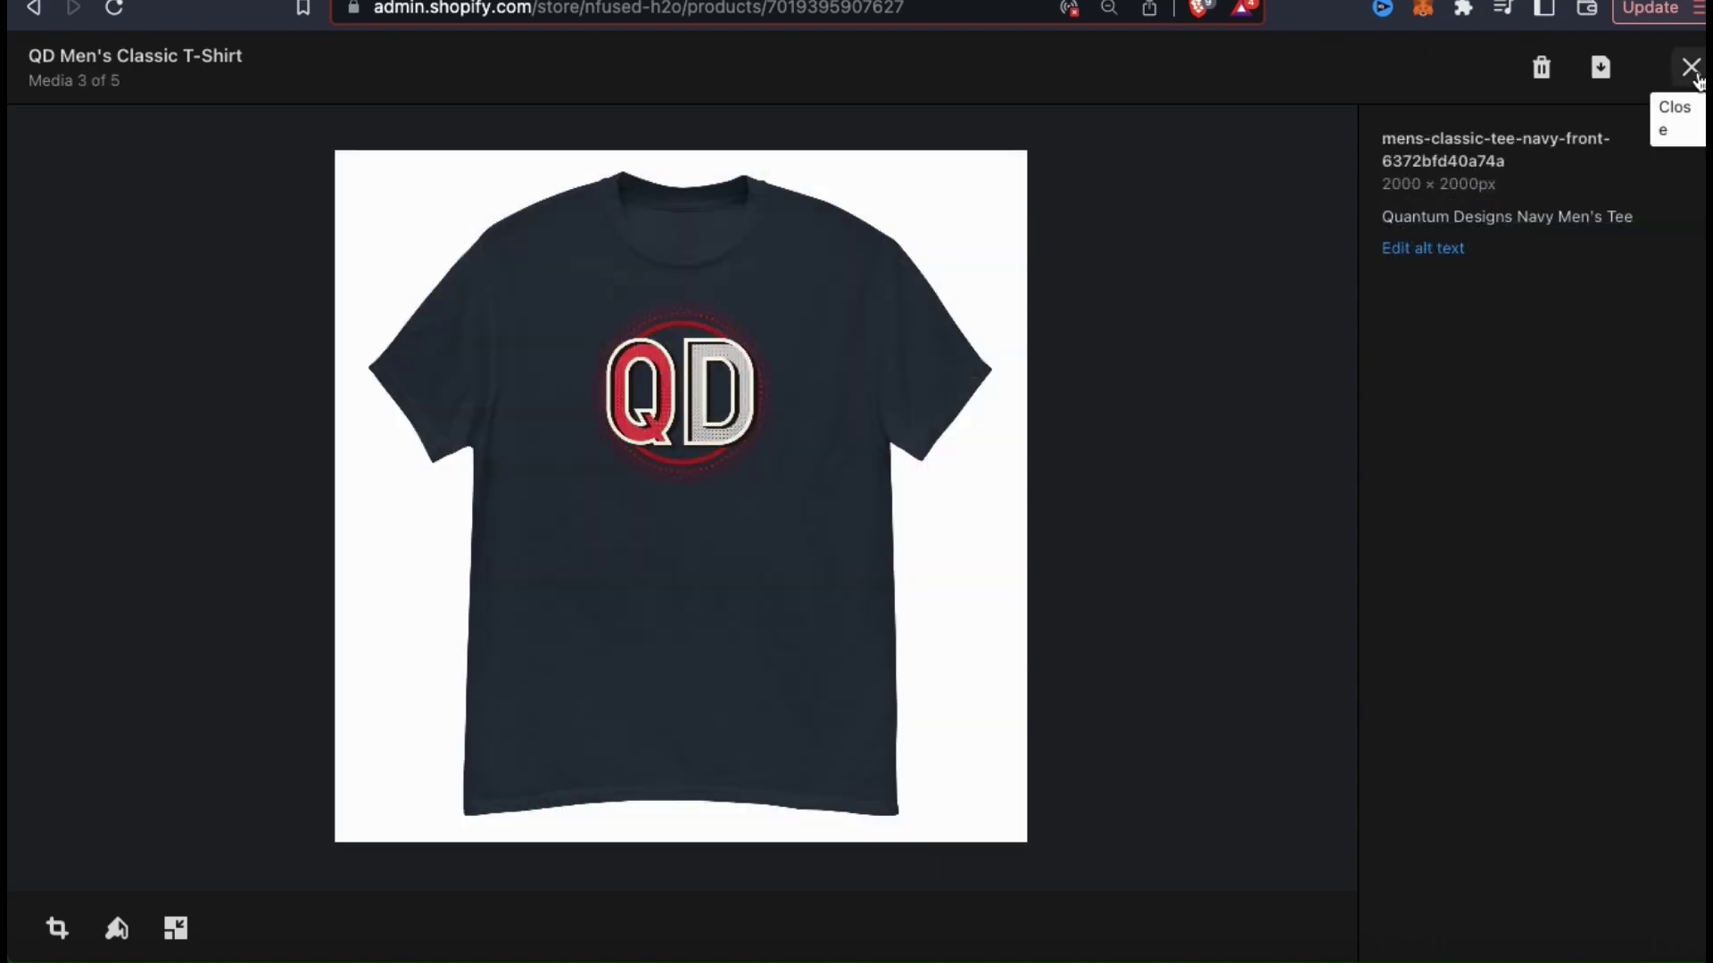
click(1694, 75)
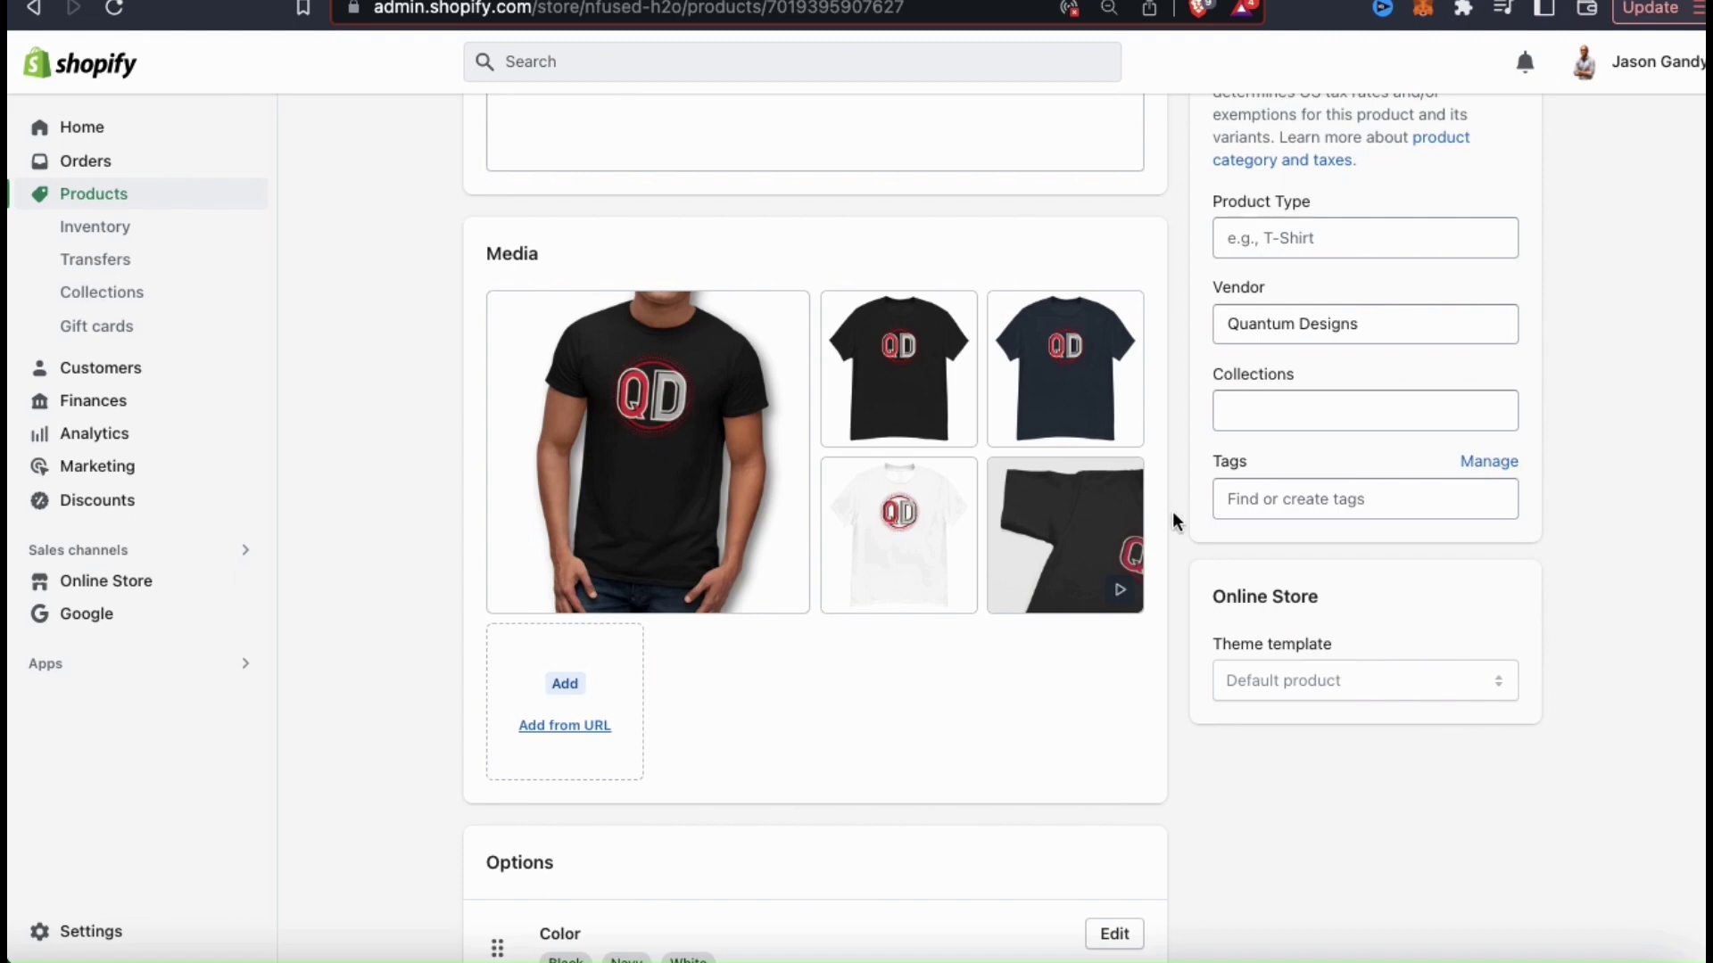
Step: Start adding another product option below Size and remove the empty option
scroll(1174, 523, down, 3)
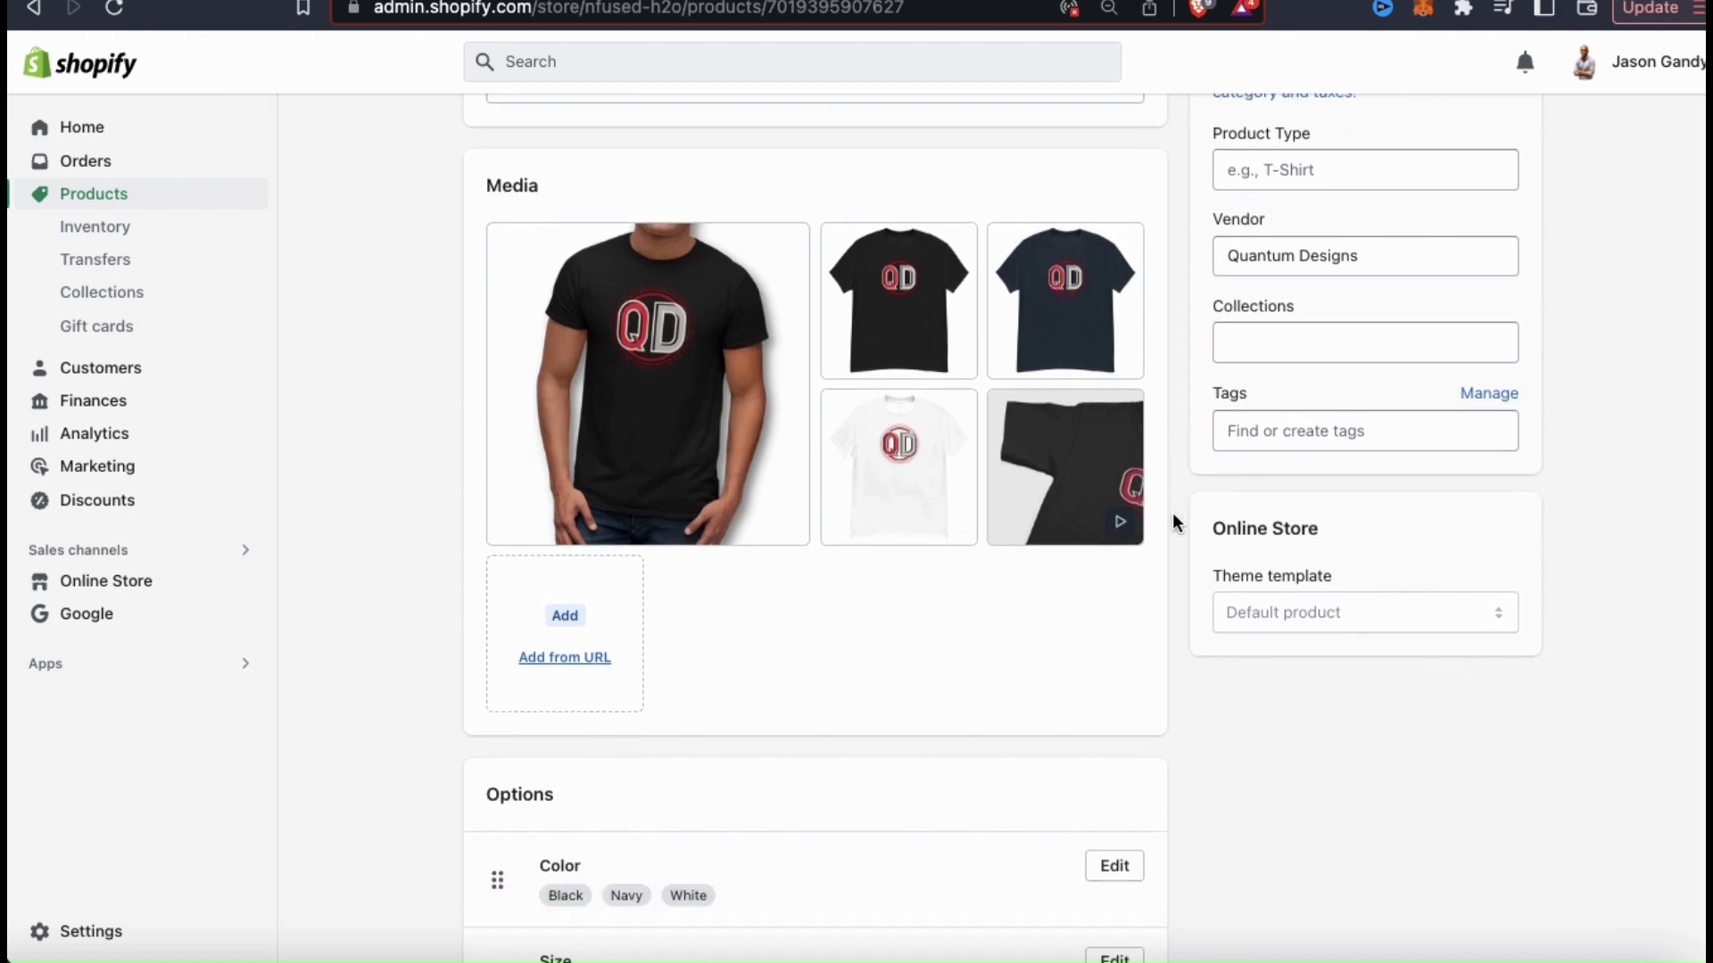
scroll(1173, 518, down, 4)
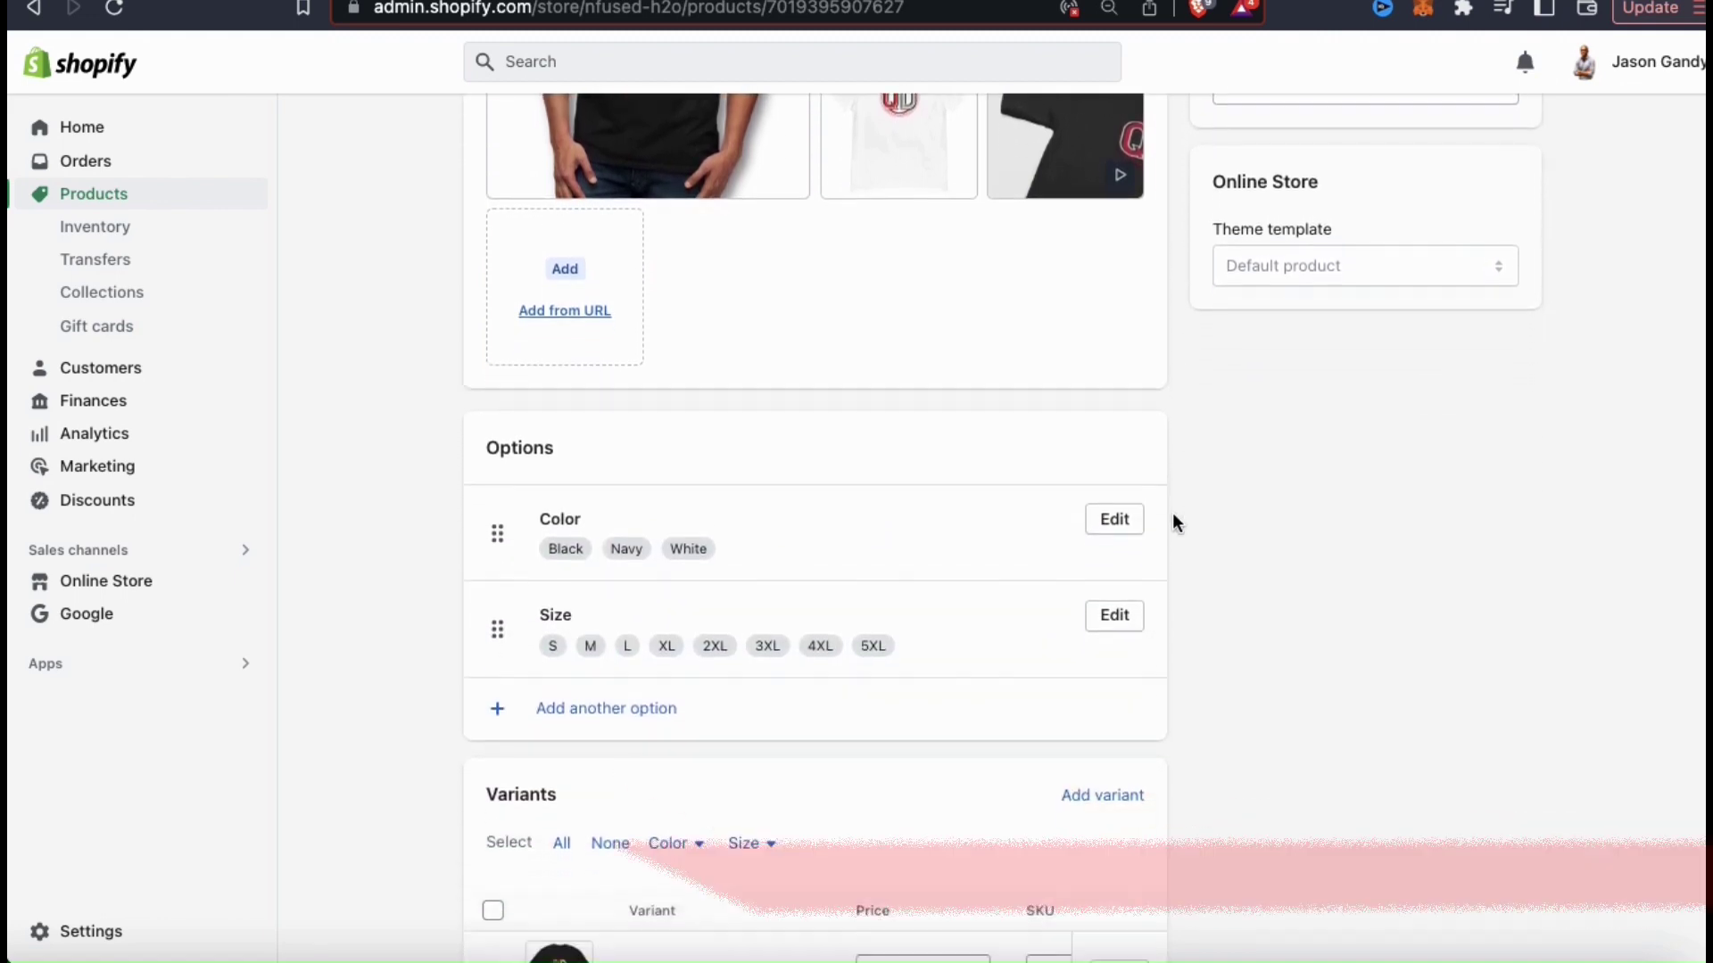
scroll(1174, 523, down, 2)
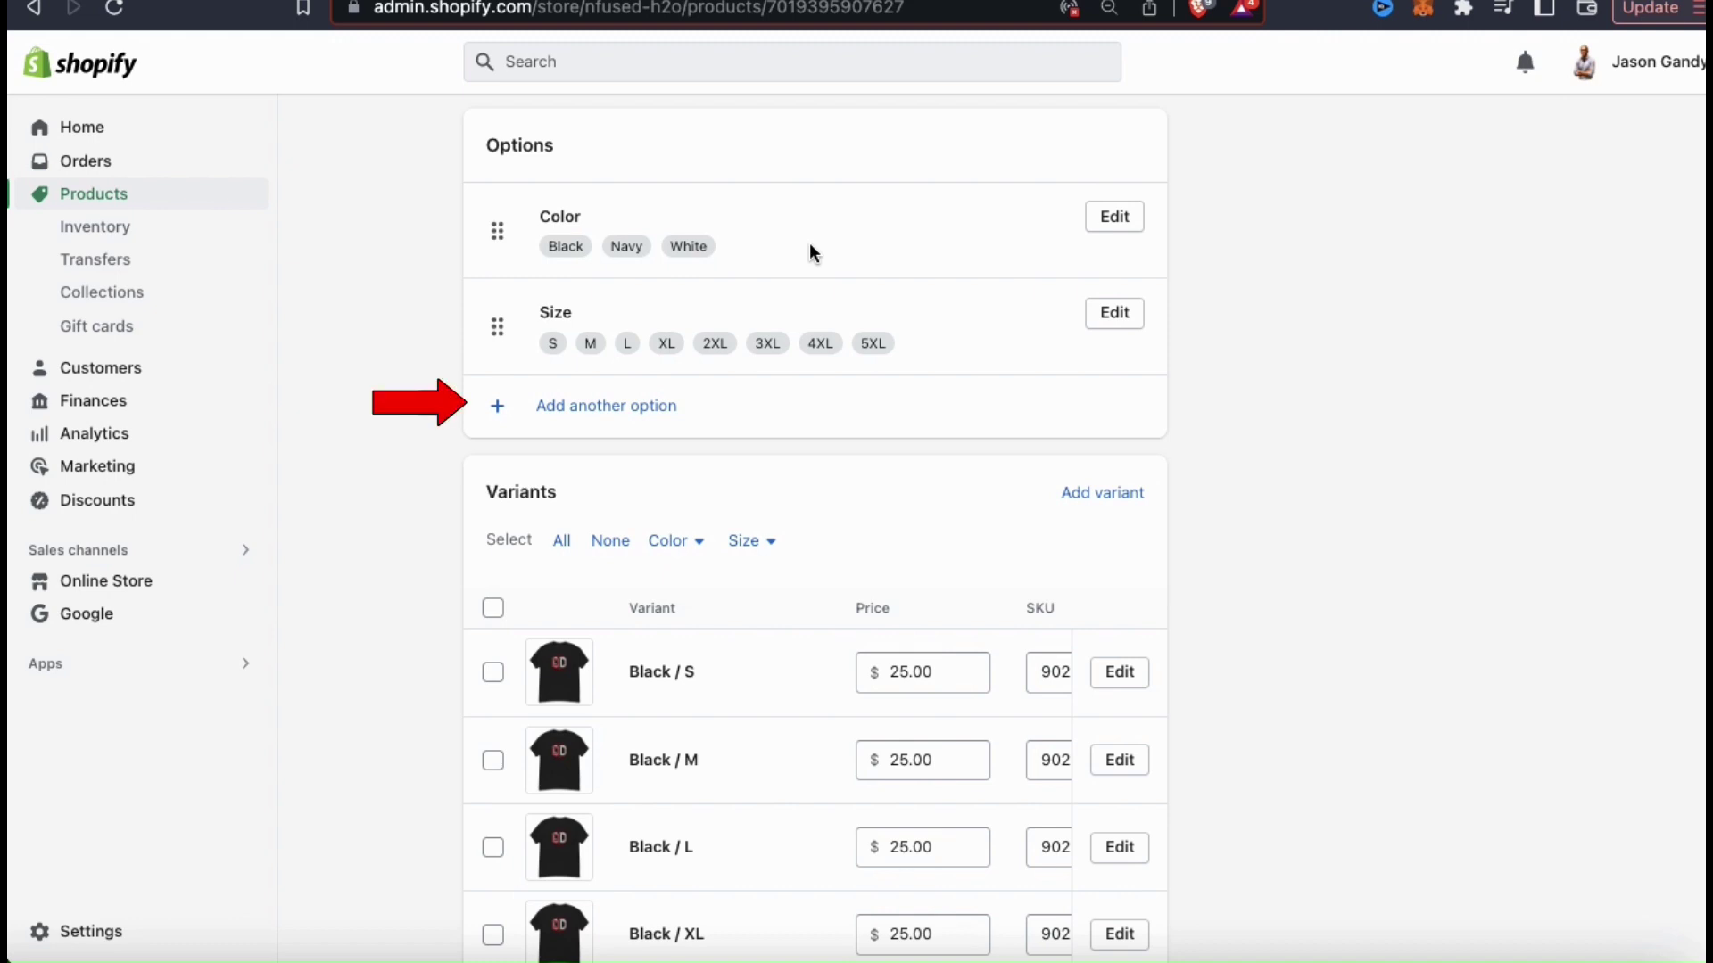
click(630, 406)
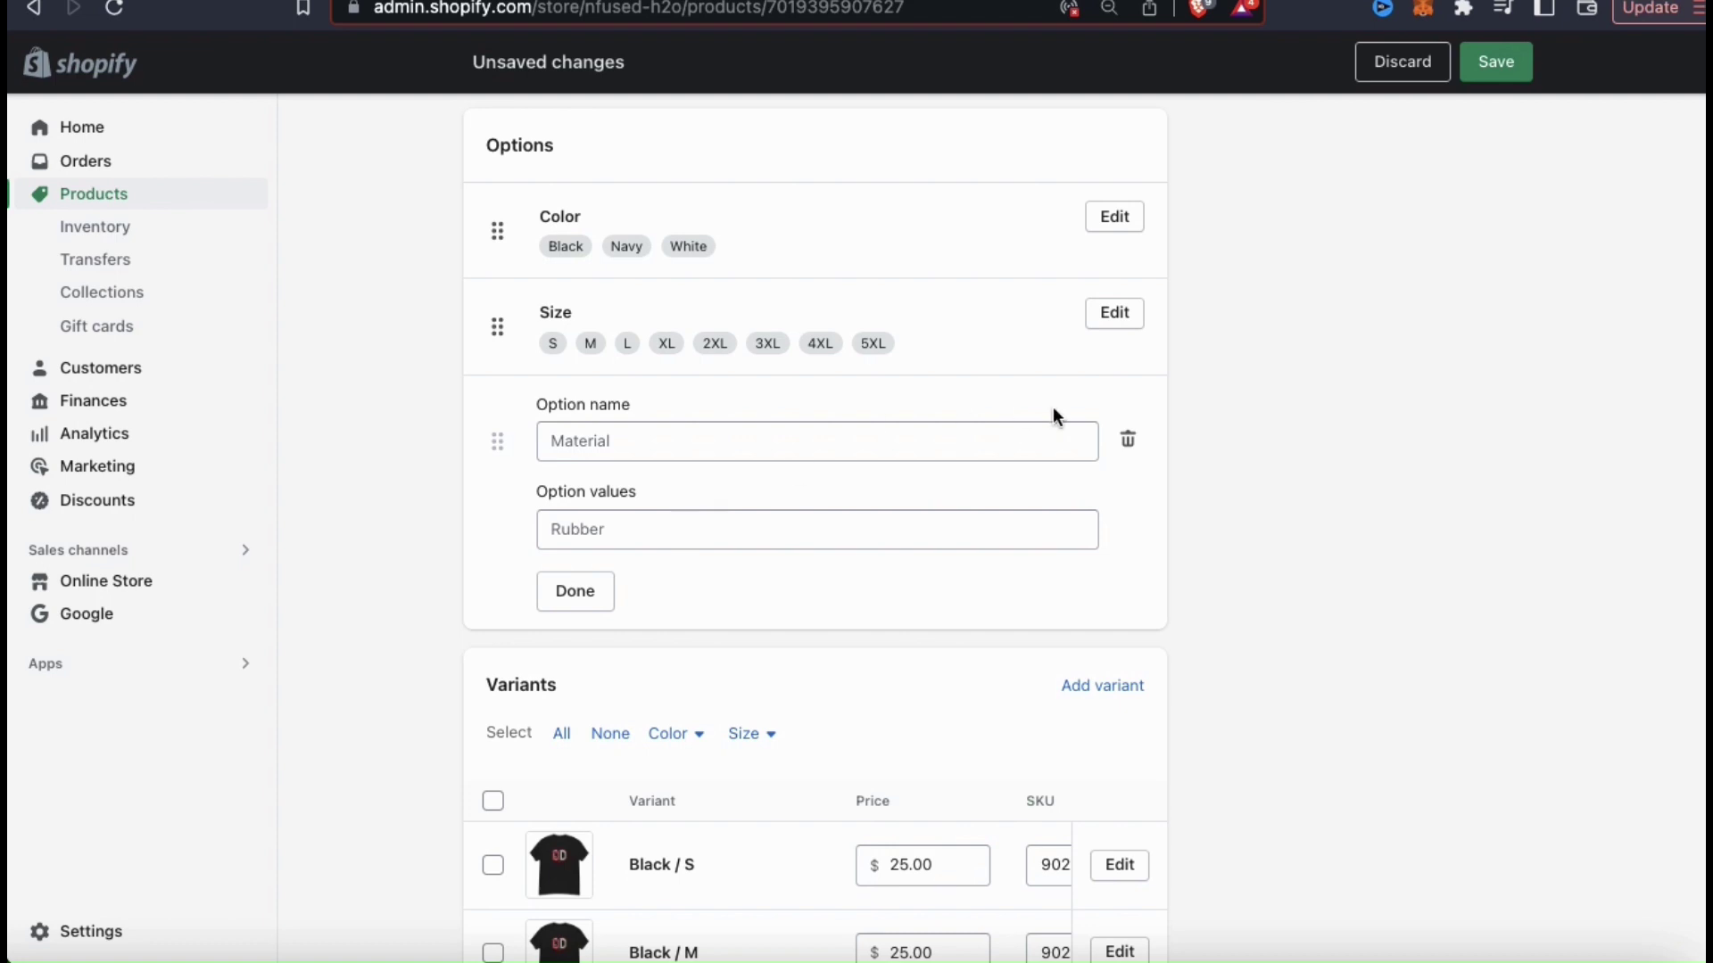
click(1122, 442)
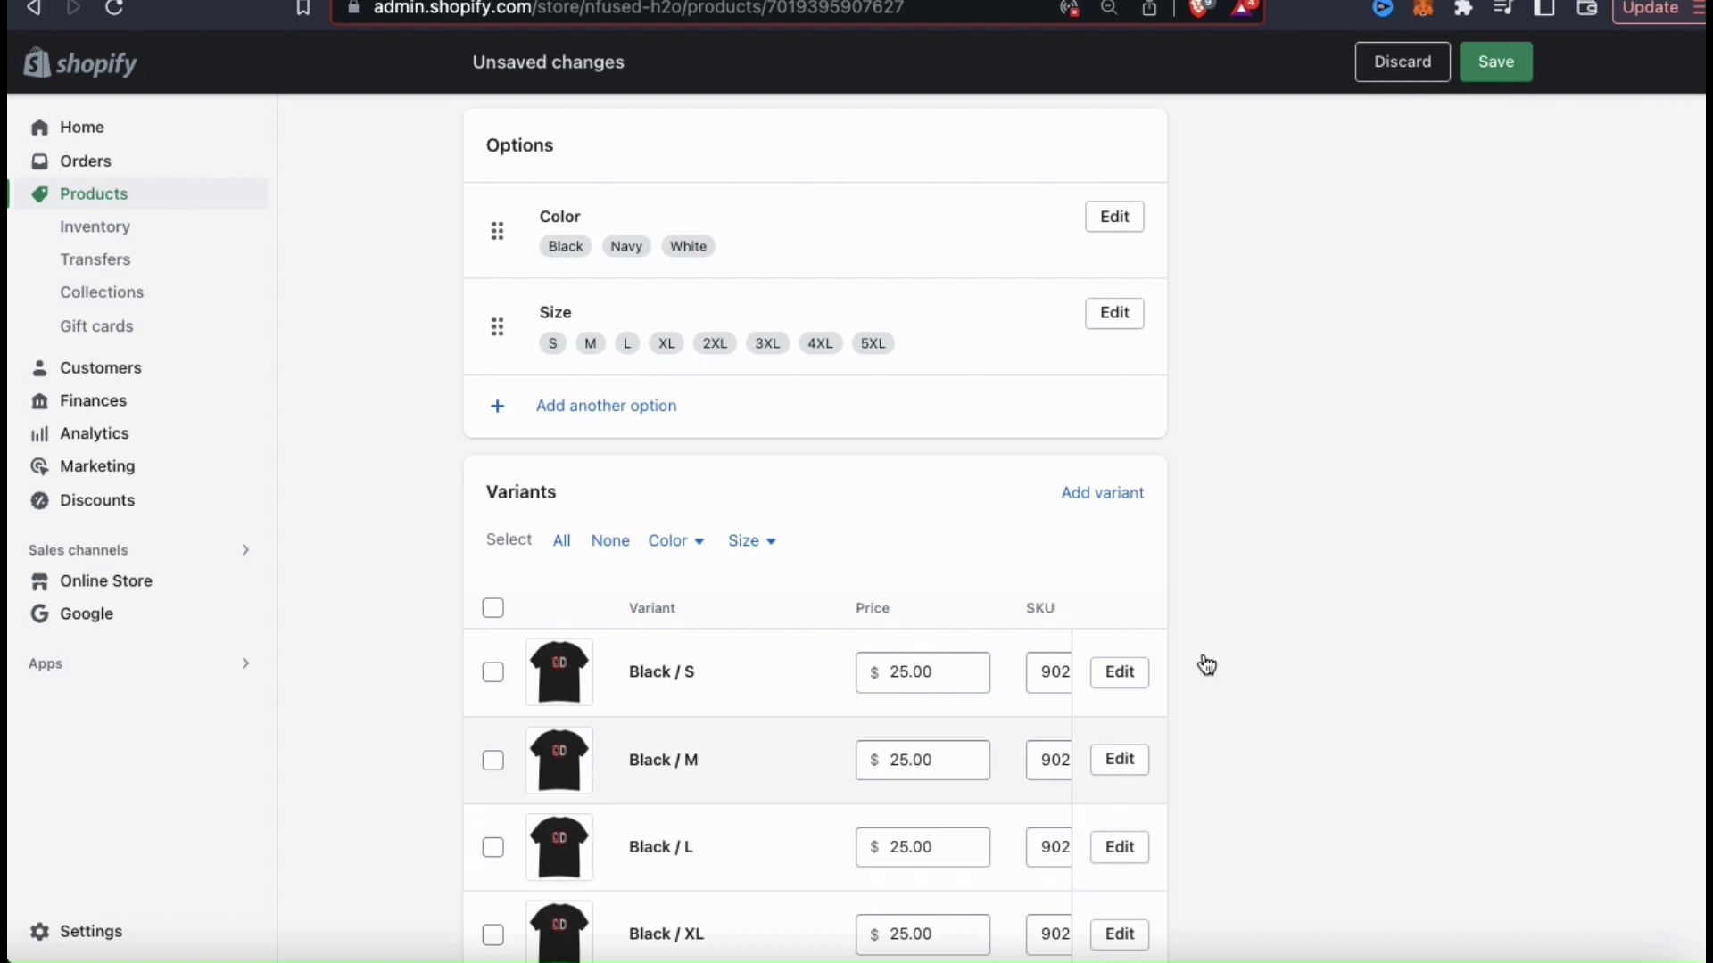
Step: Assign the cut-out model image to the Black / S and Black / M variants
scroll(1251, 648, down, 2)
scroll(1249, 641, down, 5)
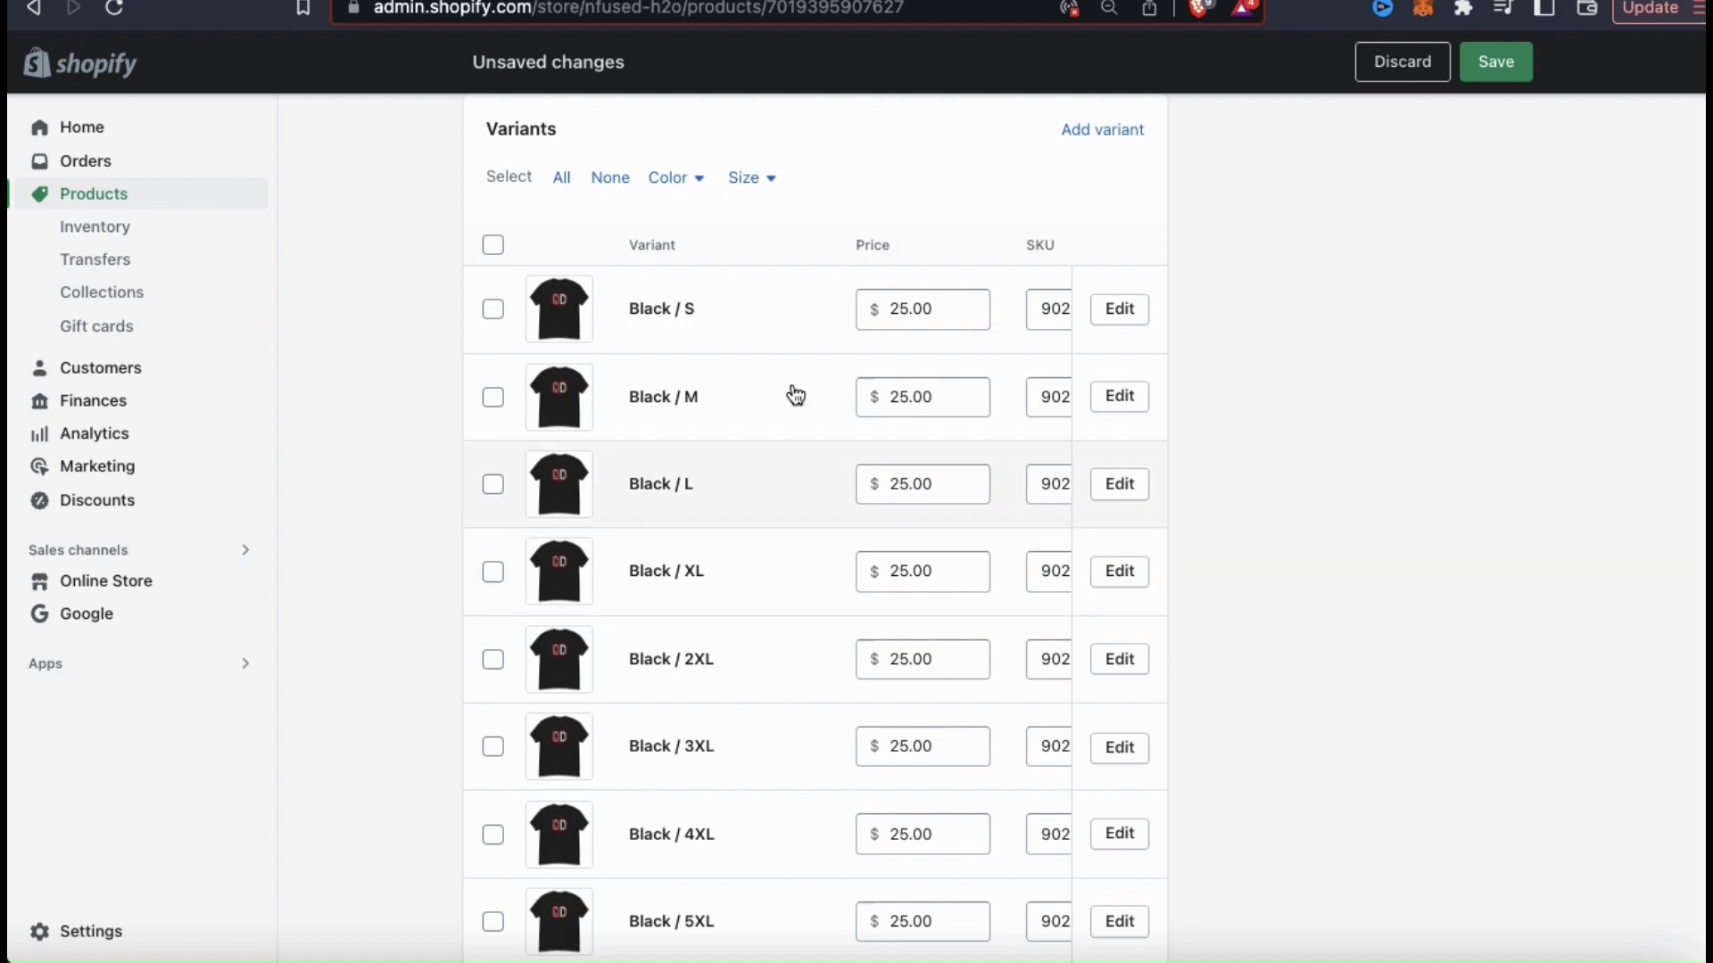
click(568, 308)
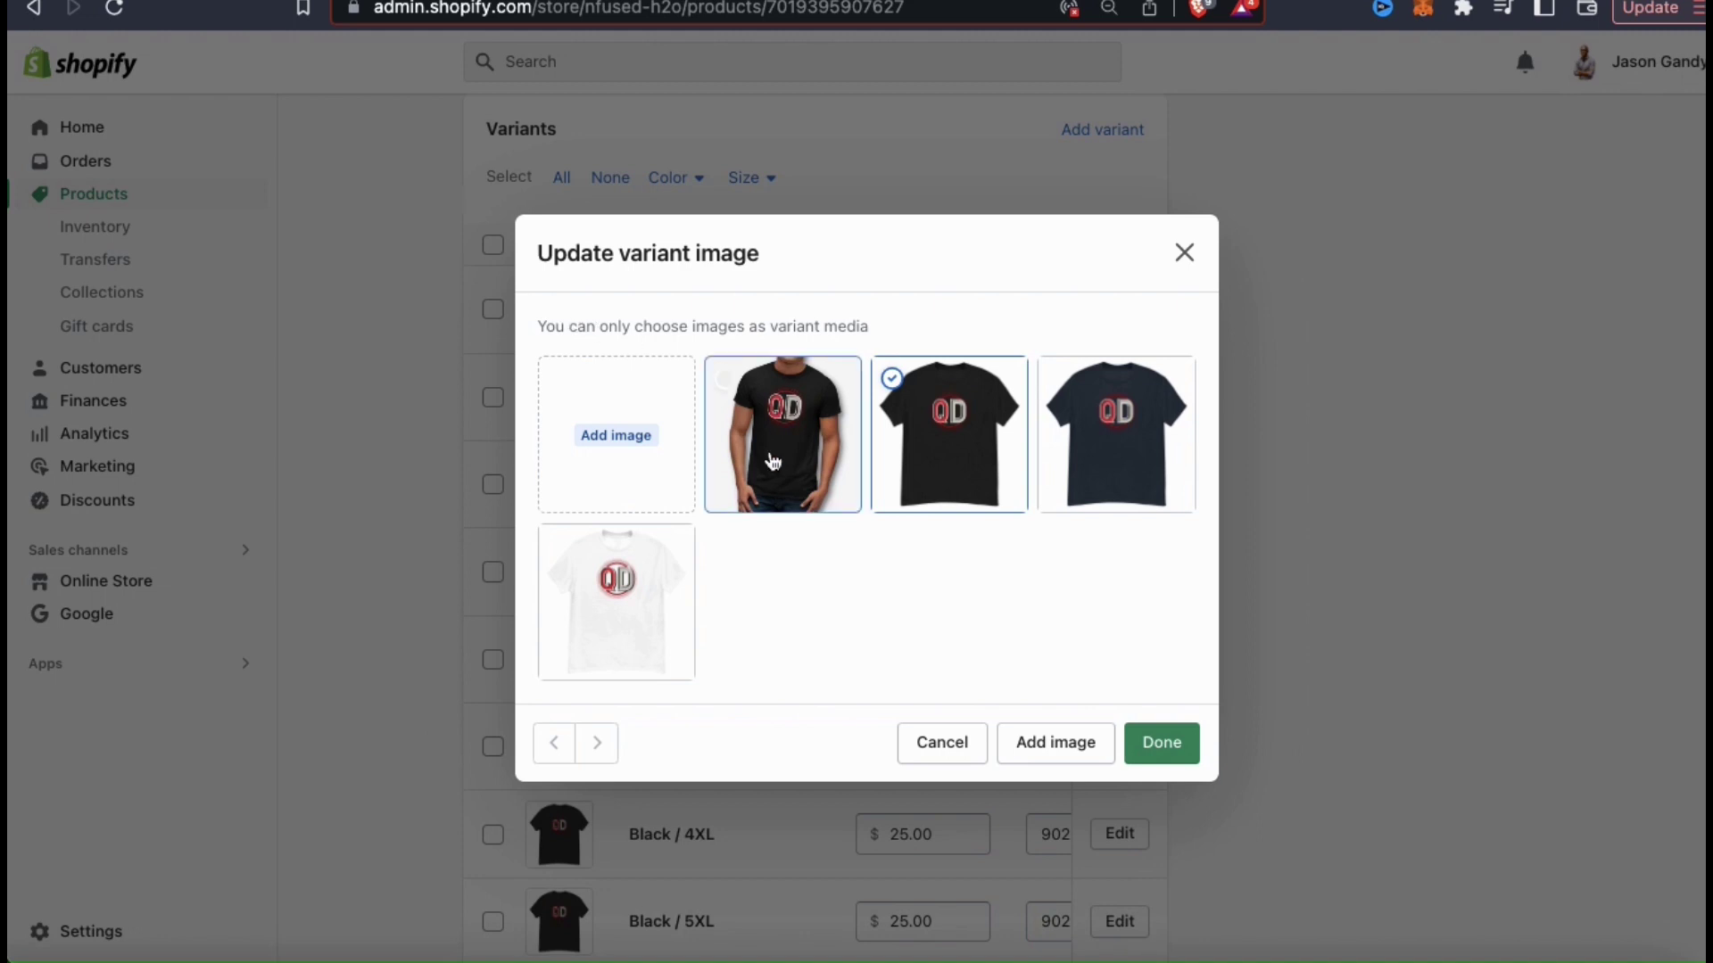
click(773, 461)
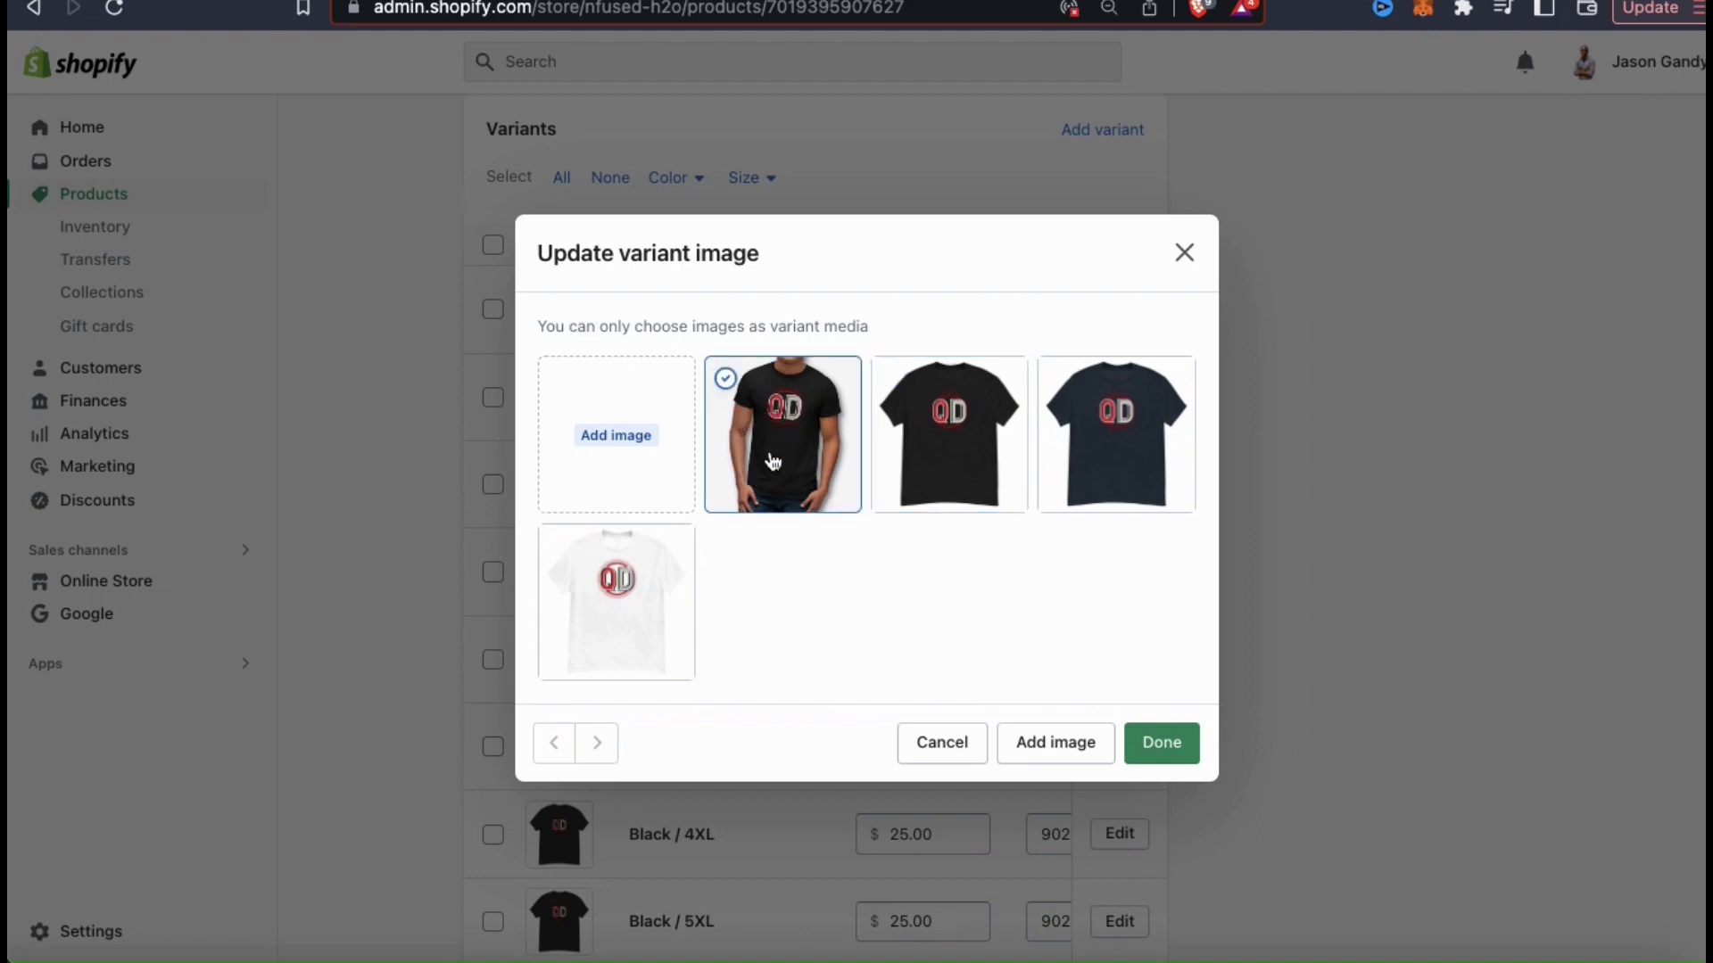
click(1158, 749)
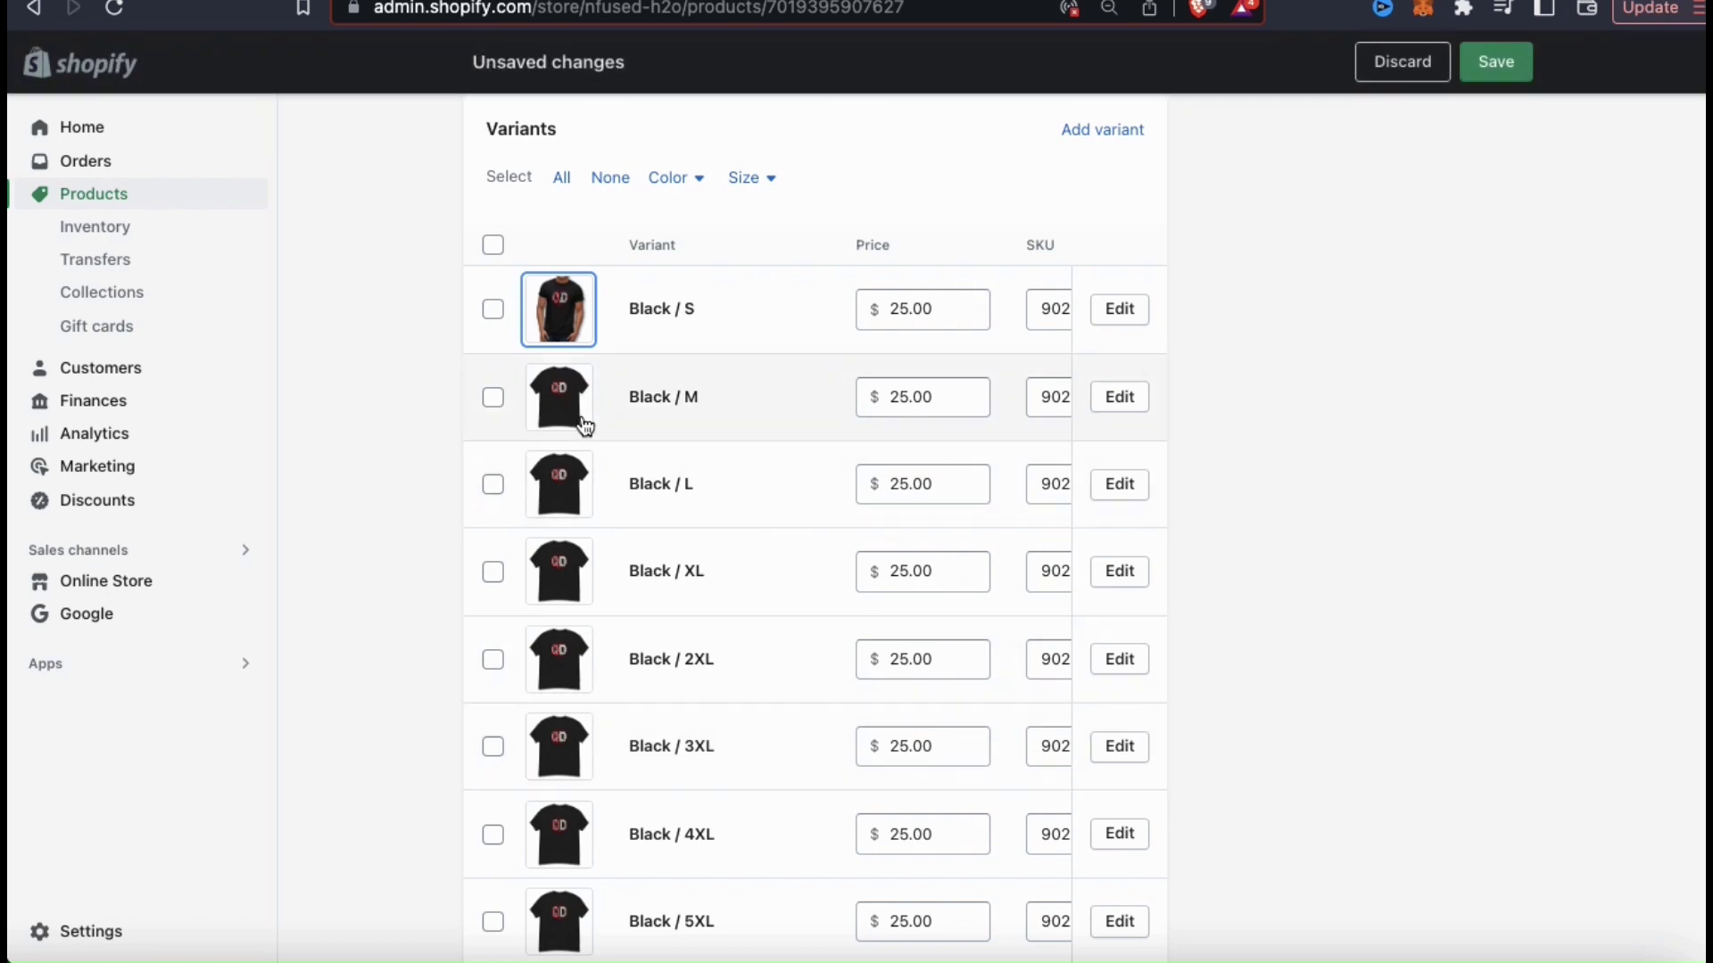
click(559, 399)
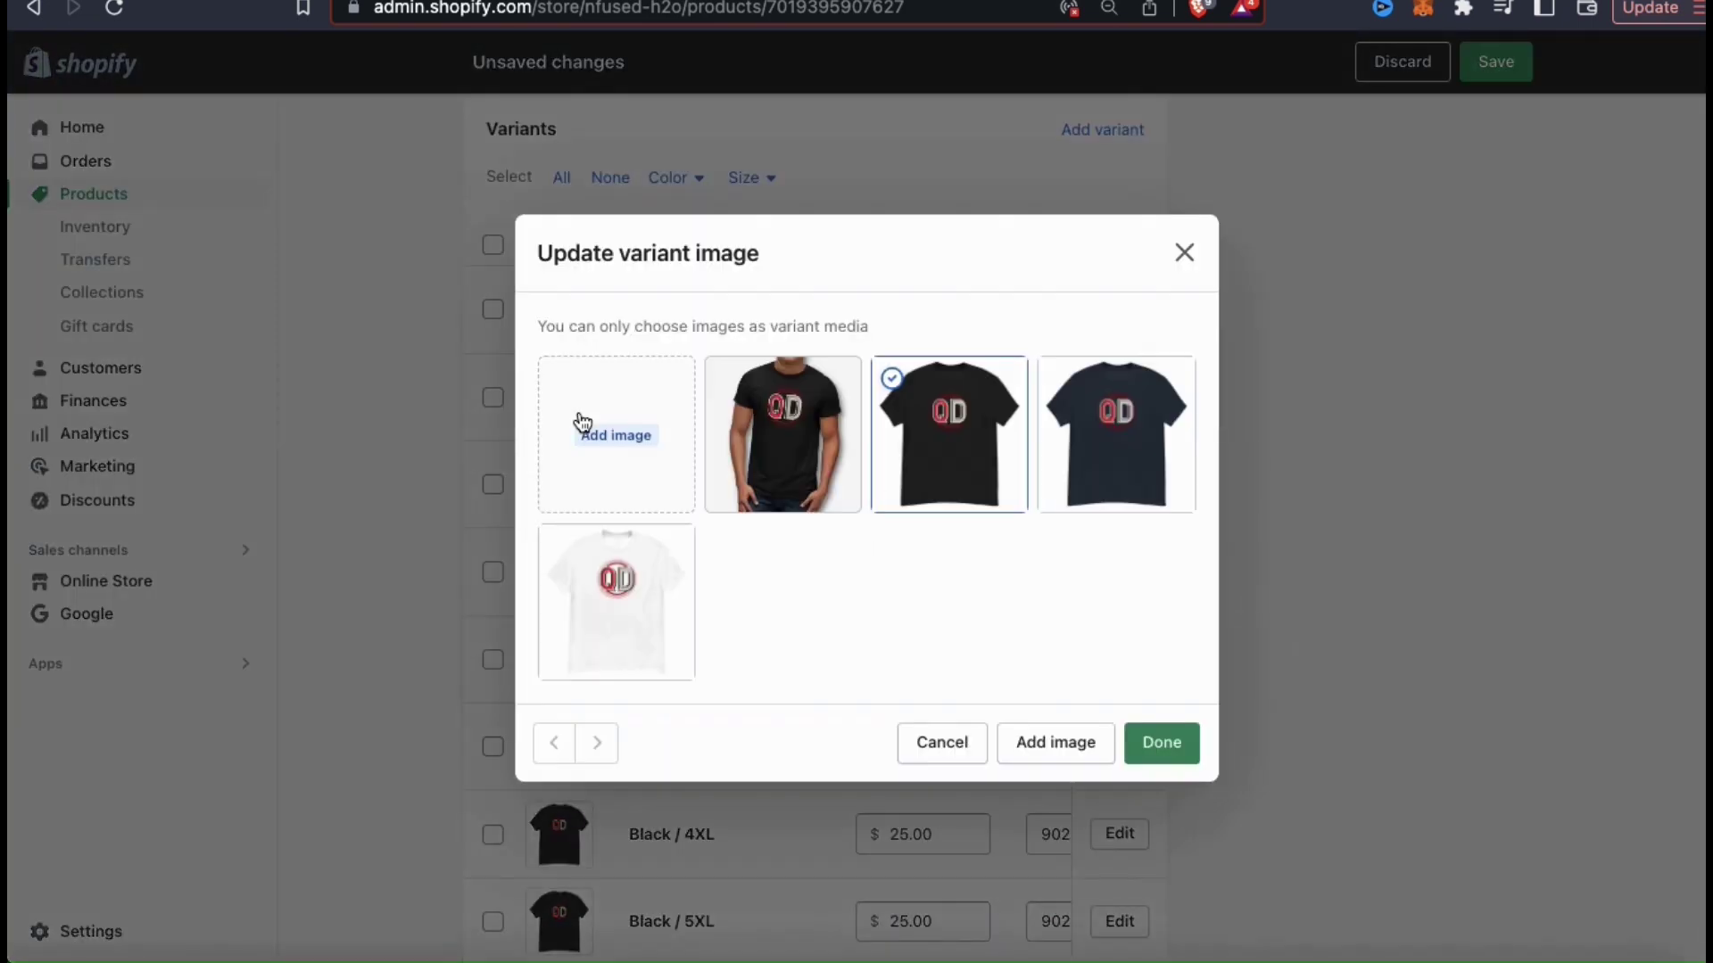
click(809, 455)
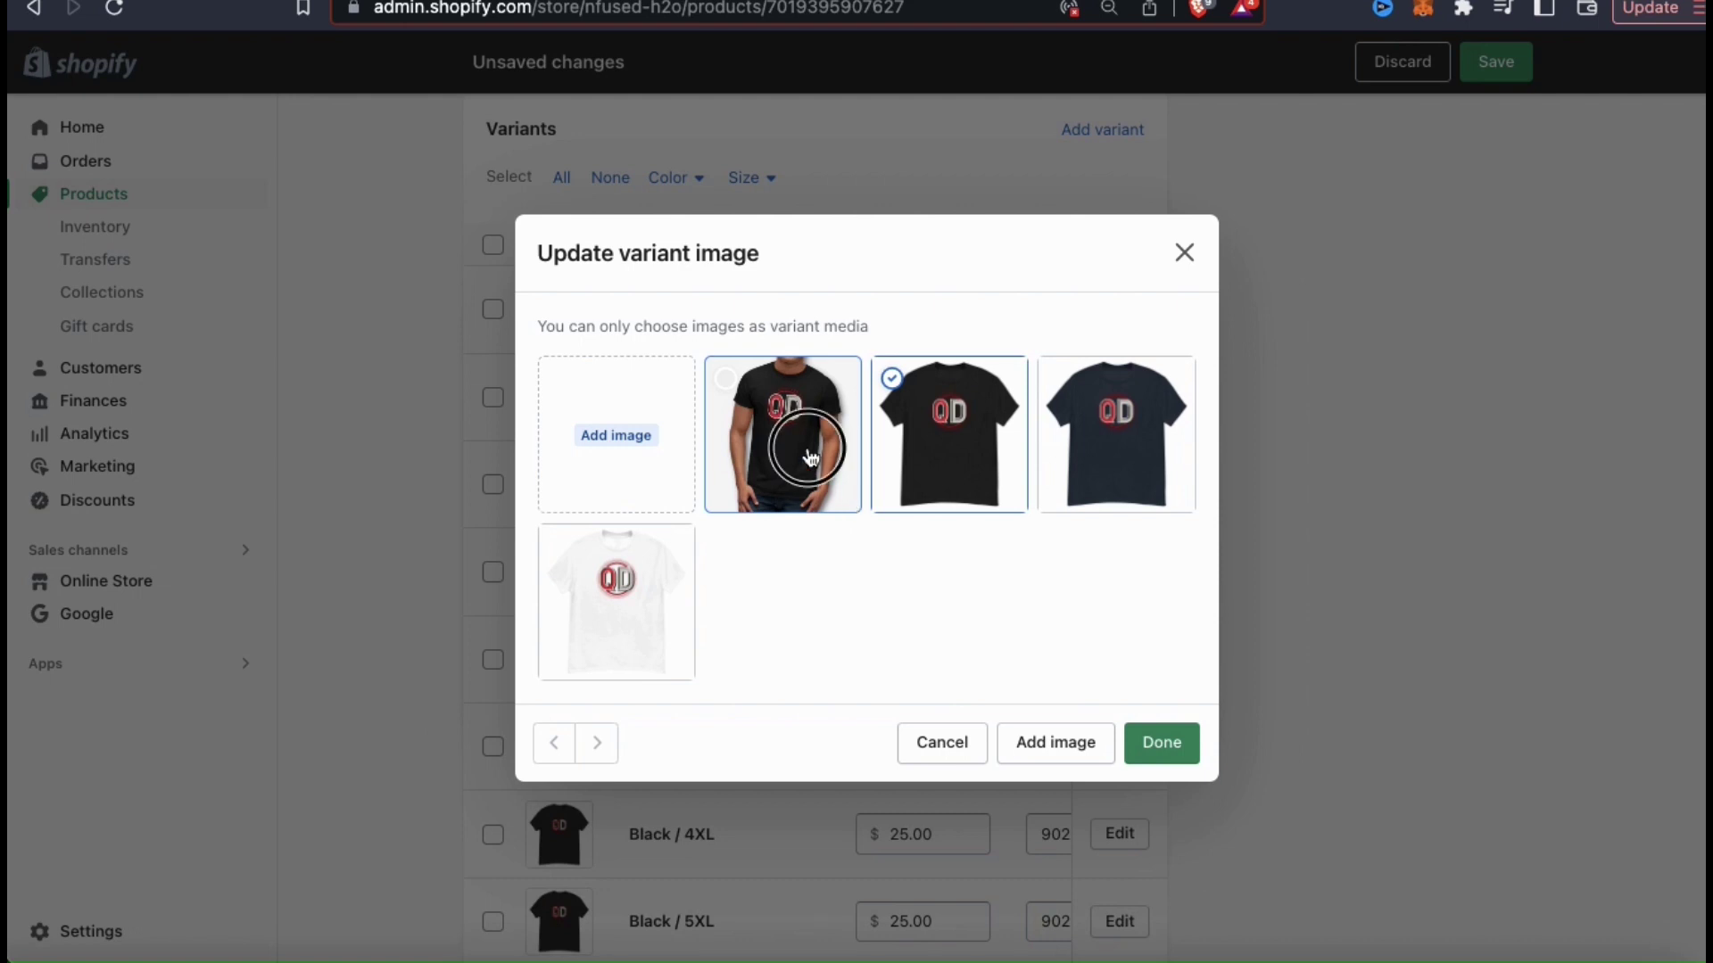
click(1180, 745)
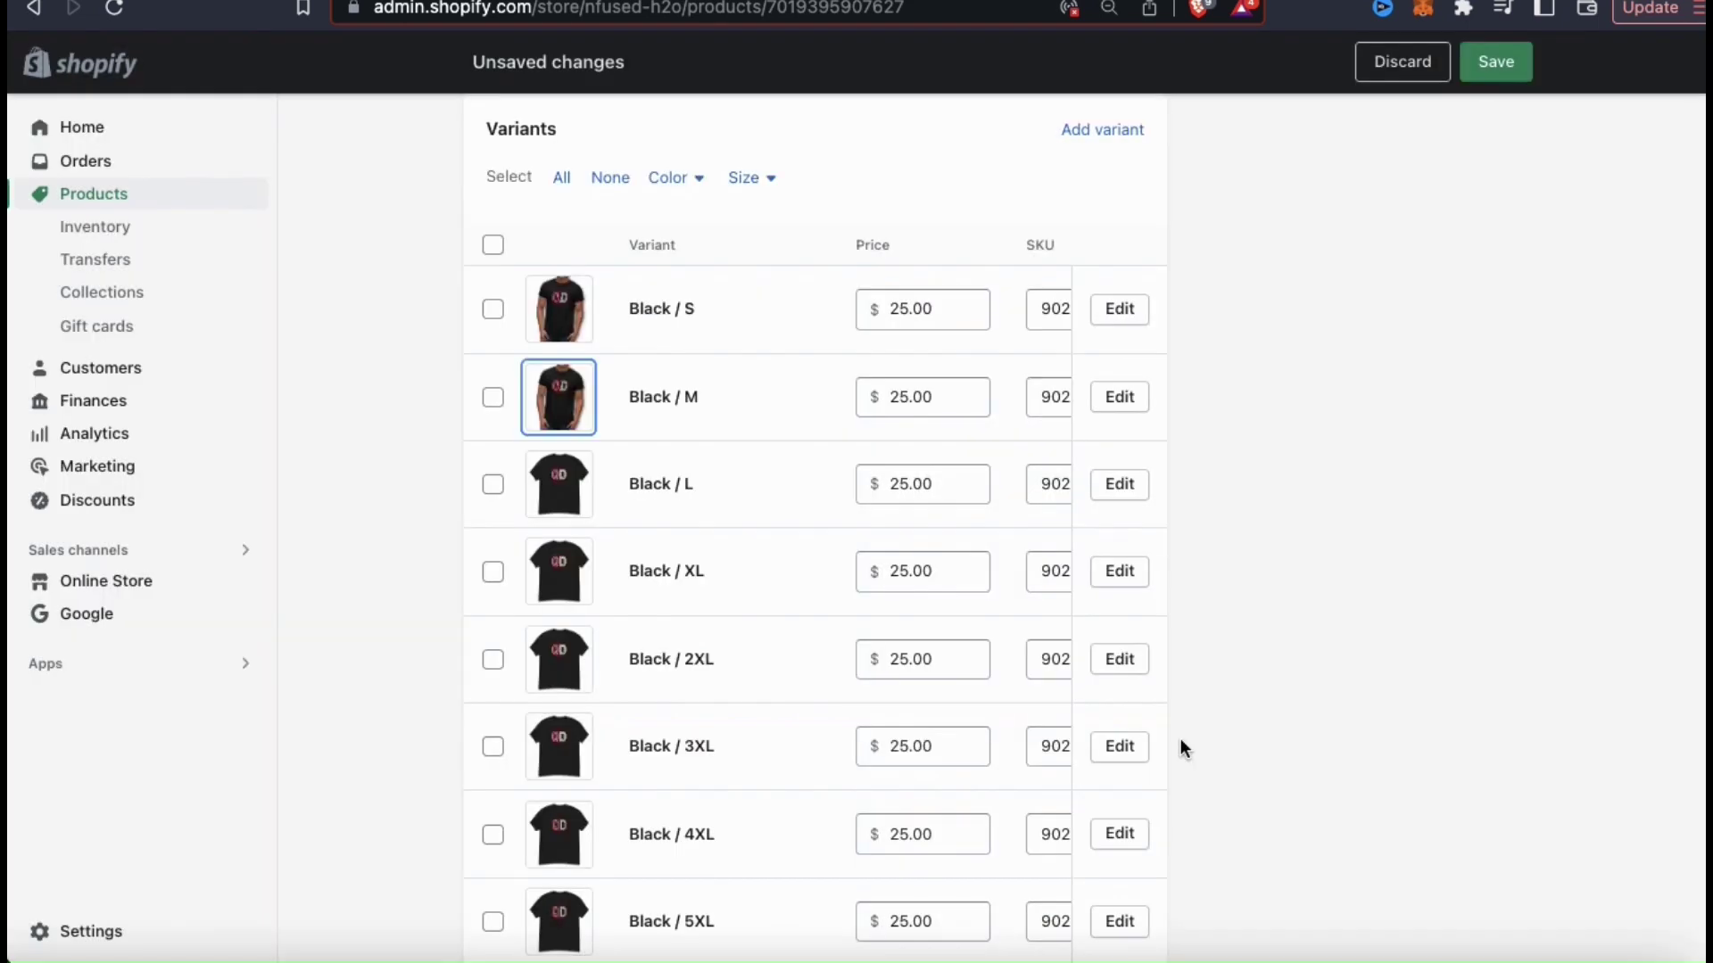
Step: Assign the cut-out model image to the Black / L, XL, 2XL, 3XL, 4XL and 5XL variants in one bulk edit
click(495, 486)
click(495, 572)
click(492, 658)
shift+click(492, 921)
scroll(761, 264, up, 1)
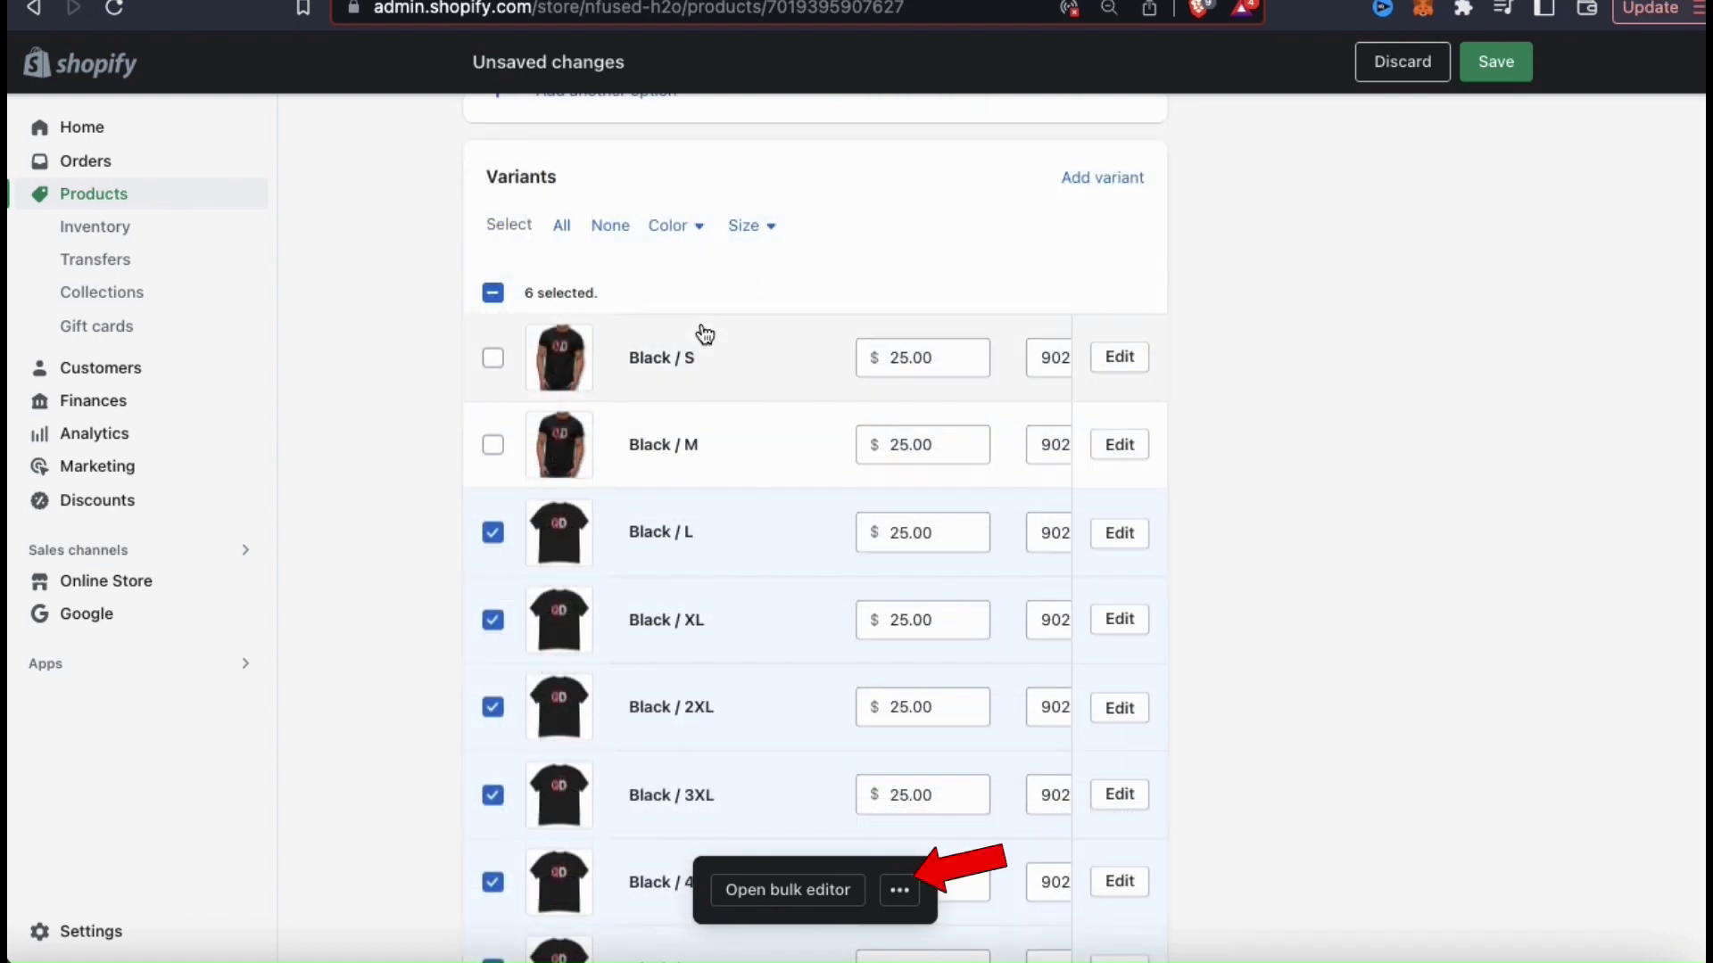
scroll(701, 333, down, 1)
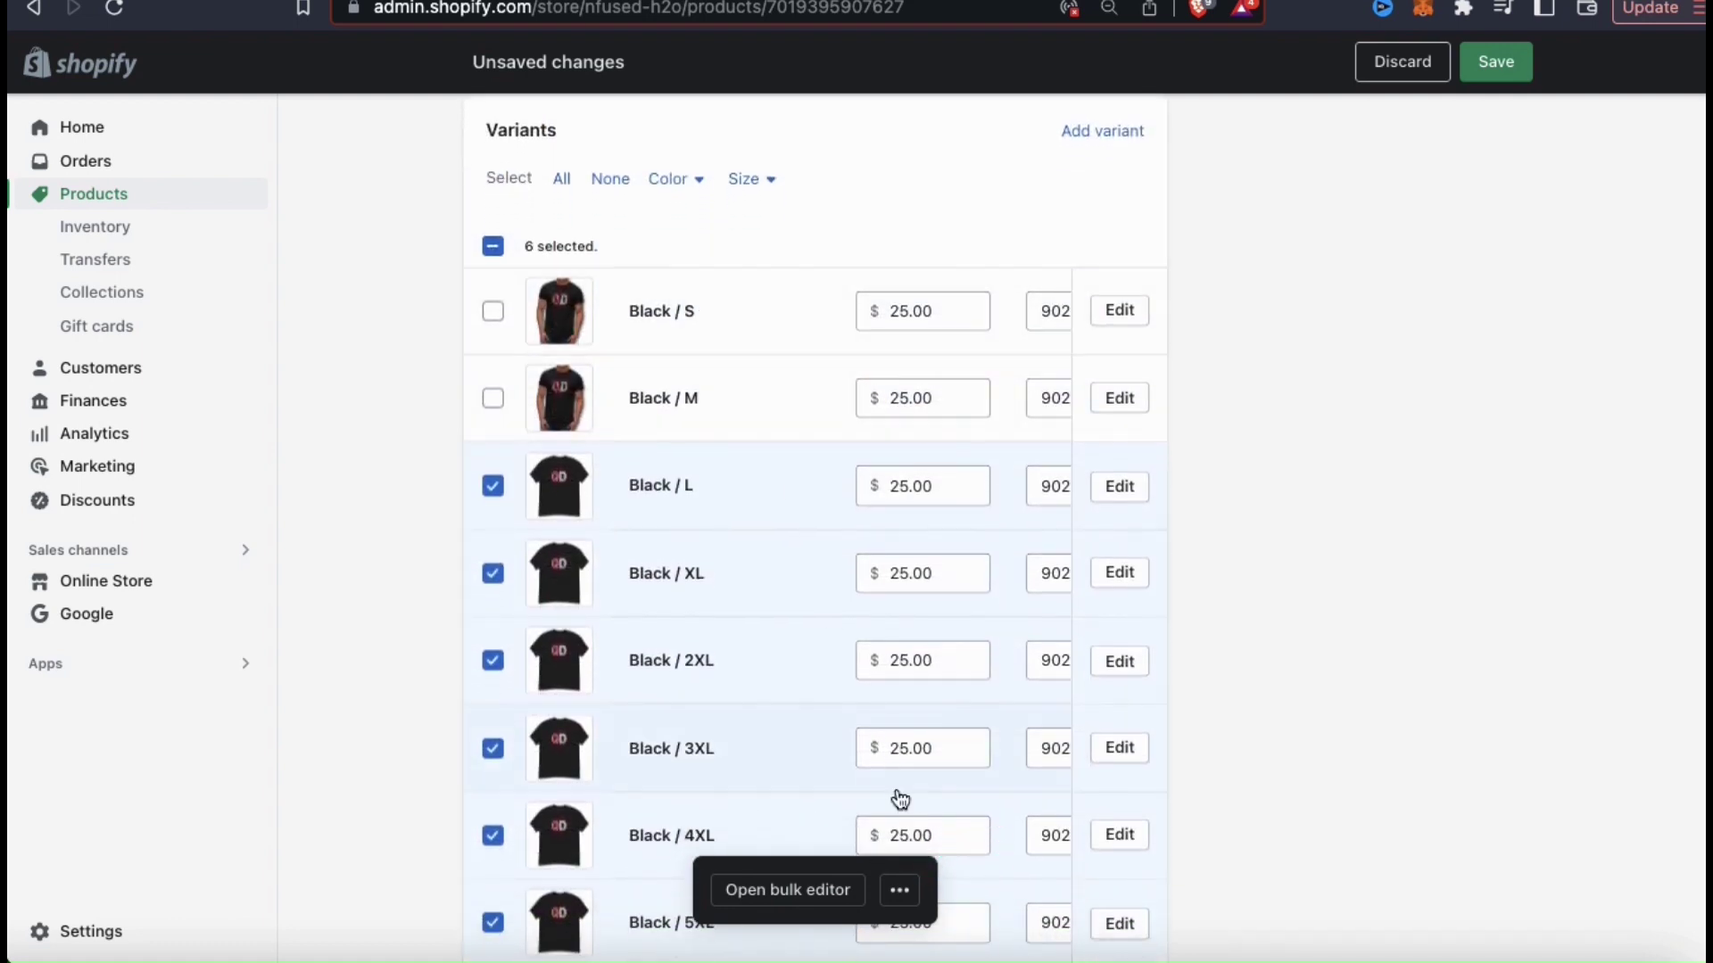
click(895, 890)
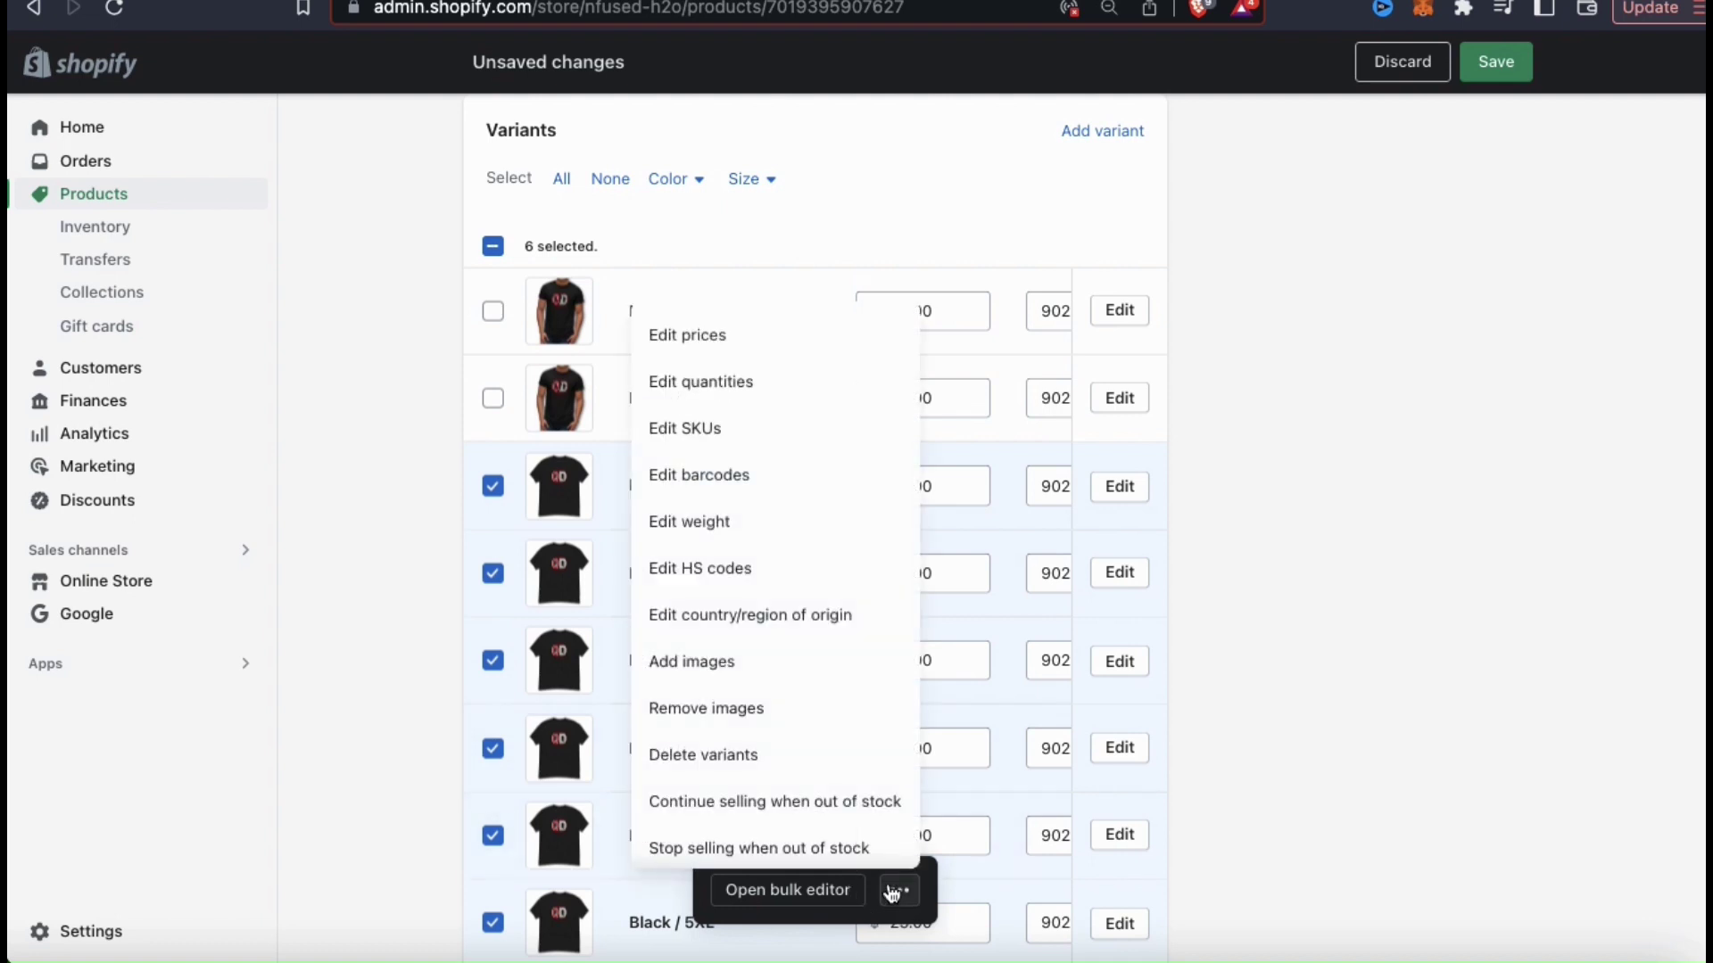
click(805, 665)
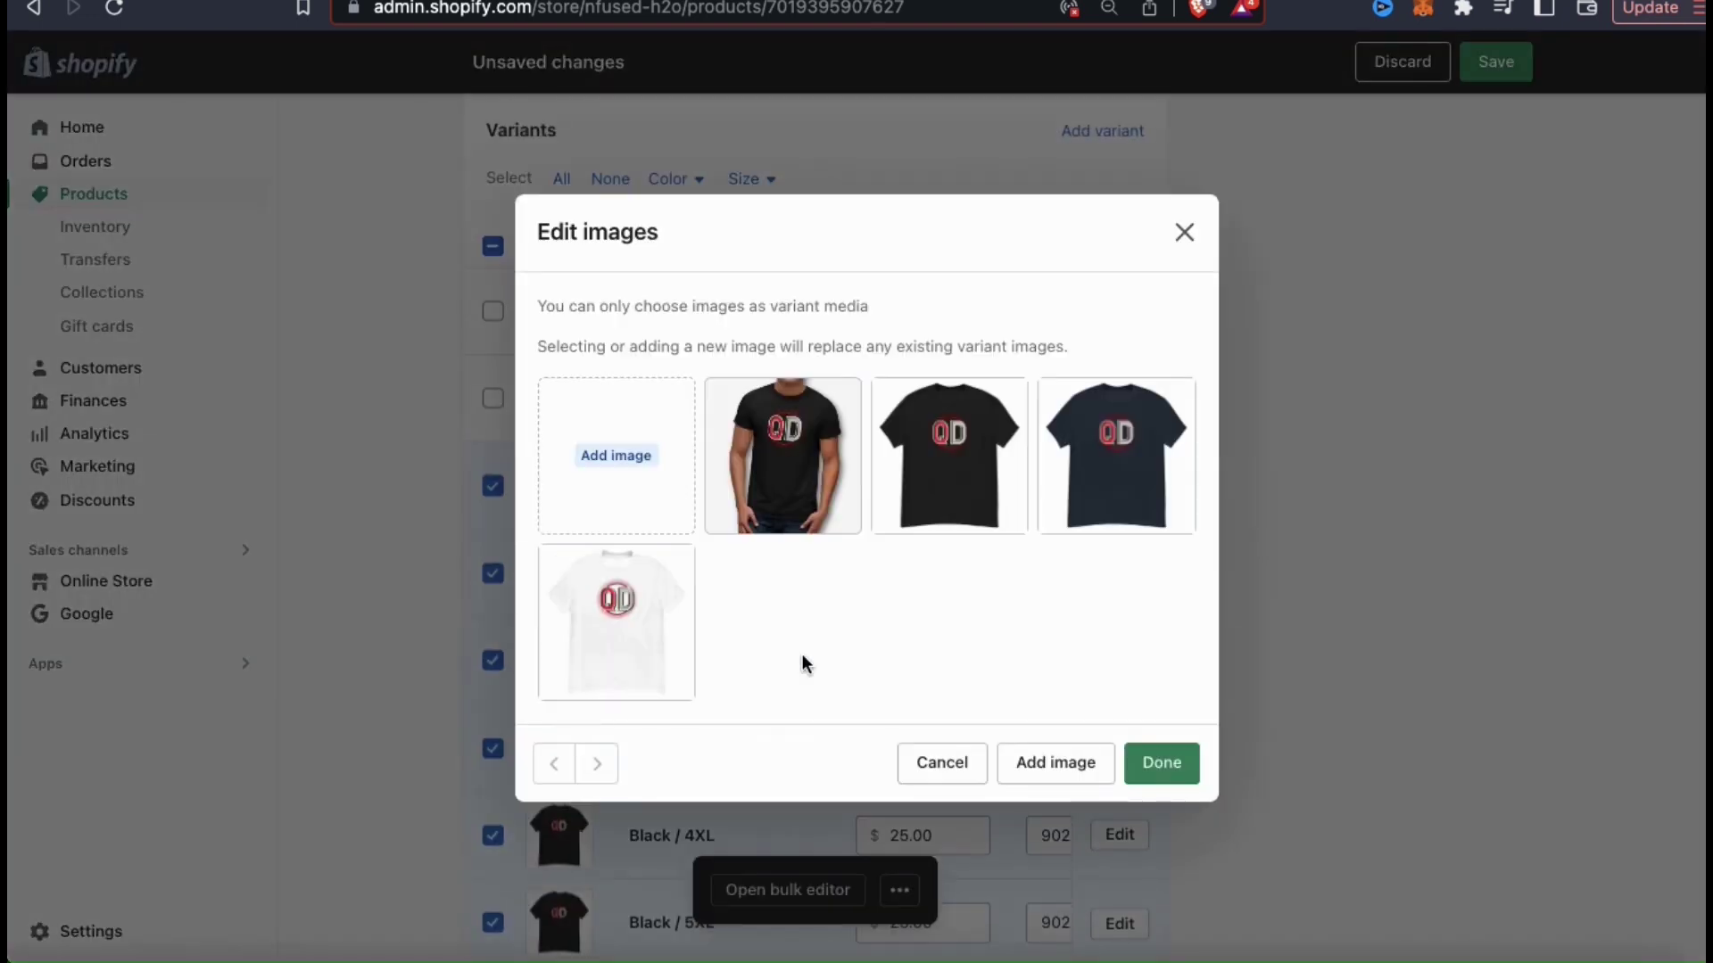
click(807, 493)
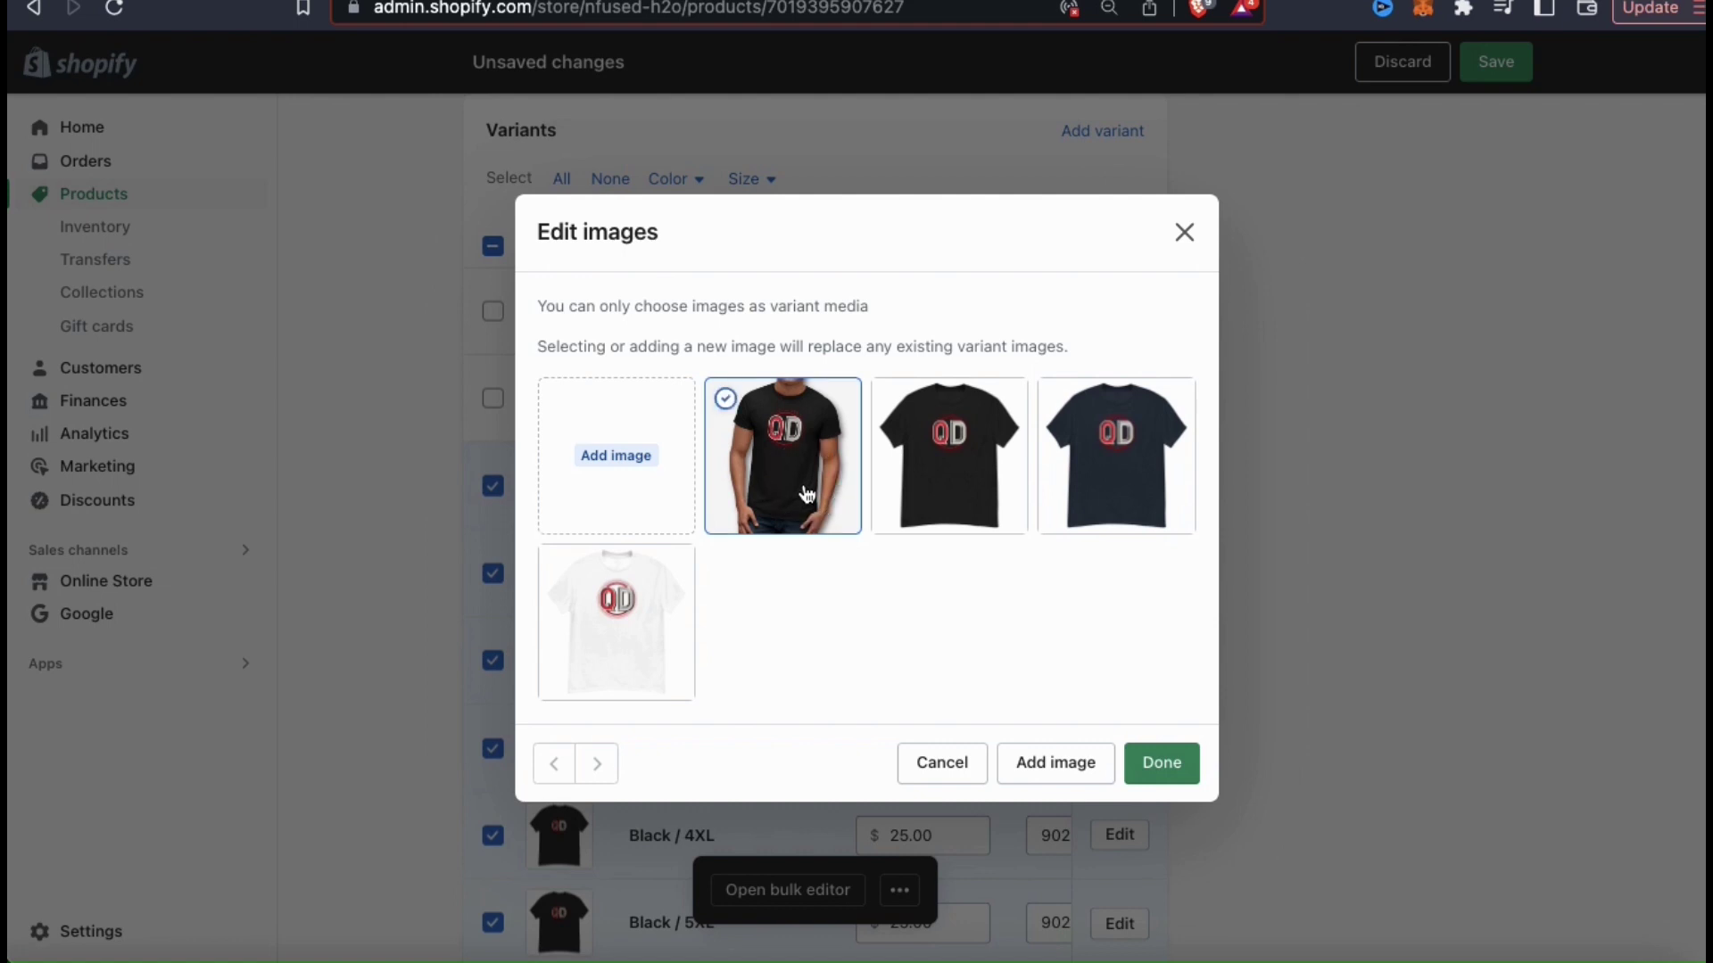
click(1163, 765)
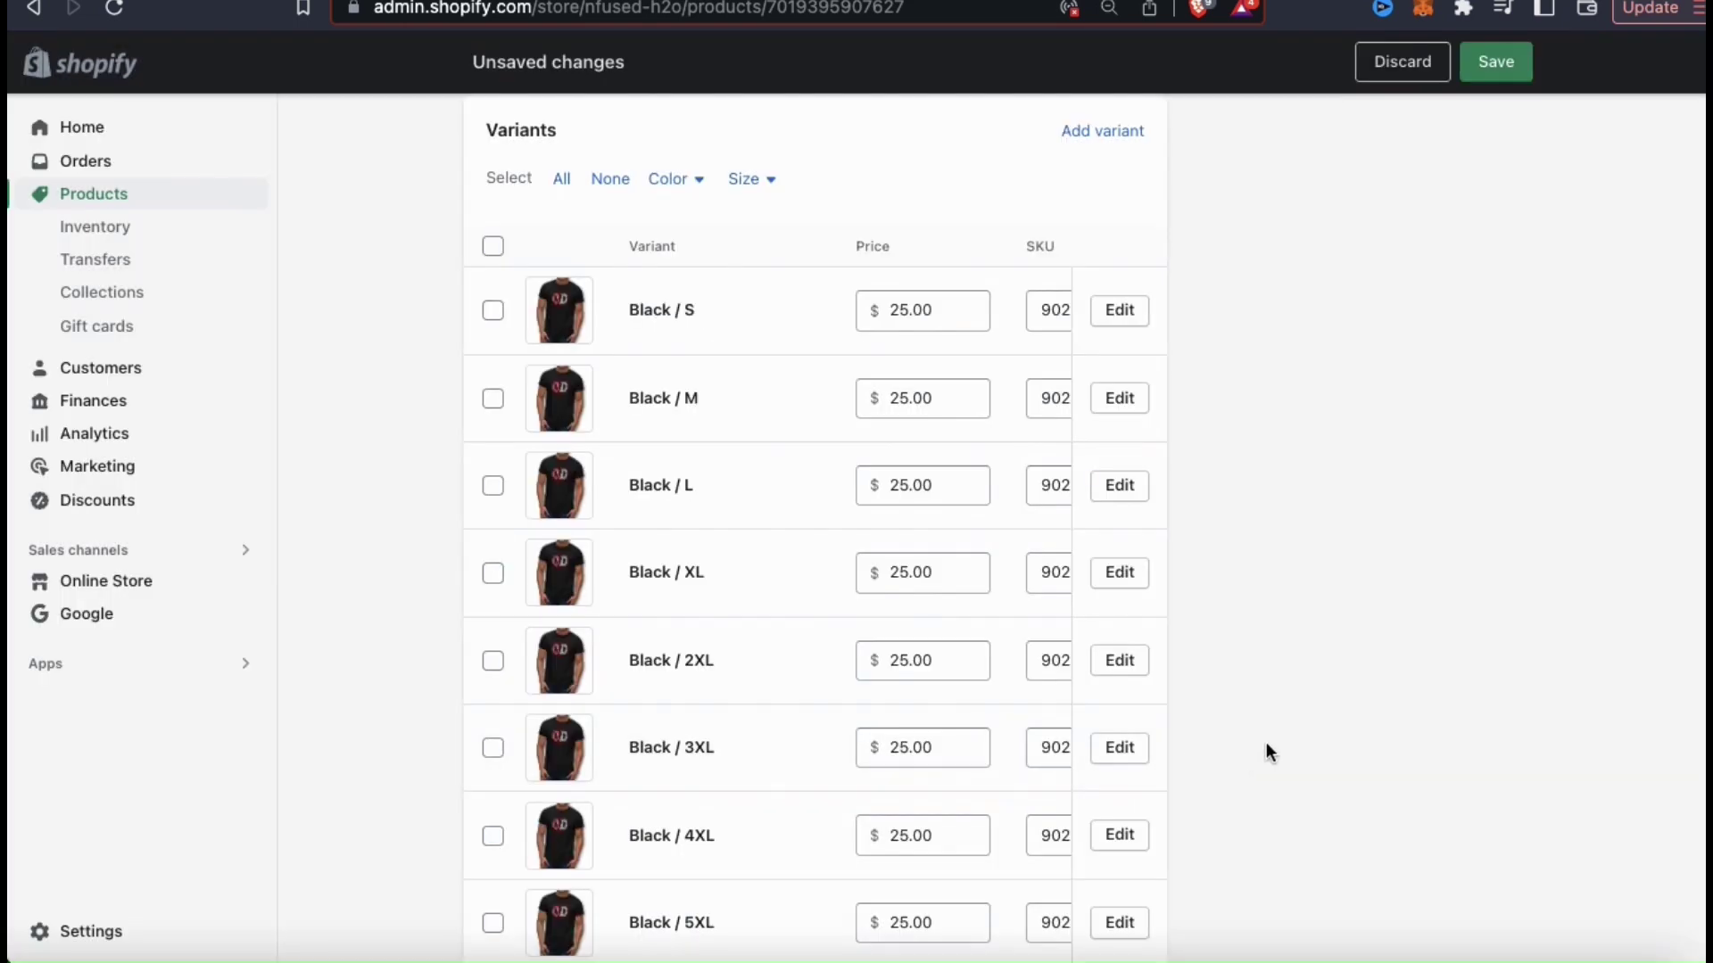
Step: Set the price of the Black / 2XL, 3XL, 4XL and 5XL variants to $30.00 each
scroll(1265, 743, down, 1)
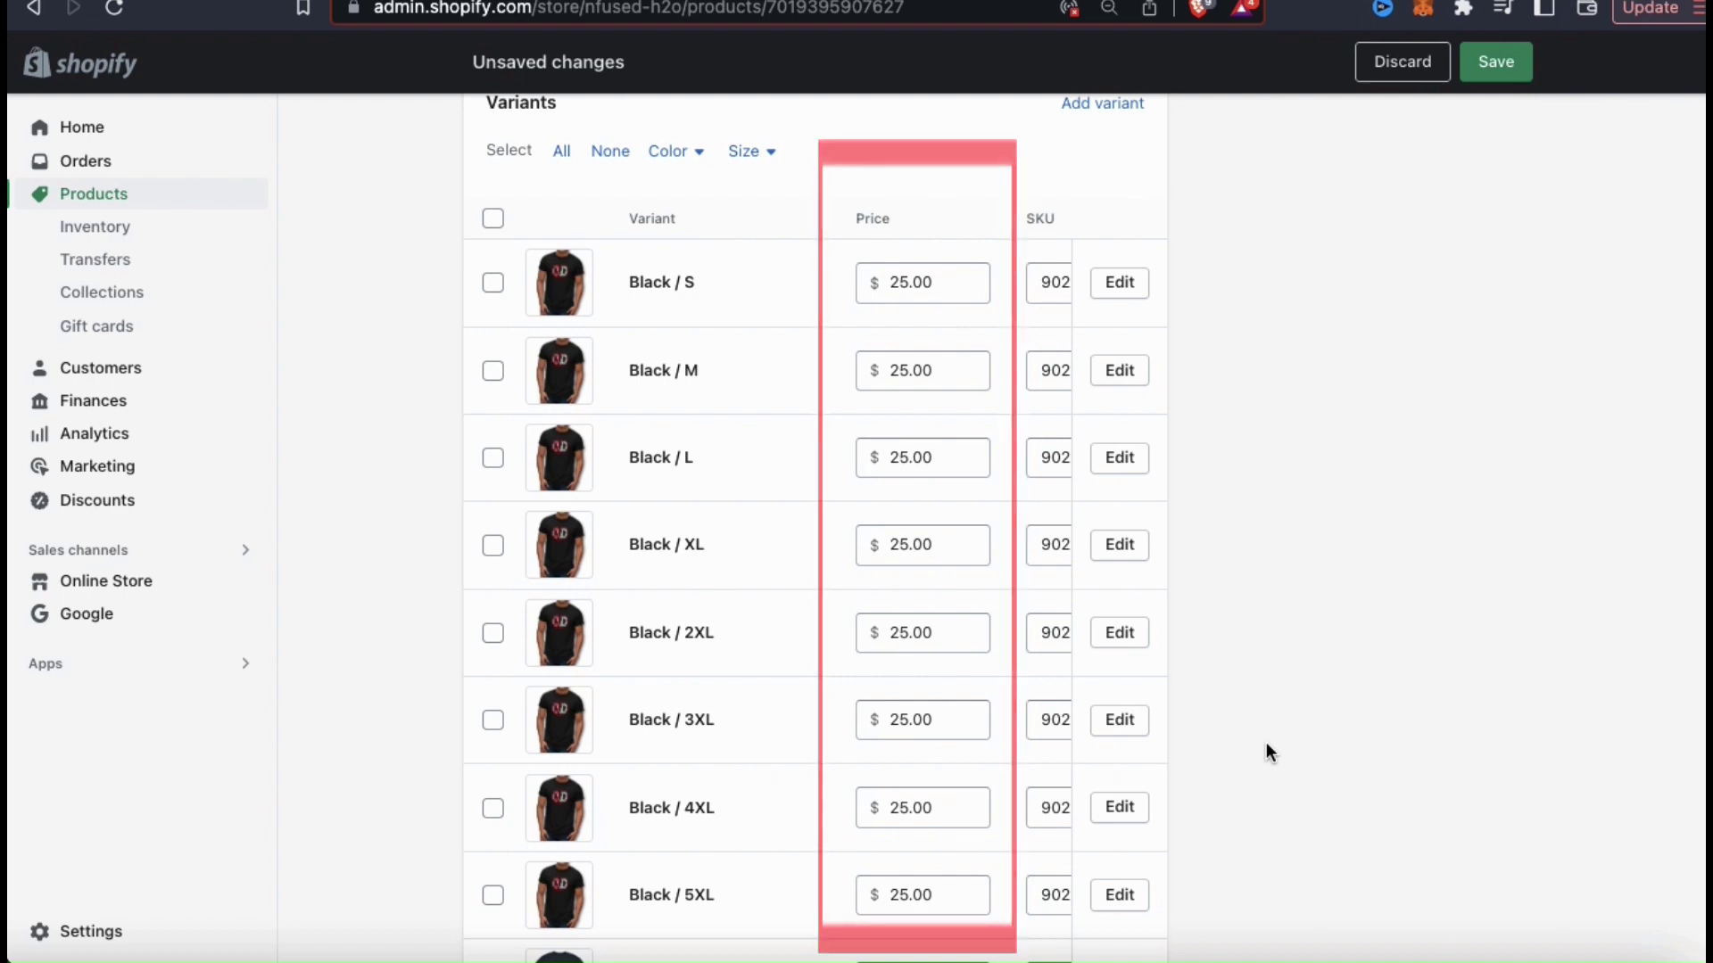
scroll(976, 717, right, 5)
scroll(976, 716, left, 3)
scroll(976, 716, left, 4)
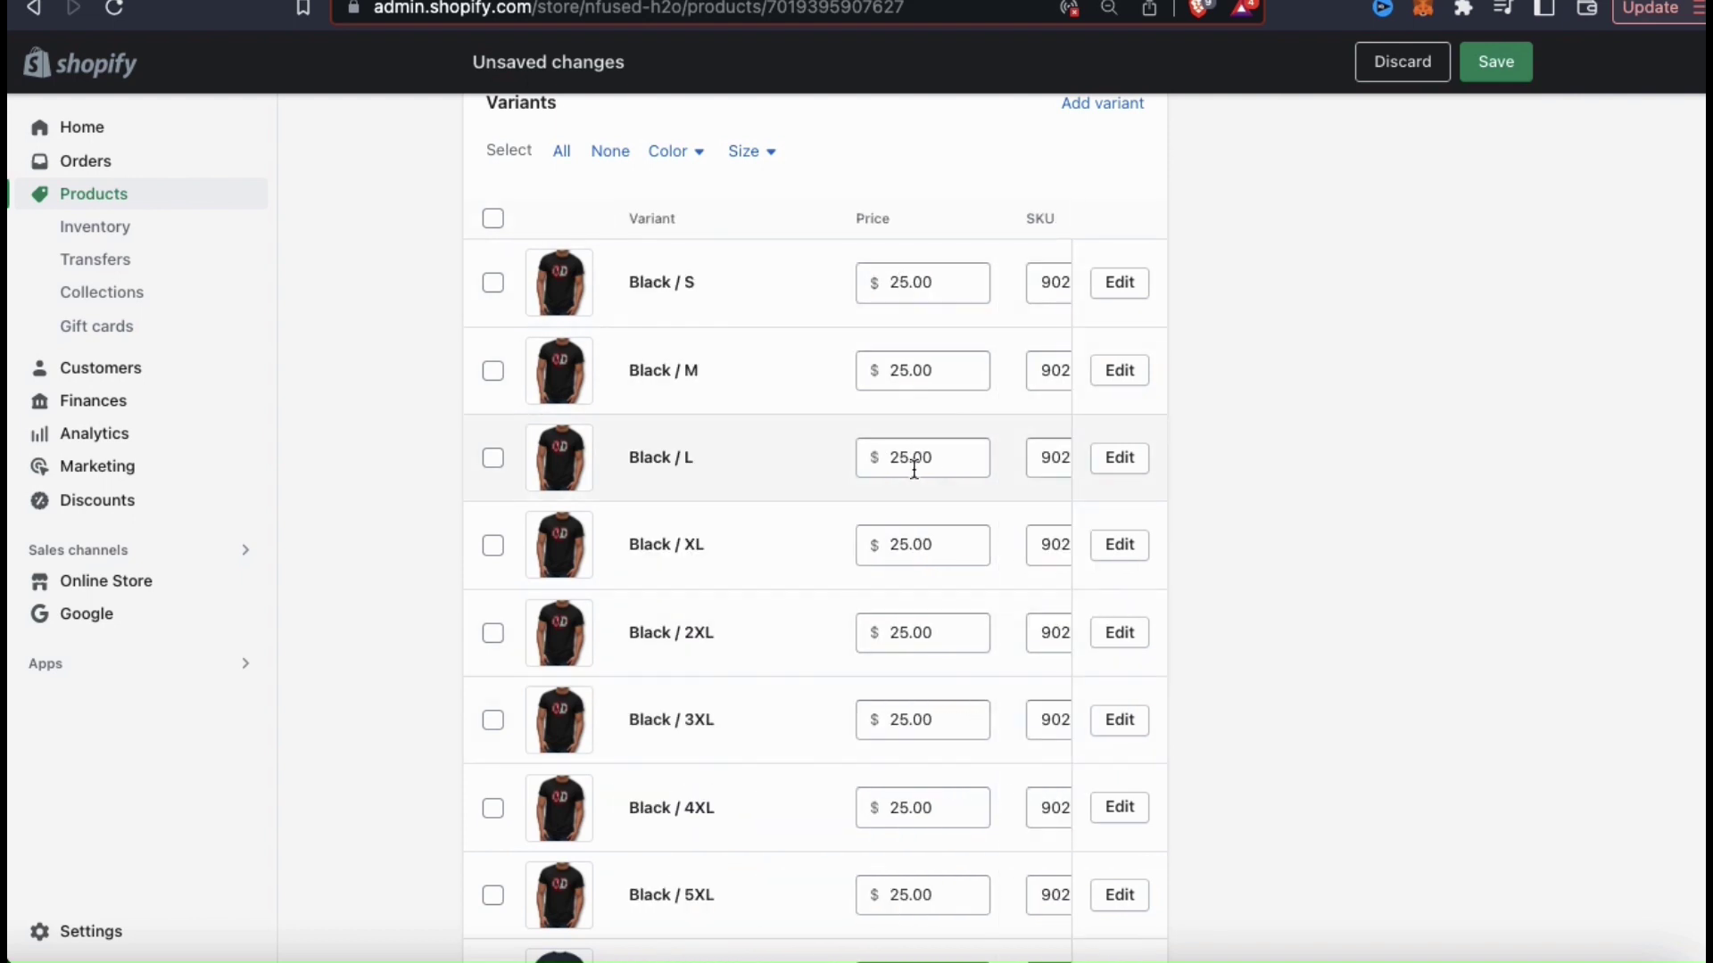
click(913, 634)
key(BackSpace)
key(BackSpace)
text(30)
click(907, 720)
key(BackSpace)
key(BackSpace)
text(30)
click(907, 809)
key(BackSpace)
key(BackSpace)
text(30)
click(912, 895)
key(BackSpace)
key(BackSpace)
text(30)
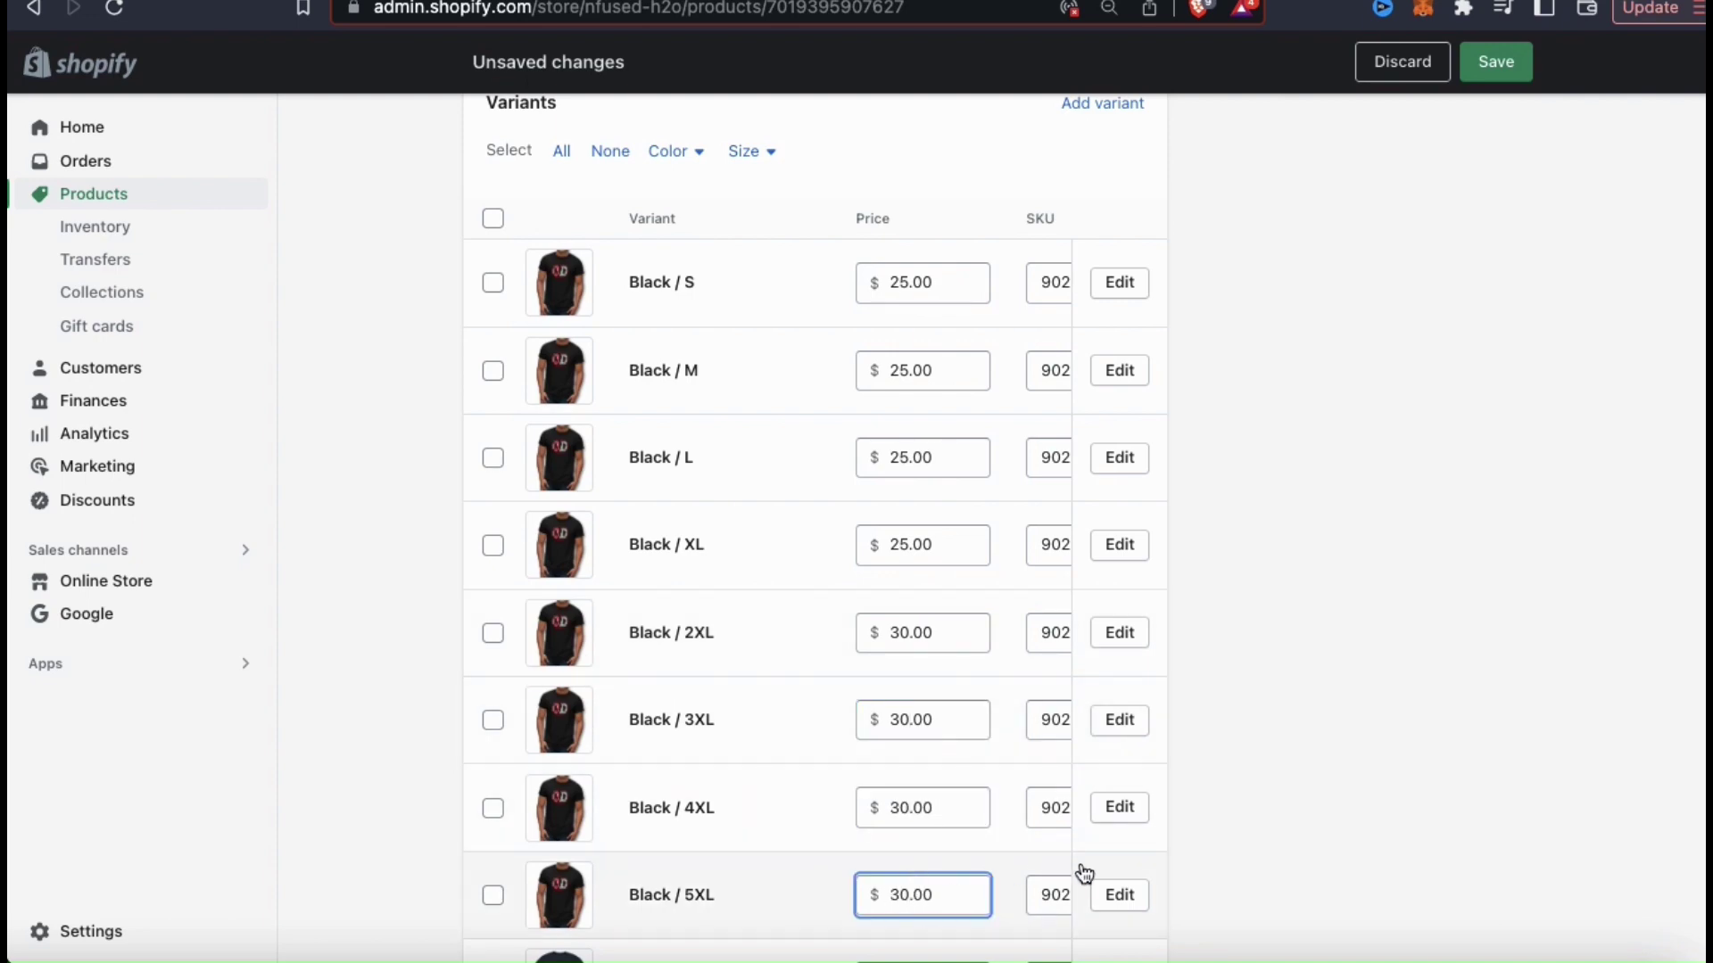
click(1263, 767)
Step: Enter "classic tee, t-shirt, men's t-shirt" as the product type in the product organization section
scroll(1263, 767, down, 1)
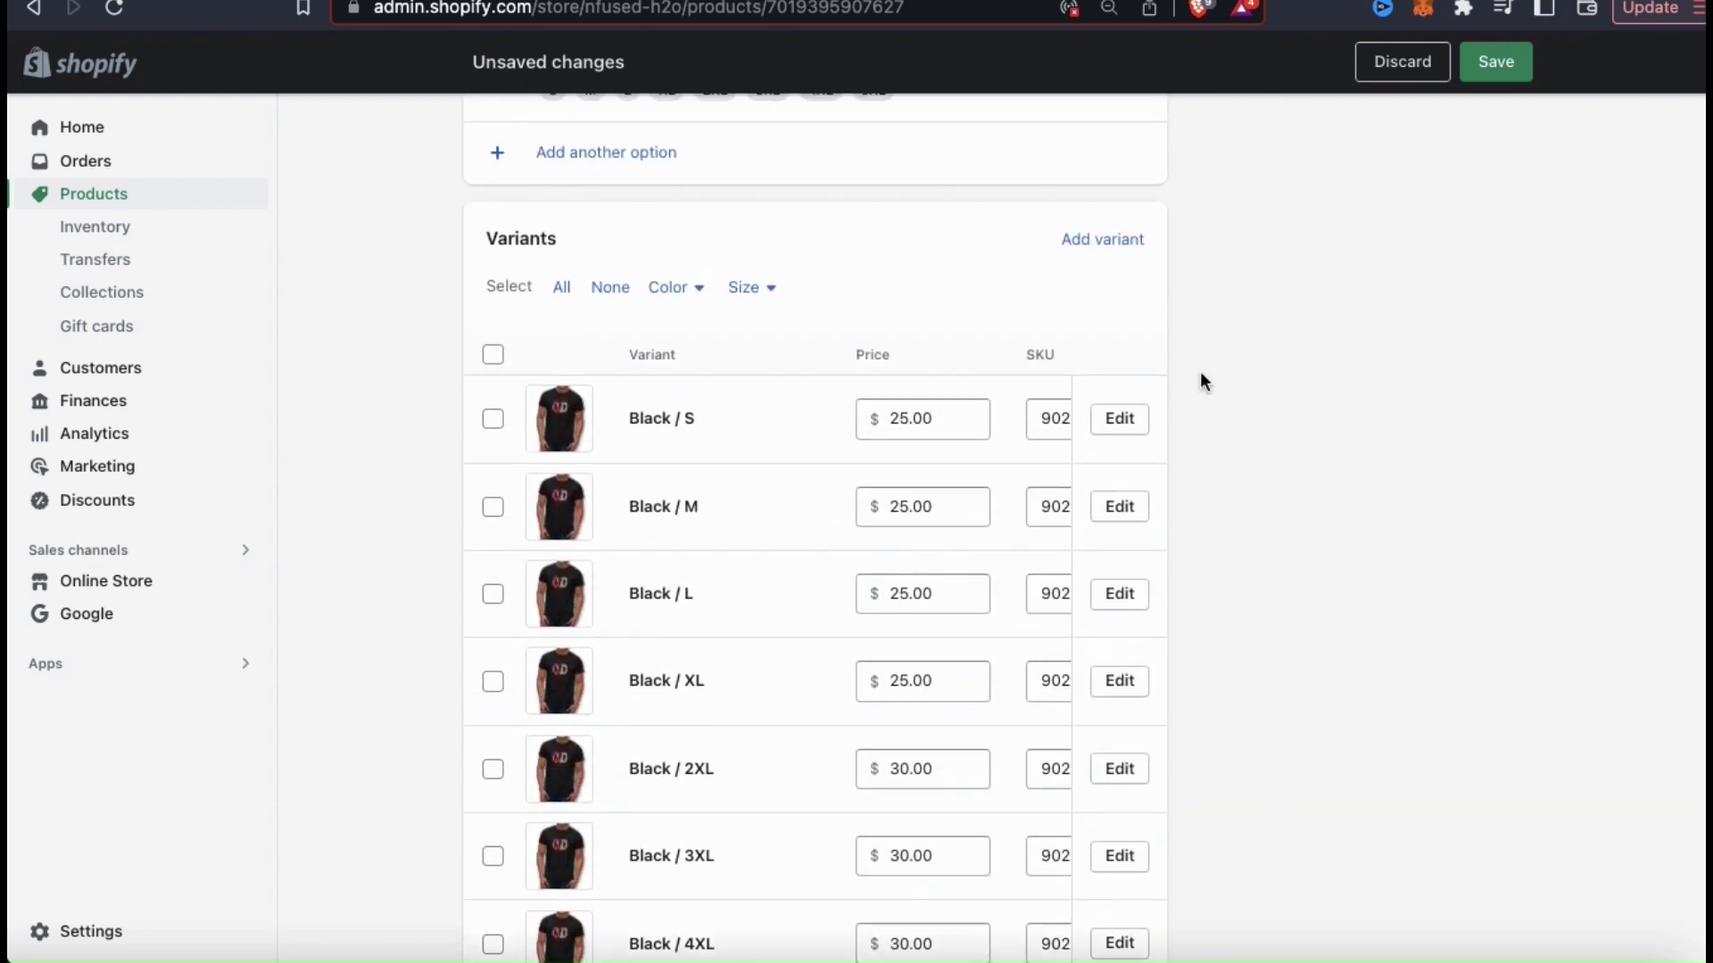
scroll(1201, 372, up, 10)
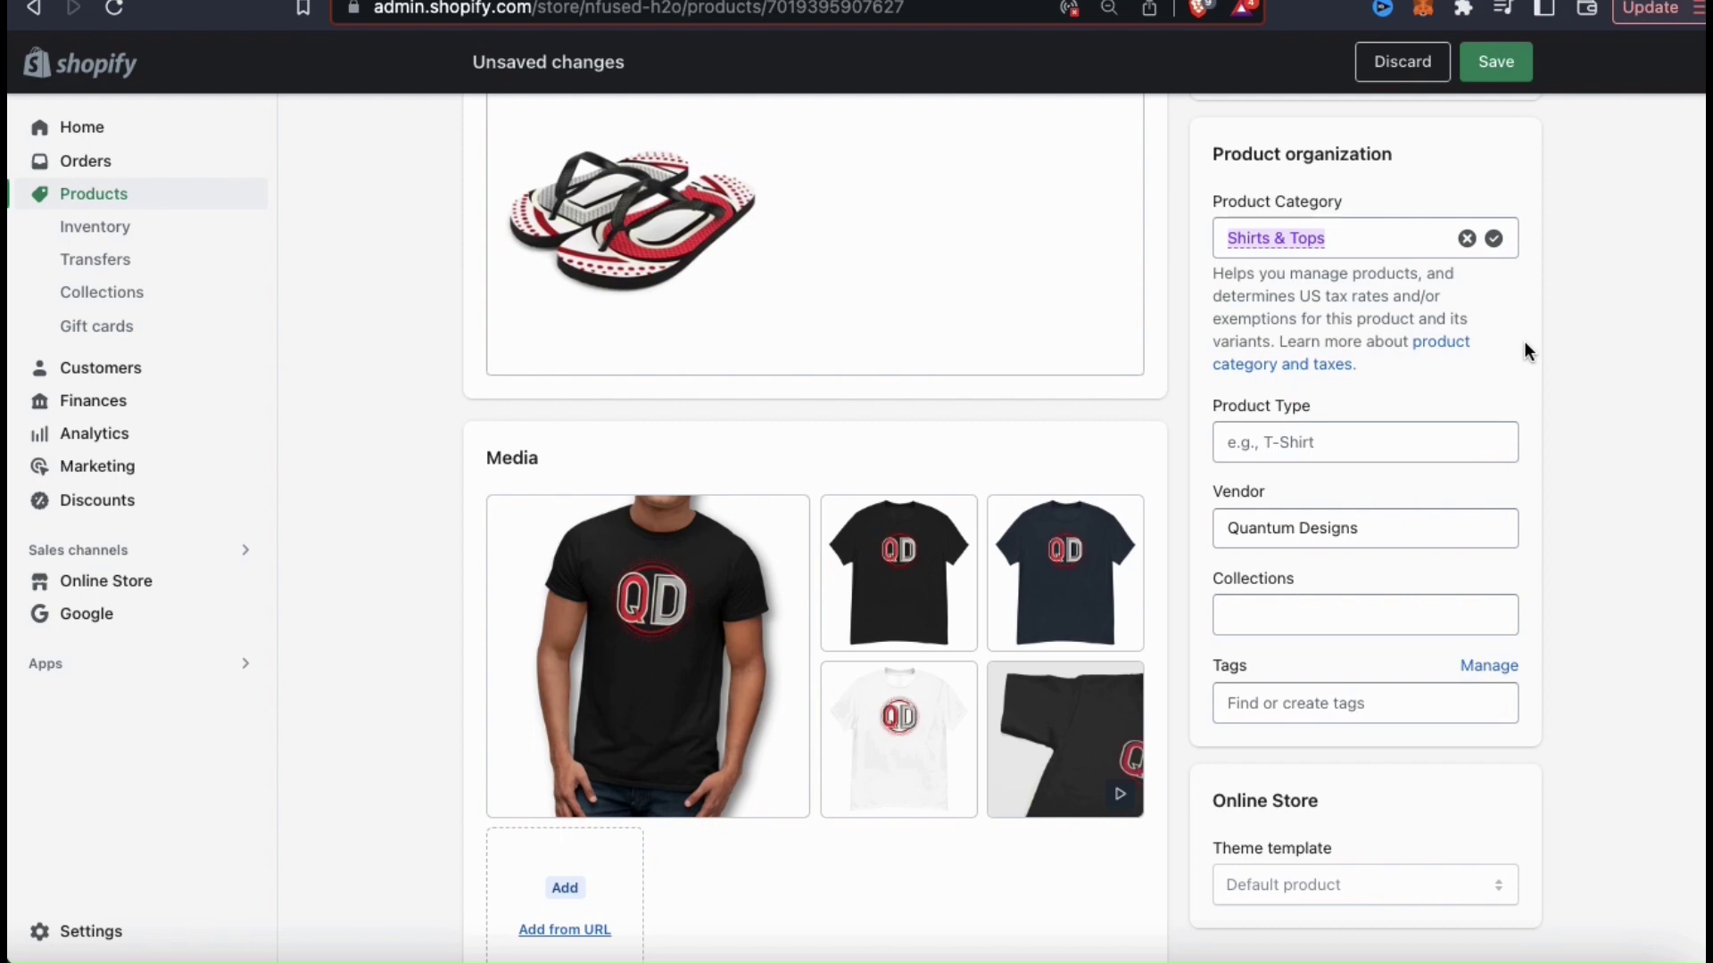
click(1451, 444)
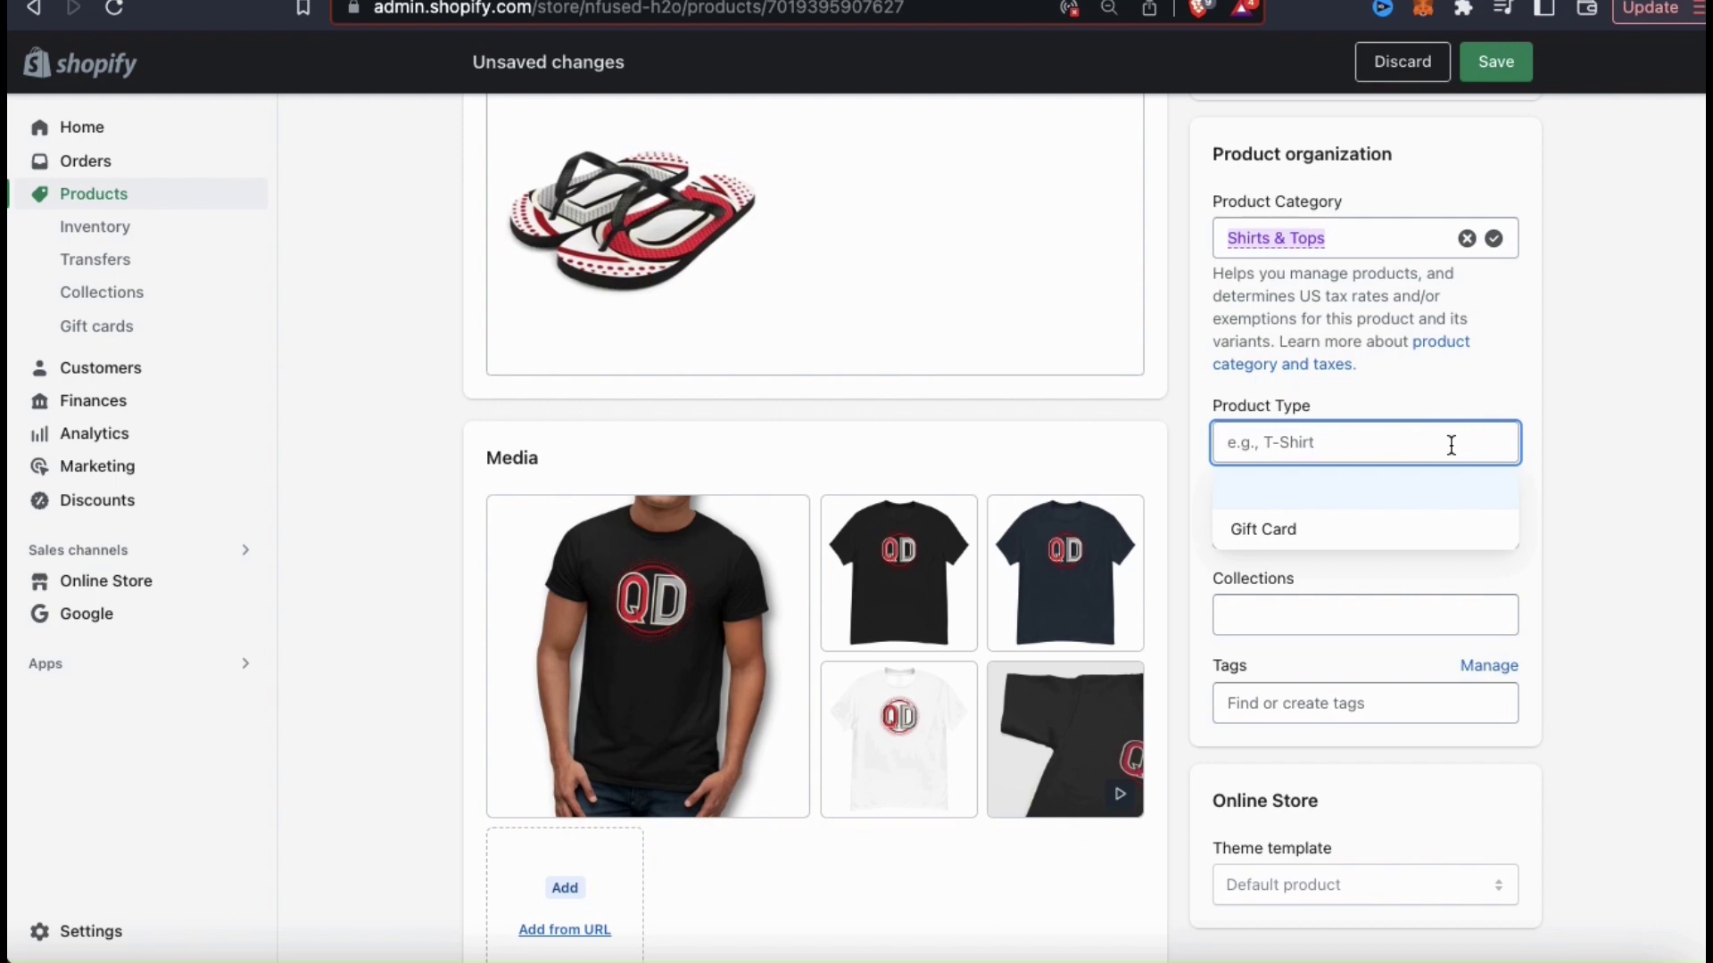
text(classic tee)
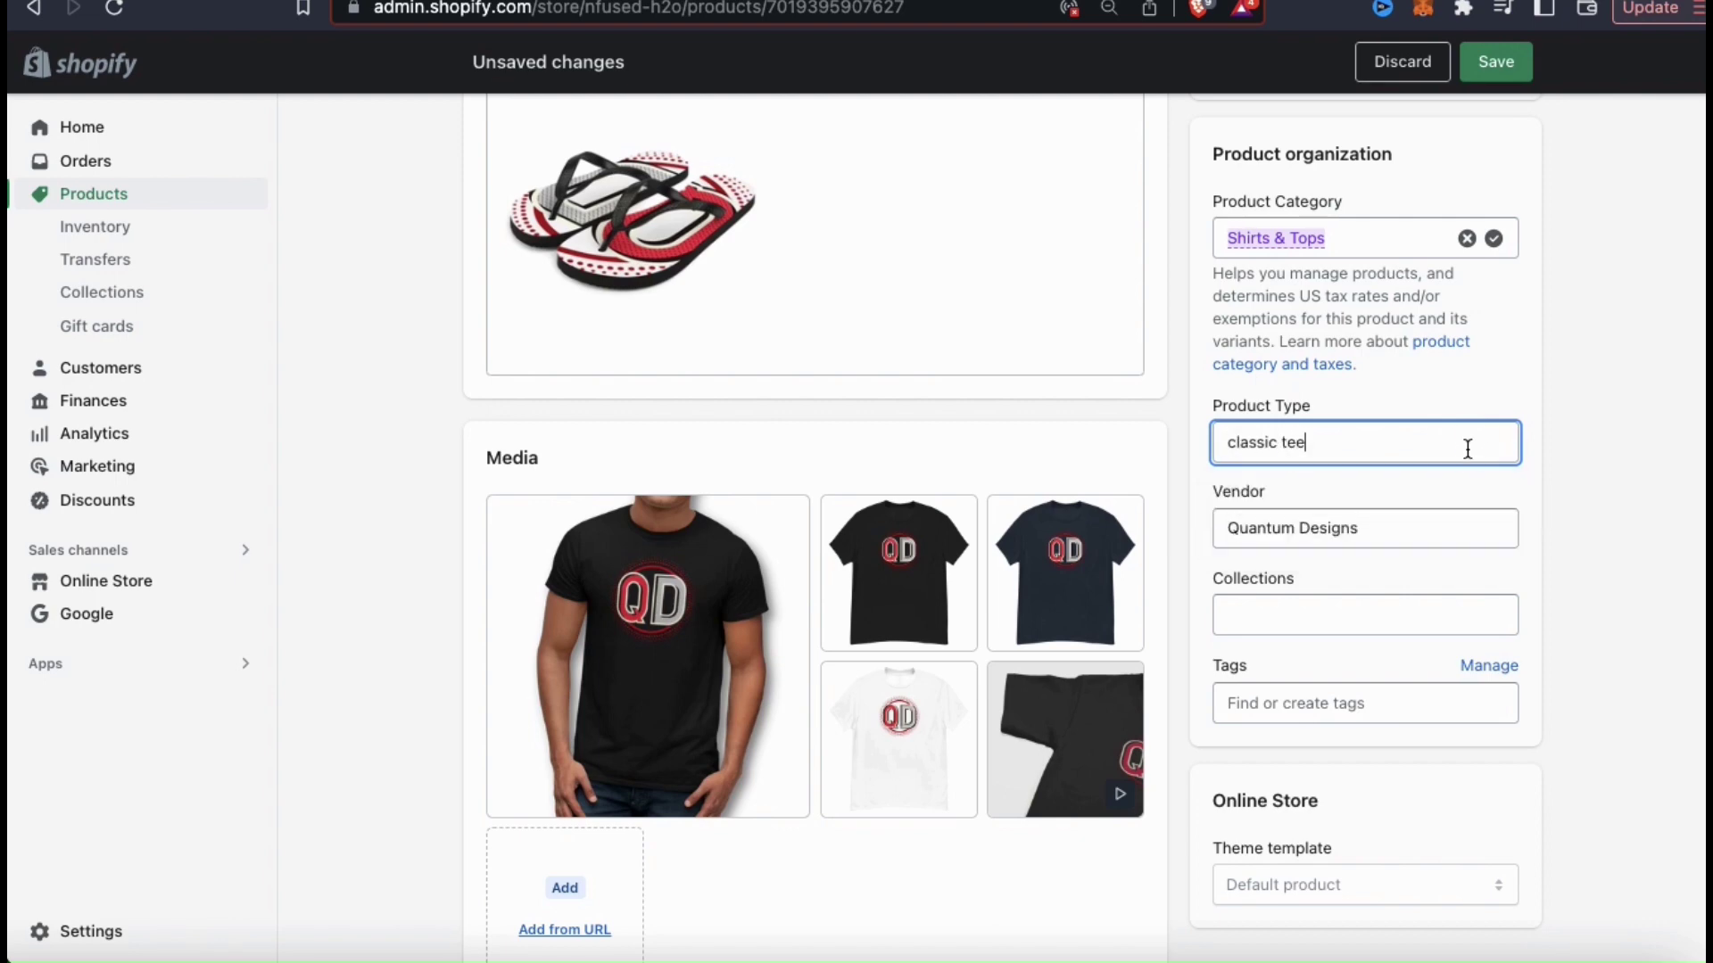
text(,, t-shirt, men's t-shirt)
click(1560, 486)
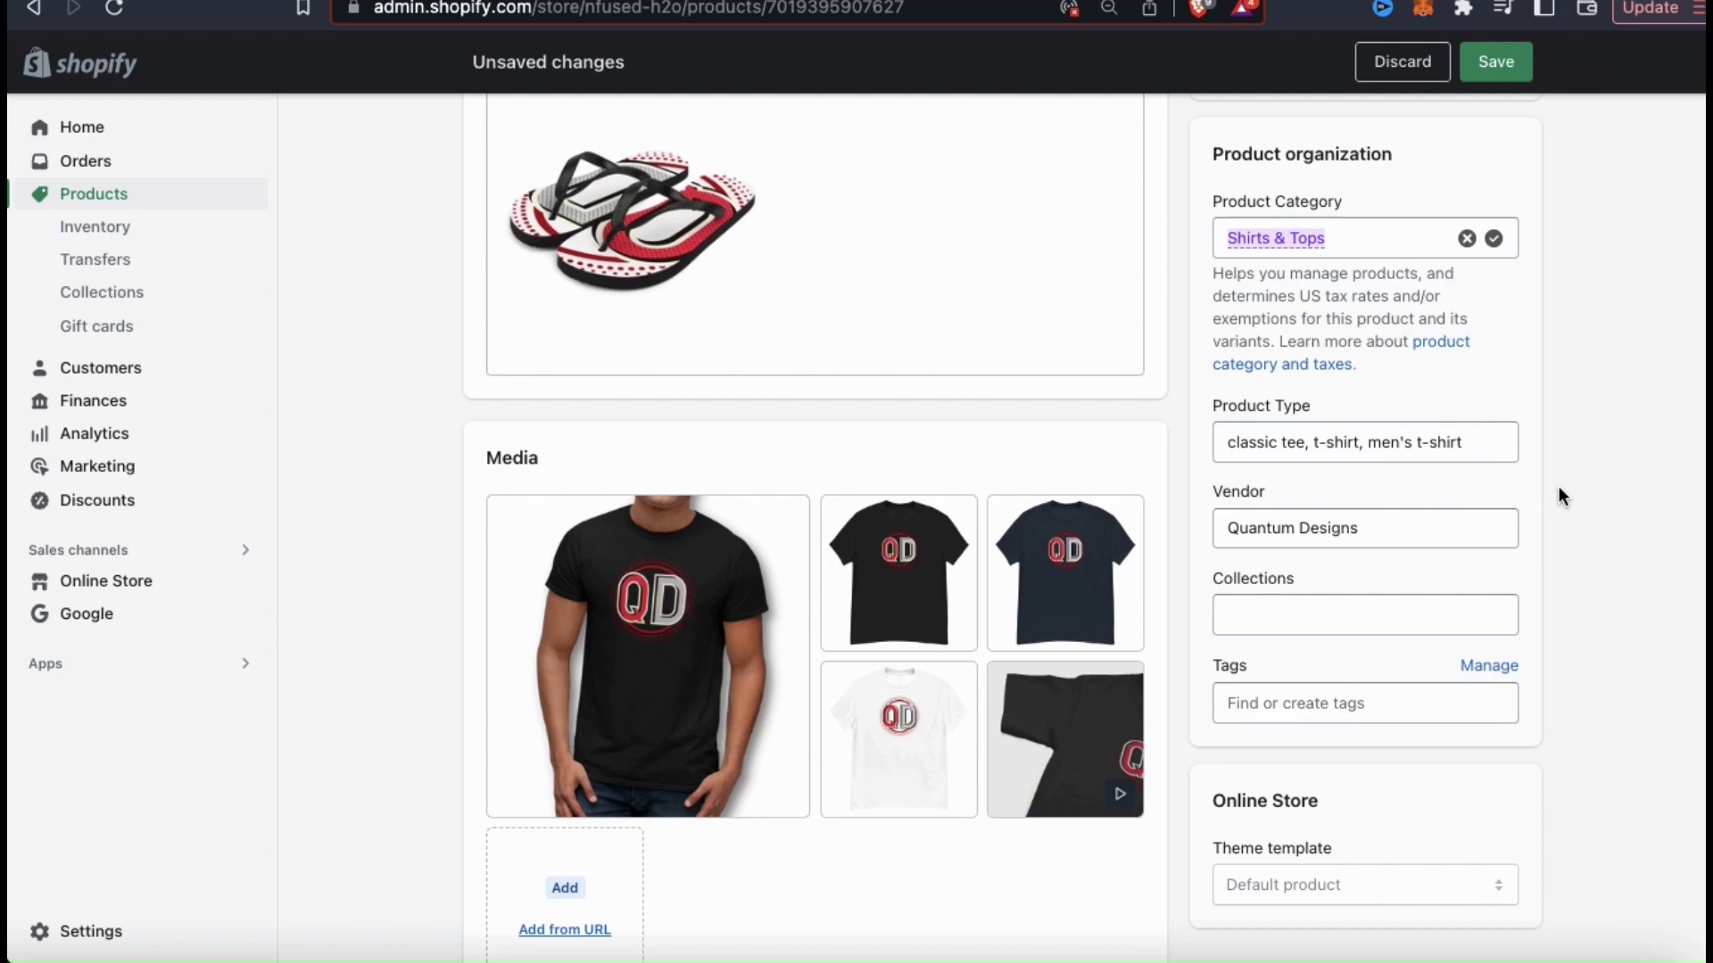
Step: Keep Quantum Designs as the vendor and add the product to the Clothing & Apparel collection
click(1475, 532)
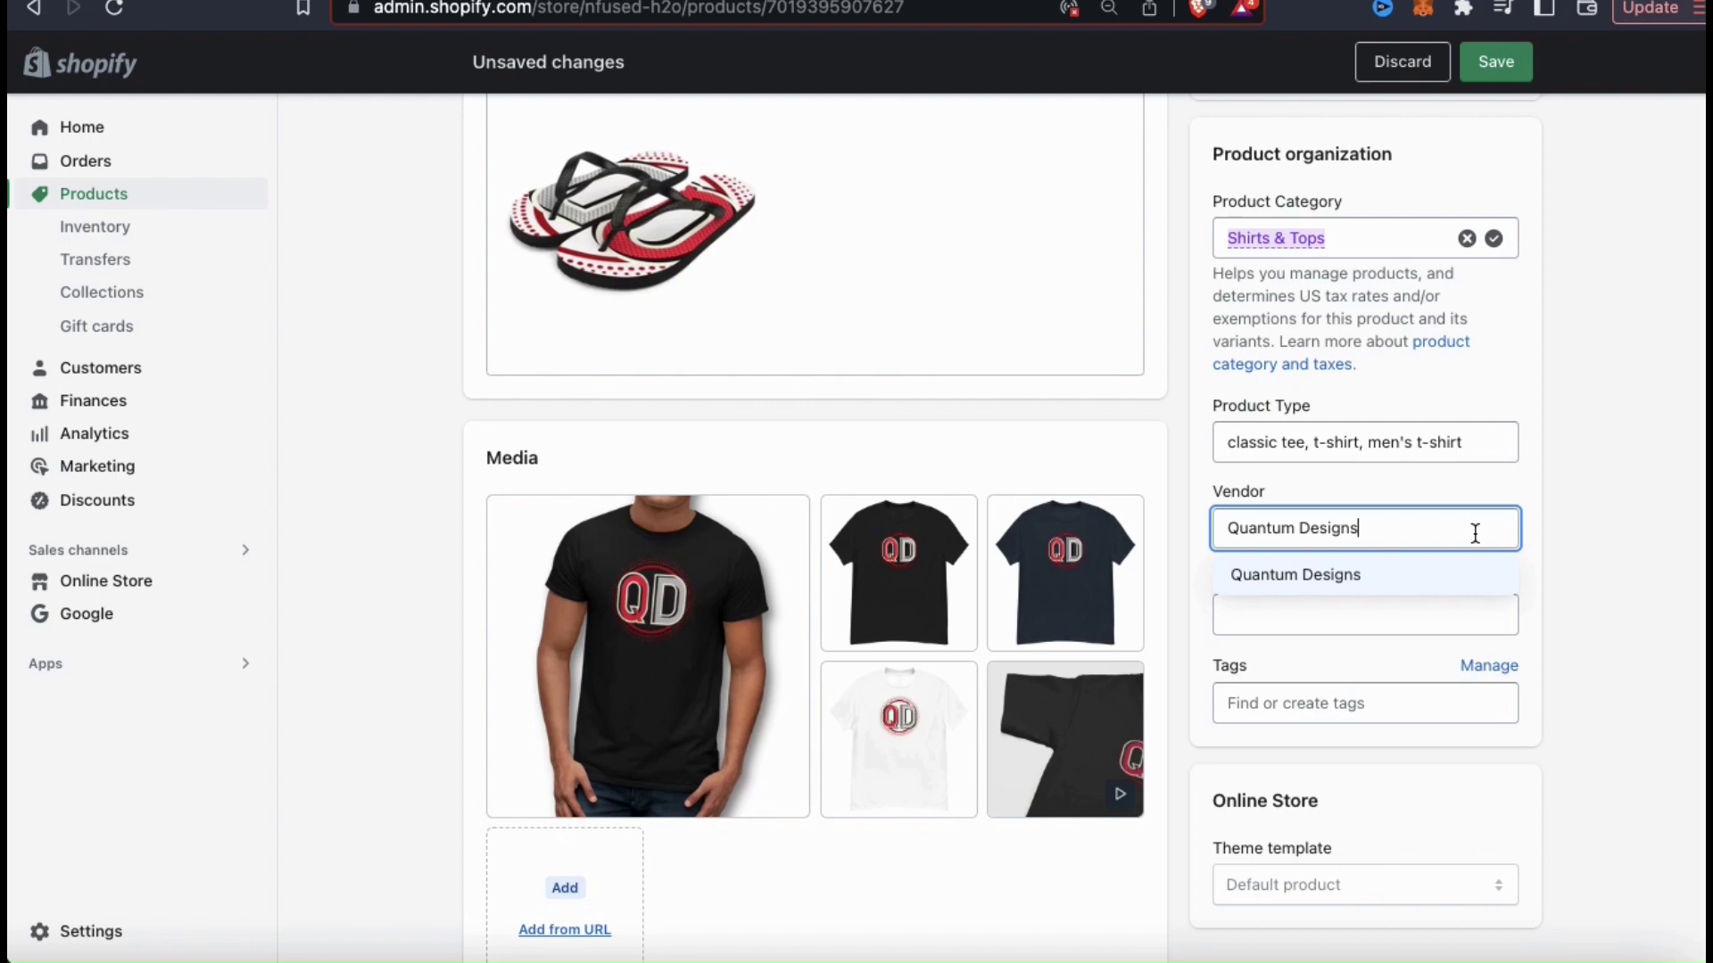
click(1552, 528)
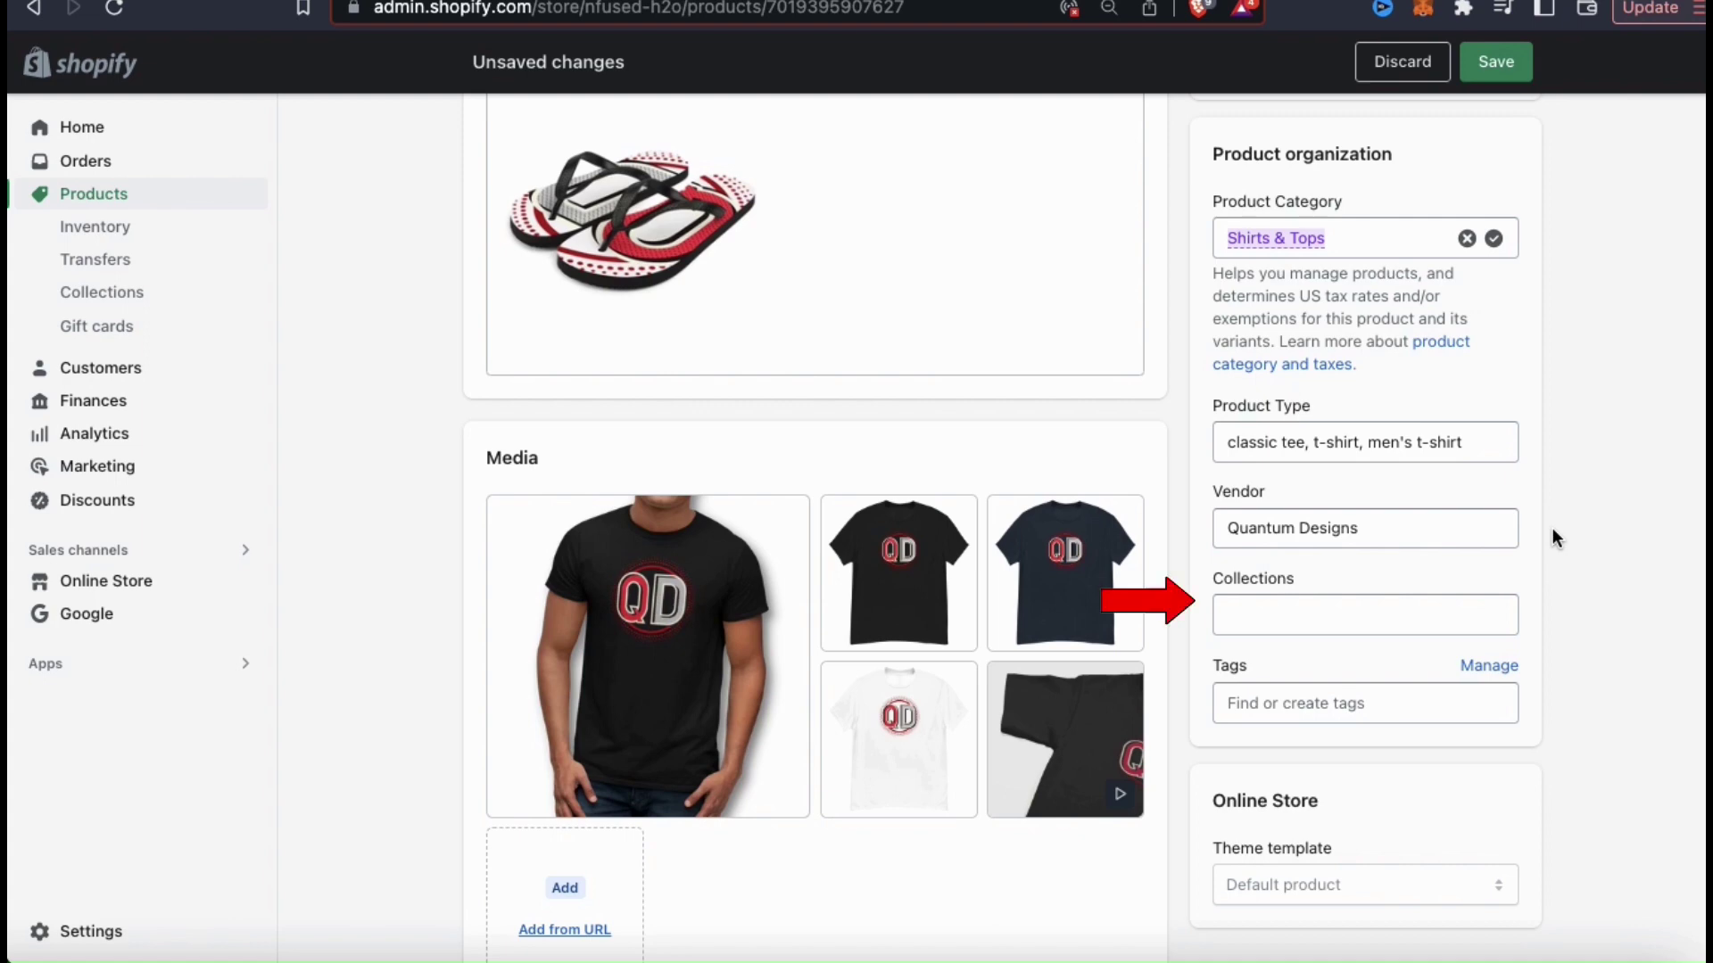
click(1456, 611)
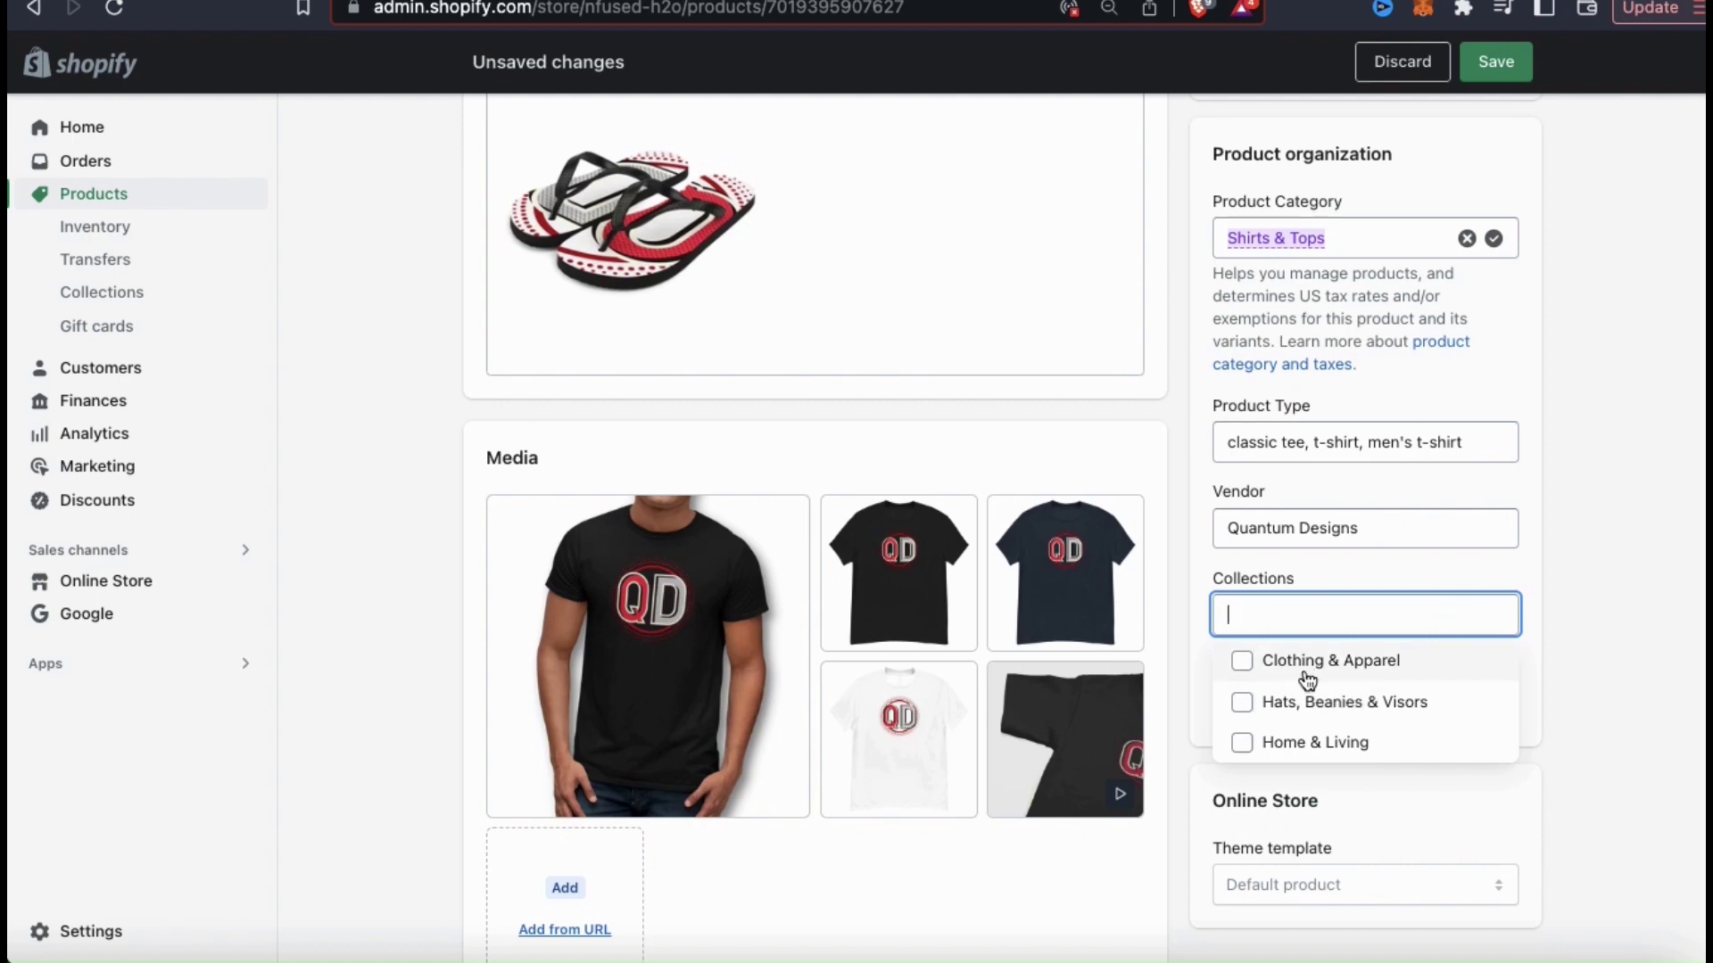
click(1242, 662)
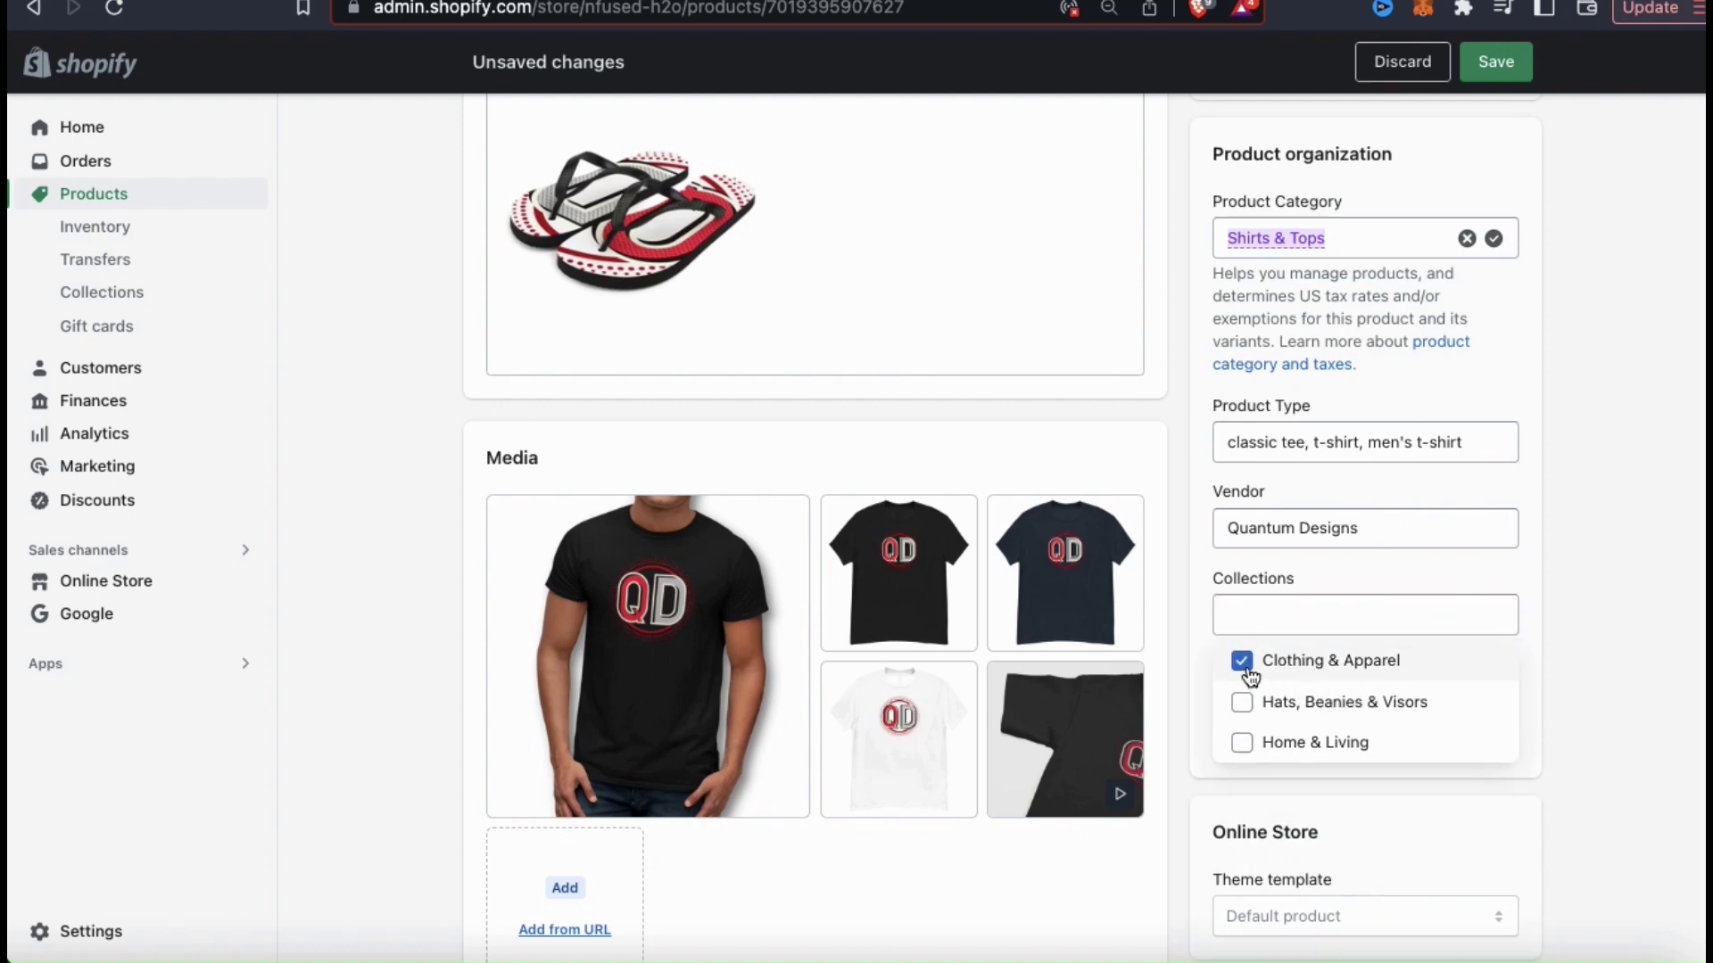
click(1550, 570)
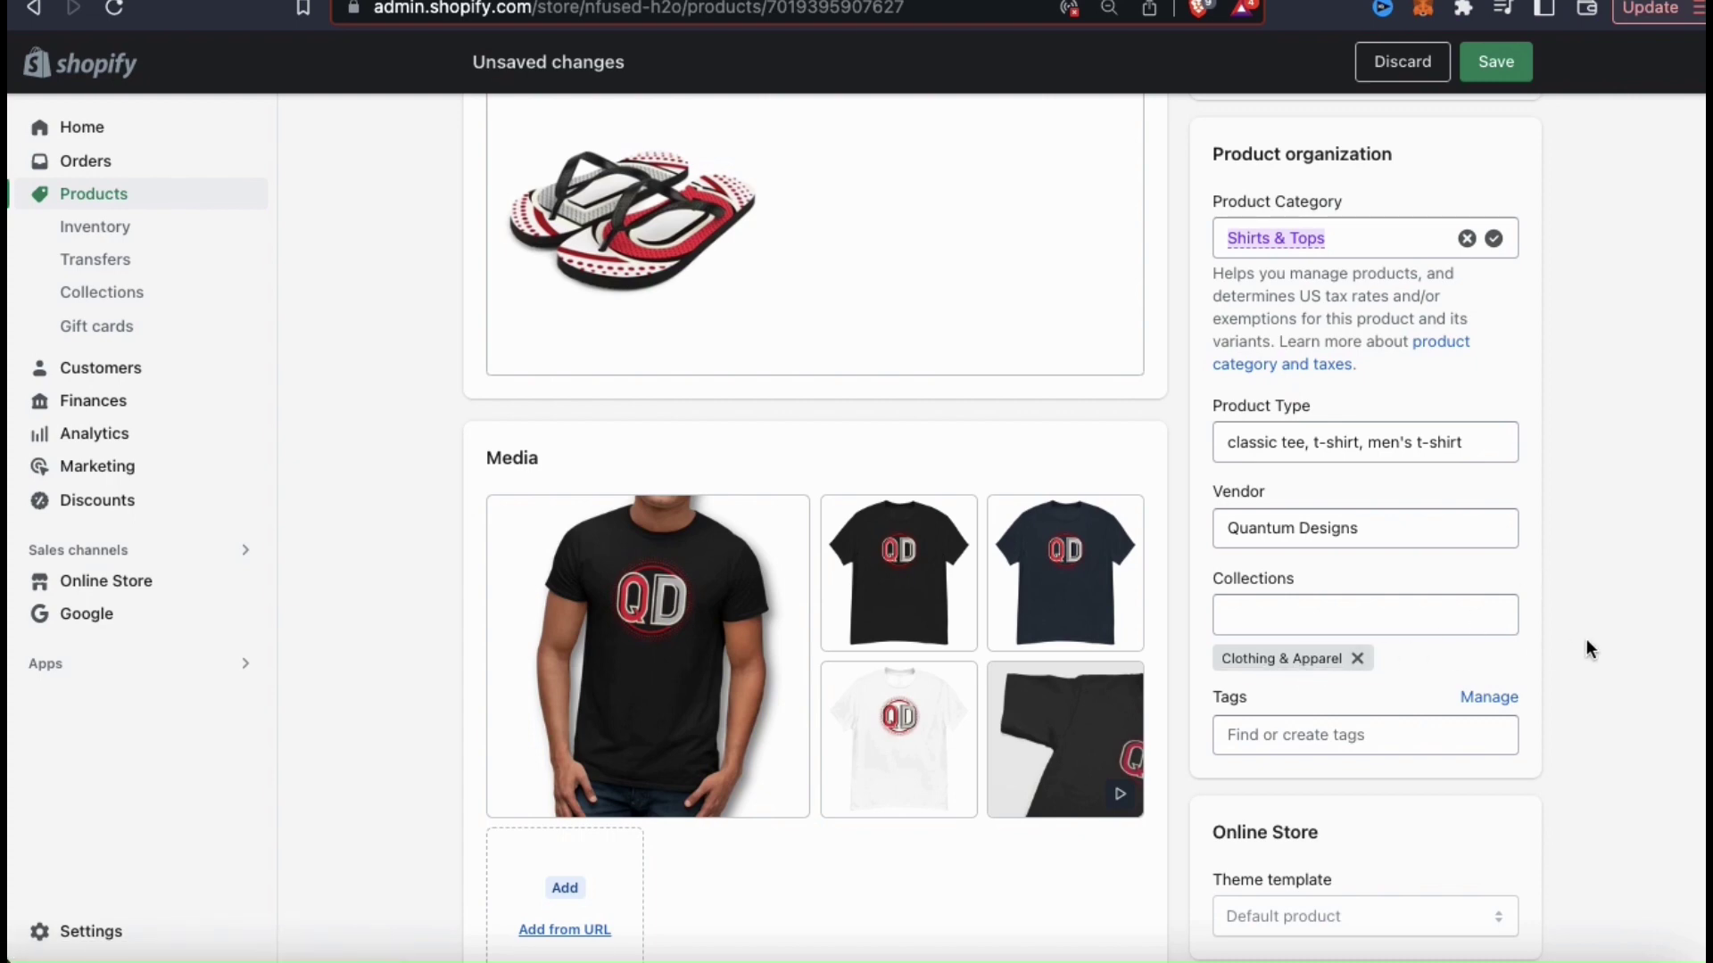
Step: Add the product tags t-shirt, shirt, tee, men's, clothing and apparel collection
scroll(1586, 639, down, 3)
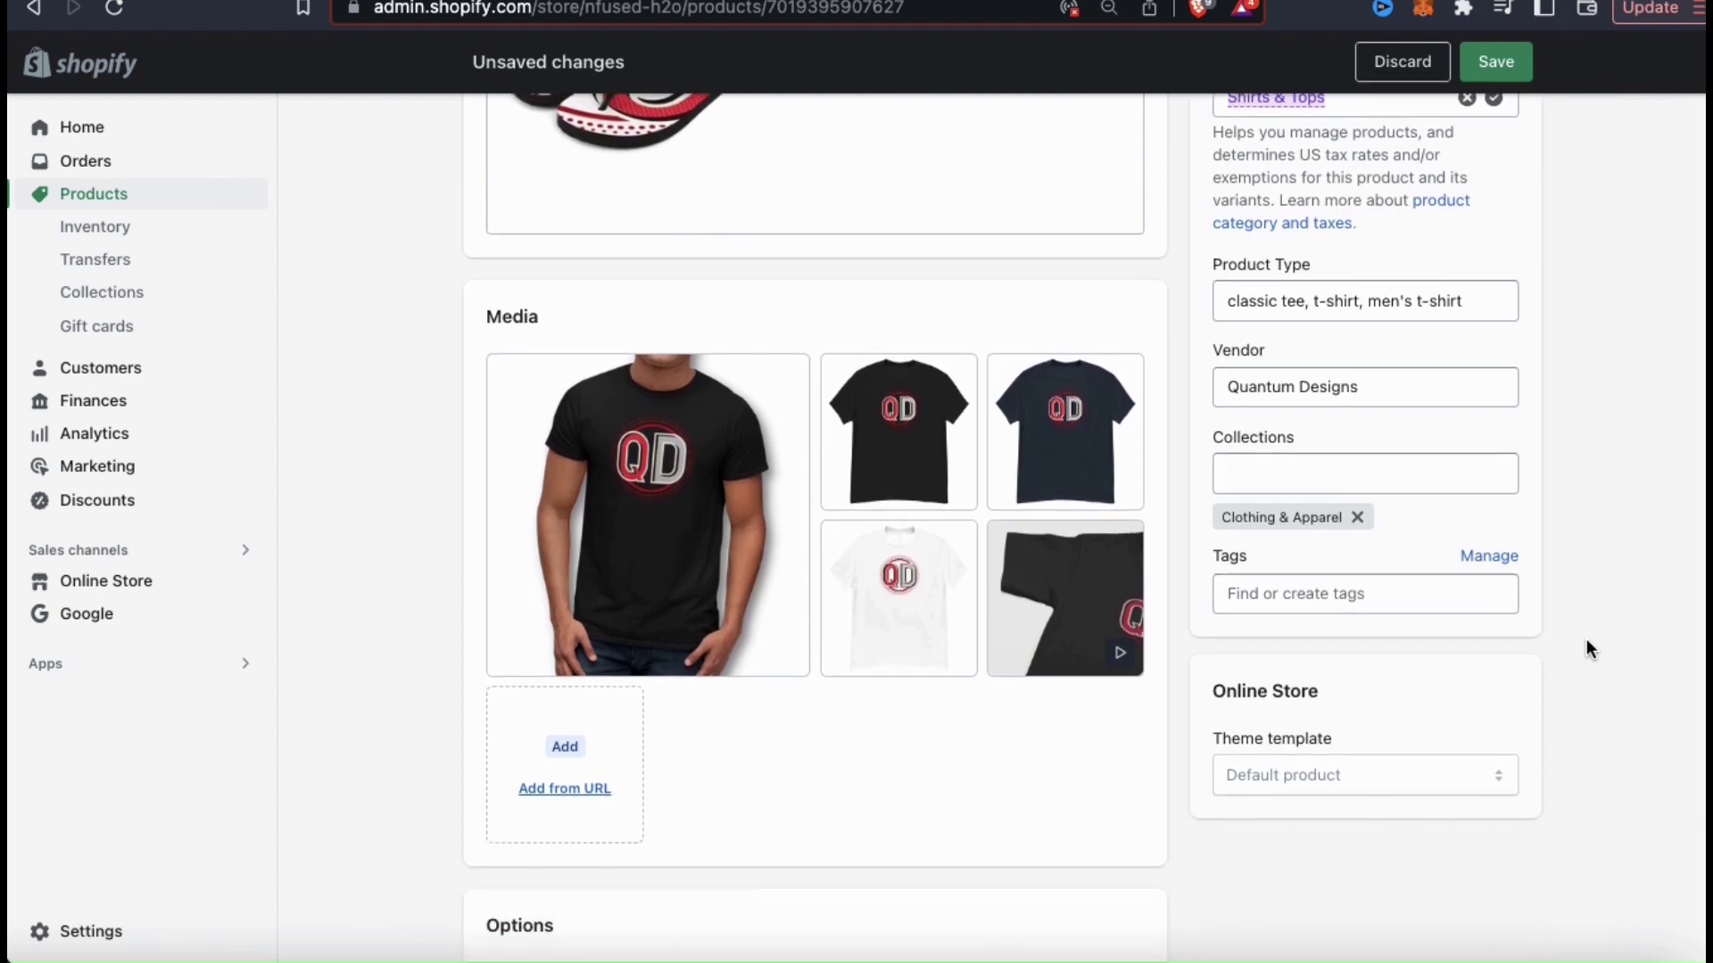
click(1418, 595)
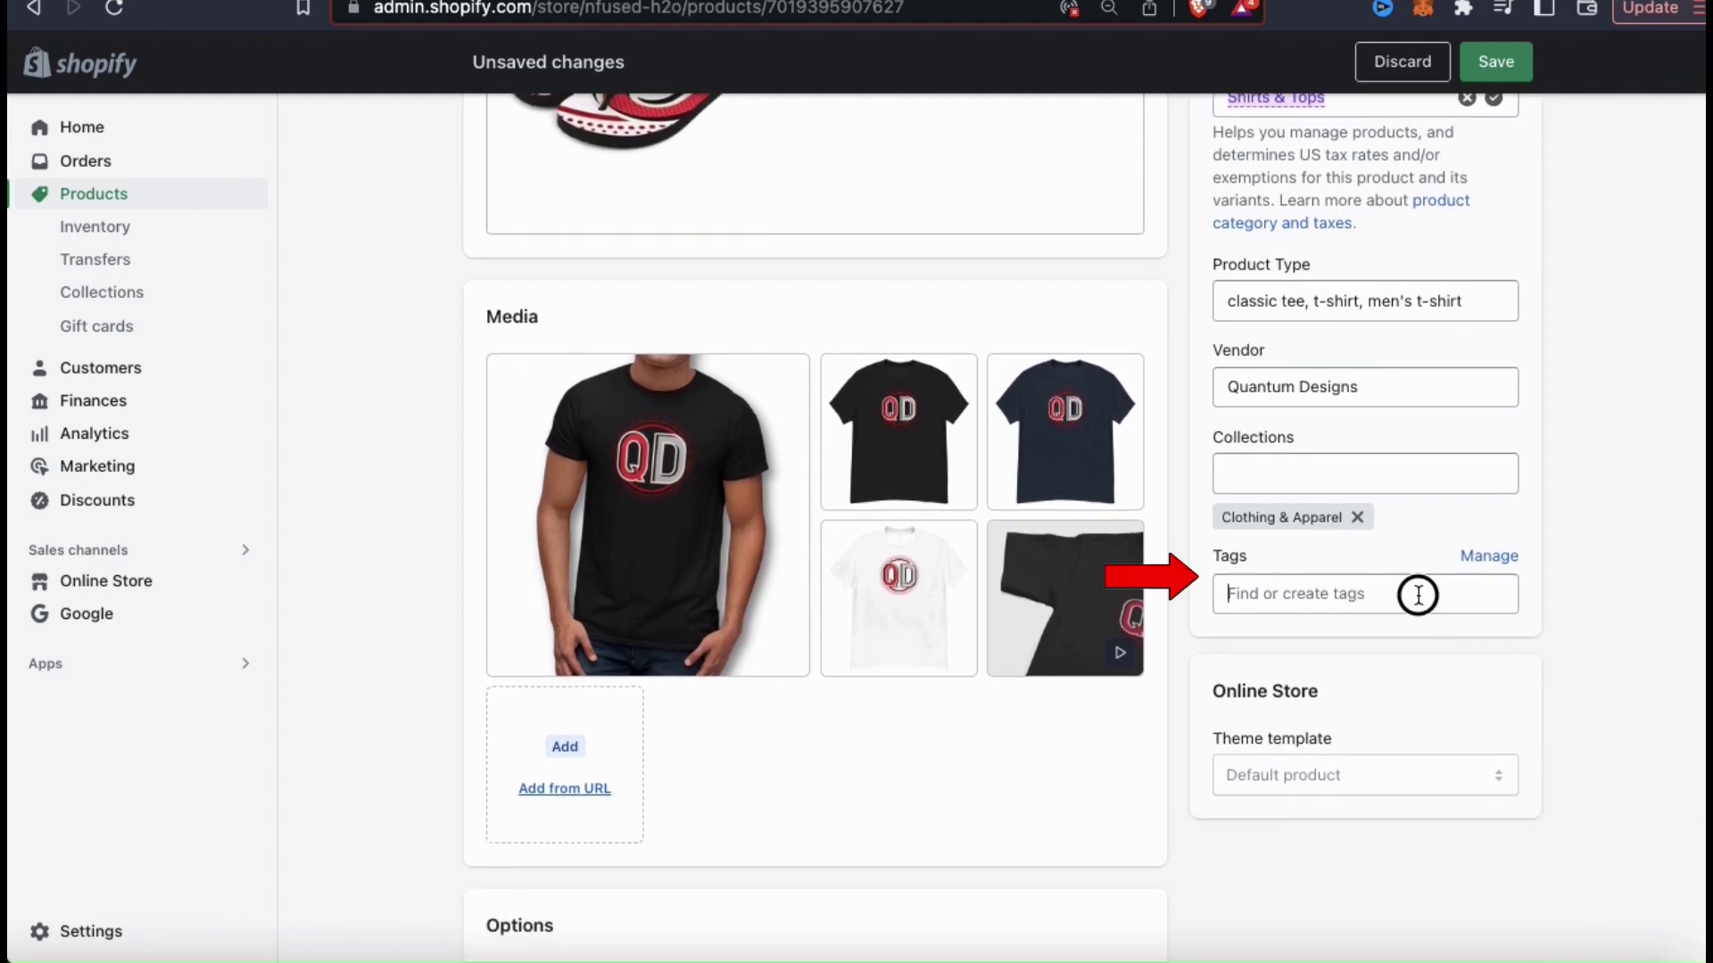
text(t-shirt)
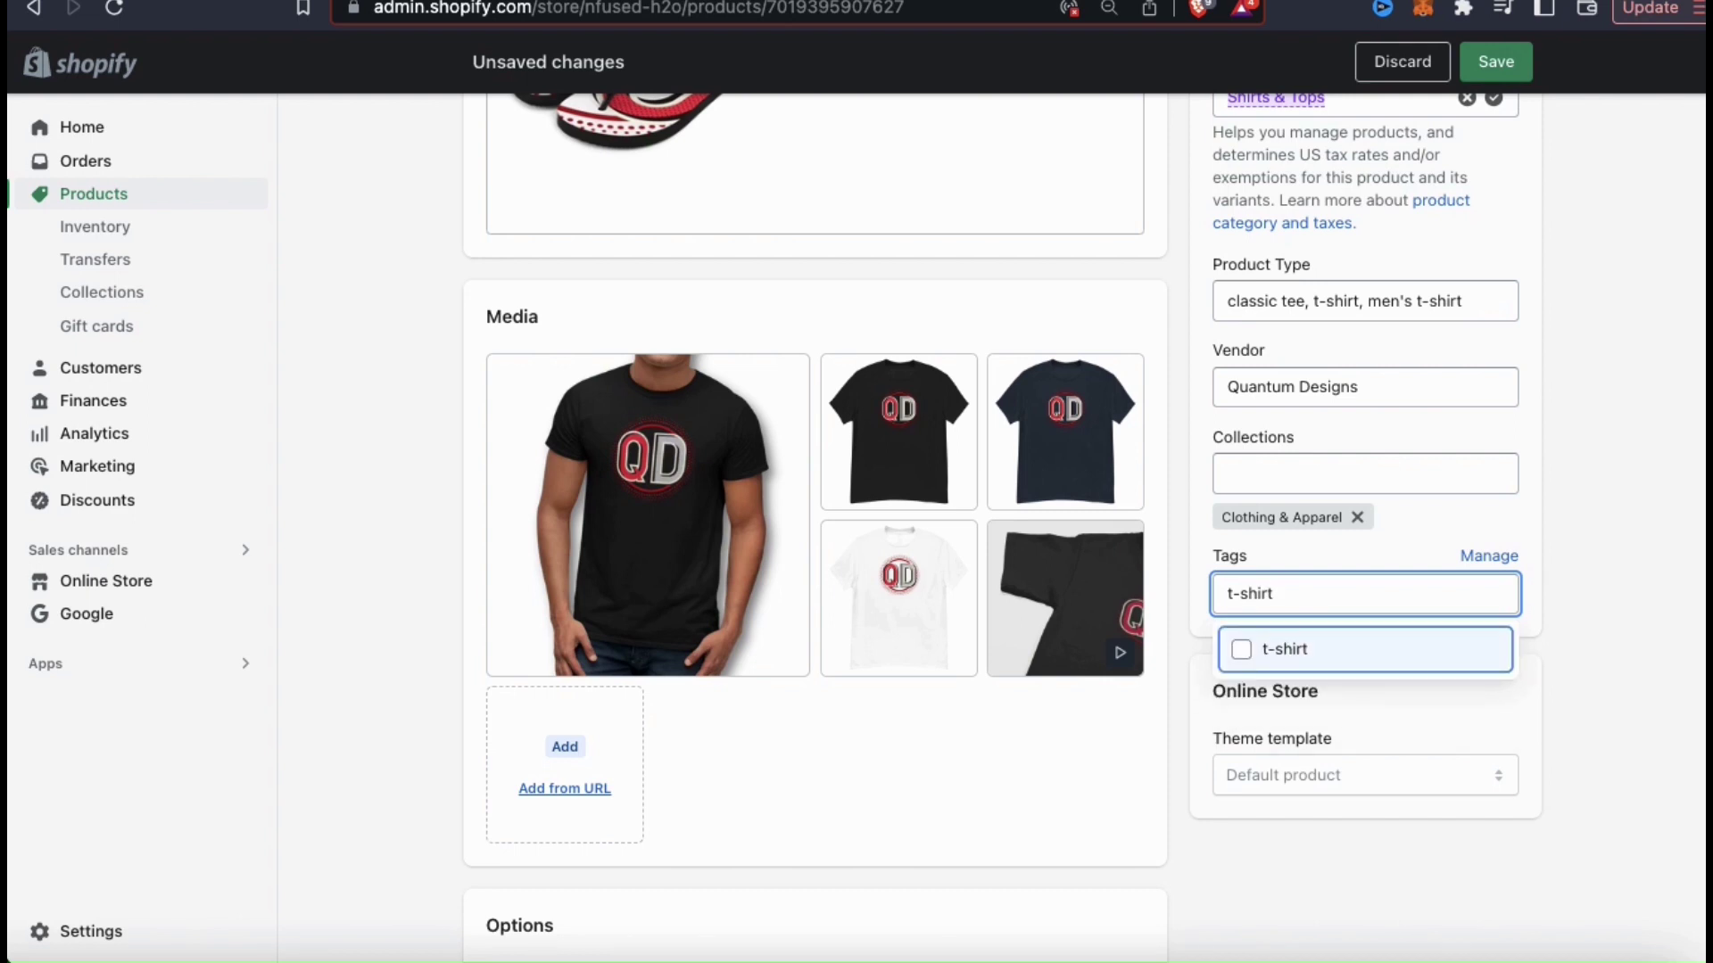
key(Return)
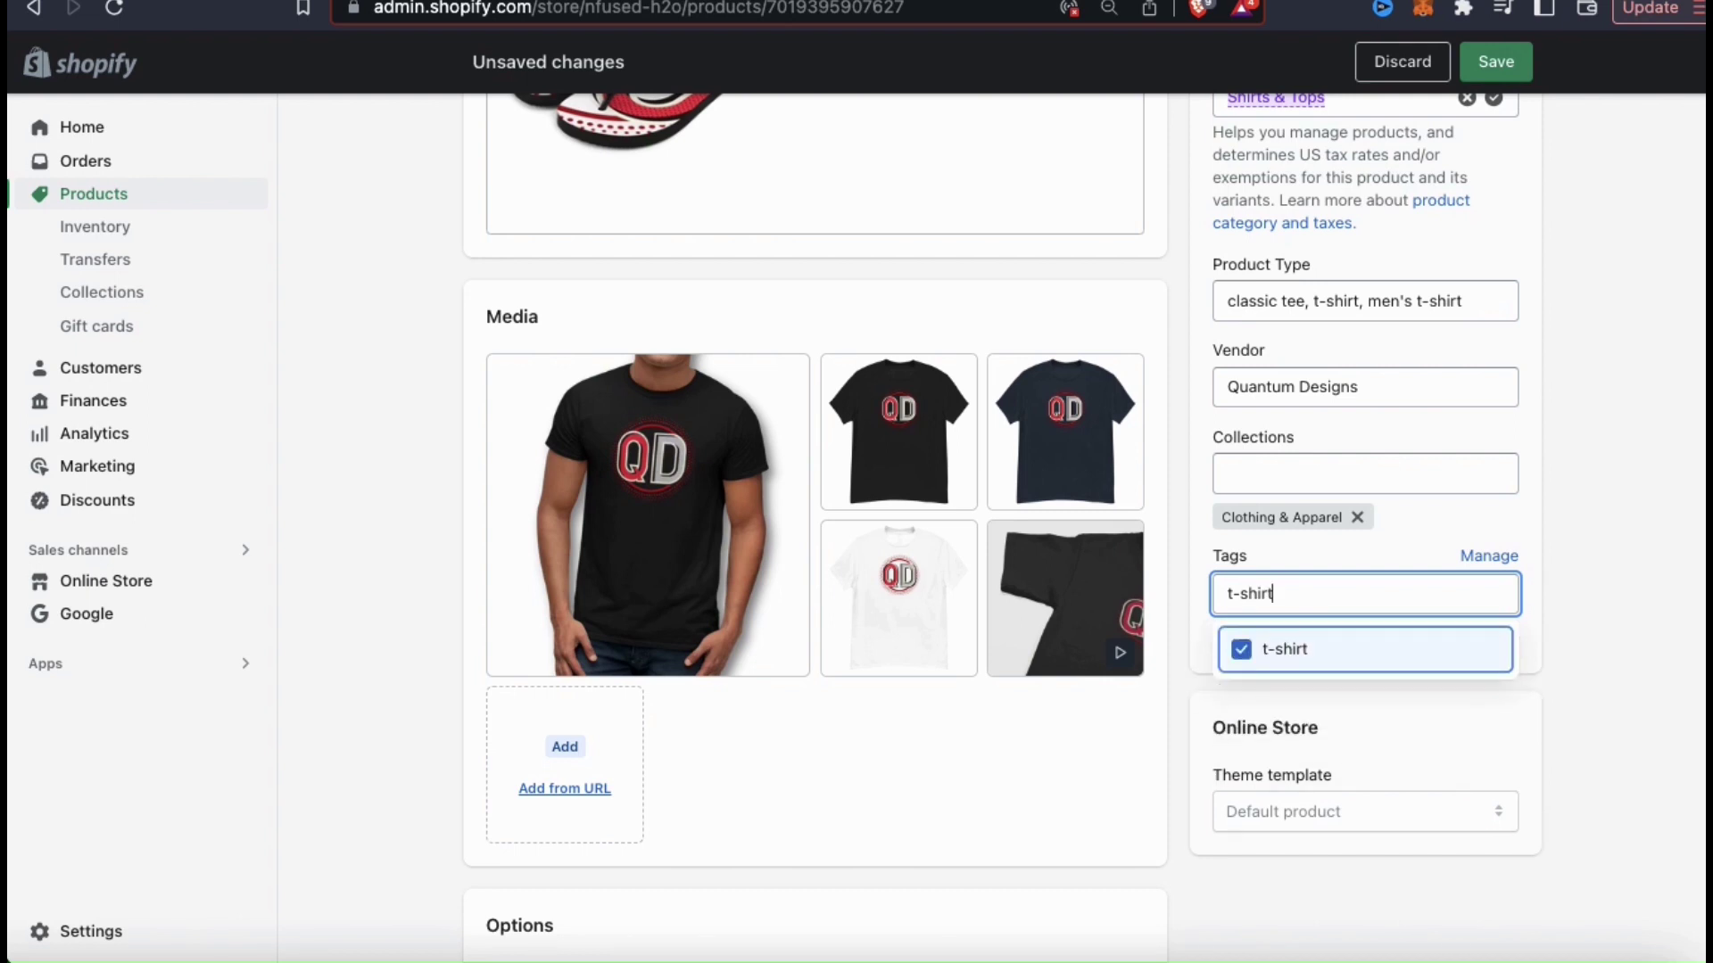
text(, )
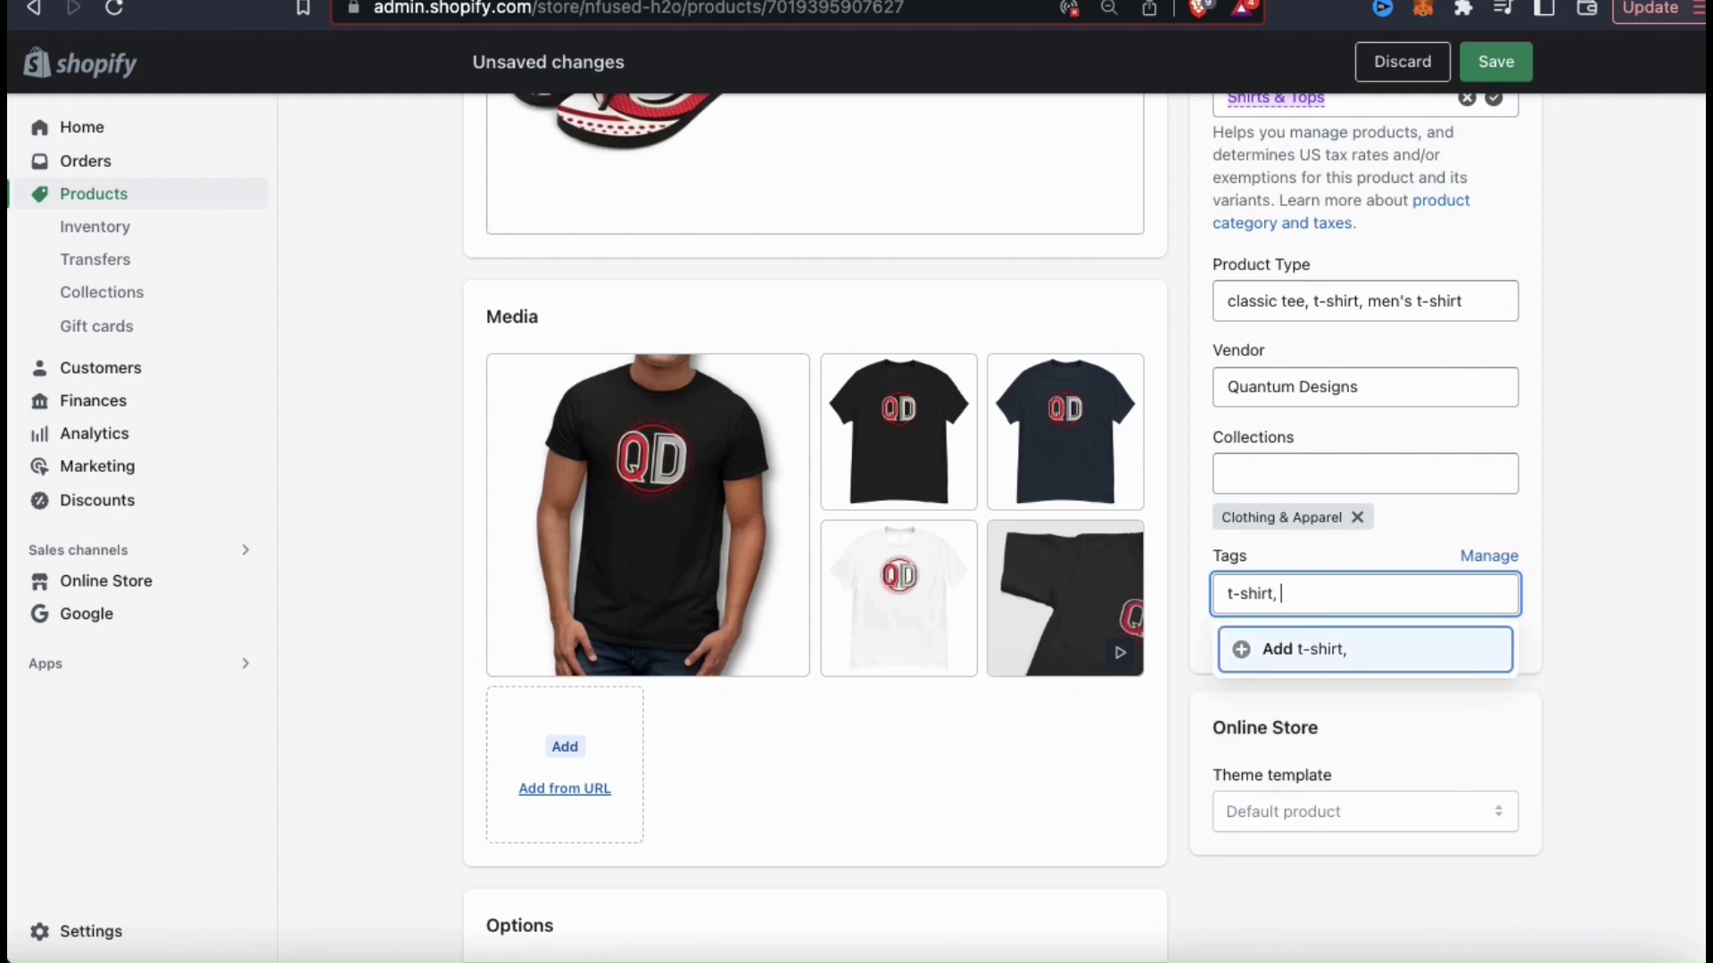
text(shirt, tee, men's, clothing, )
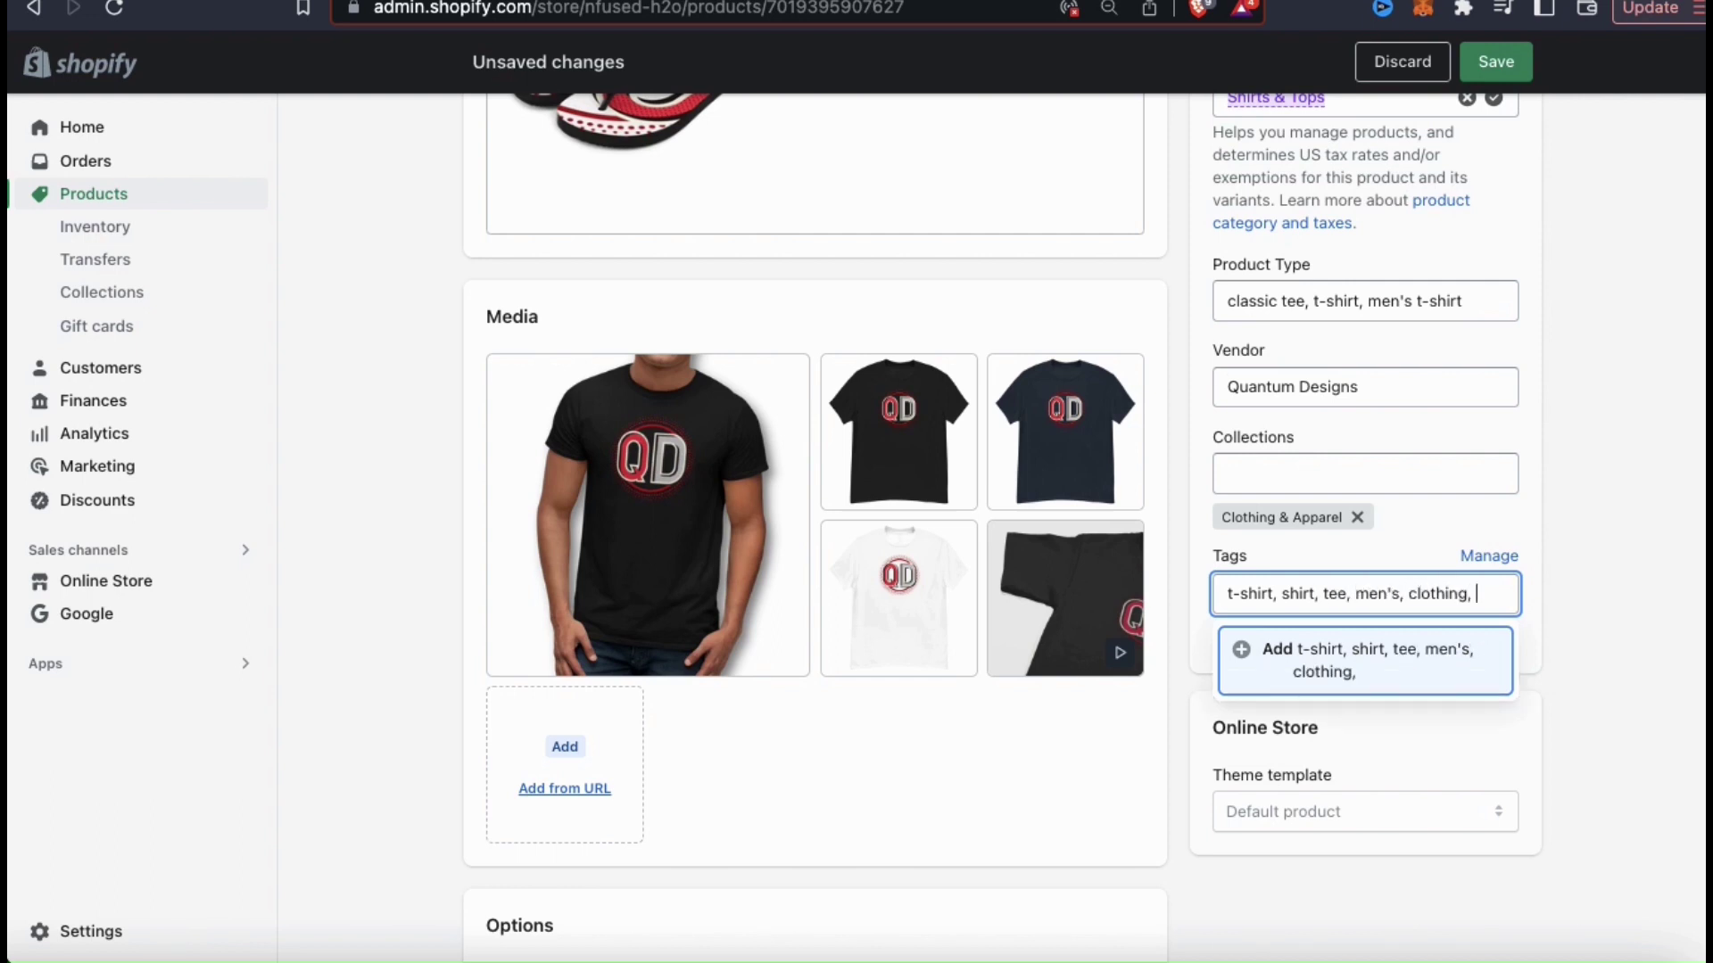
text(appa)
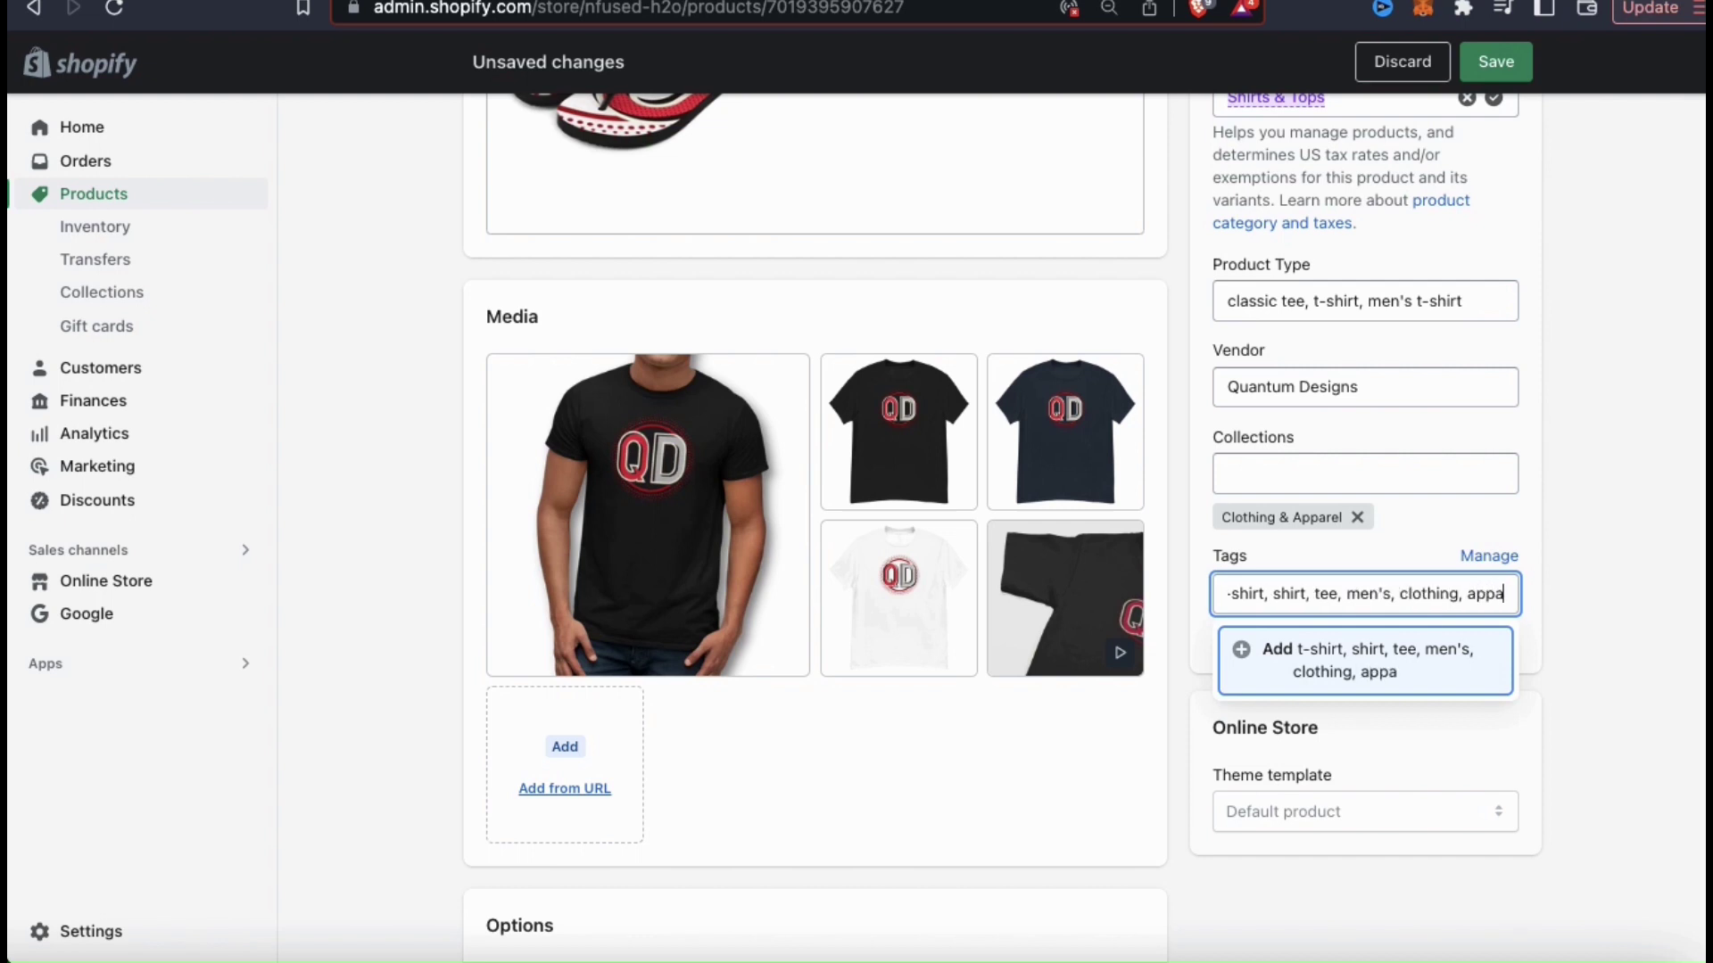
text(rel collection)
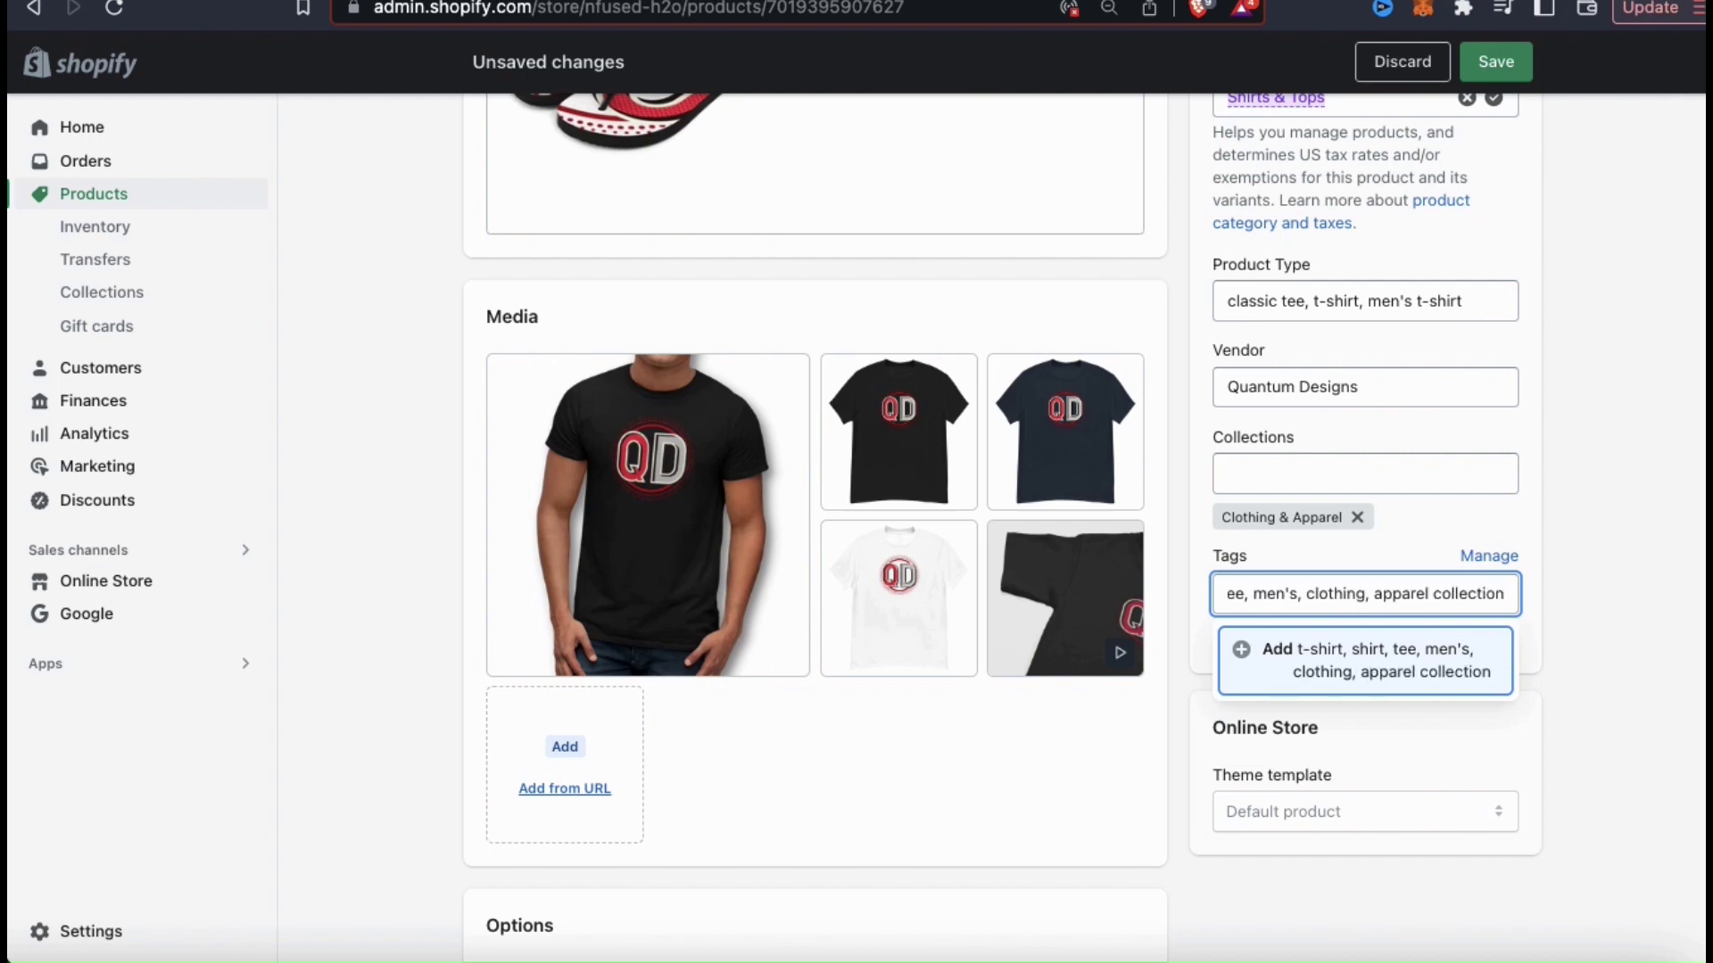
key(Return)
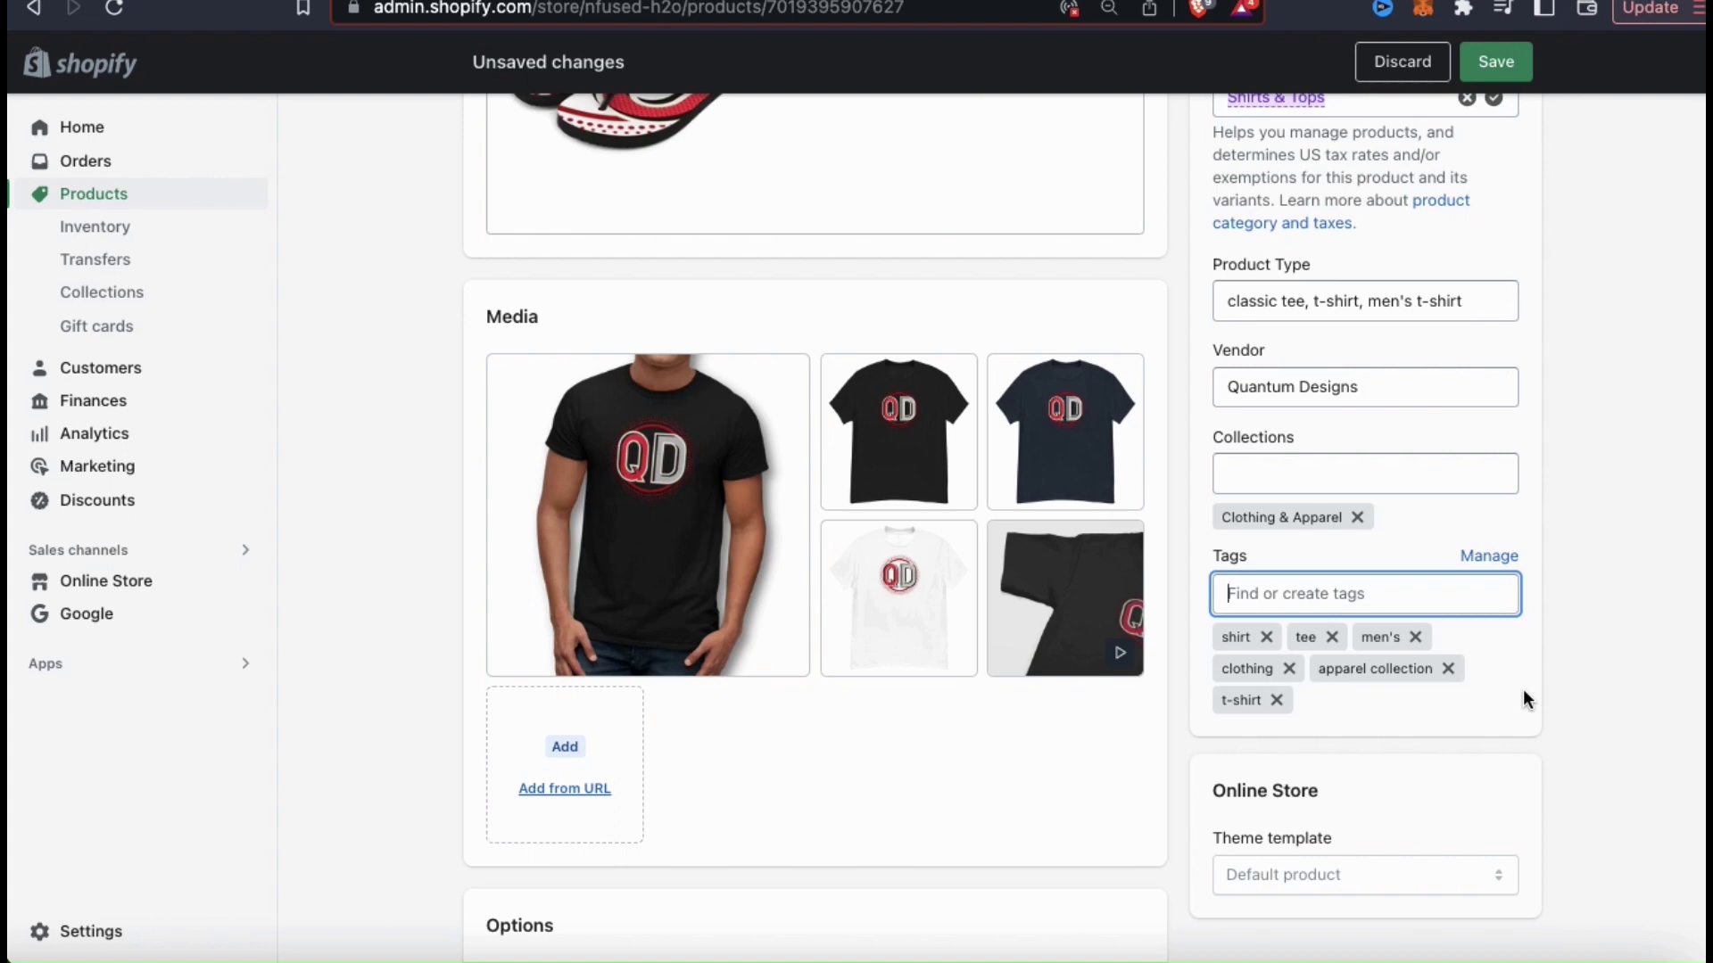
Step: Set the search engine listing's page title to "Quantum Designs Men's Classic T-Shirt"
scroll(1604, 673, down, 7)
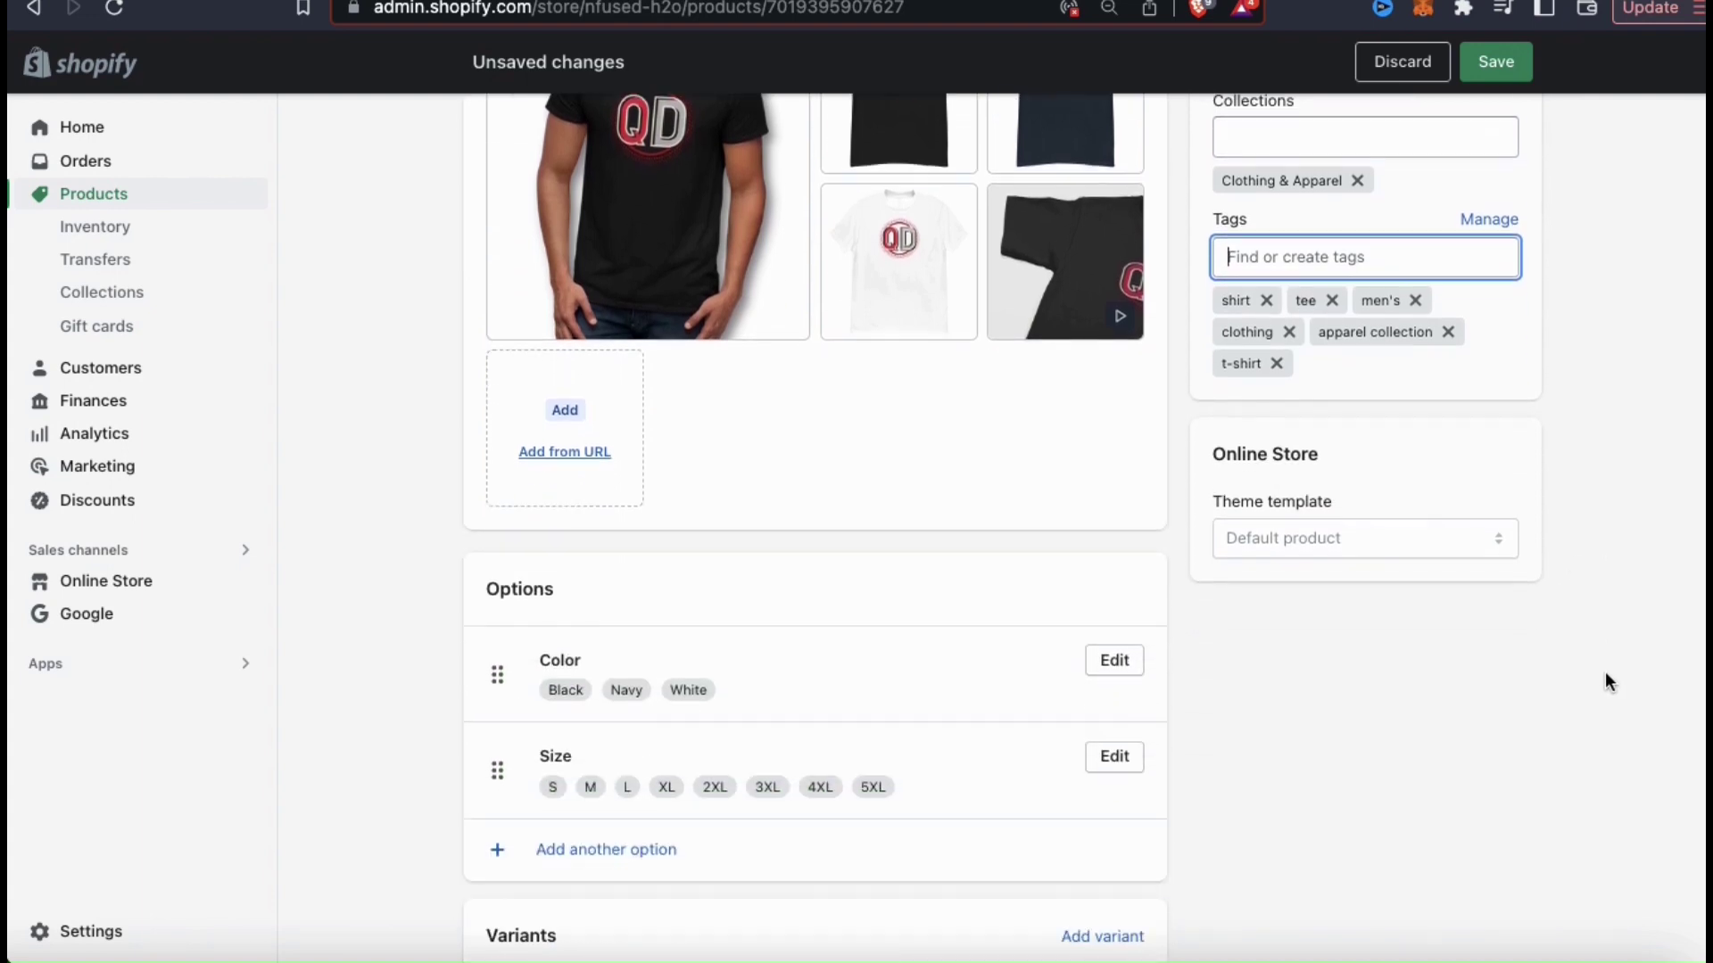
scroll(1604, 674, down, 20)
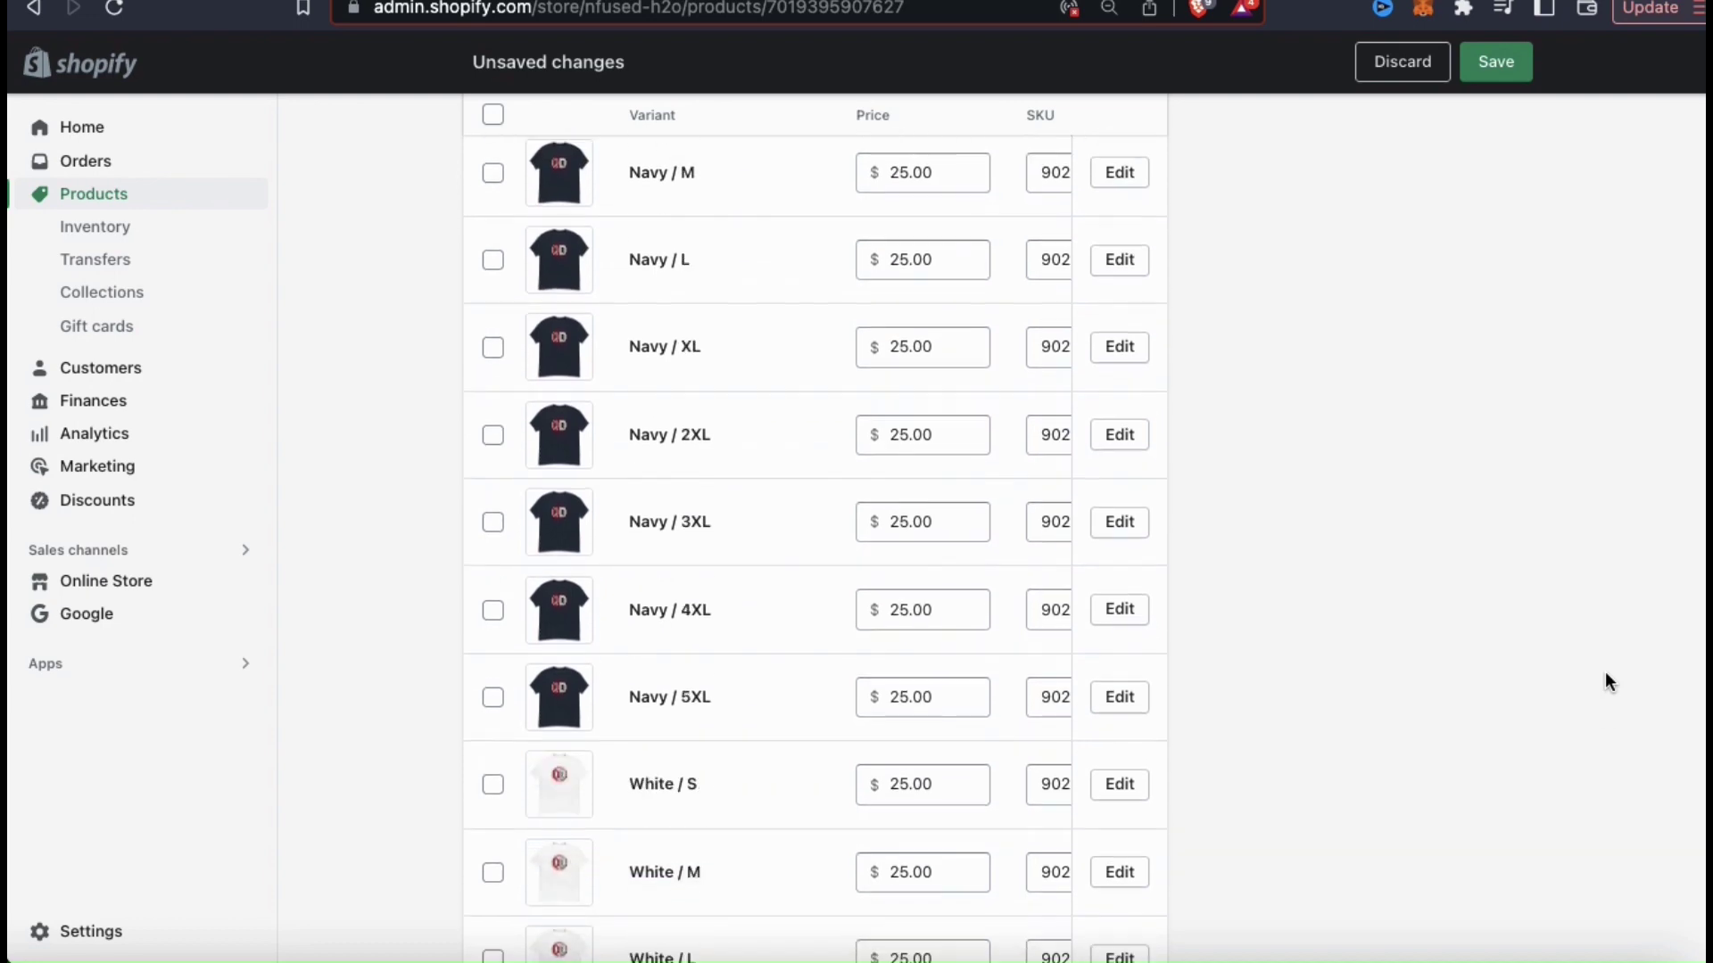
scroll(1605, 675, down, 5)
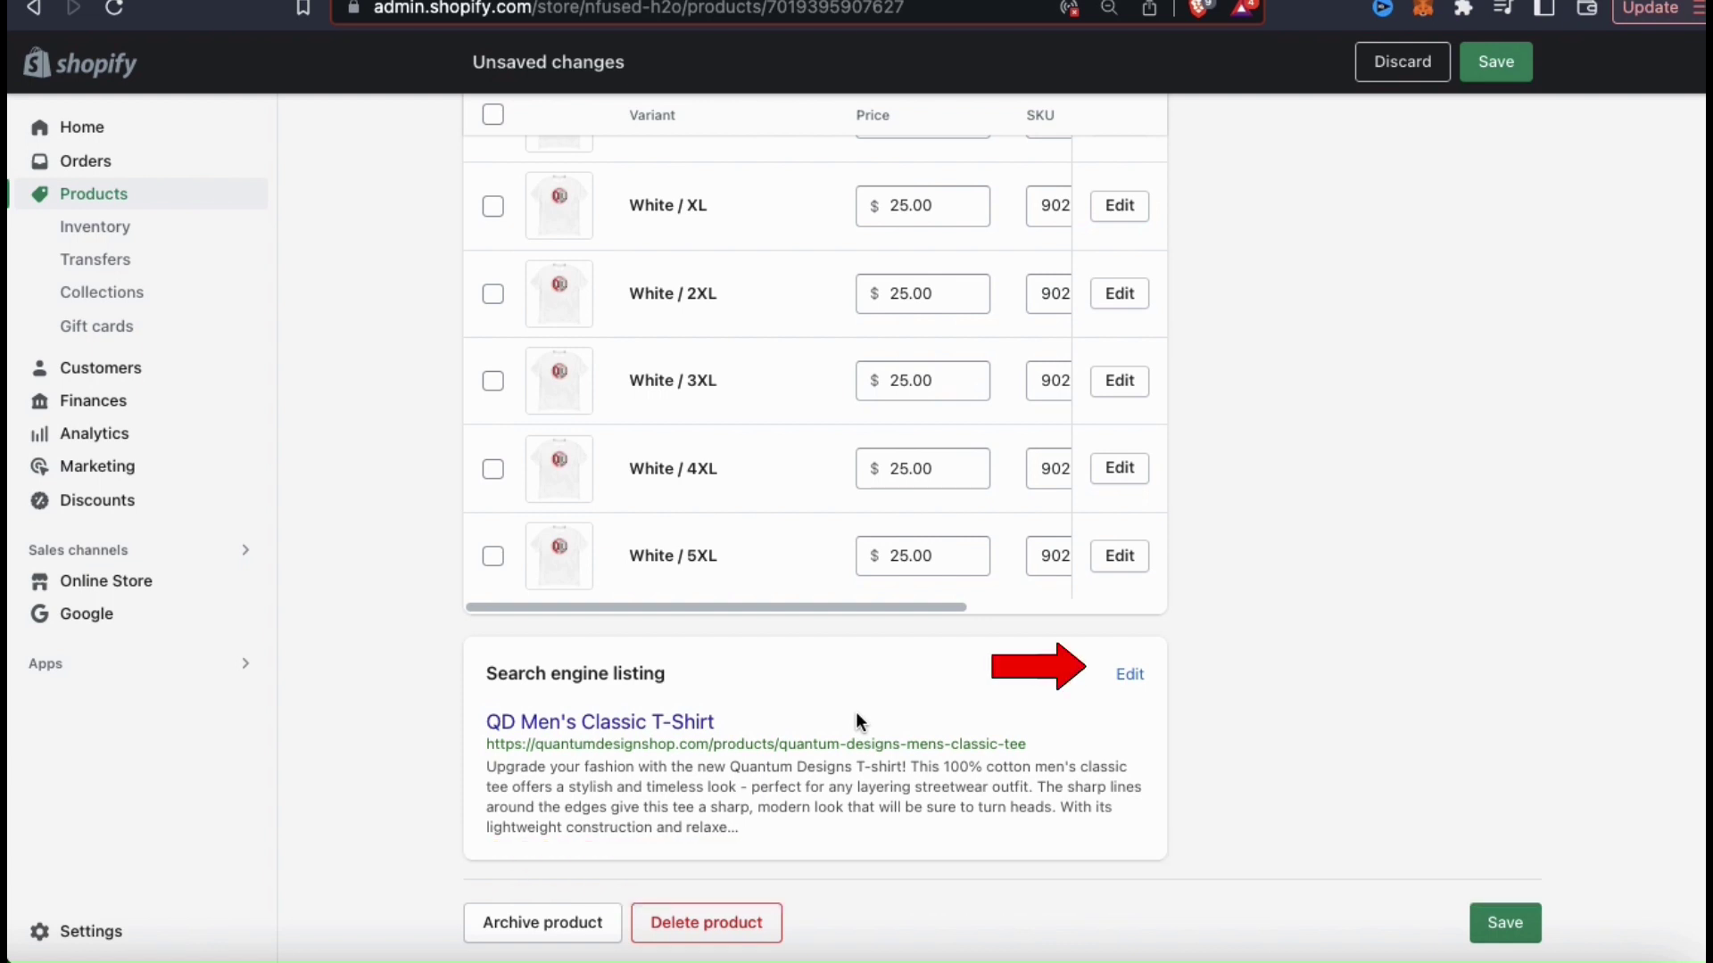
click(1115, 678)
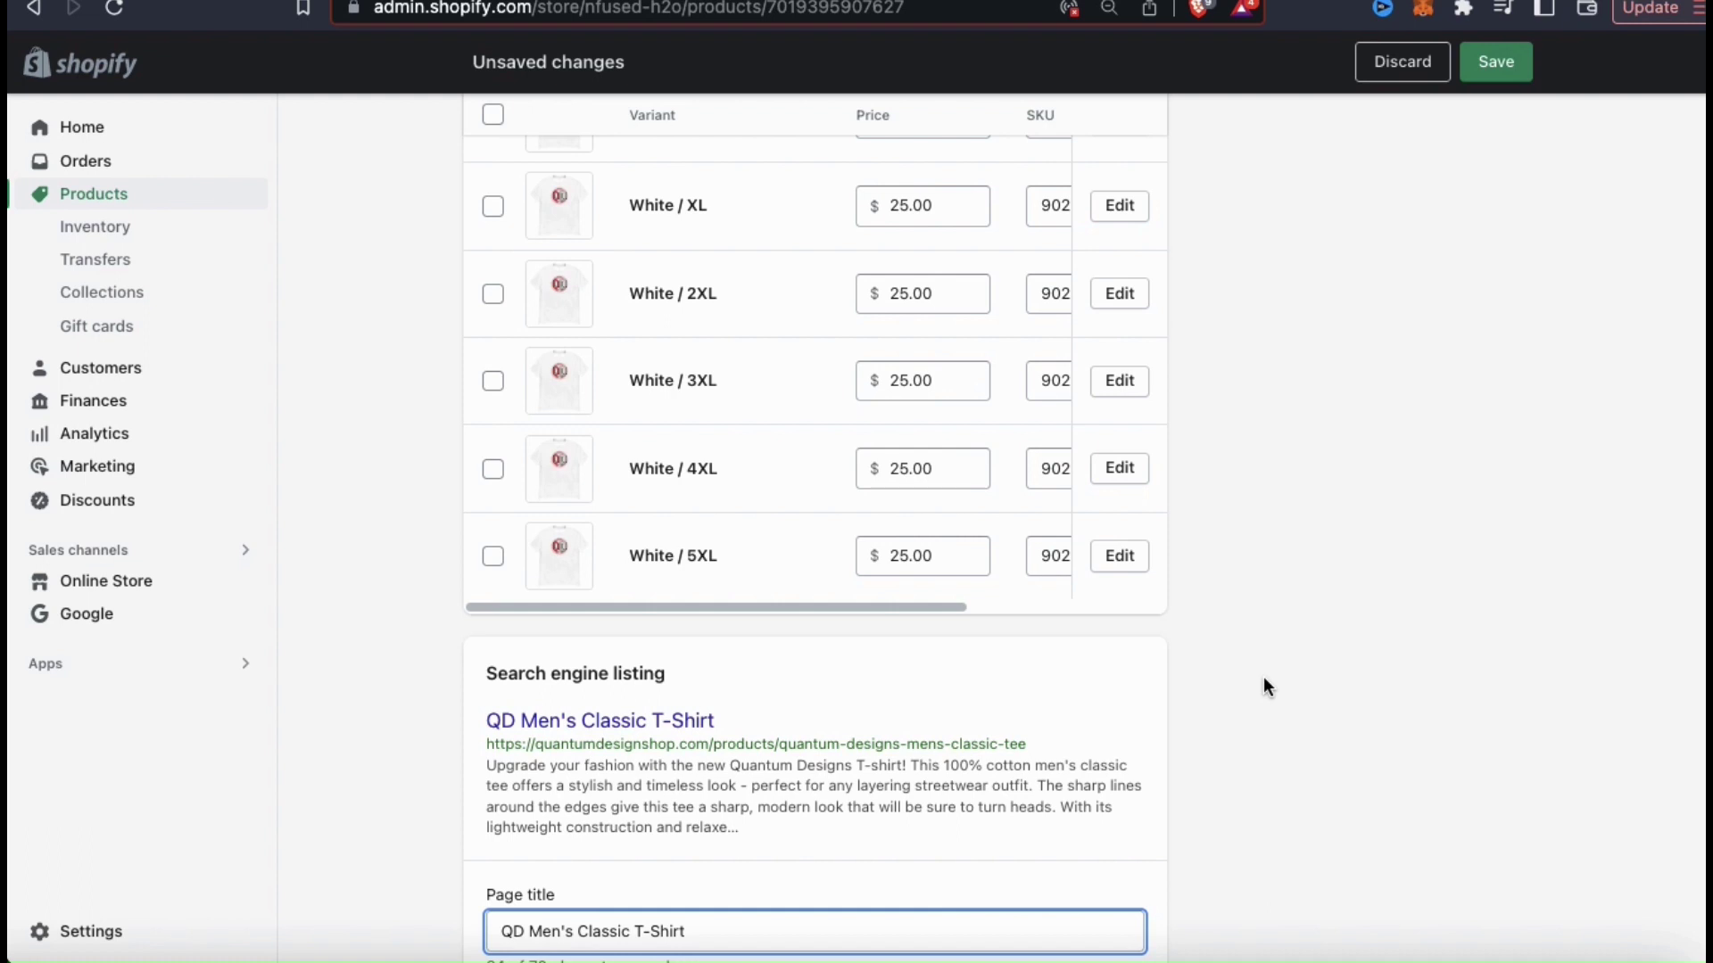
scroll(1263, 678, down, 5)
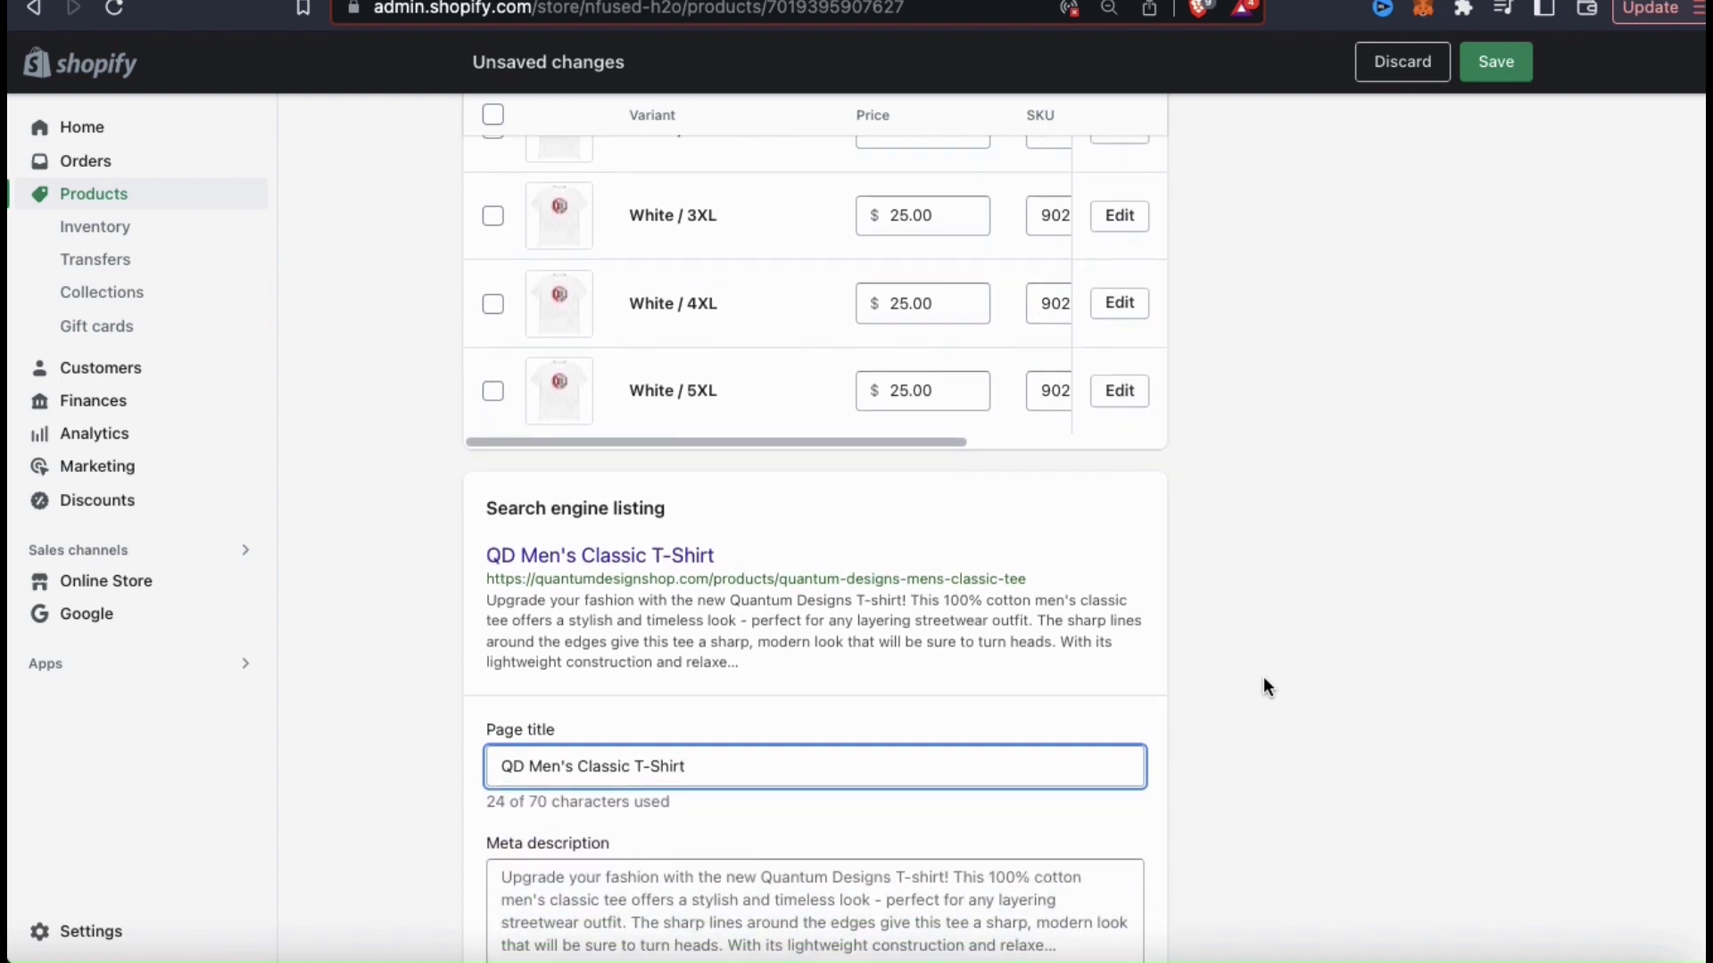
scroll(1263, 678, down, 2)
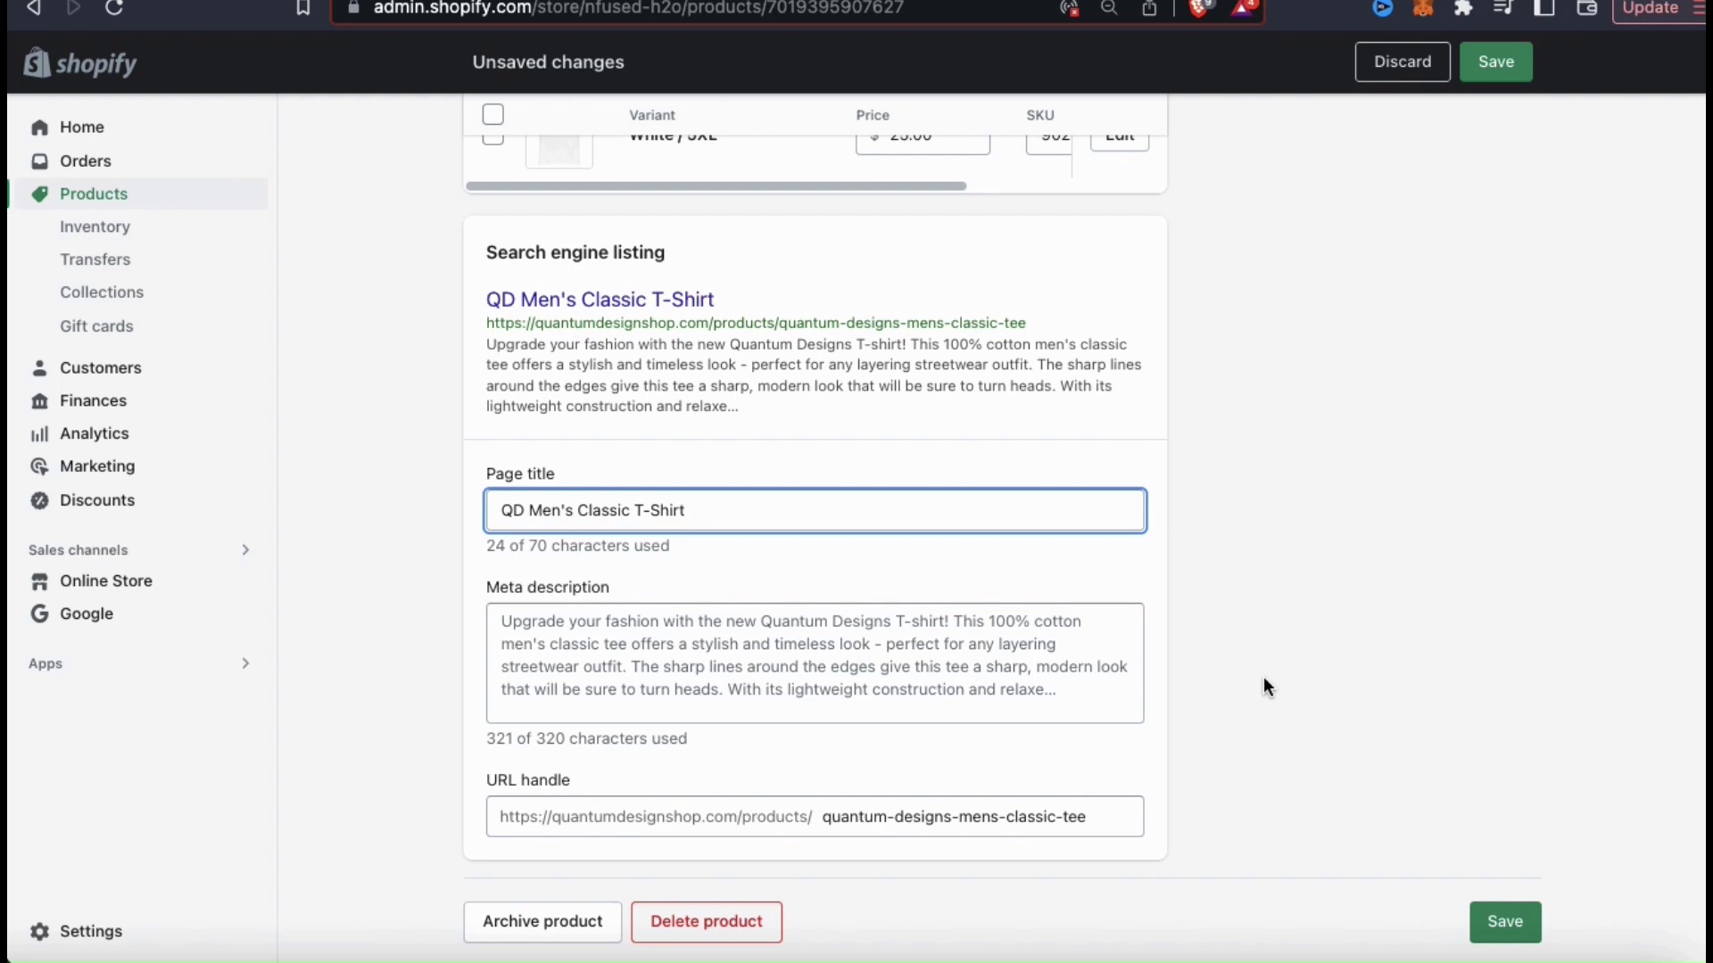
triple_click(845, 516)
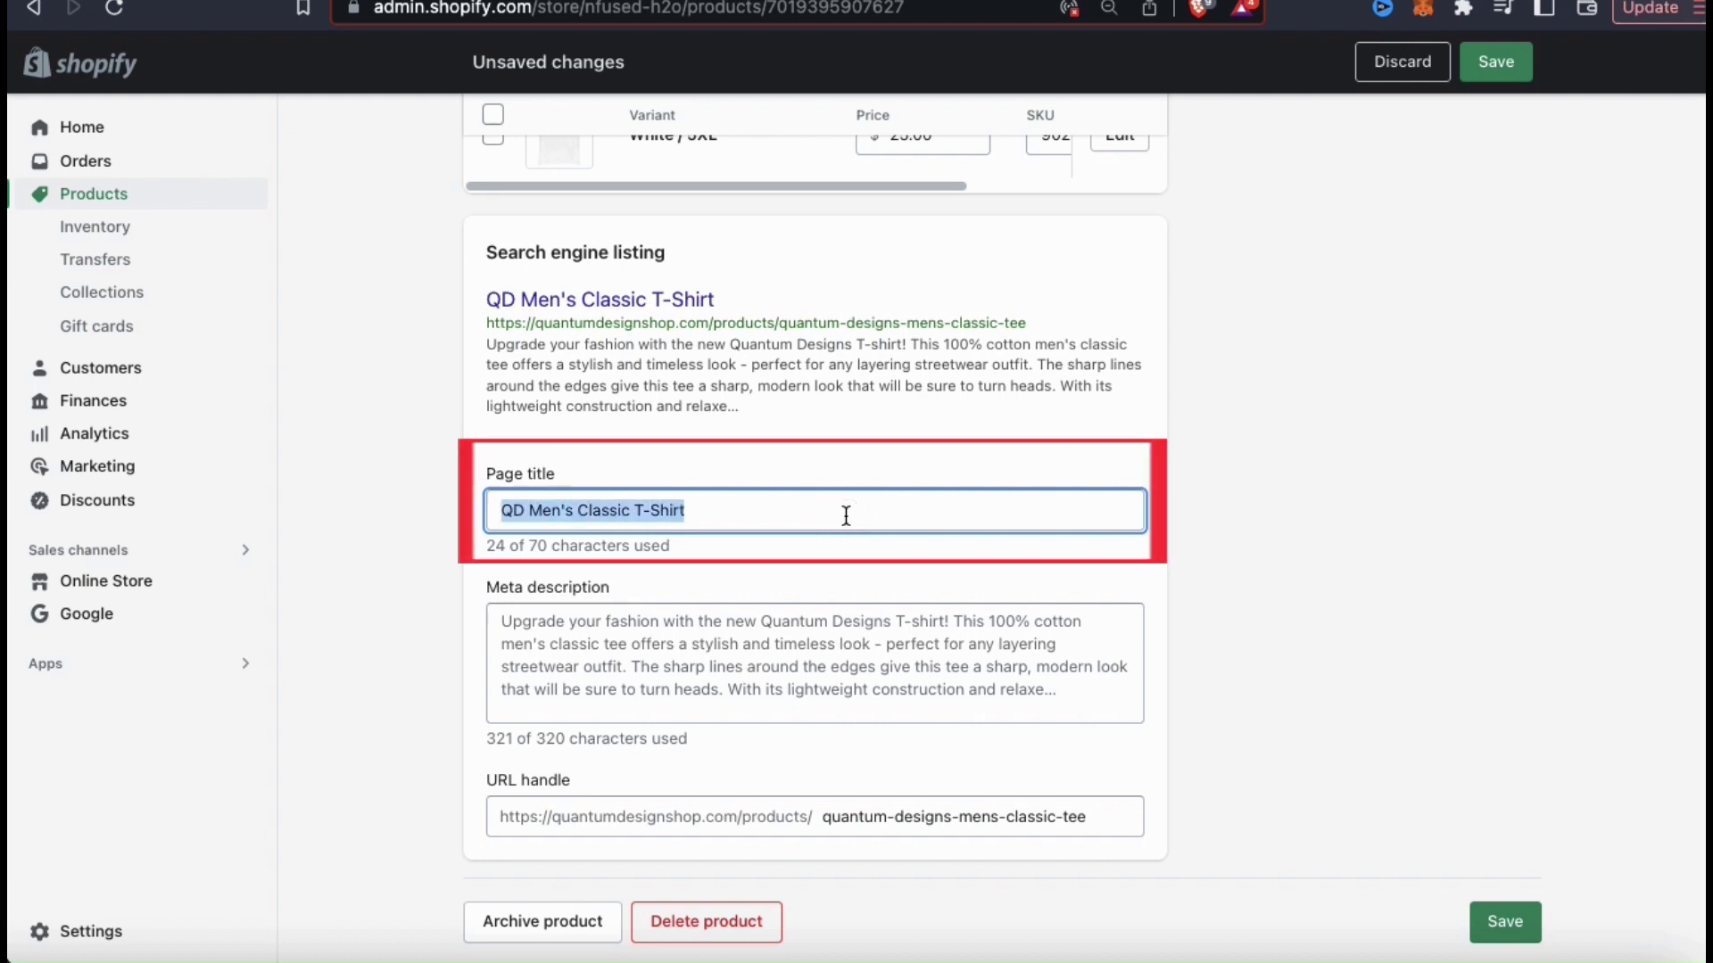
text(Qua)
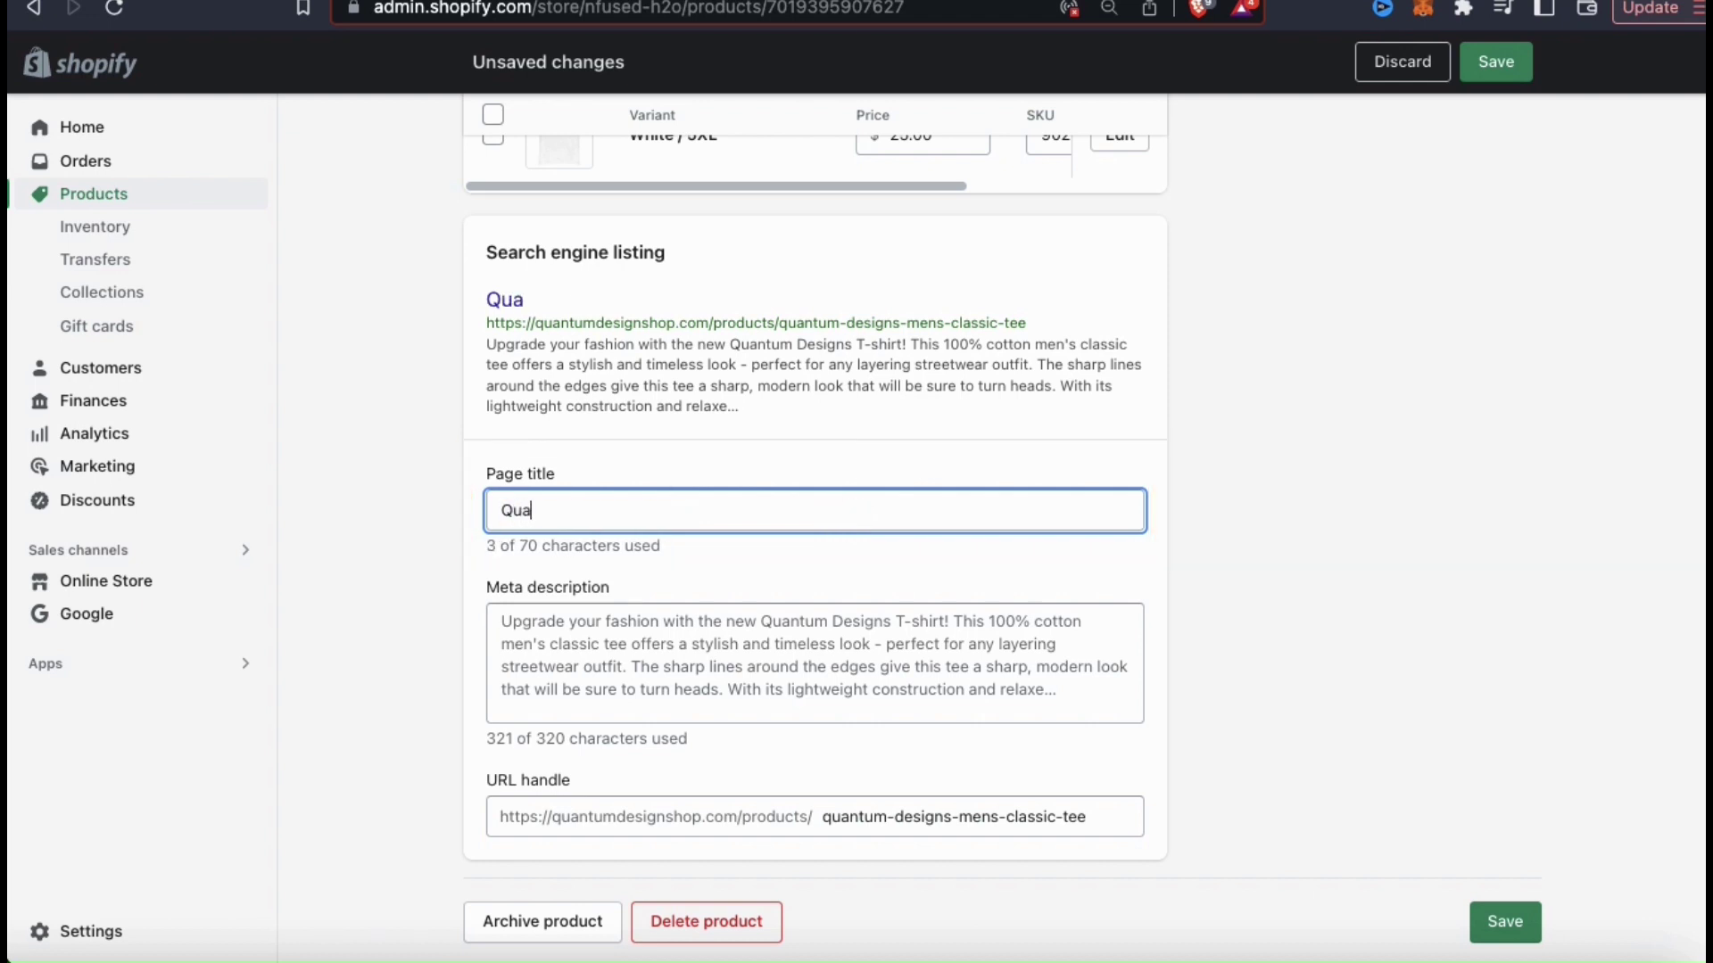
text(ntum Designs Me)
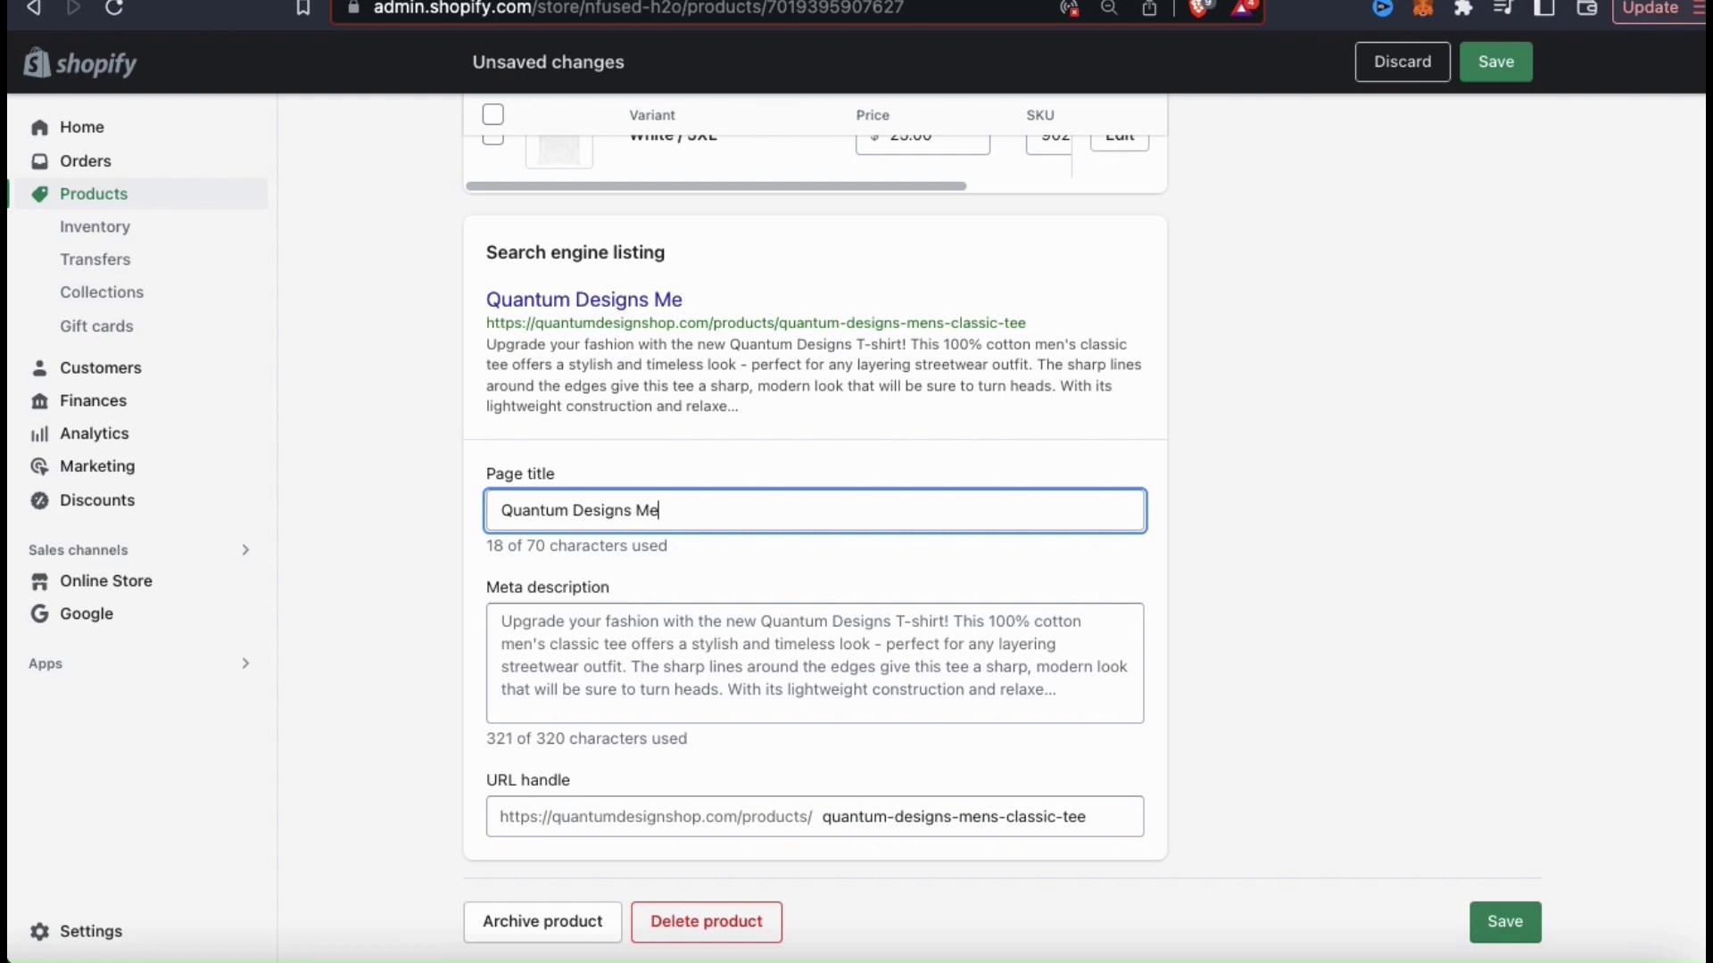
text(n's Classic )
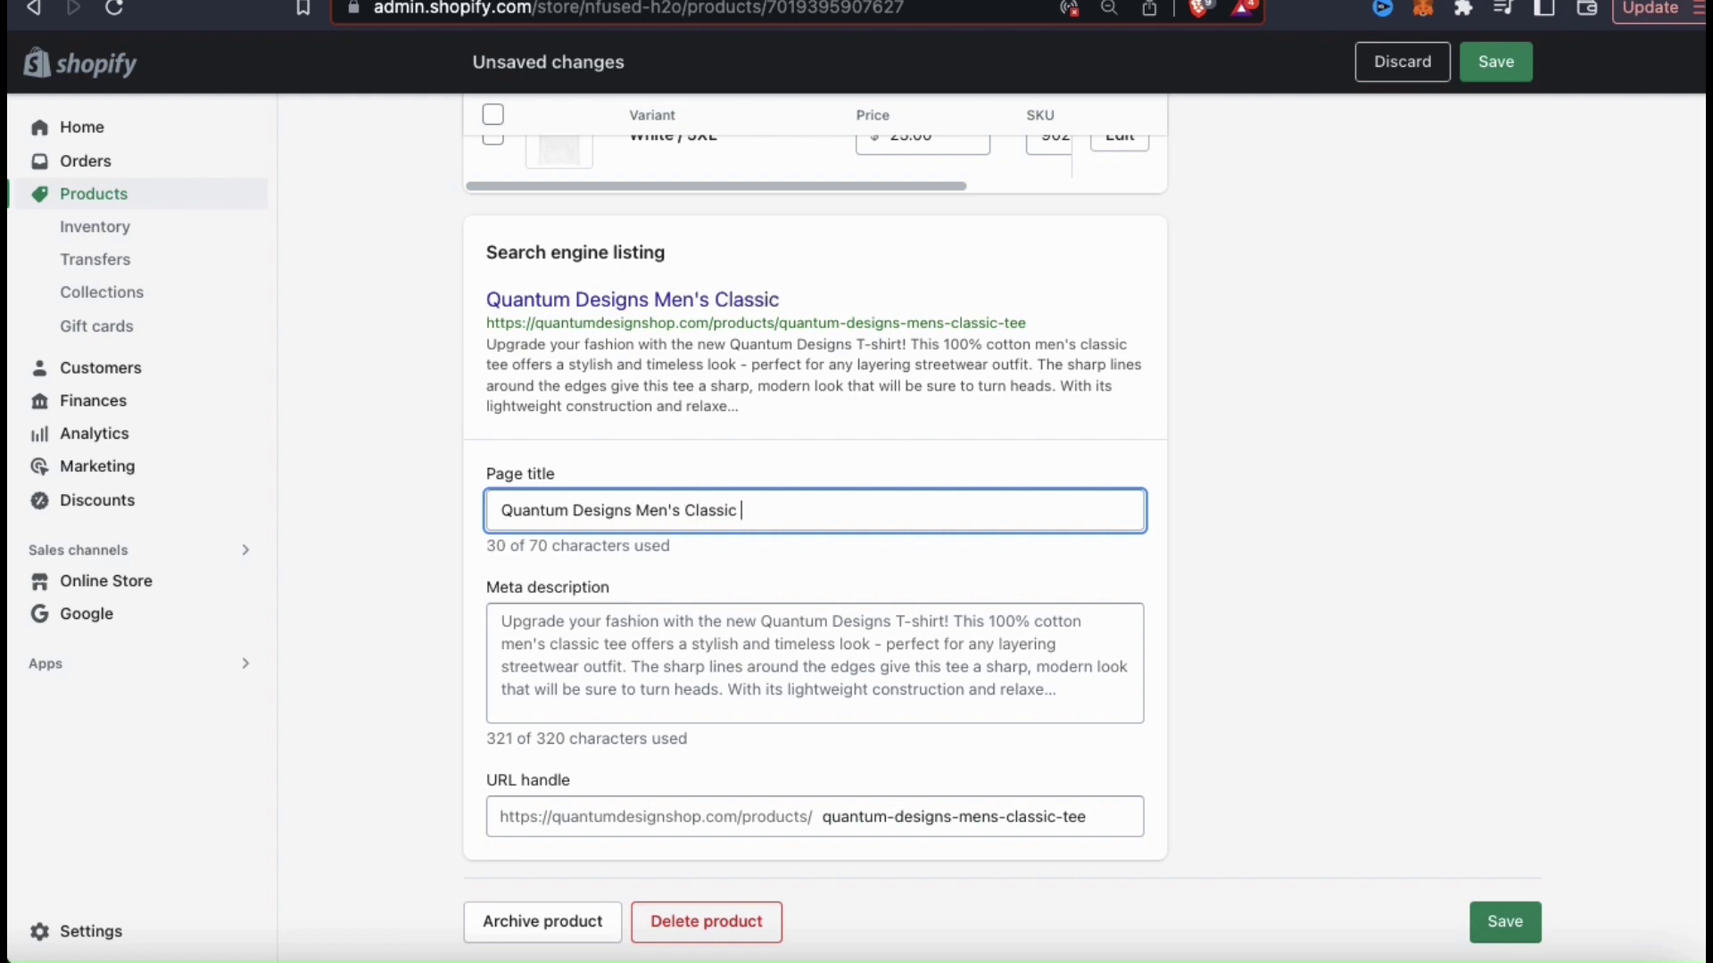
text(T-Shirt)
click(1093, 564)
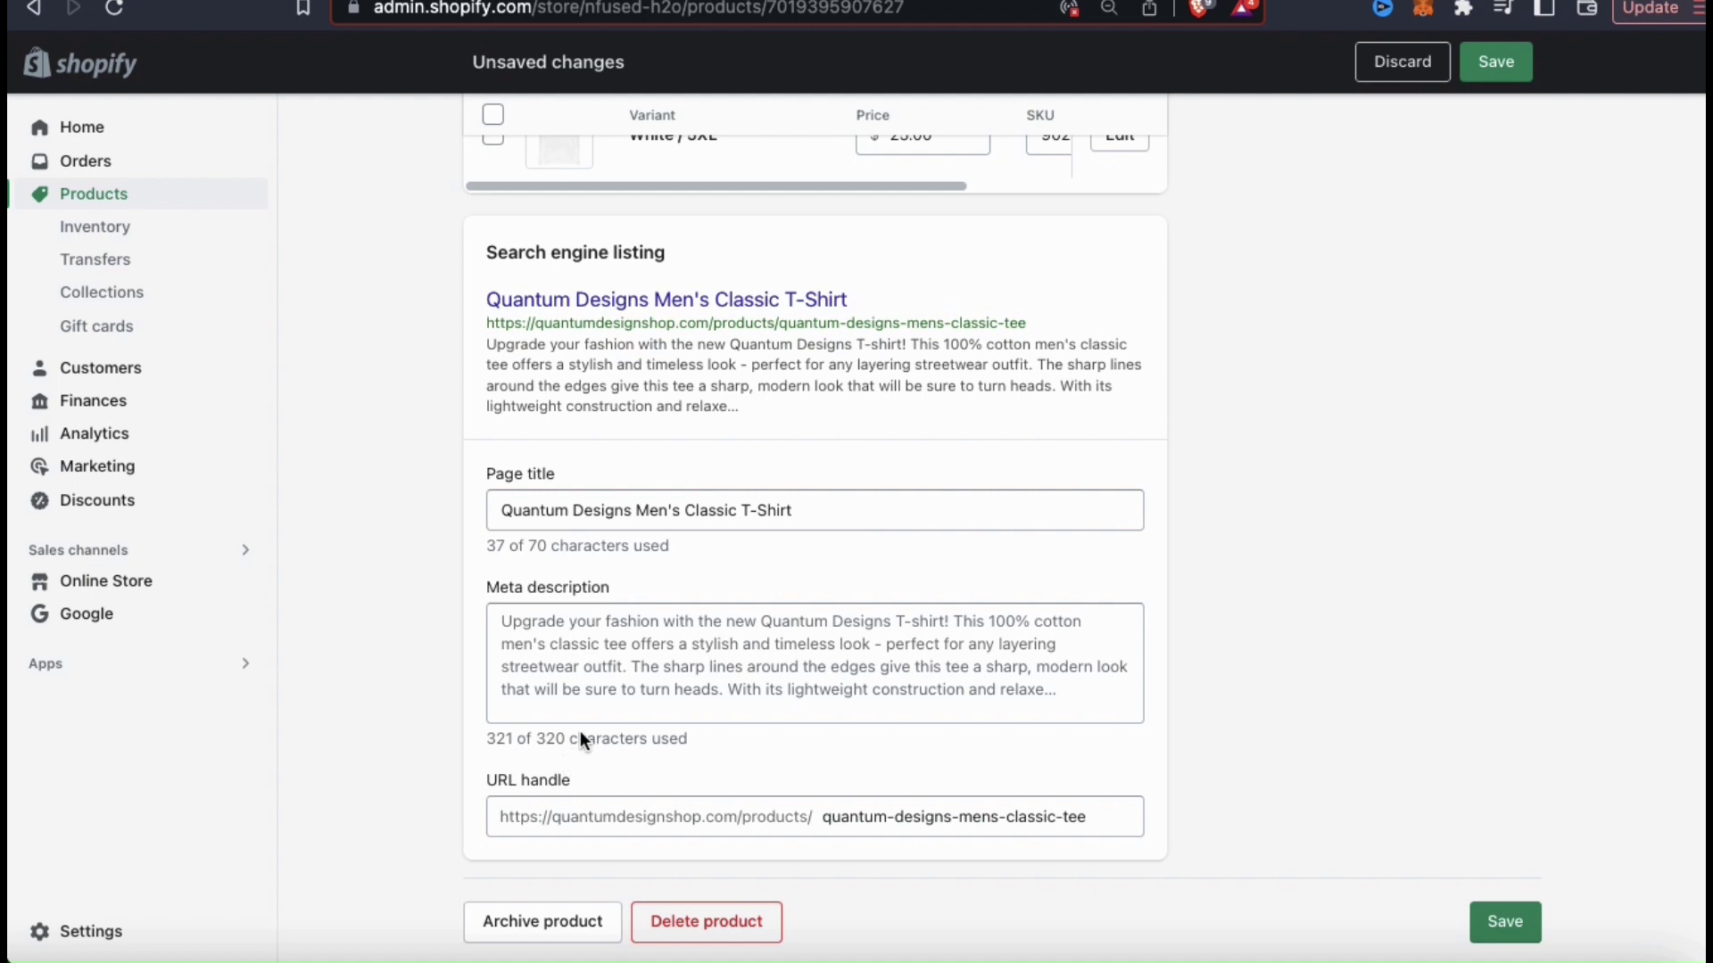
Step: Replace the meta description with copy announcing the new Men's Classic Tee by Quantum Designs, ending with "stay comfortable while looking your best!"
click(614, 681)
key(super+v)
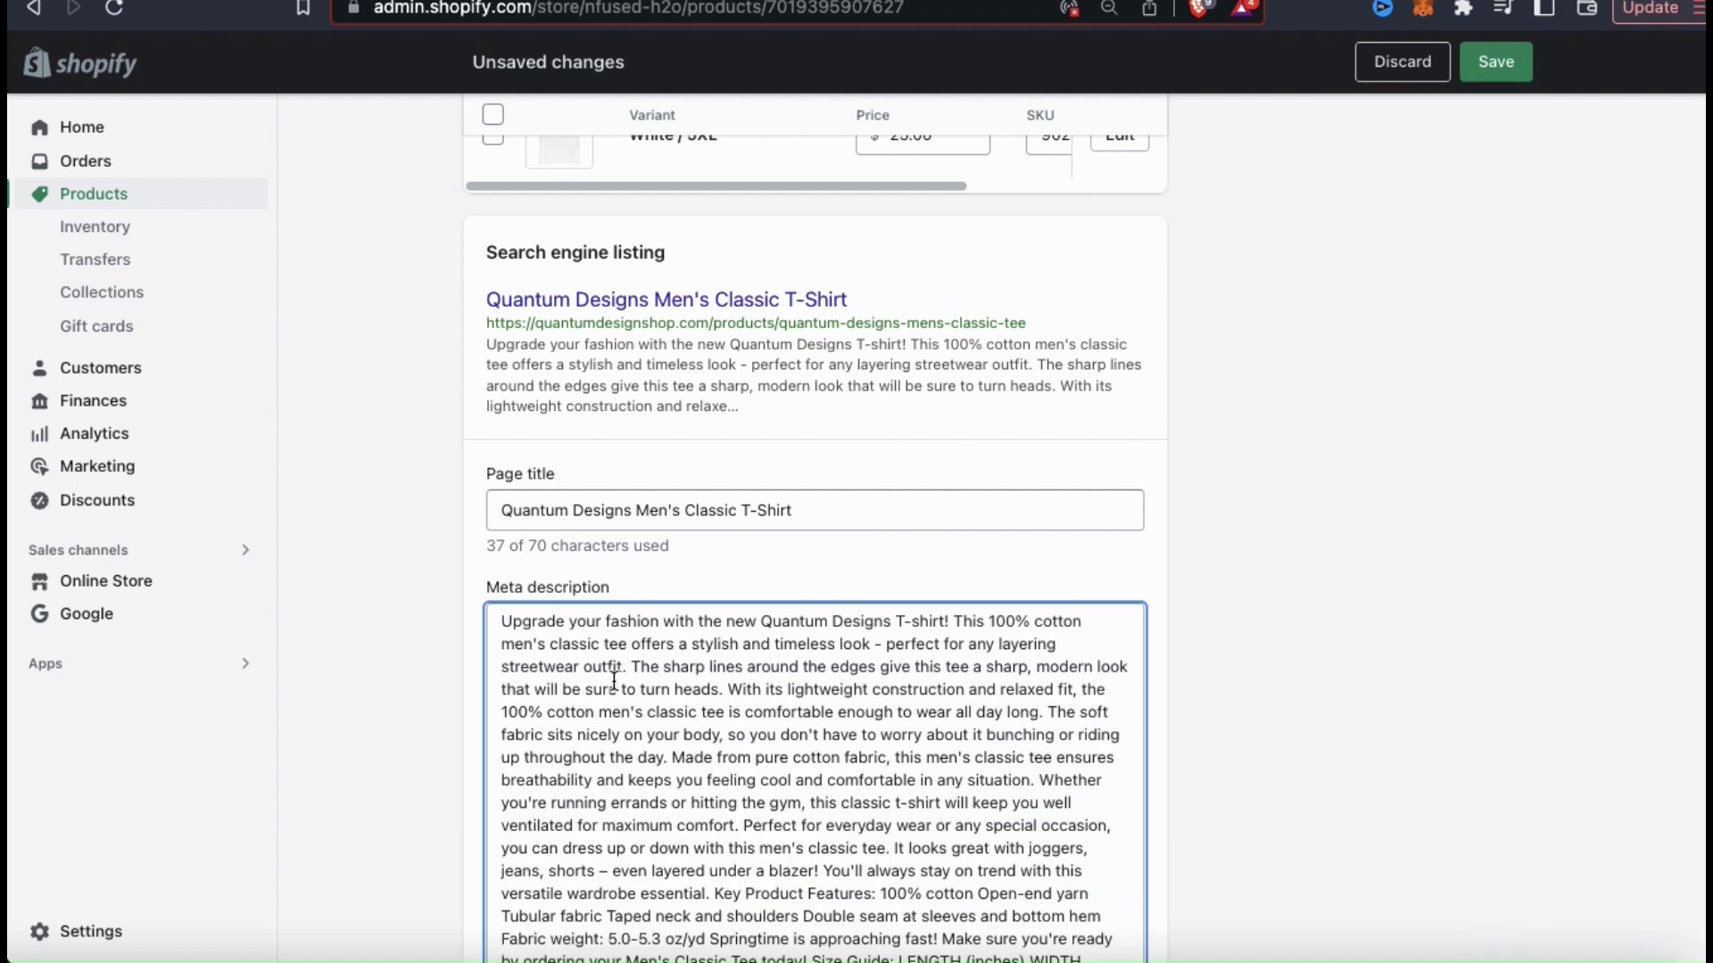
scroll(678, 714, down, 5)
drag(777, 788, 497, 270)
text(T)
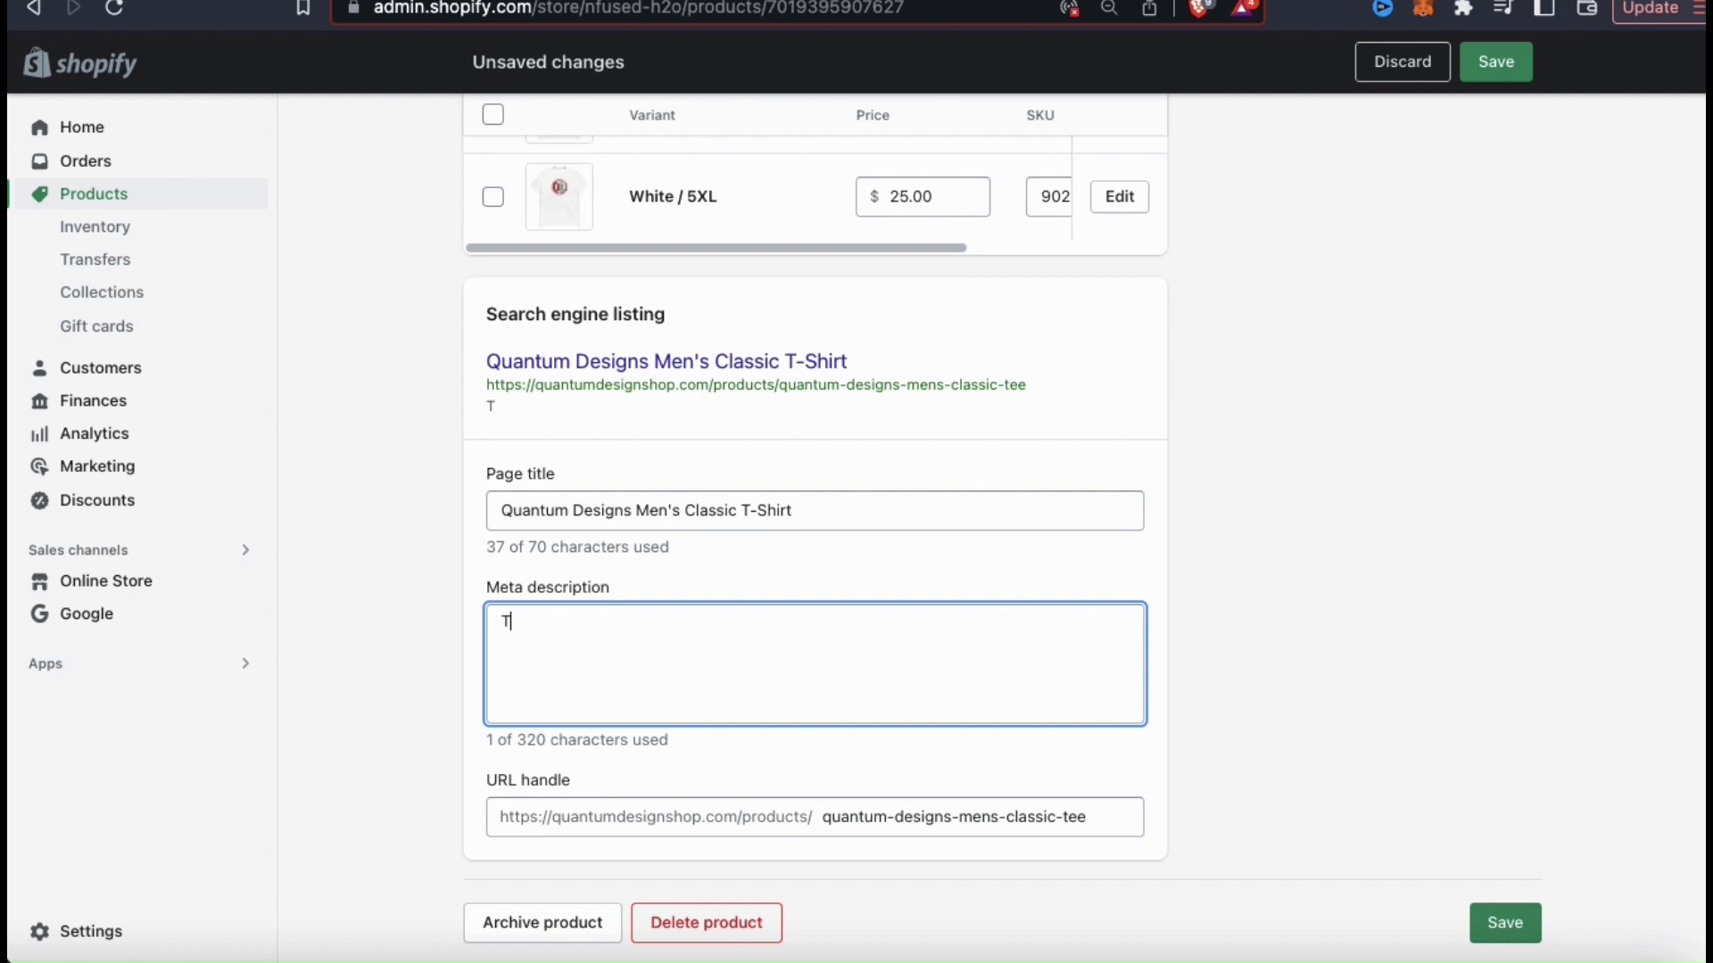
text(he new )
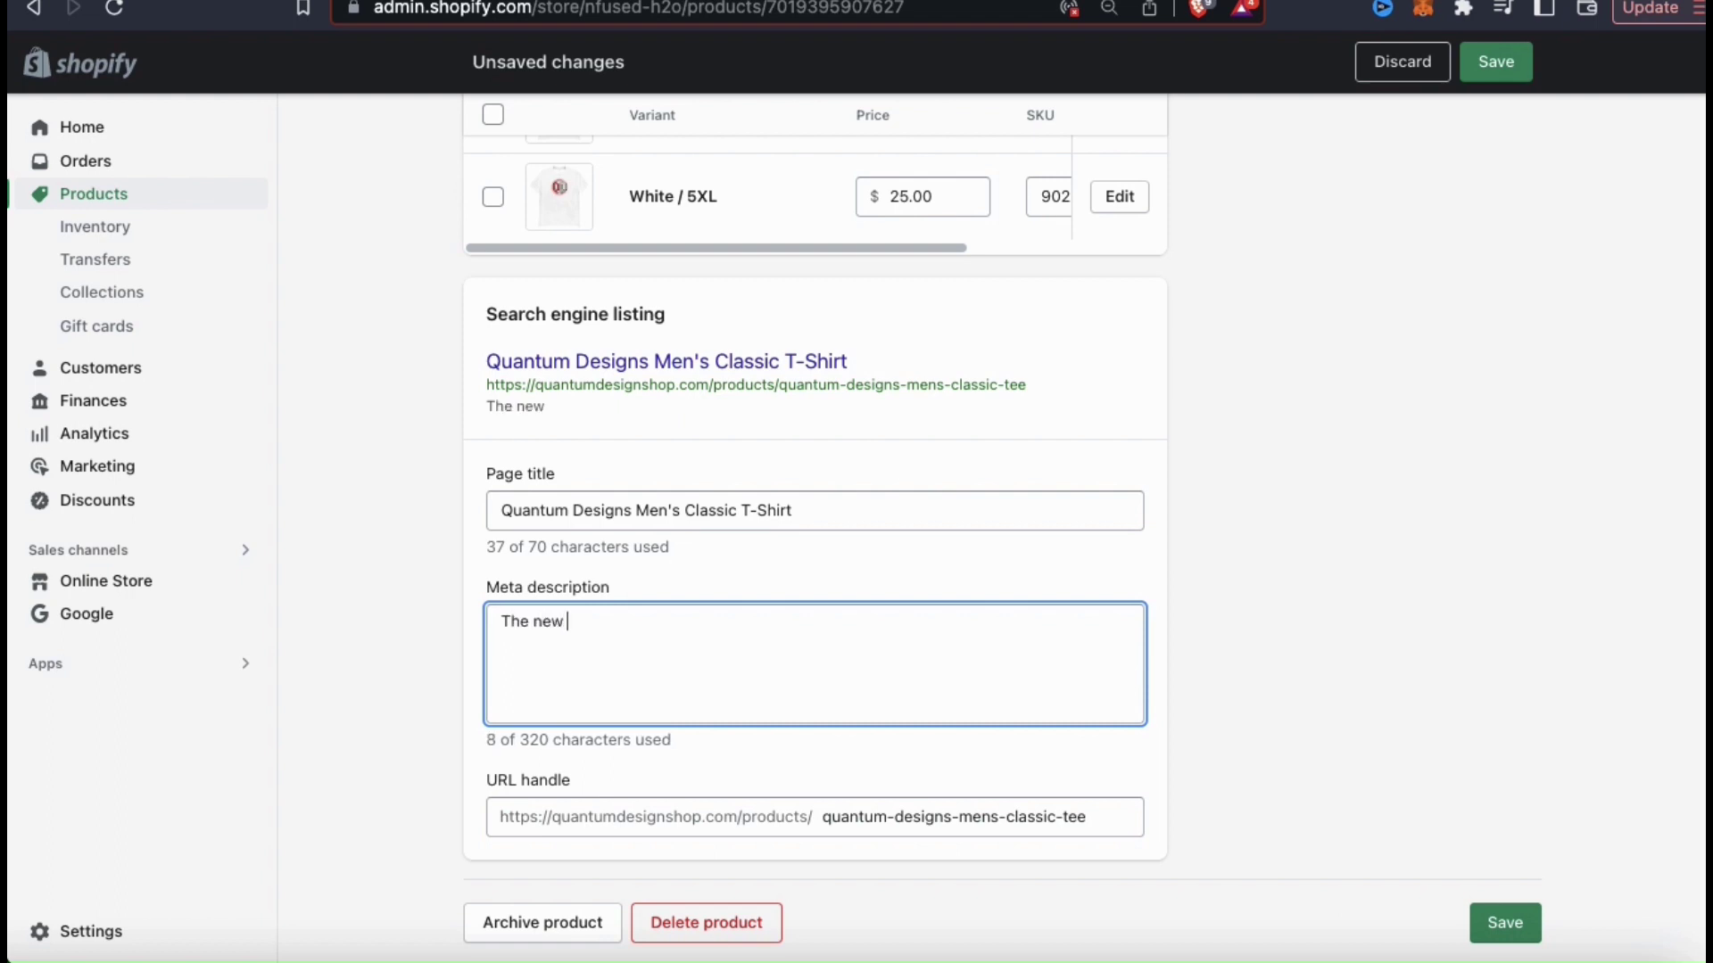
text(Men's Classic )
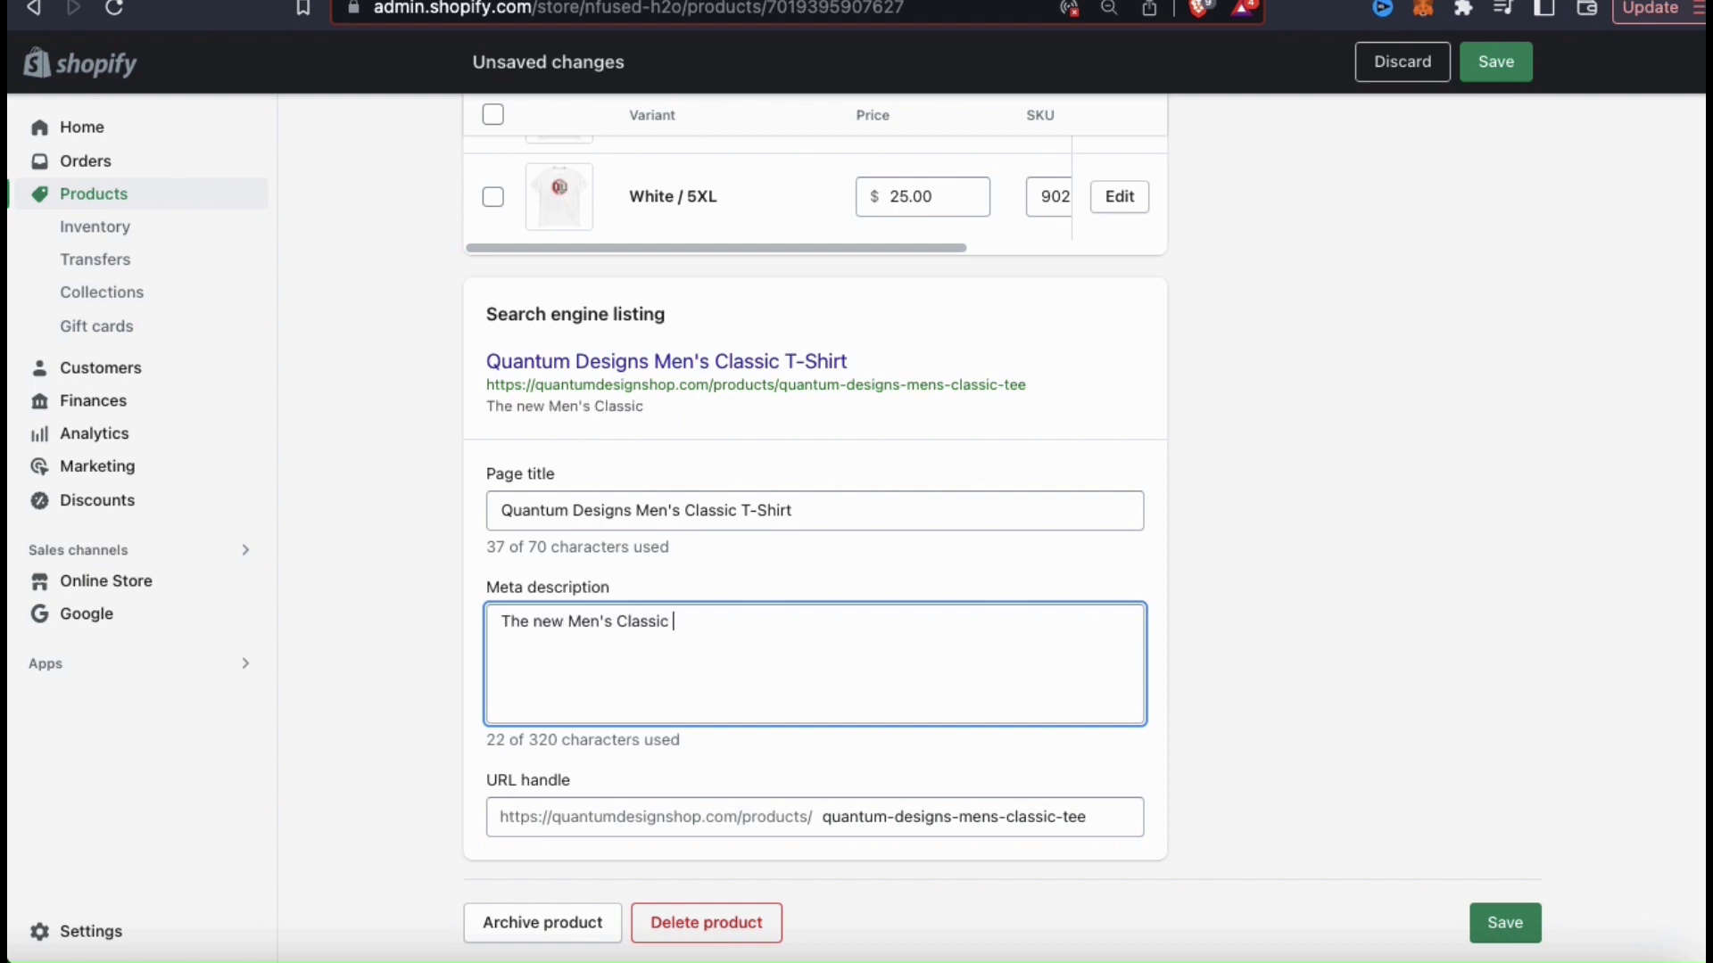
text(Tee by Quantum D)
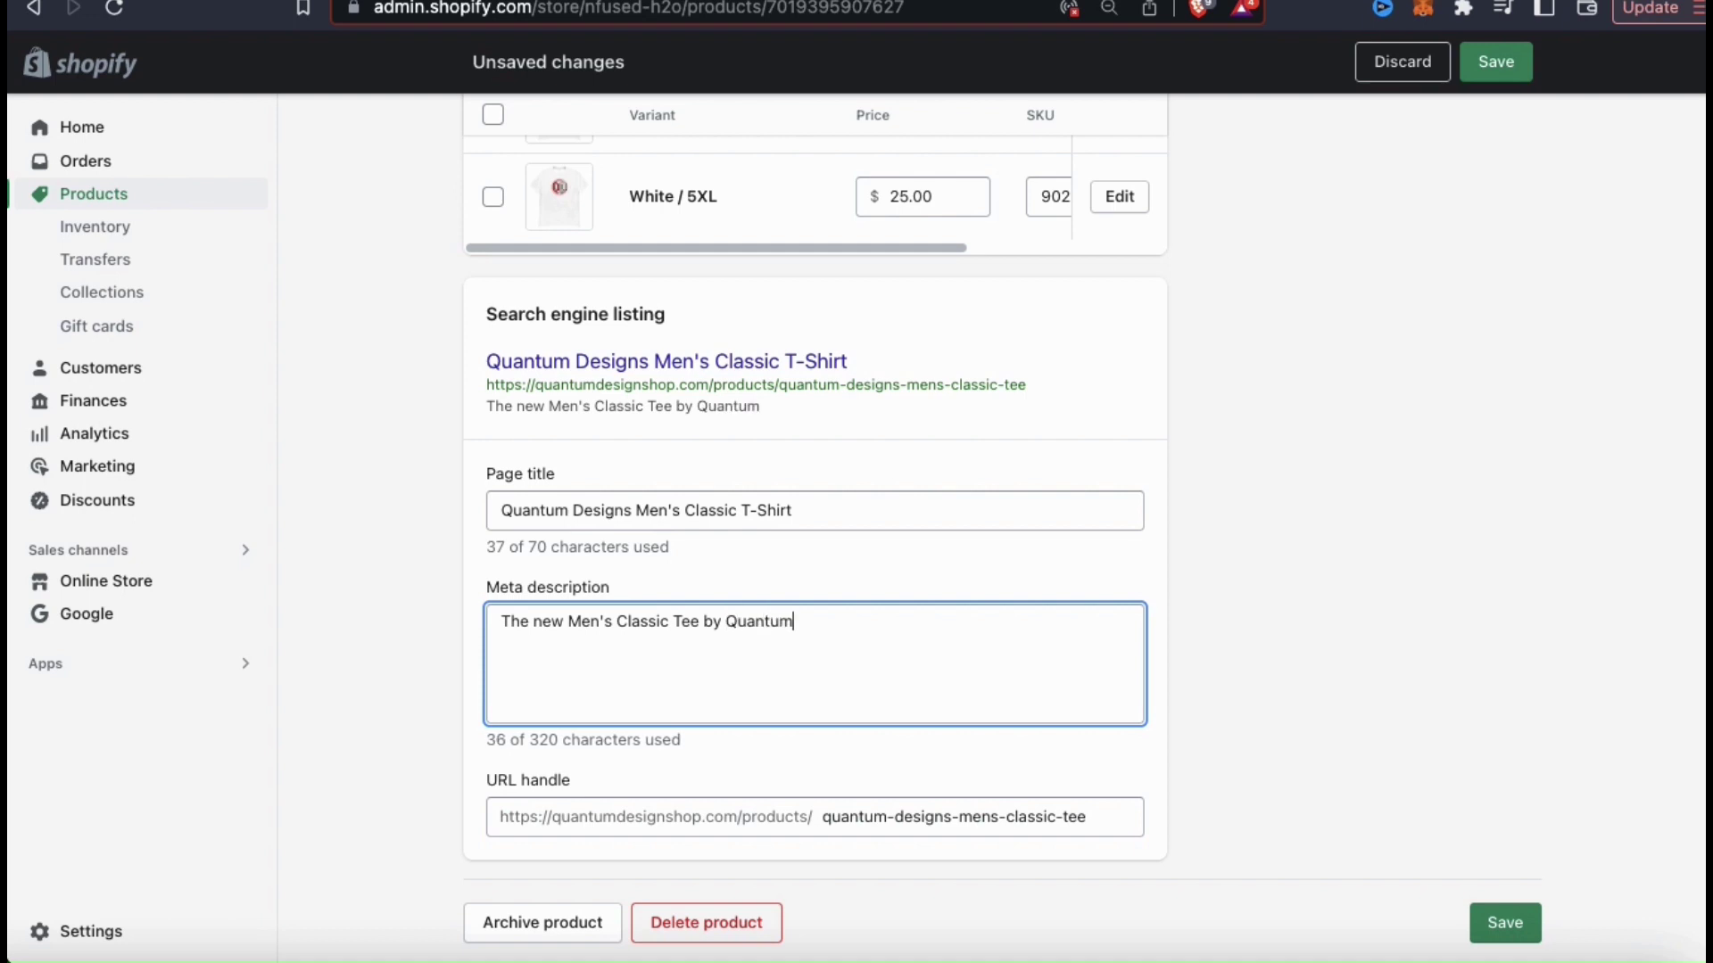
text(esig)
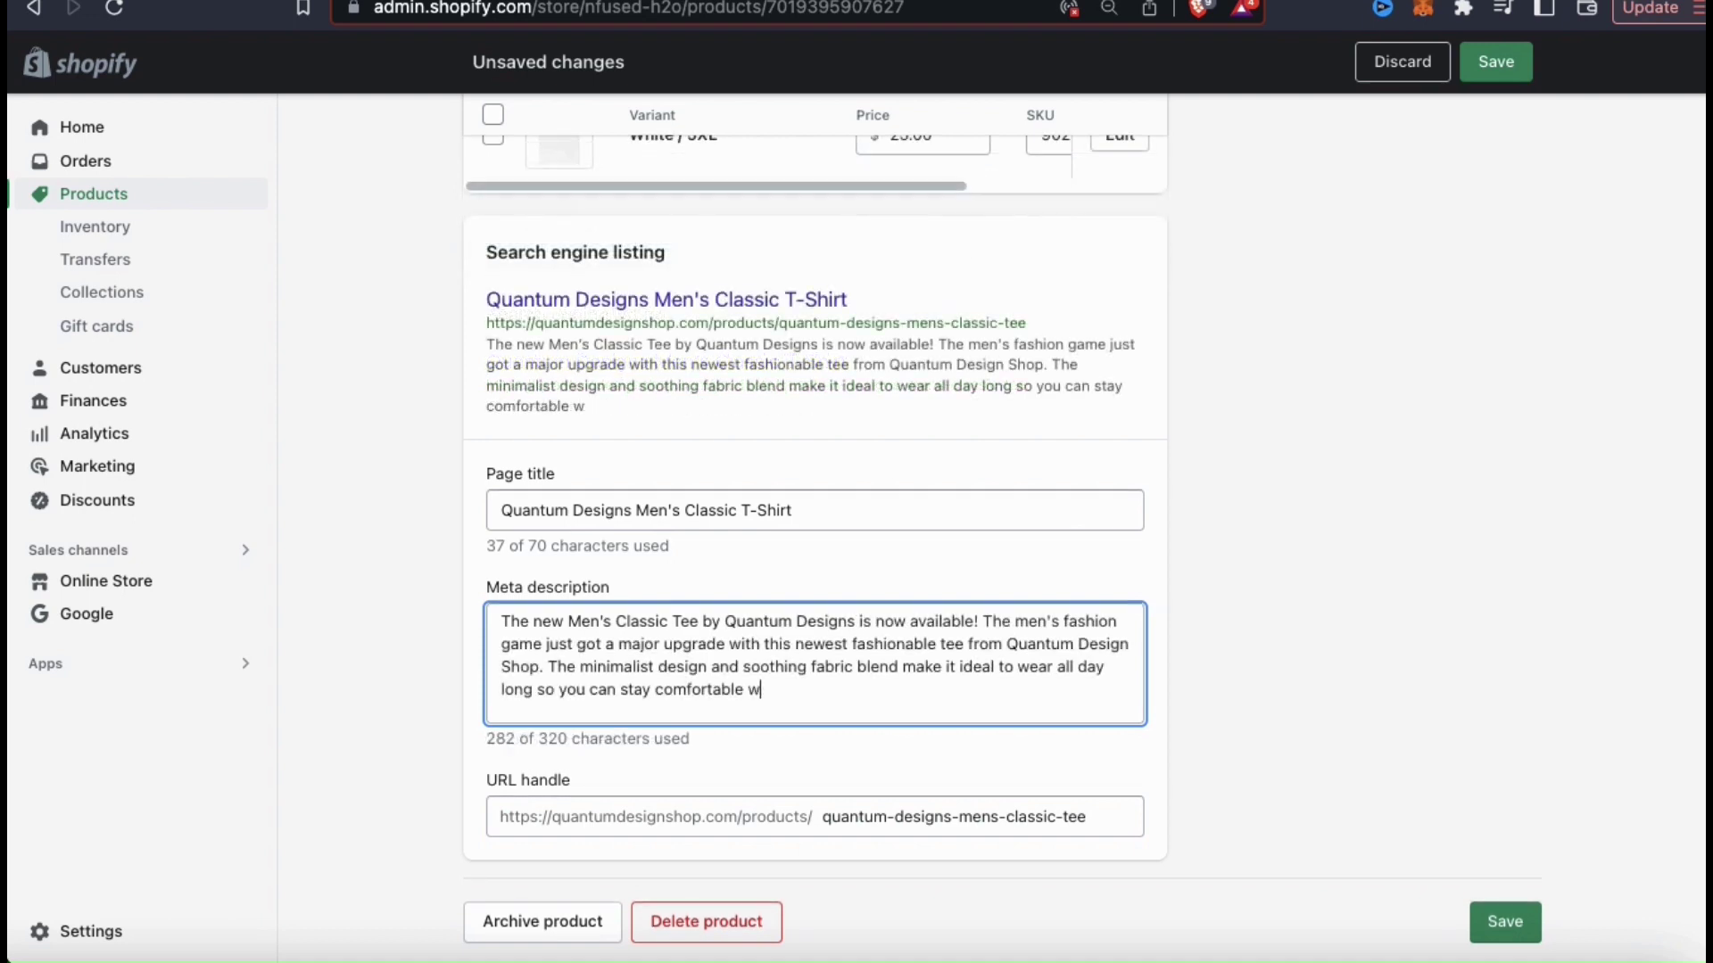
text(hile lookn)
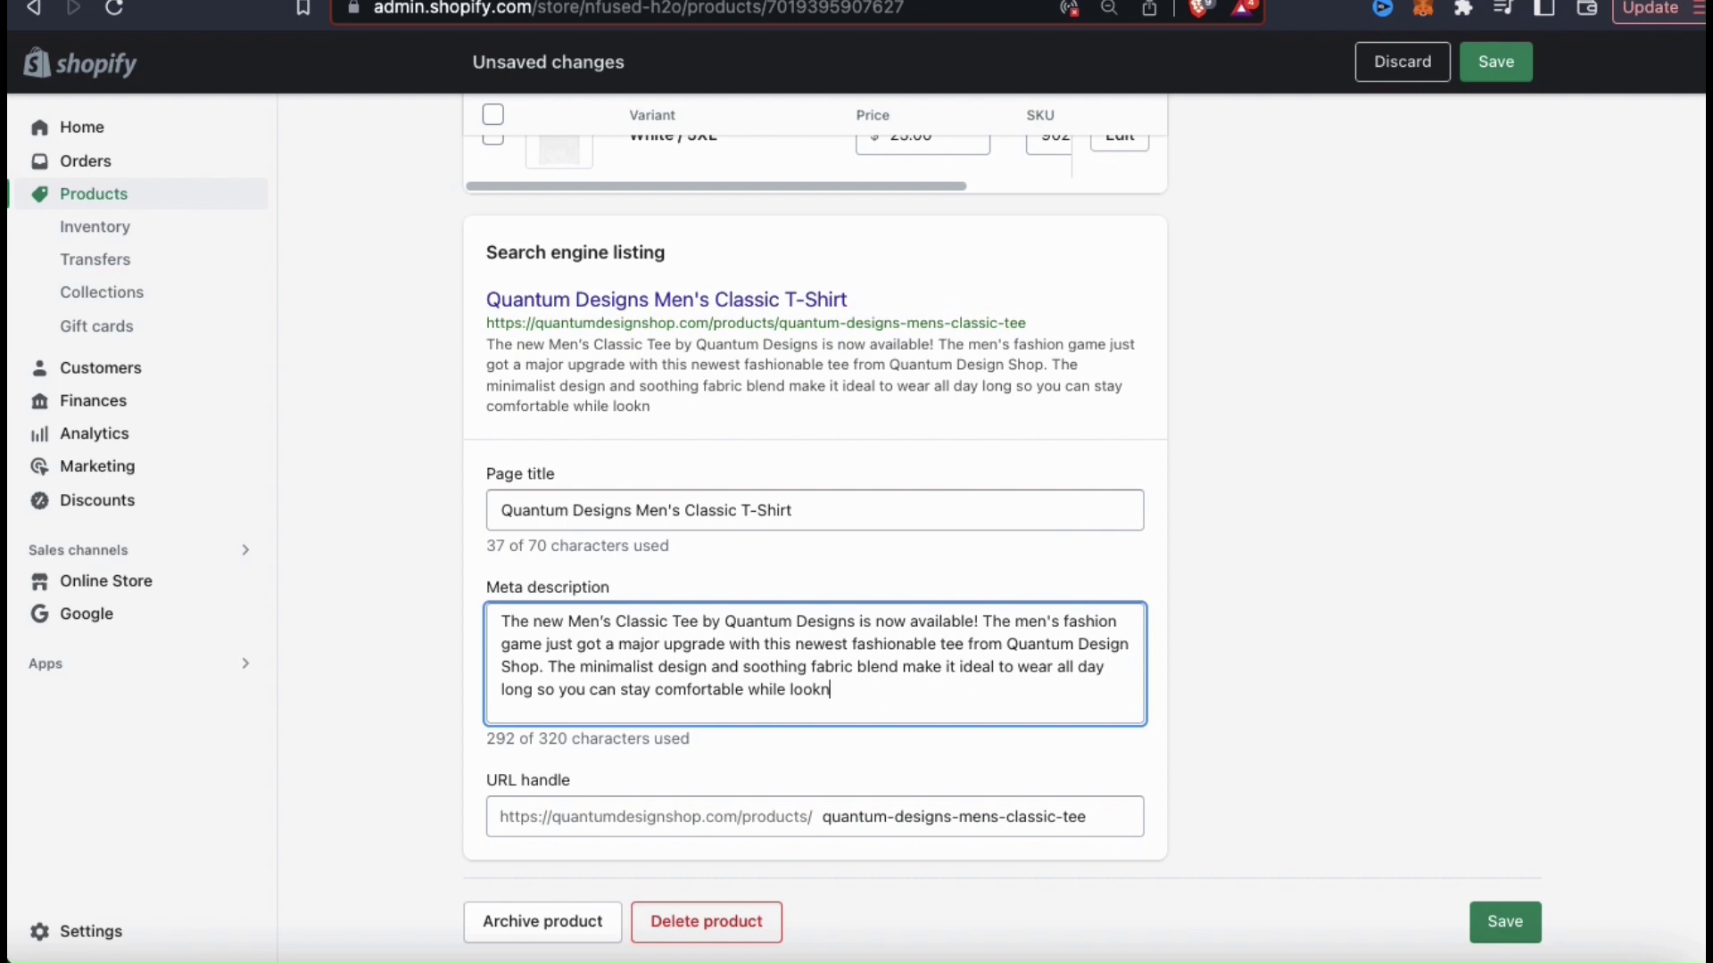
key(BackSpace)
text(ing your best!)
click(1196, 665)
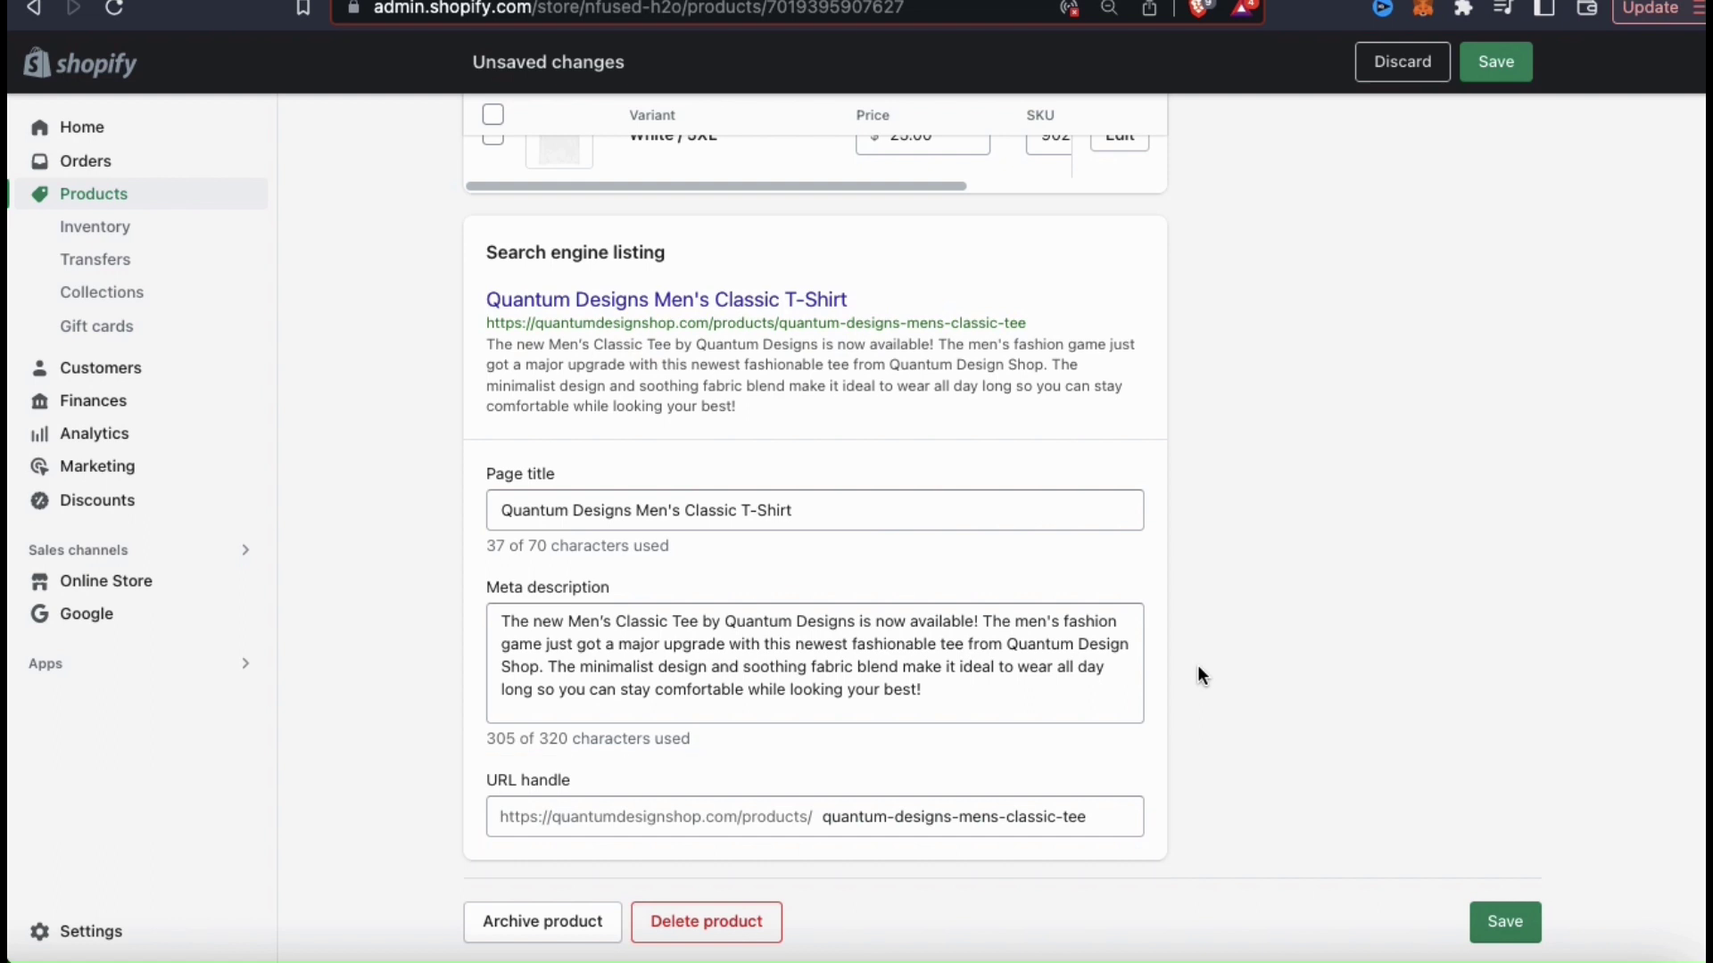
Step: Try changing the ending of the product's URL handle from "tee" to "shirt" and undo the edit
click(1103, 816)
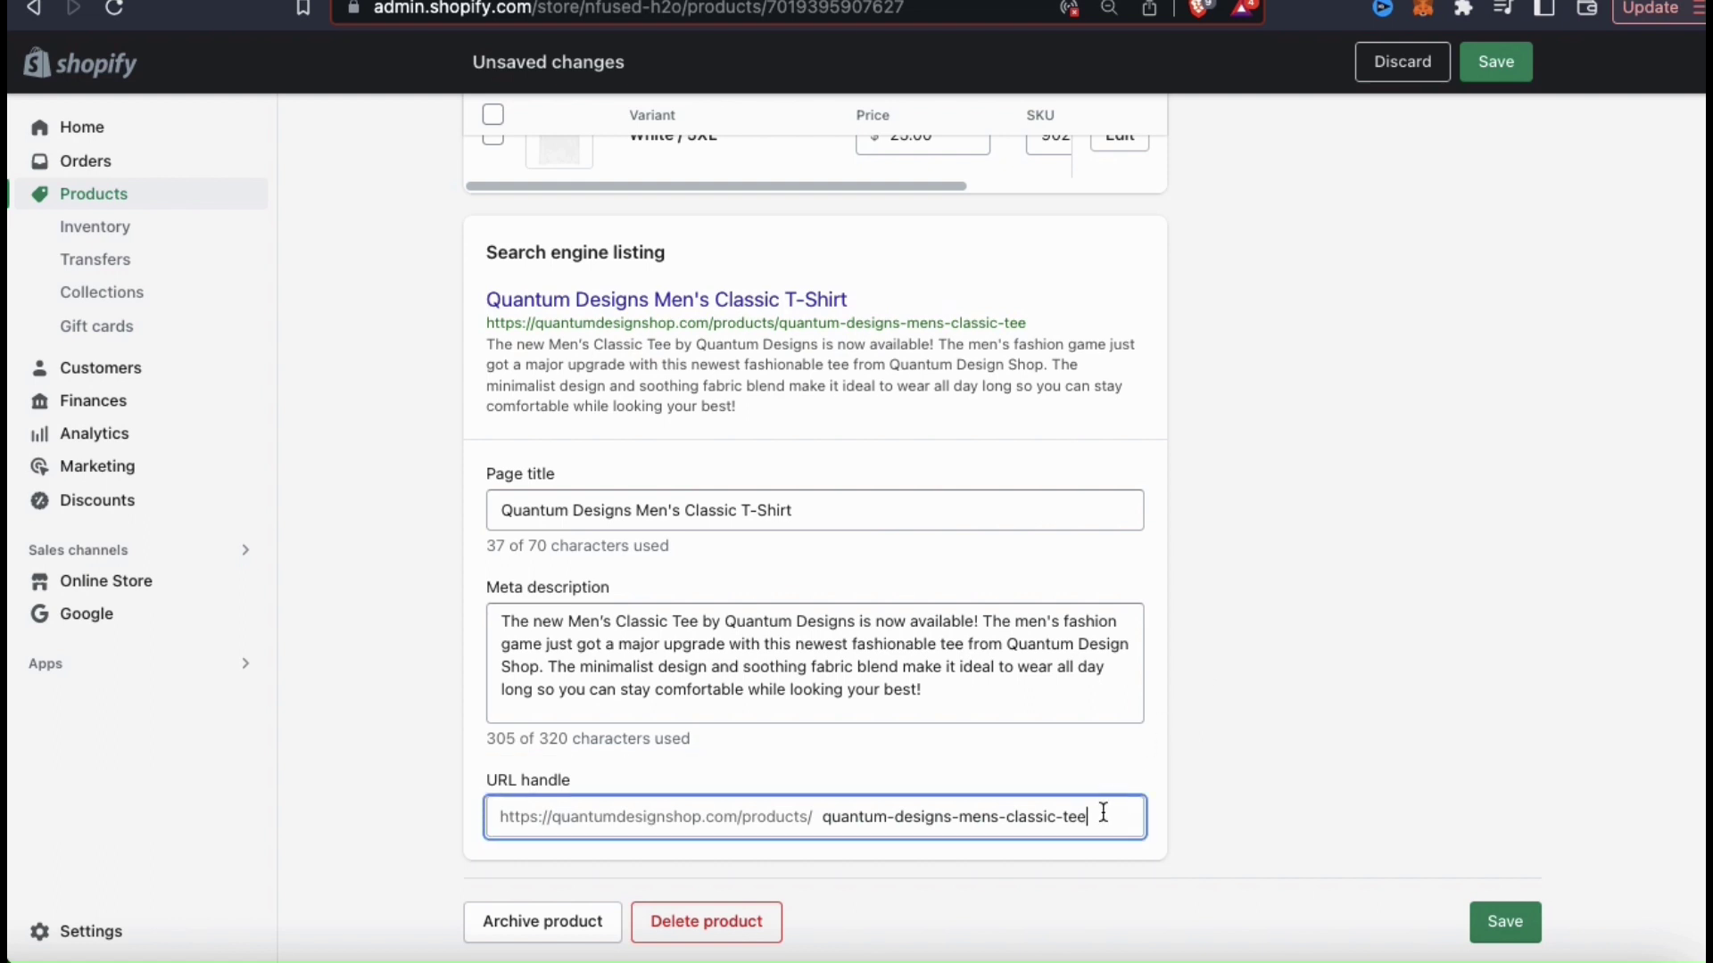
drag(1104, 811, 1070, 812)
text(shirt)
key(super+z)
click(1320, 824)
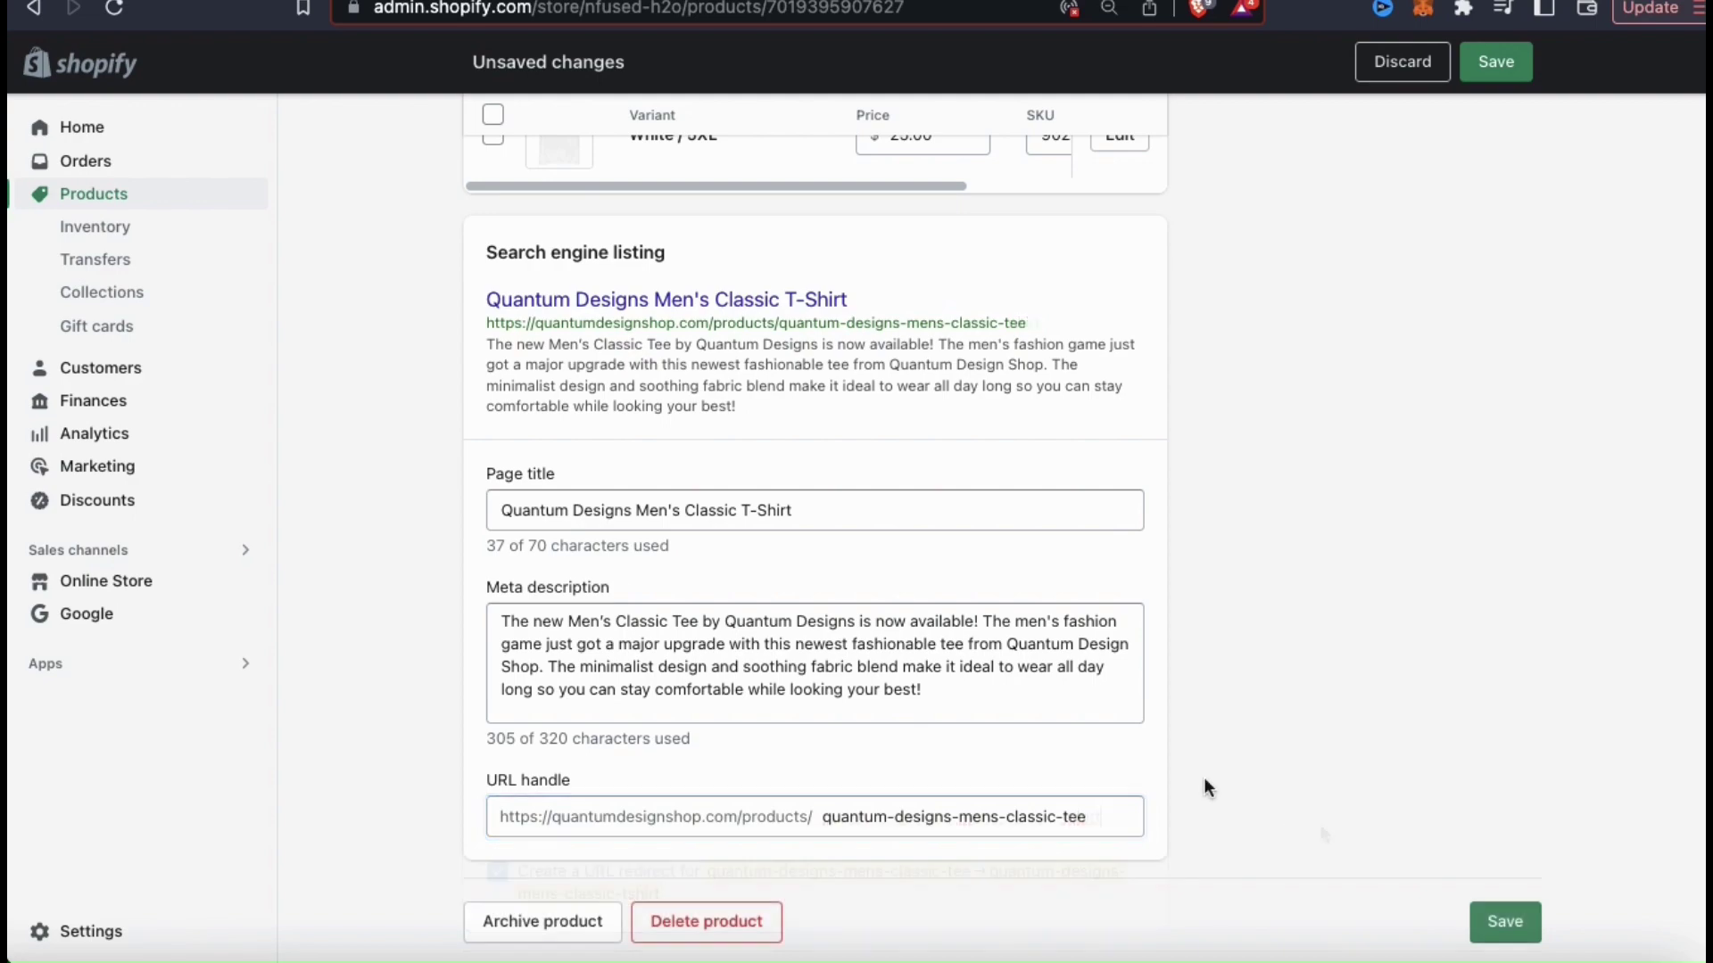
Step: Save all pending changes to the QD Men's Classic T-Shirt product
scroll(1205, 783, up, 20)
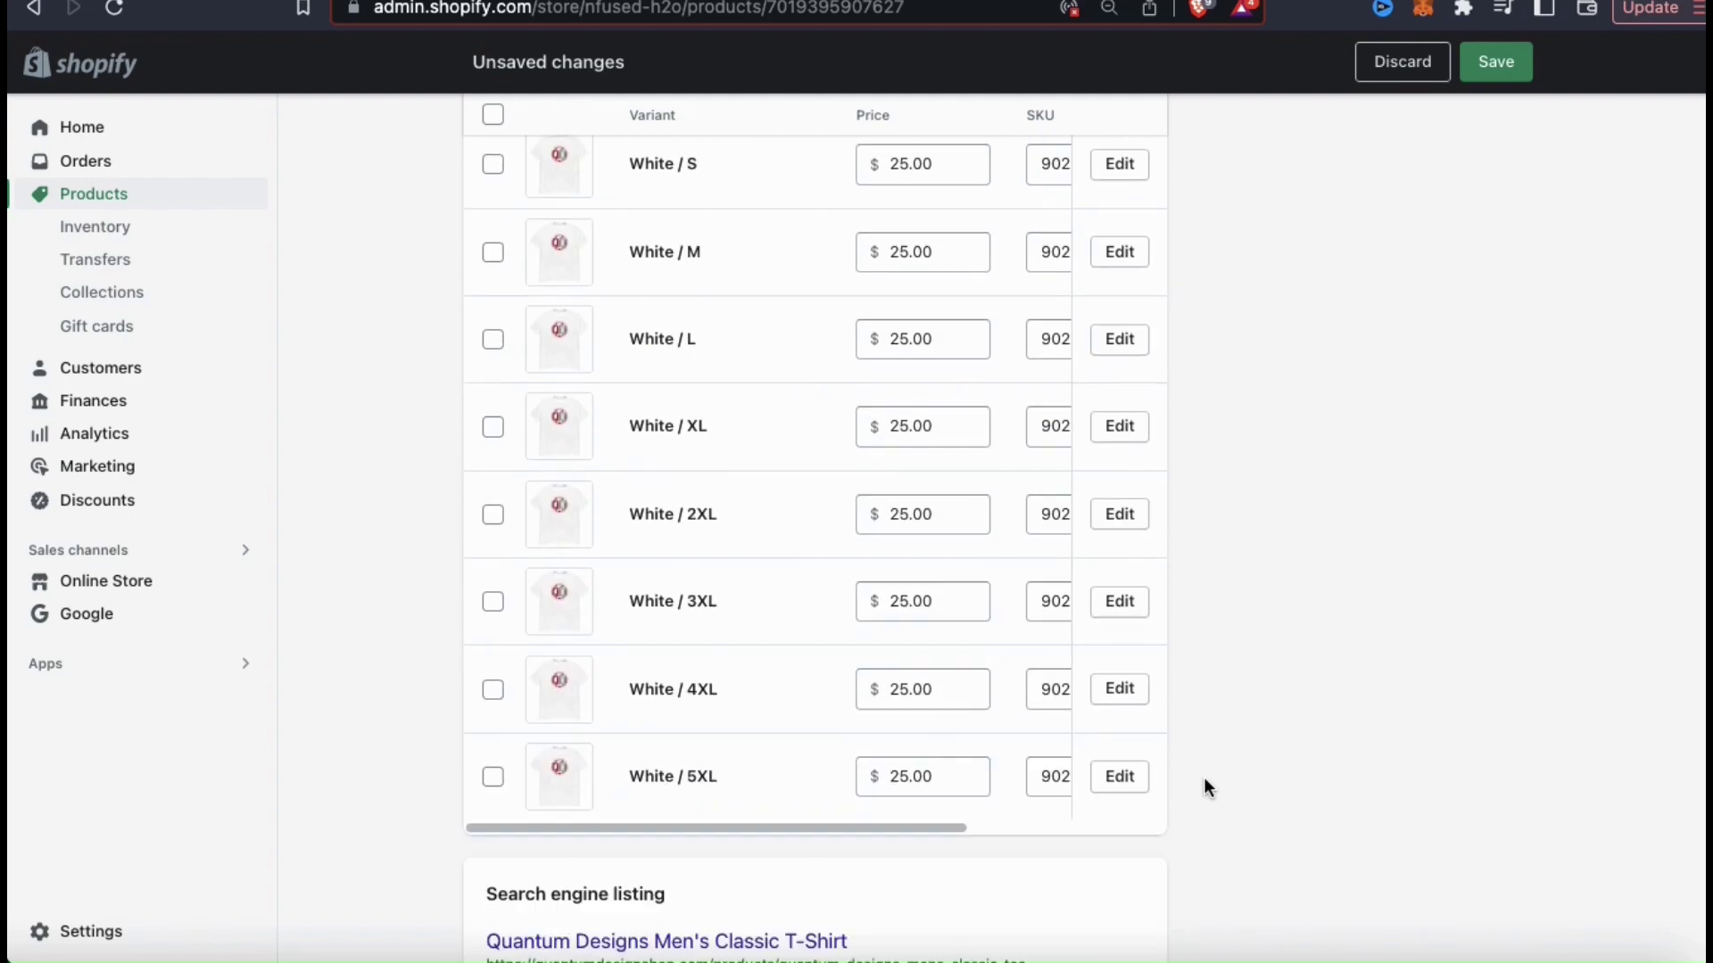
scroll(1055, 752, up, 10)
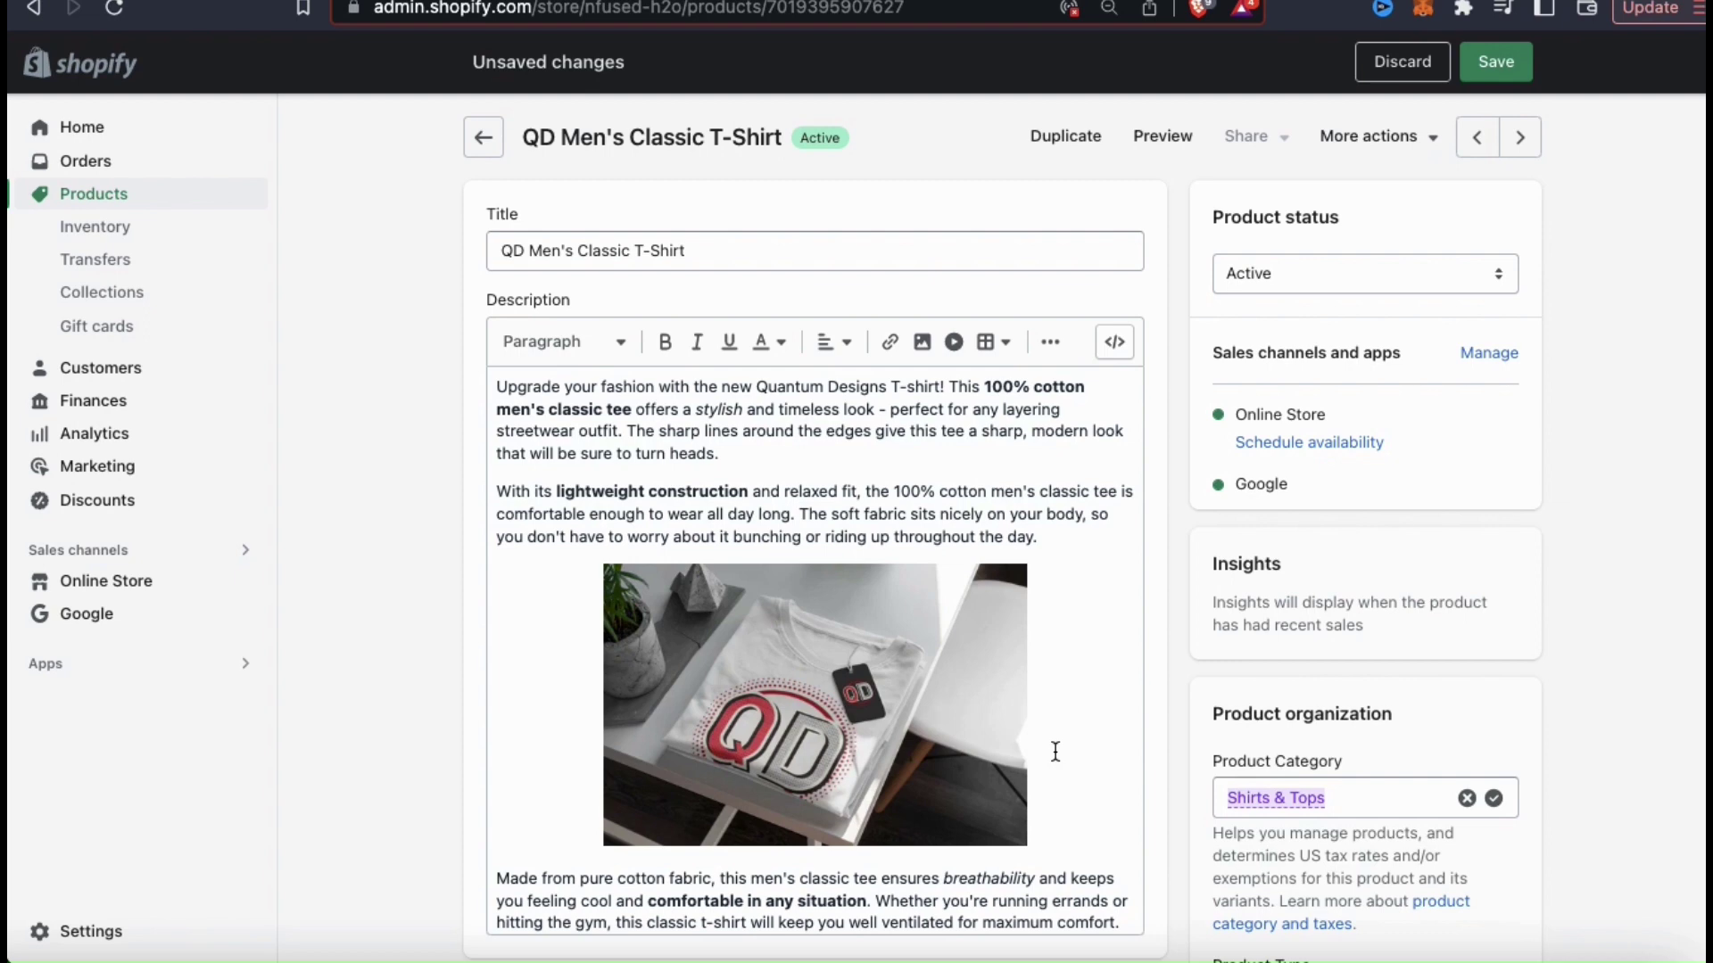
click(1496, 64)
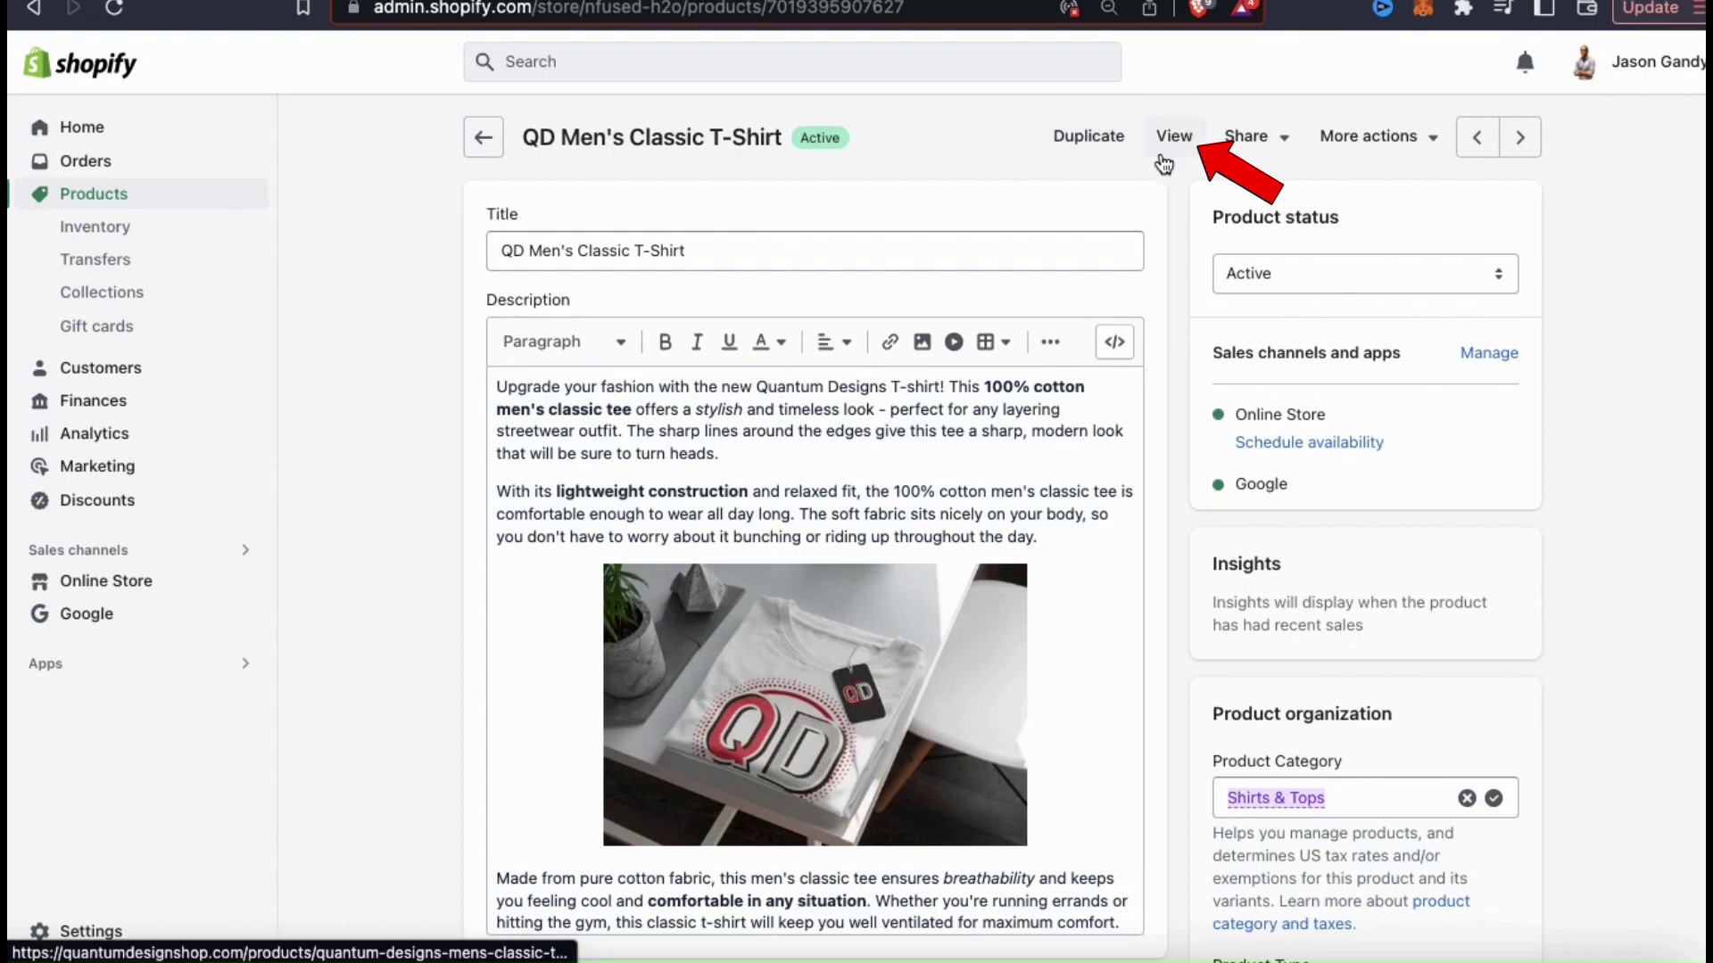
Step: View the product's live store page, enlarge the main black T-shirt photo and close the enlarged view
click(1181, 143)
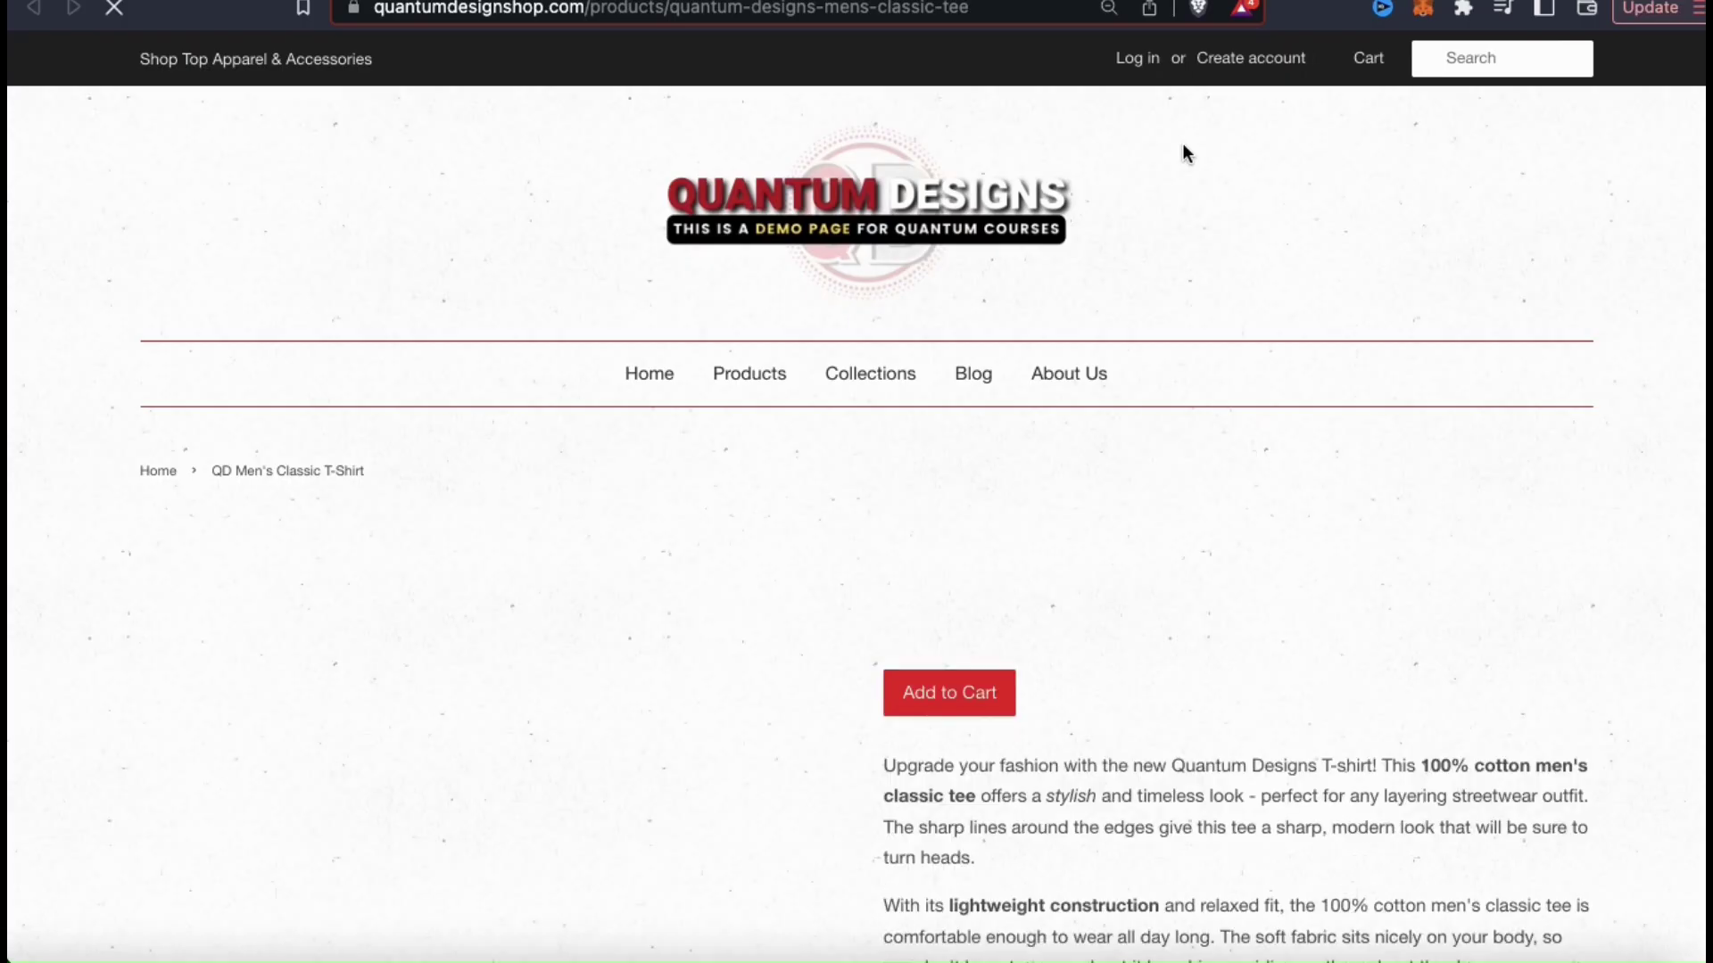
scroll(1601, 461, down, 1)
scroll(1600, 455, down, 4)
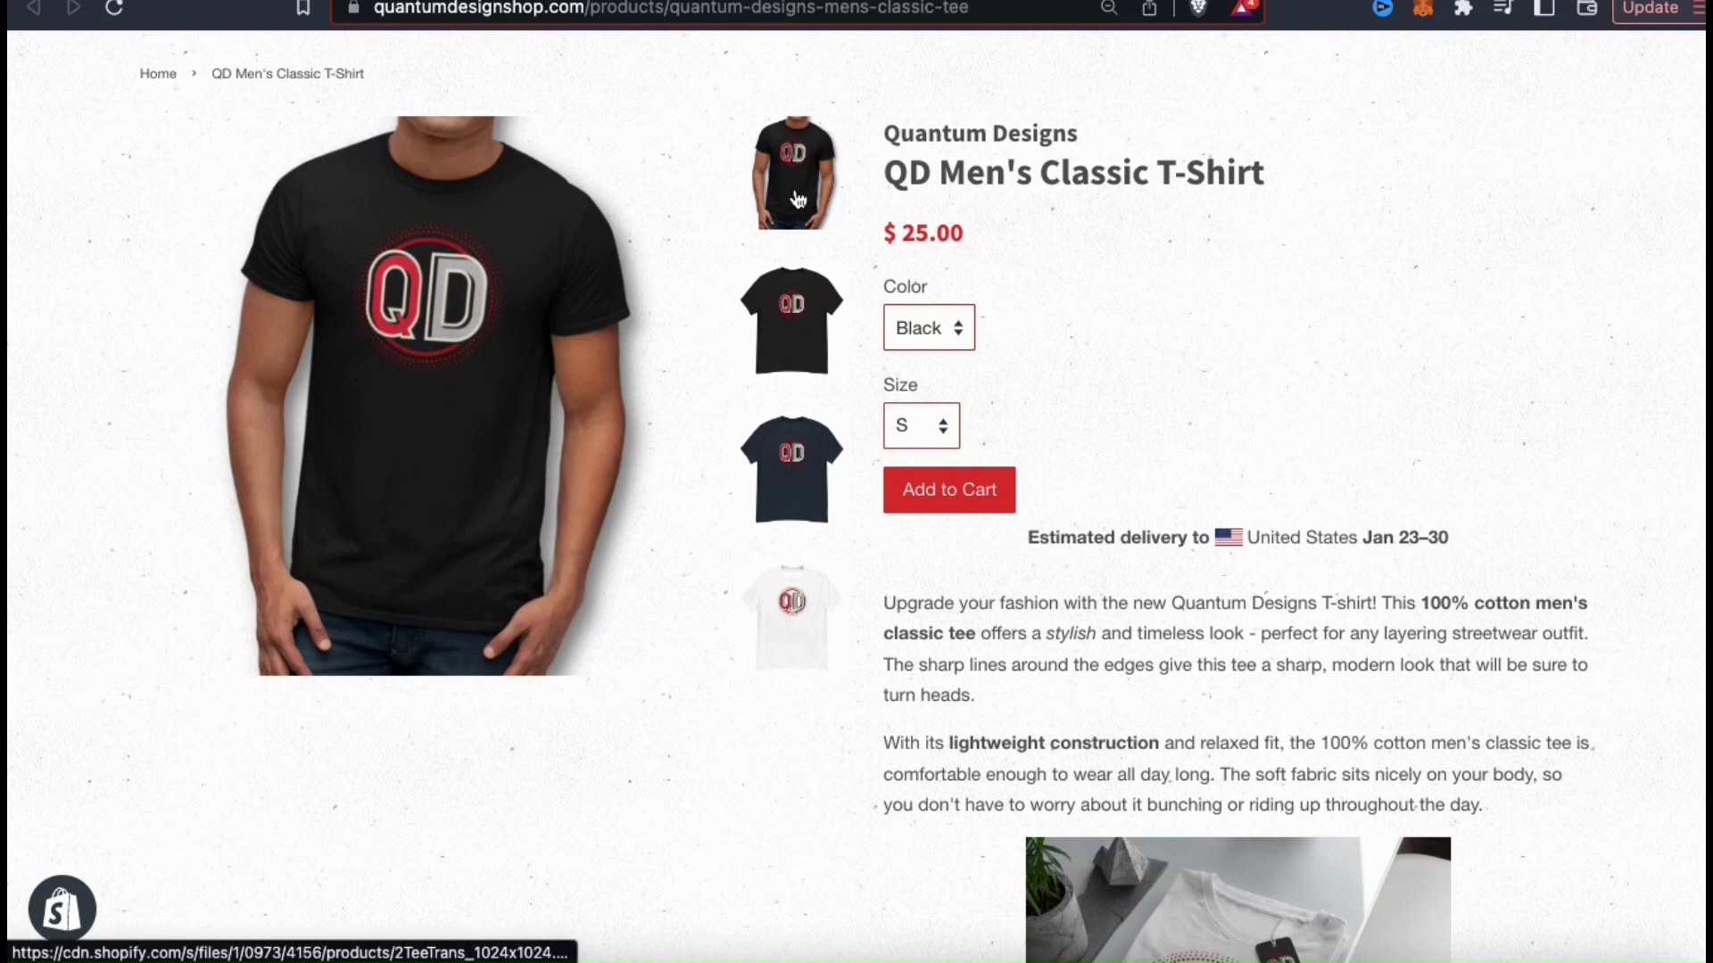
click(562, 390)
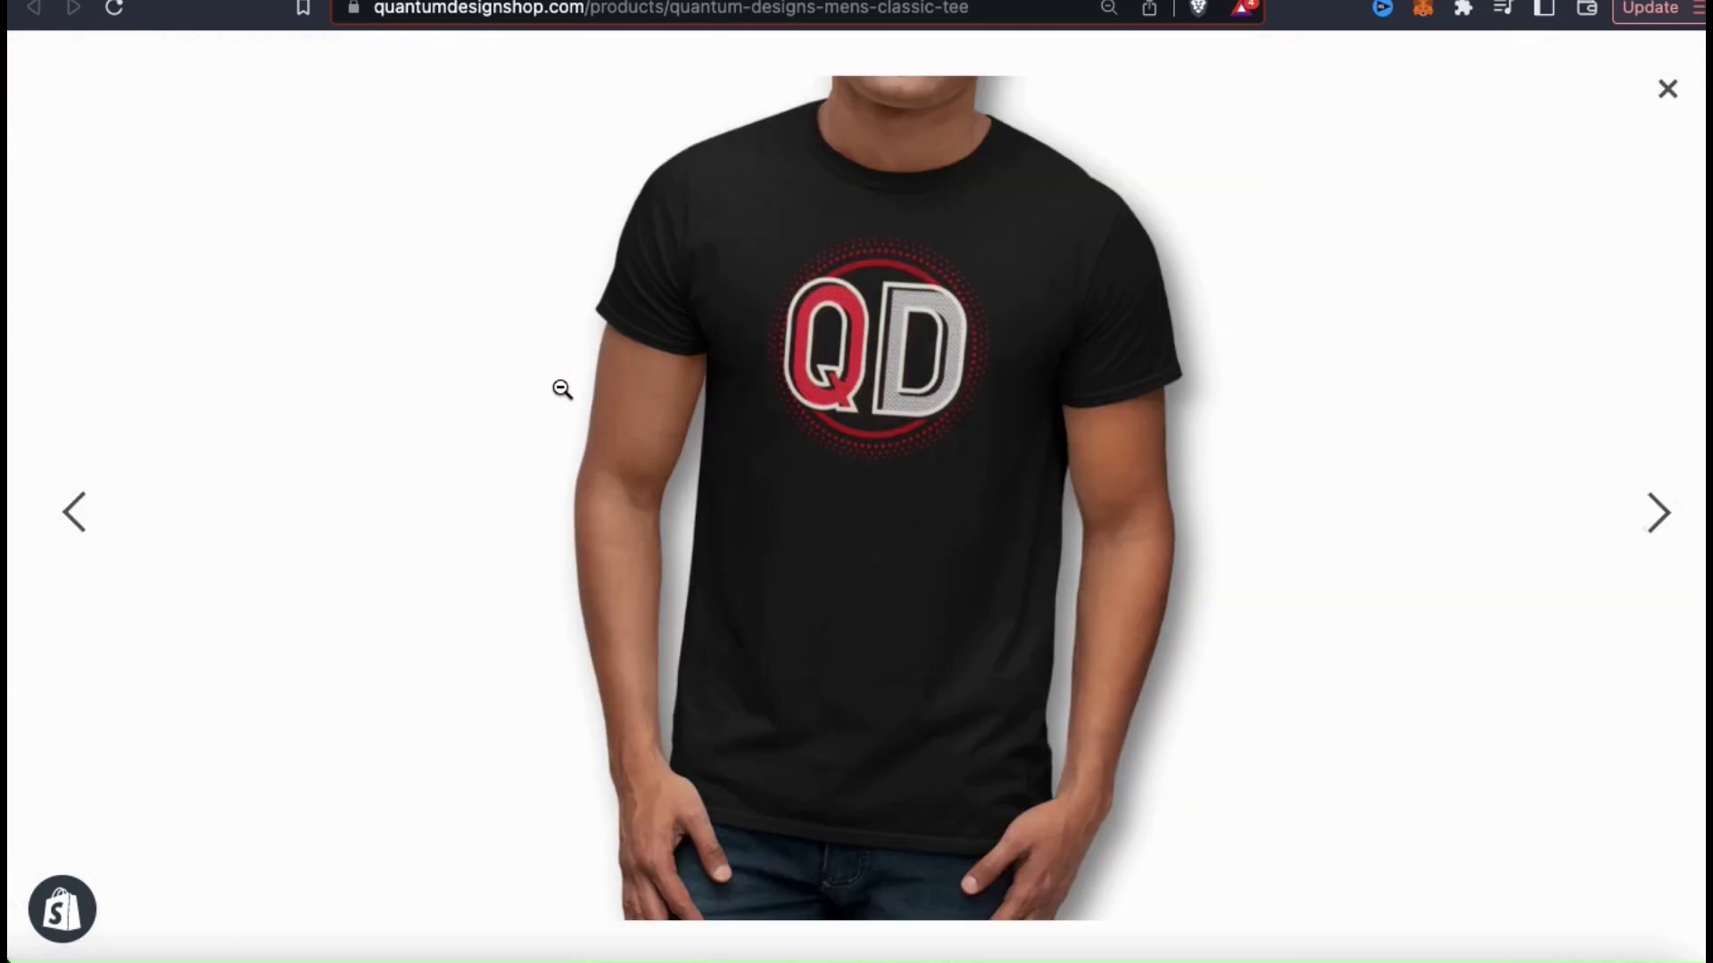
click(1668, 89)
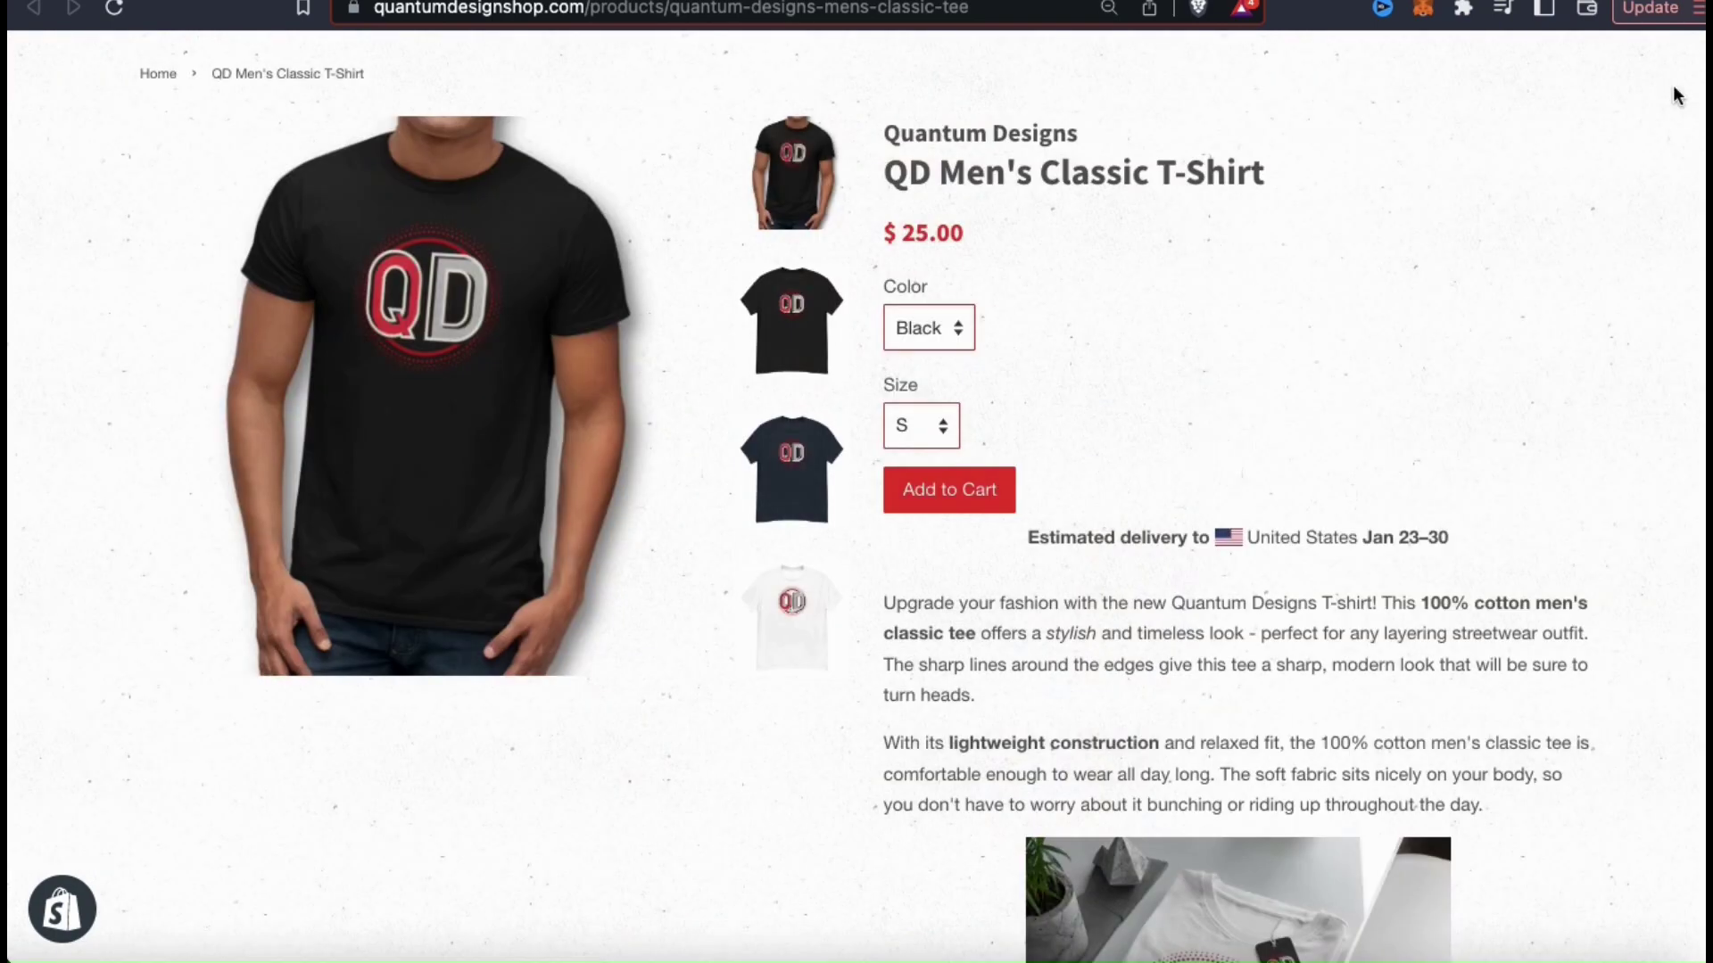
Step: Choose size 3XL for the black T-shirt on the store page to check its variant price
click(938, 426)
click(922, 571)
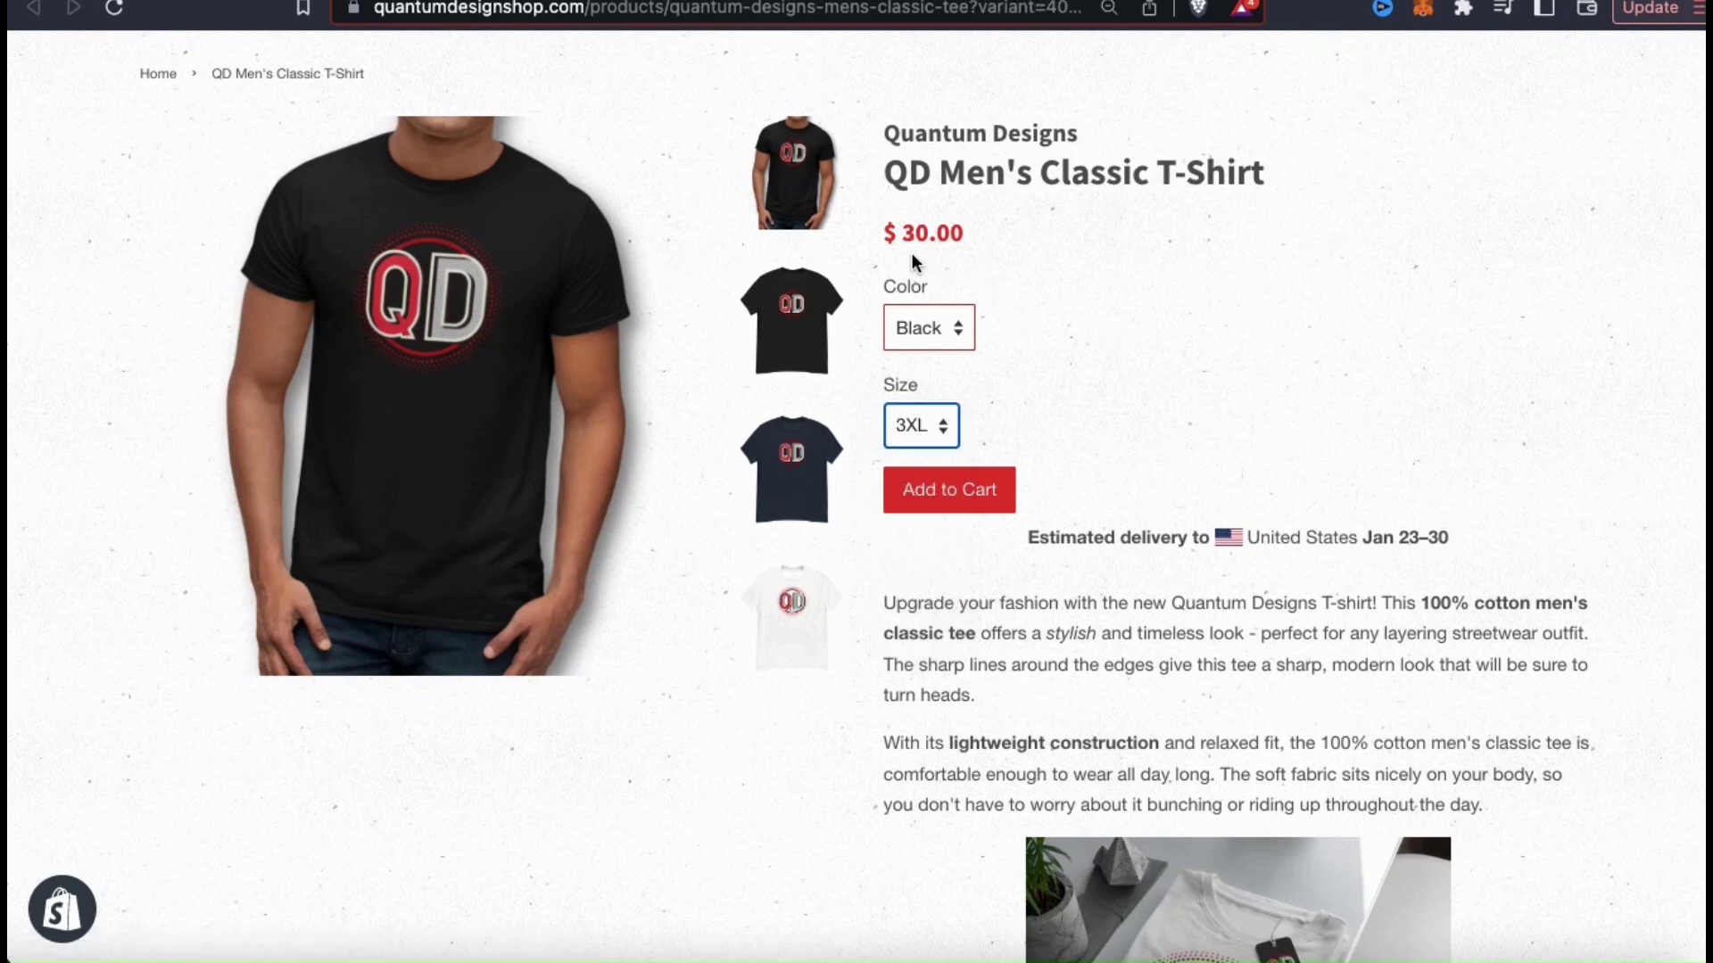
click(1515, 404)
Step: Review the store page's description, product features and size guides, and follow the flip-flops image link to its product page
scroll(1610, 478, down, 5)
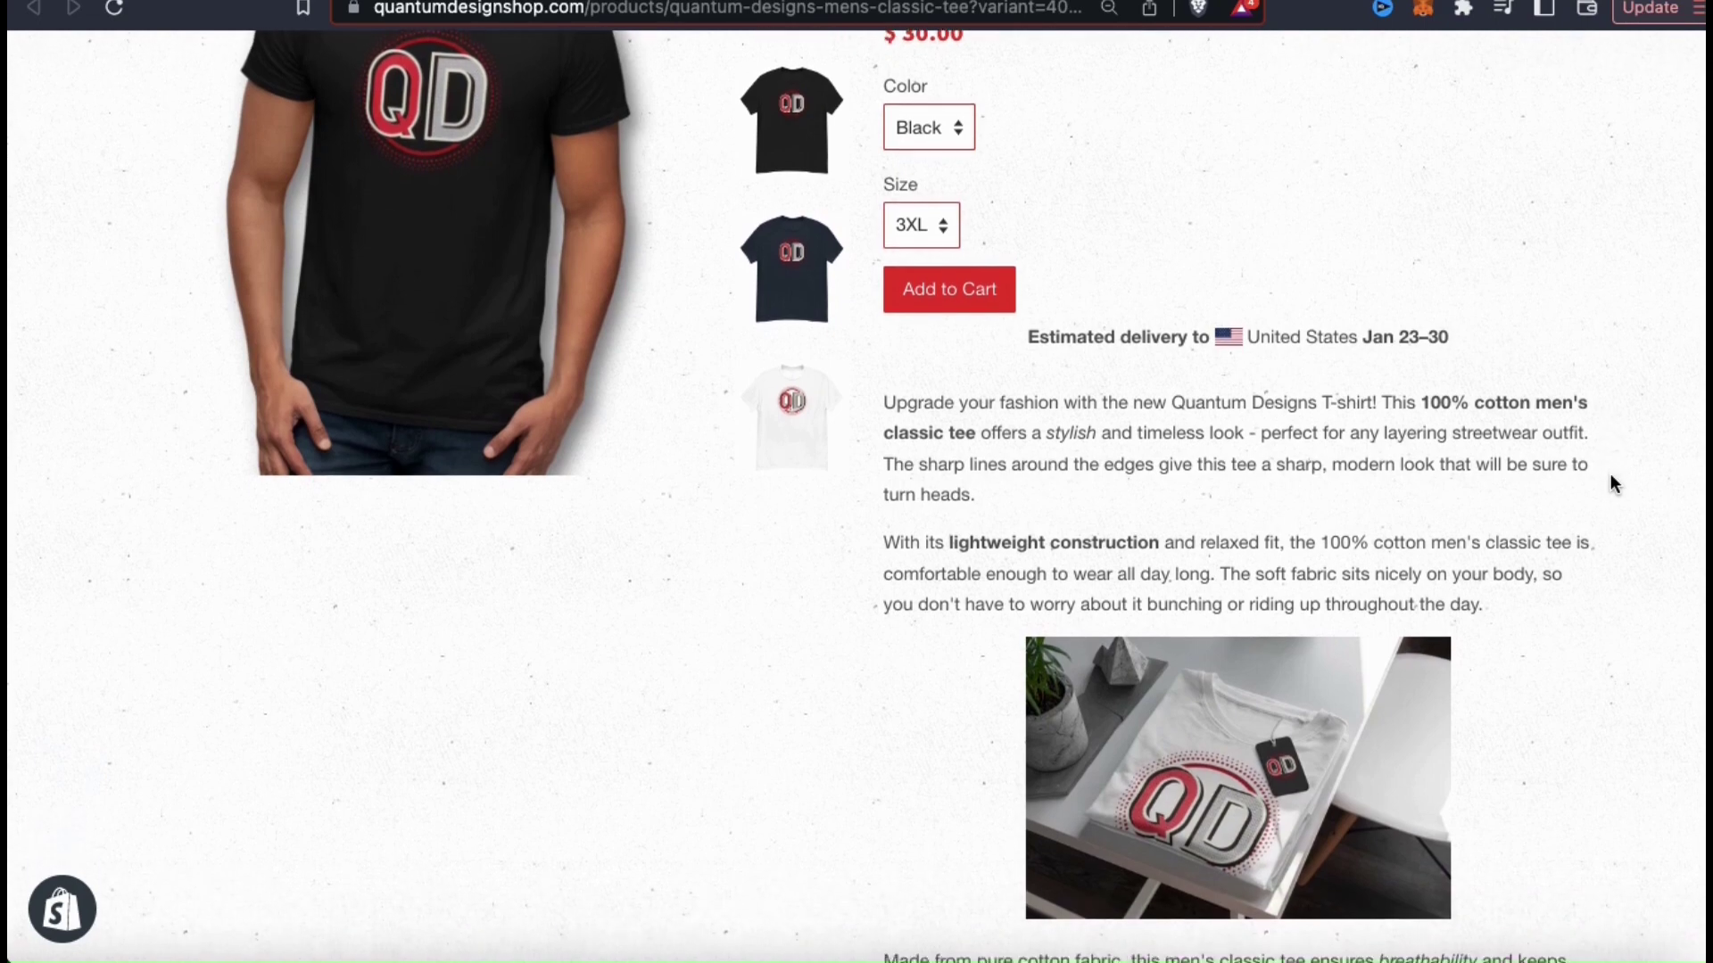
scroll(1610, 474, down, 8)
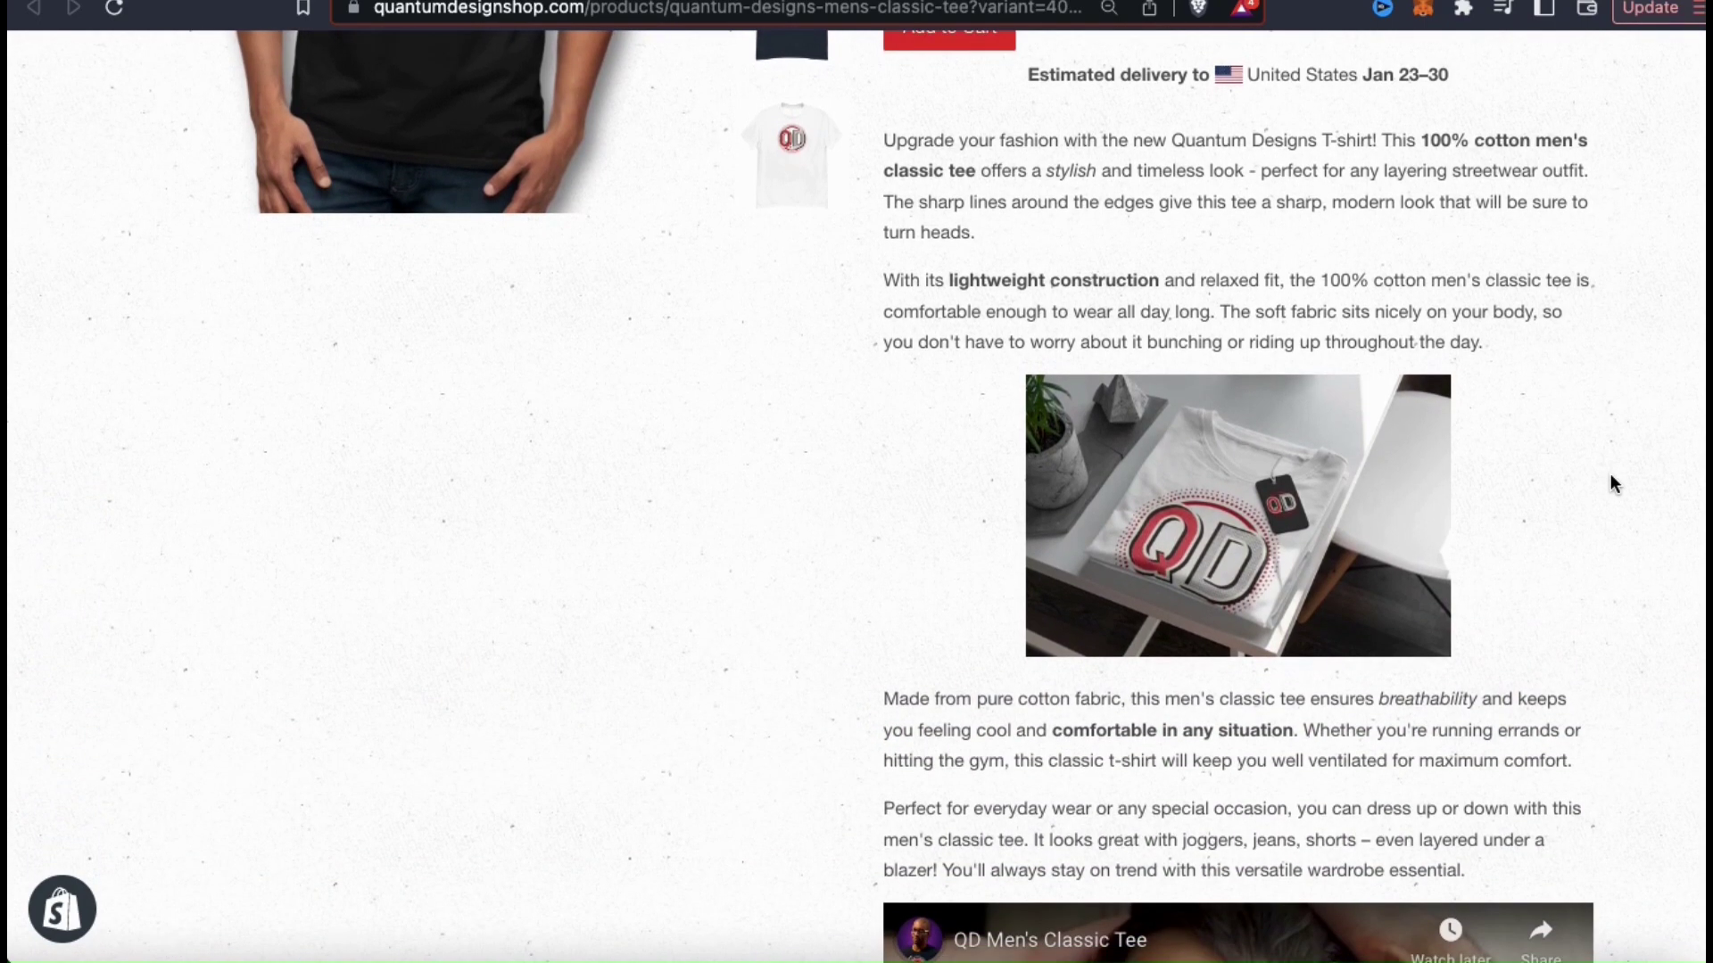
scroll(737, 521, down, 6)
scroll(736, 517, down, 2)
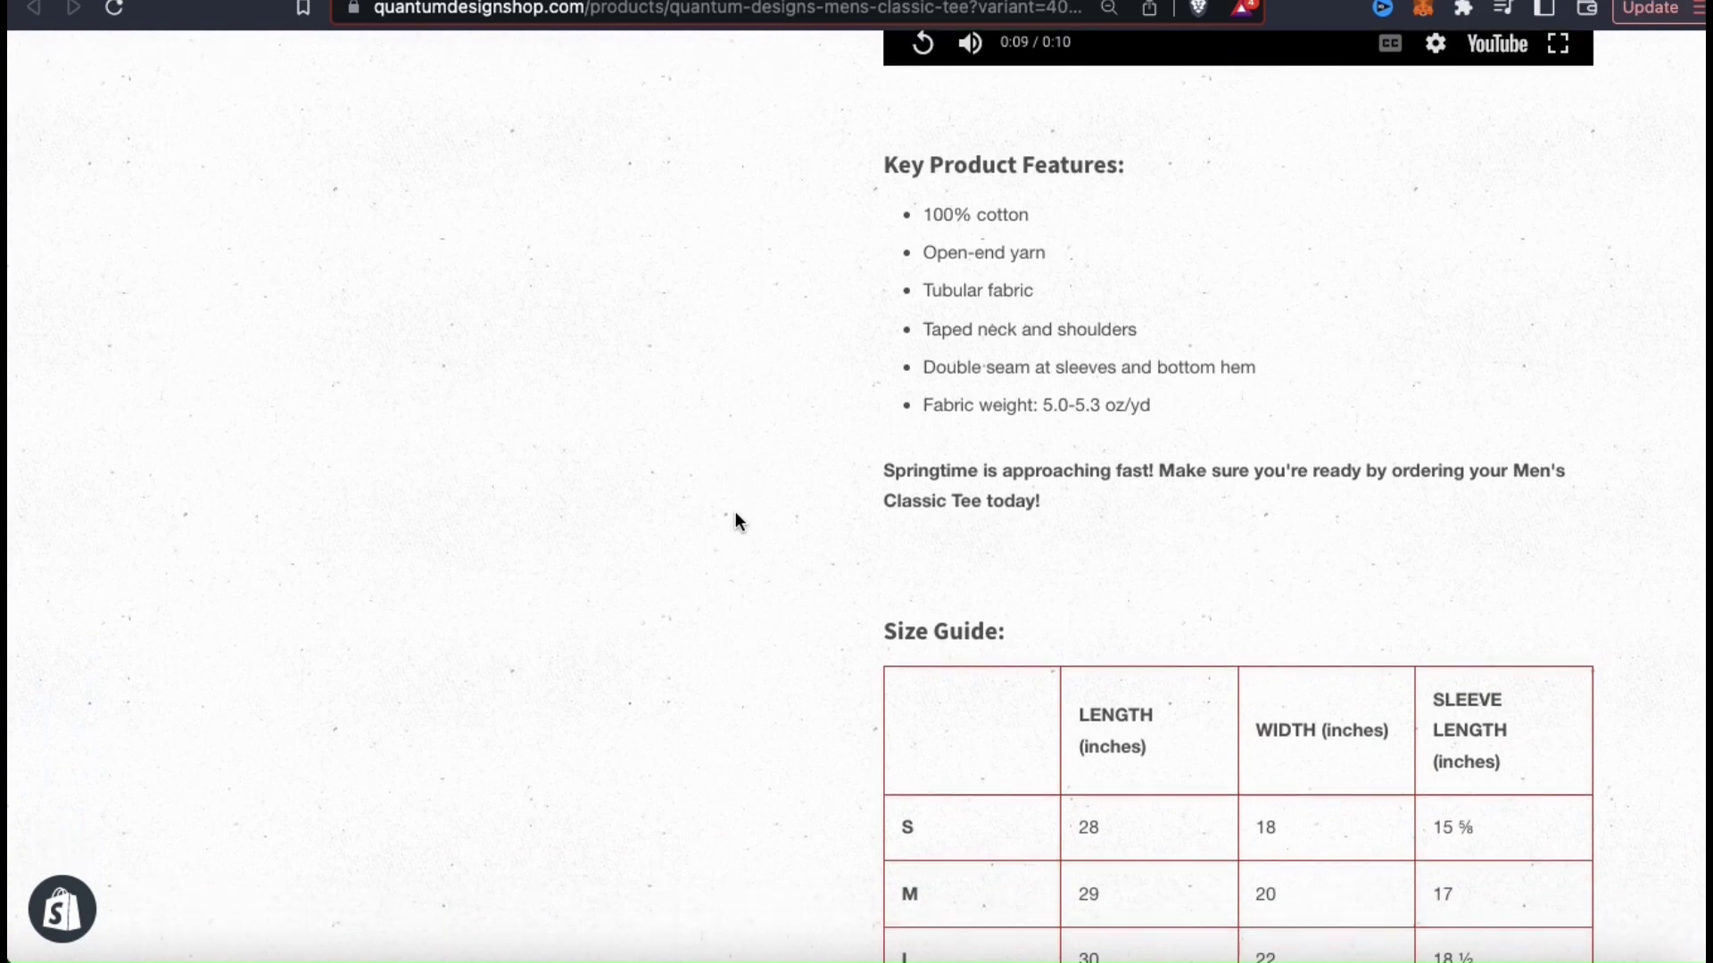
scroll(735, 518, down, 7)
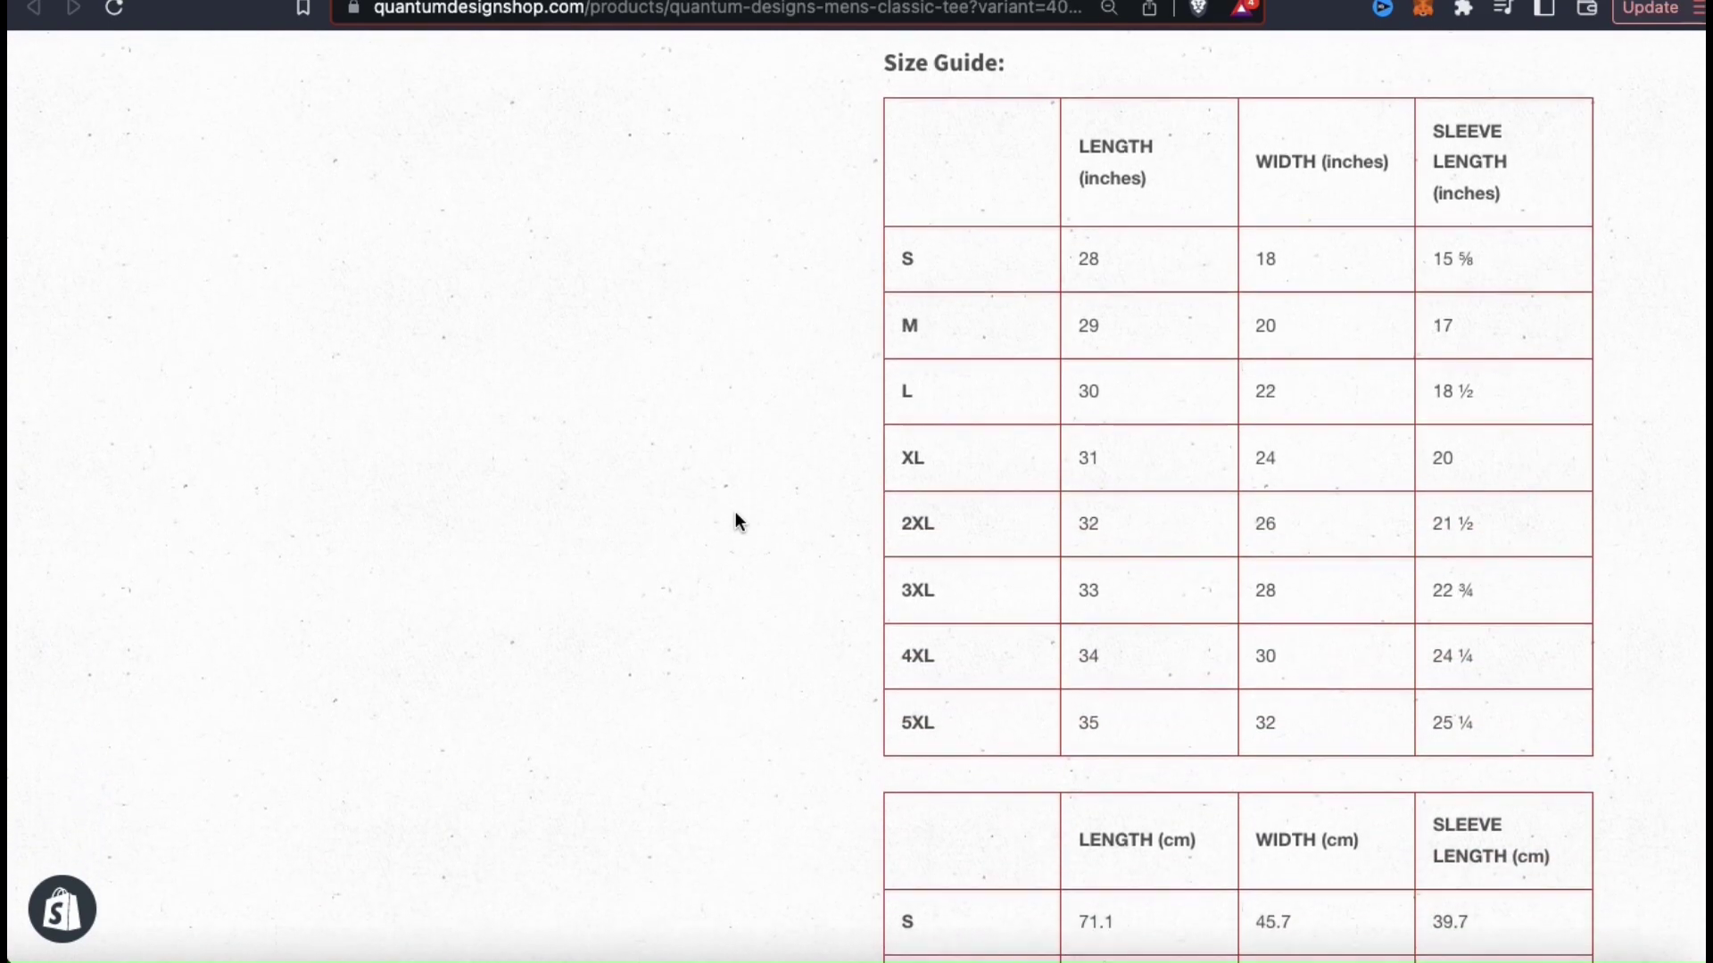
scroll(735, 517, down, 4)
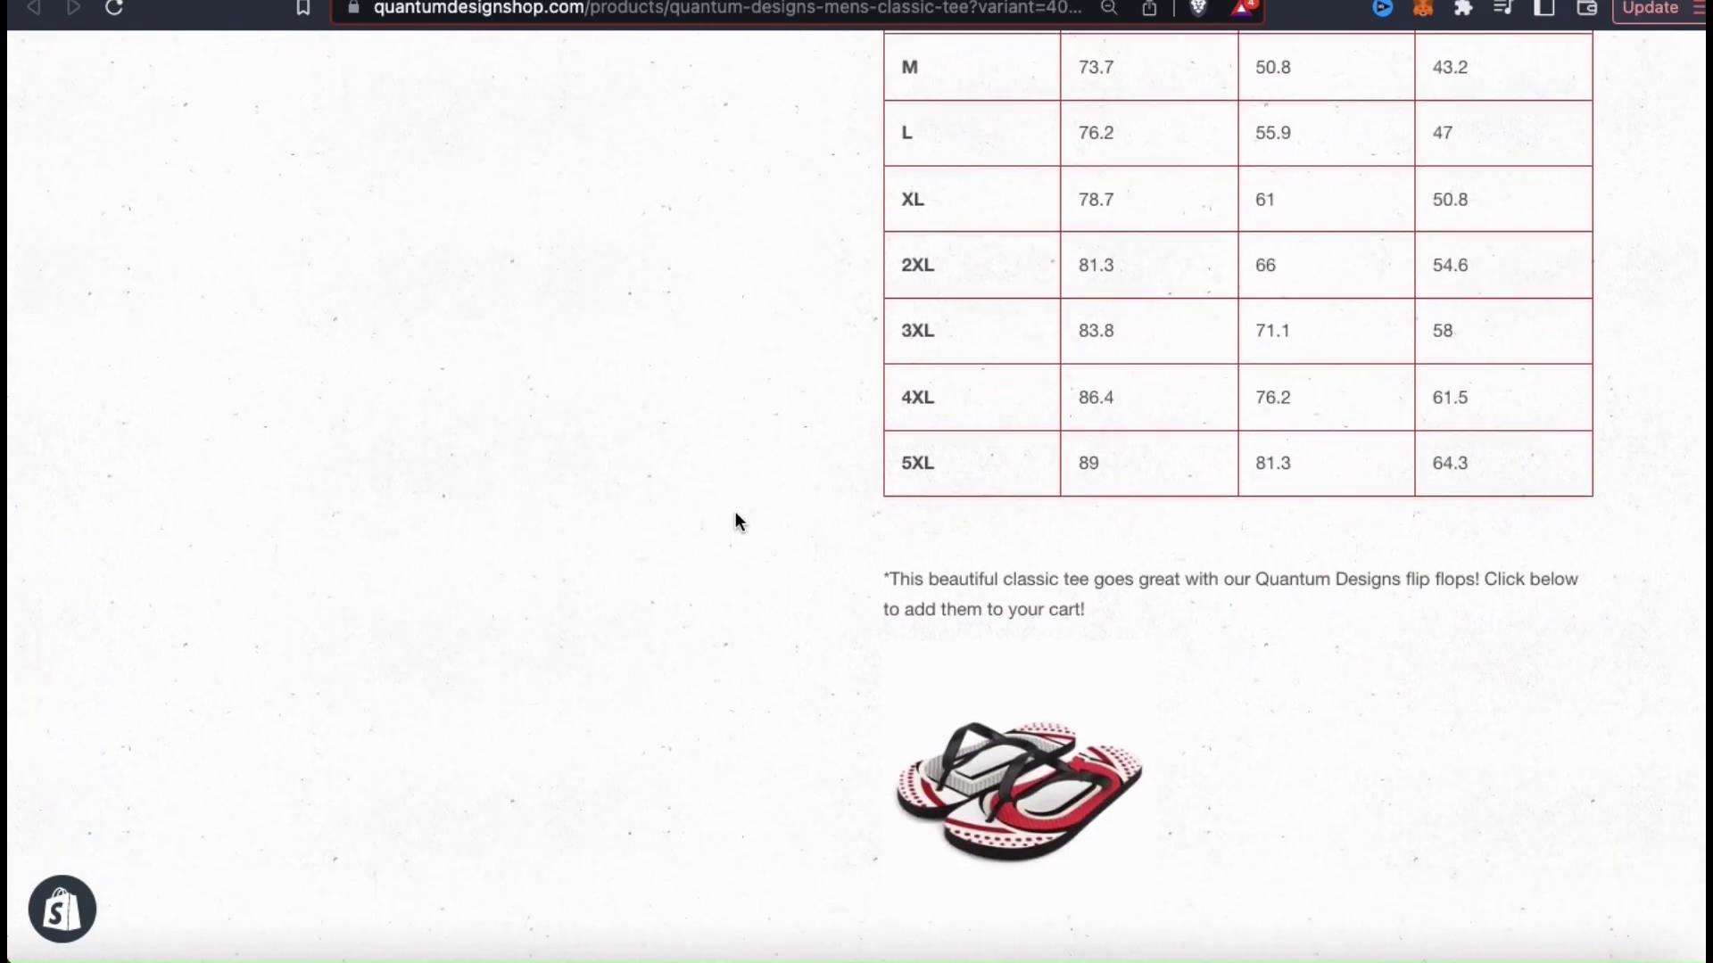
scroll(736, 518, down, 1)
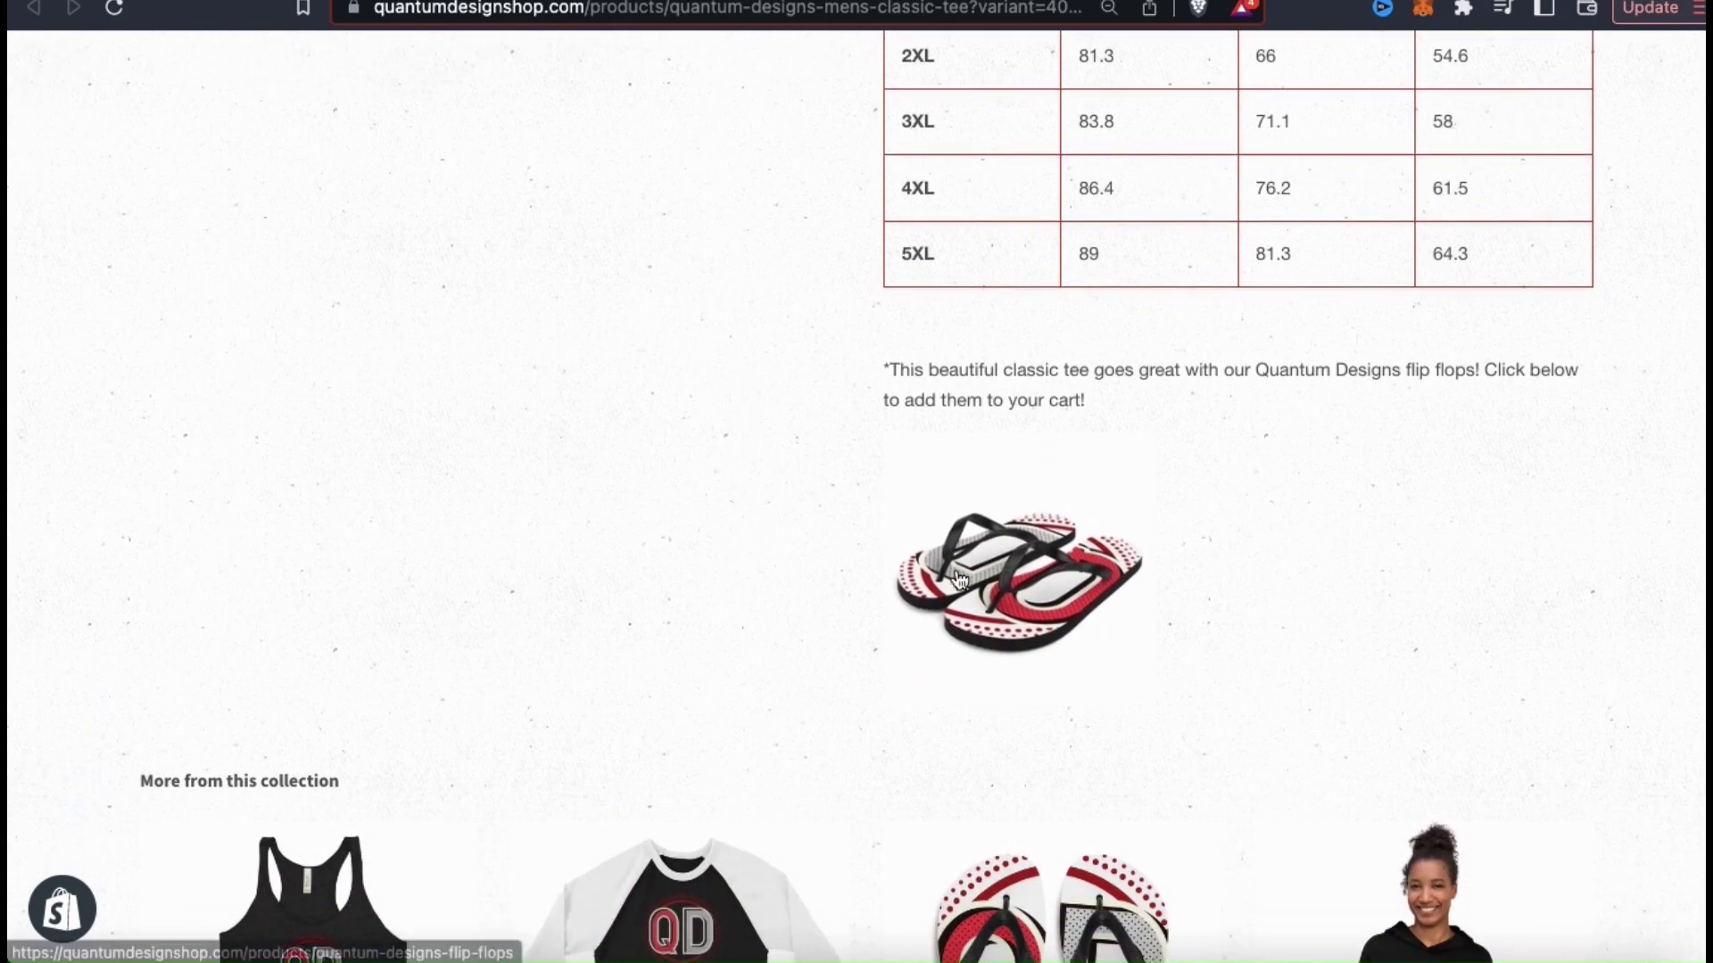
click(1009, 568)
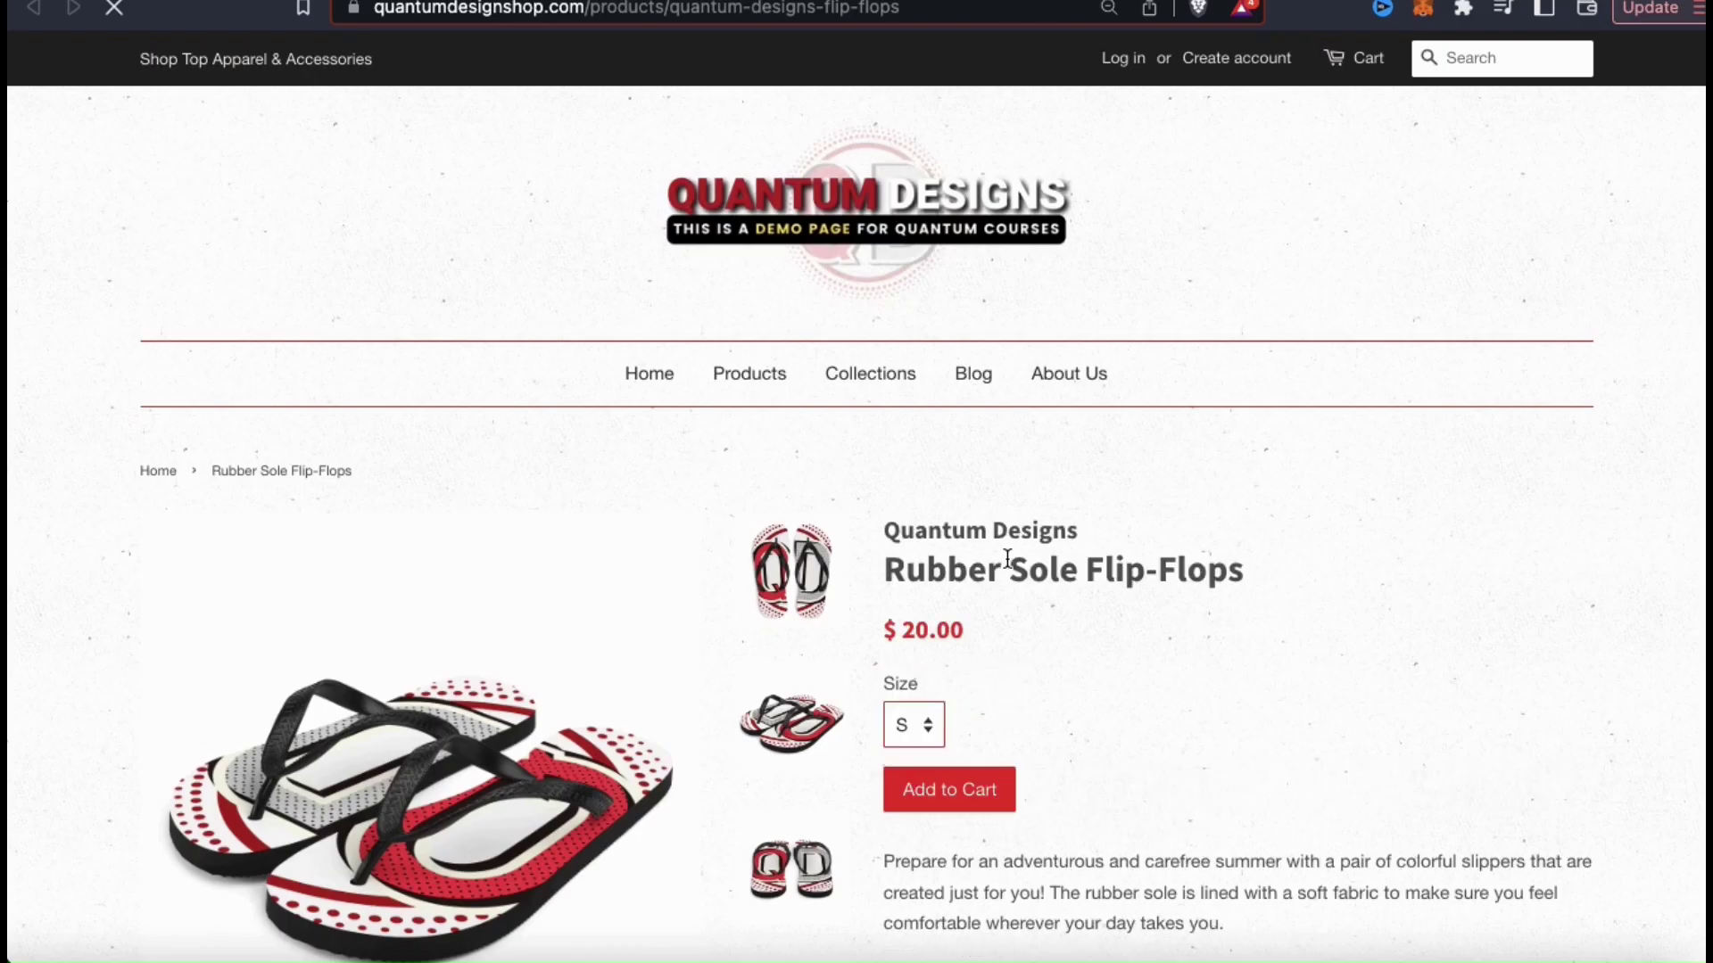